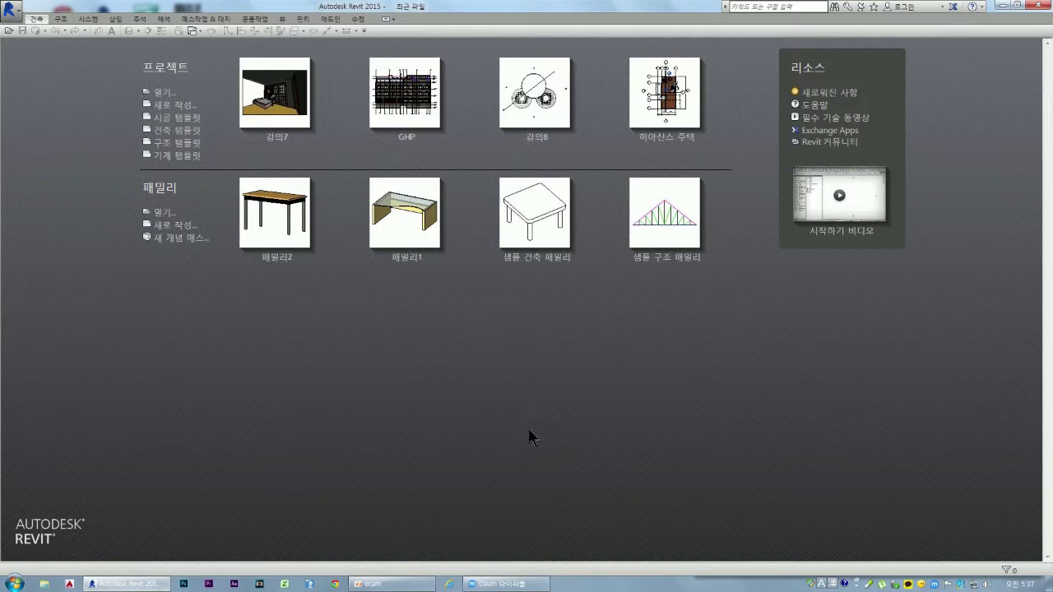
- Start a new family from the 미터법 창.rft metric window template
{"action": "left_click", "coordinate": [178, 227]}
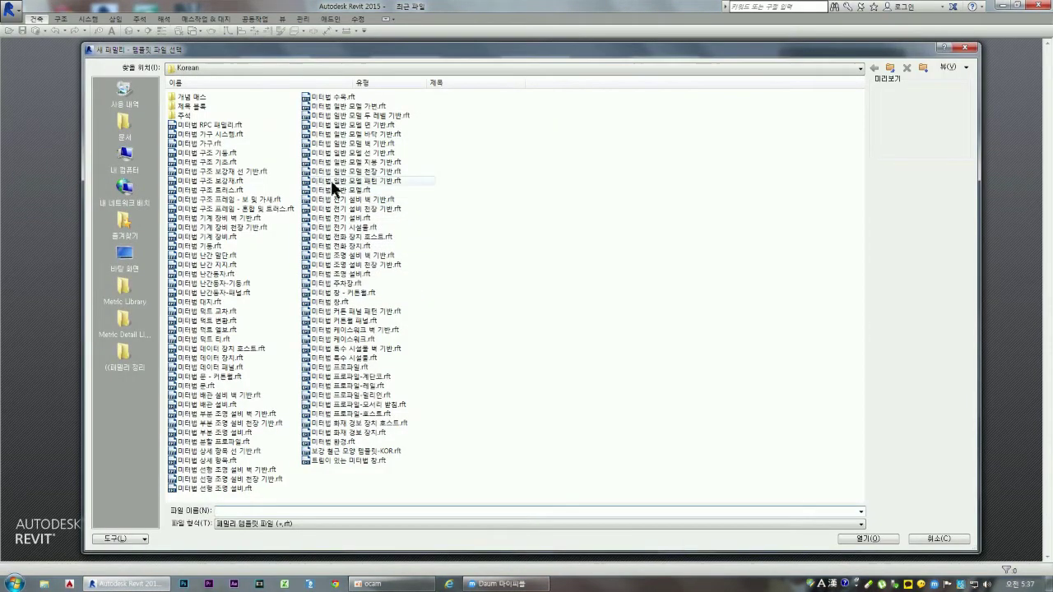
{"action": "left_click", "coordinate": [323, 305]}
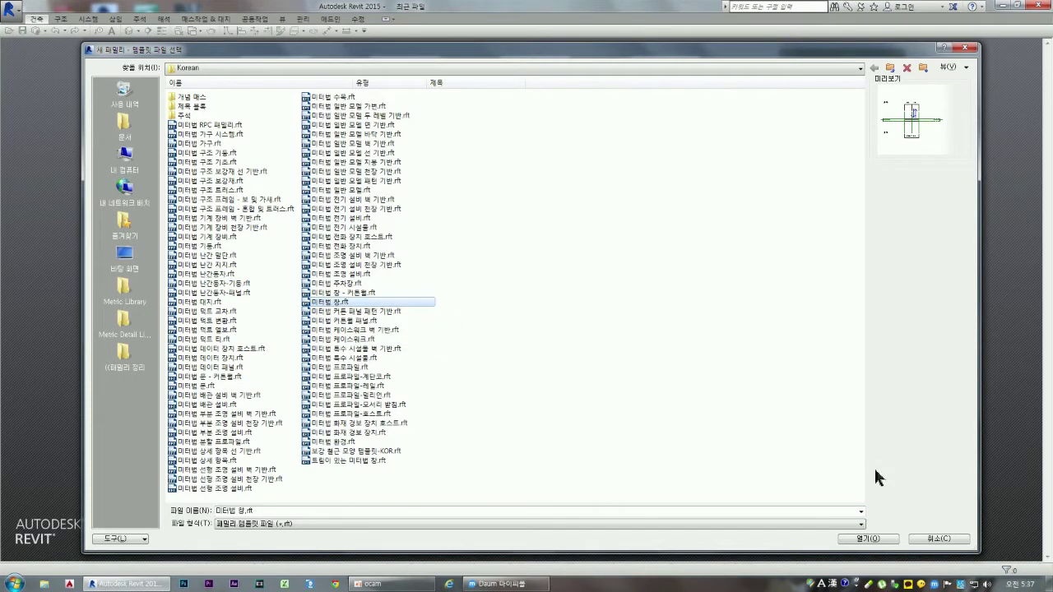
{"action": "left_click", "coordinate": [871, 539]}
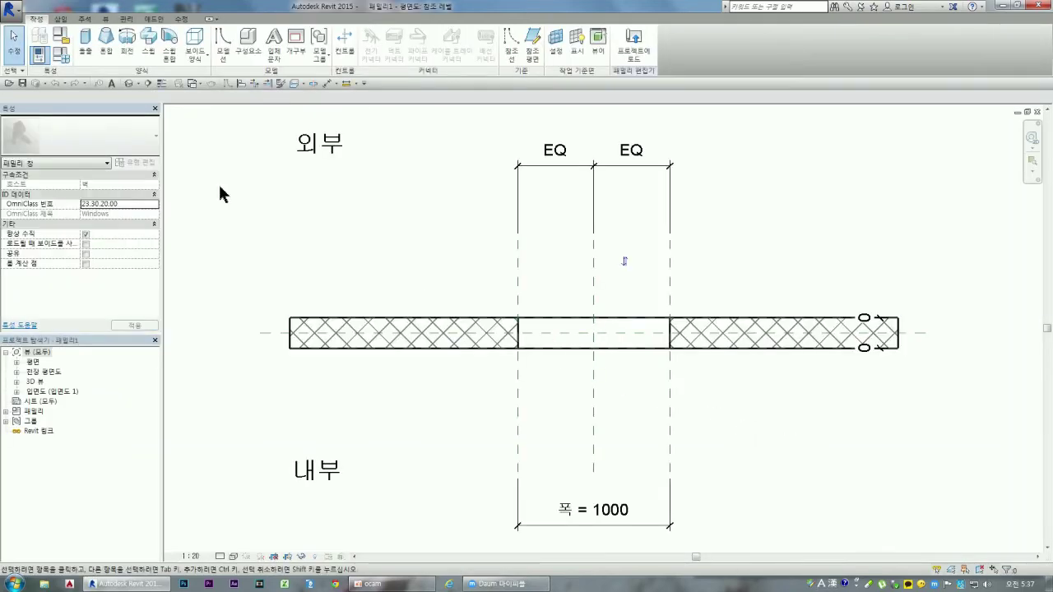
- Save As the window family, changing the file name to 패밀리3.rfa
{"action": "left_click", "coordinate": [11, 9]}
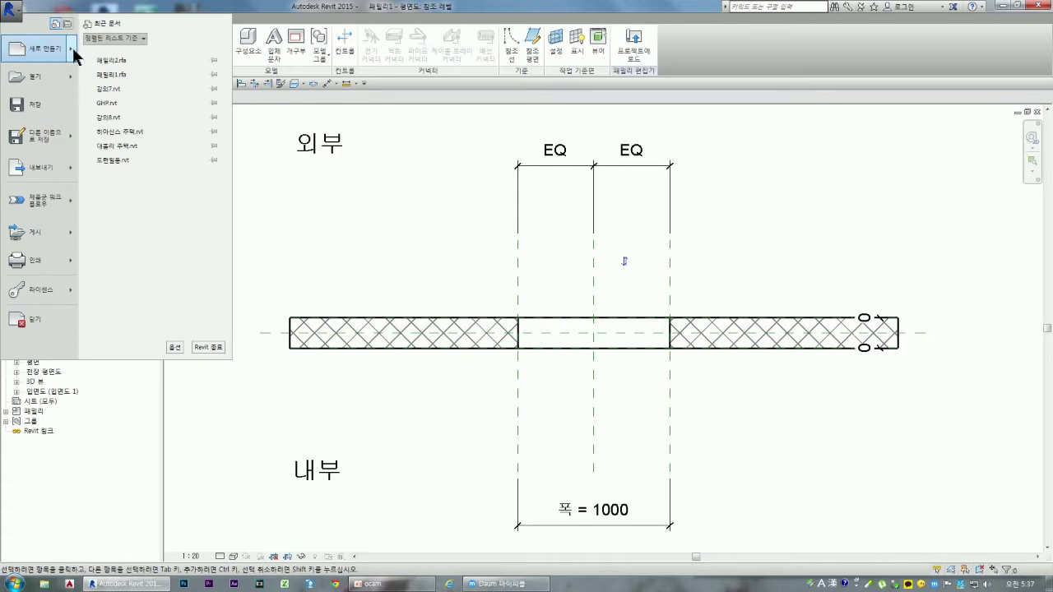
{"action": "mouse_move", "coordinate": [37, 49]}
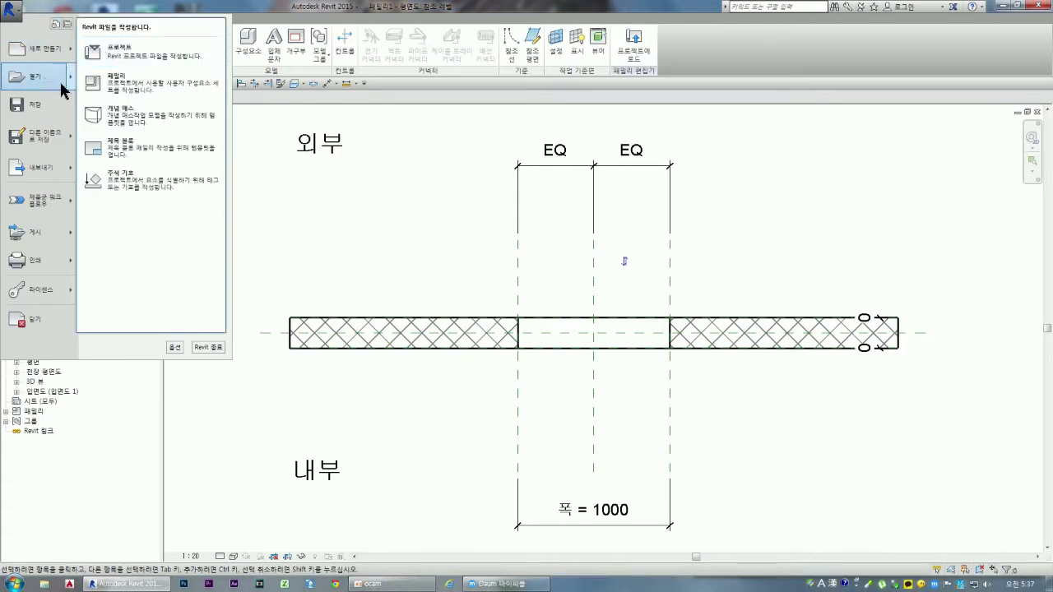
{"action": "left_click", "coordinate": [64, 115]}
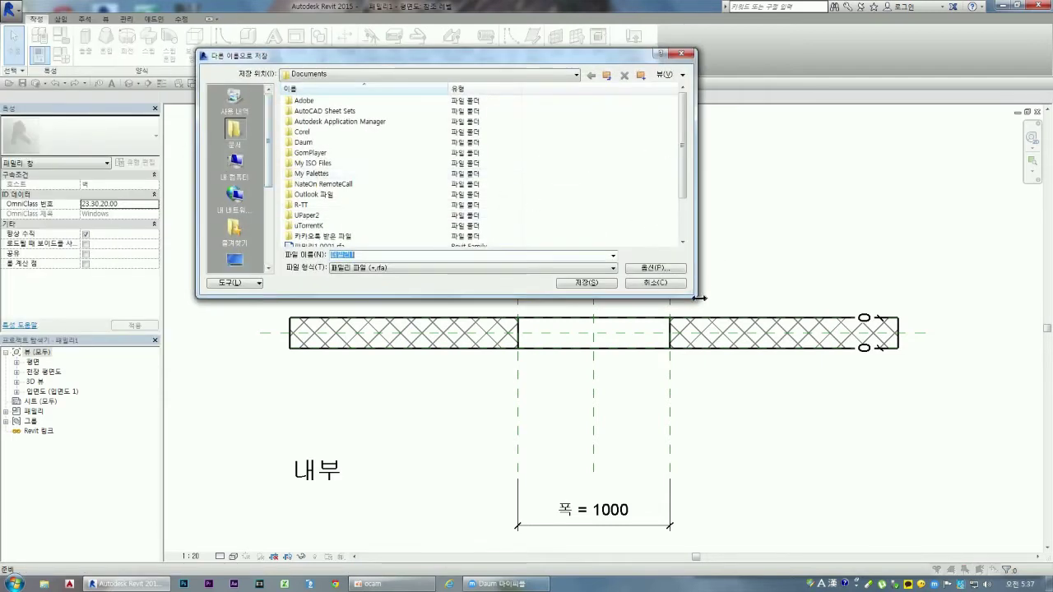
{"action": "left_click_drag", "start_coordinate": [694, 294], "coordinate": [775, 372]}
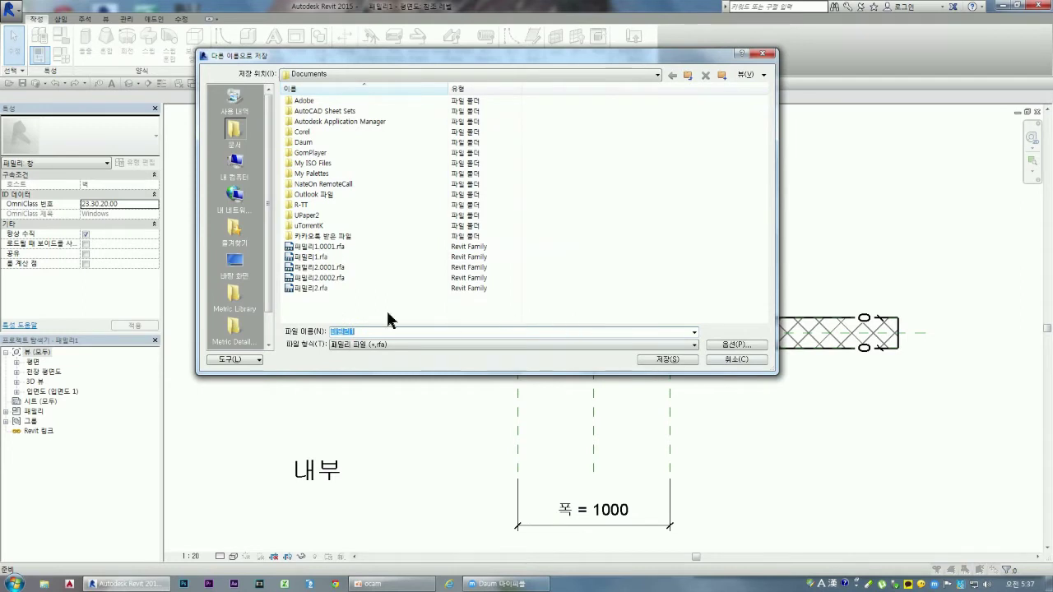
{"action": "left_click", "coordinate": [363, 332]}
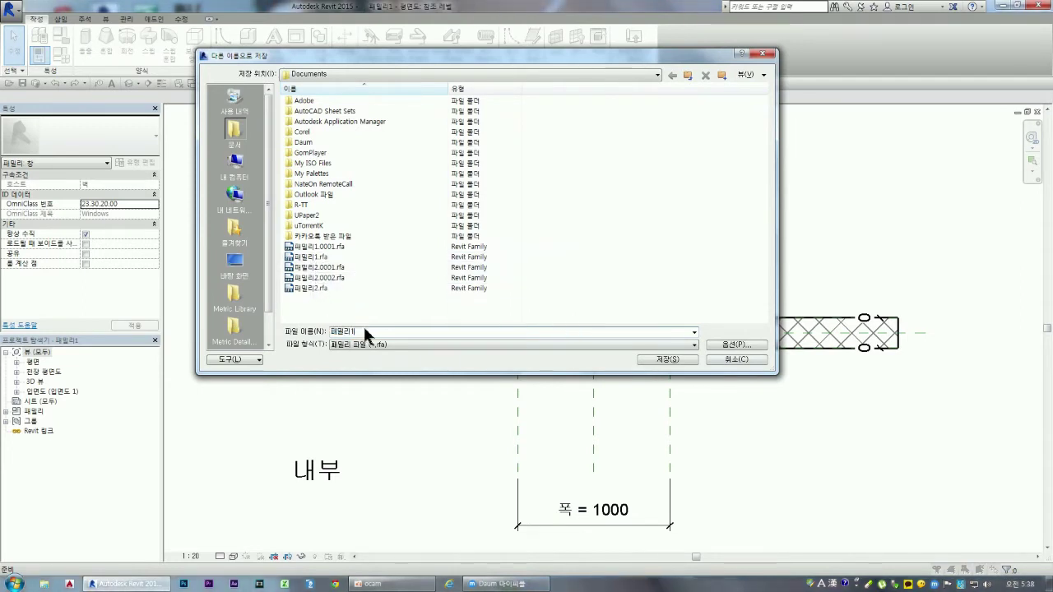
{"action": "key", "text": "BackSpace"}
{"action": "type", "text": "3"}
{"action": "left_click", "coordinate": [664, 360]}
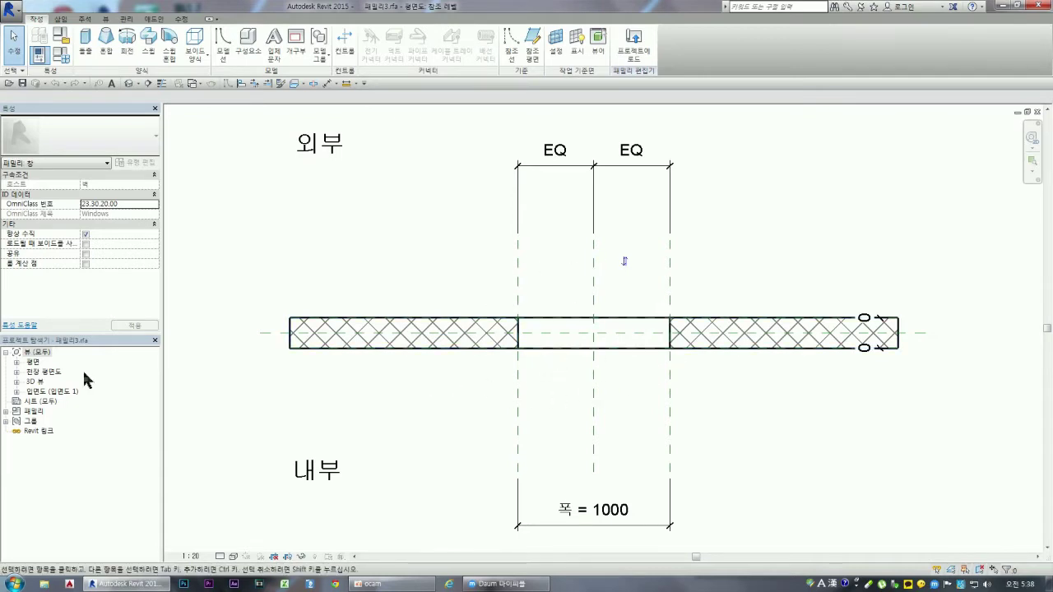
- Open 3D 뷰 > 뷰 1 to see the wall with its window opening
{"action": "left_click", "coordinate": [15, 383]}
{"action": "double_click", "coordinate": [43, 392]}
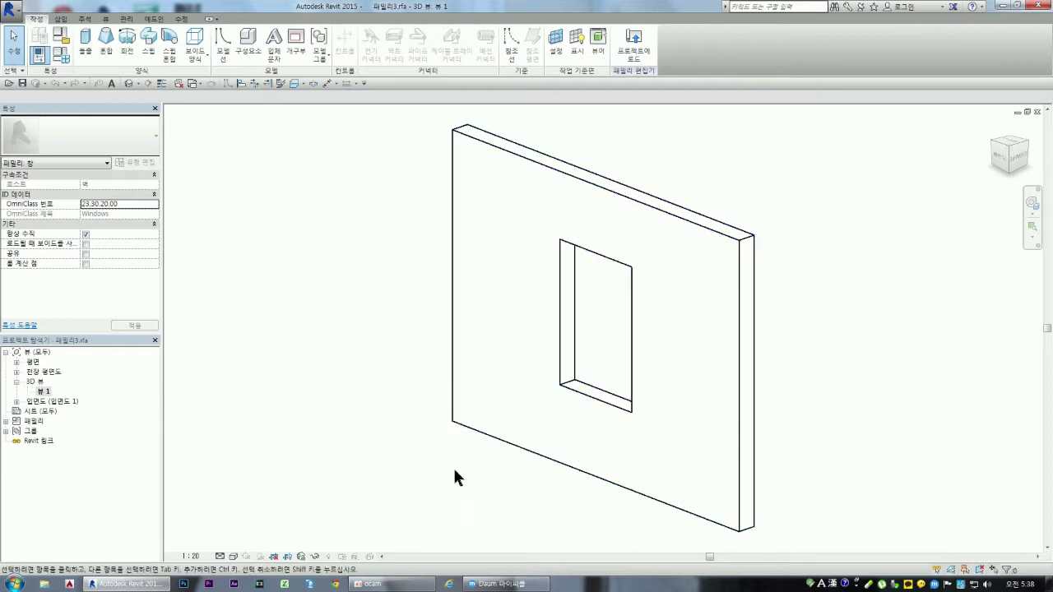
{"action": "left_click", "coordinate": [17, 362]}
- Switch back to the 참조 레벨 floor plan
{"action": "double_click", "coordinate": [51, 371]}
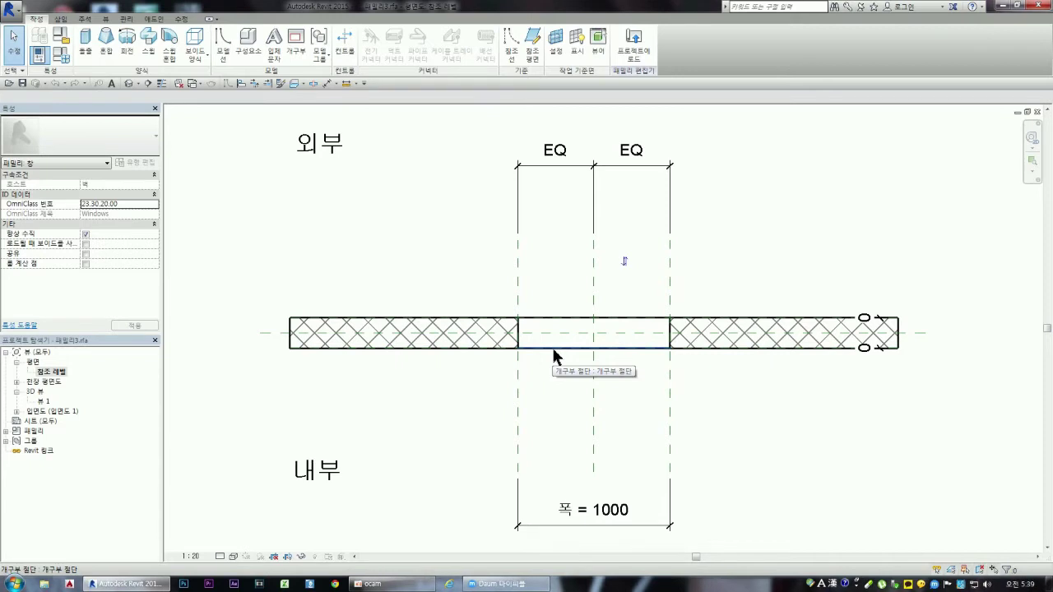
{"action": "key", "text": "Tab"}
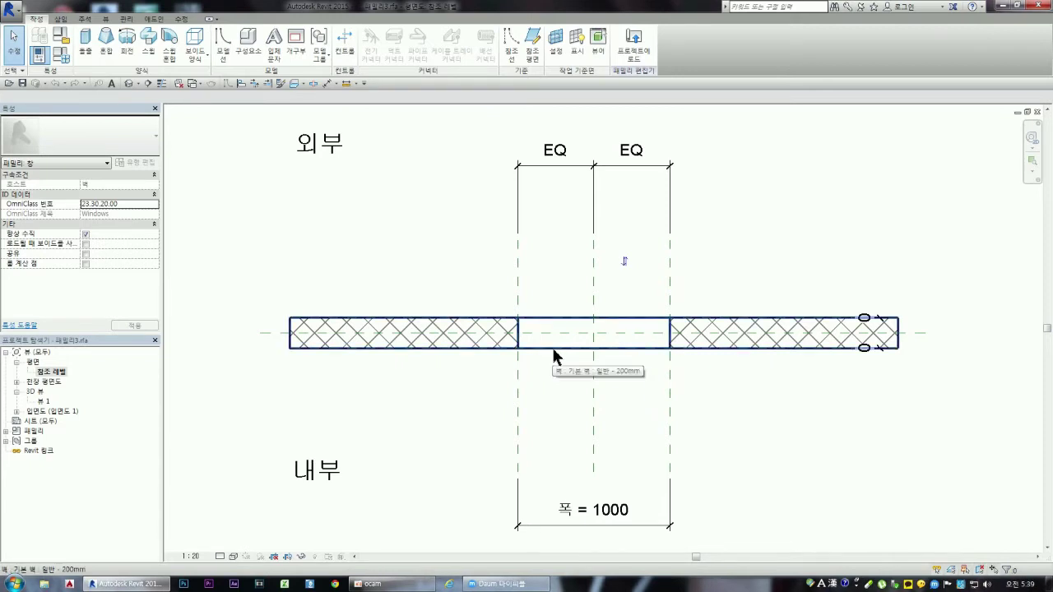
{"action": "key", "text": "Tab"}
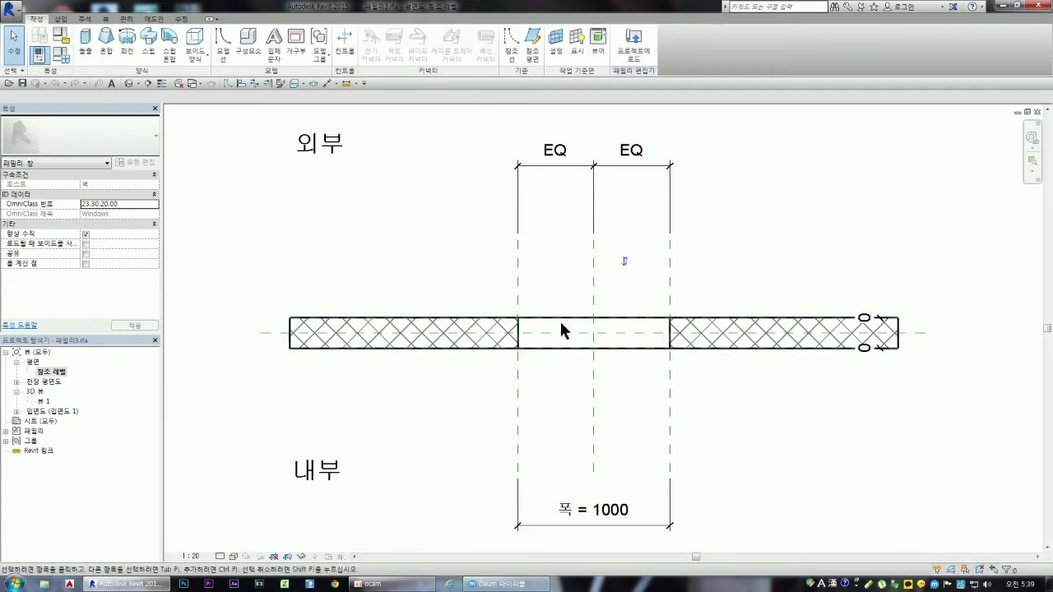
{"action": "key", "text": "Tab"}
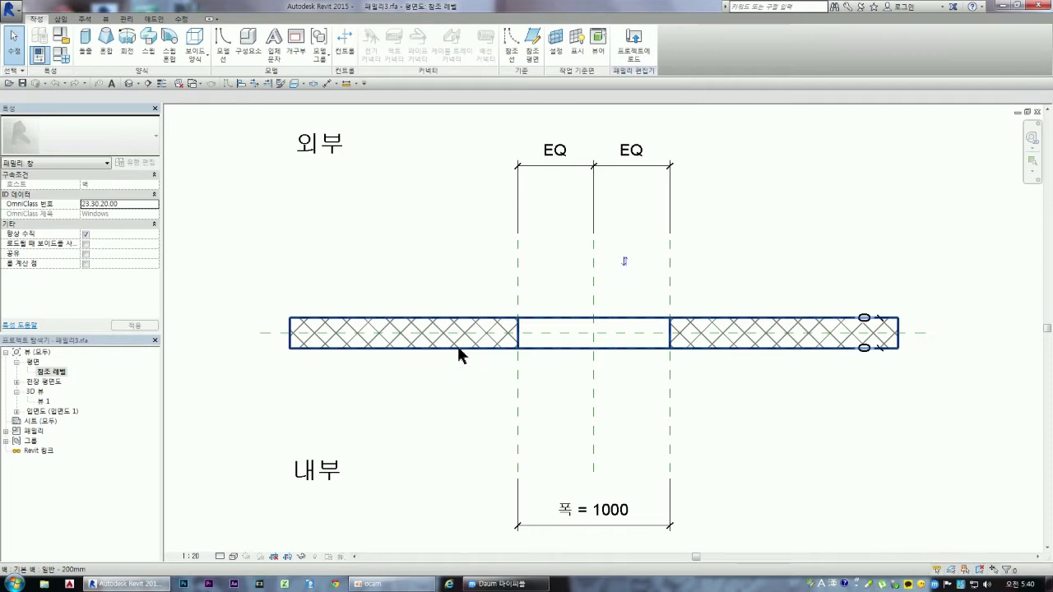
{"action": "key", "text": "Tab"}
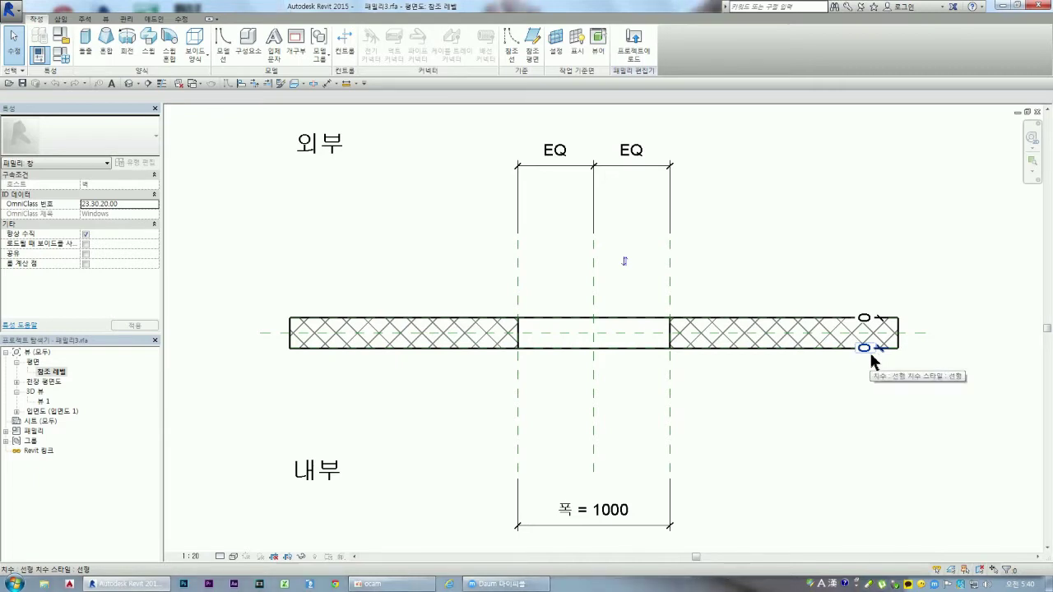
{"action": "left_click", "coordinate": [562, 171]}
{"action": "left_click", "coordinate": [594, 128]}
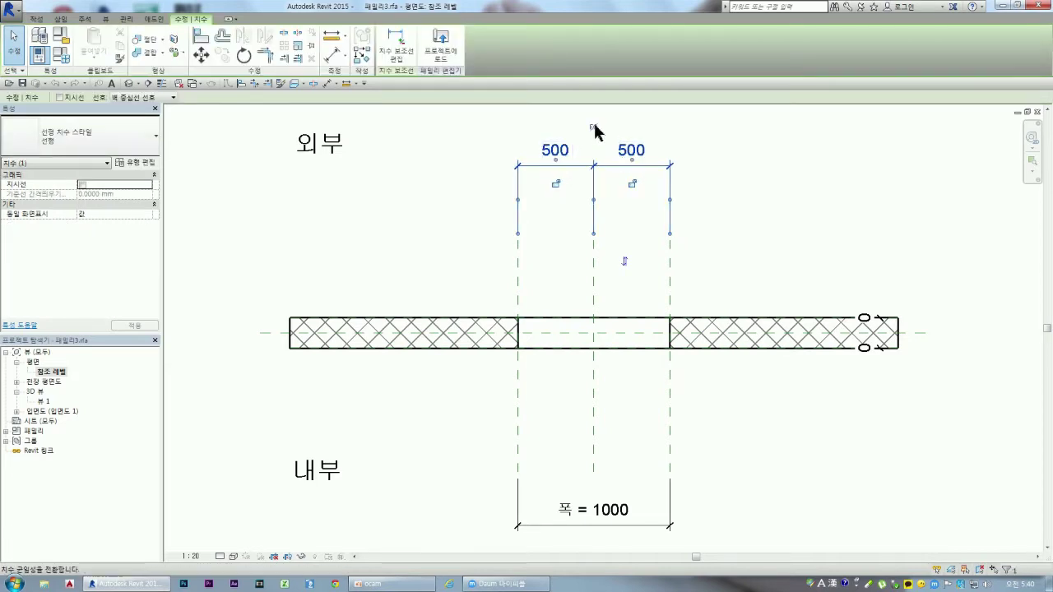
{"action": "left_click", "coordinate": [593, 129]}
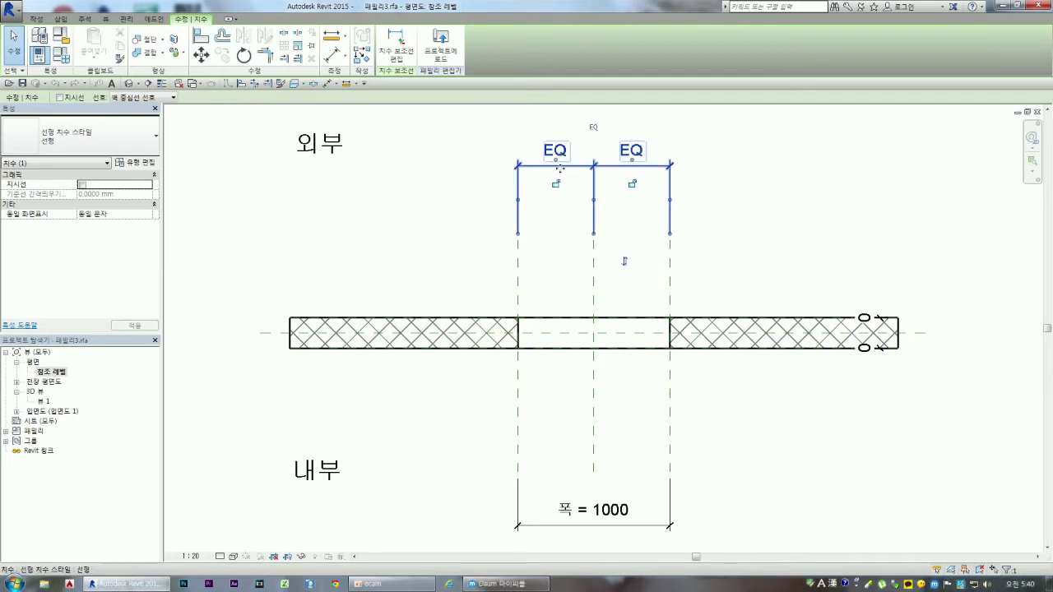
{"action": "left_click", "coordinate": [554, 268]}
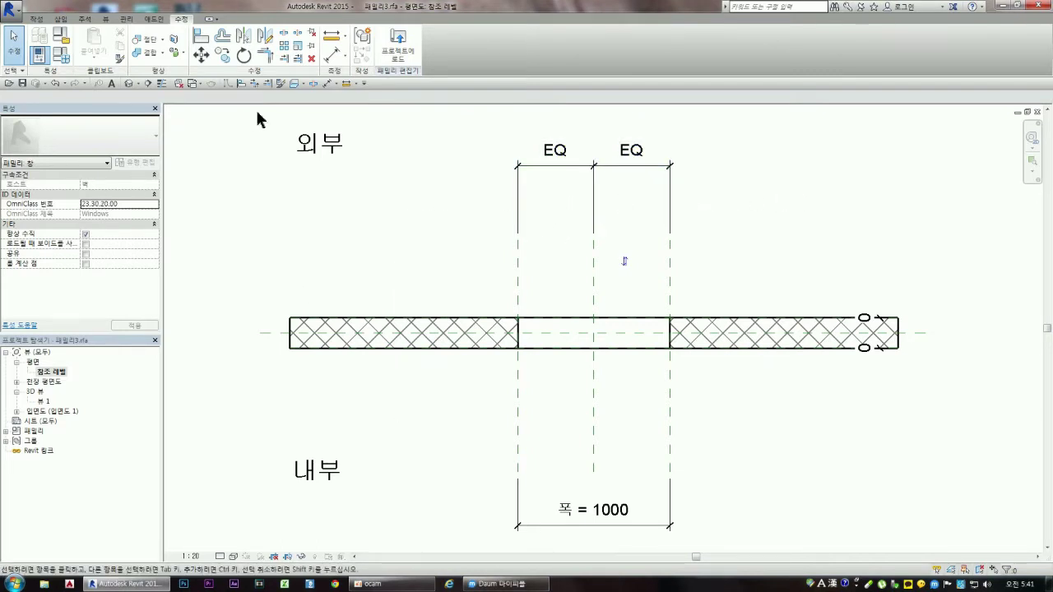
{"action": "left_click", "coordinate": [332, 55]}
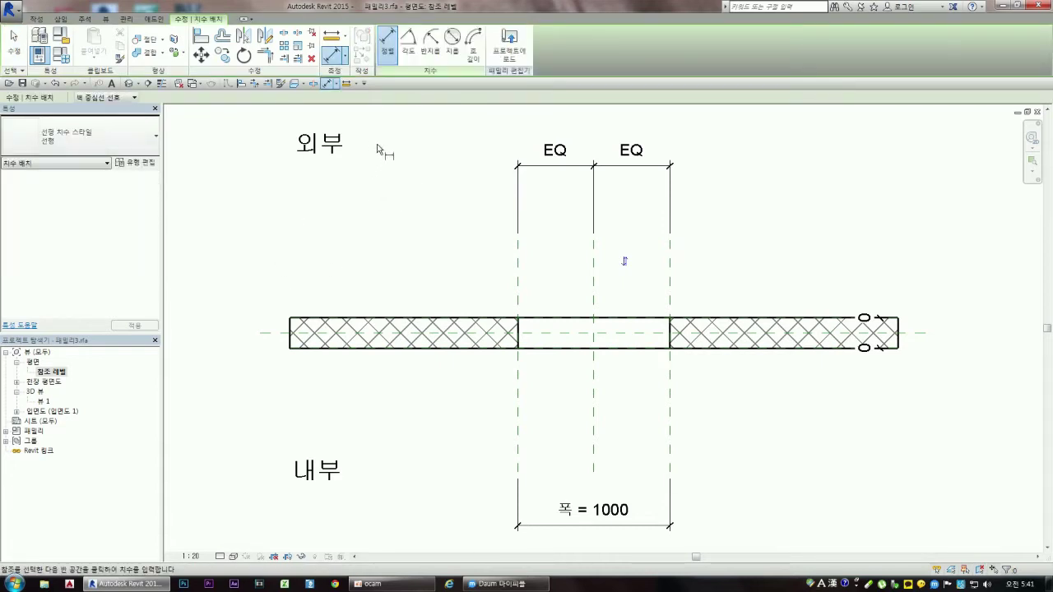
{"action": "key", "text": "Escape"}
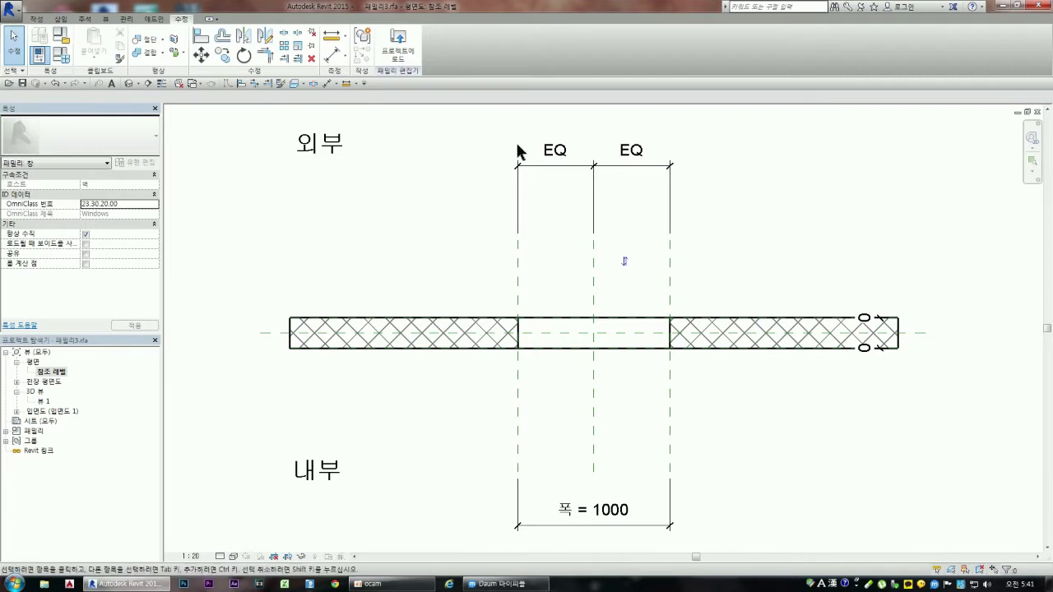
- Create a new project from the 건축 템플릿 architectural template
{"action": "left_click", "coordinate": [12, 12]}
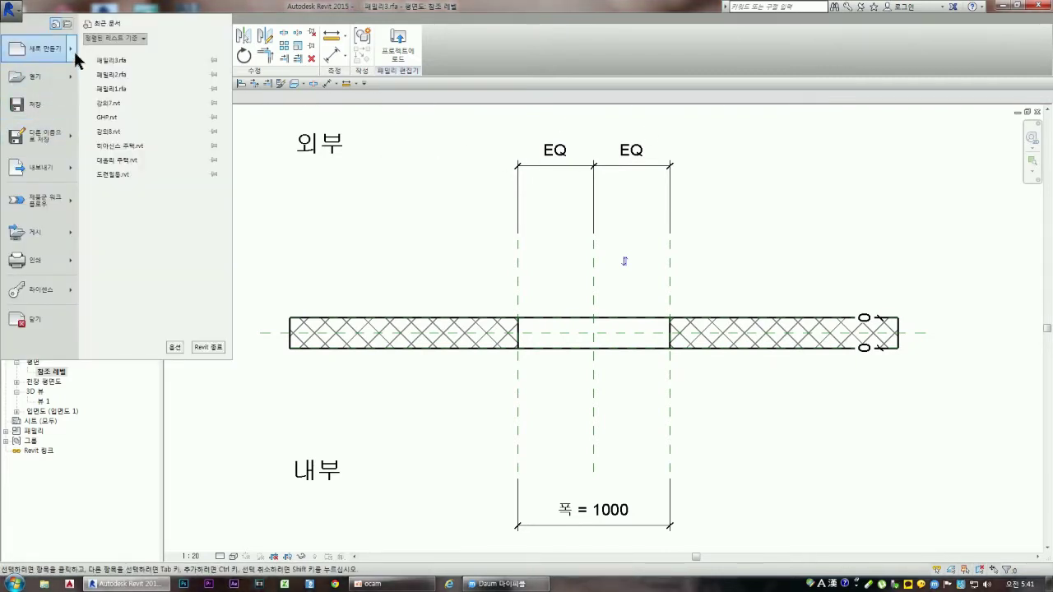
{"action": "mouse_move", "coordinate": [41, 49]}
{"action": "left_click", "coordinate": [110, 53]}
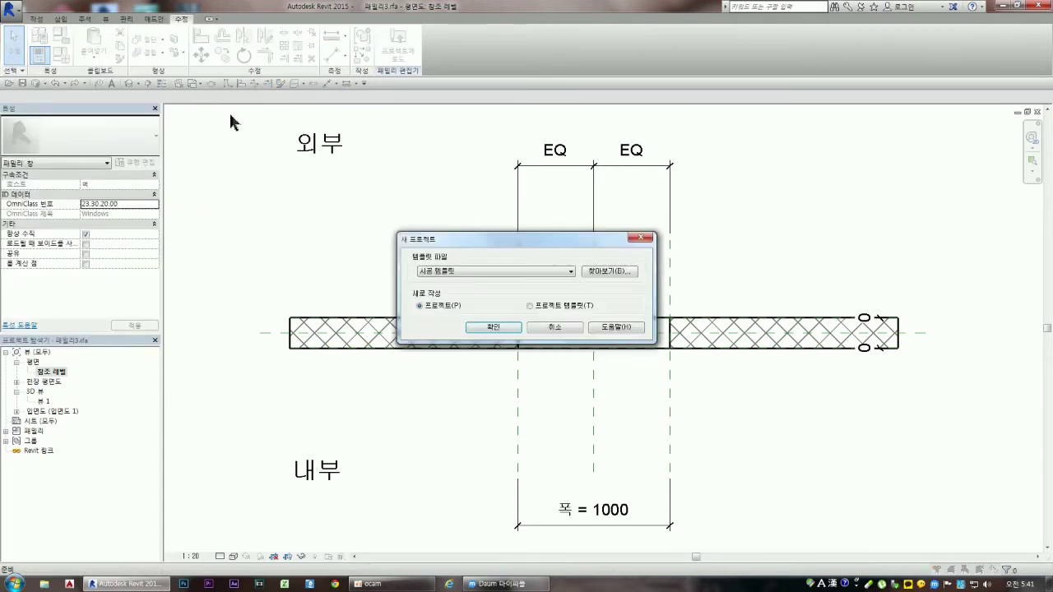
{"action": "left_click", "coordinate": [571, 272]}
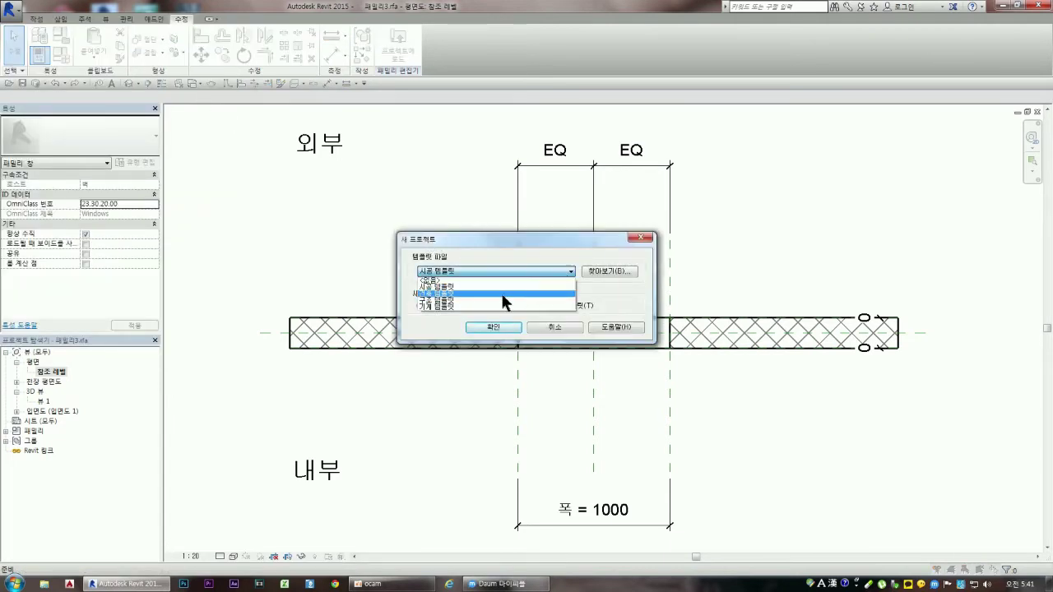
{"action": "left_click", "coordinate": [455, 294]}
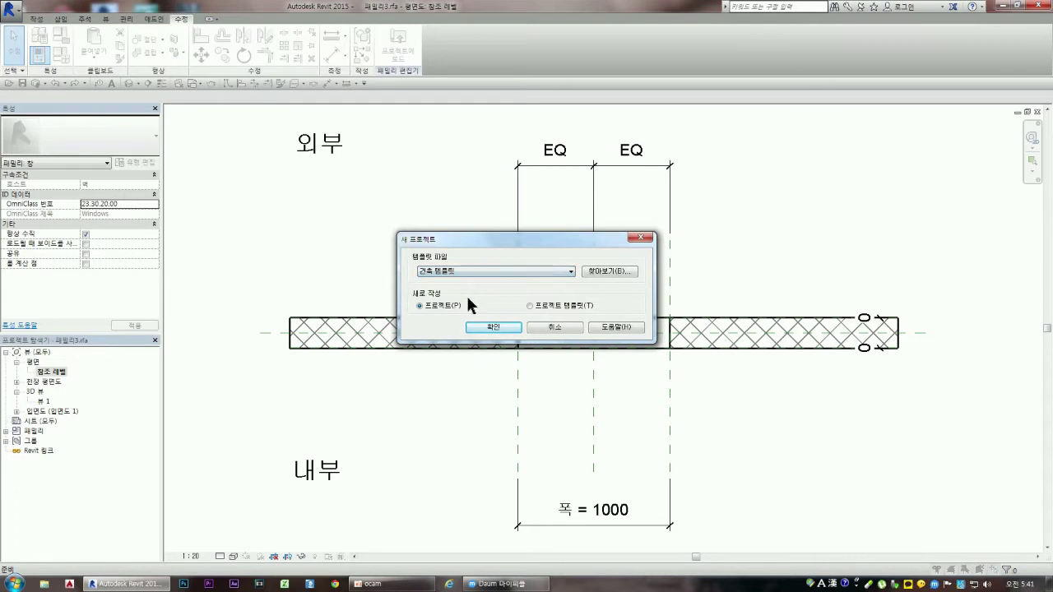
{"action": "left_click", "coordinate": [498, 328]}
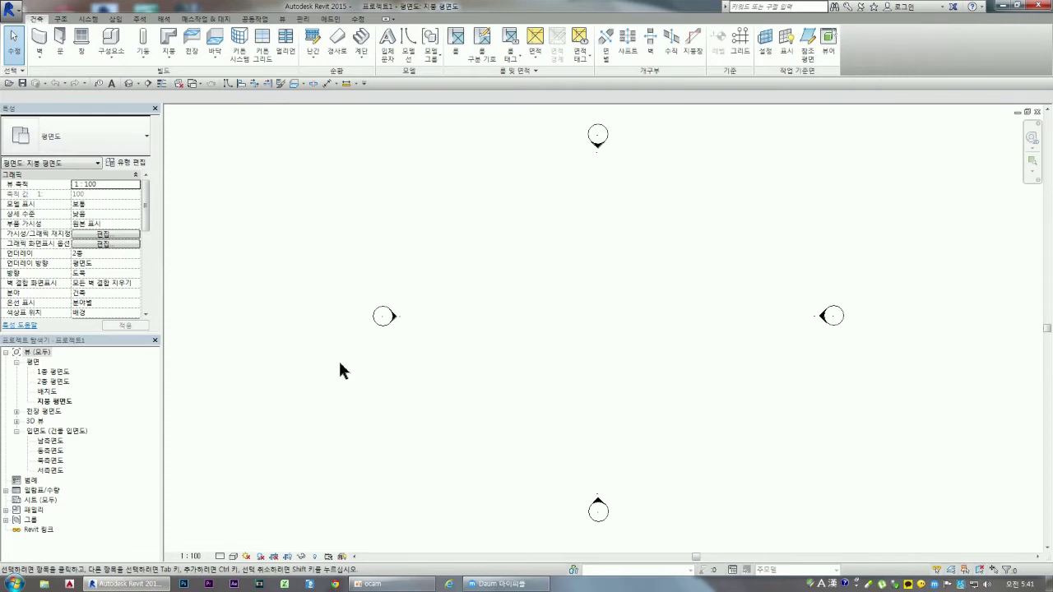
- In the 남측면도 south elevation, delete the 지붕 level and its plan view
{"action": "double_click", "coordinate": [49, 441]}
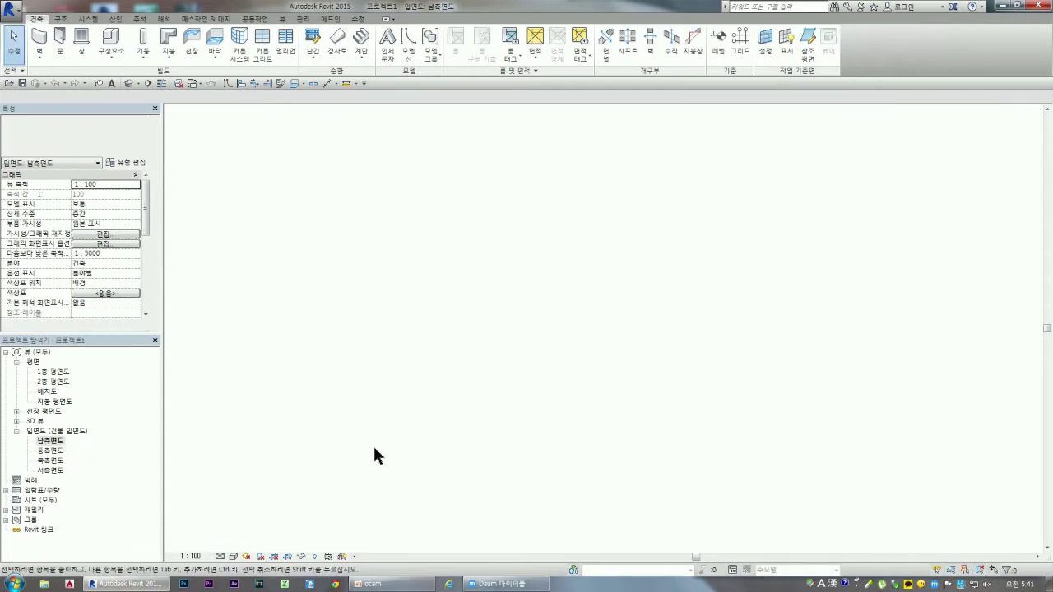
{"action": "scroll", "coordinate": [543, 483], "scroll_direction": "down", "scroll_amount": 1}
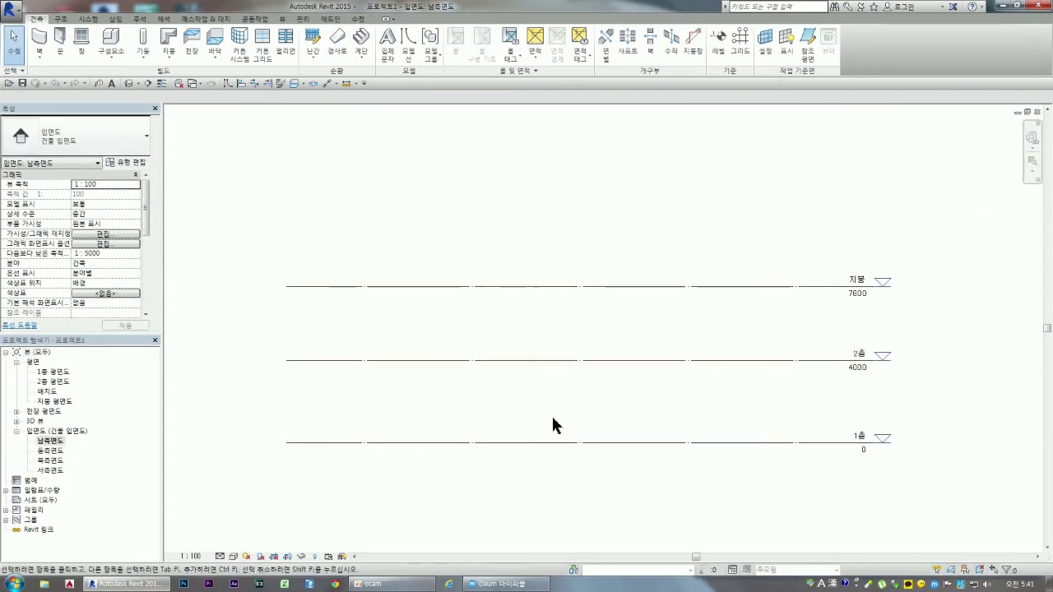
{"action": "left_click", "coordinate": [567, 287]}
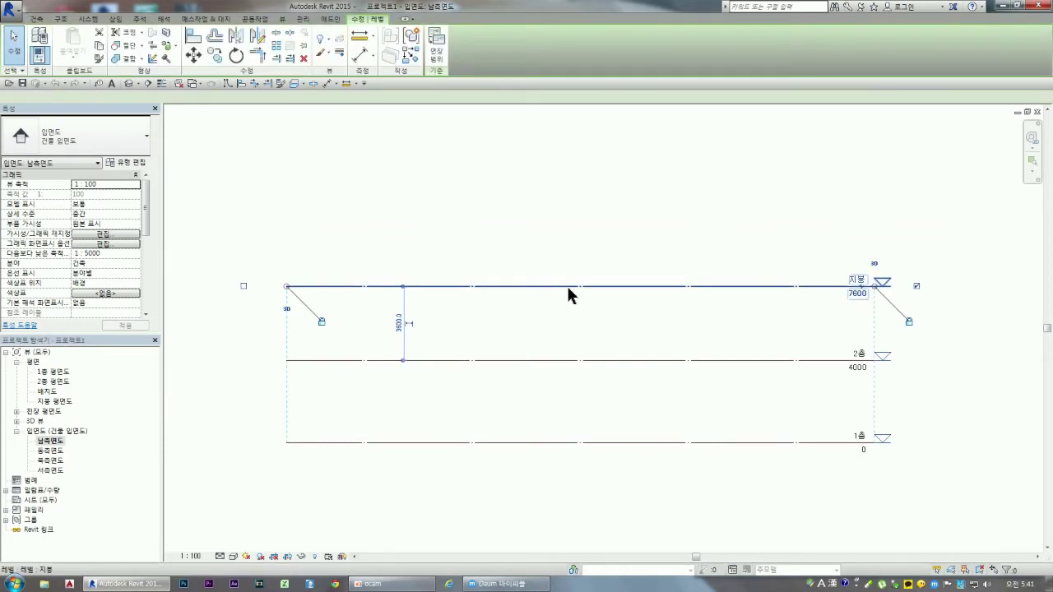
{"action": "key", "text": "Delete"}
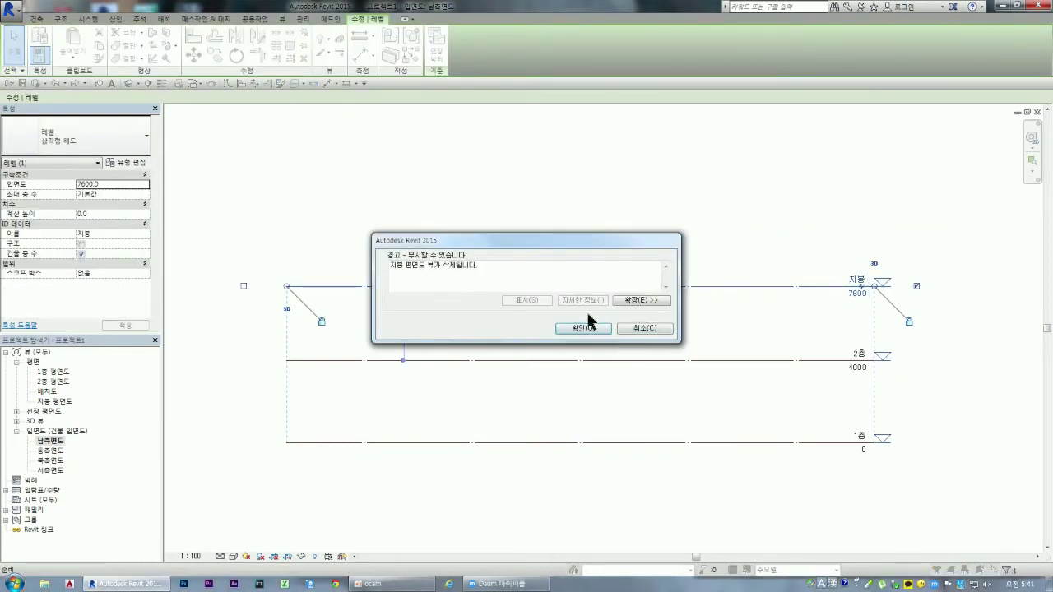
{"action": "left_click", "coordinate": [589, 325]}
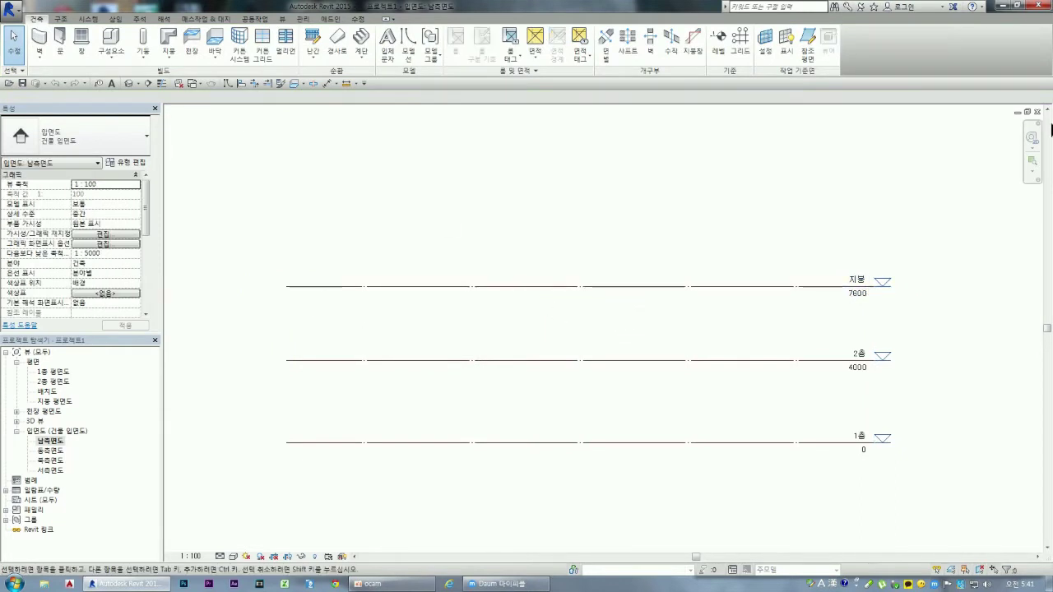
- Close the south elevation and roof plan views, and bring up a file browser
{"action": "left_click", "coordinate": [1037, 113]}
{"action": "left_click", "coordinate": [1037, 112]}
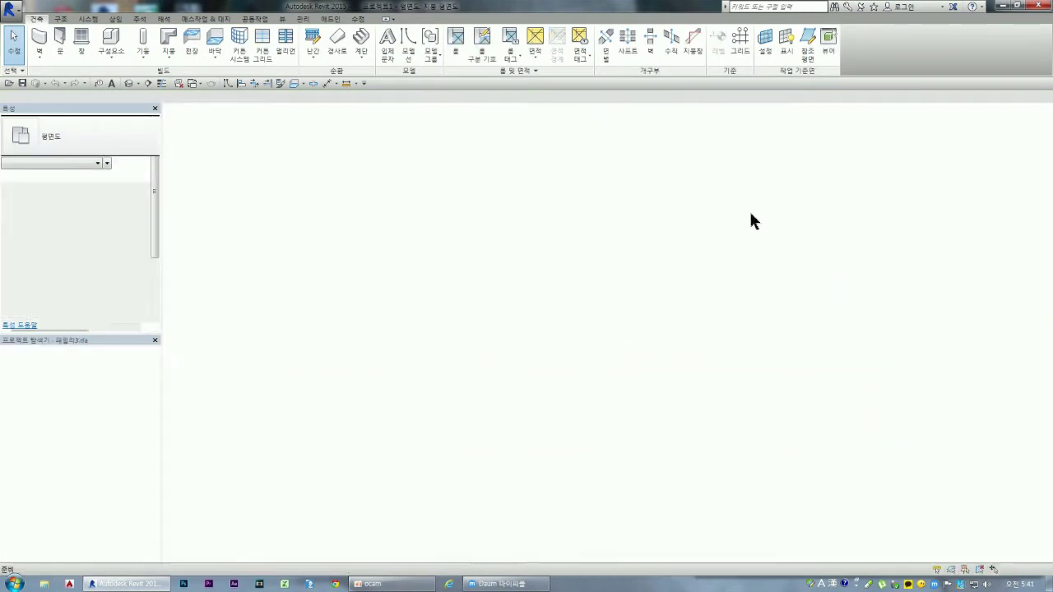
{"action": "left_click", "coordinate": [45, 584]}
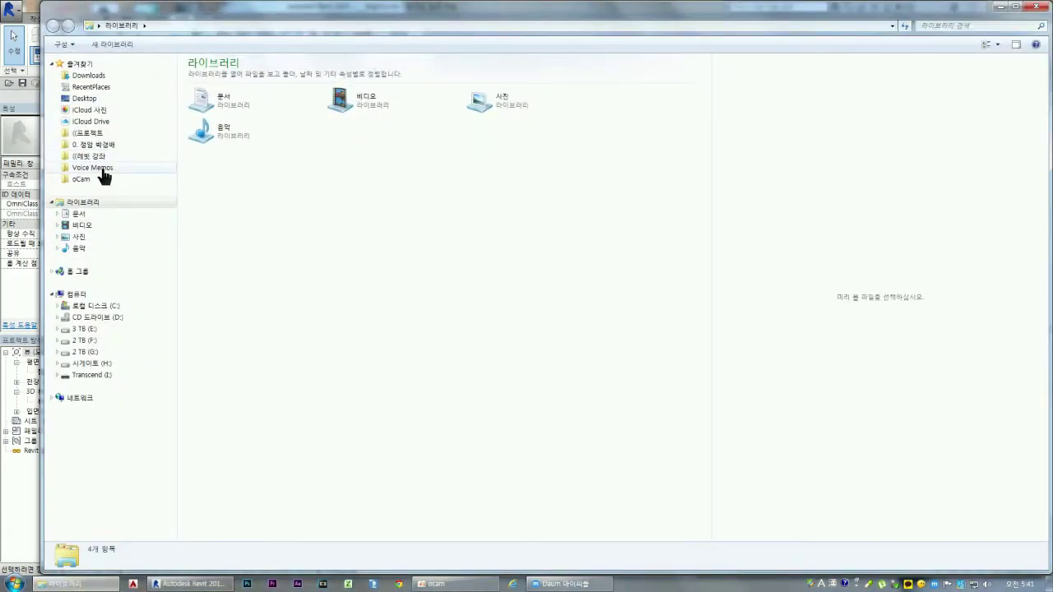
- Show the Documents library as medium icons and open 강의8.rvt in Revit
{"action": "left_click", "coordinate": [51, 213]}
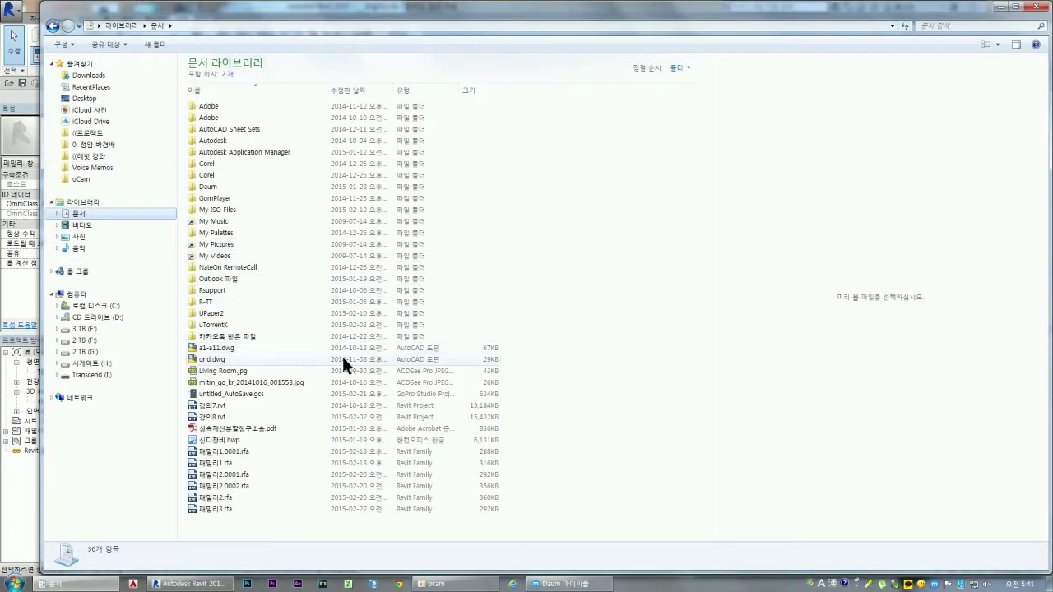
{"action": "left_click", "coordinate": [211, 405]}
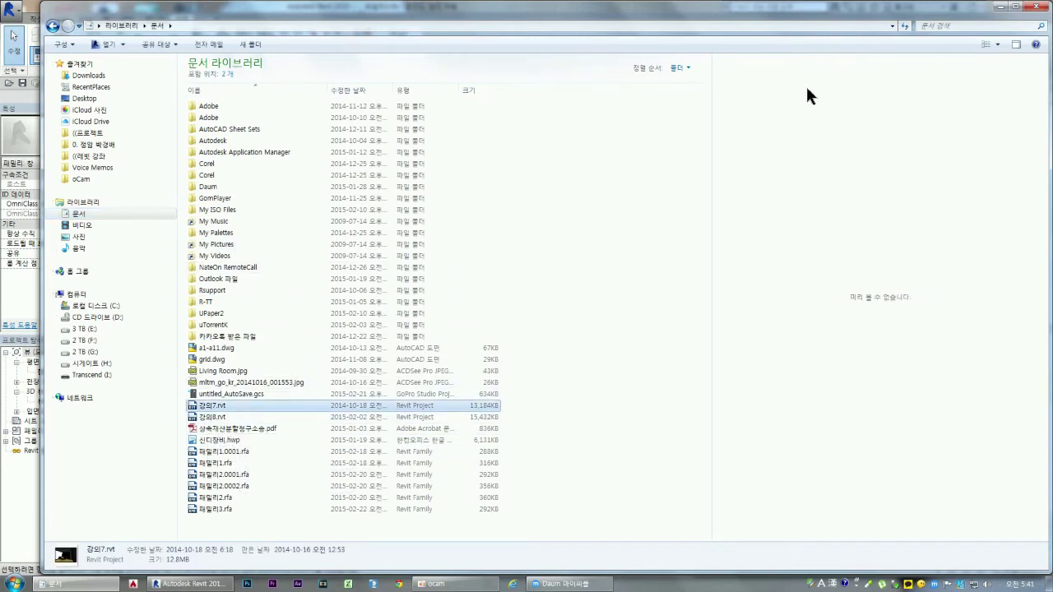
{"action": "left_click", "coordinate": [996, 42]}
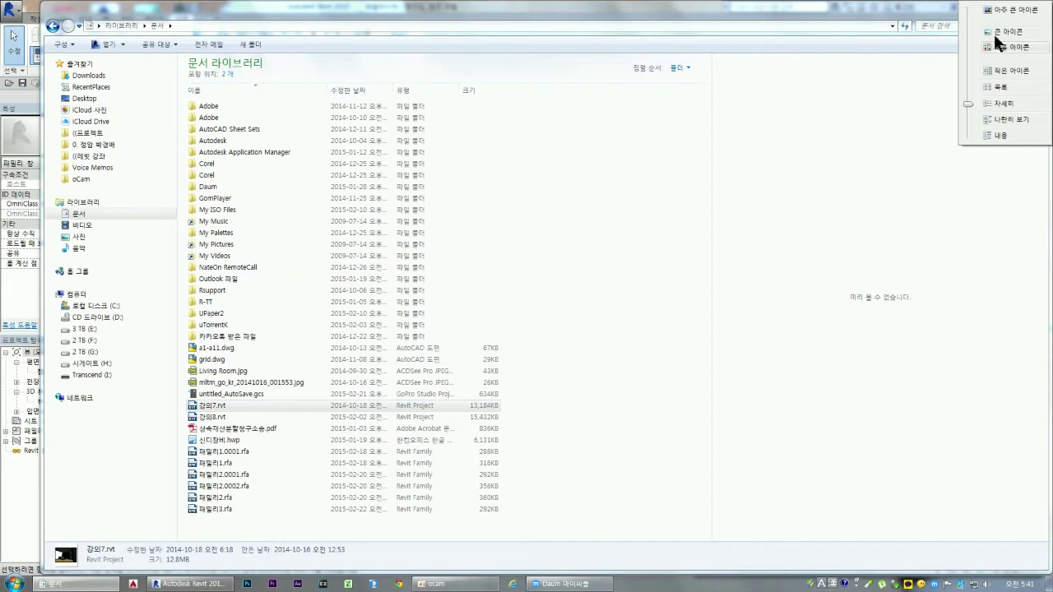
{"action": "left_click", "coordinate": [1000, 49]}
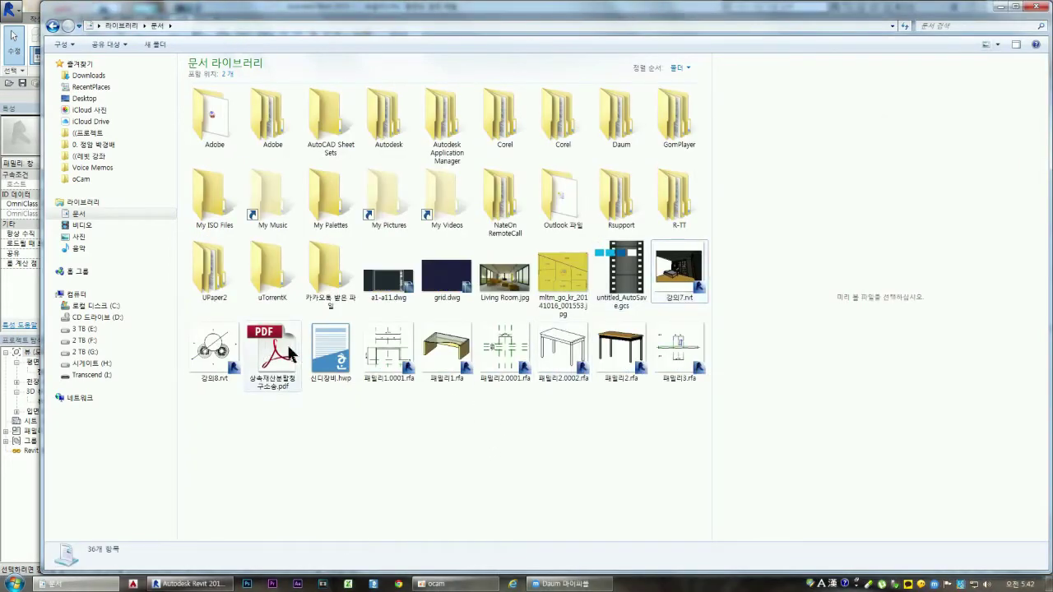
{"action": "left_click", "coordinate": [224, 354]}
{"action": "double_click", "coordinate": [224, 354]}
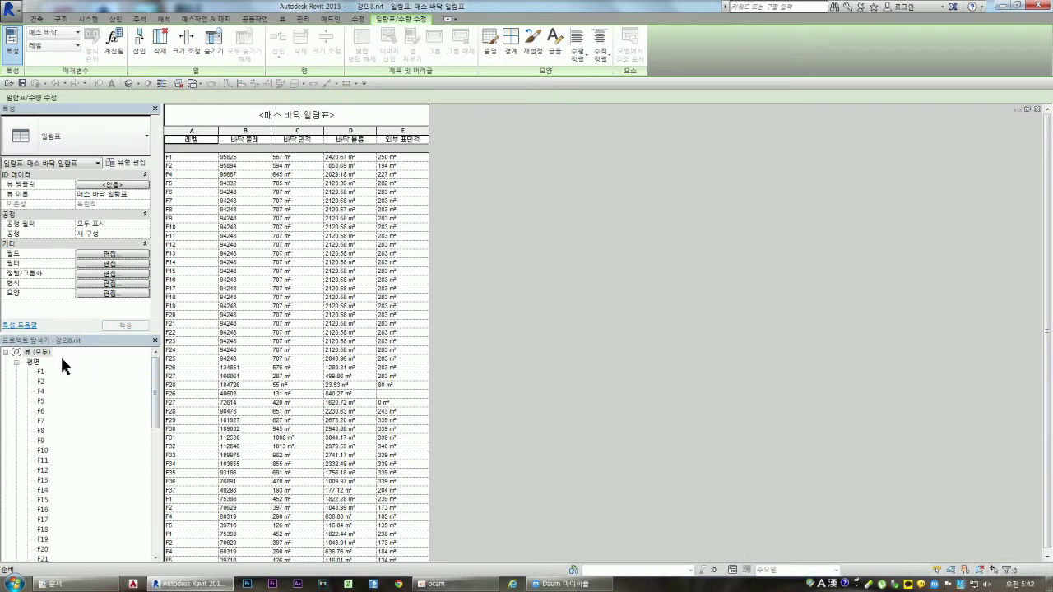
- Open 강의8.rvt's 남측면도 south elevation and zoom in on the level lines
{"action": "left_click_drag", "start_coordinate": [157, 371], "coordinate": [161, 467]}
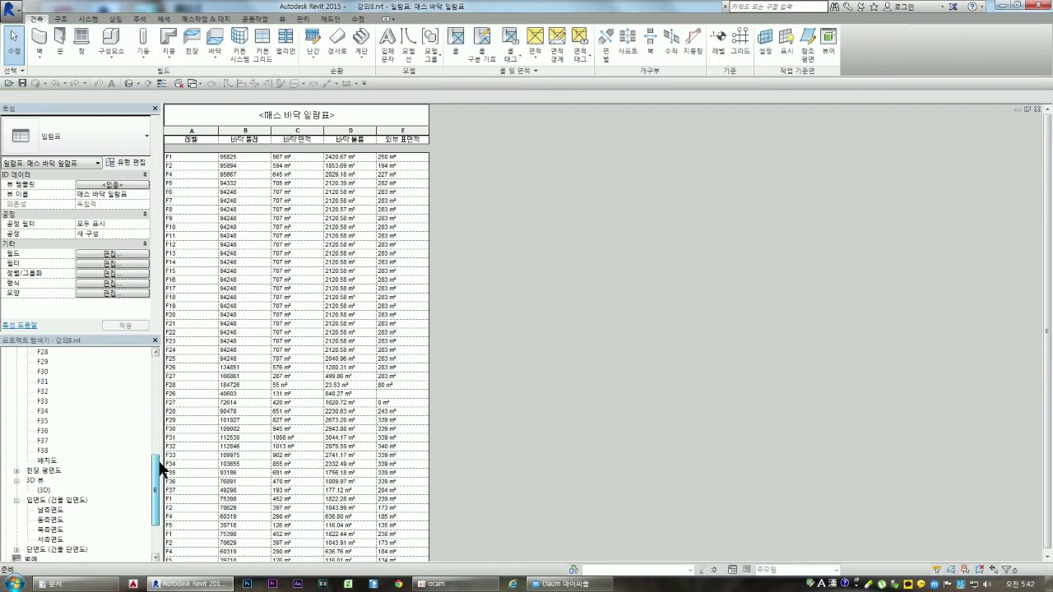
{"action": "double_click", "coordinate": [50, 510]}
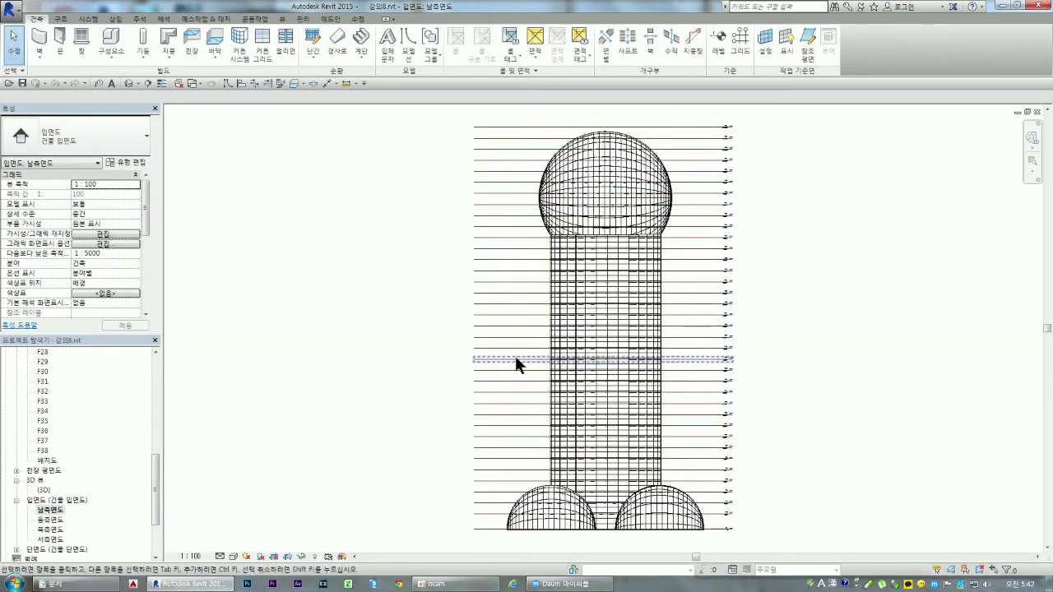
{"action": "scroll", "coordinate": [686, 337], "scroll_direction": "down", "scroll_amount": 2}
{"action": "scroll", "coordinate": [646, 394], "scroll_direction": "up", "scroll_amount": 1}
{"action": "scroll", "coordinate": [644, 425], "scroll_direction": "up", "scroll_amount": 1}
{"action": "scroll", "coordinate": [705, 463], "scroll_direction": "up", "scroll_amount": 1}
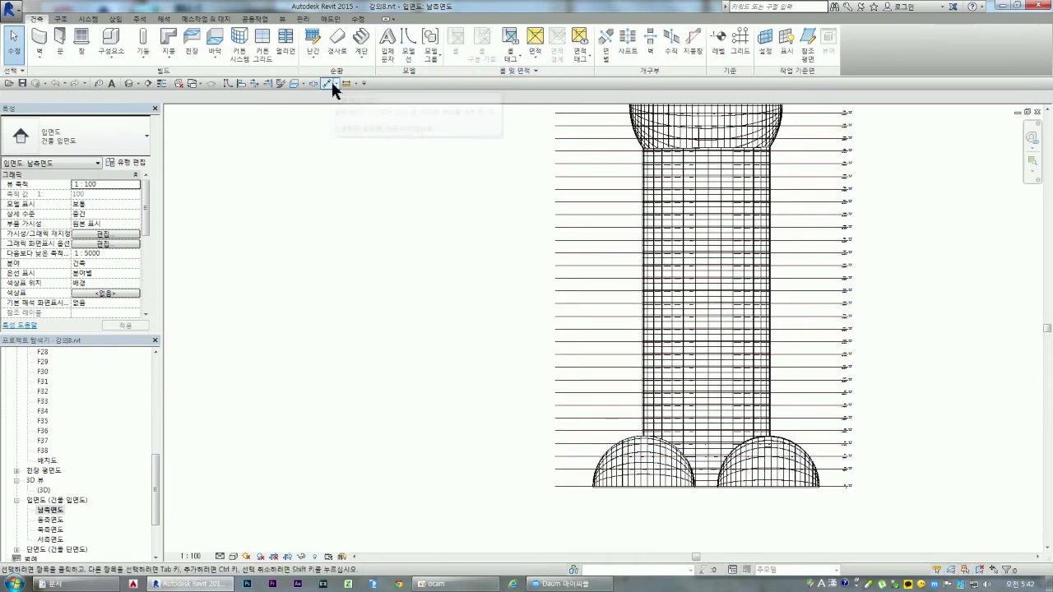
{"action": "left_click", "coordinate": [355, 19]}
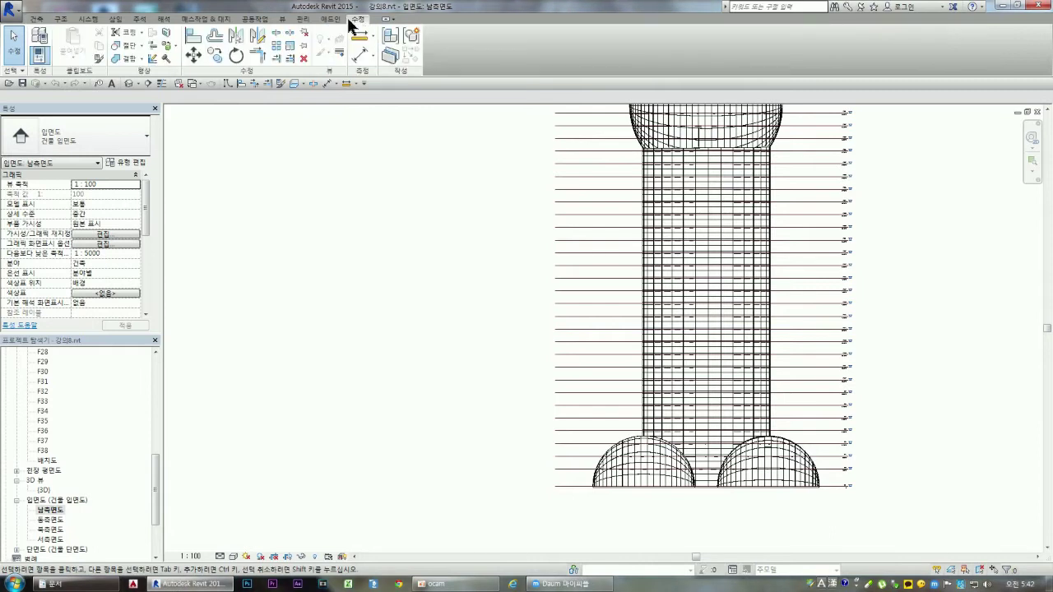
- Chain-dimension the 16 lower level lines left of the building, then set view scale 1:50
{"action": "left_click", "coordinate": [326, 83]}
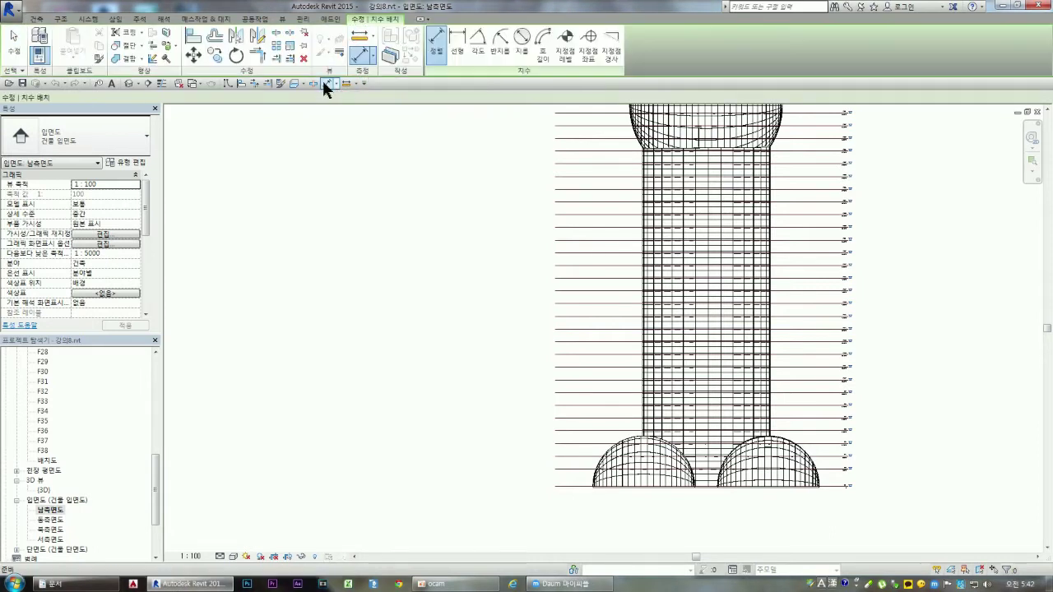
{"action": "left_click", "coordinate": [559, 484]}
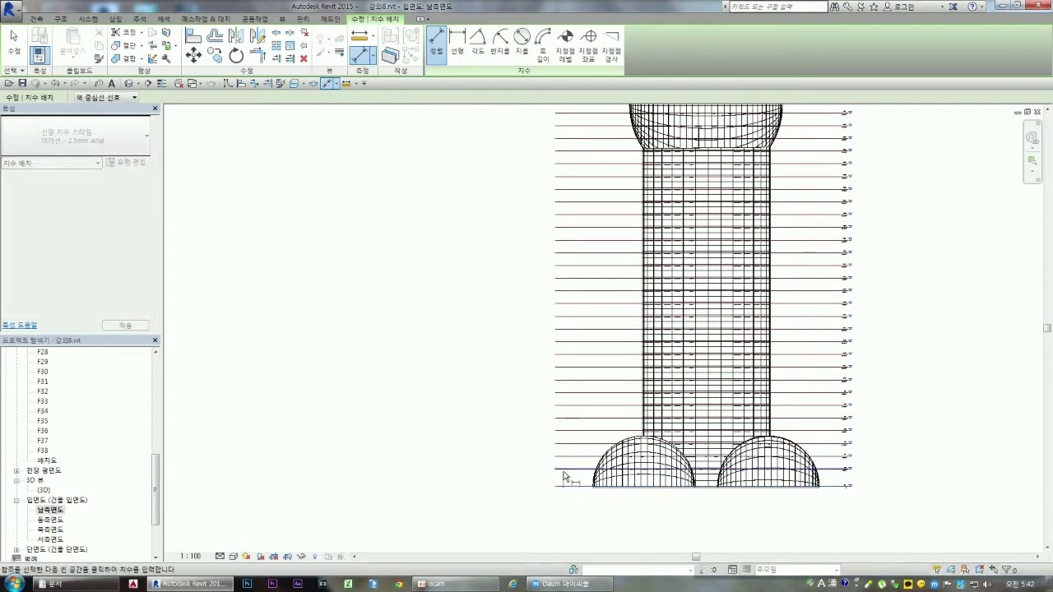
{"action": "left_click", "coordinate": [563, 457]}
{"action": "left_click", "coordinate": [563, 443]}
{"action": "left_click", "coordinate": [565, 418]}
{"action": "left_click", "coordinate": [565, 405]}
{"action": "left_click", "coordinate": [566, 392]}
{"action": "left_click", "coordinate": [566, 379]}
{"action": "left_click", "coordinate": [566, 367]}
{"action": "left_click", "coordinate": [566, 354]}
{"action": "left_click", "coordinate": [566, 342]}
{"action": "left_click", "coordinate": [566, 328]}
{"action": "left_click", "coordinate": [566, 316]}
{"action": "left_click", "coordinate": [566, 303]}
{"action": "left_click", "coordinate": [567, 291]}
{"action": "left_click", "coordinate": [567, 278]}
{"action": "left_click", "coordinate": [569, 265]}
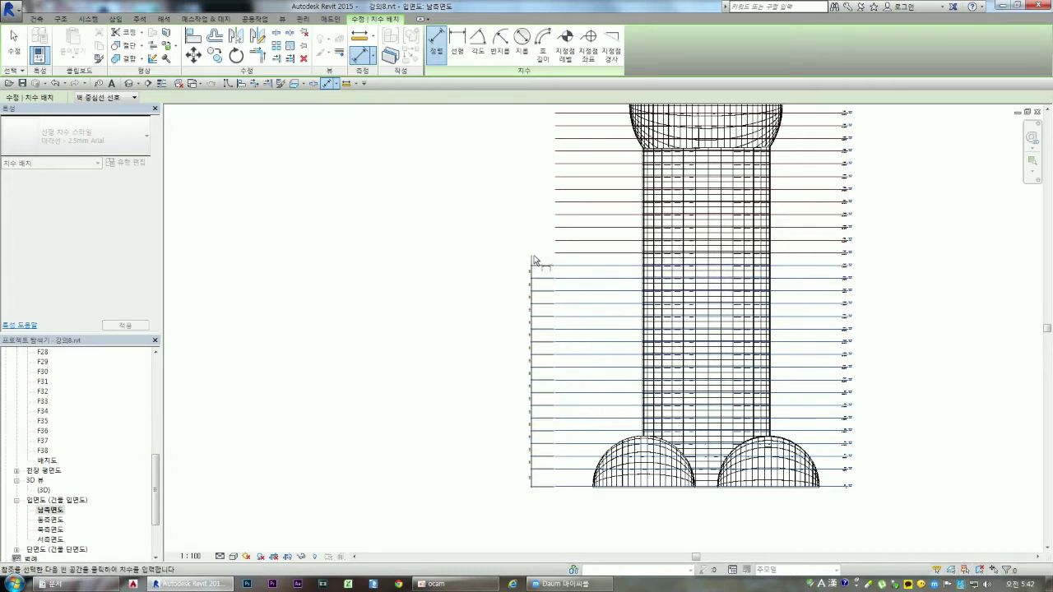
{"action": "left_click", "coordinate": [543, 412]}
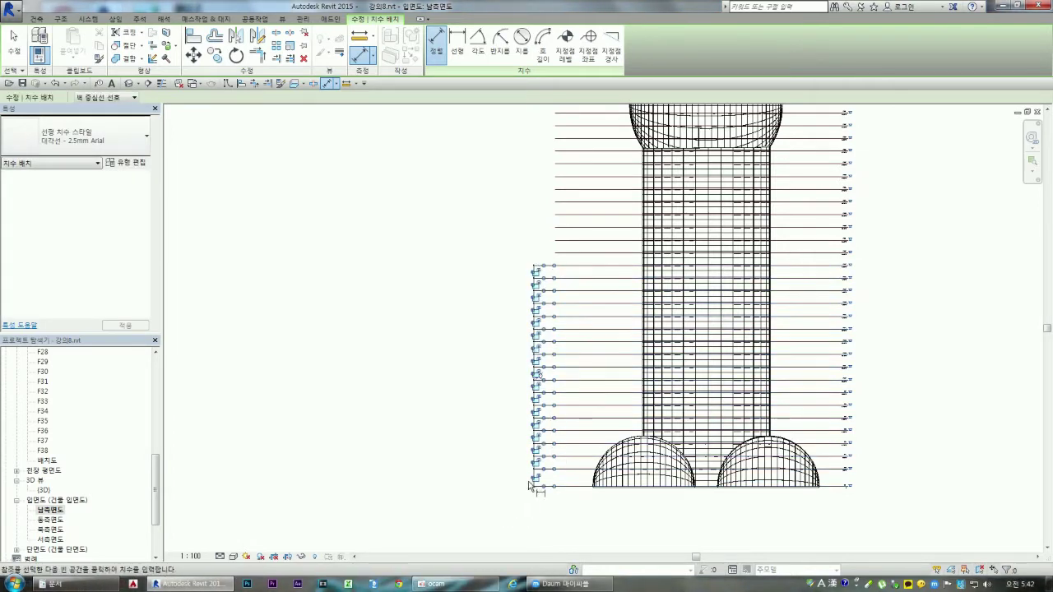
{"action": "left_click", "coordinate": [419, 507]}
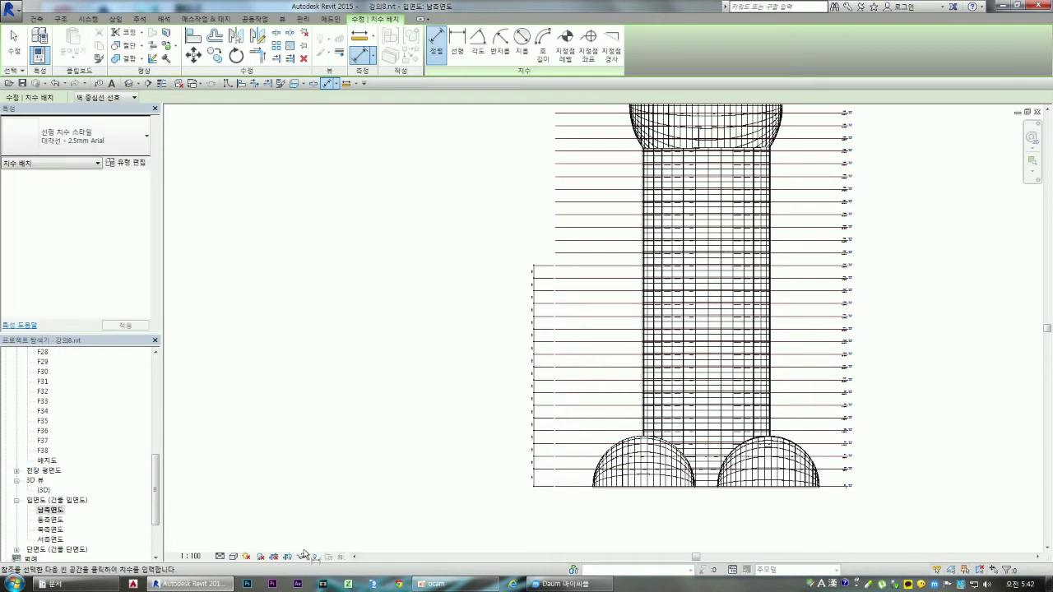
{"action": "key", "text": "Escape"}
{"action": "left_click", "coordinate": [190, 556]}
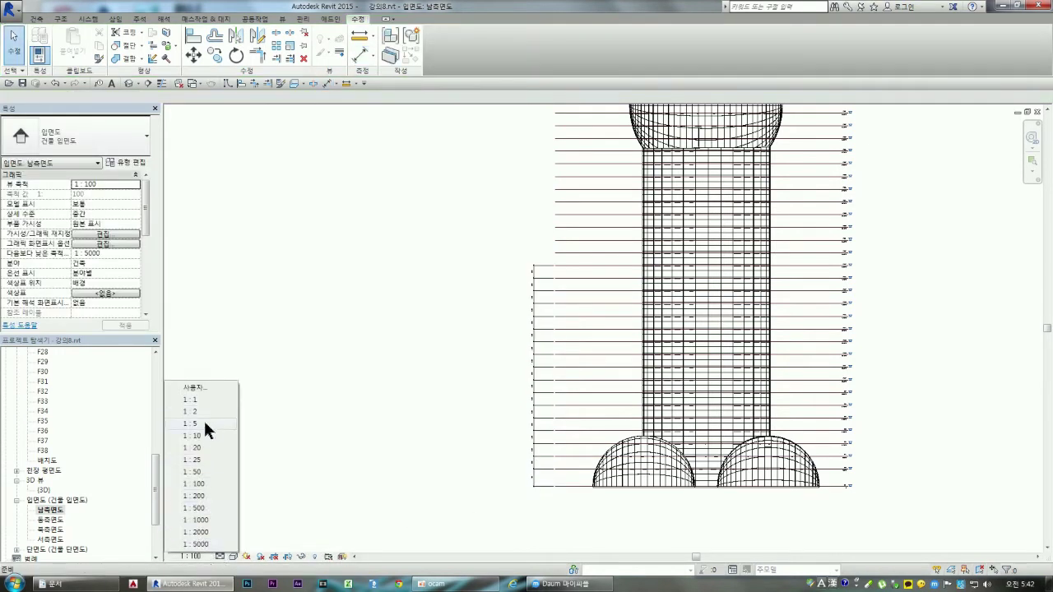
{"action": "left_click", "coordinate": [195, 469]}
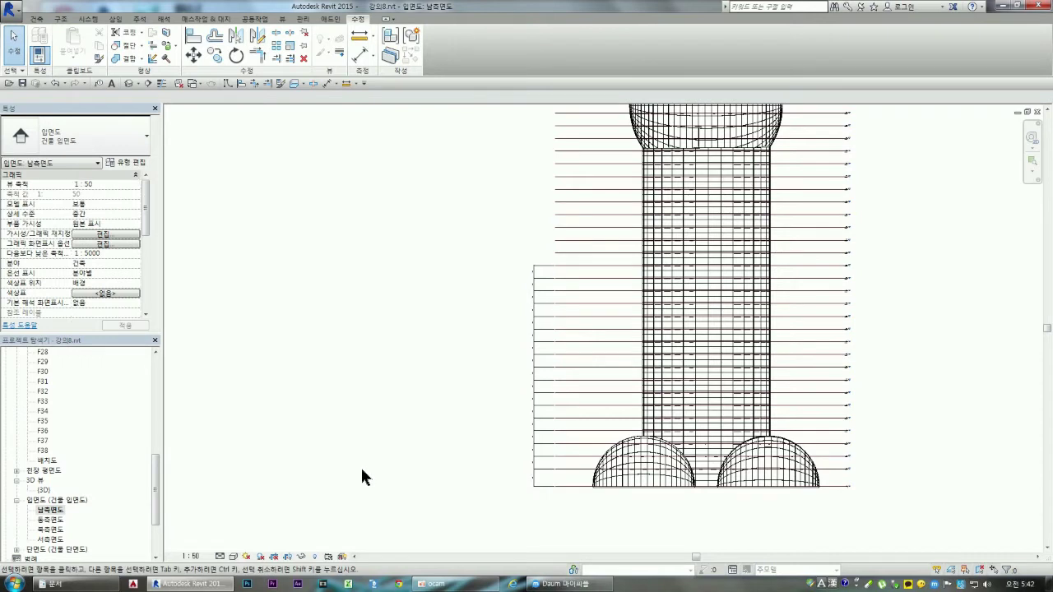
- Try view scales 1:200 and 1:500, settle on 1:200, and zoom in
{"action": "left_click", "coordinate": [190, 556]}
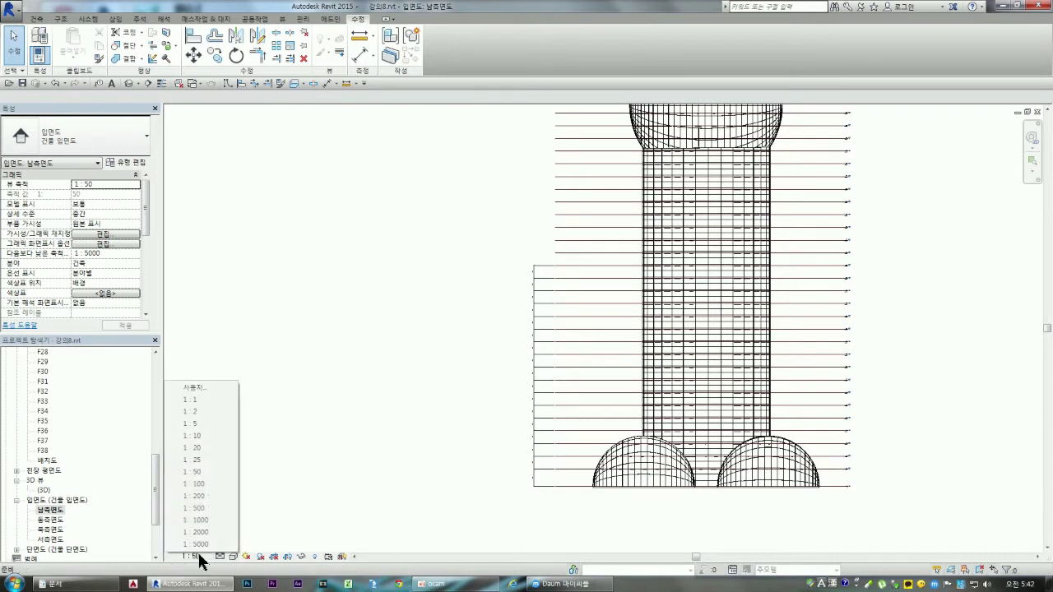
{"action": "left_click", "coordinate": [205, 496]}
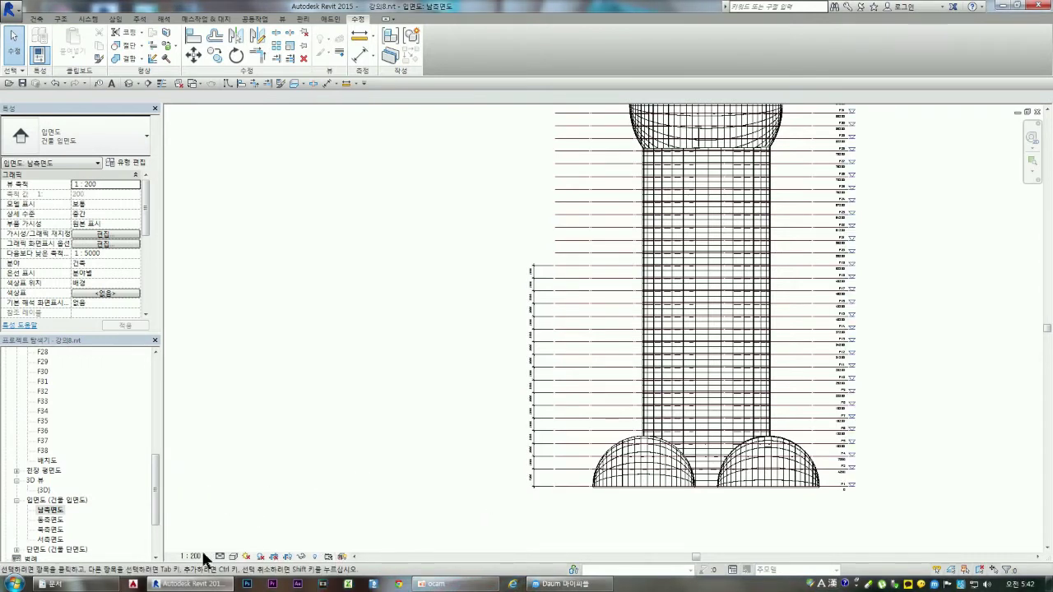
{"action": "left_click", "coordinate": [198, 557]}
{"action": "left_click", "coordinate": [204, 508]}
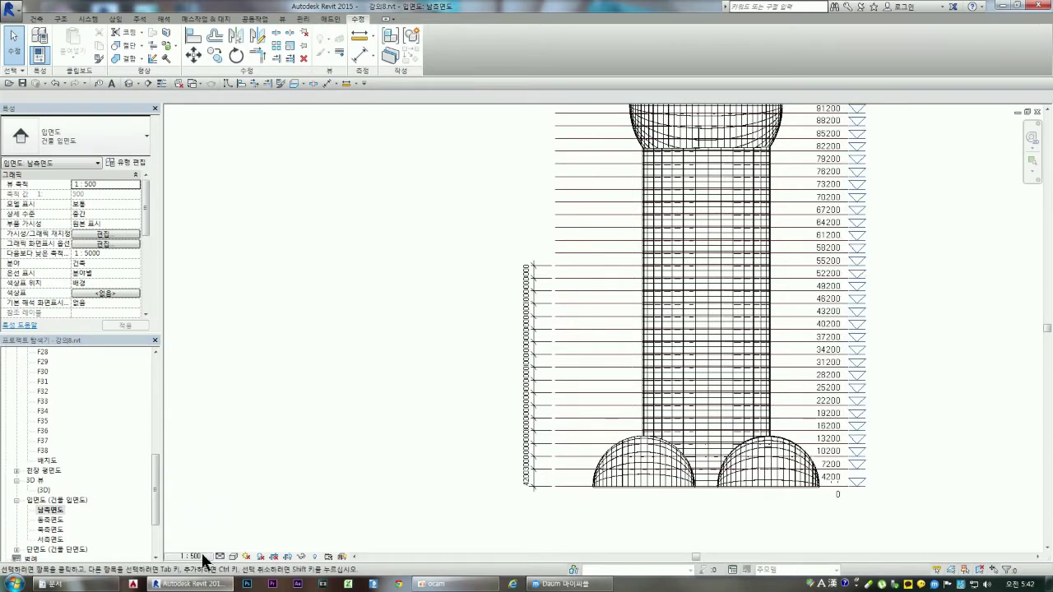
{"action": "left_click", "coordinate": [196, 557]}
{"action": "left_click", "coordinate": [197, 496]}
{"action": "scroll", "coordinate": [551, 459], "scroll_direction": "up", "scroll_amount": 4}
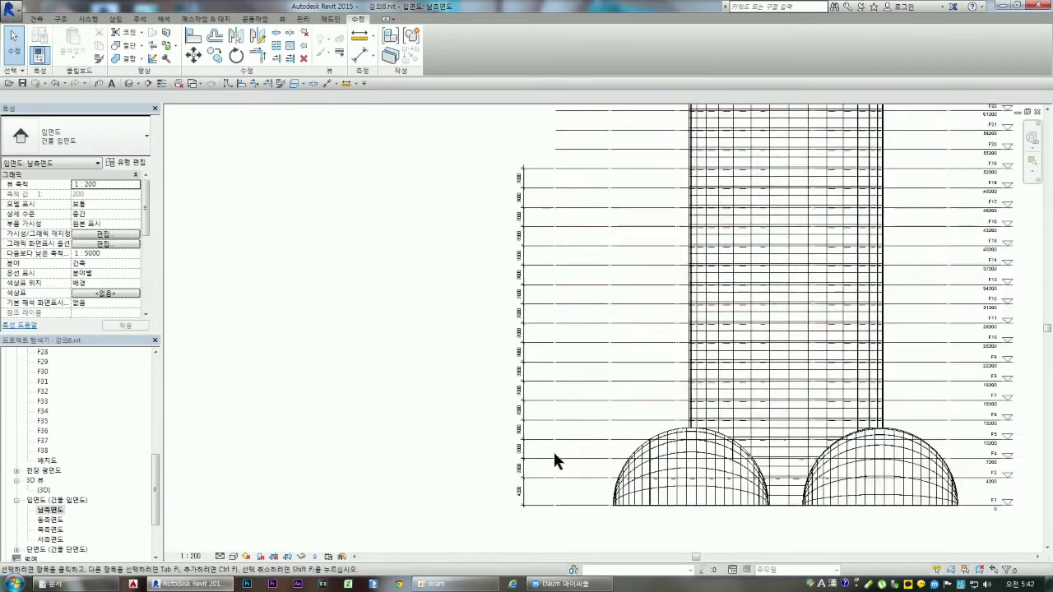
{"action": "scroll", "coordinate": [534, 477], "scroll_direction": "up", "scroll_amount": 1}
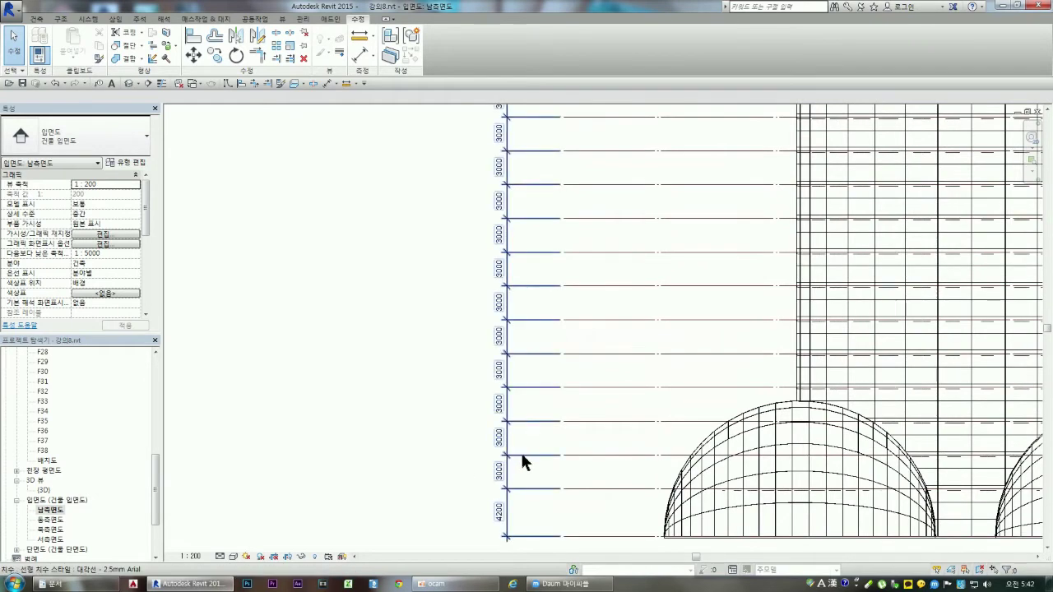
- Toggle EQ on the level dimension chain, undoing and reapplying it once
{"action": "left_click", "coordinate": [521, 451]}
{"action": "scroll", "coordinate": [446, 414], "scroll_direction": "down", "scroll_amount": 1}
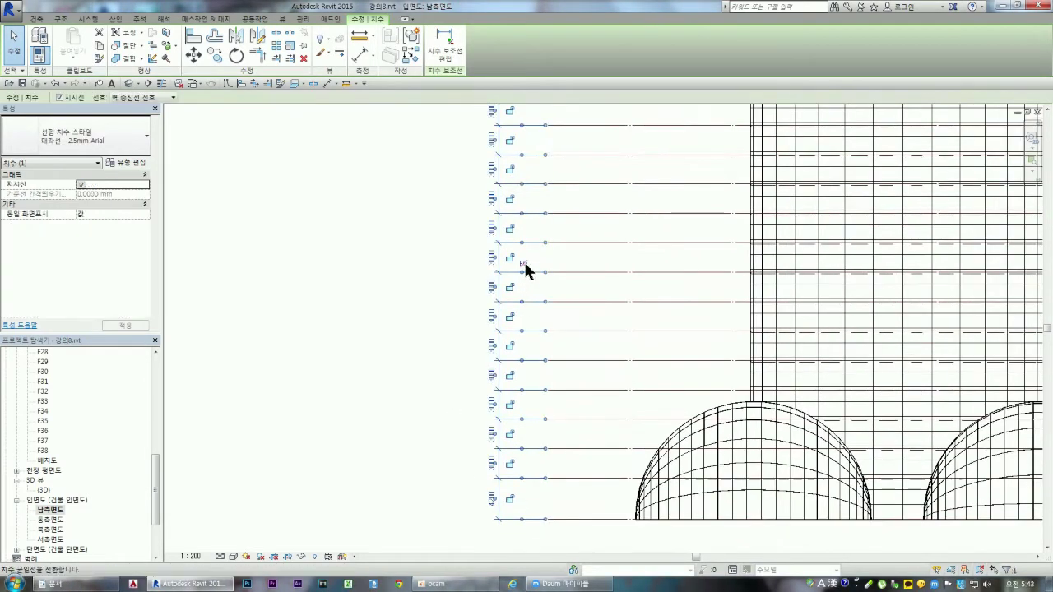
{"action": "left_click", "coordinate": [524, 264]}
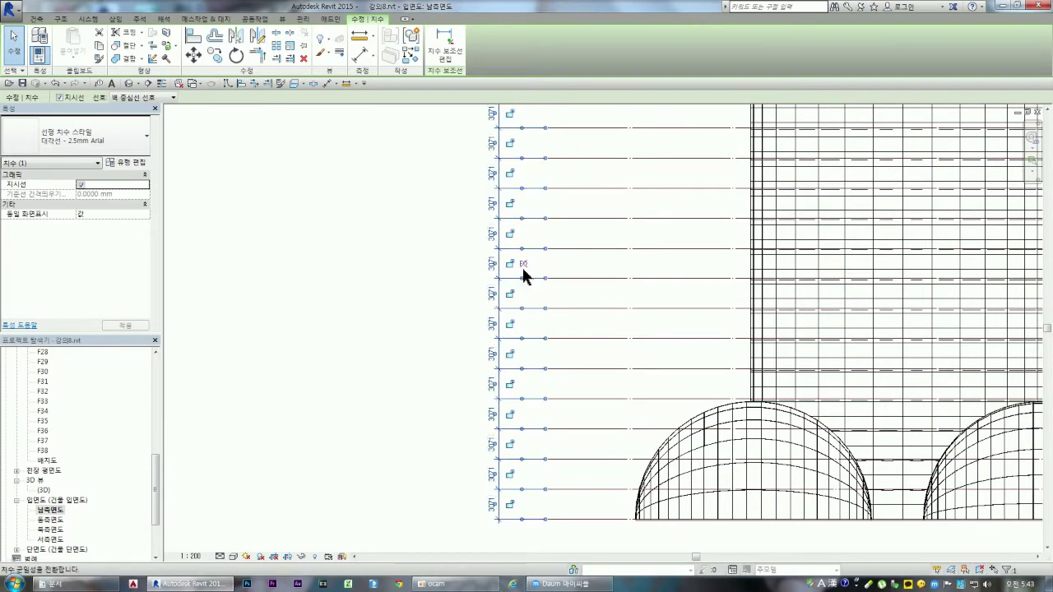
{"action": "key", "text": "Escape"}
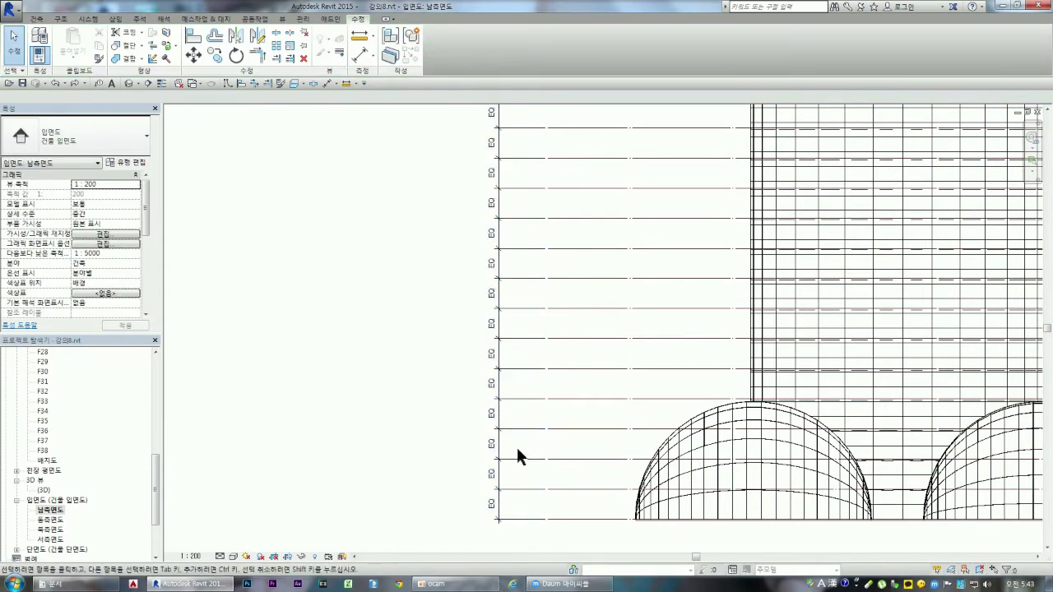
{"action": "key", "text": "ctrl+z"}
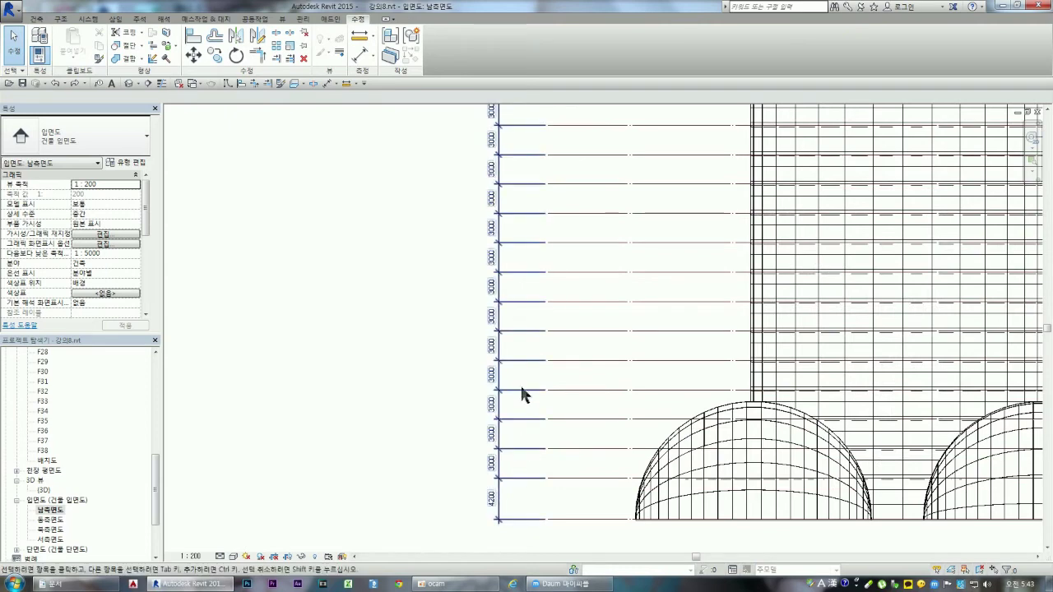
{"action": "left_click", "coordinate": [523, 331]}
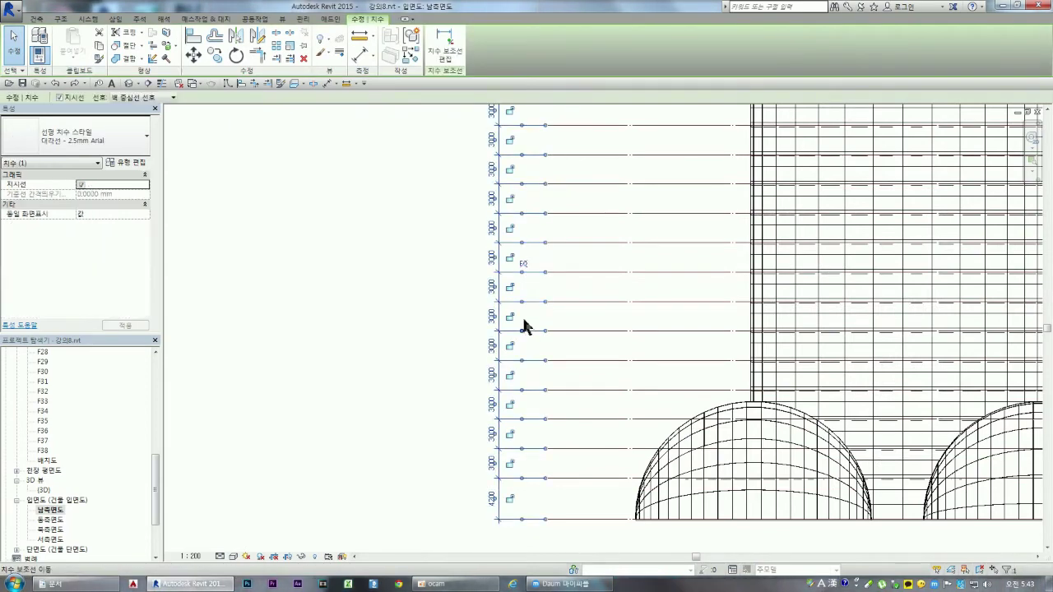
{"action": "left_click", "coordinate": [521, 264]}
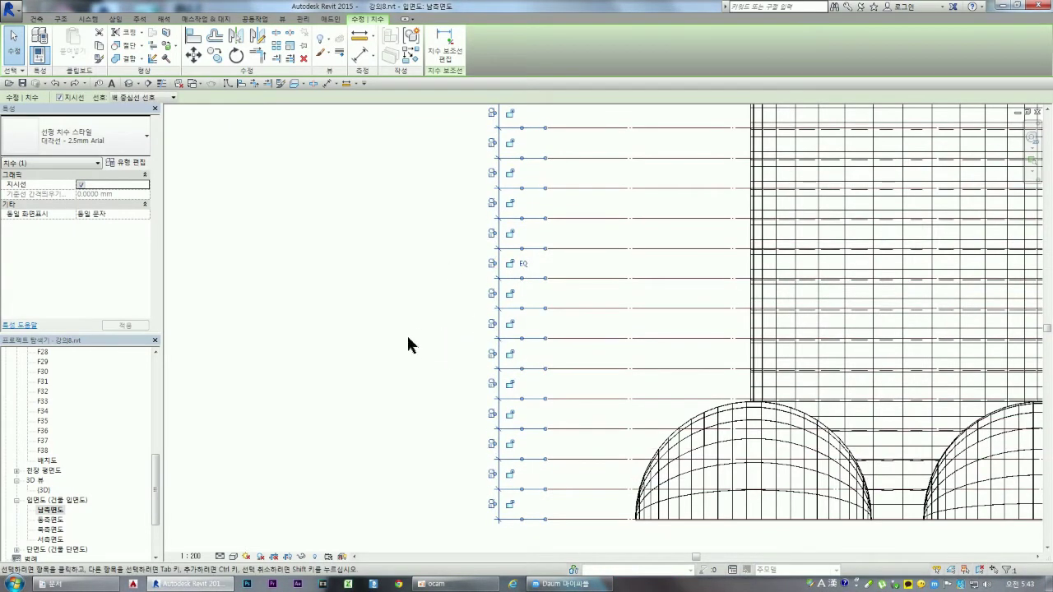
{"action": "left_click", "coordinate": [409, 338]}
{"action": "scroll", "coordinate": [416, 381], "scroll_direction": "down", "scroll_amount": 2}
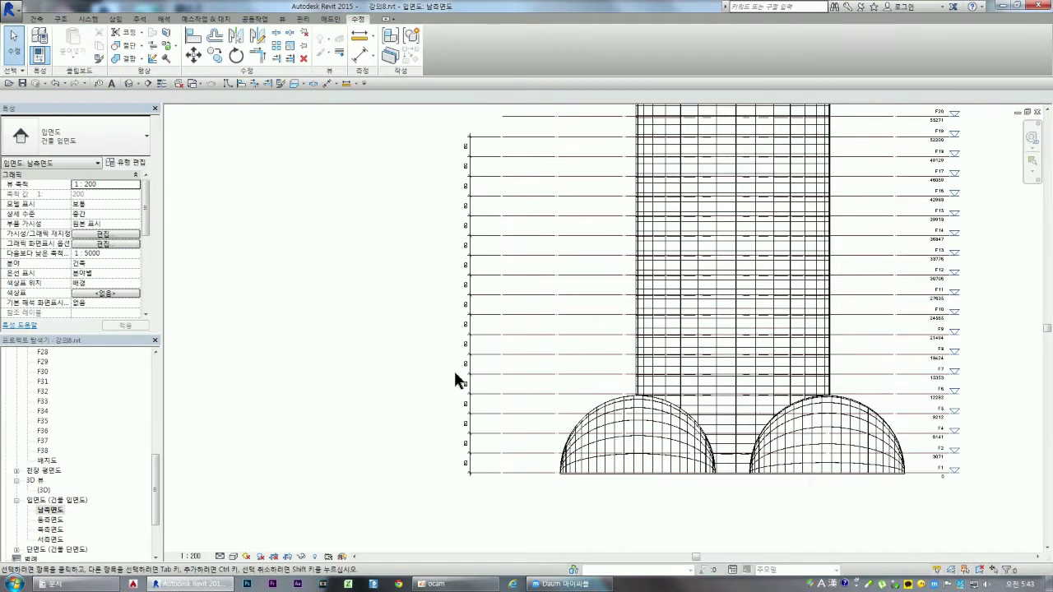
{"action": "left_click", "coordinate": [519, 135]}
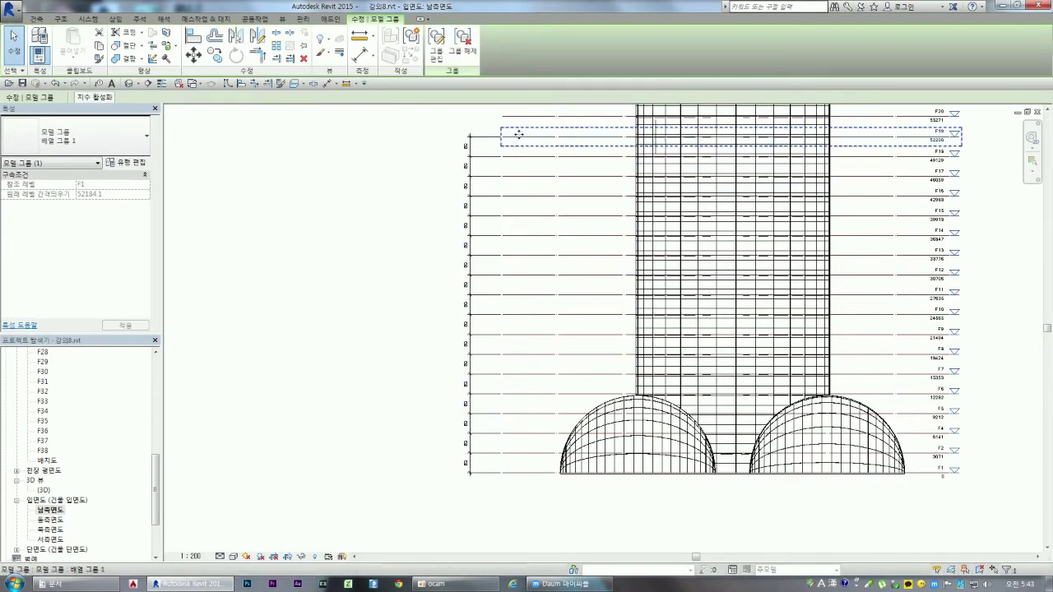
- Move the arrayed level group down with MV so the lowest levels fall below the tower base
{"action": "key", "text": "m"}
{"action": "key", "text": "v"}
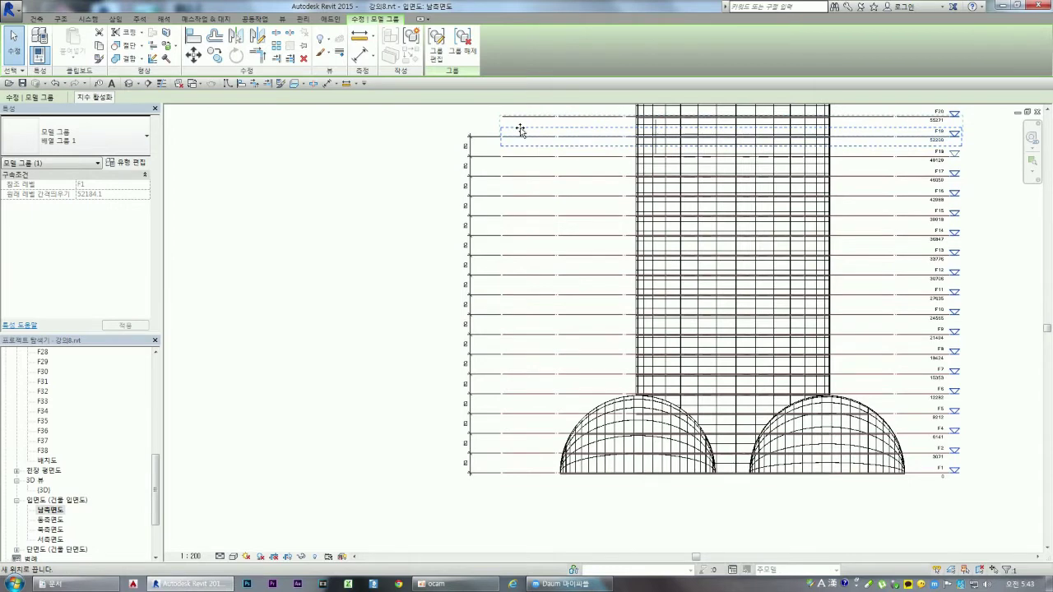
{"action": "left_click_drag", "start_coordinate": [519, 129], "coordinate": [517, 126]}
{"action": "left_click", "coordinate": [364, 263]}
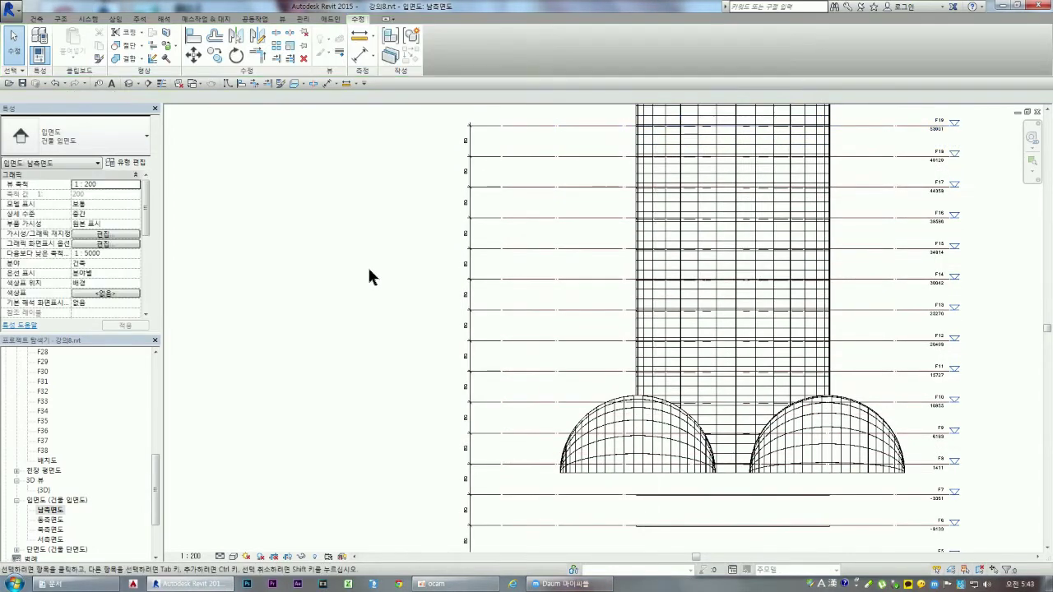
- Zoom over the elevation and inspect one of the level model groups
{"action": "scroll", "coordinate": [513, 254], "scroll_direction": "down", "scroll_amount": 2}
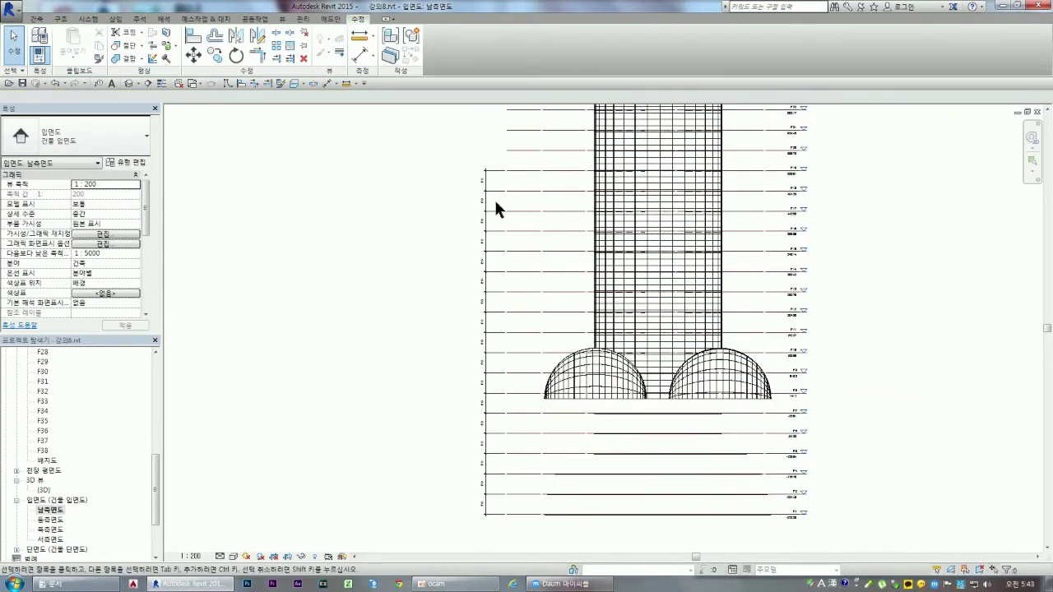
{"action": "scroll", "coordinate": [510, 250], "scroll_direction": "down", "scroll_amount": 1}
{"action": "scroll", "coordinate": [514, 252], "scroll_direction": "down", "scroll_amount": 2}
{"action": "scroll", "coordinate": [515, 247], "scroll_direction": "down", "scroll_amount": 2}
{"action": "scroll", "coordinate": [515, 243], "scroll_direction": "down", "scroll_amount": 1}
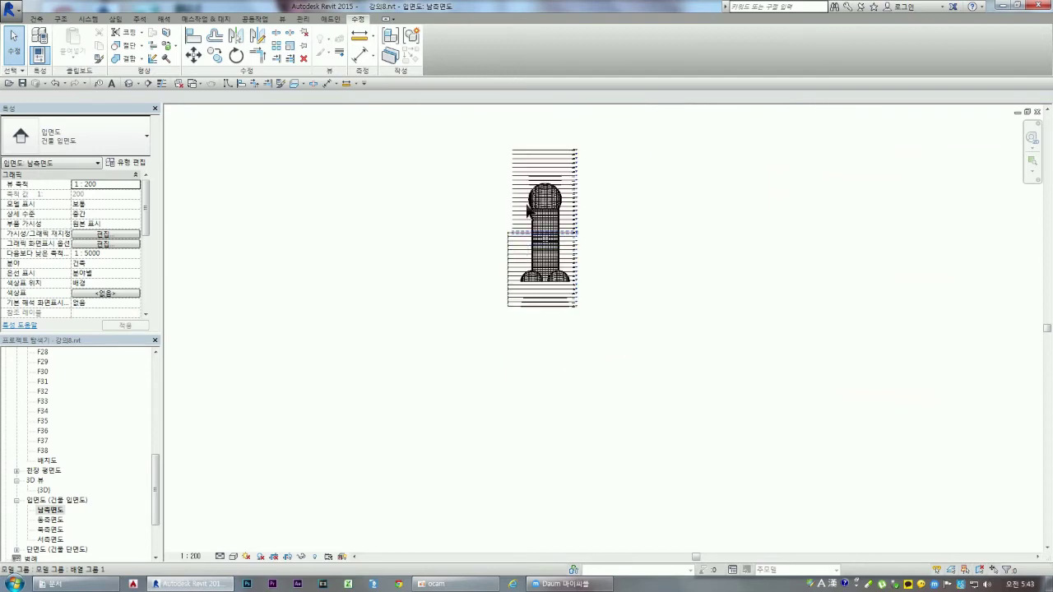
{"action": "scroll", "coordinate": [509, 296], "scroll_direction": "up", "scroll_amount": 2}
{"action": "scroll", "coordinate": [504, 325], "scroll_direction": "up", "scroll_amount": 2}
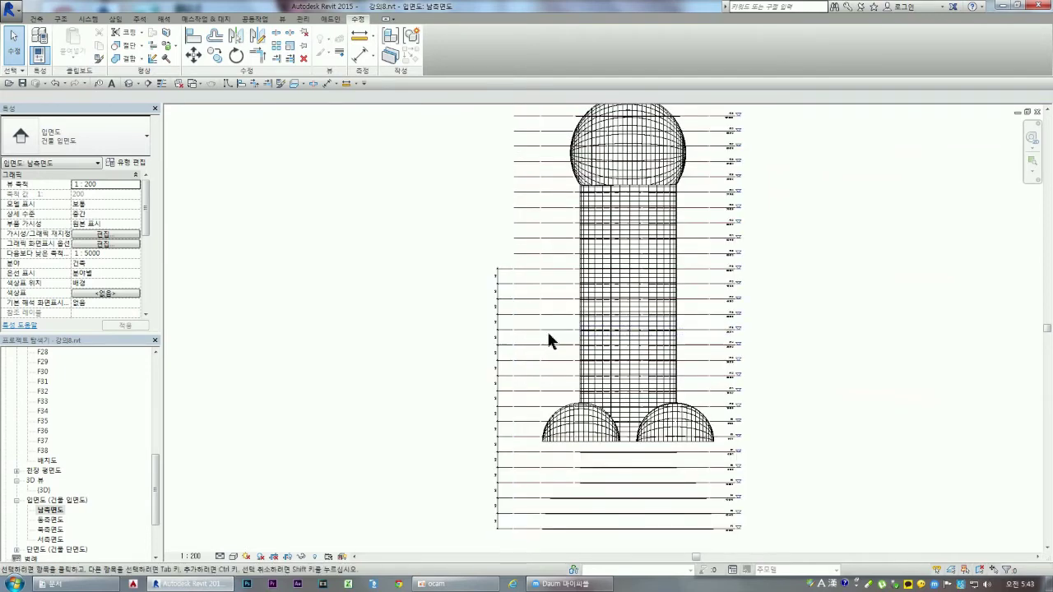
{"action": "left_click", "coordinate": [563, 314]}
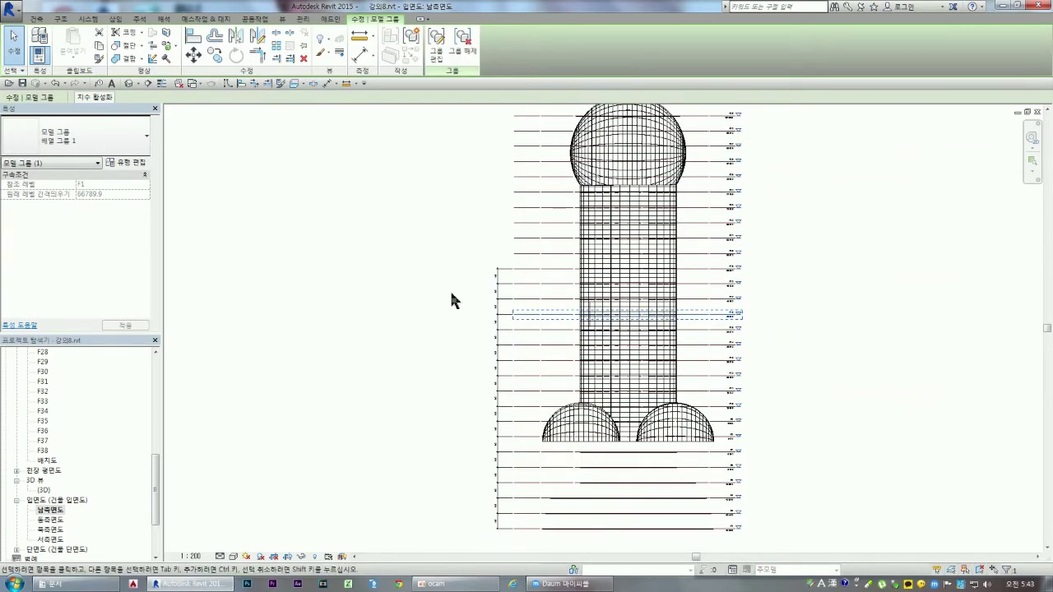
{"action": "left_click", "coordinate": [397, 292]}
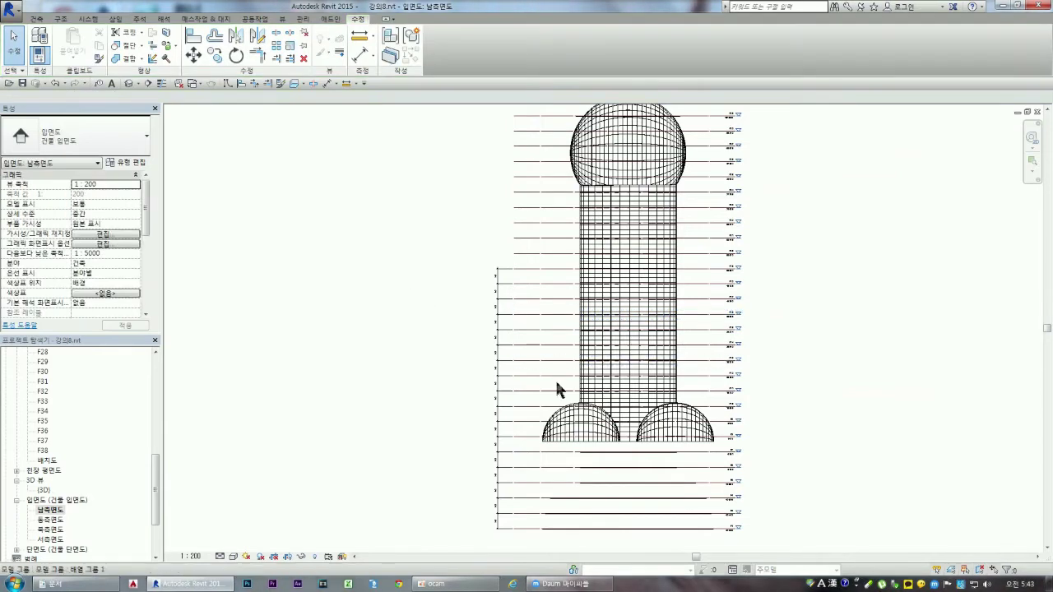
{"action": "scroll", "coordinate": [543, 514], "scroll_direction": "up", "scroll_amount": 2}
{"action": "scroll", "coordinate": [543, 518], "scroll_direction": "up", "scroll_amount": 1}
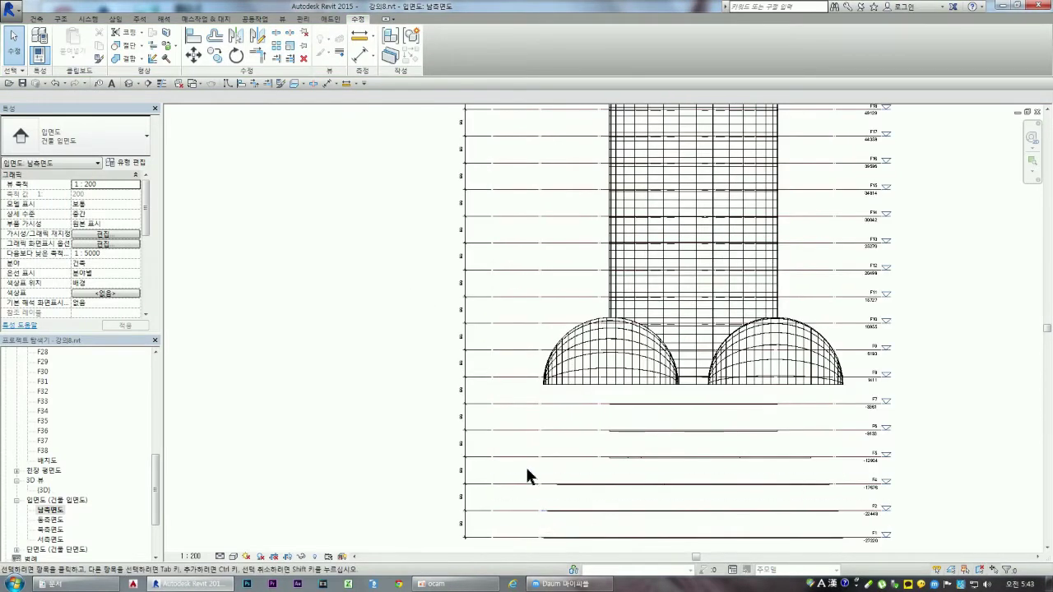
{"action": "scroll", "coordinate": [498, 389], "scroll_direction": "down", "scroll_amount": 1}
{"action": "scroll", "coordinate": [475, 399], "scroll_direction": "up", "scroll_amount": 1}
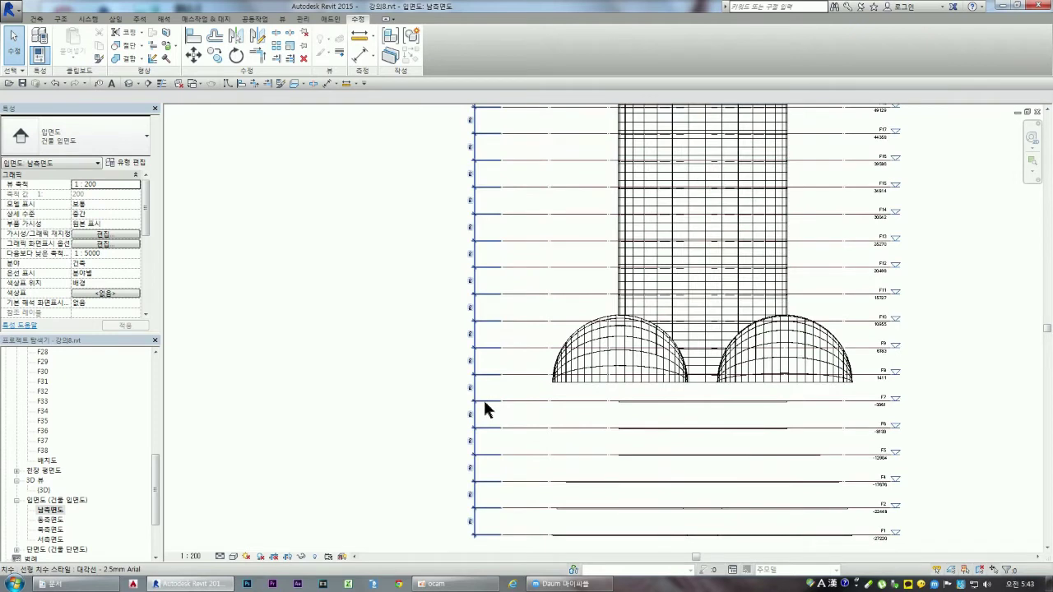
- Check the vertical level dimension string, then select the F11 group and another level group
{"action": "left_click", "coordinate": [485, 369]}
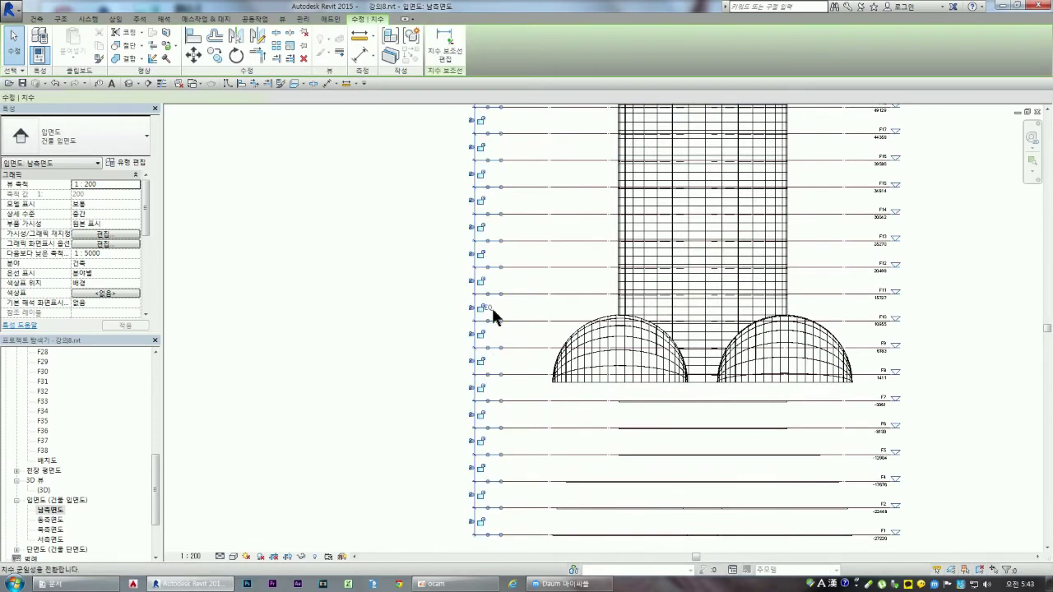
{"action": "key", "text": "Escape"}
{"action": "left_click", "coordinate": [533, 294]}
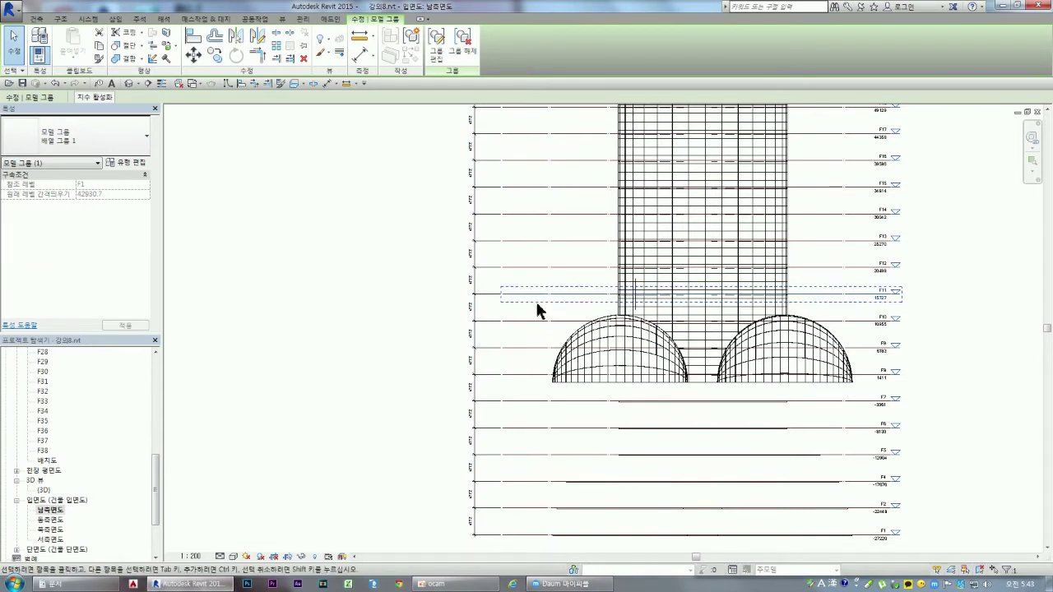
{"action": "left_click", "coordinate": [424, 345]}
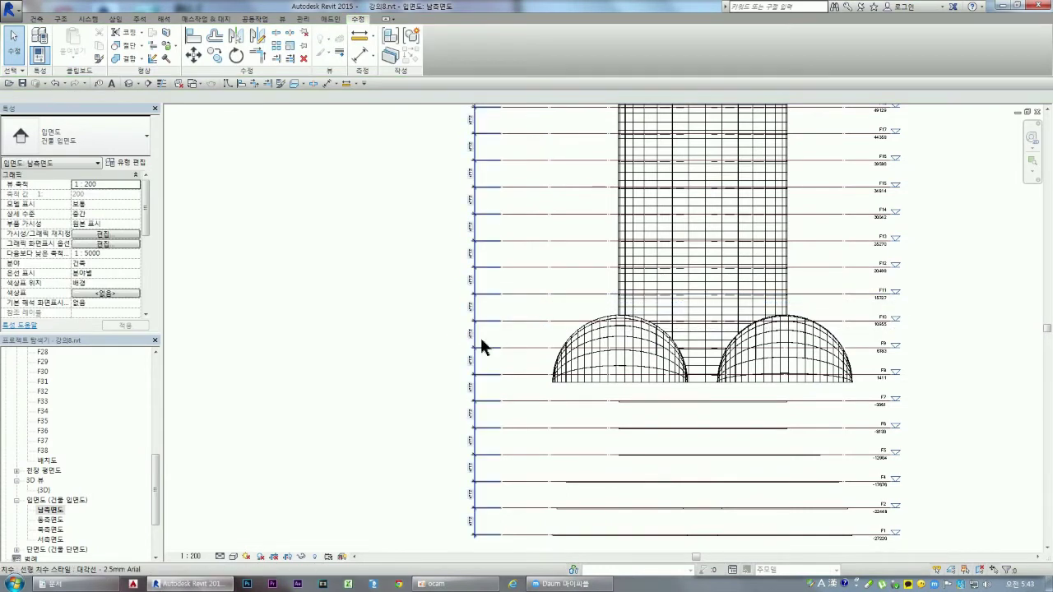
{"action": "scroll", "coordinate": [484, 347], "scroll_direction": "down", "scroll_amount": 2}
{"action": "scroll", "coordinate": [506, 354], "scroll_direction": "down", "scroll_amount": 1}
{"action": "left_click", "coordinate": [527, 308]}
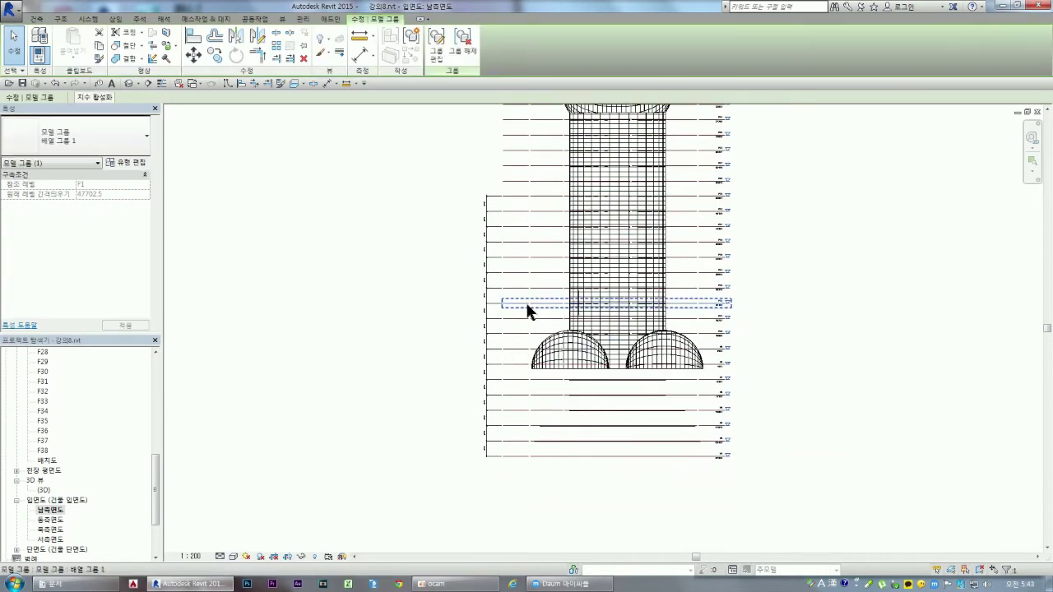
- Ungroup the bottom level group
{"action": "left_click", "coordinate": [573, 485]}
{"action": "left_click", "coordinate": [563, 456]}
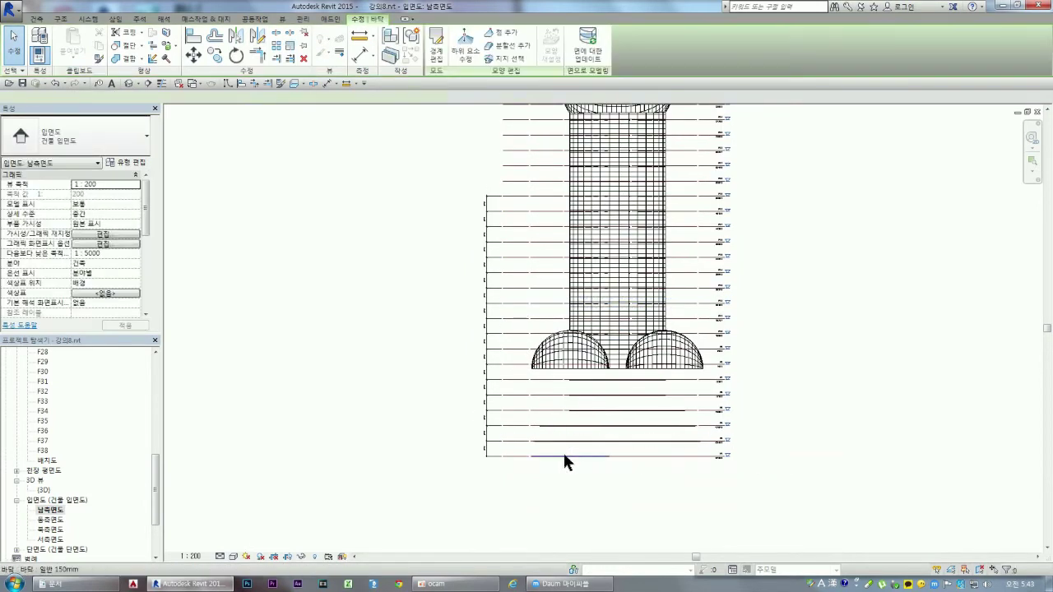
{"action": "left_click", "coordinate": [435, 404]}
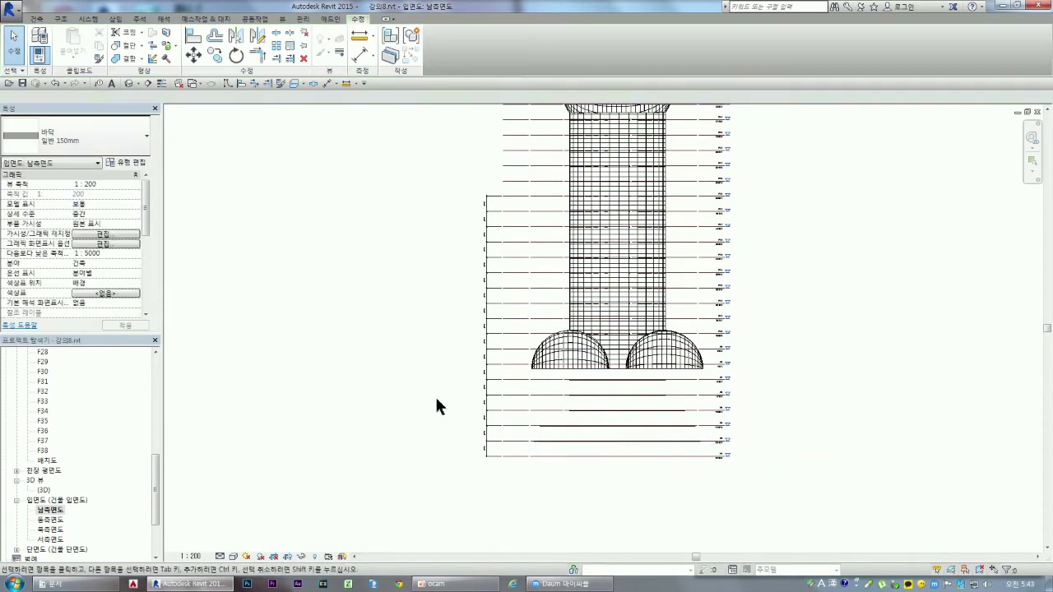
{"action": "left_click", "coordinate": [511, 435]}
{"action": "right_click", "coordinate": [510, 434]}
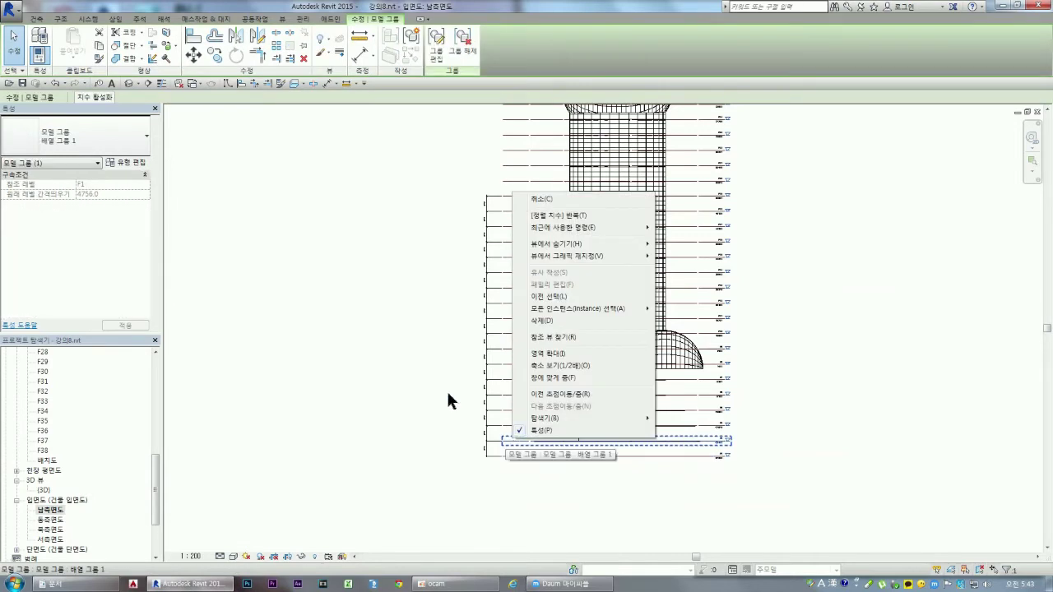
{"action": "key", "text": "Escape"}
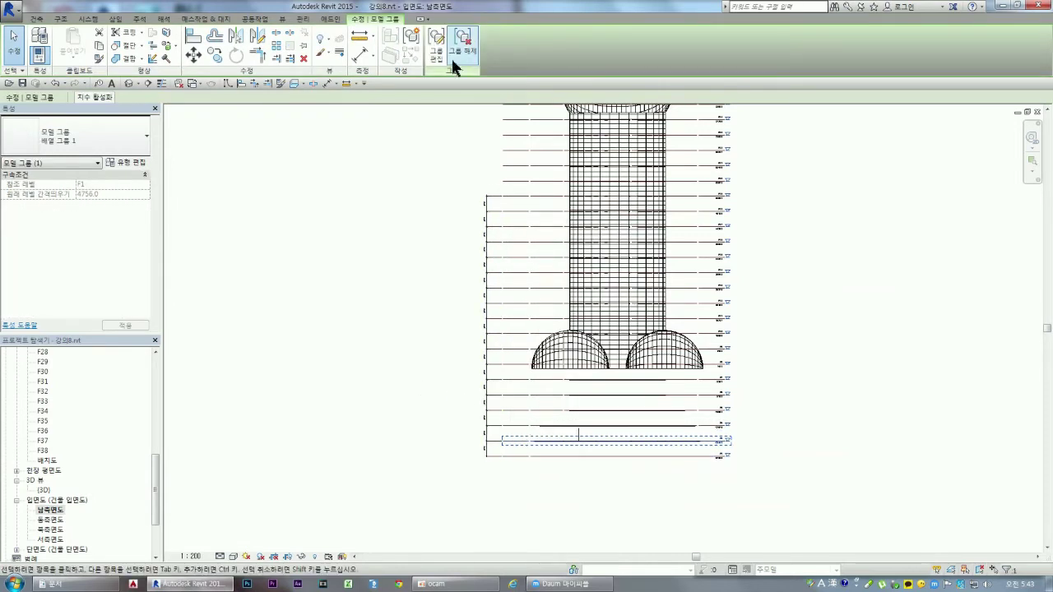
{"action": "left_click", "coordinate": [461, 49]}
- Ungroup the lower level model group to free level F5
{"action": "left_click", "coordinate": [416, 303]}
{"action": "left_click", "coordinate": [513, 424]}
{"action": "left_click", "coordinate": [514, 409]}
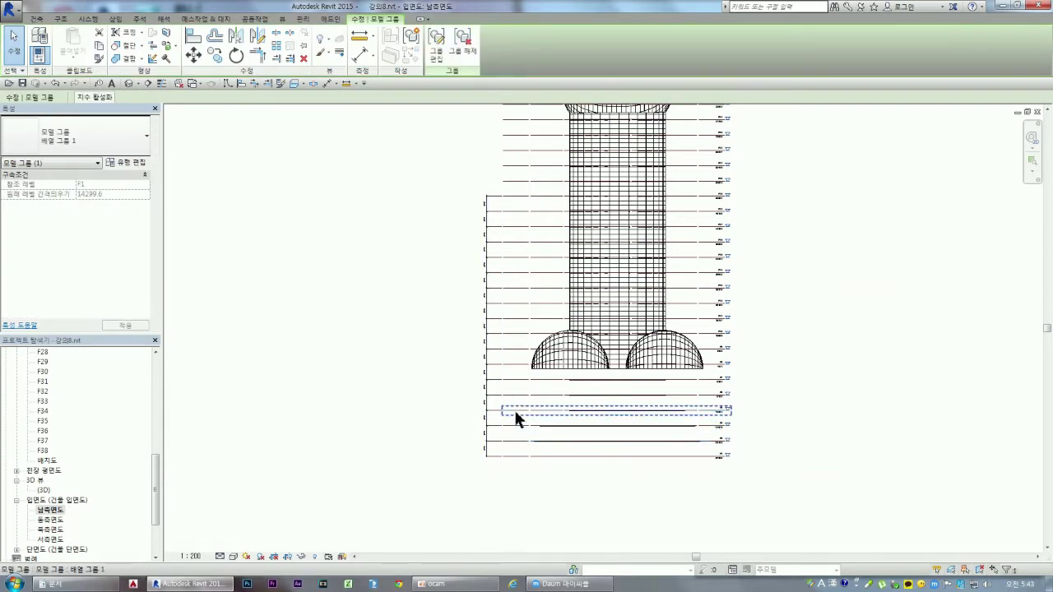
{"action": "left_click", "coordinate": [462, 49]}
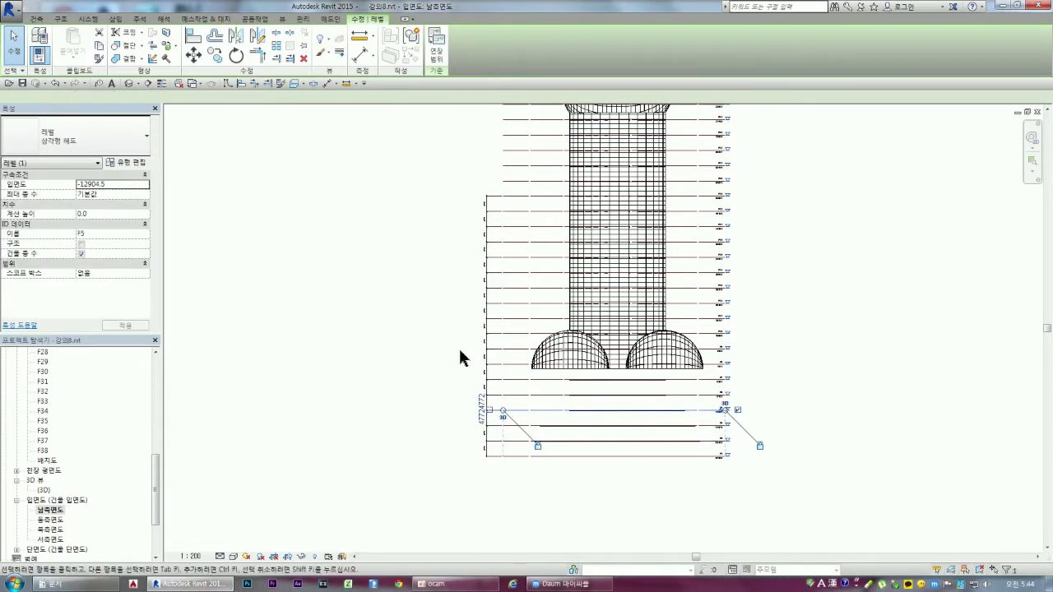
{"action": "left_click", "coordinate": [442, 386]}
- Drag level F5 down to spacings of 6900 and 2844, then select the level dimension string
{"action": "scroll", "coordinate": [496, 432], "scroll_direction": "up", "scroll_amount": 2}
{"action": "scroll", "coordinate": [518, 403], "scroll_direction": "up", "scroll_amount": 3}
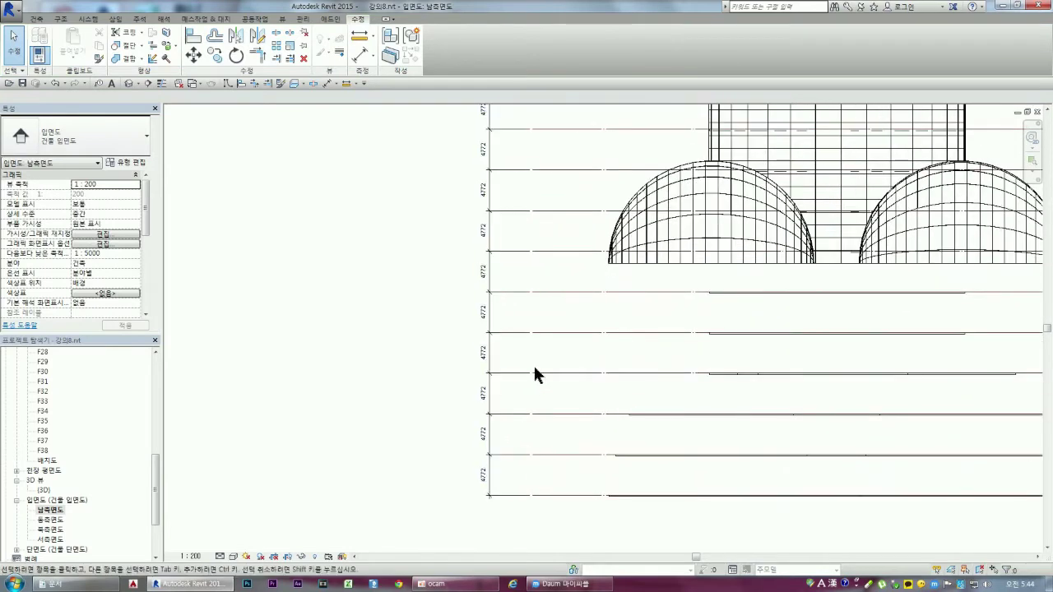
{"action": "left_click", "coordinate": [553, 334]}
{"action": "left_click", "coordinate": [557, 372]}
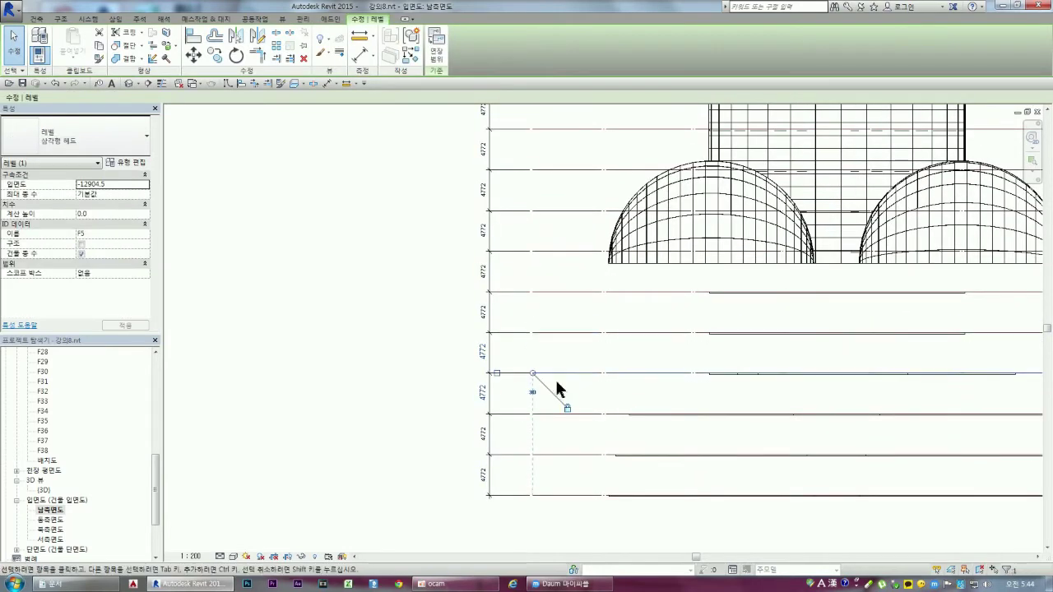
{"action": "left_click_drag", "start_coordinate": [557, 377], "coordinate": [557, 392]}
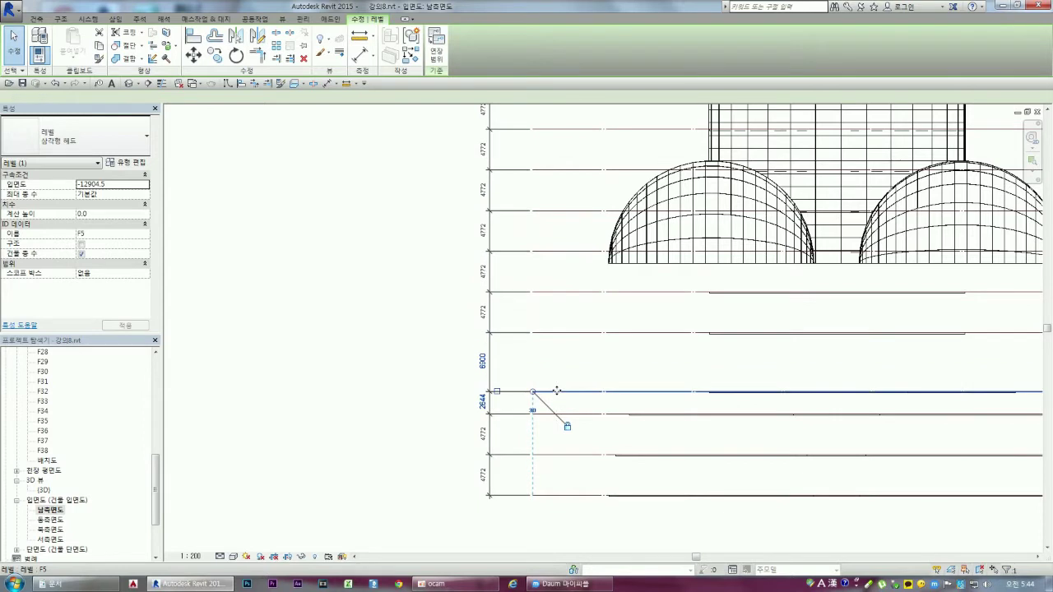
{"action": "left_click", "coordinate": [435, 417]}
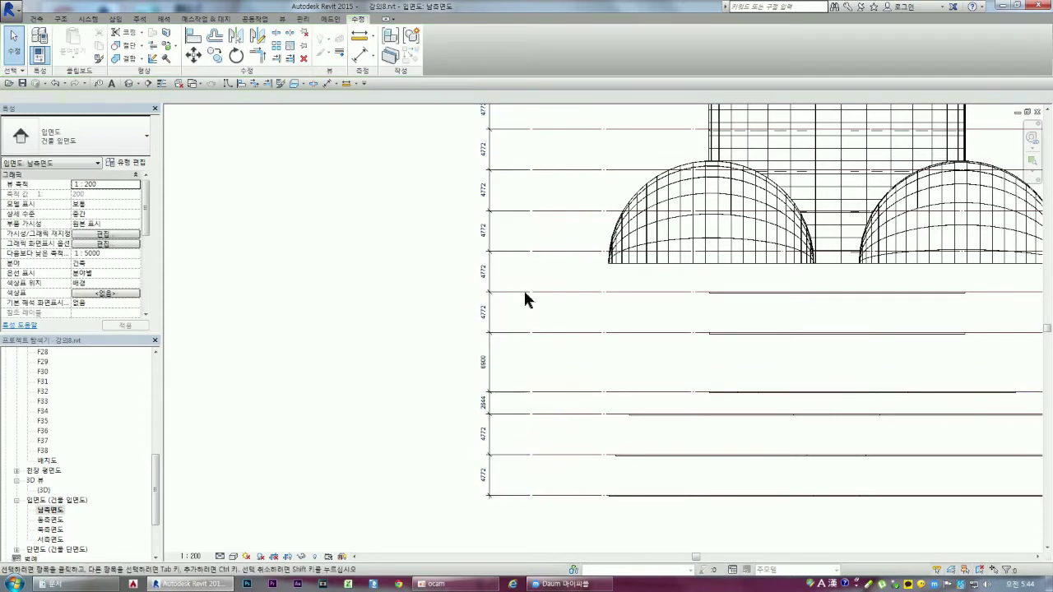
{"action": "left_click", "coordinate": [511, 392]}
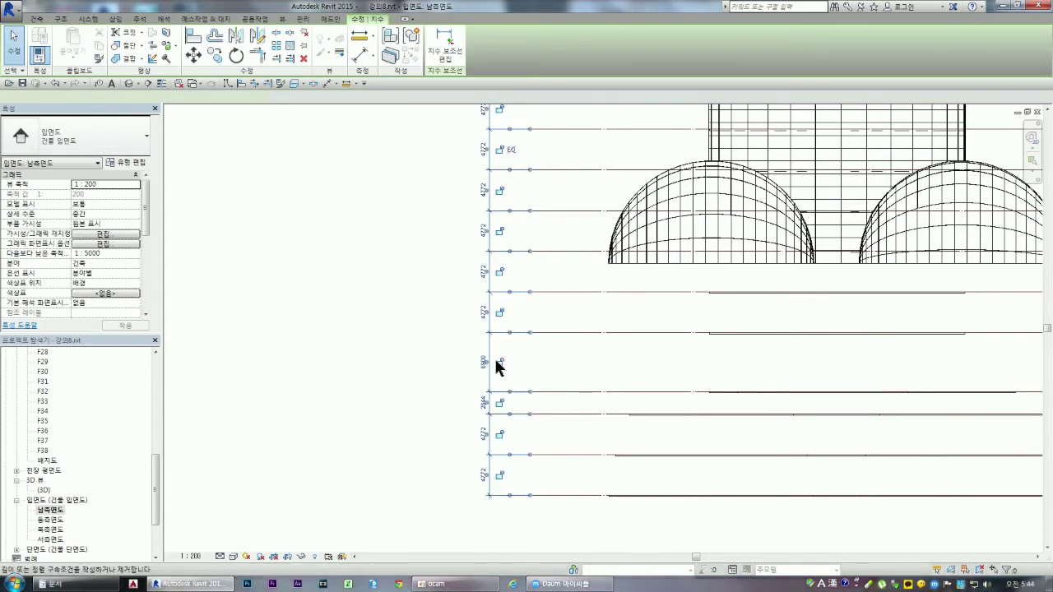
- Toggle EQ on the level dimension to space levels equally, and move the level group down
{"action": "left_click", "coordinate": [510, 150]}
{"action": "left_click", "coordinate": [556, 415]}
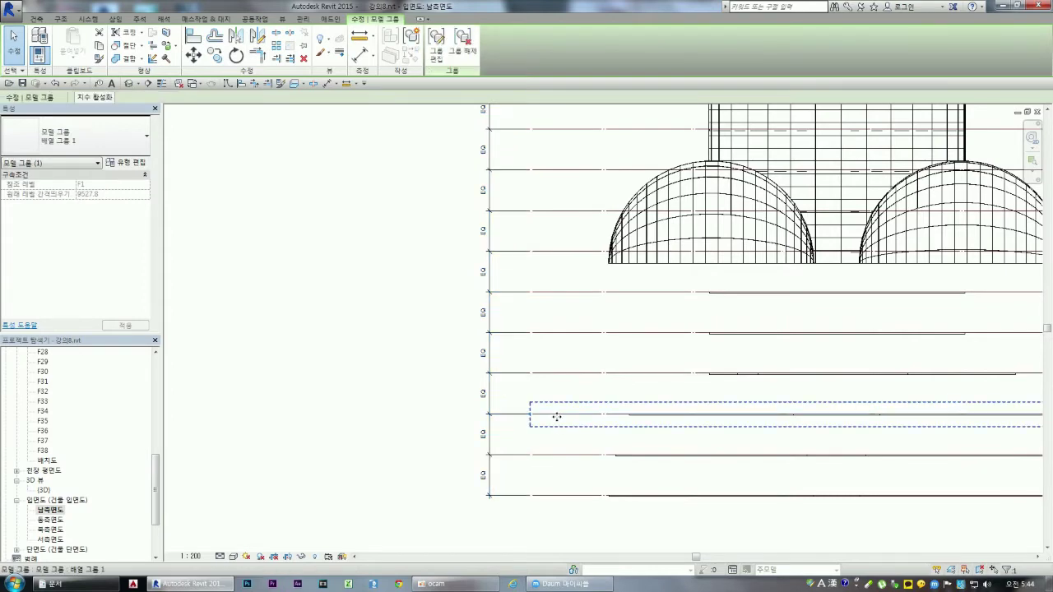
{"action": "mouse_move", "coordinate": [556, 415]}
{"action": "left_mouse_down"}
{"action": "mouse_move", "coordinate": [556, 436]}
{"action": "mouse_move", "coordinate": [545, 432]}
{"action": "left_mouse_up"}
{"action": "left_click", "coordinate": [392, 402]}
- Close the 남측면도 south elevation, returning to the mass floor schedule
{"action": "scroll", "coordinate": [477, 439], "scroll_direction": "down", "scroll_amount": 2}
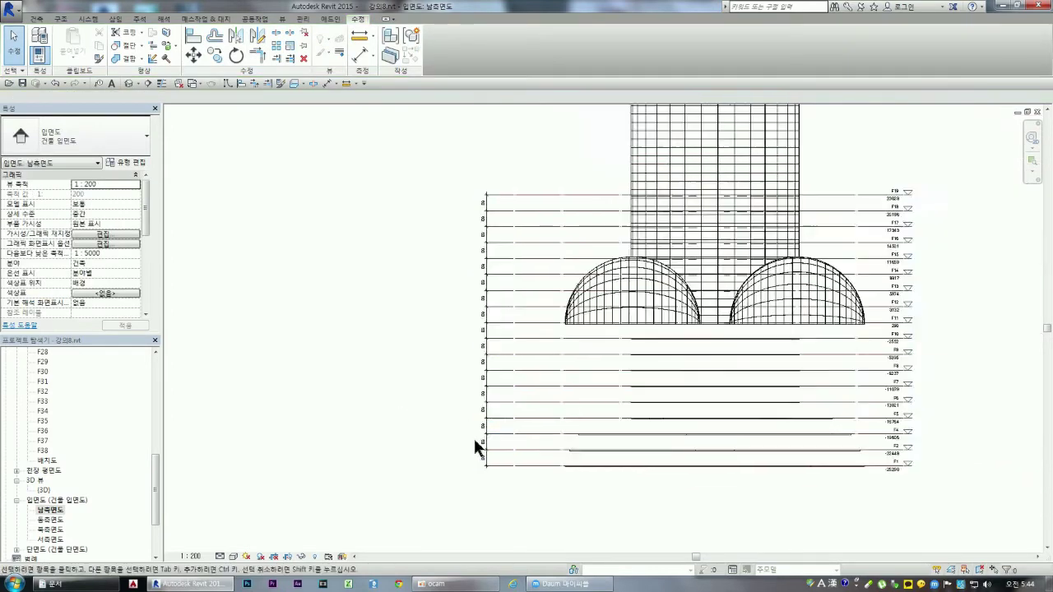
{"action": "scroll", "coordinate": [499, 435], "scroll_direction": "down", "scroll_amount": 1}
{"action": "scroll", "coordinate": [485, 434], "scroll_direction": "up", "scroll_amount": 2}
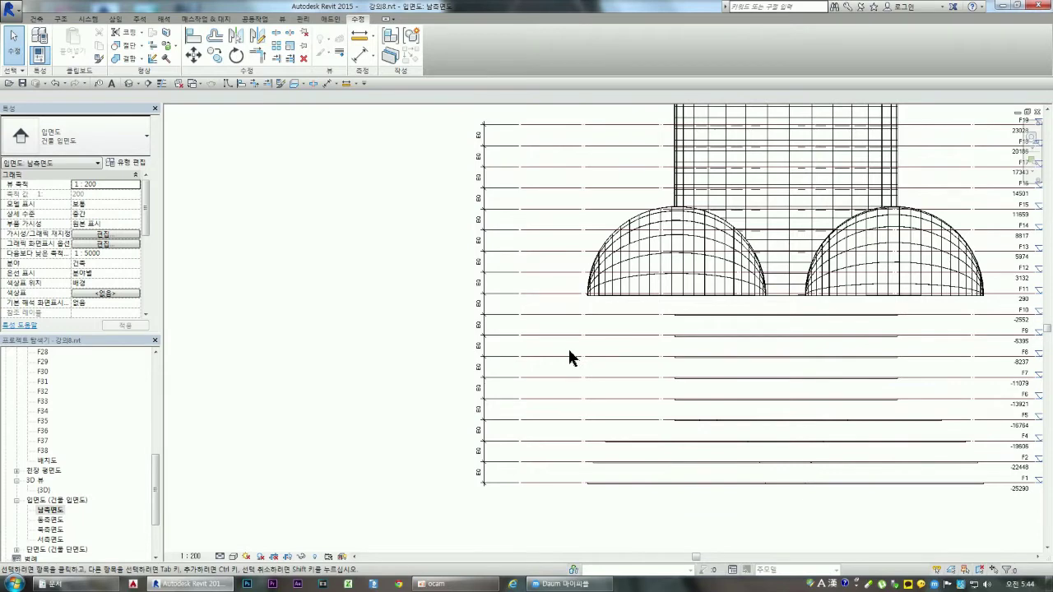
{"action": "scroll", "coordinate": [570, 357], "scroll_direction": "down", "scroll_amount": 1}
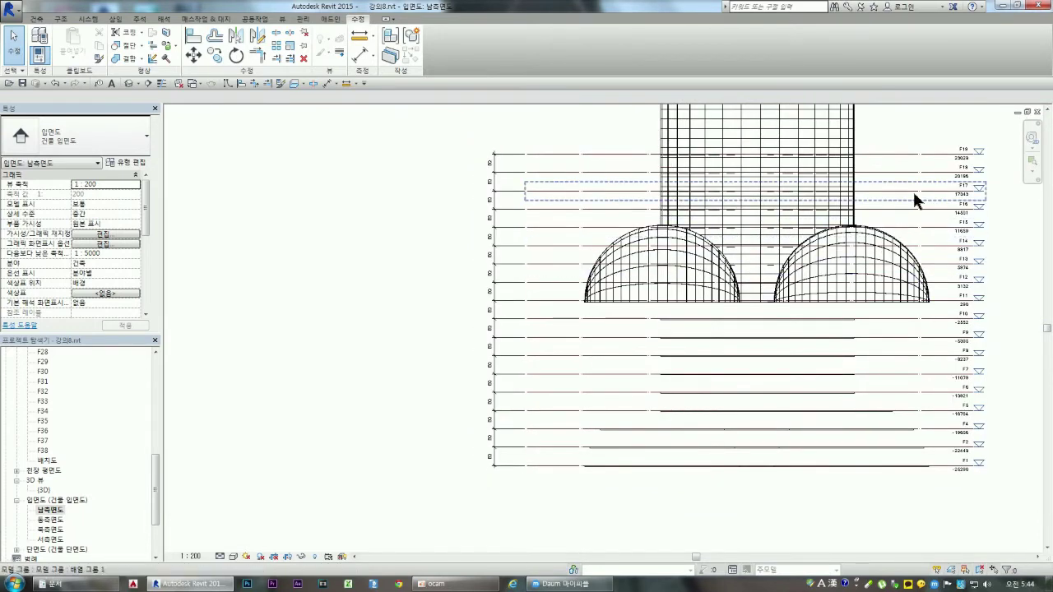
{"action": "left_click", "coordinate": [1037, 112]}
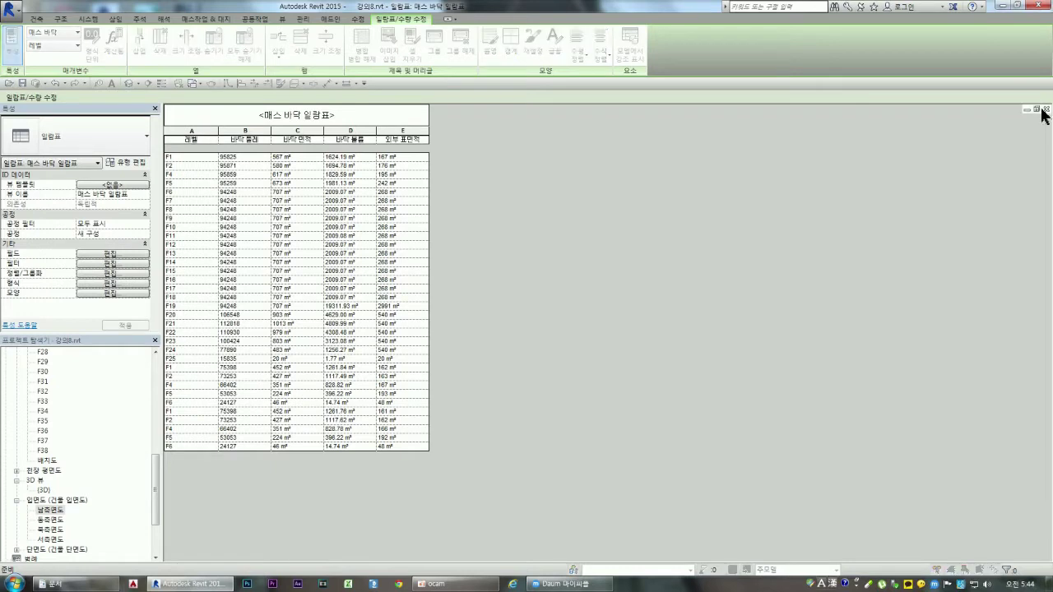
- Close the 매스 바닥 일람표 schedule and discard the project changes
{"action": "left_click", "coordinate": [1043, 109]}
{"action": "left_click", "coordinate": [549, 295]}
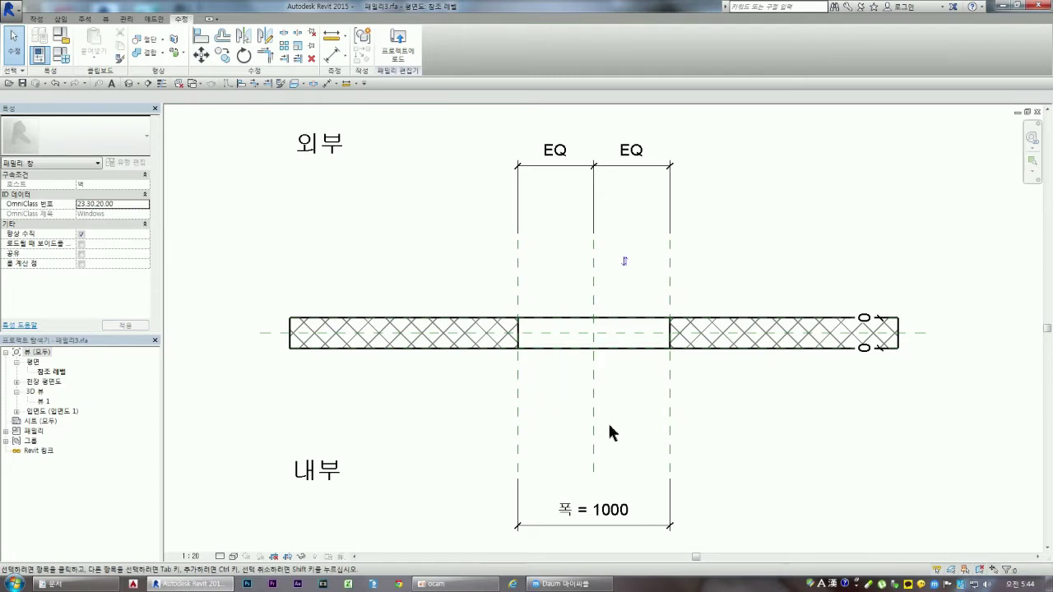
- Inspect the family's flip control with Tab cycling, then open 강의7.rvt from the Documents library
{"action": "left_click", "coordinate": [623, 262]}
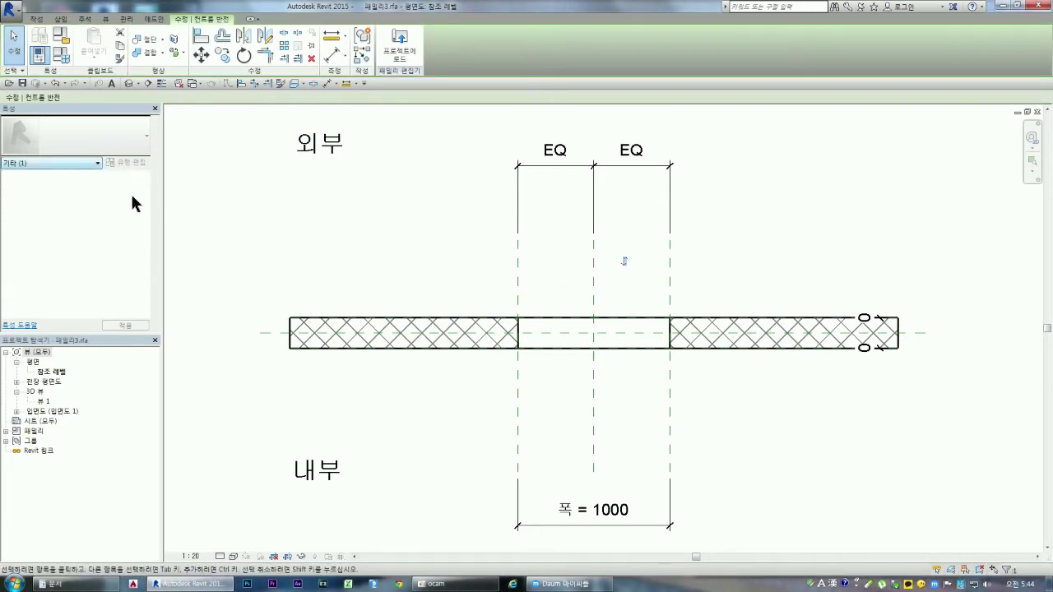
{"action": "left_click", "coordinate": [329, 247]}
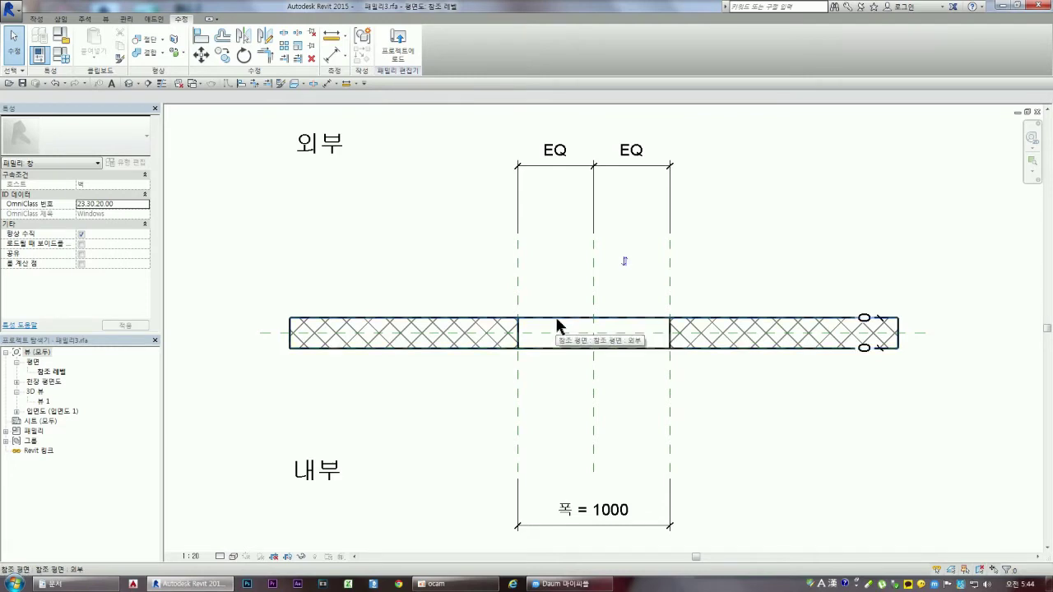
{"action": "left_click", "coordinate": [622, 262]}
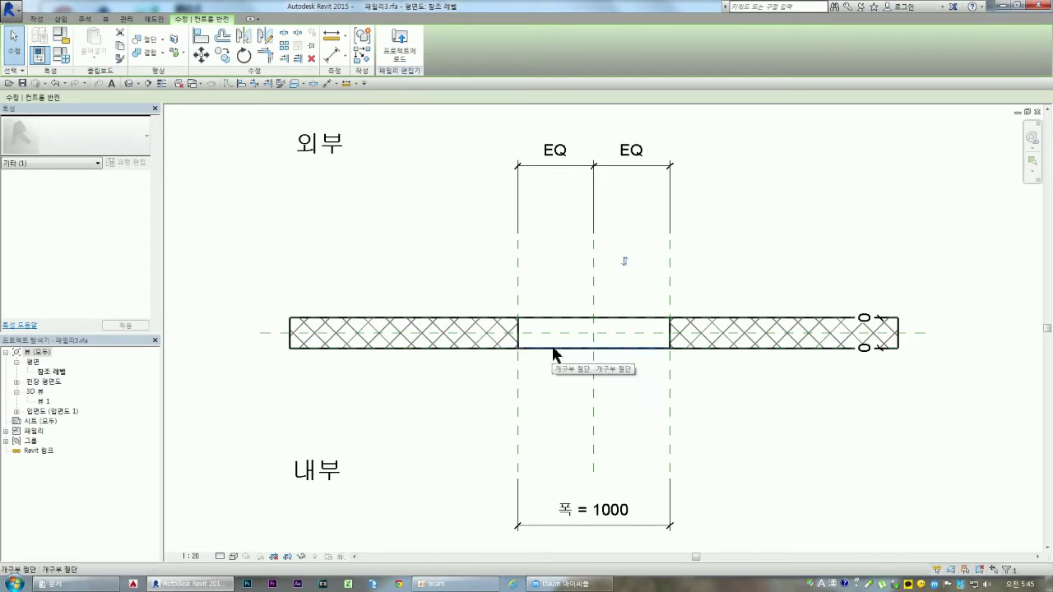
{"action": "key", "text": "Tab"}
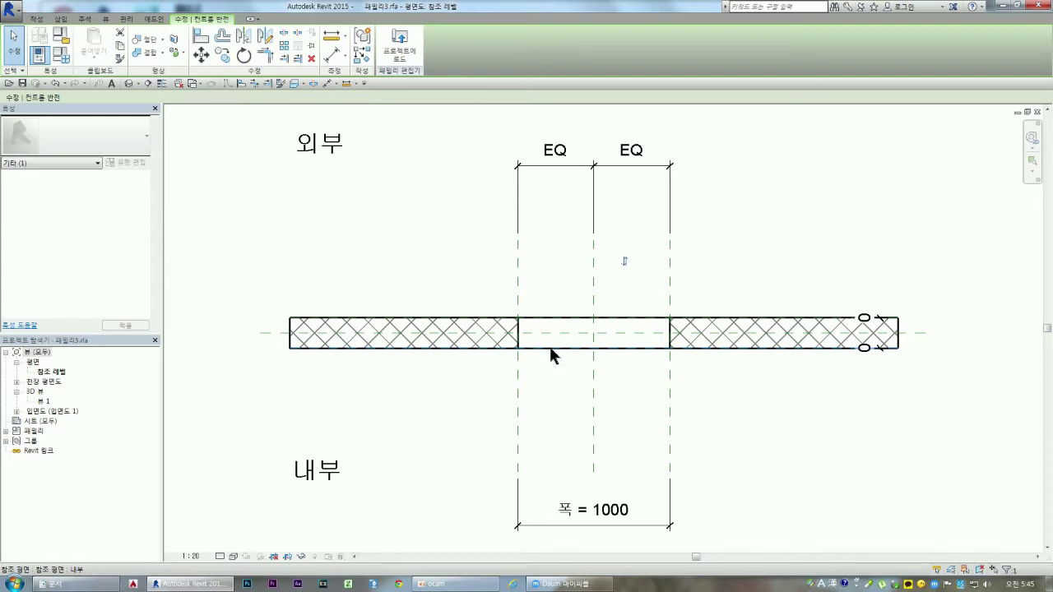
{"action": "key", "text": "Escape"}
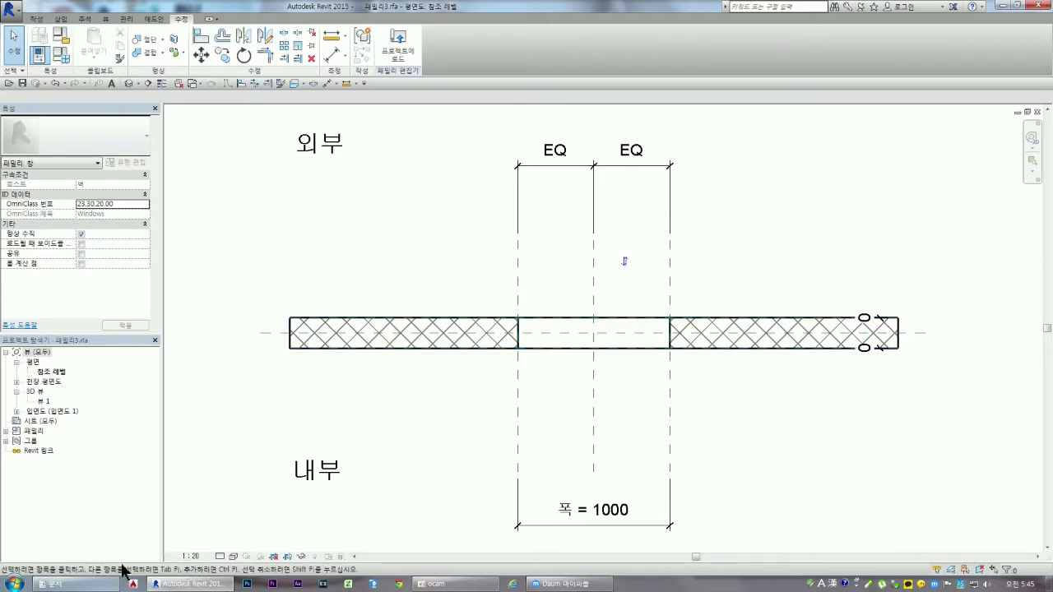
{"action": "left_click", "coordinate": [57, 583]}
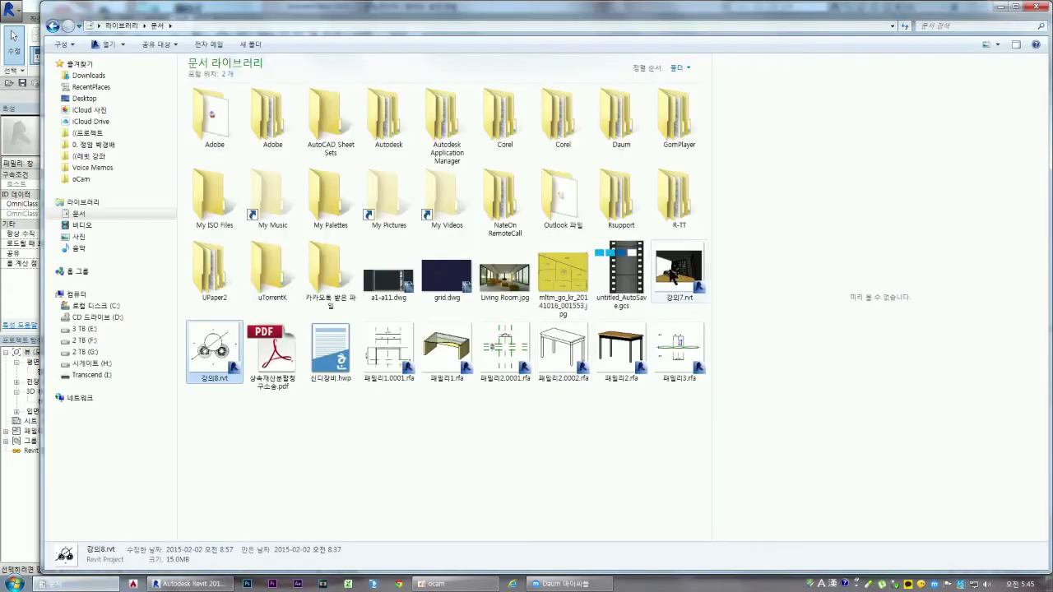
{"action": "double_click", "coordinate": [679, 268]}
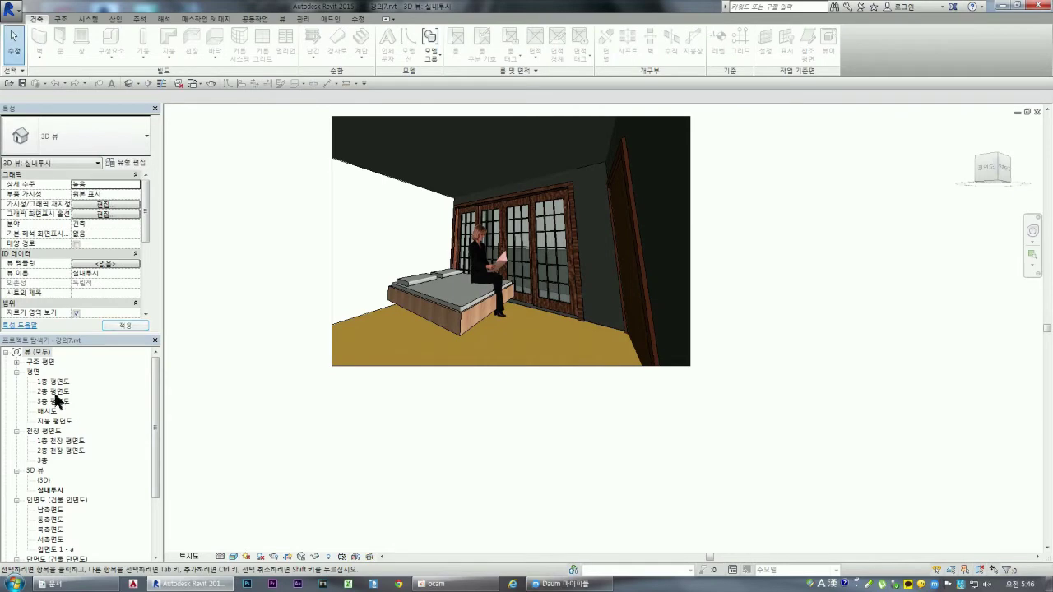
- Open the 2층 평면도 floor plan and select the door beside the stair
{"action": "double_click", "coordinate": [54, 392]}
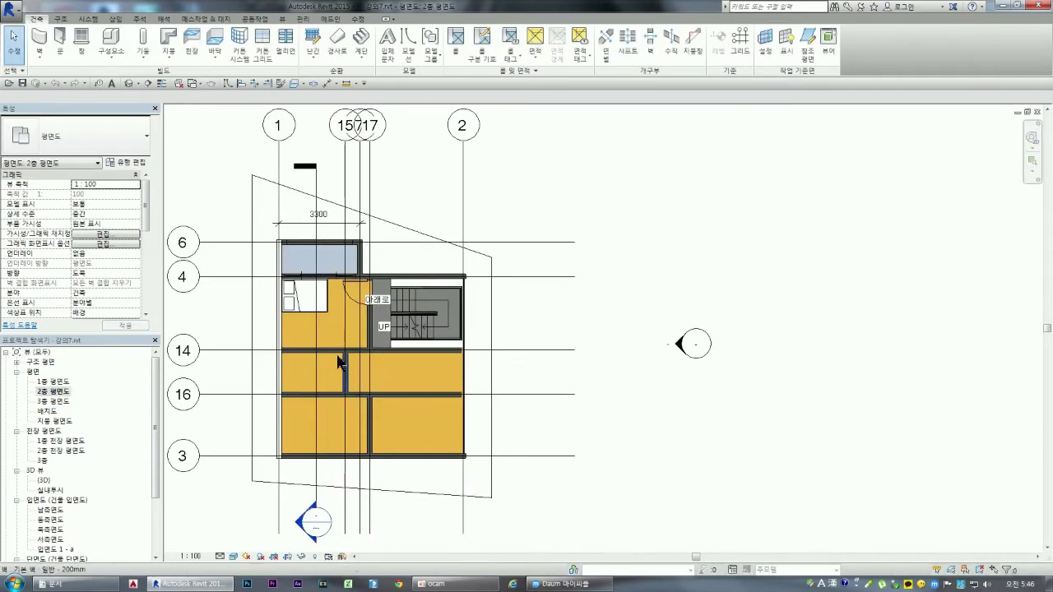
{"action": "scroll", "coordinate": [360, 265], "scroll_direction": "up", "scroll_amount": 2}
{"action": "scroll", "coordinate": [364, 264], "scroll_direction": "up", "scroll_amount": 2}
{"action": "scroll", "coordinate": [387, 250], "scroll_direction": "up", "scroll_amount": 1}
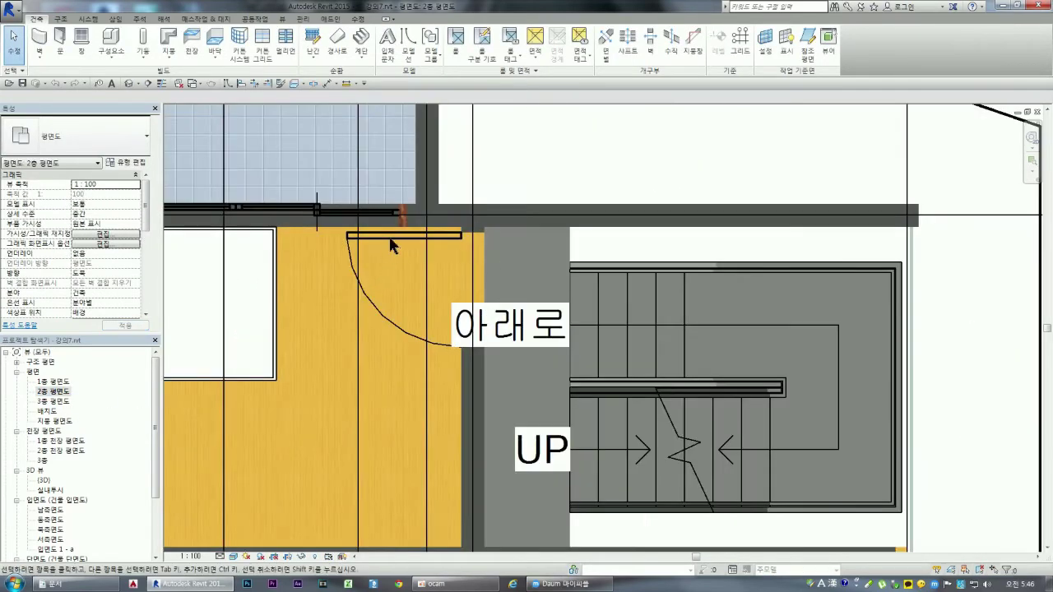
{"action": "left_click", "coordinate": [387, 247]}
- Flip the door's hand and facing, flip both back, then close the plan and 3D views
{"action": "scroll", "coordinate": [324, 283], "scroll_direction": "up", "scroll_amount": 2}
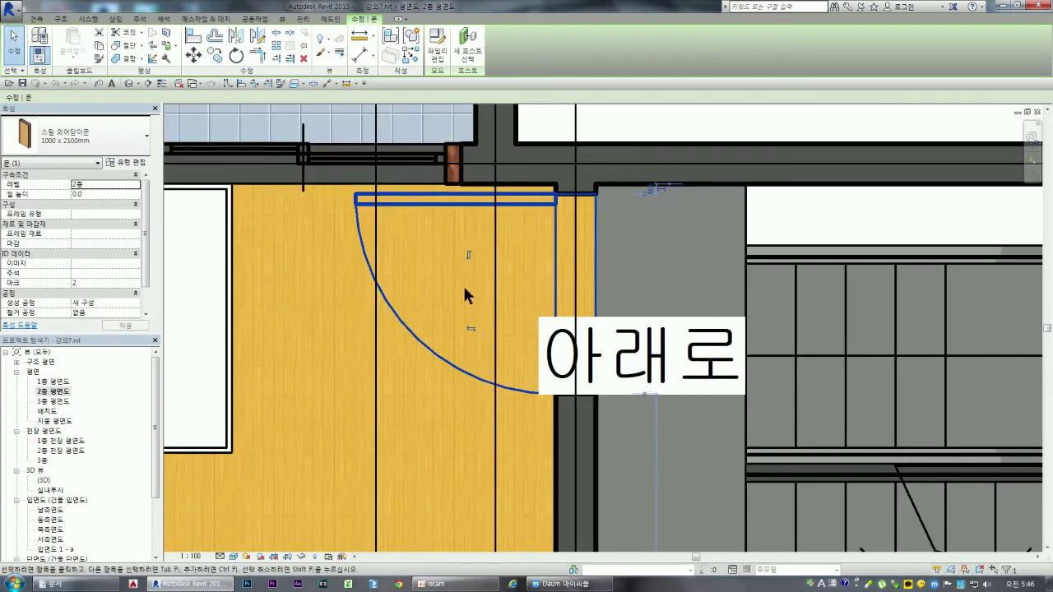
{"action": "left_click", "coordinate": [469, 328]}
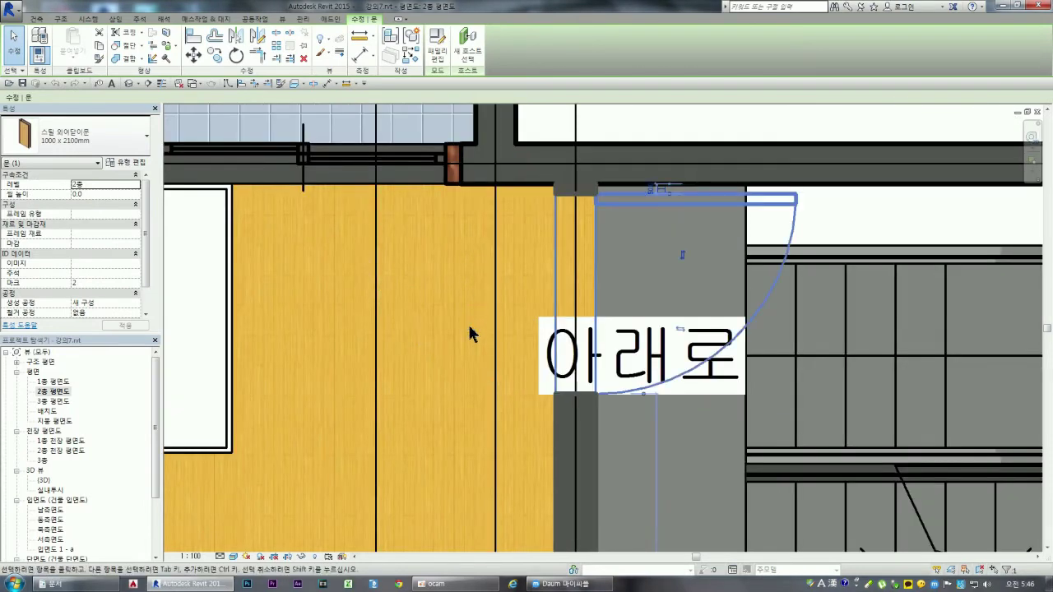
{"action": "left_click", "coordinate": [683, 256]}
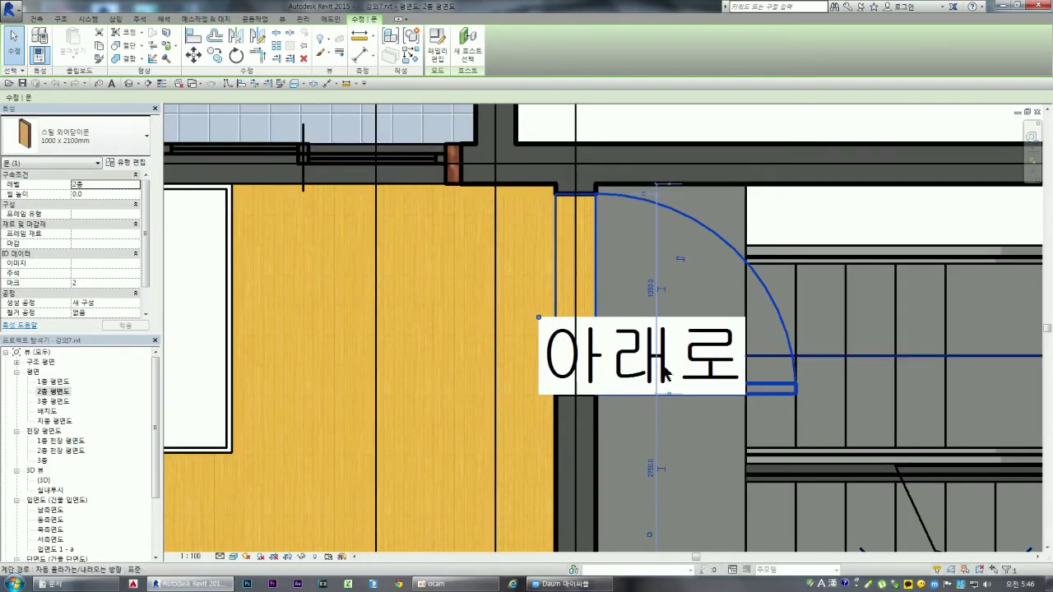
{"action": "left_click", "coordinate": [680, 258]}
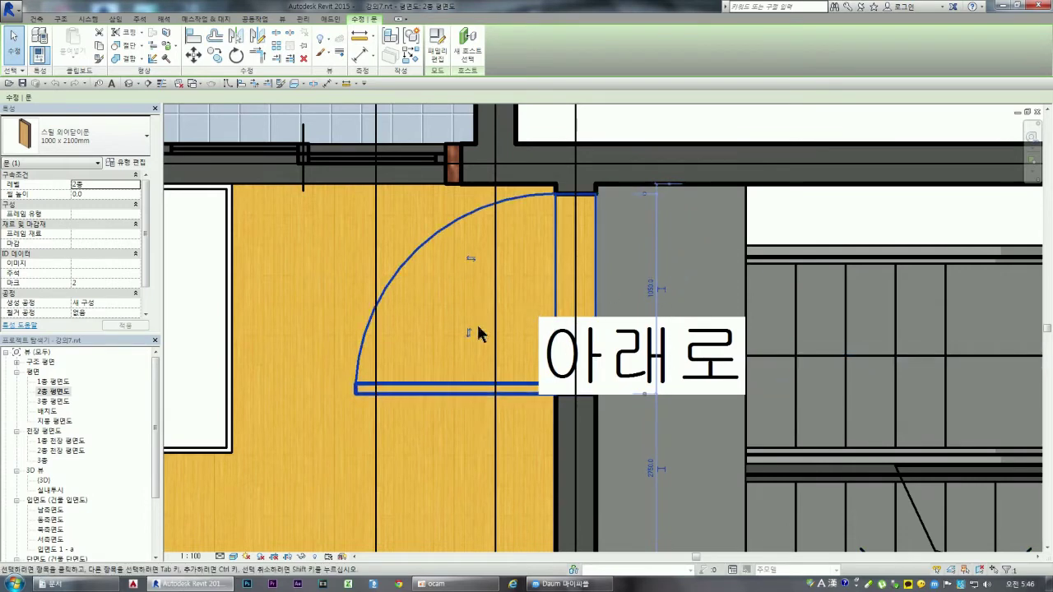
{"action": "left_click", "coordinate": [469, 332]}
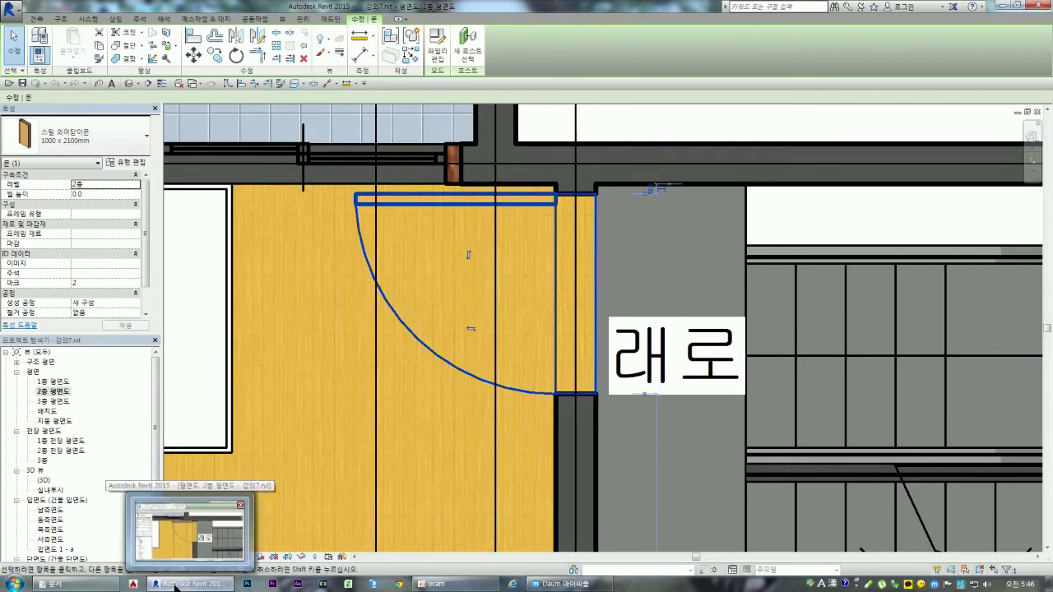
{"action": "left_click", "coordinate": [1038, 111]}
{"action": "left_click", "coordinate": [1039, 110]}
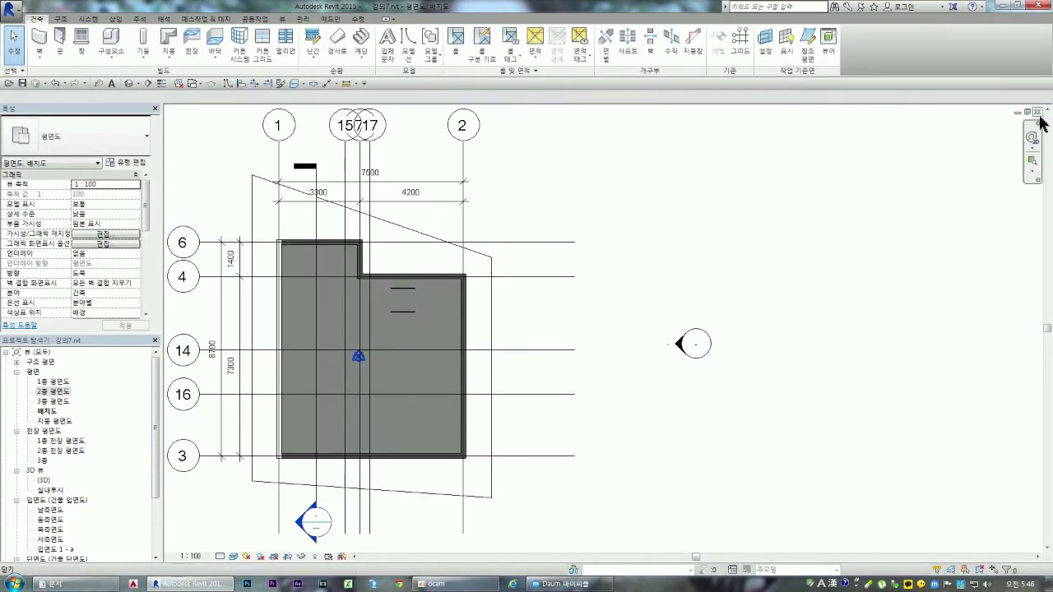
- Close the 배치도 and remaining 강의7.rvt views without saving the project
{"action": "left_click", "coordinate": [1037, 113]}
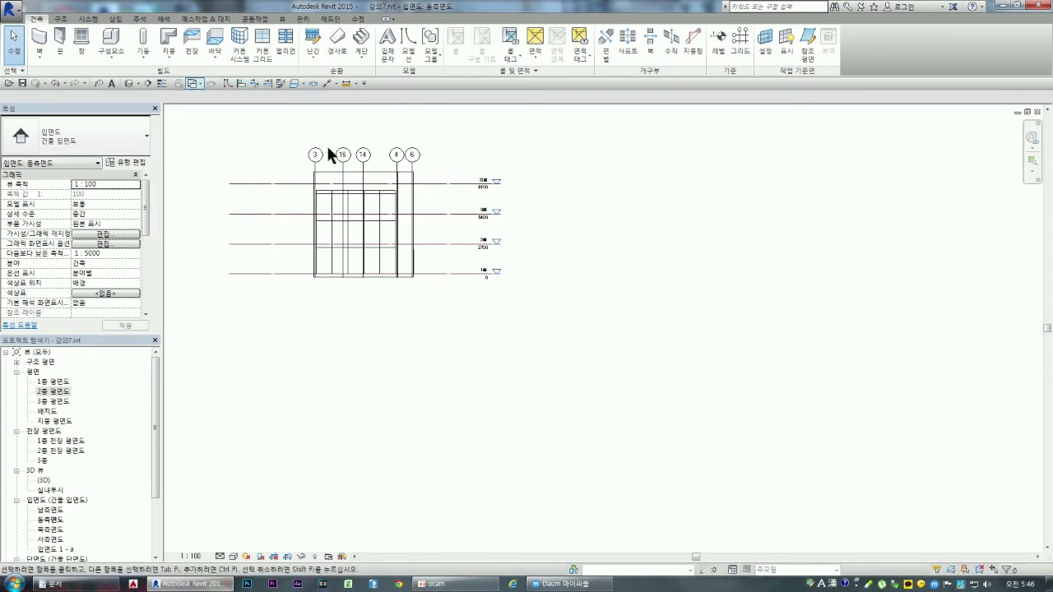
{"action": "left_click", "coordinate": [1037, 112]}
{"action": "left_click", "coordinate": [554, 295]}
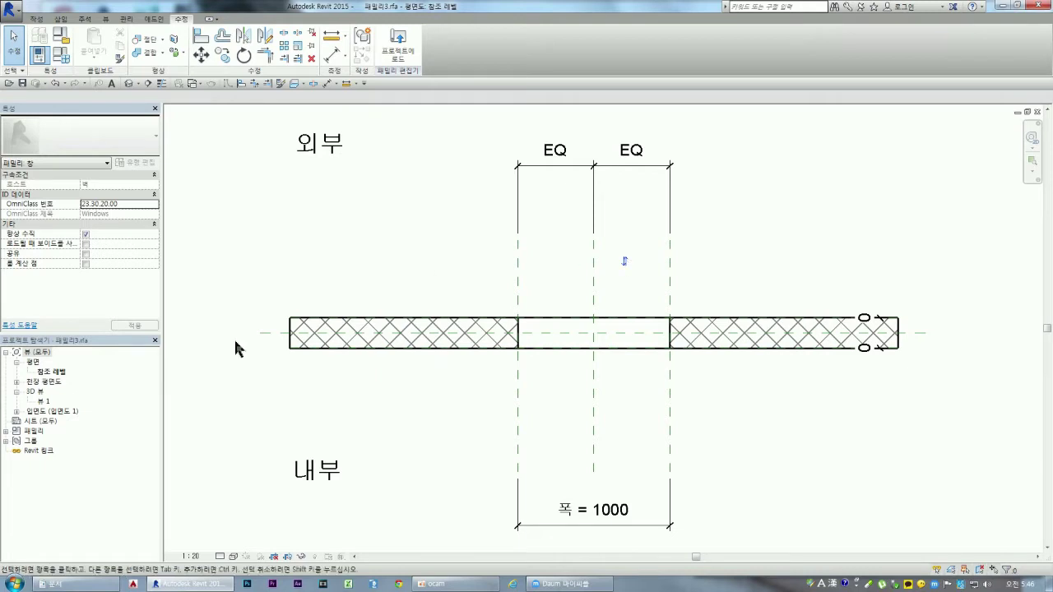
- Open the family's 외부 elevation, showing the opening at 높이 1500 over sill height 800
{"action": "left_click", "coordinate": [17, 411]}
{"action": "double_click", "coordinate": [45, 441]}
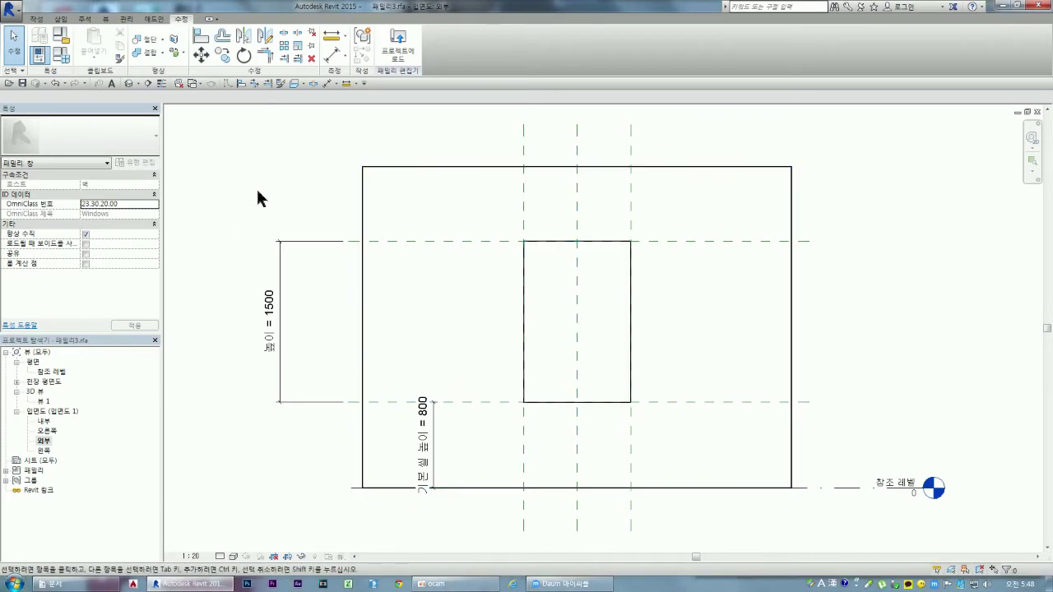
{"action": "left_click", "coordinate": [37, 19]}
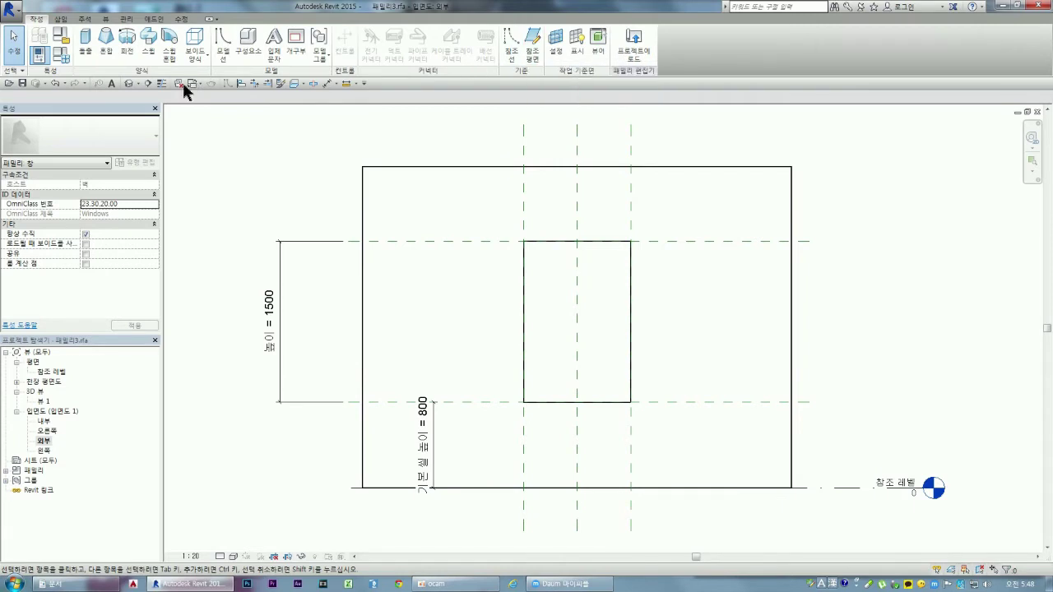
- Add a new family type named 2500x1250 in the Family Types dialog
{"action": "left_click", "coordinate": [61, 37]}
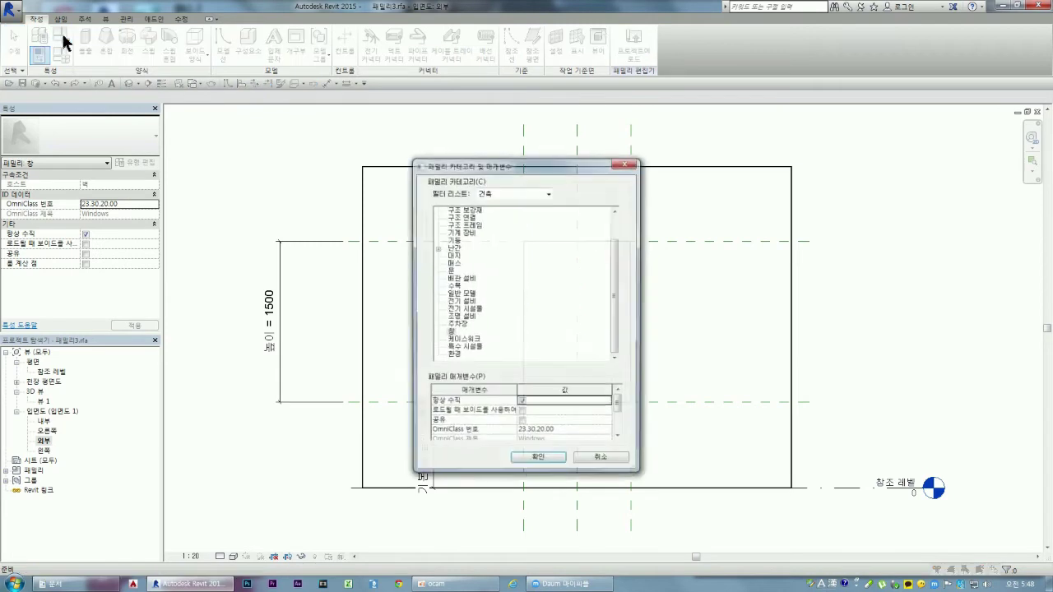
{"action": "left_click", "coordinate": [627, 164]}
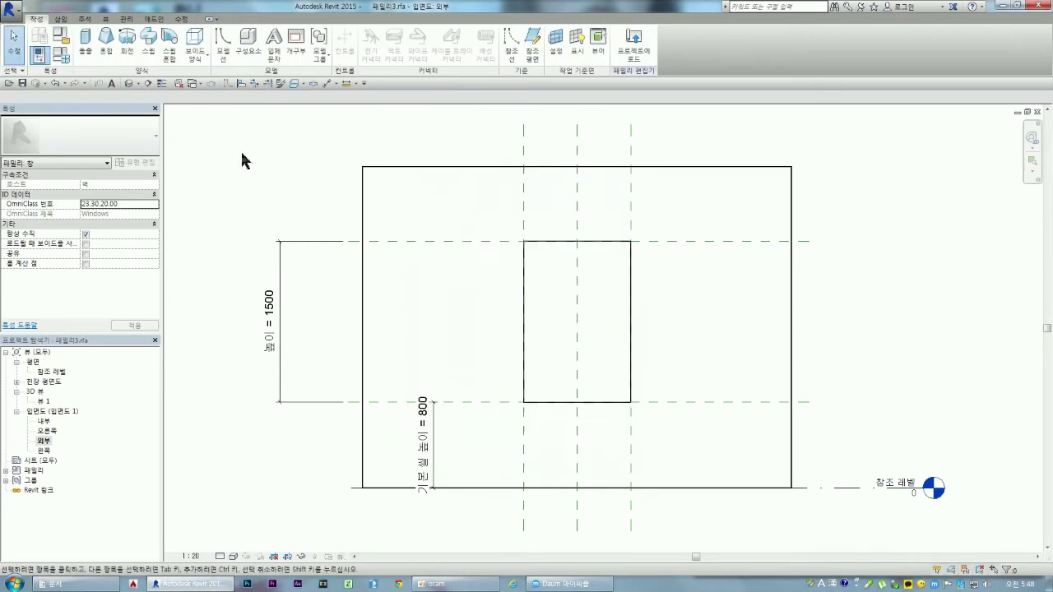
{"action": "left_click", "coordinate": [61, 57]}
{"action": "left_click_drag", "start_coordinate": [750, 186], "coordinate": [553, 184]}
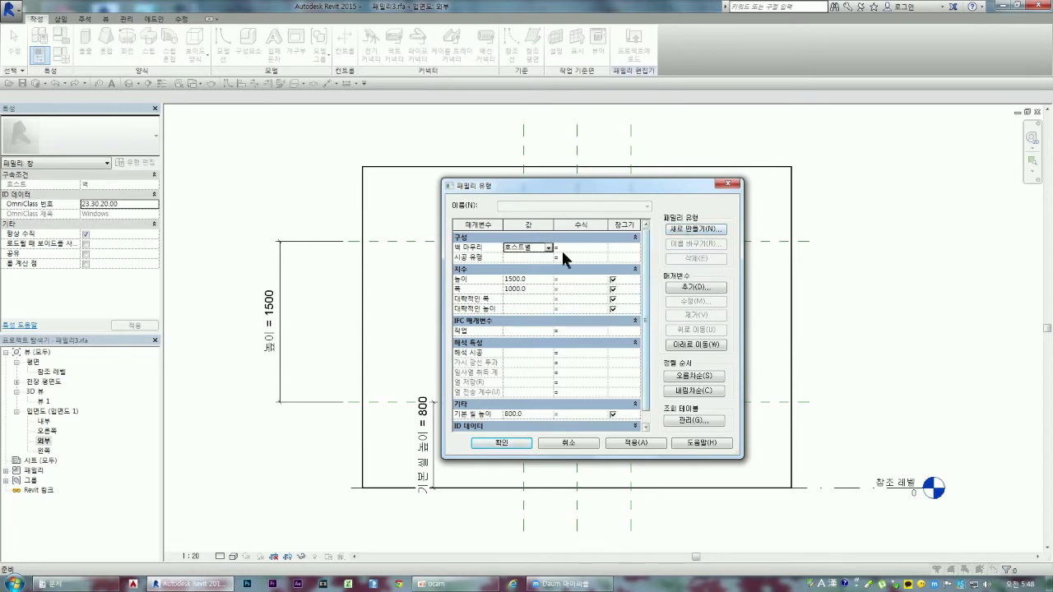
{"action": "left_click", "coordinate": [682, 228]}
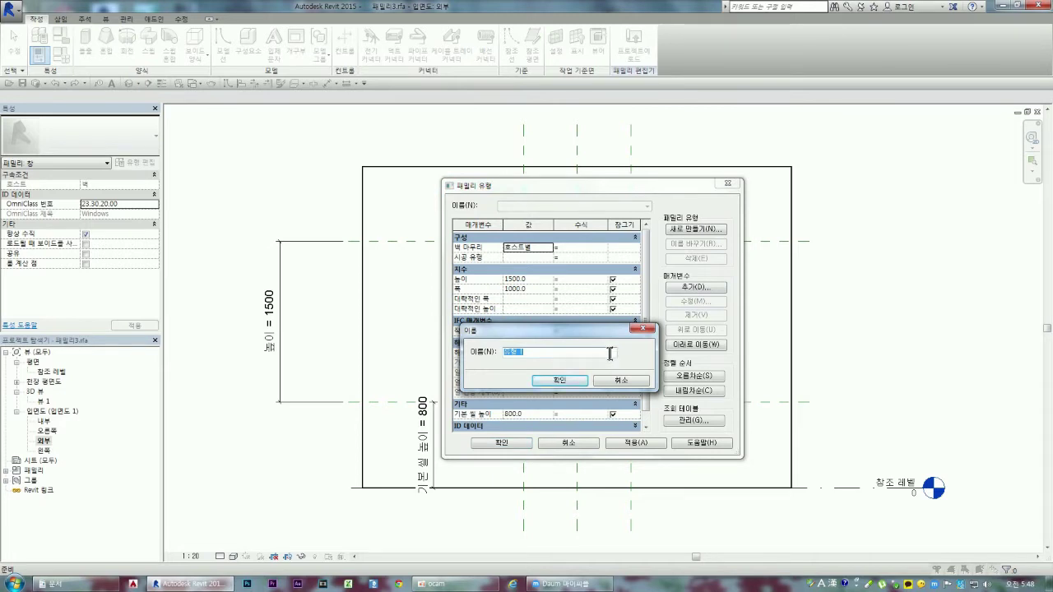
{"action": "type", "text": "2500x1250"}
{"action": "left_click", "coordinate": [561, 380]}
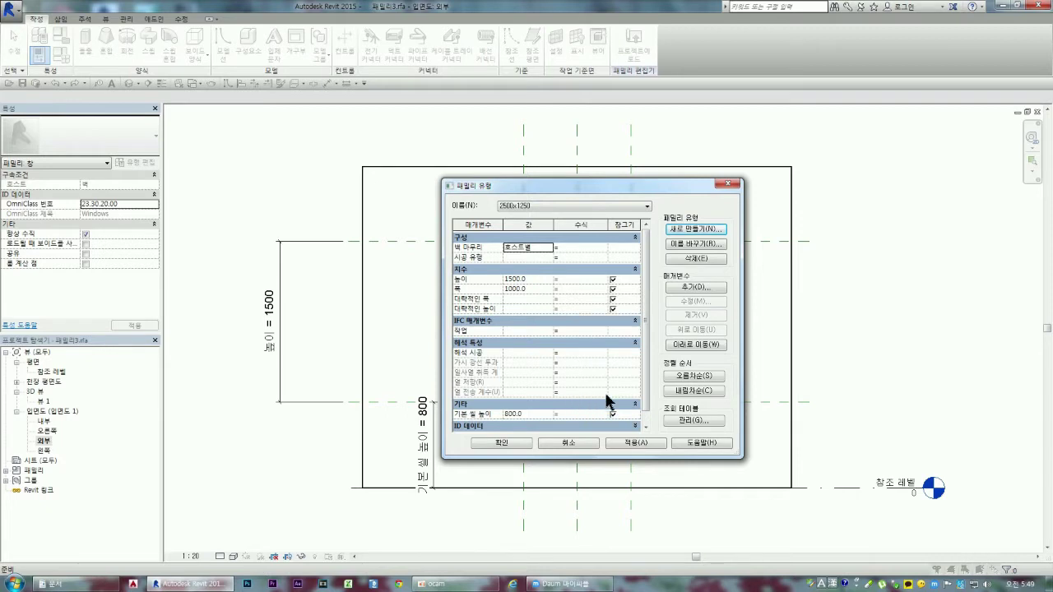
{"action": "left_click", "coordinate": [535, 282]}
- Give the 2500x1250 type 높이 1250 and 폭 2500, apply, and confirm
{"action": "type", "text": "1"}
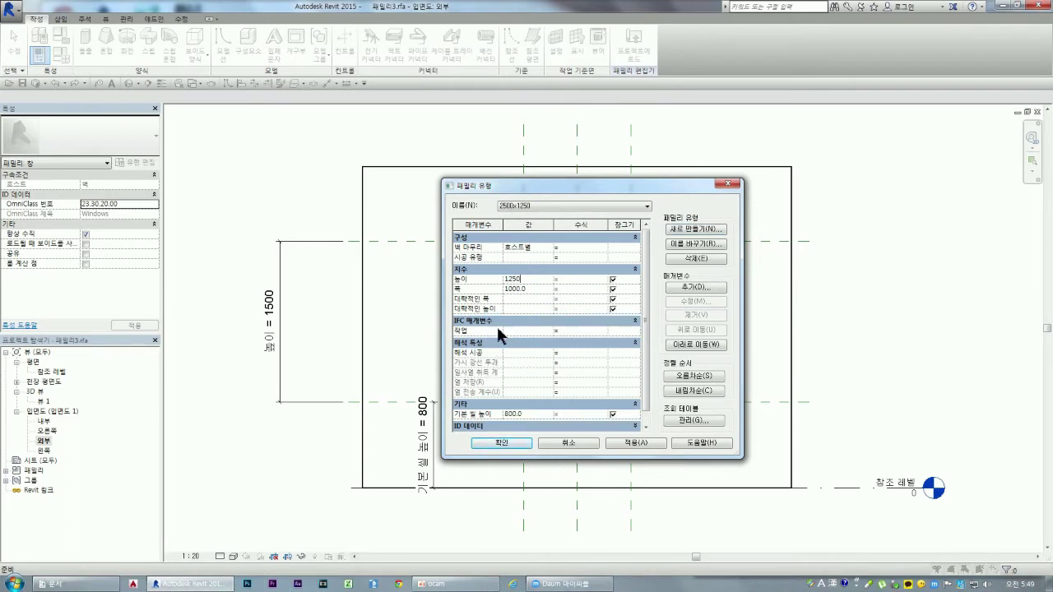
{"action": "left_click", "coordinate": [532, 290]}
{"action": "double_click", "coordinate": [534, 290]}
{"action": "type", "text": "2500"}
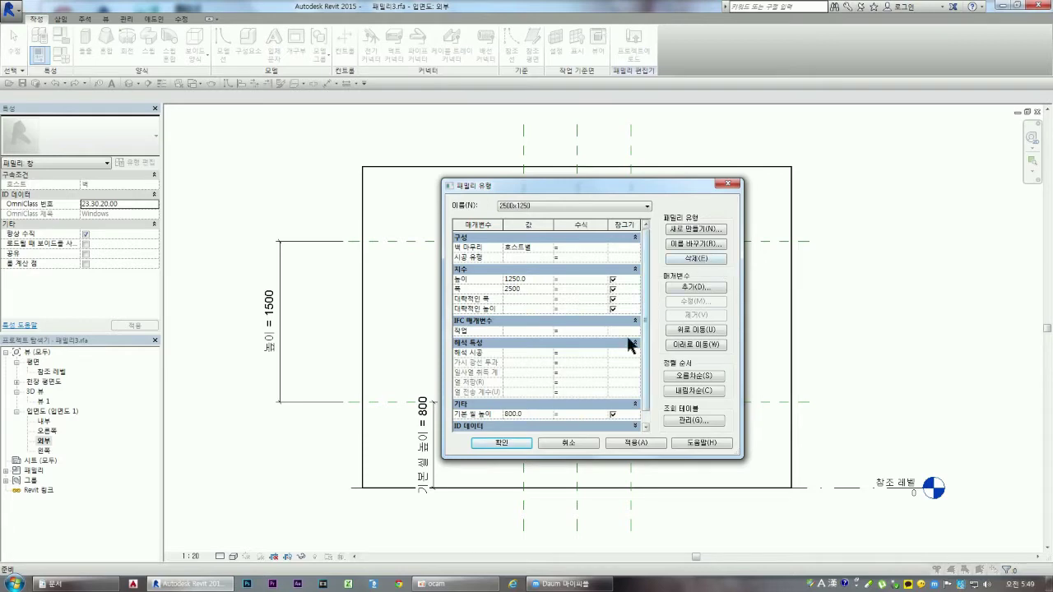
{"action": "left_click", "coordinate": [635, 443]}
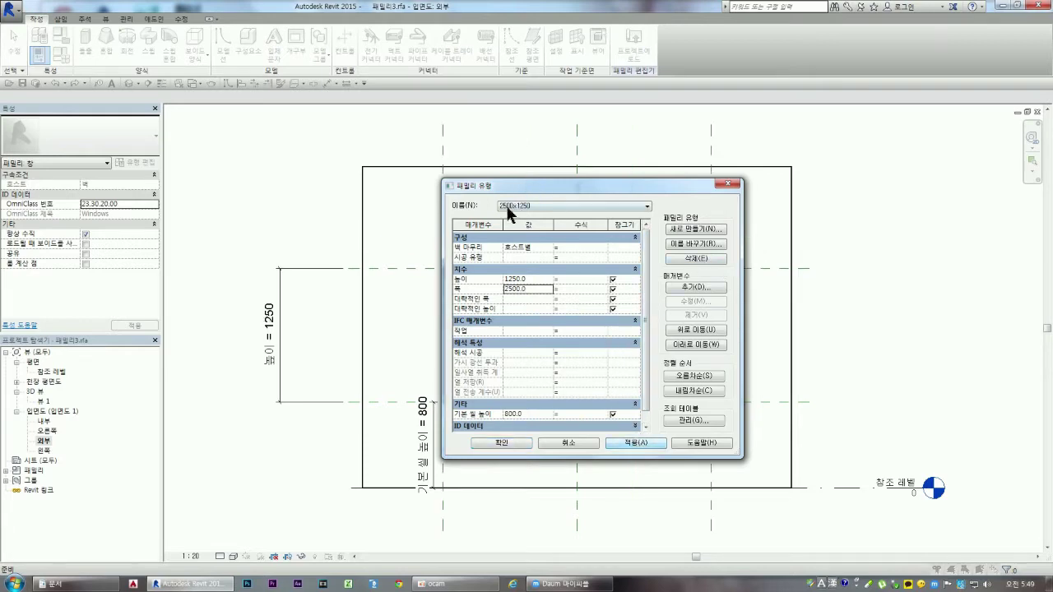
{"action": "left_click_drag", "start_coordinate": [551, 191], "coordinate": [763, 240]}
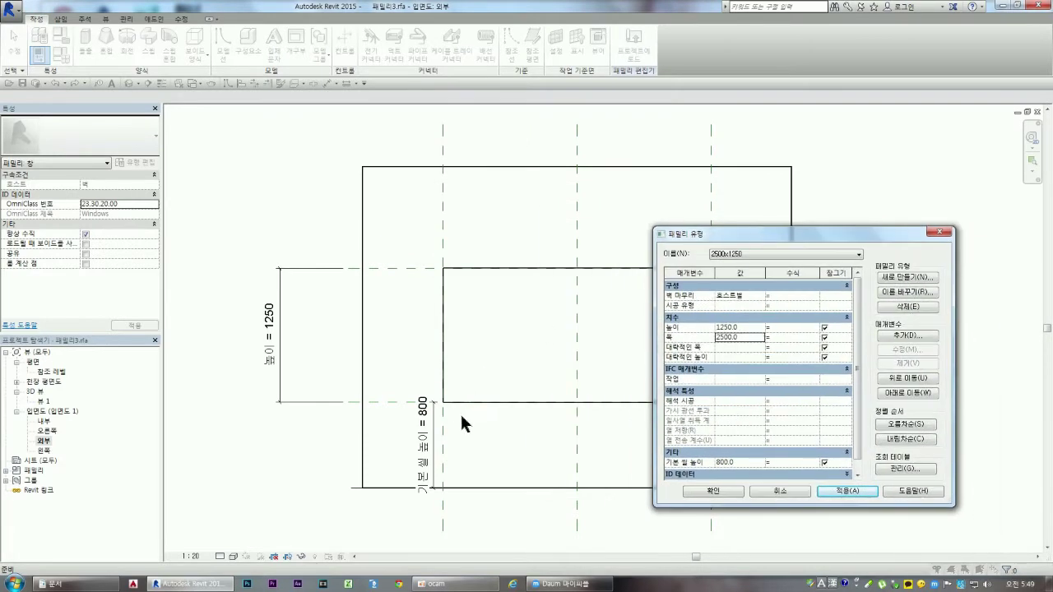
{"action": "left_click_drag", "start_coordinate": [789, 231], "coordinate": [366, 206]}
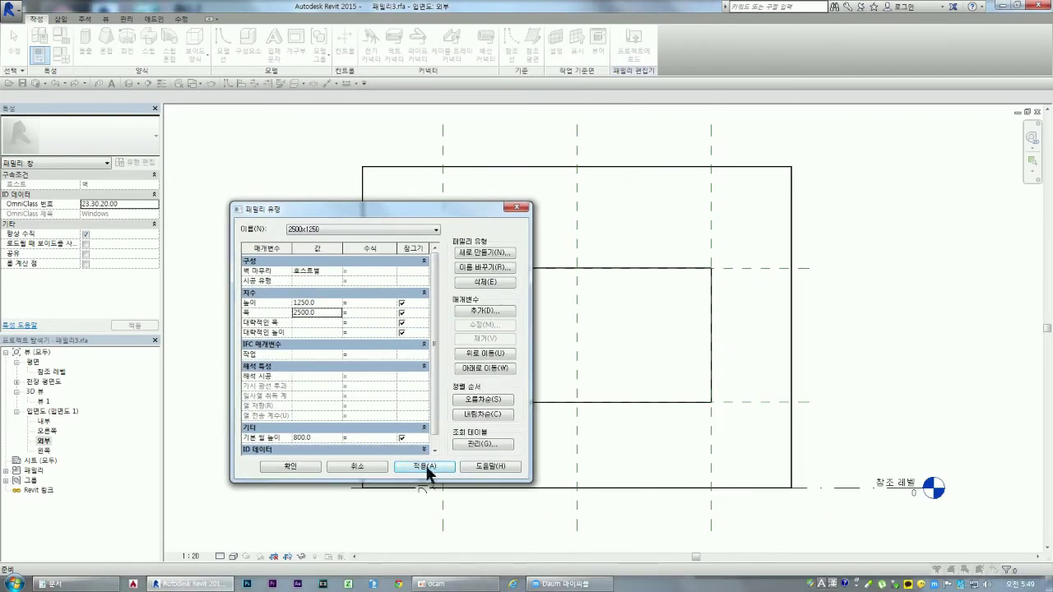
{"action": "left_click", "coordinate": [365, 465]}
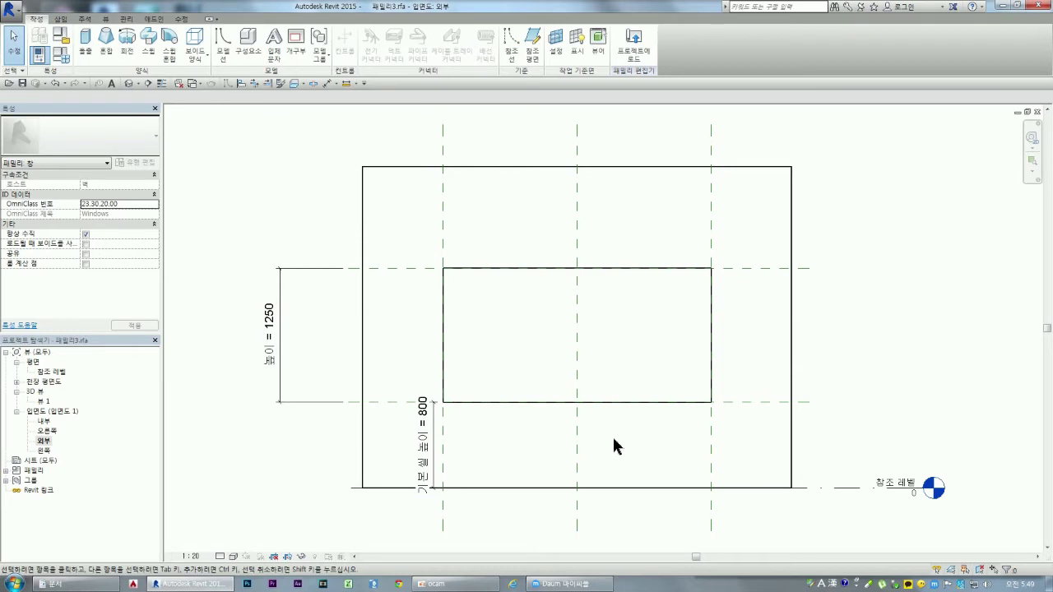
{"action": "scroll", "coordinate": [547, 312], "scroll_direction": "down", "scroll_amount": 2}
{"action": "scroll", "coordinate": [545, 309], "scroll_direction": "up", "scroll_amount": 1}
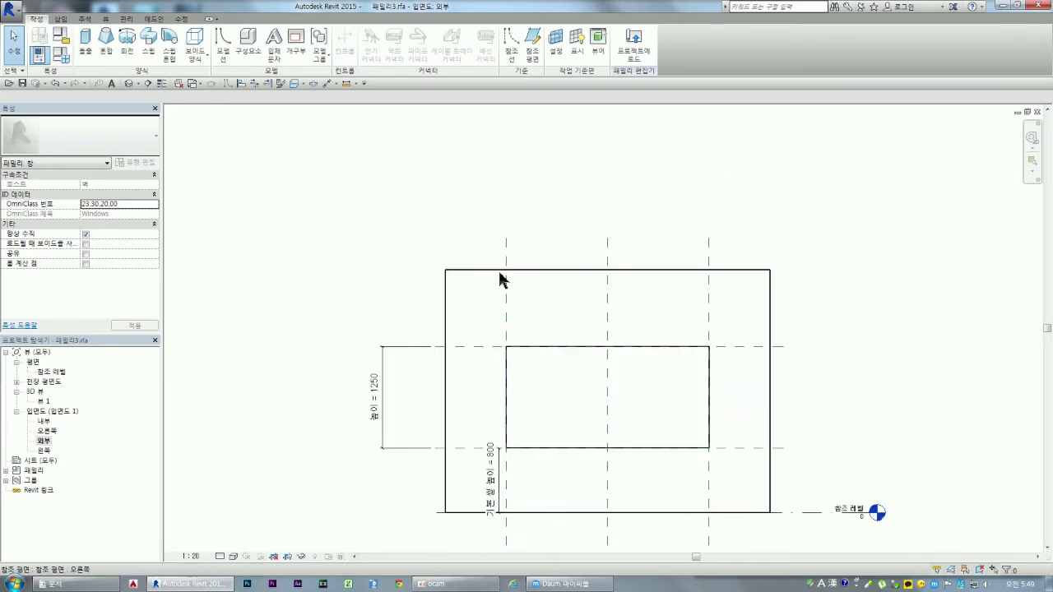
{"action": "double_click", "coordinate": [51, 372]}
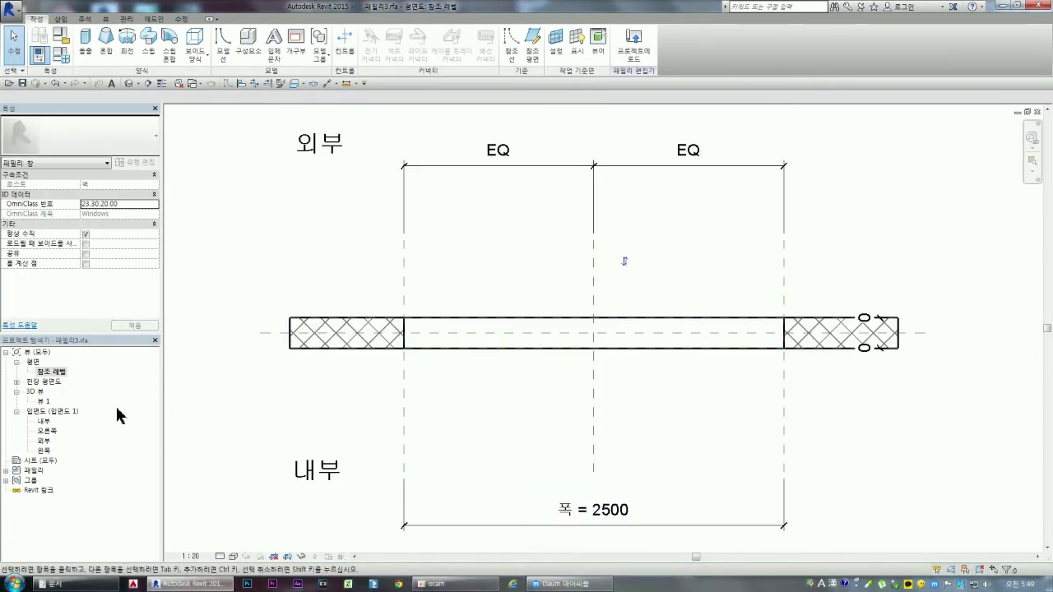
{"action": "double_click", "coordinate": [46, 441]}
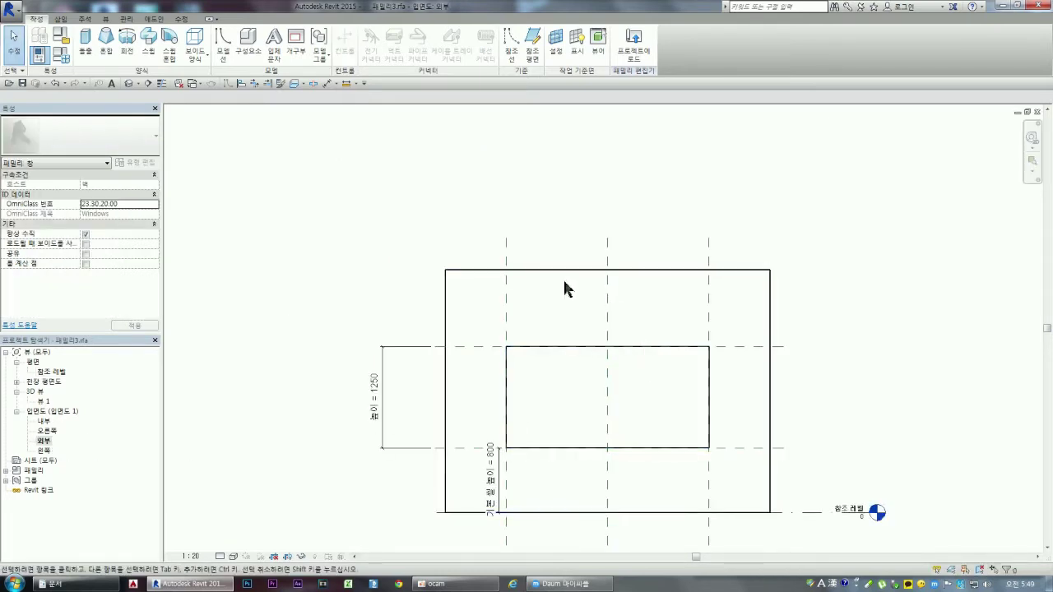
{"action": "scroll", "coordinate": [630, 287], "scroll_direction": "down", "scroll_amount": 1}
{"action": "scroll", "coordinate": [575, 307], "scroll_direction": "up", "scroll_amount": 1}
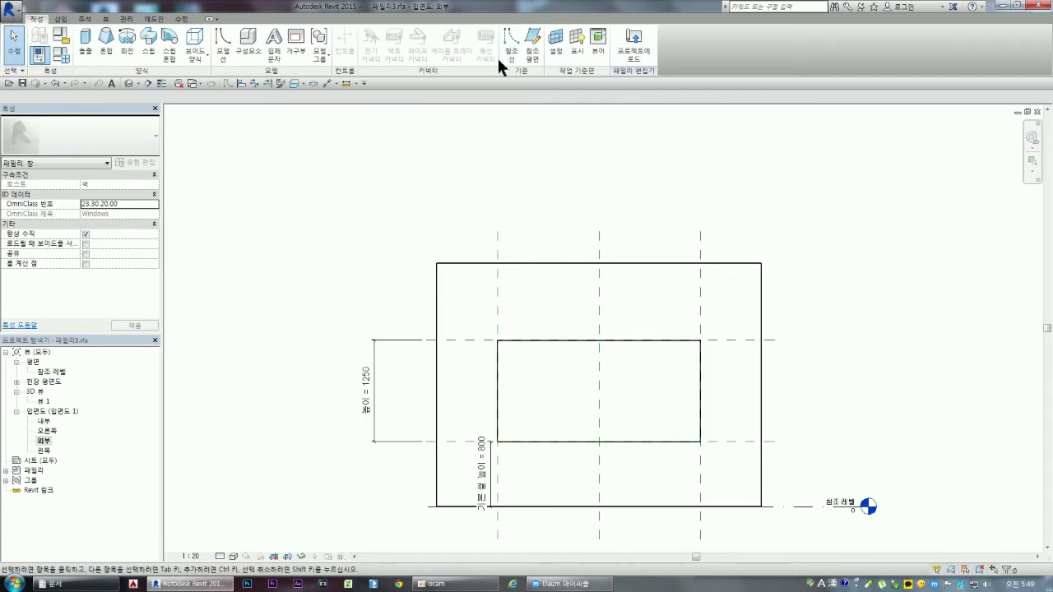
{"action": "left_click", "coordinate": [326, 83]}
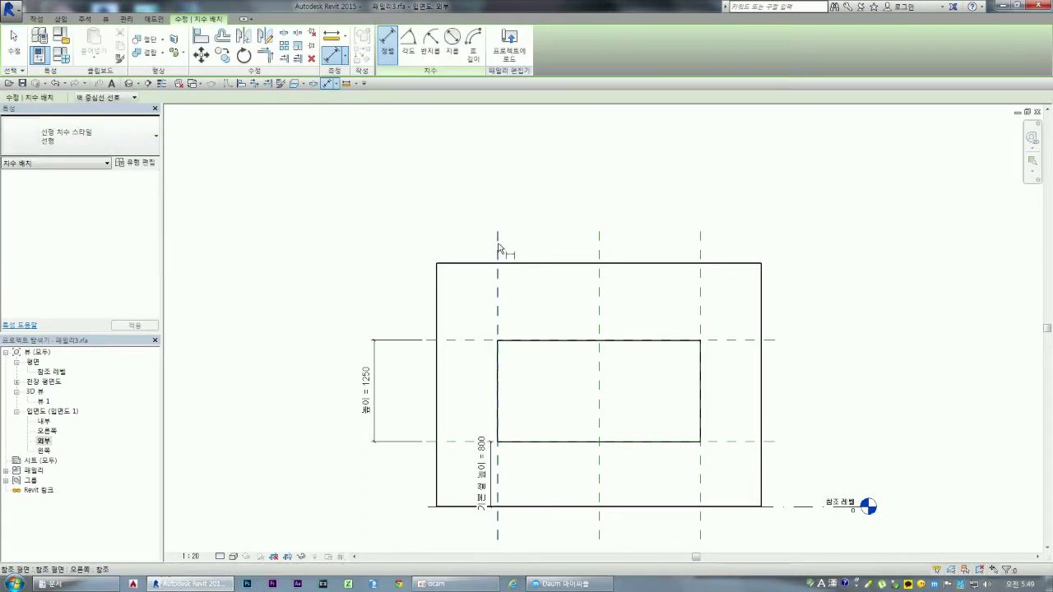
{"action": "left_click", "coordinate": [497, 247]}
{"action": "left_click", "coordinate": [701, 254]}
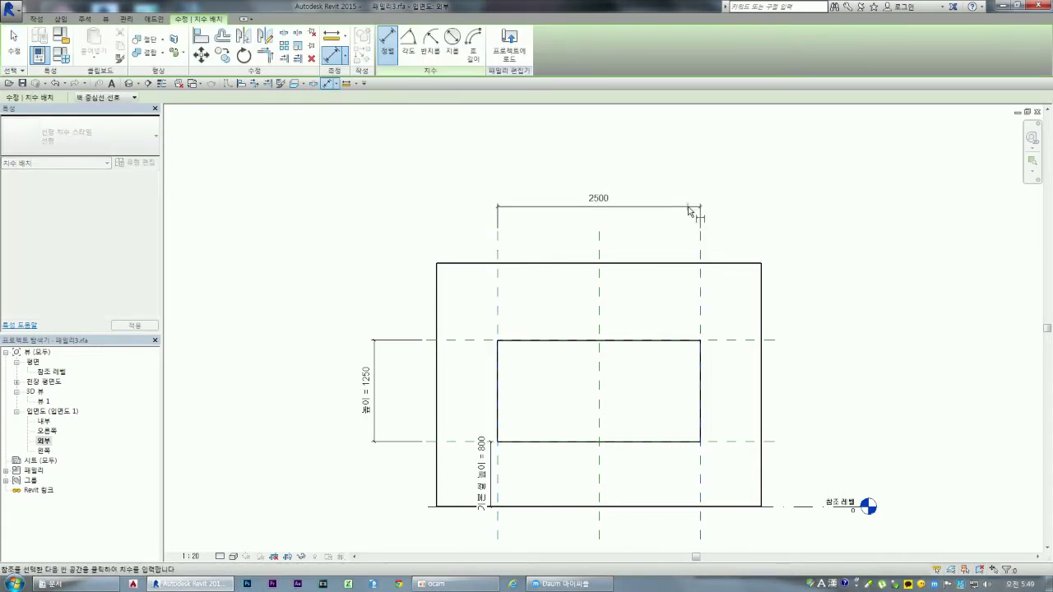
{"action": "left_click", "coordinate": [693, 207]}
{"action": "key", "text": "Escape"}
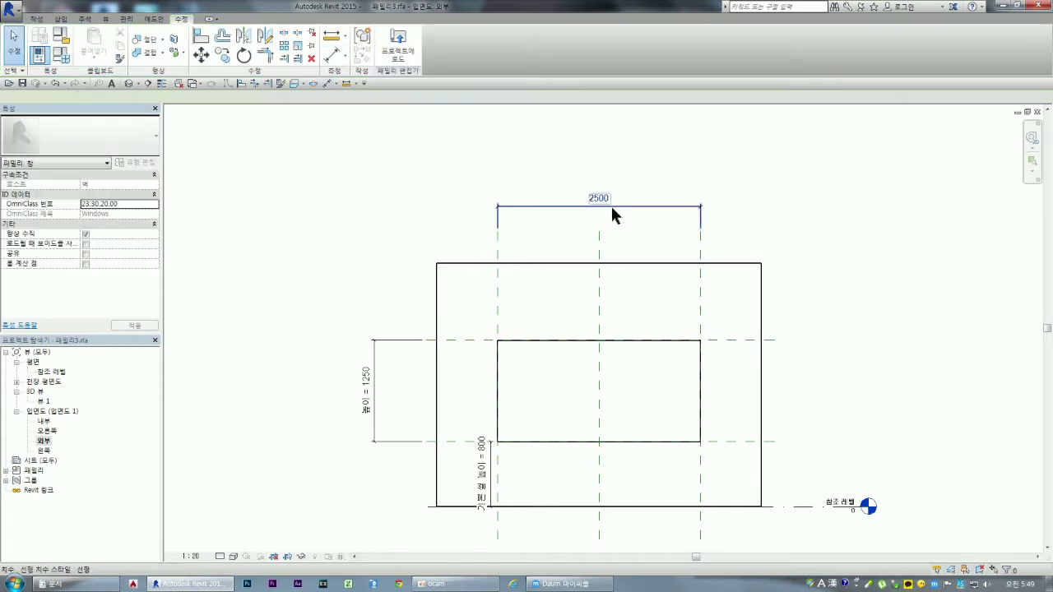
{"action": "left_click", "coordinate": [283, 98]}
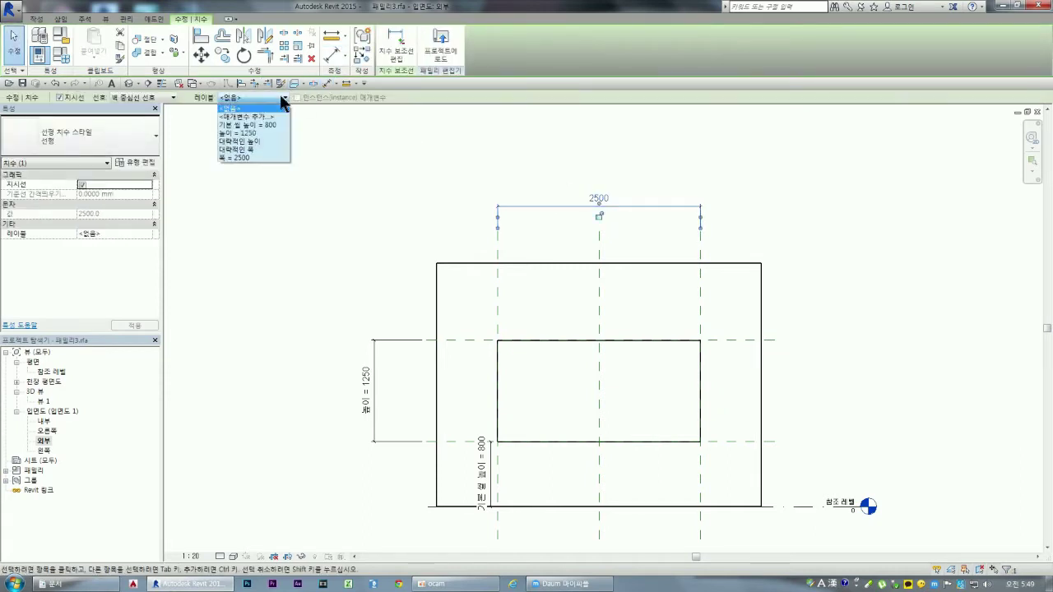
{"action": "left_click", "coordinate": [251, 158]}
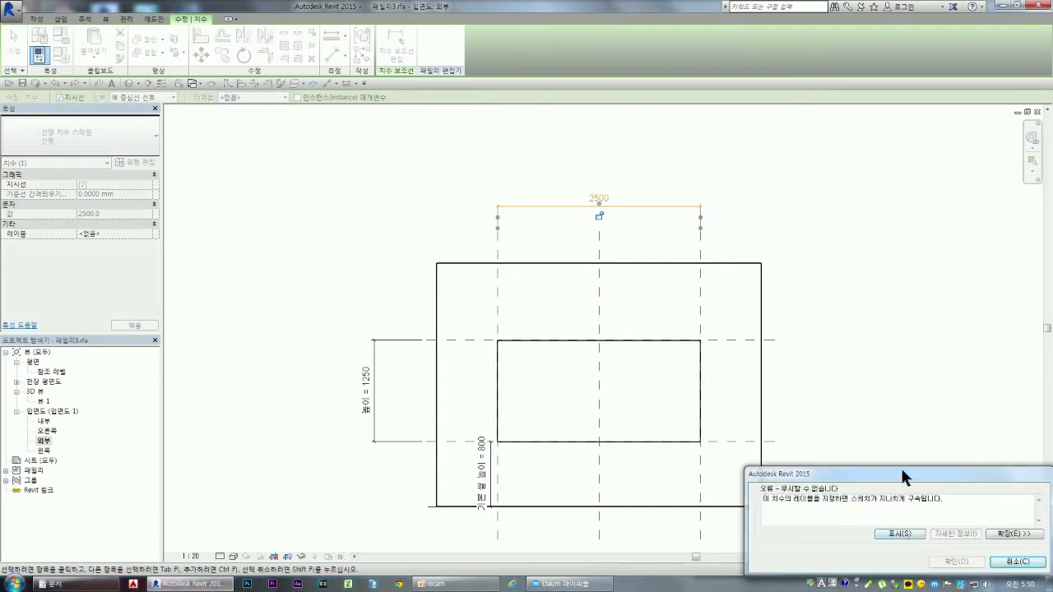
{"action": "left_click_drag", "start_coordinate": [904, 483], "coordinate": [877, 425]}
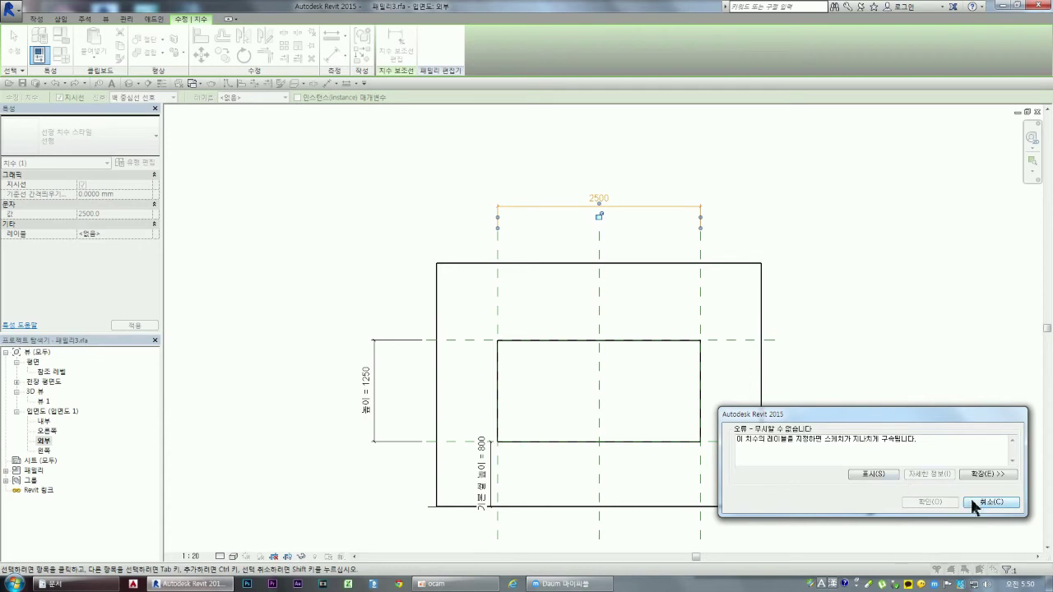
{"action": "left_click_drag", "start_coordinate": [836, 416], "coordinate": [674, 346]}
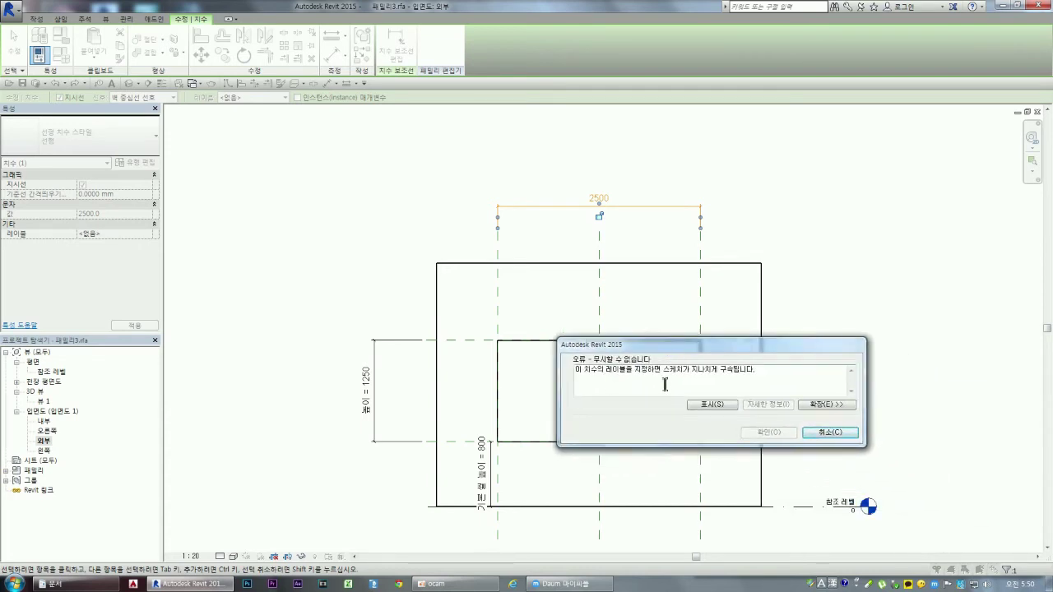
{"action": "left_click", "coordinate": [828, 433]}
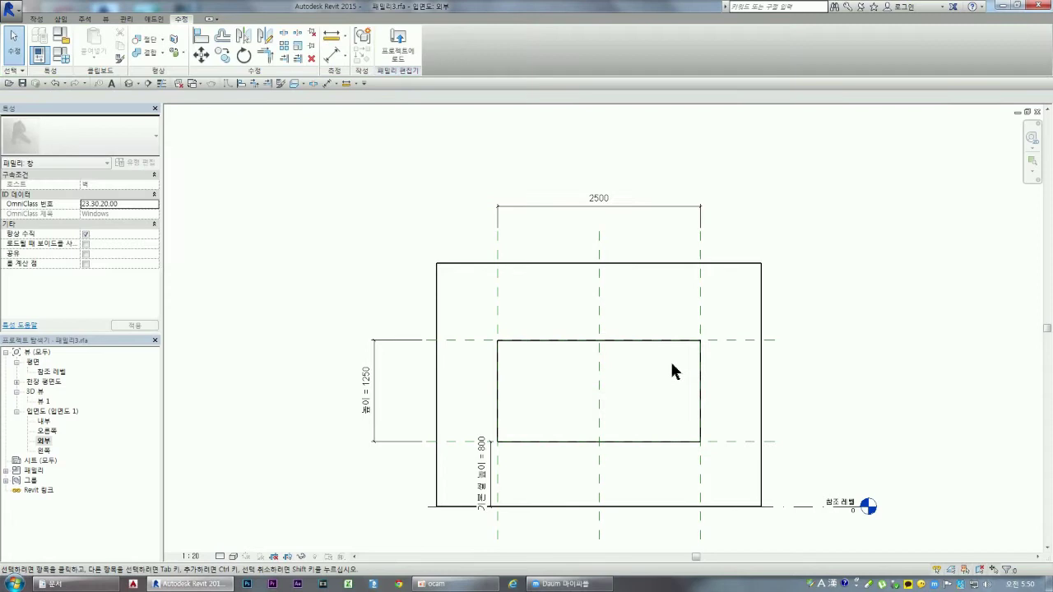
{"action": "left_click", "coordinate": [632, 212]}
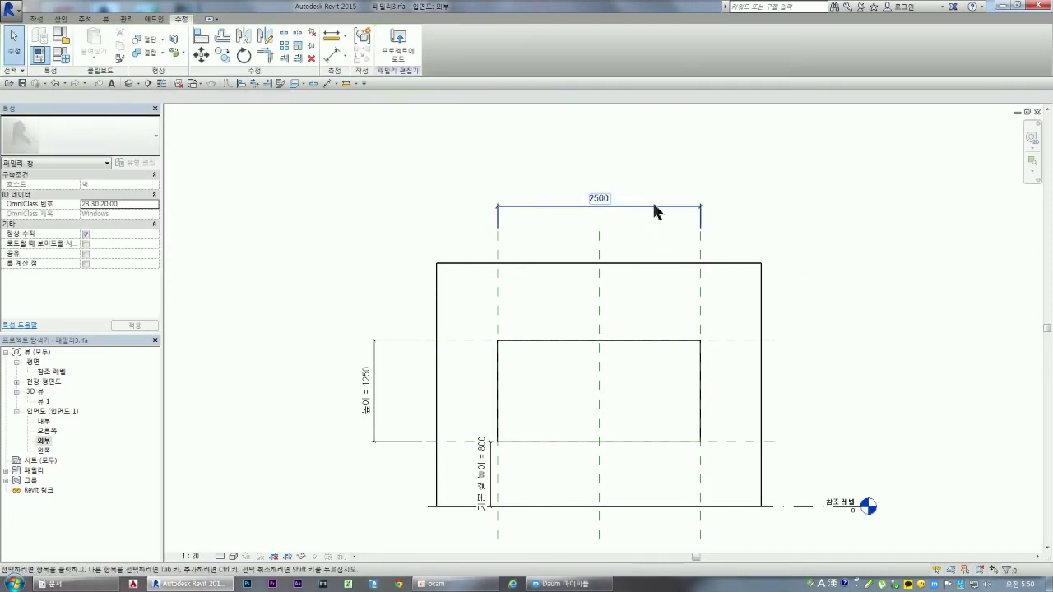
{"action": "key", "text": "Delete"}
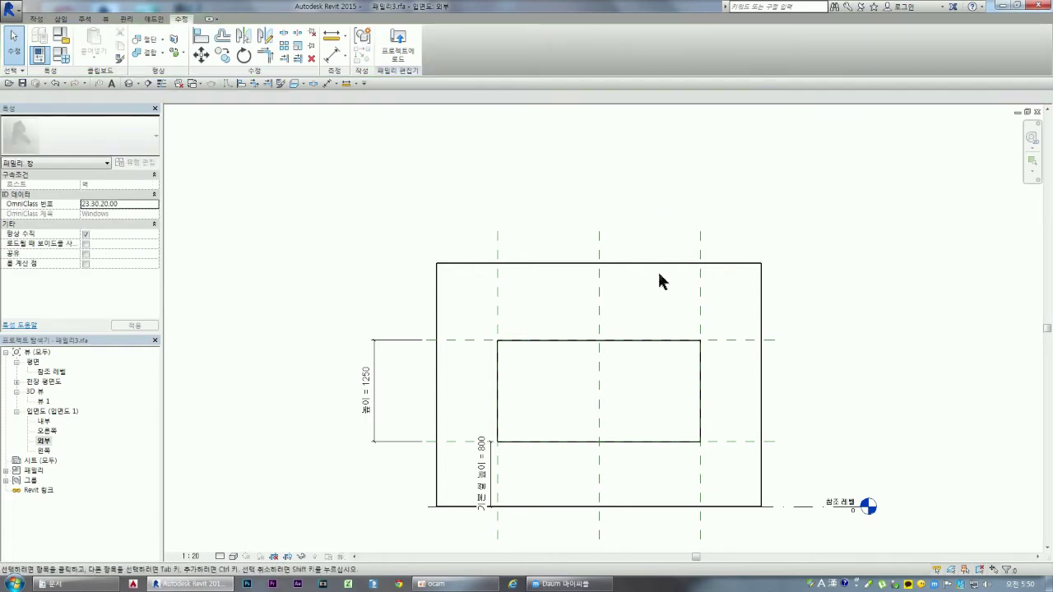
{"action": "scroll", "coordinate": [726, 339], "scroll_direction": "down", "scroll_amount": 1}
{"action": "scroll", "coordinate": [713, 391], "scroll_direction": "up", "scroll_amount": 1}
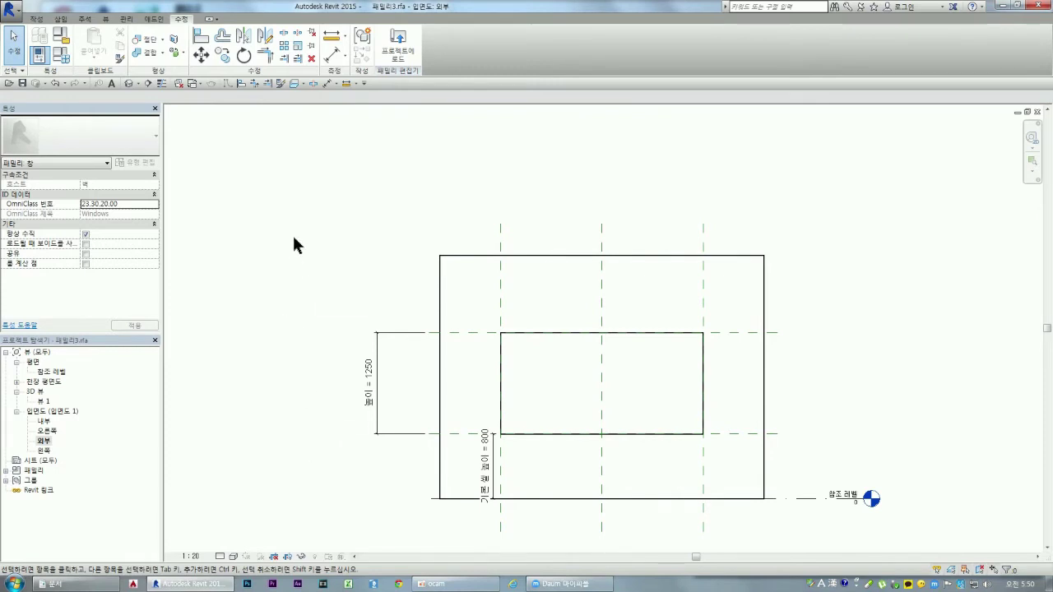
{"action": "left_click", "coordinate": [62, 55]}
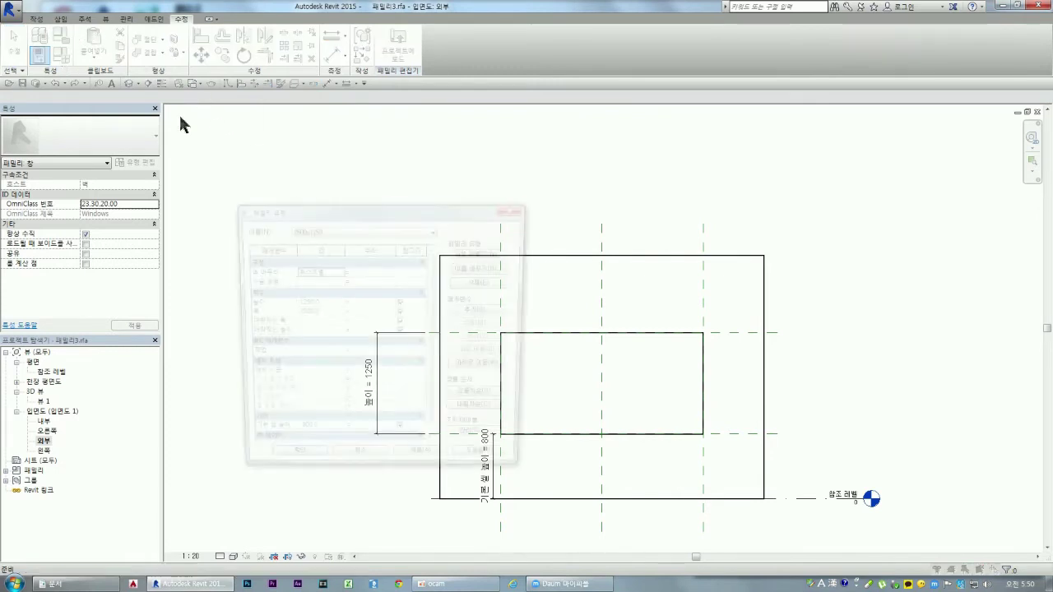
- Create a new window type 2600x1300 with 높이 1300 and 폭 2600, then apply and close
{"action": "left_click_drag", "start_coordinate": [447, 213], "coordinate": [663, 189]}
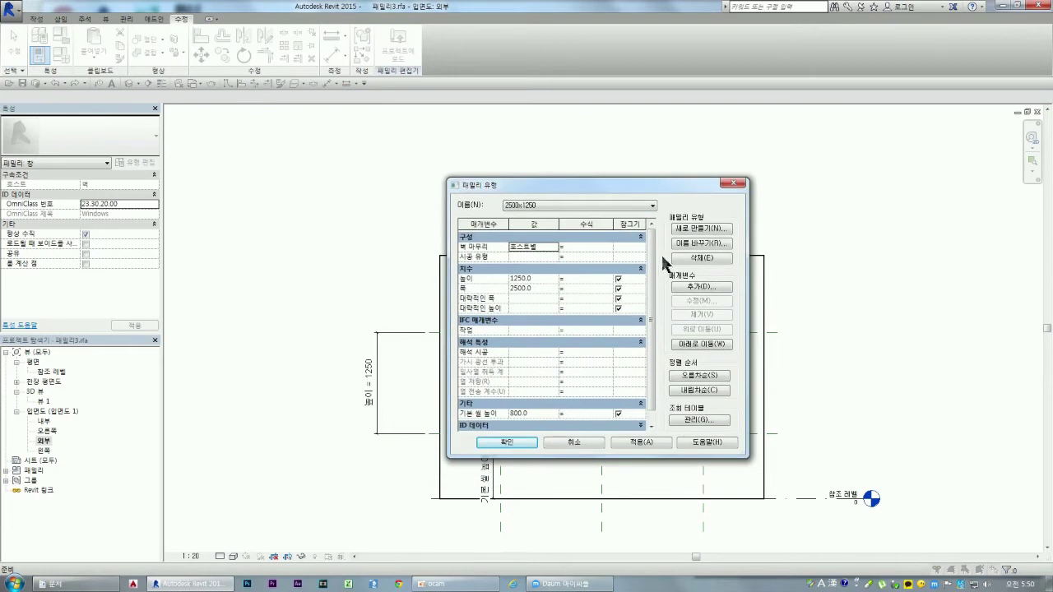
{"action": "left_click", "coordinate": [699, 231]}
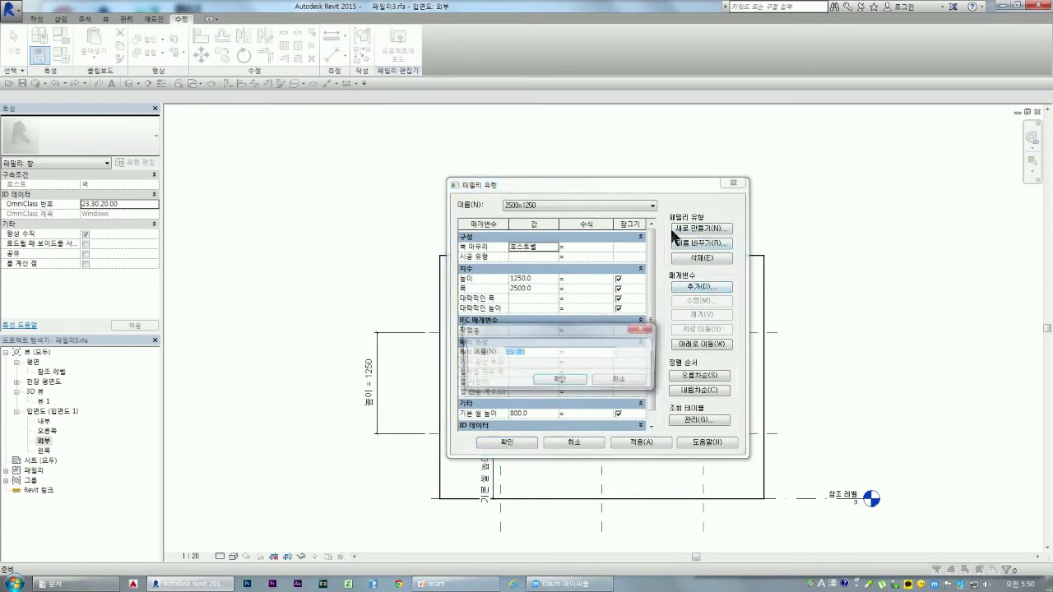
{"action": "type", "text": "2600x1300"}
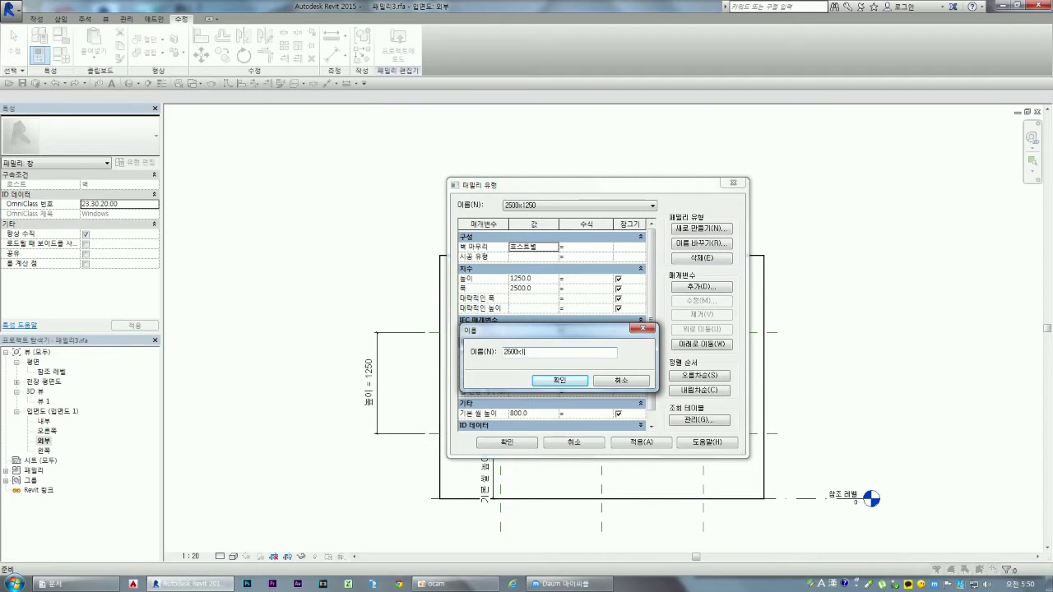
{"action": "left_click", "coordinate": [557, 381]}
{"action": "left_click", "coordinate": [540, 278]}
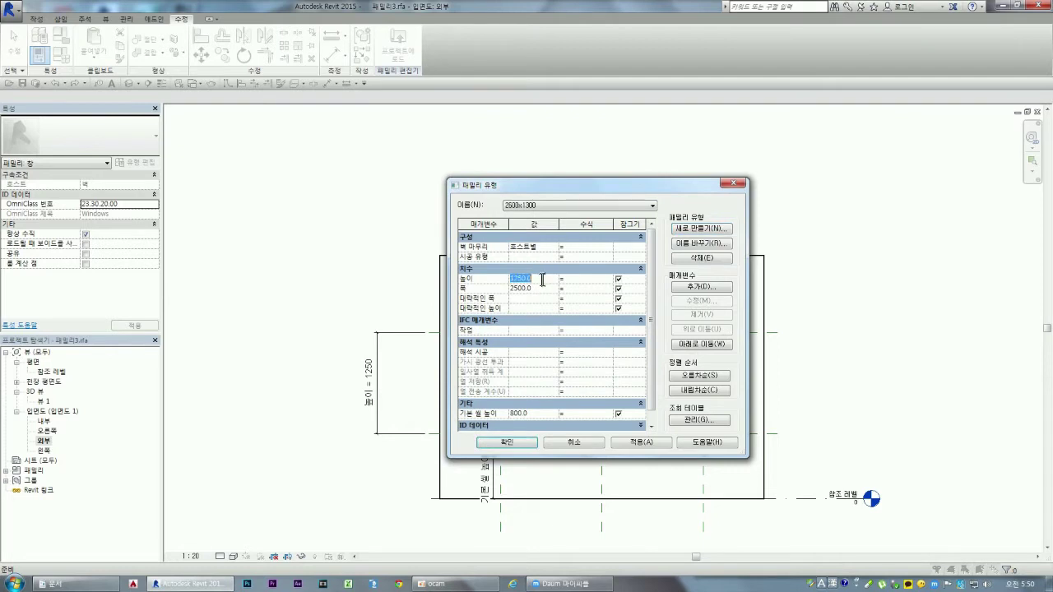
{"action": "type", "text": "13"}
{"action": "left_click", "coordinate": [543, 288]}
{"action": "type", "text": "2"}
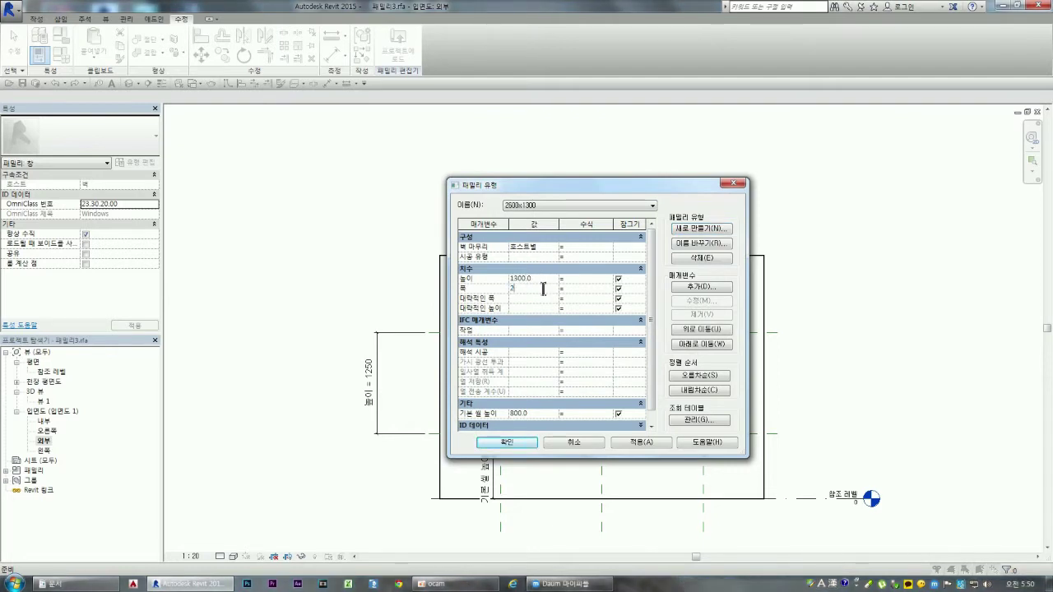
{"action": "left_click", "coordinate": [634, 441]}
{"action": "left_click", "coordinate": [518, 441]}
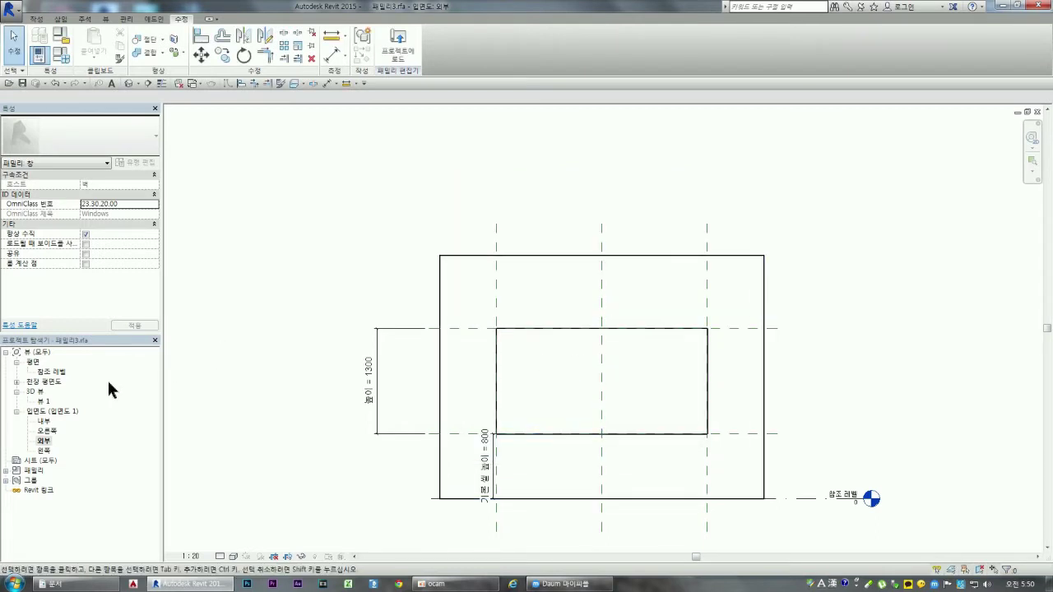
- In the 참조 레벨 plan, create a 1800x1500 type with 폭 1800 and 높이 1500
{"action": "double_click", "coordinate": [51, 372]}
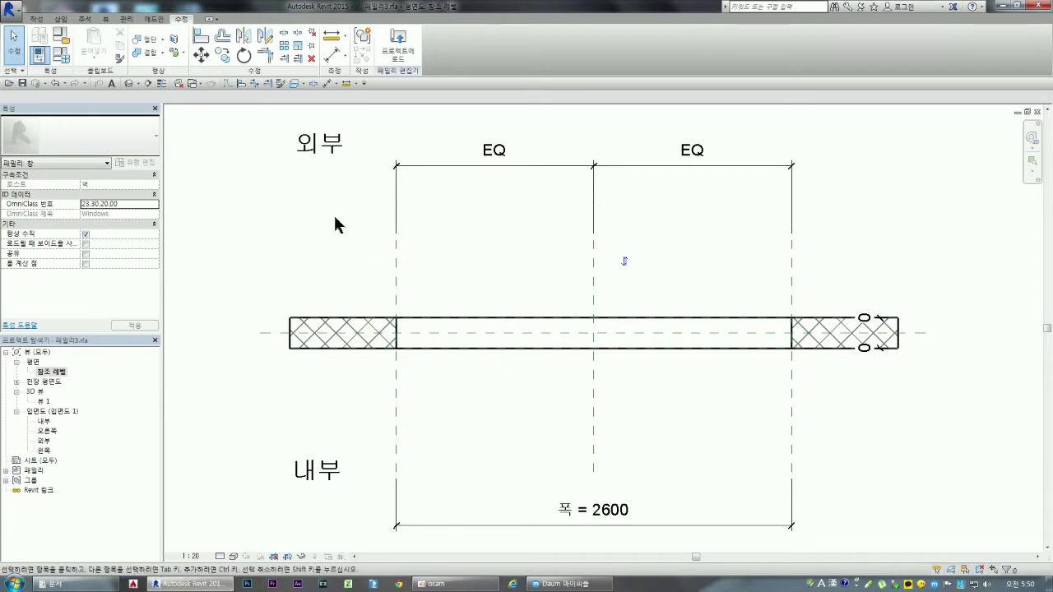
{"action": "left_click", "coordinate": [63, 54]}
{"action": "left_click", "coordinate": [707, 233]}
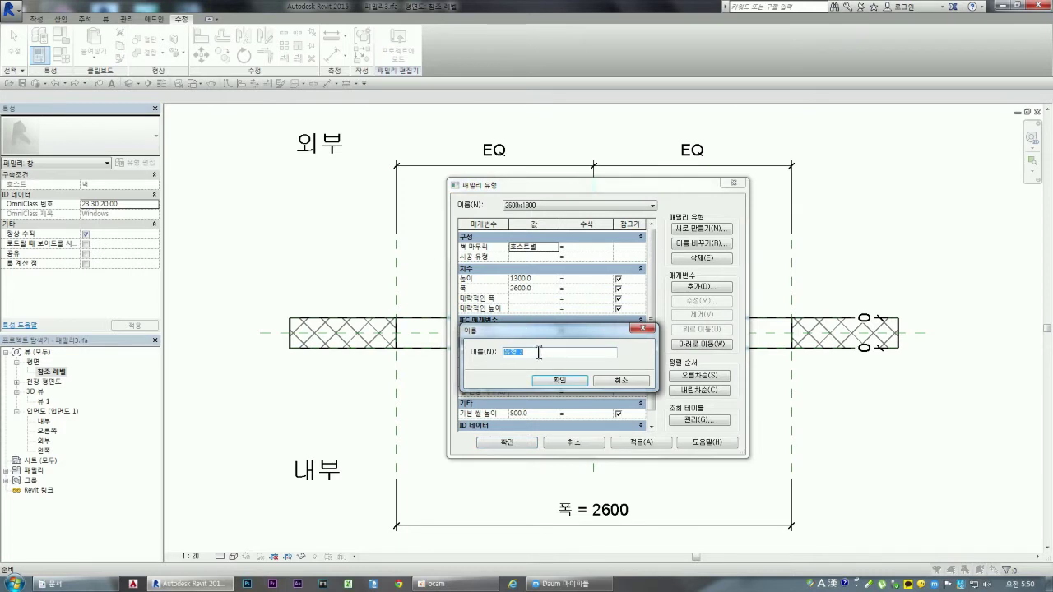
{"action": "type", "text": "1800x"}
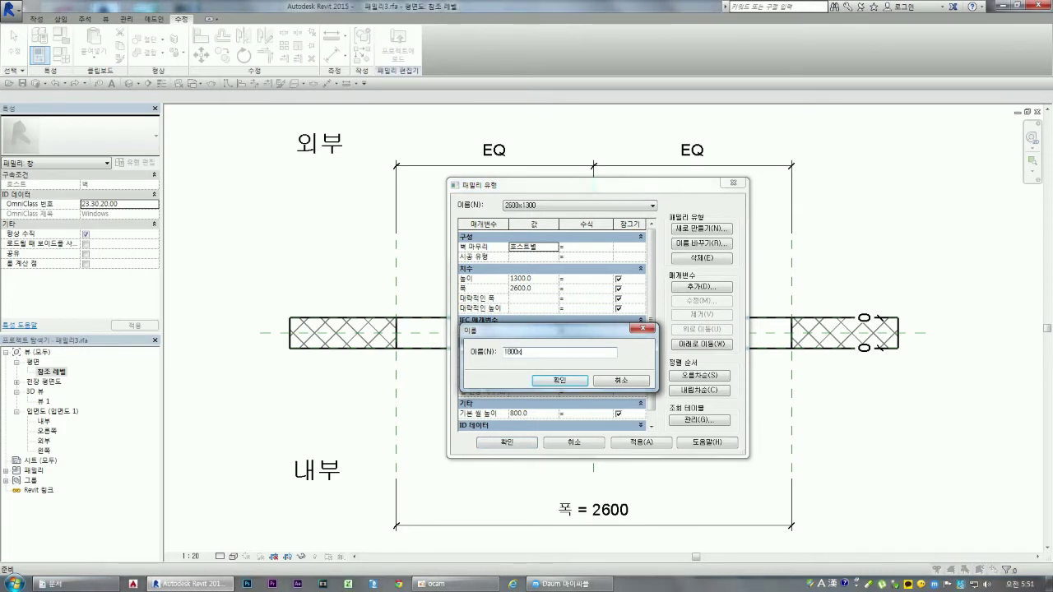
{"action": "type", "text": "1500"}
{"action": "left_click", "coordinate": [569, 380]}
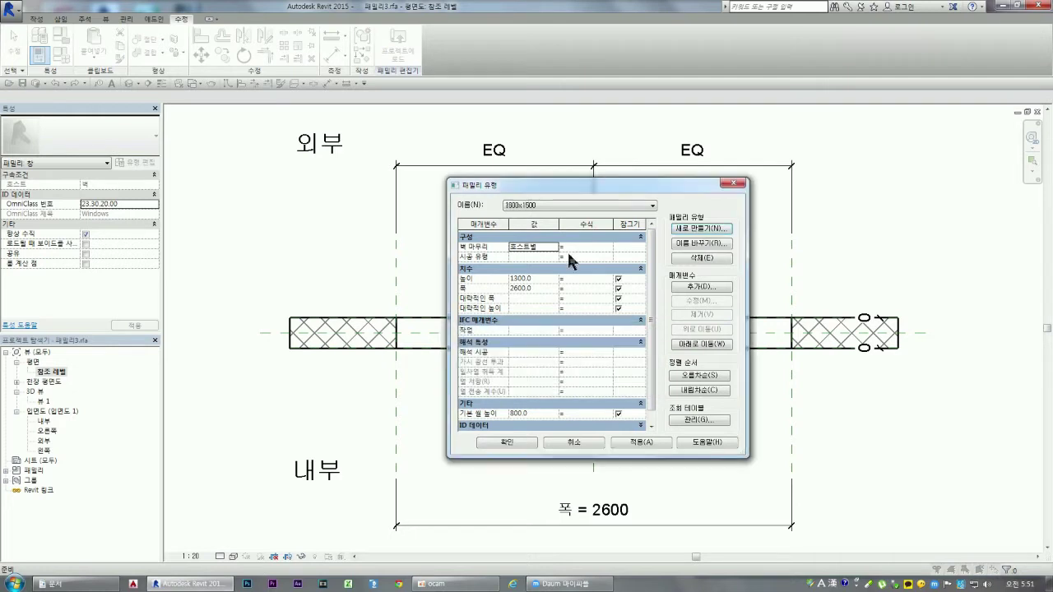
{"action": "left_click", "coordinate": [537, 286]}
{"action": "type", "text": "1800"}
{"action": "left_click", "coordinate": [537, 278]}
{"action": "type", "text": "150"}
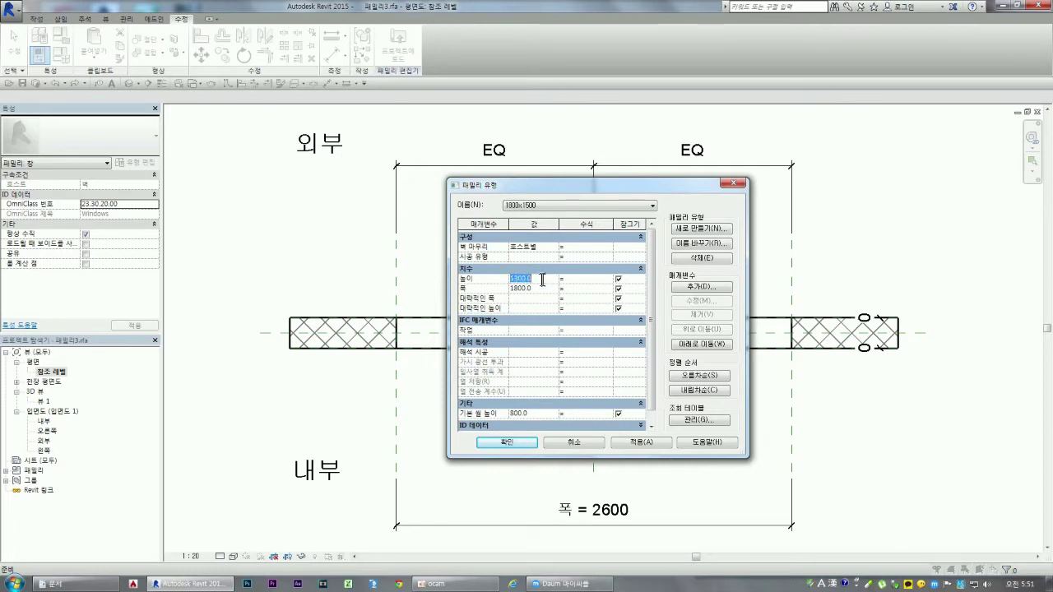
{"action": "type", "text": "0"}
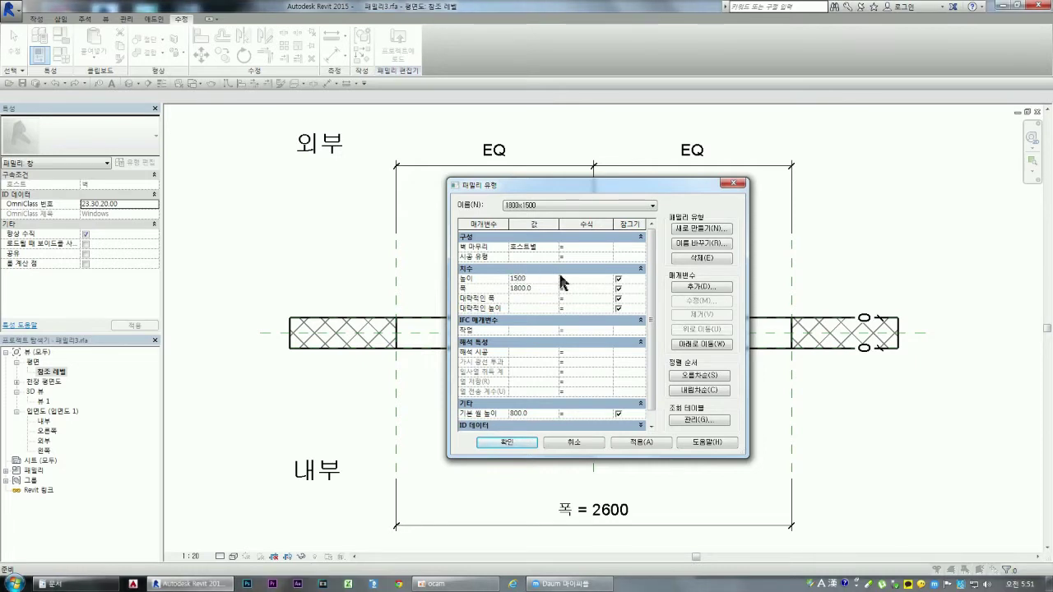
{"action": "left_click", "coordinate": [630, 444]}
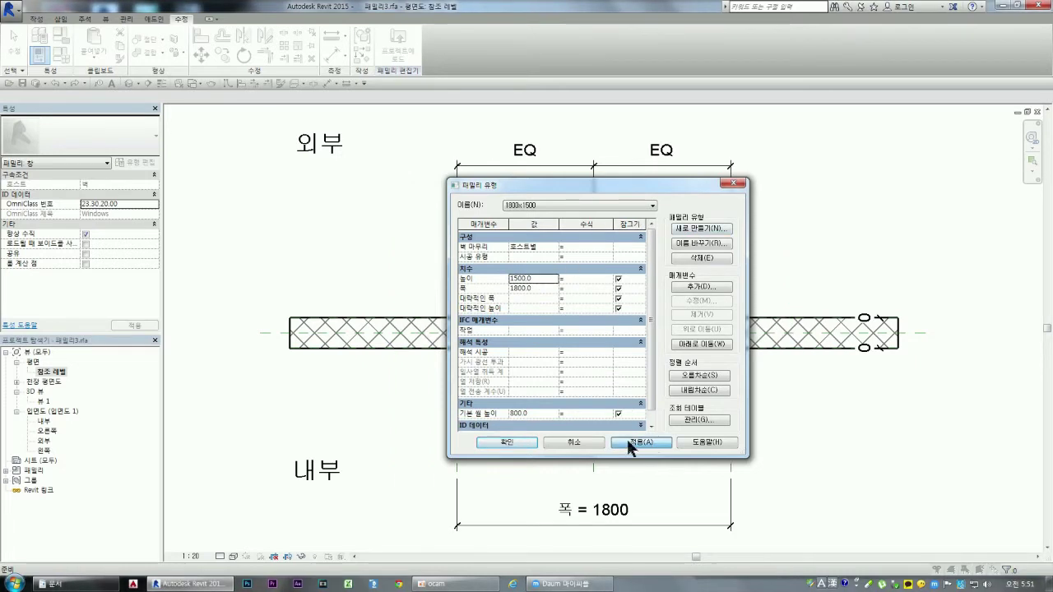
- Keep 1800x1500 as the current type, close Family Types, and go to the 외부 elevation
{"action": "left_click", "coordinate": [552, 207]}
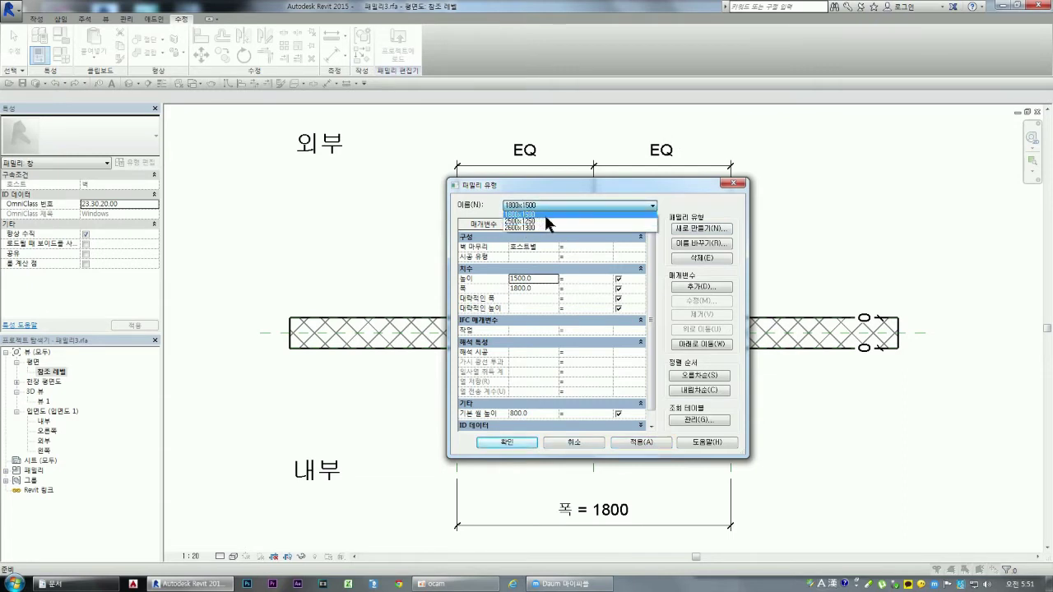
{"action": "left_click", "coordinate": [544, 211]}
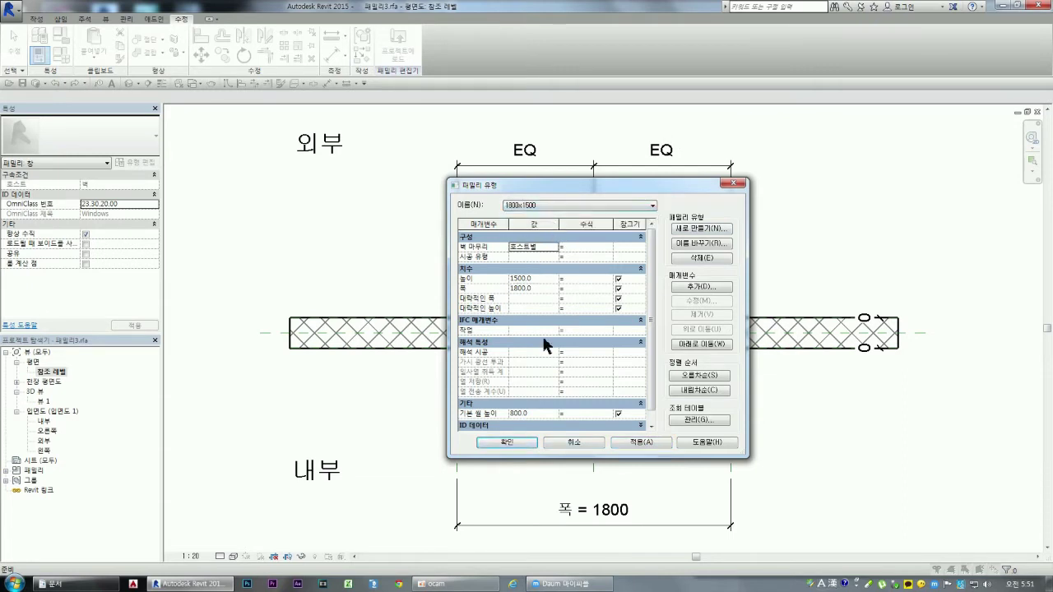
{"action": "left_click", "coordinate": [512, 437]}
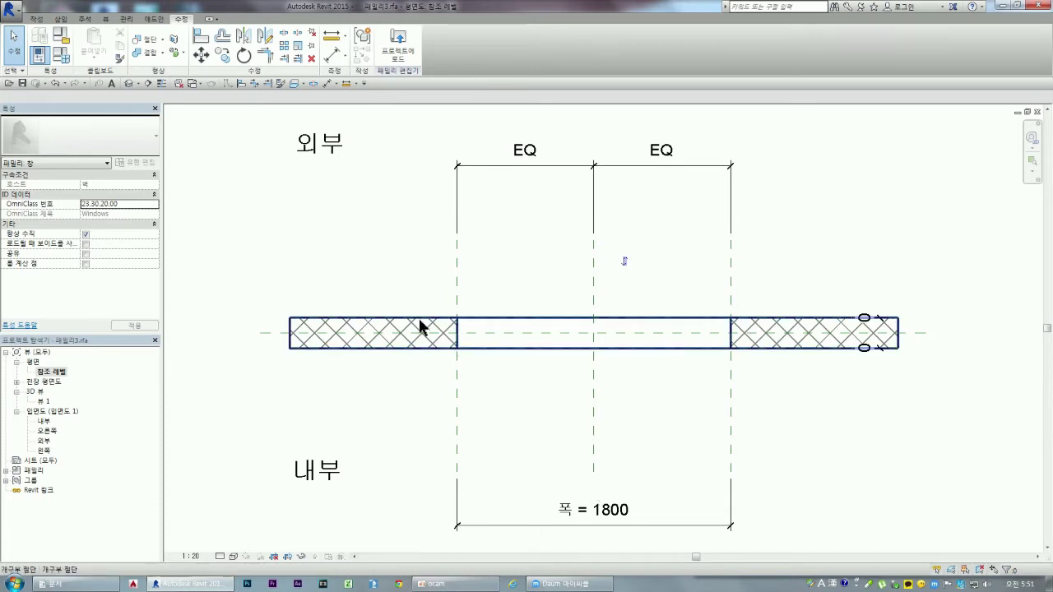
{"action": "double_click", "coordinate": [51, 442]}
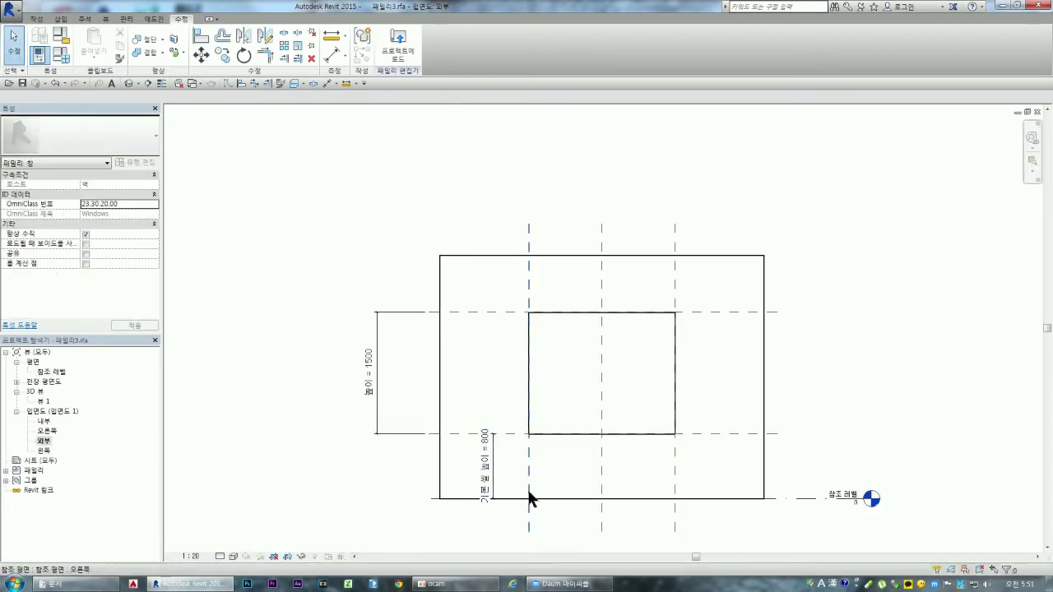
- Start a new Sweep from the Create tab on the 외부 elevation
{"action": "left_click", "coordinate": [37, 18]}
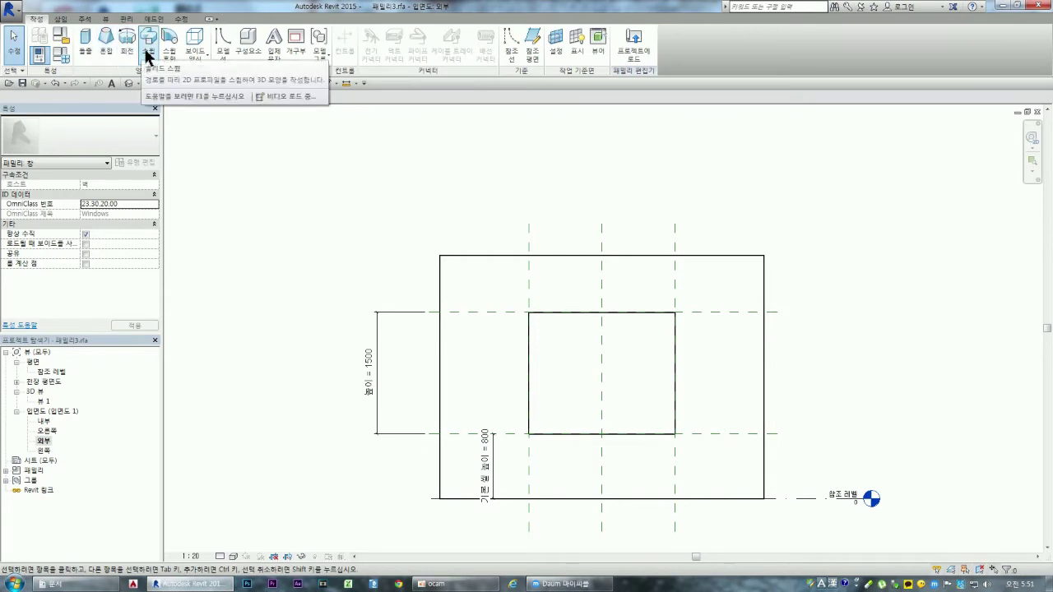
{"action": "left_click", "coordinate": [145, 50]}
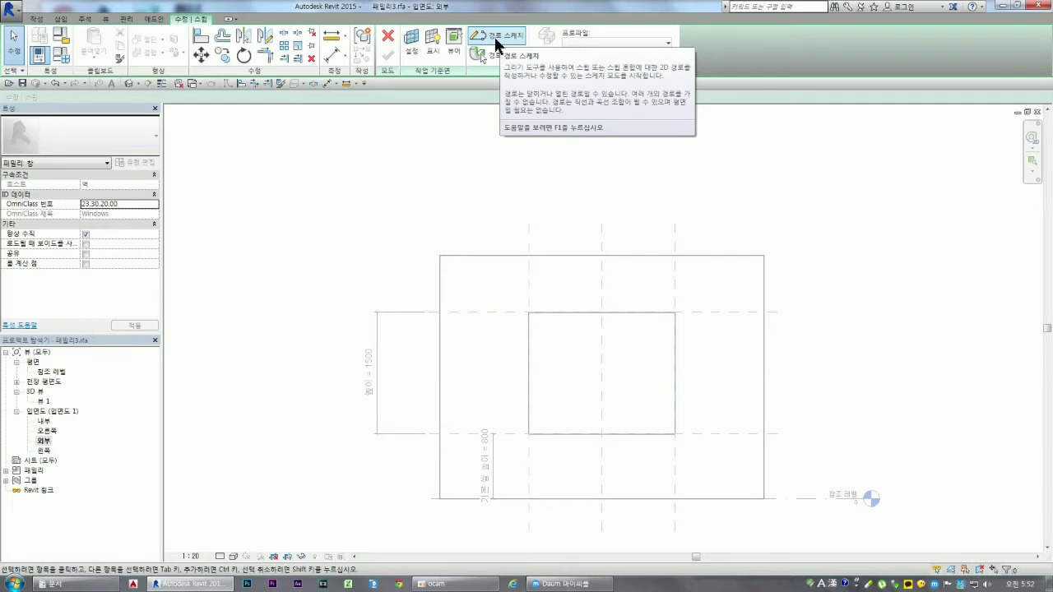
- Sketch a rectangular sweep path inside the window opening
{"action": "left_click", "coordinate": [497, 37]}
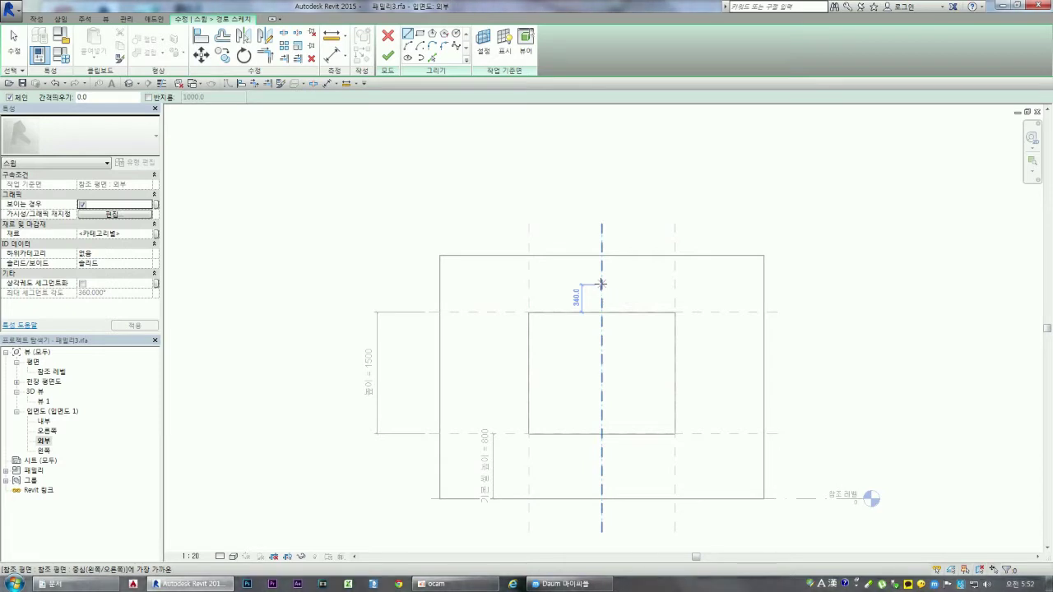
{"action": "key", "text": "Escape"}
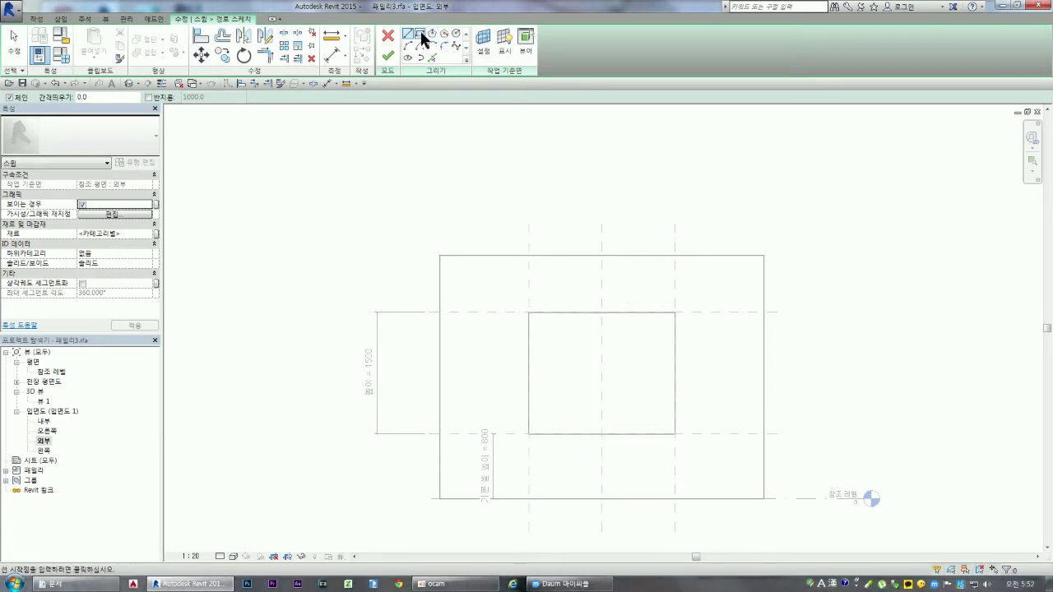
{"action": "left_click", "coordinate": [419, 33]}
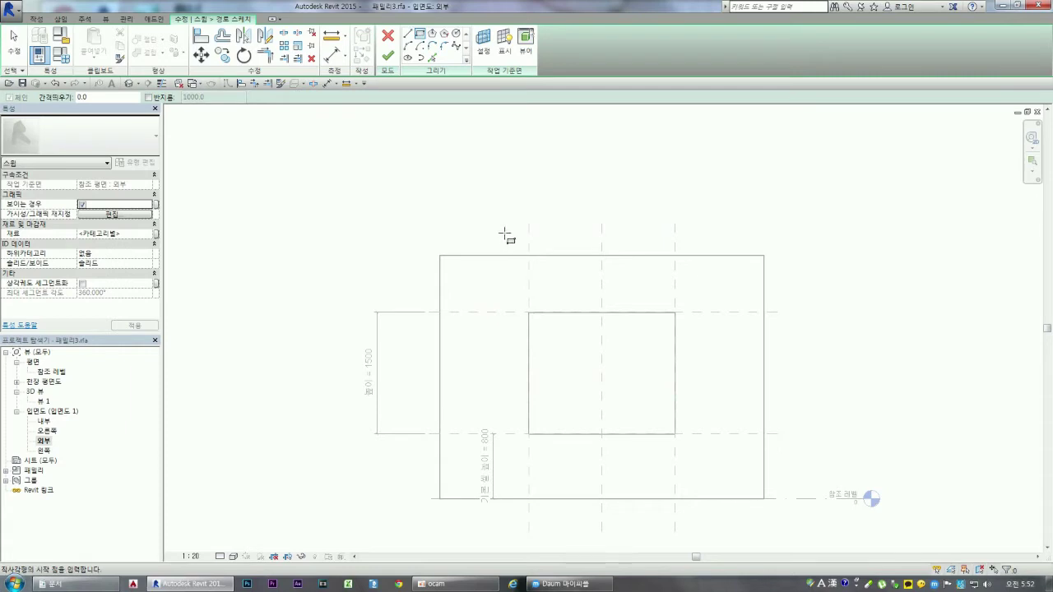
{"action": "left_click", "coordinate": [538, 323]}
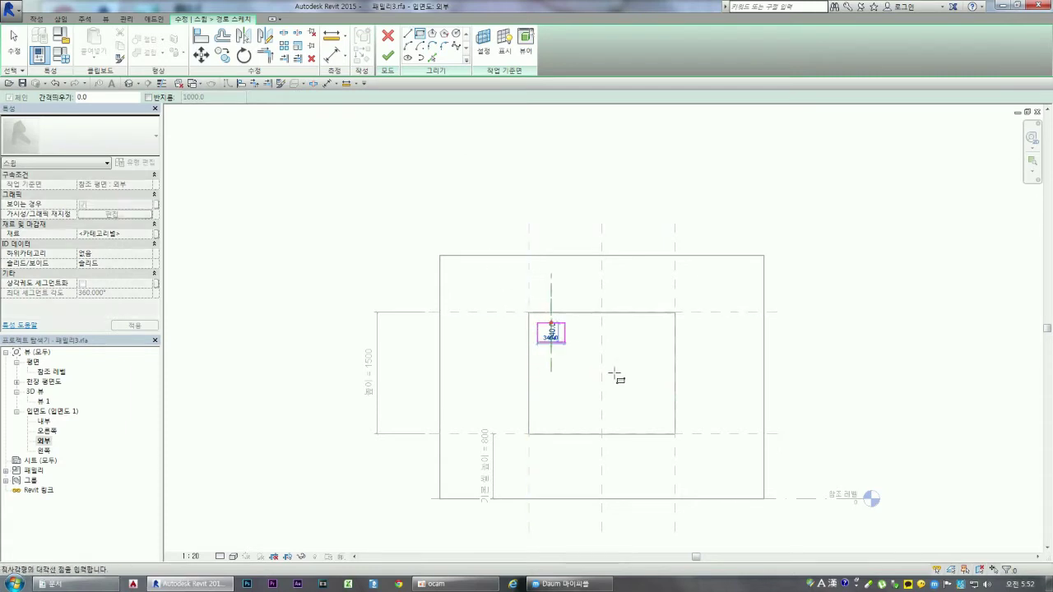
{"action": "left_click", "coordinate": [668, 428]}
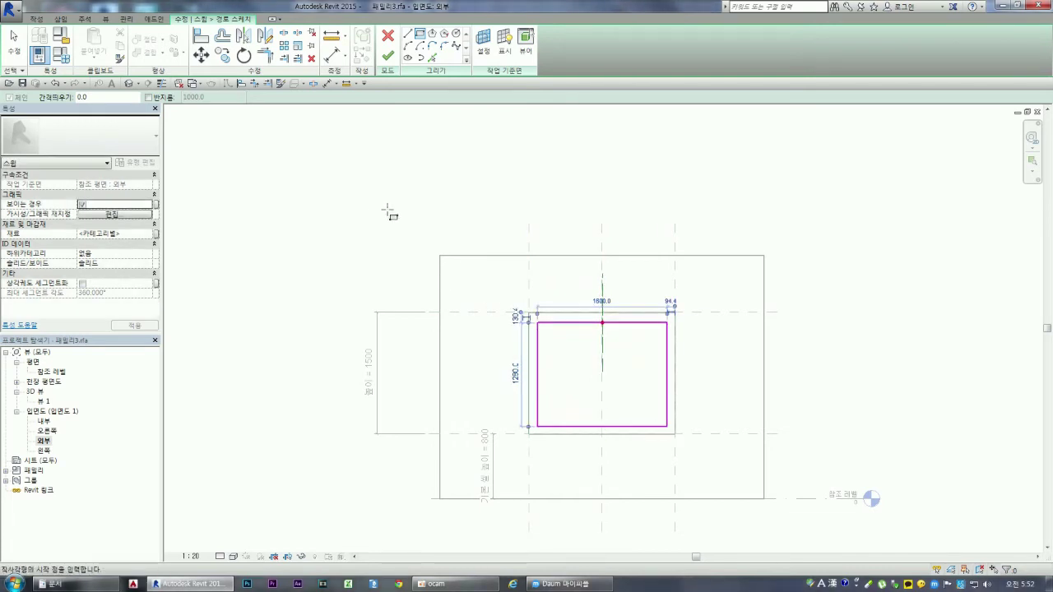
- Align the rectangle's left, top, right and bottom edges to the opening's reference planes and finish the path
{"action": "left_click", "coordinate": [201, 36]}
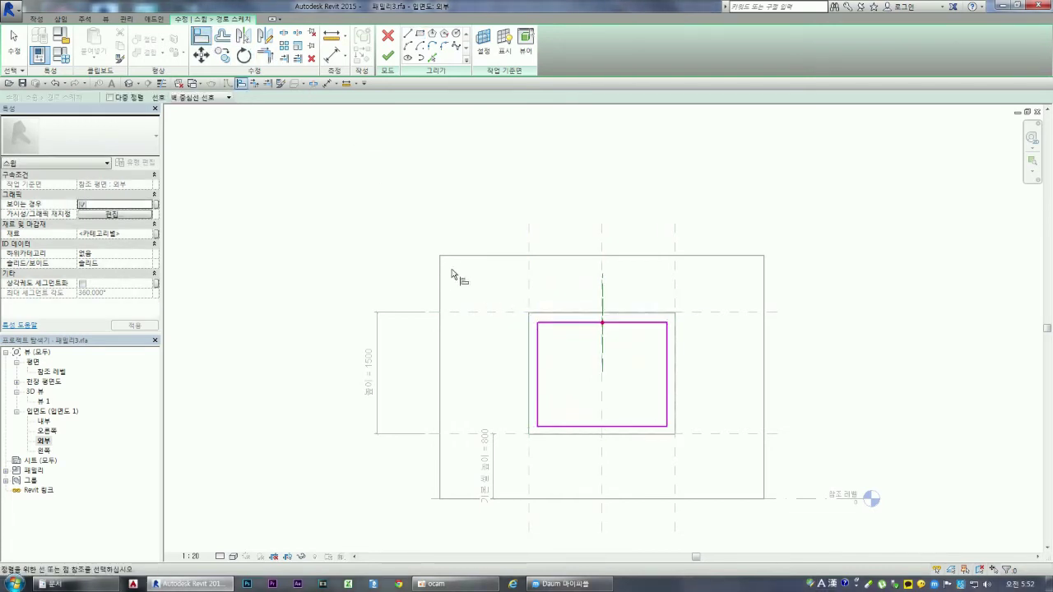
{"action": "left_click", "coordinate": [529, 376]}
{"action": "left_click", "coordinate": [537, 379]}
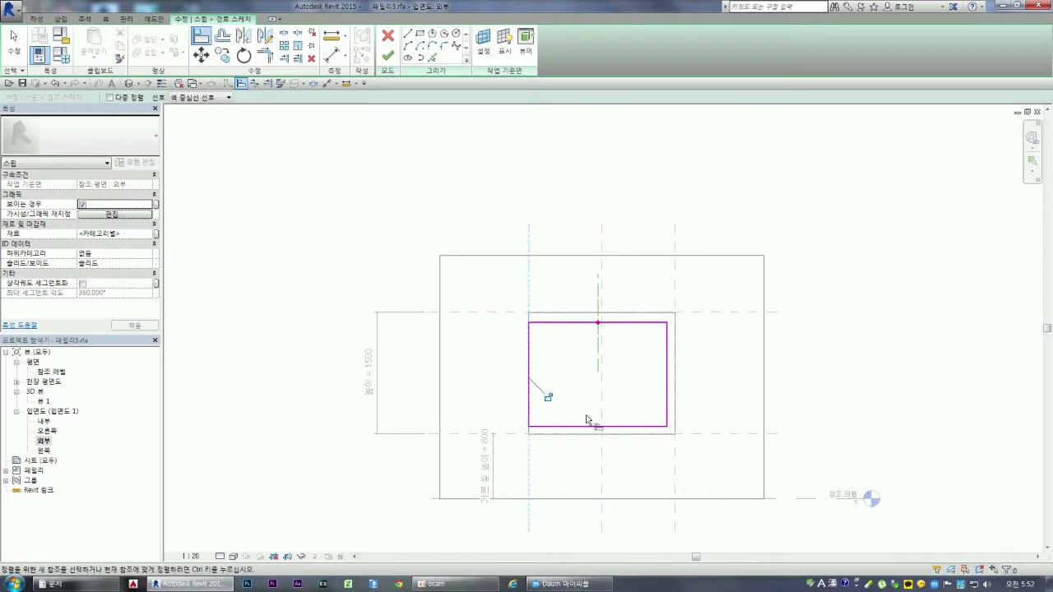
{"action": "left_click", "coordinate": [583, 313]}
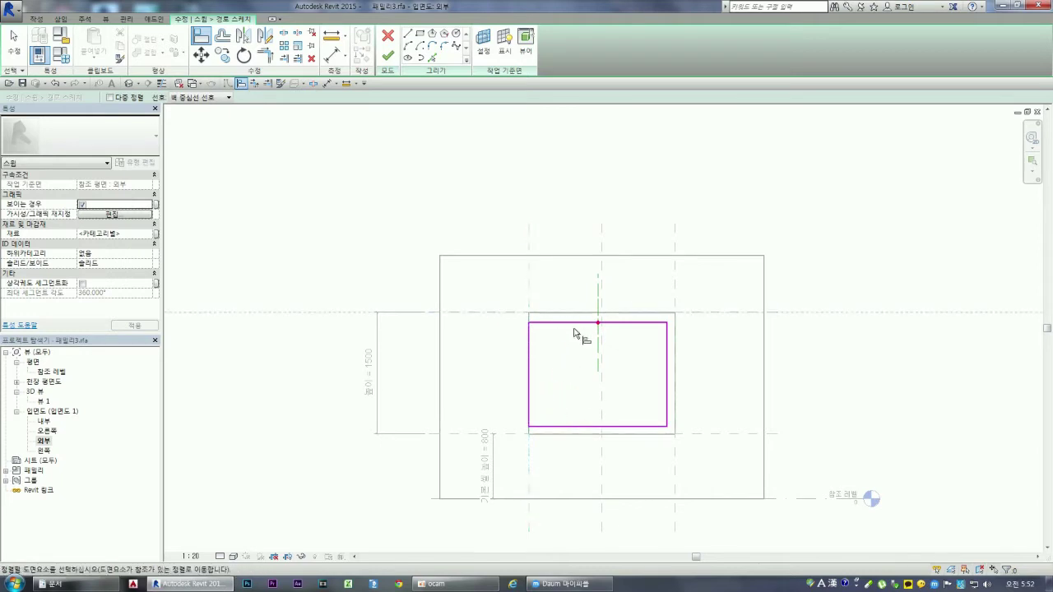
{"action": "left_click", "coordinate": [577, 323]}
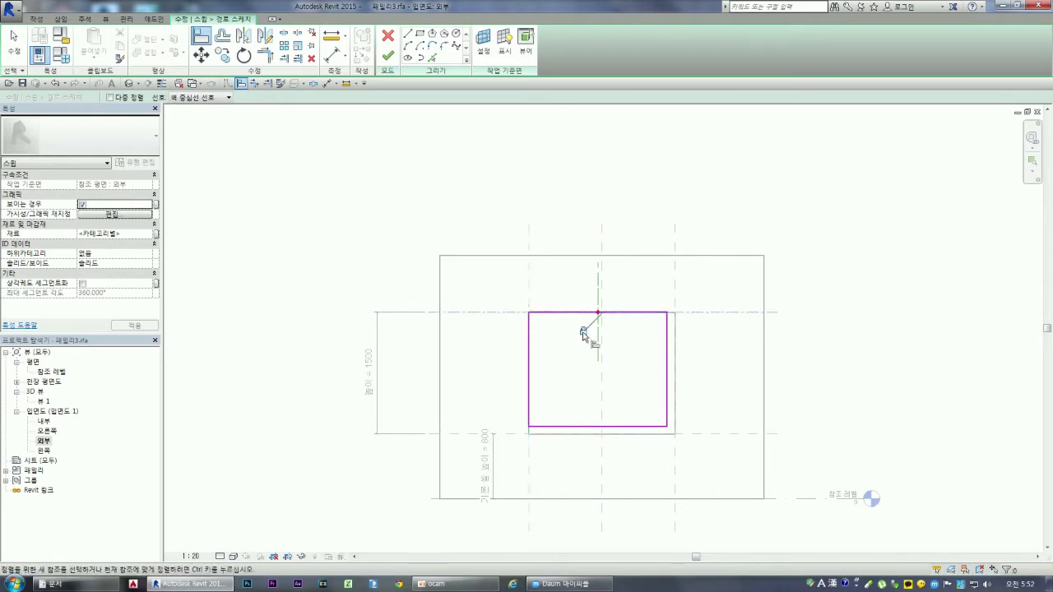
{"action": "left_click", "coordinate": [676, 363]}
{"action": "left_click", "coordinate": [666, 367]}
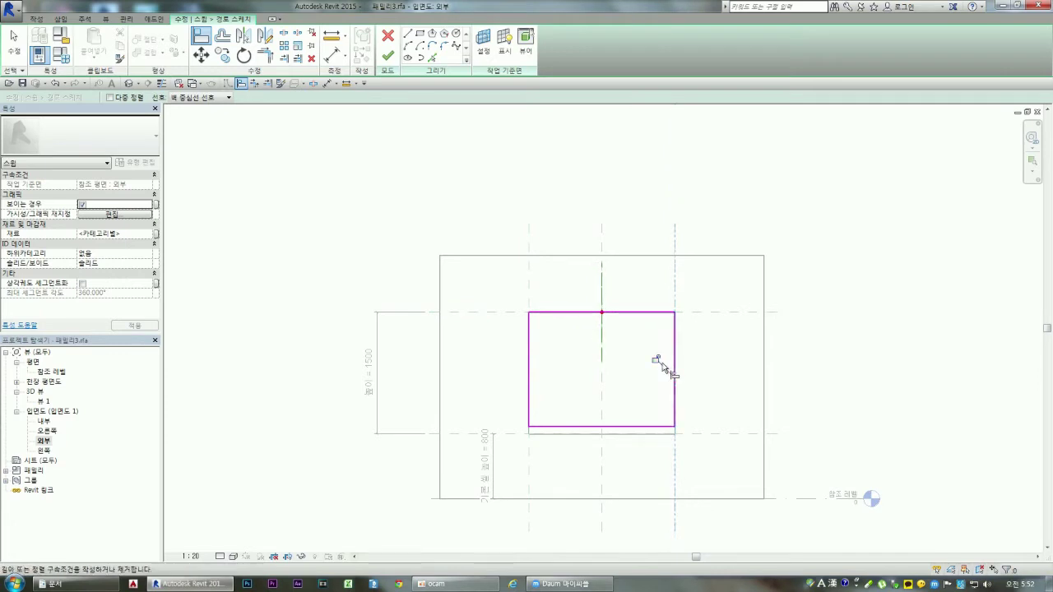
{"action": "left_click", "coordinate": [630, 433]}
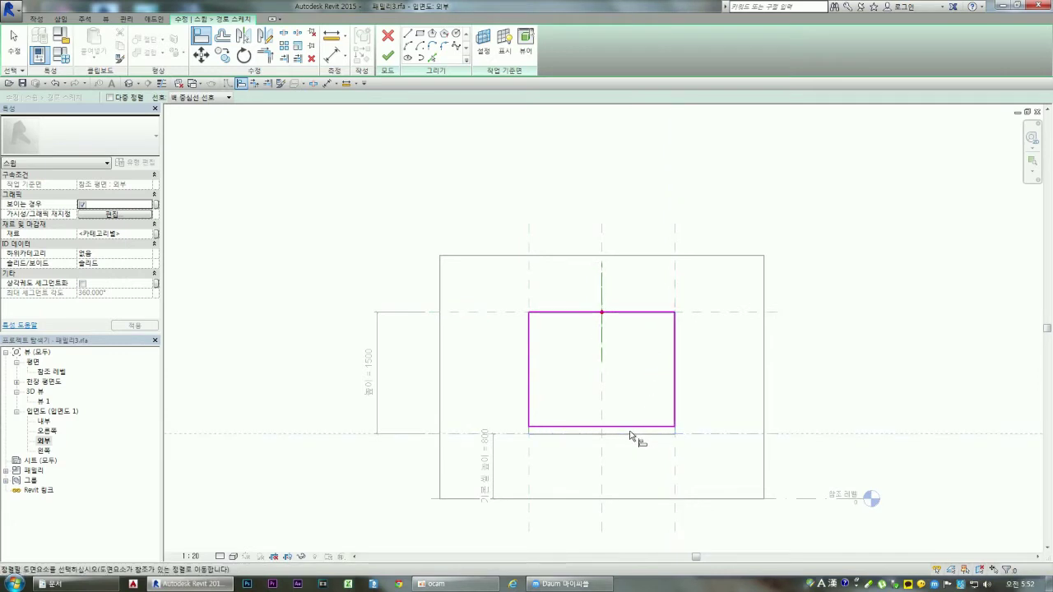
{"action": "left_click", "coordinate": [629, 428]}
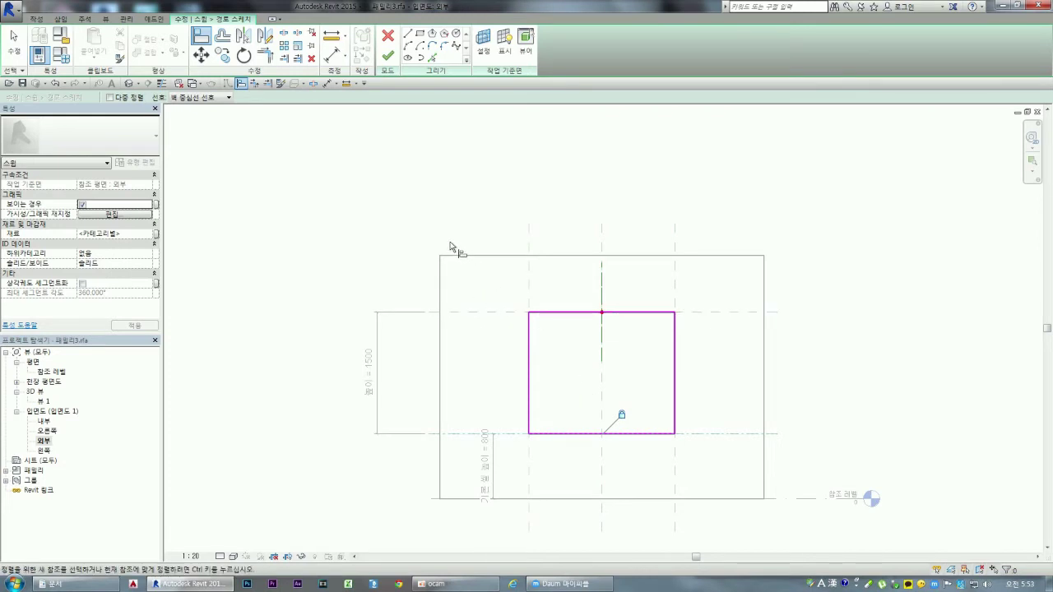
{"action": "left_click", "coordinate": [388, 57]}
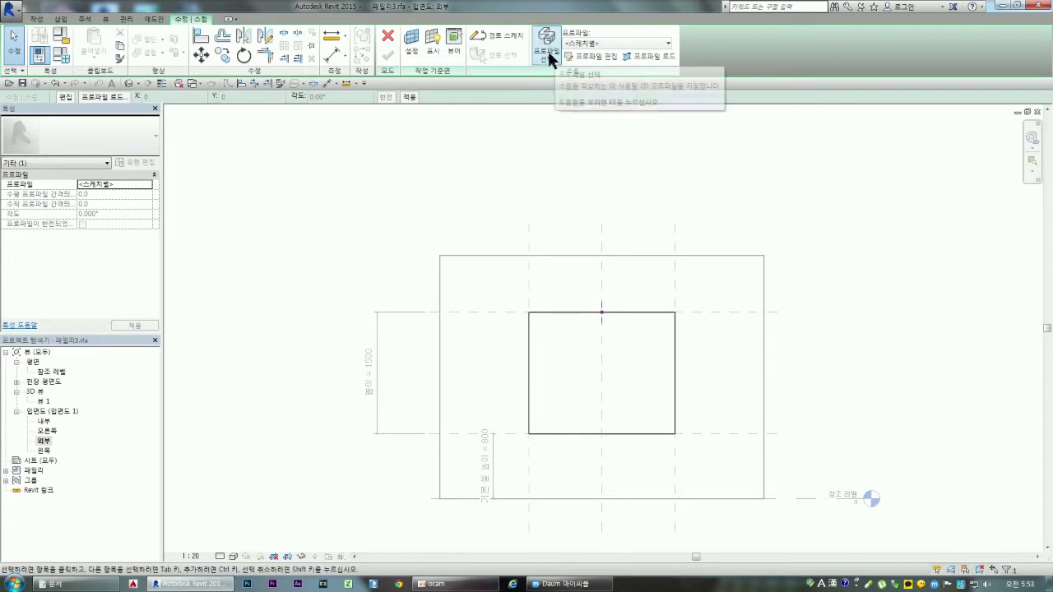
- Edit the sweep profile in the 오른쪽 elevation and begin a reference plane
{"action": "left_click", "coordinate": [591, 57]}
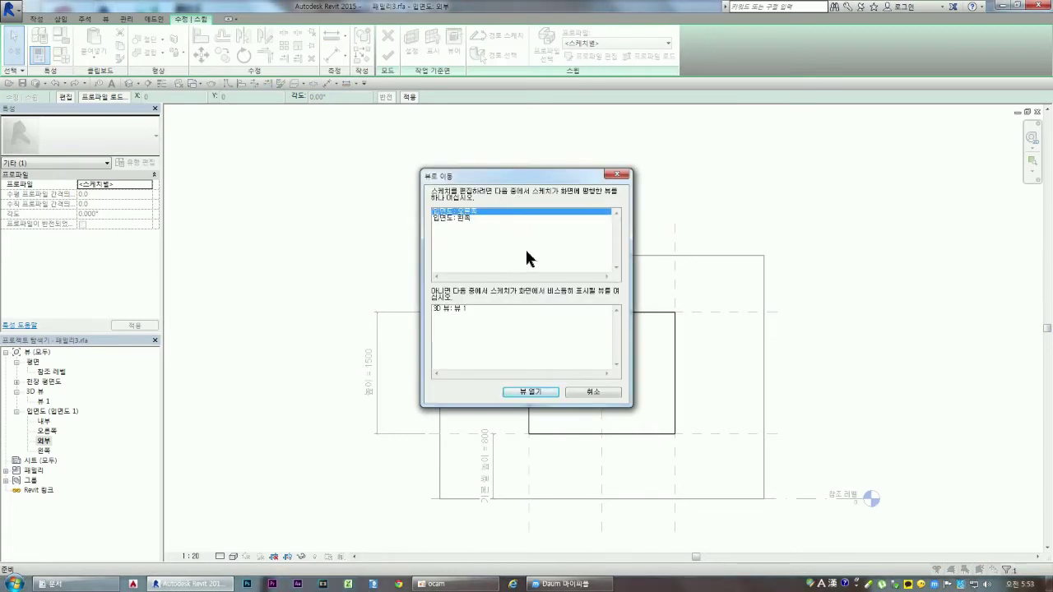
{"action": "left_click", "coordinate": [530, 393]}
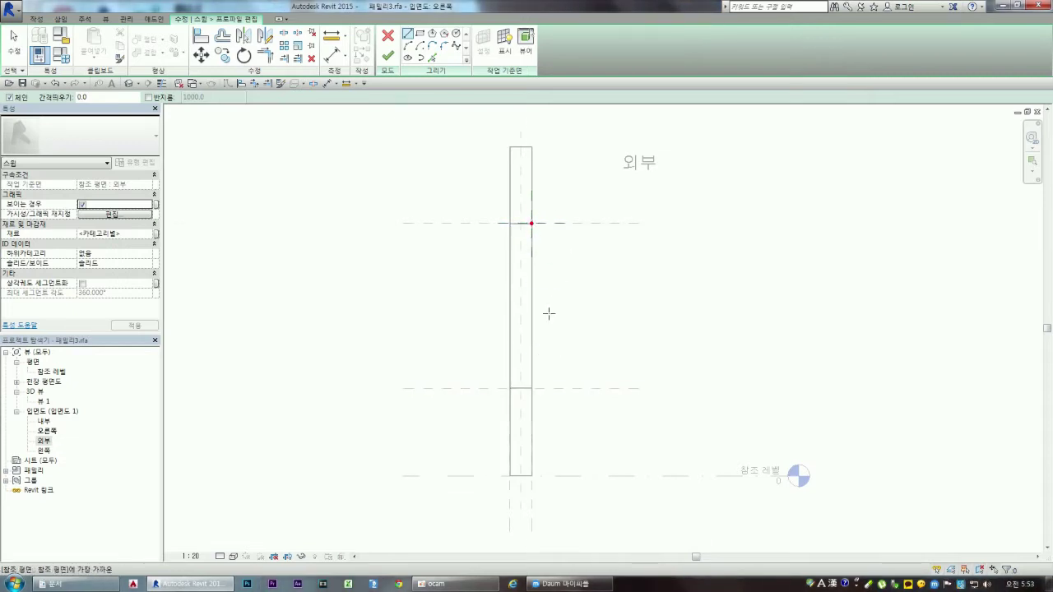
{"action": "left_click", "coordinate": [541, 223]}
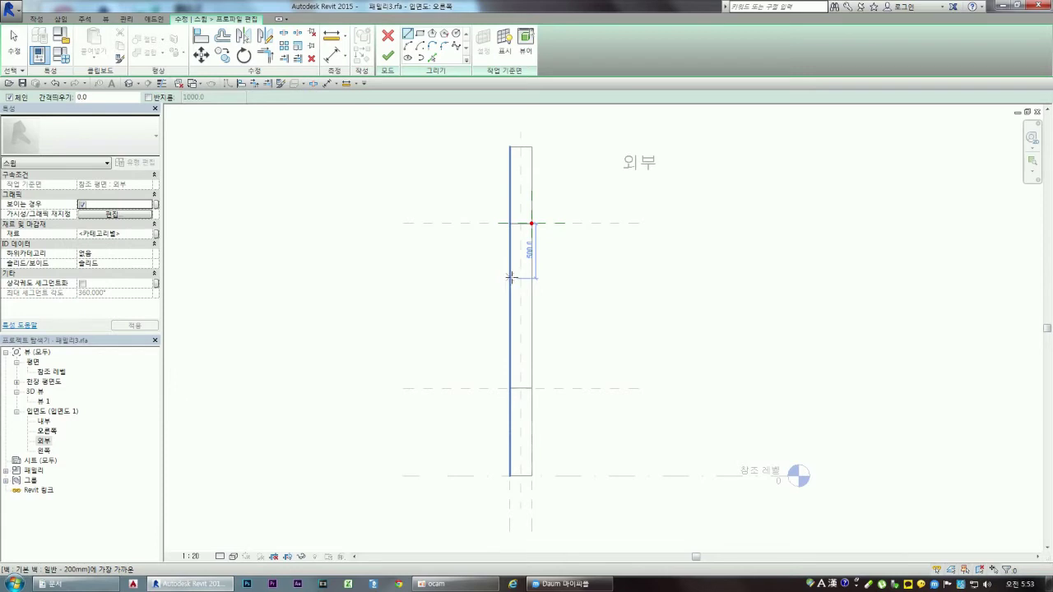
{"action": "key", "text": "Escape"}
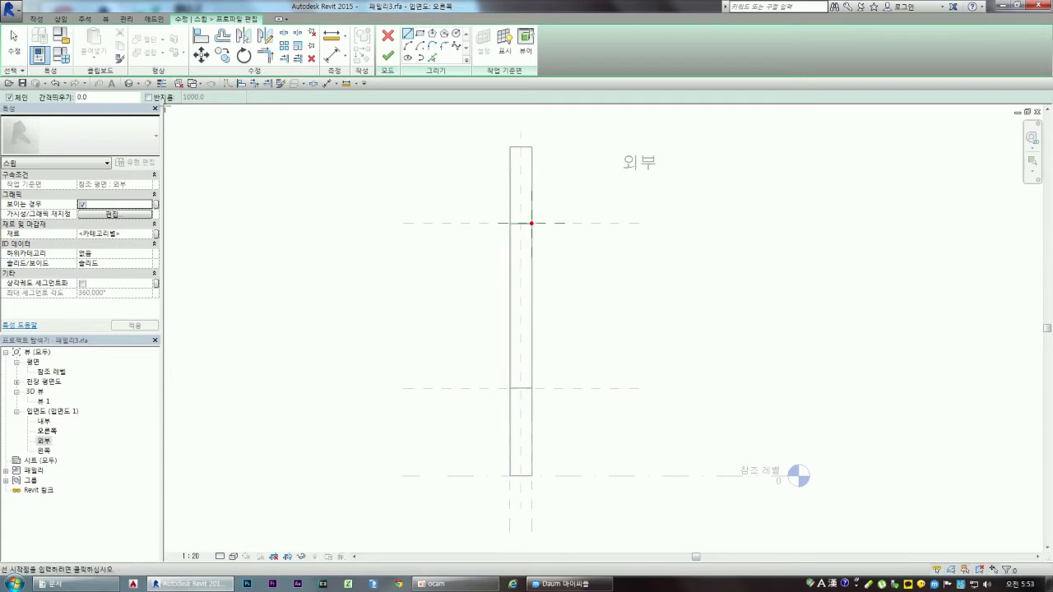
{"action": "left_click", "coordinate": [37, 18]}
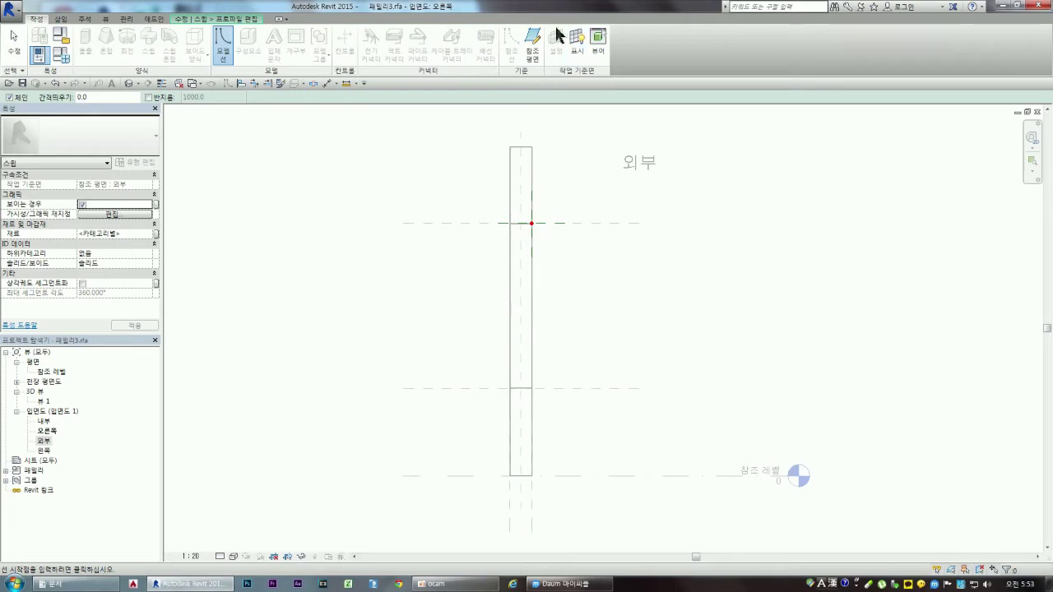
{"action": "left_click", "coordinate": [533, 45]}
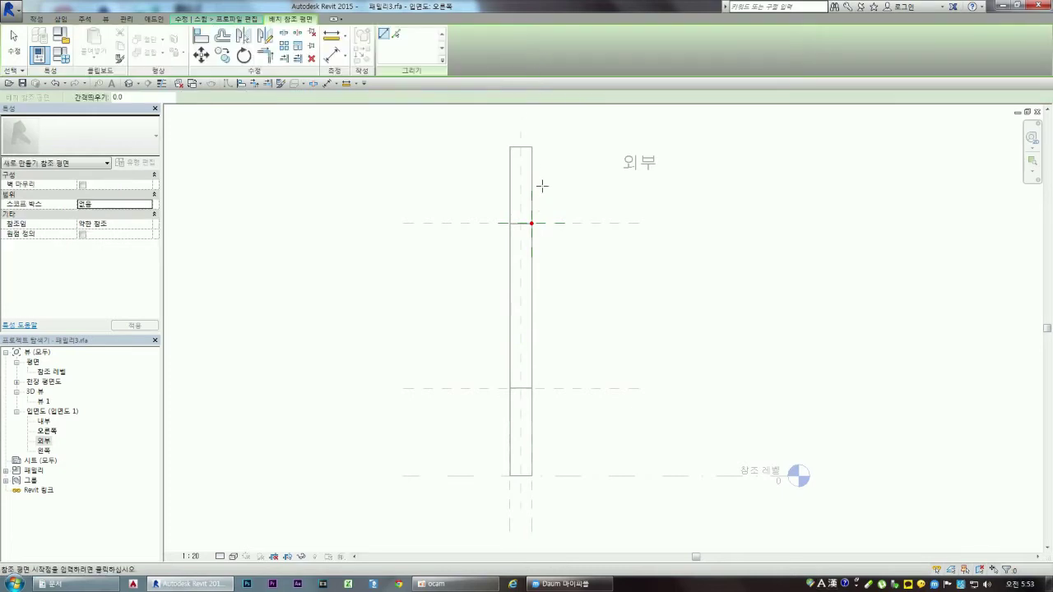
- Pick the wall line to place a reference plane 50 inside the wall face
{"action": "left_click", "coordinate": [398, 40]}
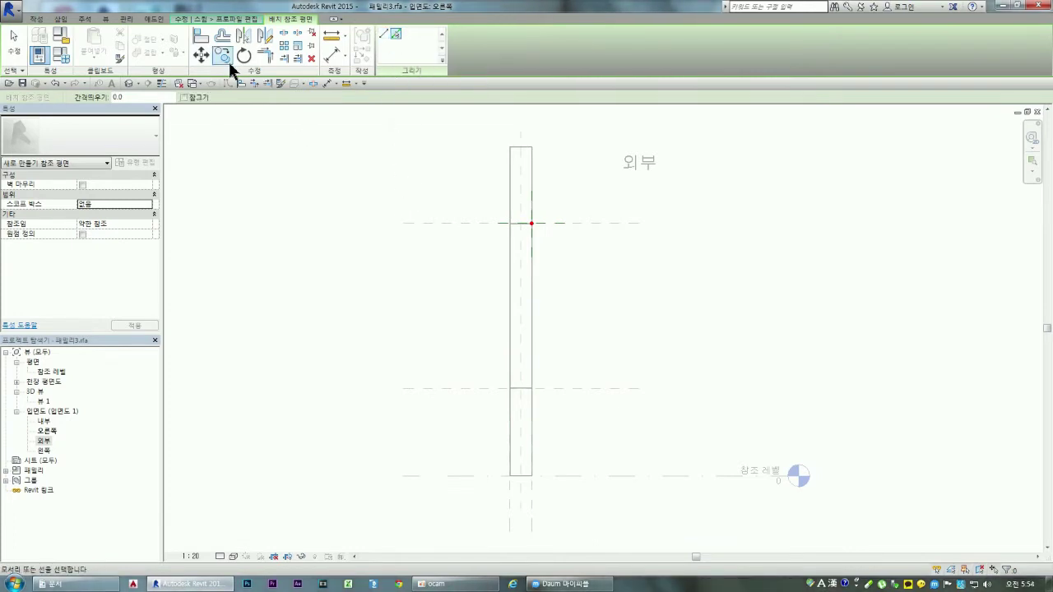
{"action": "double_click", "coordinate": [133, 97]}
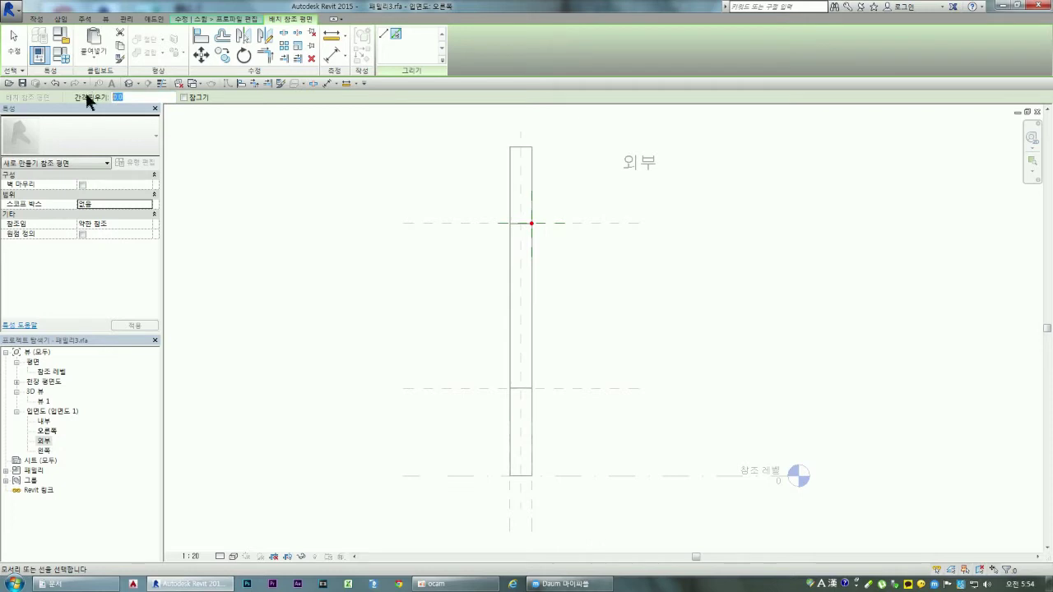
{"action": "type", "text": "50"}
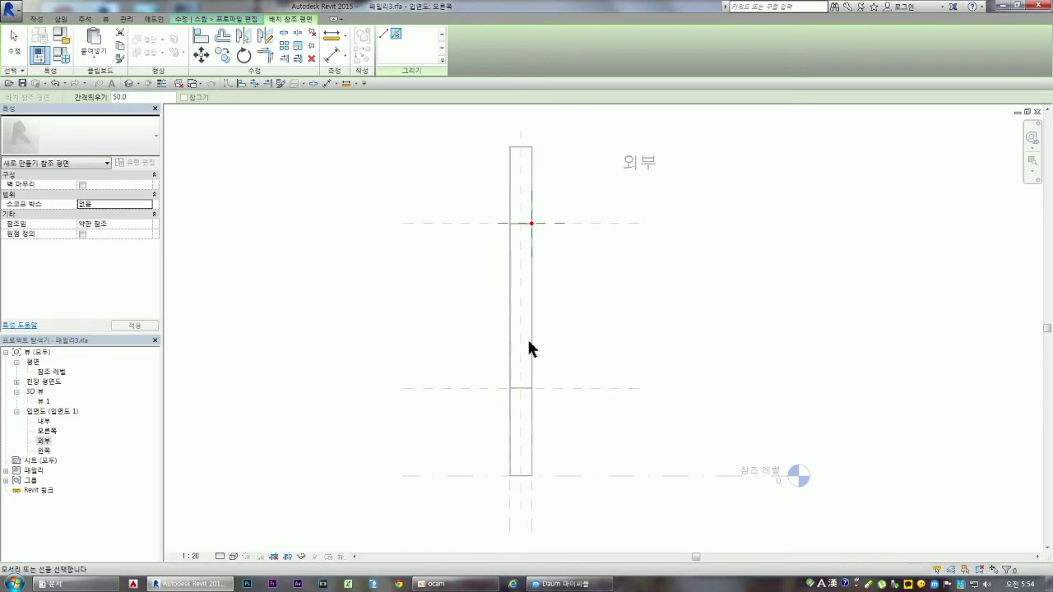
{"action": "scroll", "coordinate": [505, 354], "scroll_direction": "up", "scroll_amount": 3}
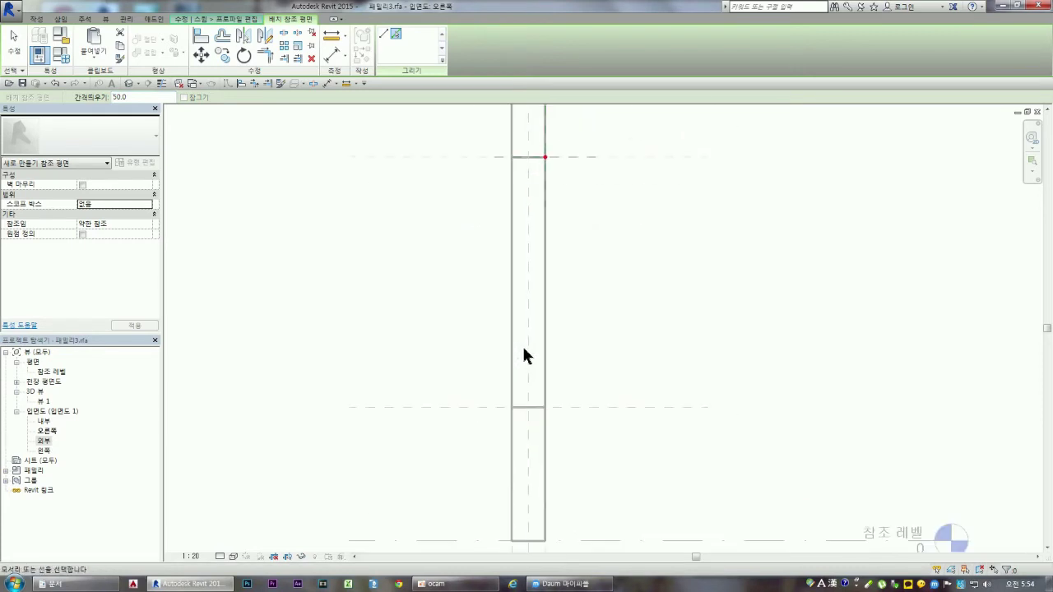
{"action": "left_click", "coordinate": [508, 352]}
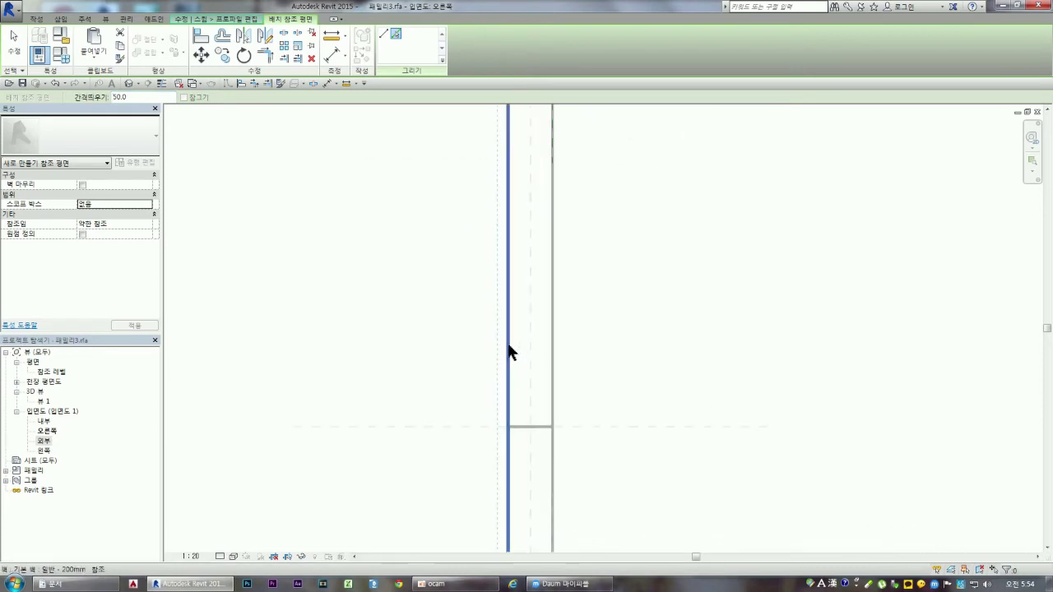
{"action": "left_click", "coordinate": [554, 362]}
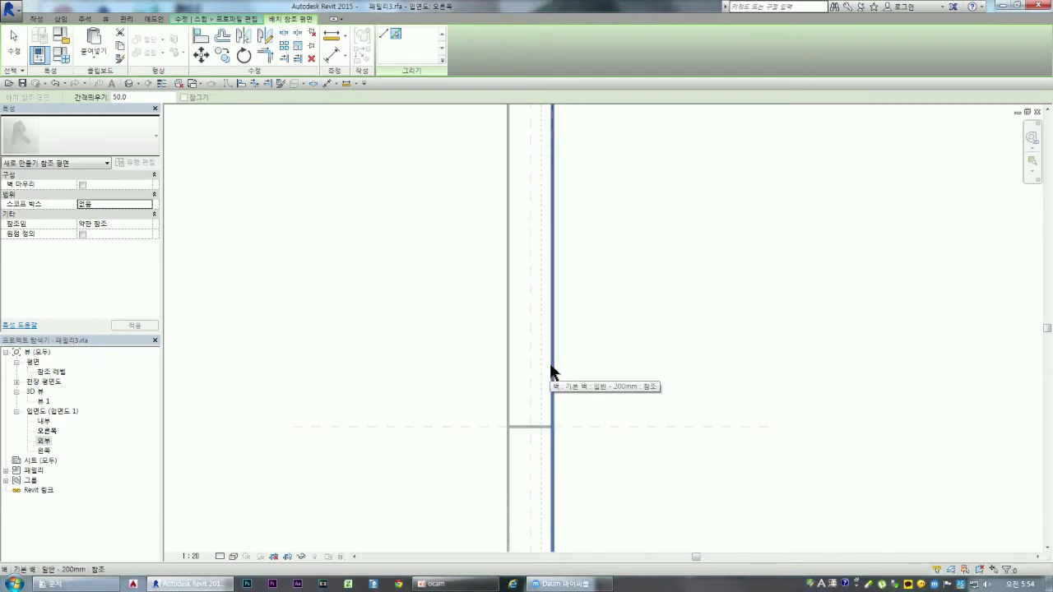
{"action": "left_click", "coordinate": [551, 371]}
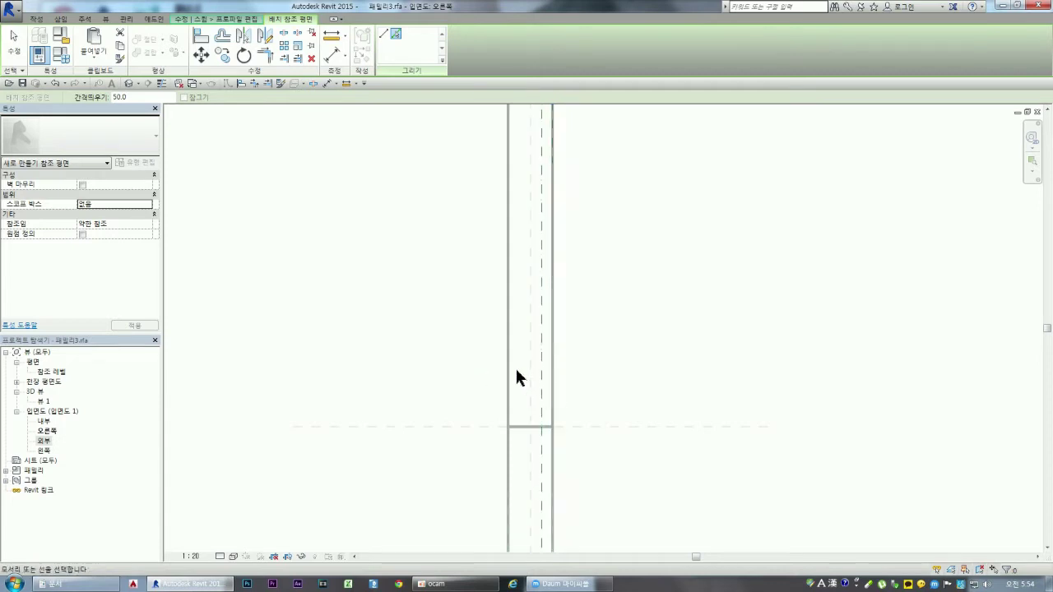
{"action": "key", "text": "Escape"}
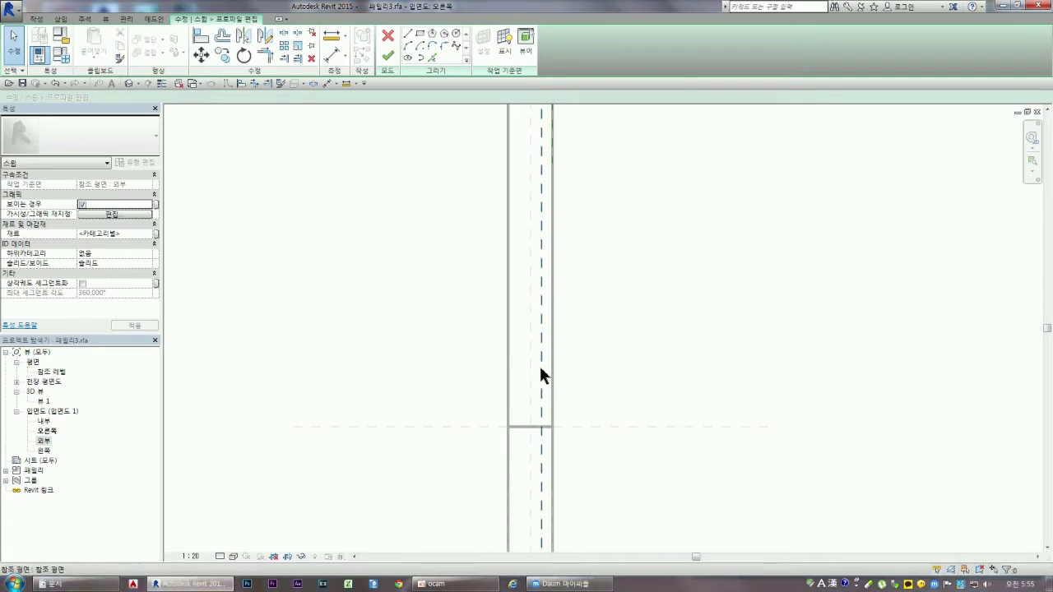
- Name the new reference plane 사시 in Properties
{"action": "left_click", "coordinate": [540, 372]}
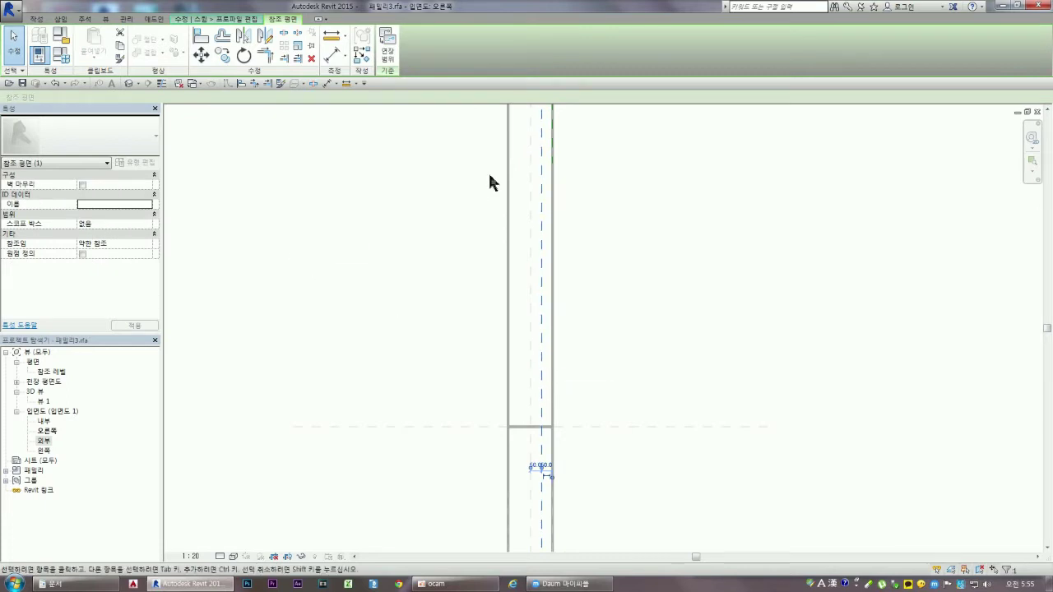
{"action": "left_click", "coordinate": [111, 205]}
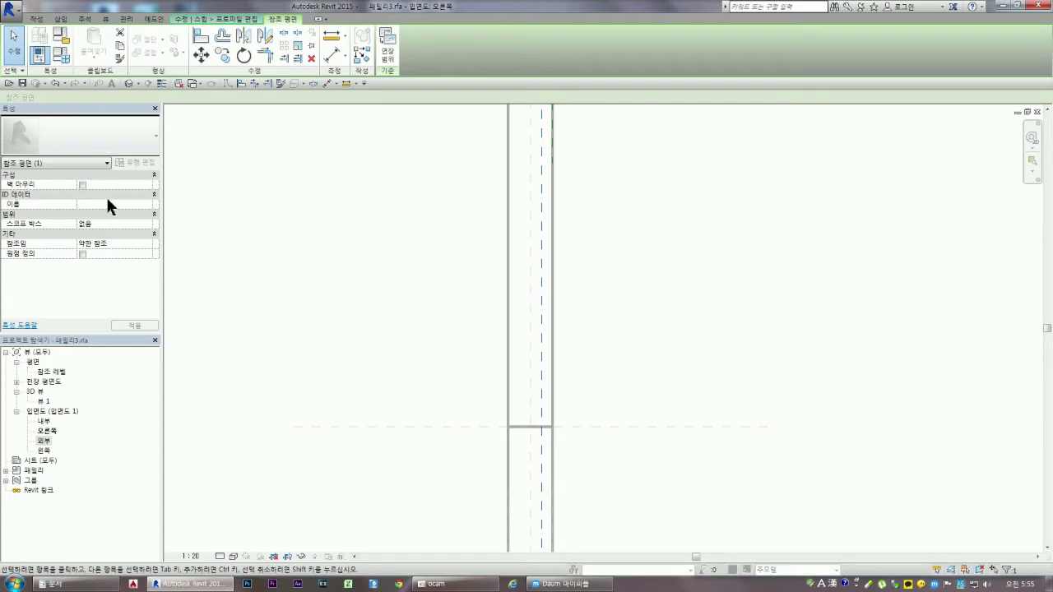
{"action": "type", "text": "센터"}
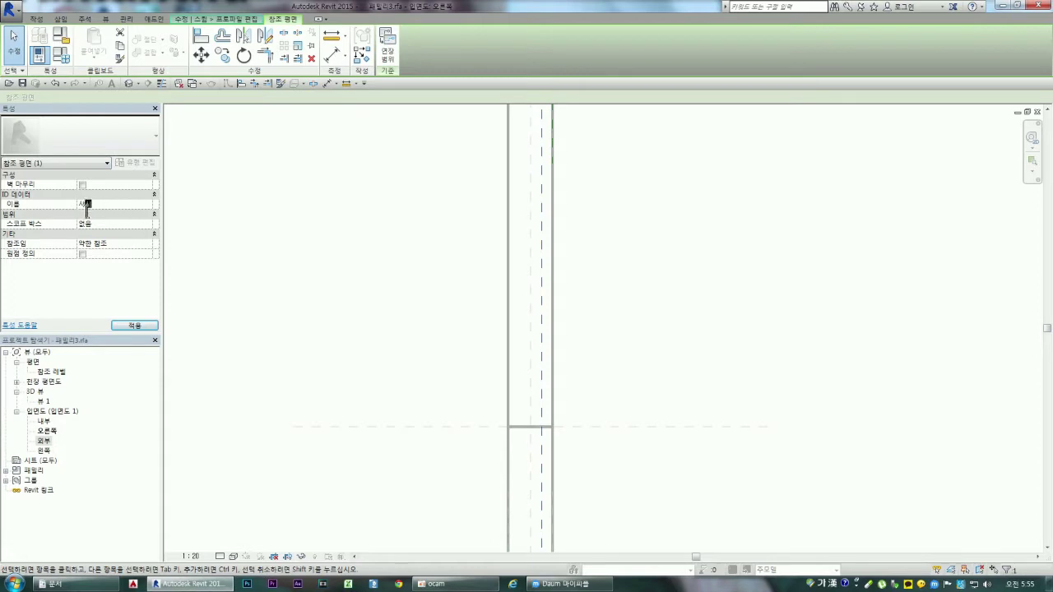
{"action": "left_click", "coordinate": [136, 326]}
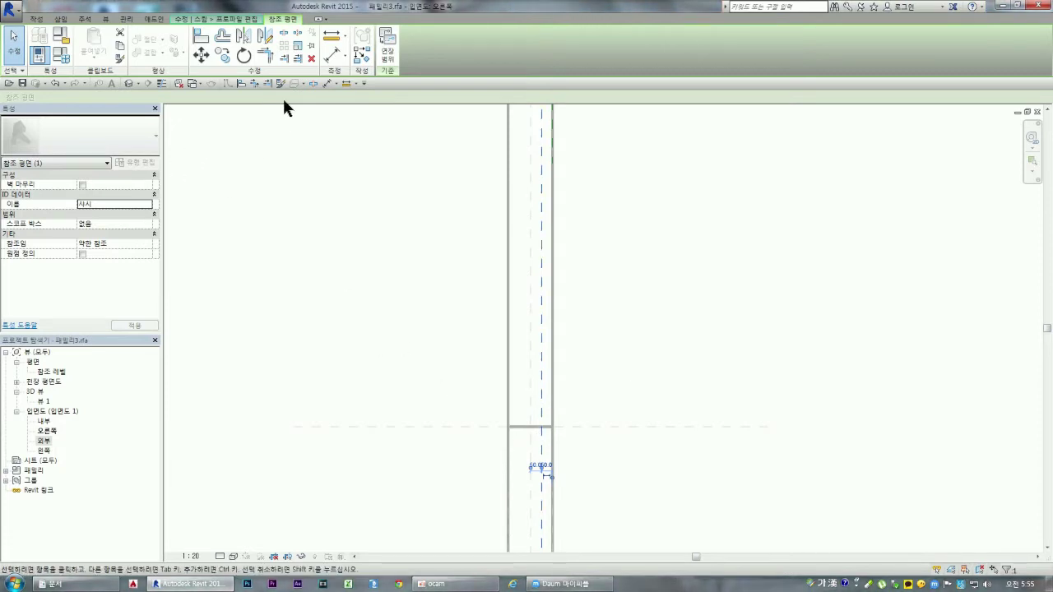
- Add a 50 aligned dimension between the wall face and the 사시 plane
{"action": "left_click", "coordinate": [334, 56]}
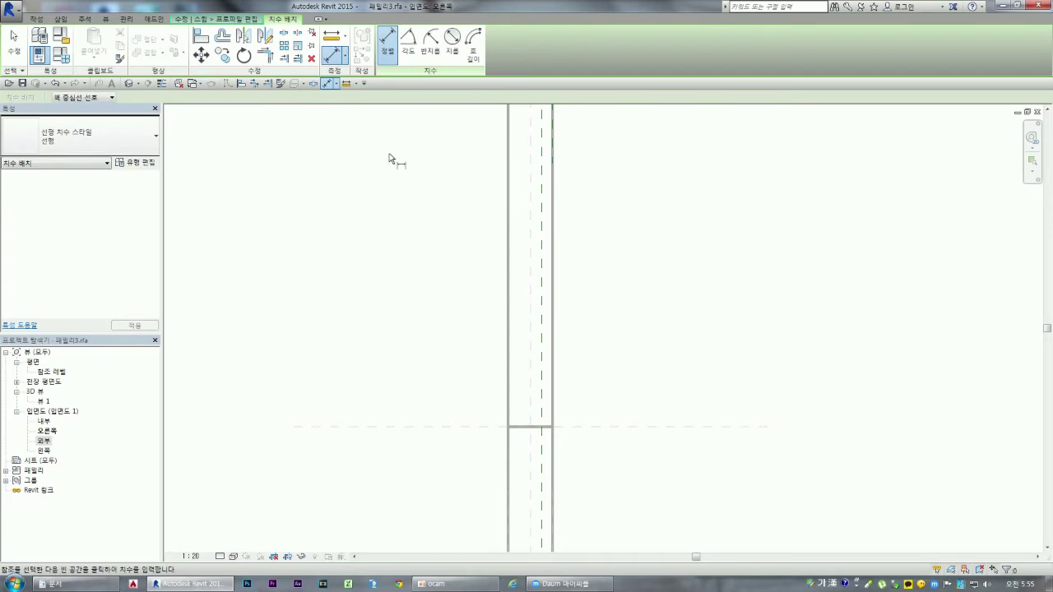
{"action": "left_click", "coordinate": [553, 302]}
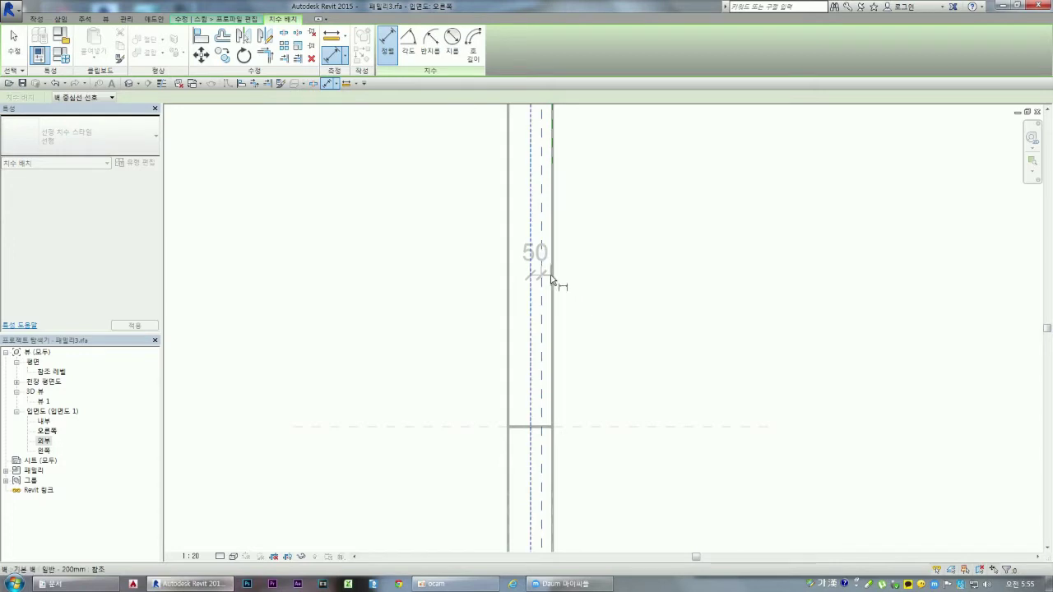
{"action": "key", "text": "Escape"}
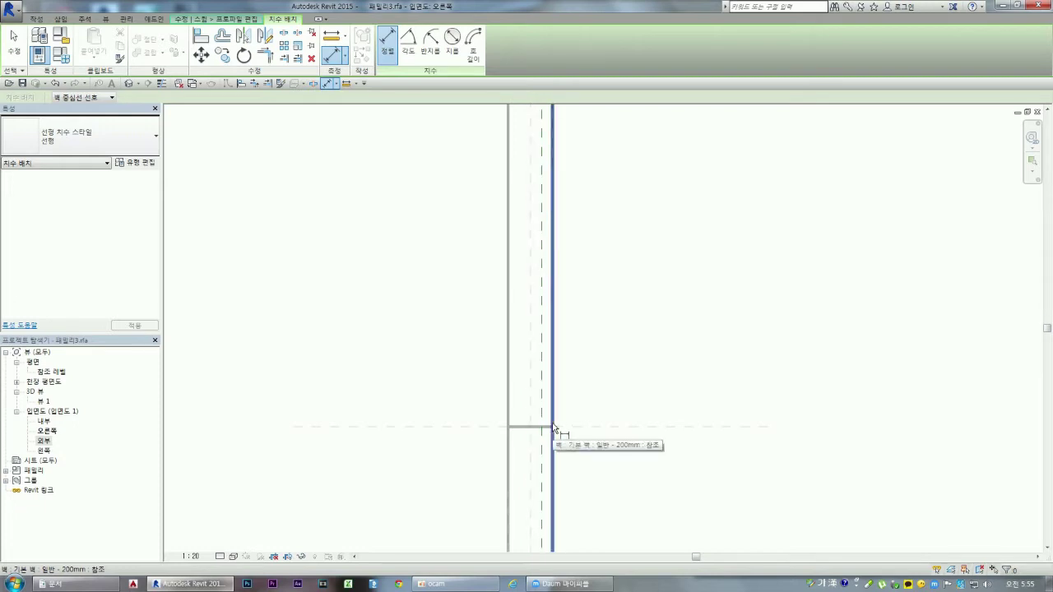
{"action": "left_click", "coordinate": [553, 429]}
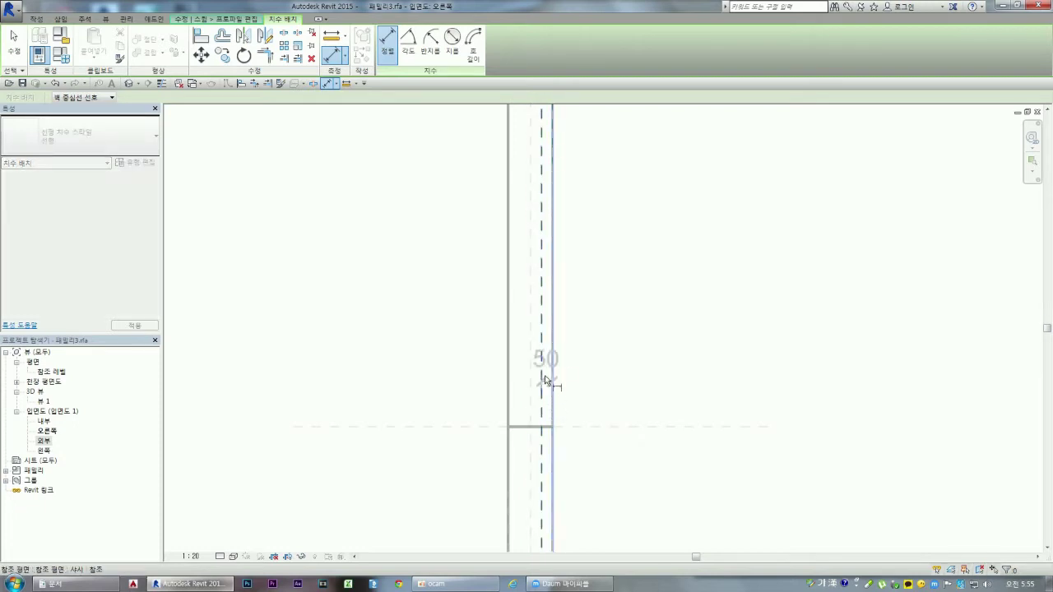
{"action": "left_click", "coordinate": [582, 313]}
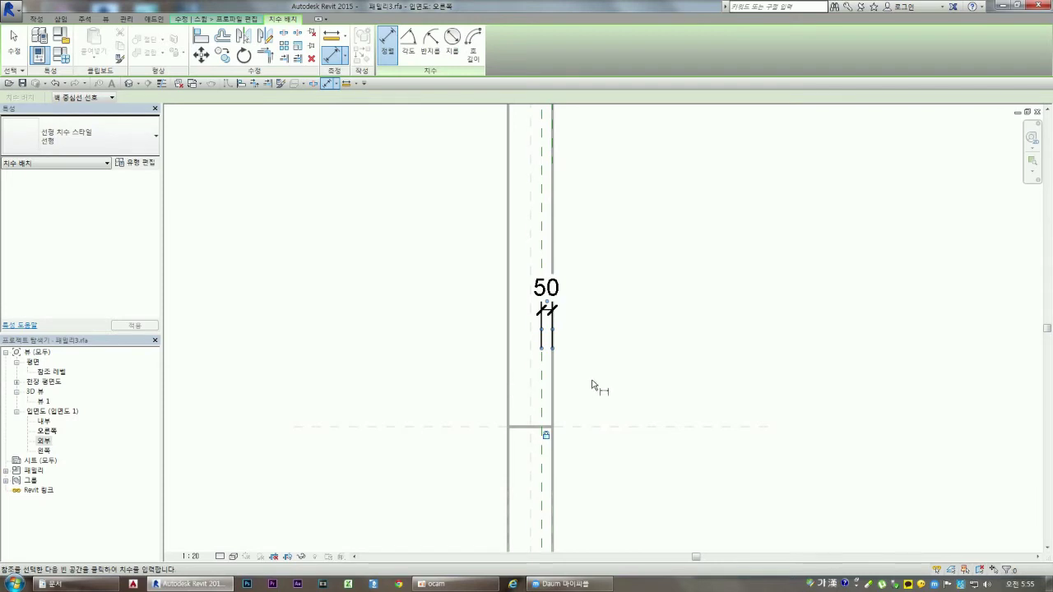
{"action": "key", "text": "Escape"}
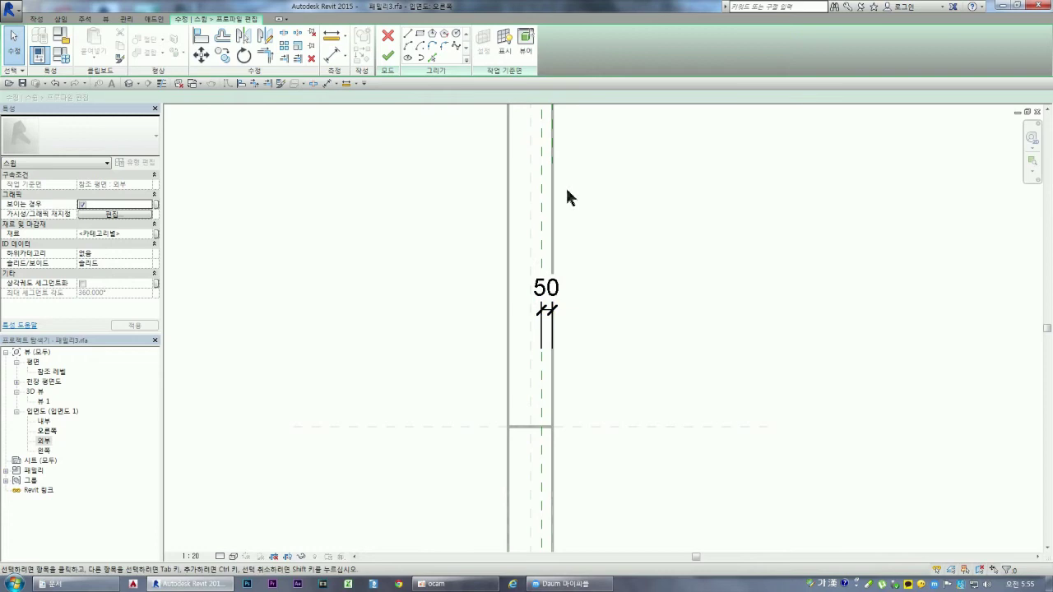
{"action": "scroll", "coordinate": [501, 303], "scroll_direction": "up", "scroll_amount": 2}
{"action": "scroll", "coordinate": [500, 303], "scroll_direction": "down", "scroll_amount": 3}
{"action": "scroll", "coordinate": [498, 289], "scroll_direction": "up", "scroll_amount": 1}
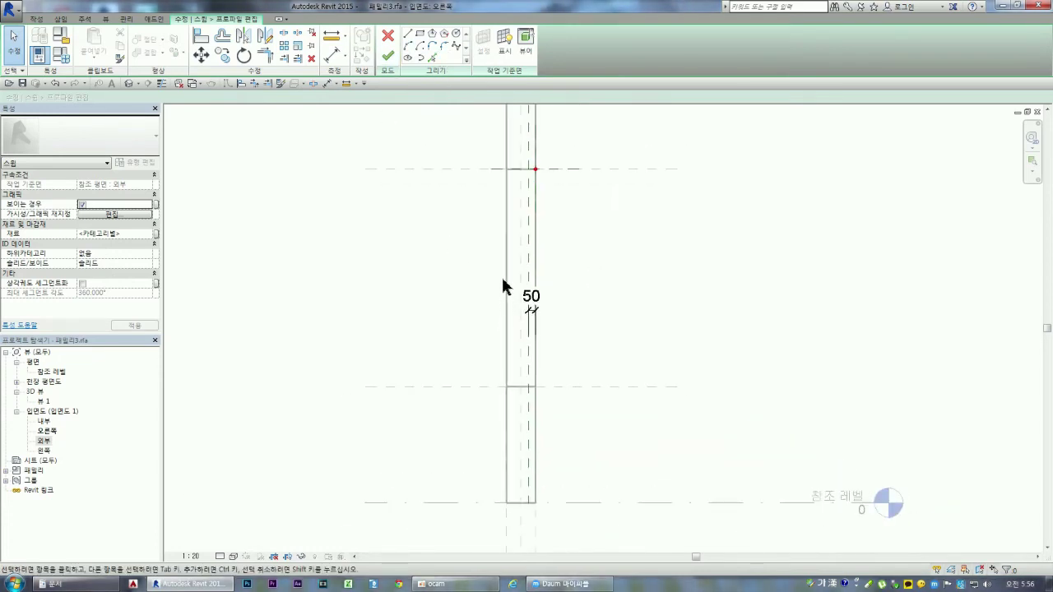
{"action": "scroll", "coordinate": [501, 279], "scroll_direction": "up", "scroll_amount": 1}
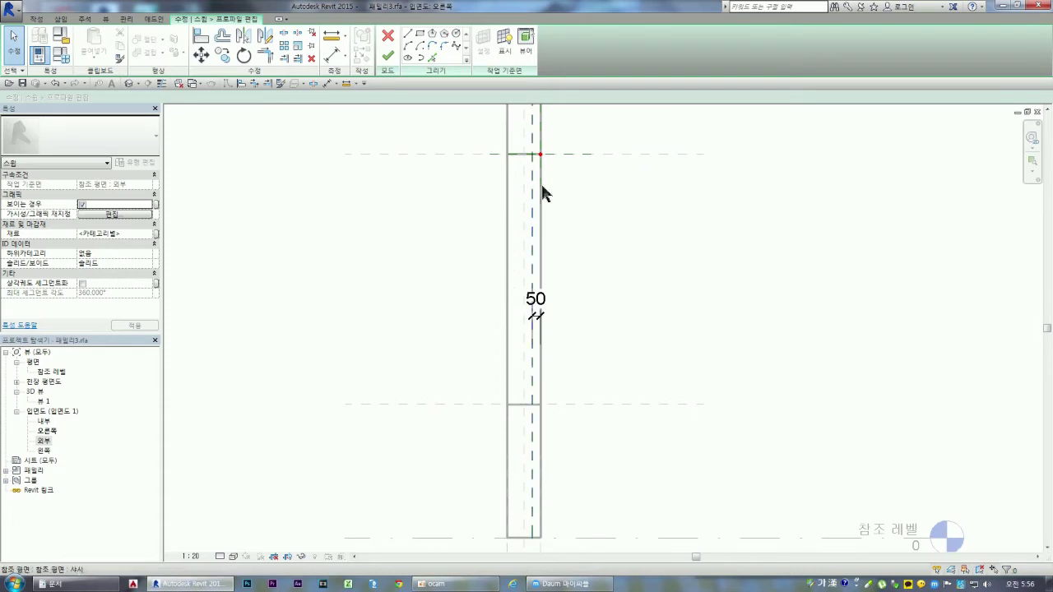
{"action": "scroll", "coordinate": [521, 161], "scroll_direction": "up", "scroll_amount": 1}
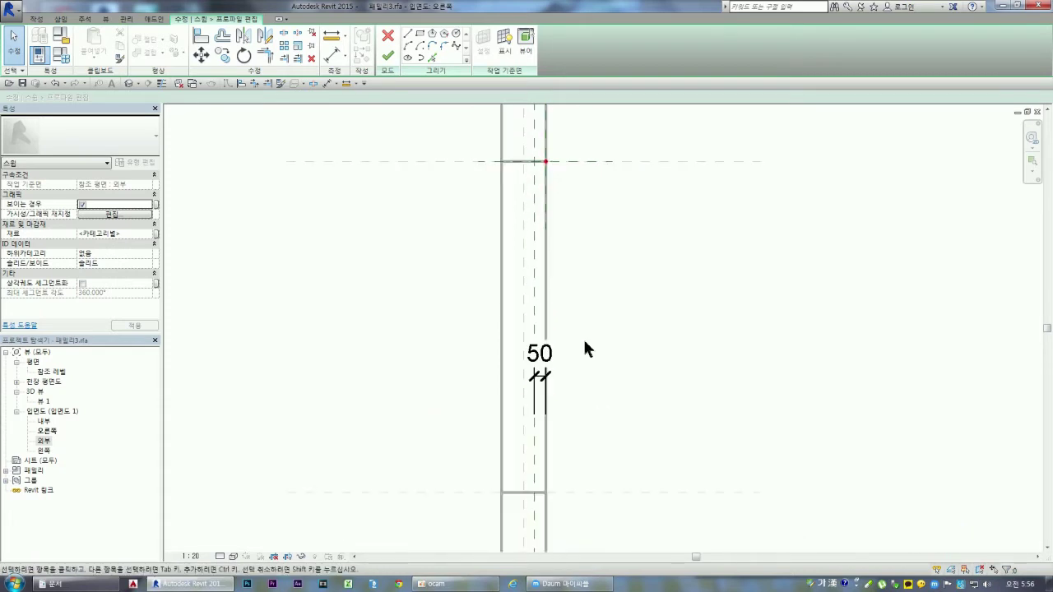
{"action": "scroll", "coordinate": [581, 331], "scroll_direction": "up", "scroll_amount": 1}
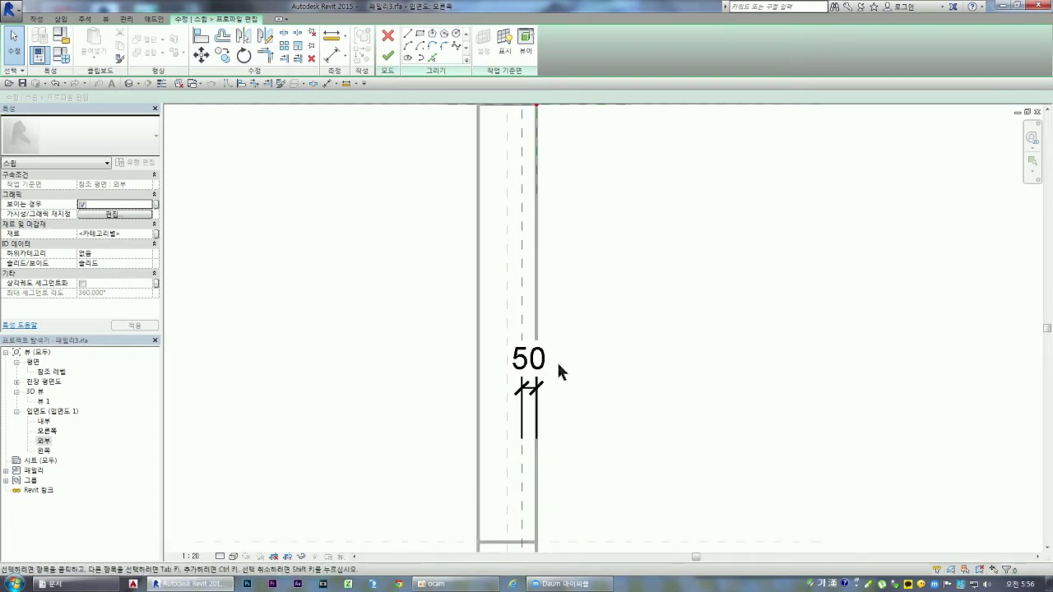
- Sketch the profile's top edge, right edge and lower horizontal edge as chained lines
{"action": "left_click", "coordinate": [408, 37]}
{"action": "scroll", "coordinate": [487, 342], "scroll_direction": "down", "scroll_amount": 1}
{"action": "scroll", "coordinate": [520, 186], "scroll_direction": "up", "scroll_amount": 1}
{"action": "scroll", "coordinate": [545, 186], "scroll_direction": "up", "scroll_amount": 1}
{"action": "scroll", "coordinate": [518, 202], "scroll_direction": "up", "scroll_amount": 1}
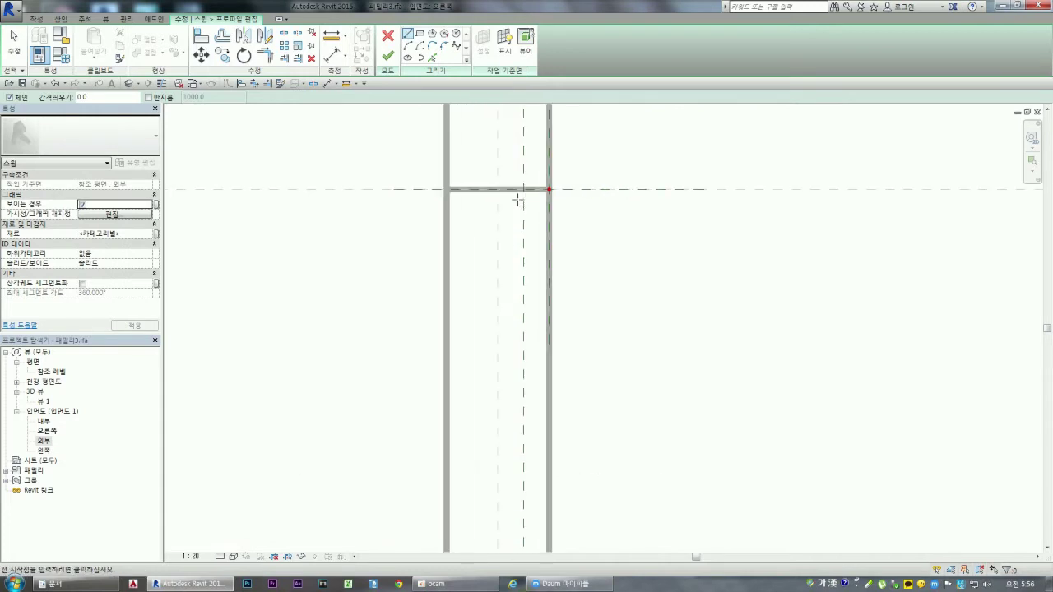
{"action": "scroll", "coordinate": [518, 201], "scroll_direction": "up", "scroll_amount": 1}
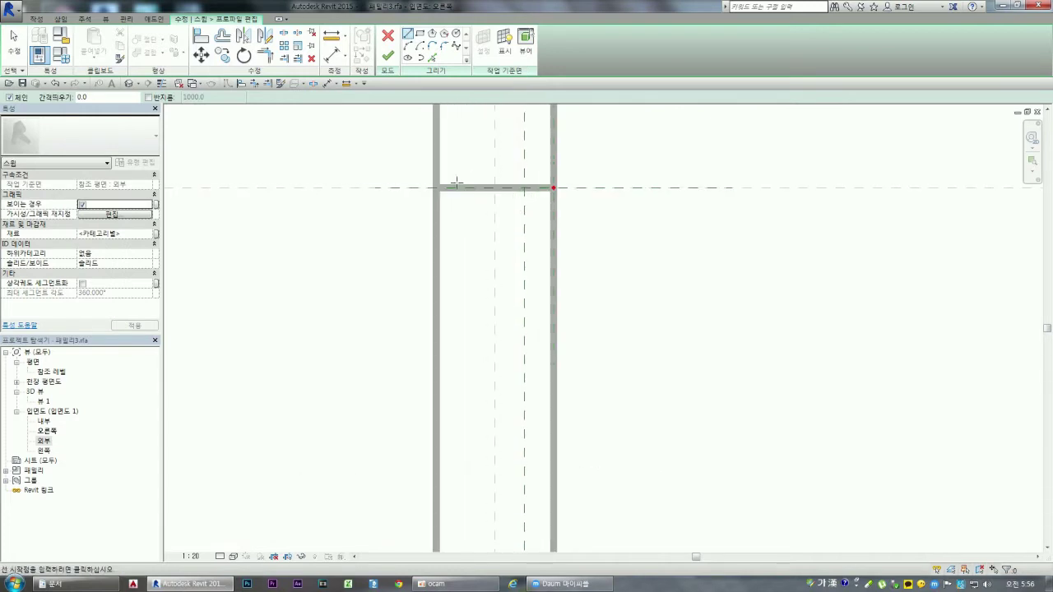
{"action": "scroll", "coordinate": [494, 215], "scroll_direction": "down", "scroll_amount": 2}
{"action": "scroll", "coordinate": [492, 230], "scroll_direction": "down", "scroll_amount": 1}
{"action": "scroll", "coordinate": [490, 238], "scroll_direction": "down", "scroll_amount": 1}
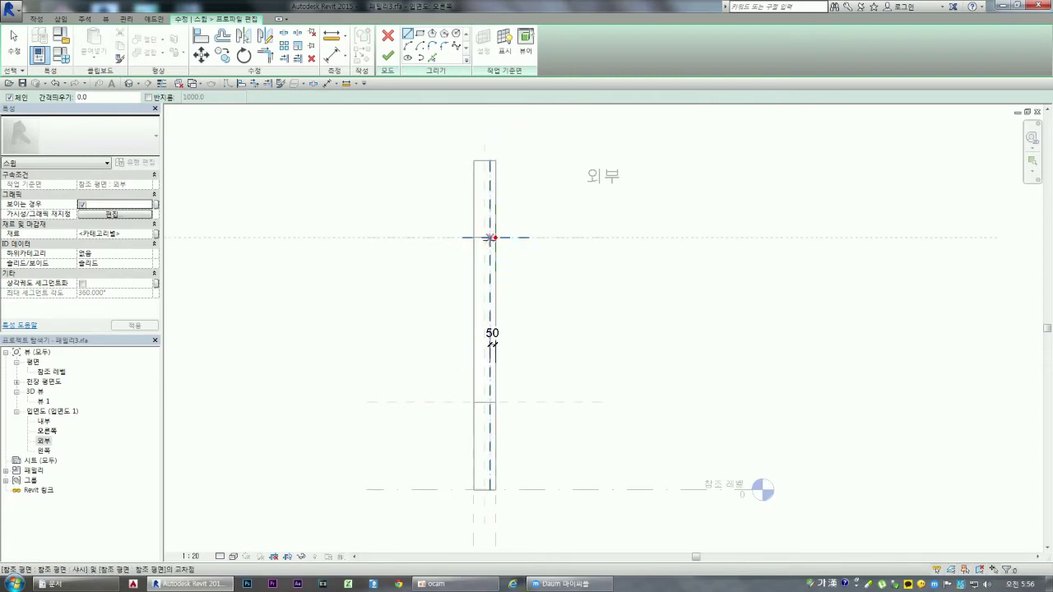
{"action": "scroll", "coordinate": [492, 238], "scroll_direction": "up", "scroll_amount": 1}
{"action": "scroll", "coordinate": [518, 236], "scroll_direction": "up", "scroll_amount": 2}
{"action": "scroll", "coordinate": [506, 242], "scroll_direction": "up", "scroll_amount": 1}
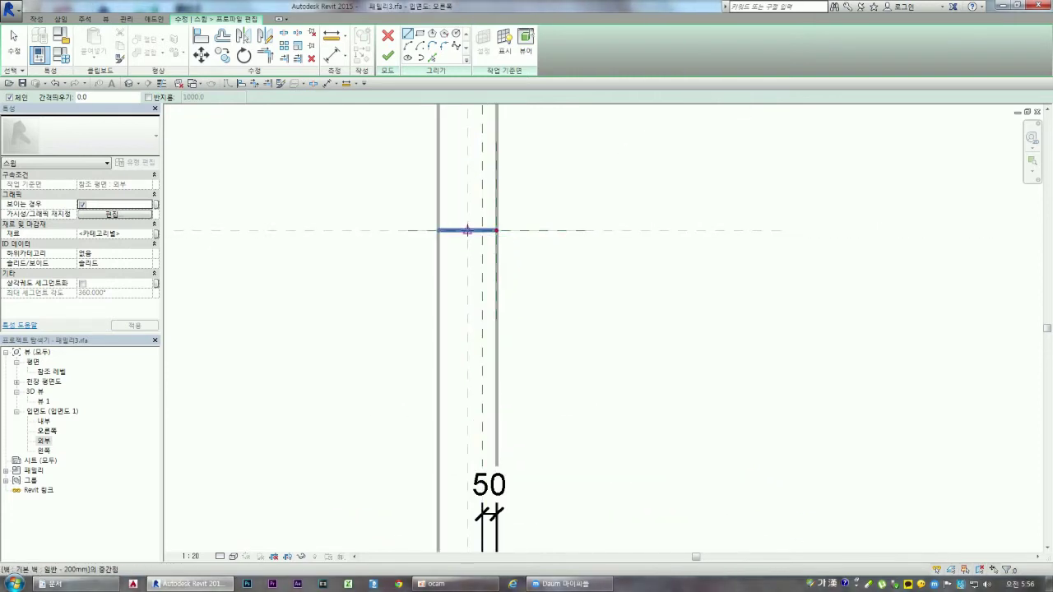
{"action": "scroll", "coordinate": [467, 230], "scroll_direction": "up", "scroll_amount": 1}
{"action": "scroll", "coordinate": [466, 225], "scroll_direction": "up", "scroll_amount": 1}
{"action": "left_click", "coordinate": [451, 213]}
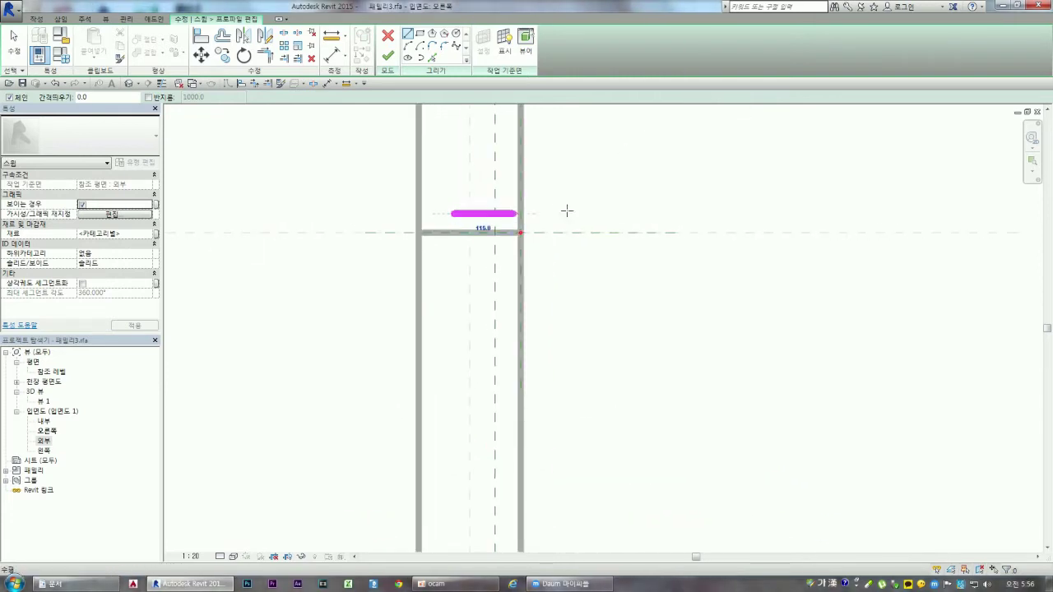
{"action": "left_click", "coordinate": [587, 213]}
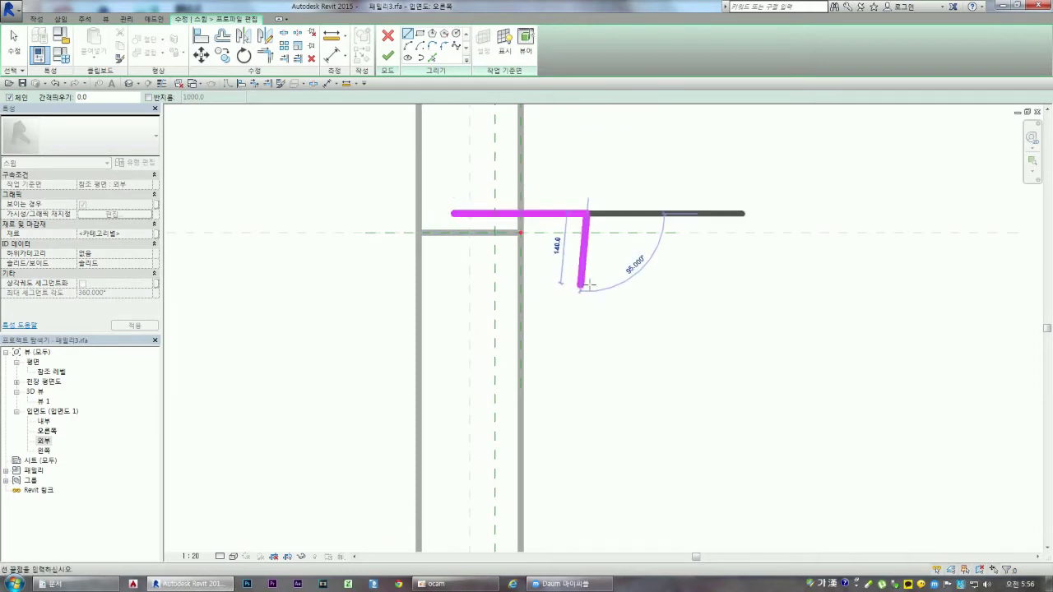
{"action": "left_click", "coordinate": [588, 283]}
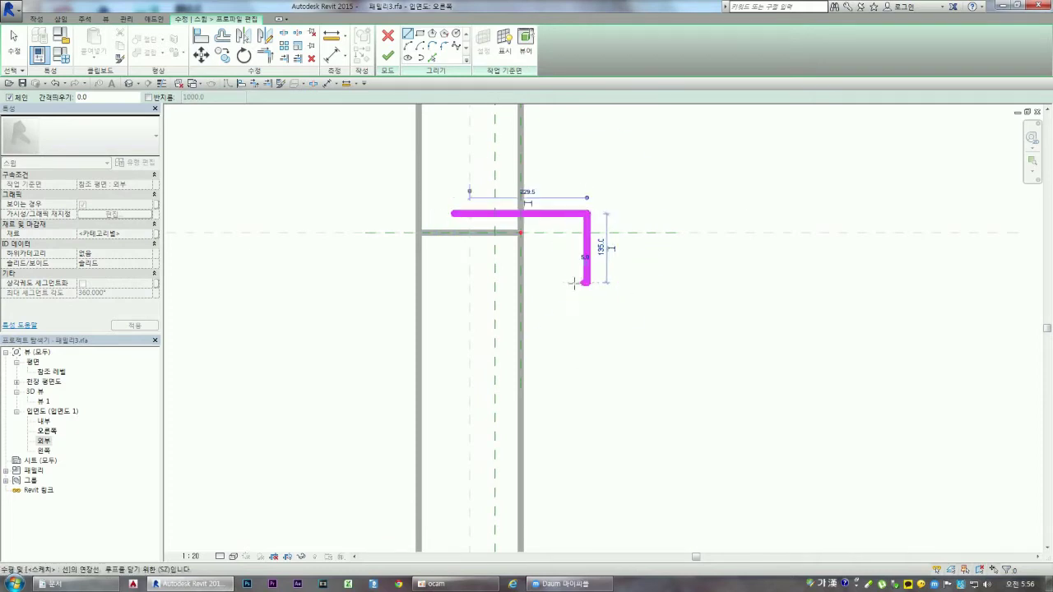
{"action": "scroll", "coordinate": [519, 283], "scroll_direction": "up", "scroll_amount": 1}
{"action": "scroll", "coordinate": [515, 284], "scroll_direction": "down", "scroll_amount": 2}
{"action": "scroll", "coordinate": [508, 285], "scroll_direction": "up", "scroll_amount": 1}
{"action": "scroll", "coordinate": [508, 285], "scroll_direction": "up", "scroll_amount": 1}
{"action": "left_click", "coordinate": [508, 285]}
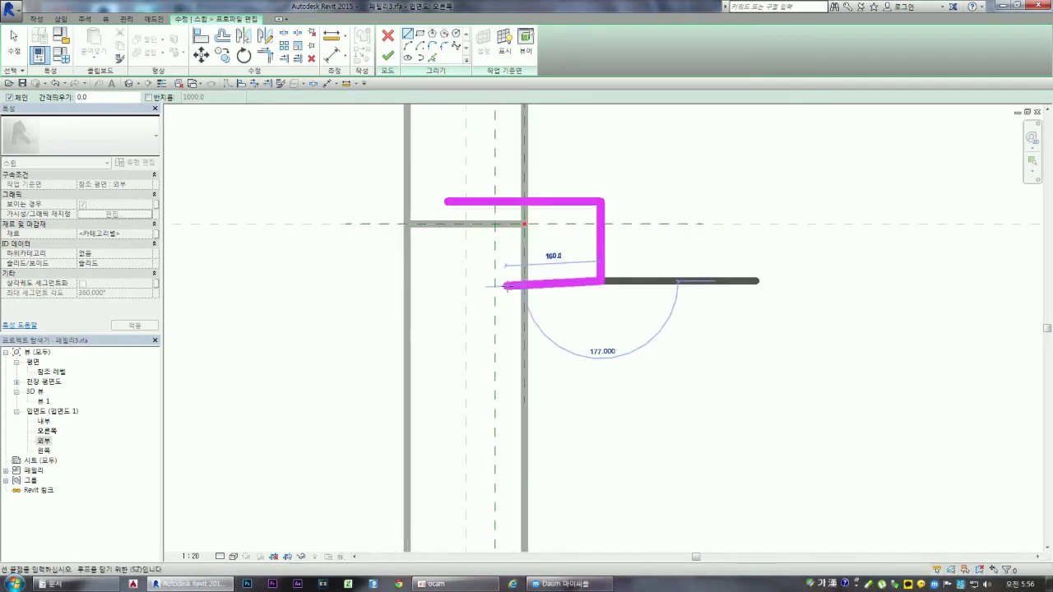
{"action": "key", "text": "Escape"}
- Add the short vertical step, bottom edge and closing edge to complete the L-shaped loop
{"action": "left_click", "coordinate": [508, 282]}
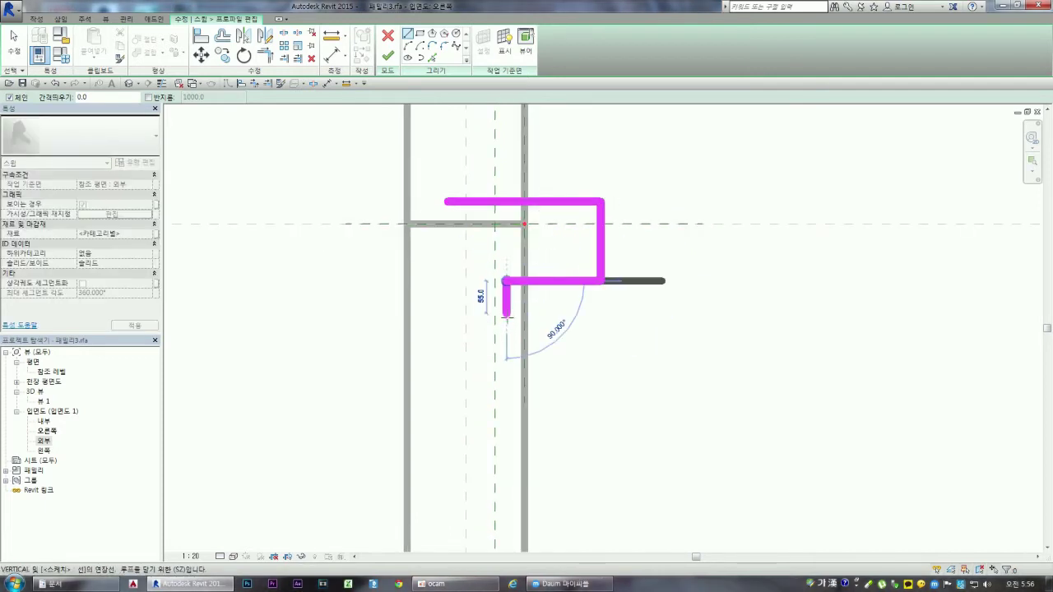
{"action": "left_click", "coordinate": [505, 327]}
{"action": "key", "text": "Escape"}
{"action": "left_click", "coordinate": [505, 328]}
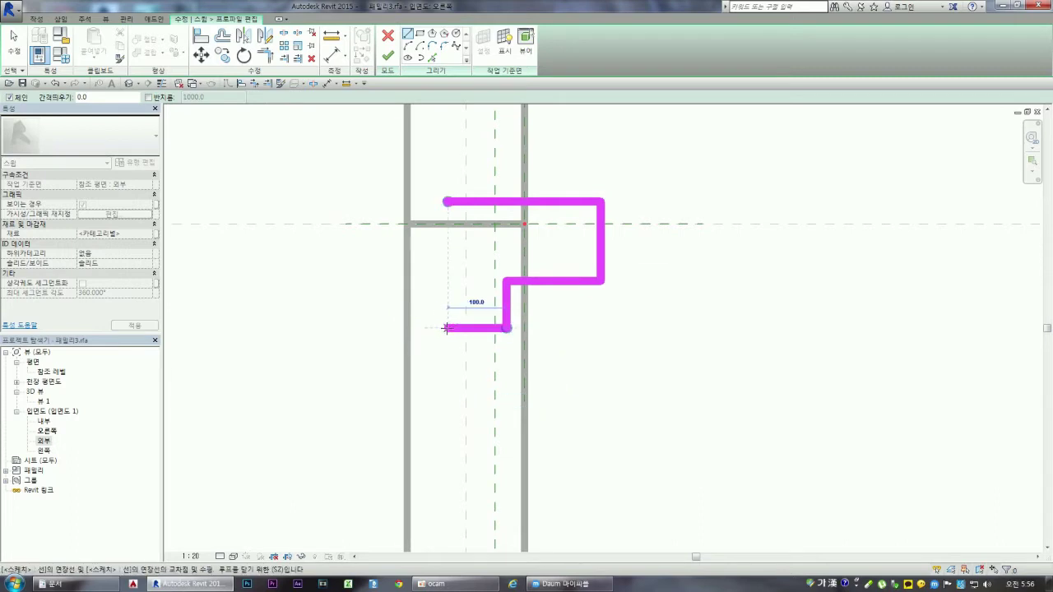
{"action": "left_click", "coordinate": [447, 328]}
{"action": "left_click", "coordinate": [445, 201]}
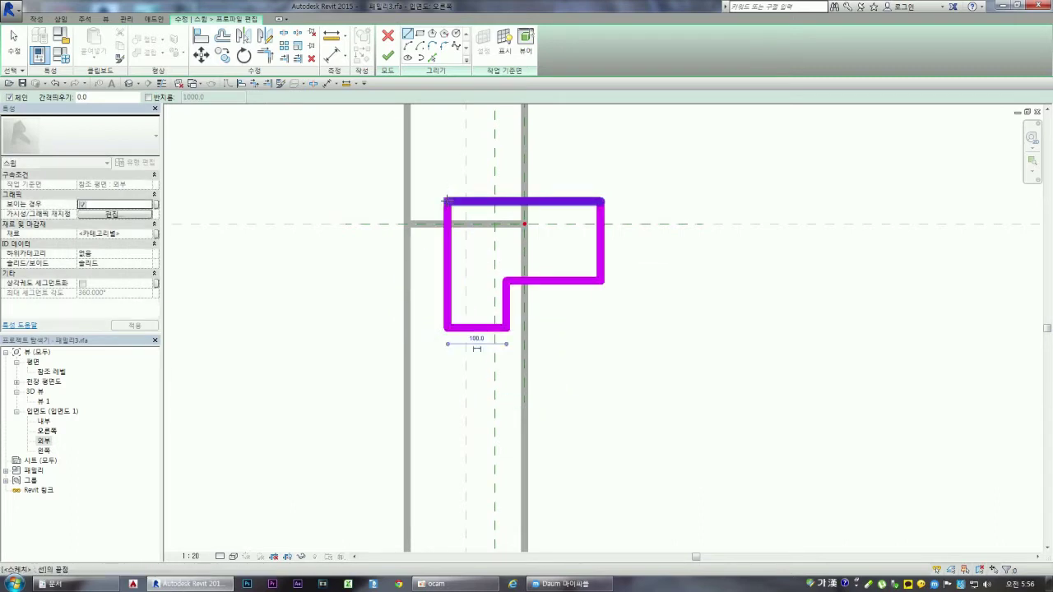
{"action": "key", "text": "Escape"}
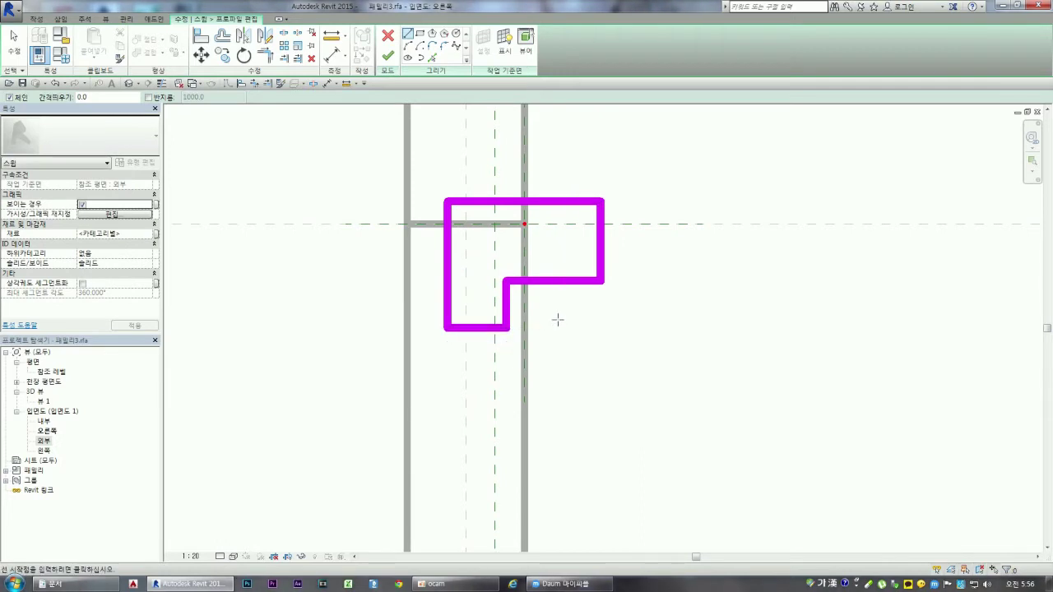
{"action": "key", "text": "Escape"}
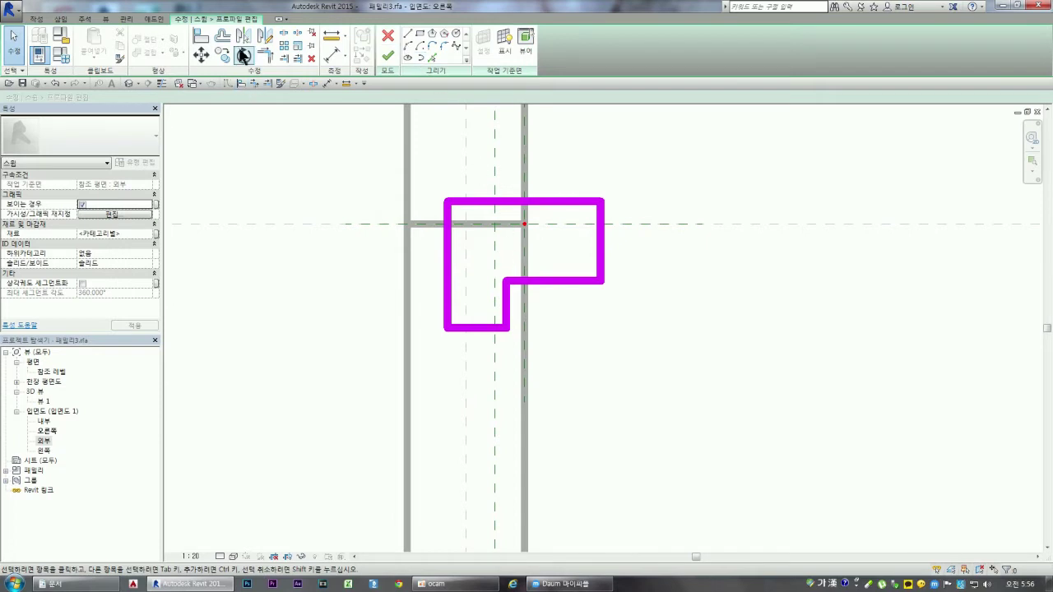
- Align the profile's left, top, right and step edges to the wall face and reference planes
{"action": "left_click", "coordinate": [202, 41]}
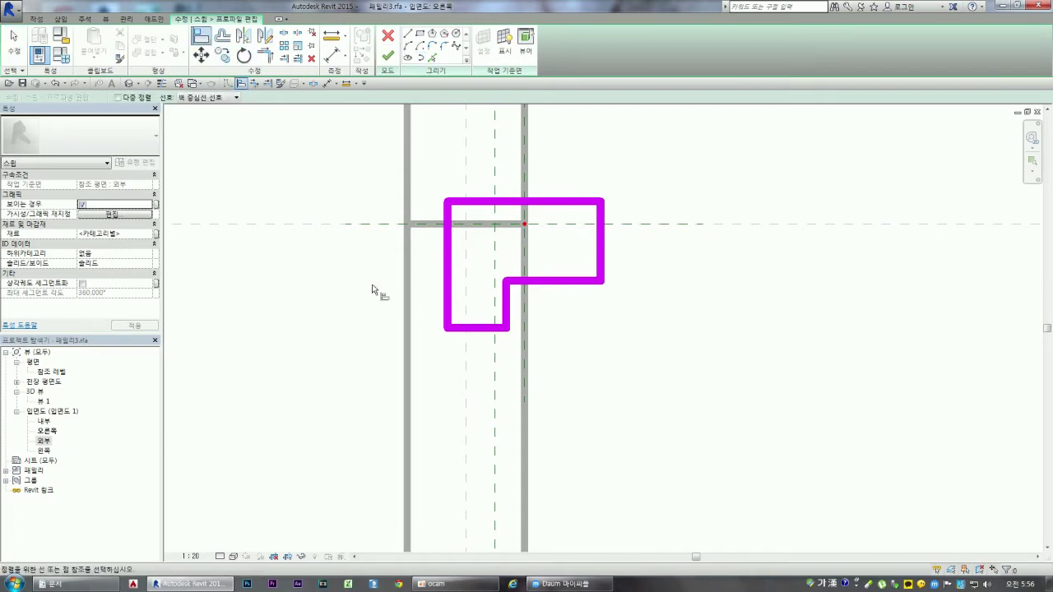
{"action": "left_click", "coordinate": [408, 314]}
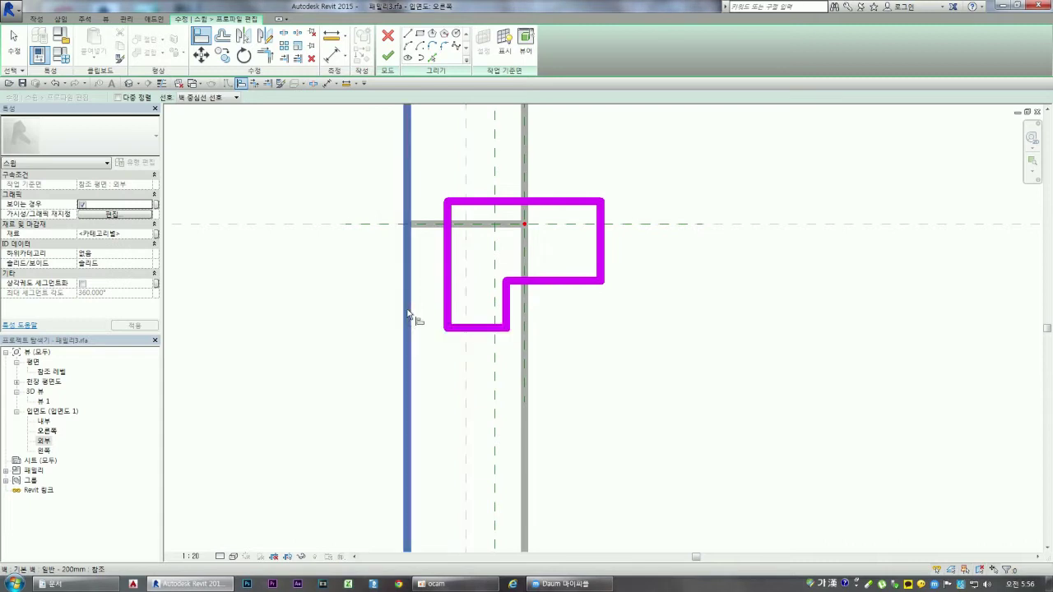
{"action": "left_click", "coordinate": [445, 295]}
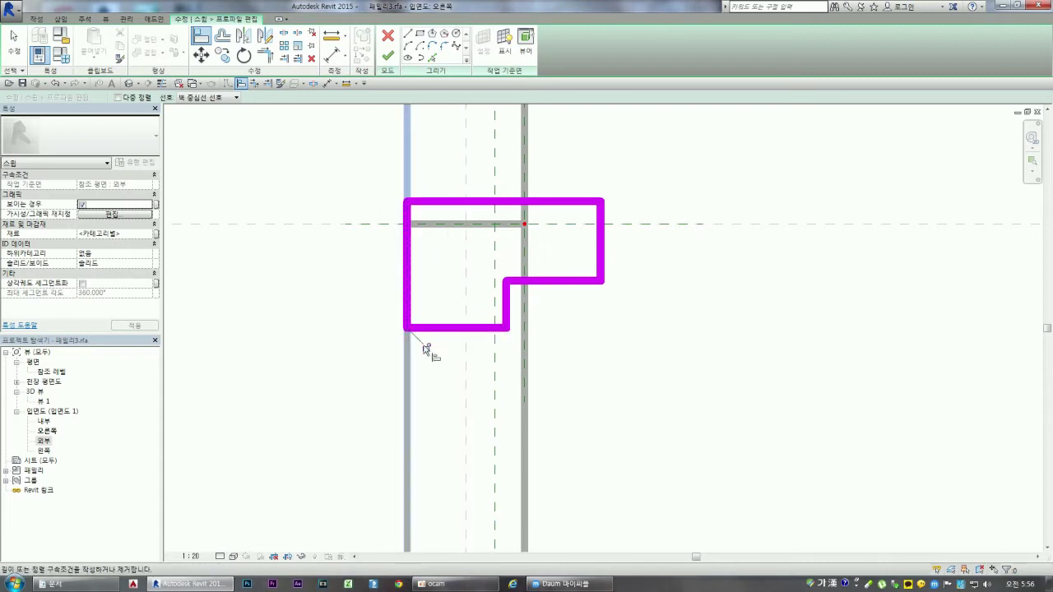
{"action": "left_click", "coordinate": [447, 224]}
{"action": "left_click", "coordinate": [460, 201]}
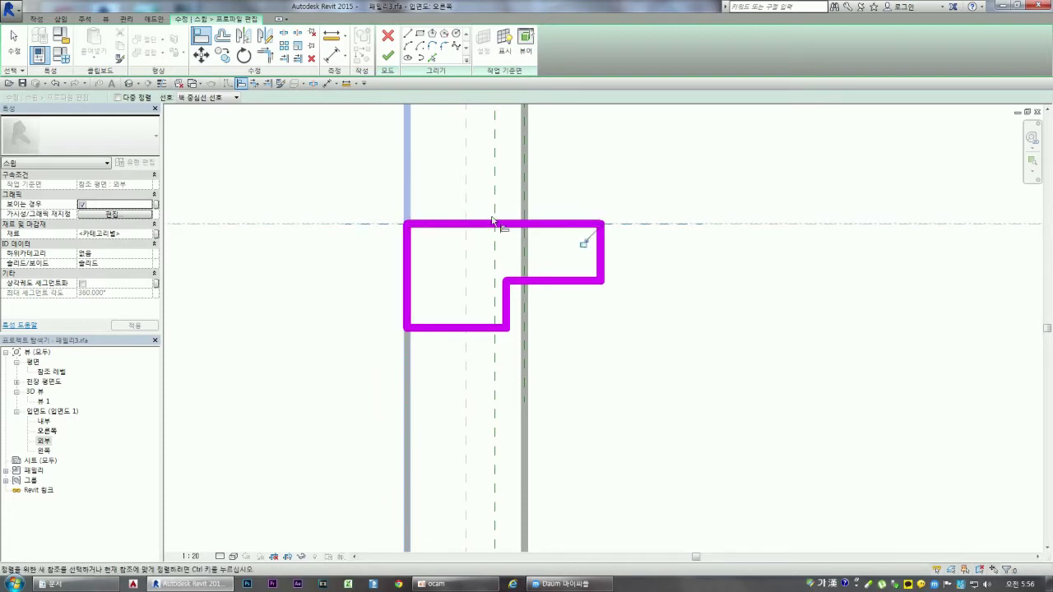
{"action": "left_click", "coordinate": [533, 265]}
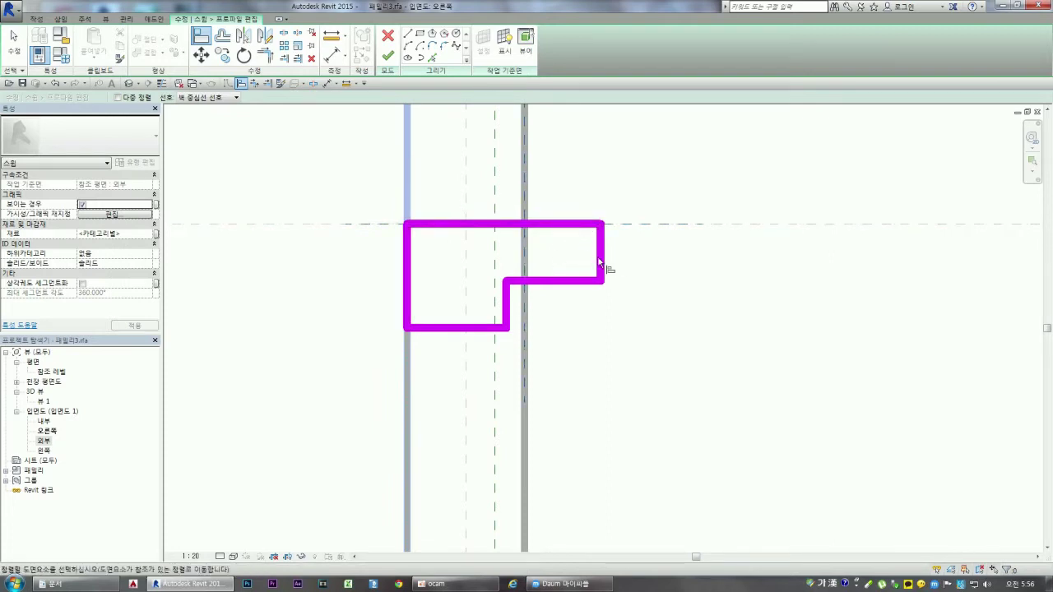
{"action": "left_click", "coordinate": [599, 262]}
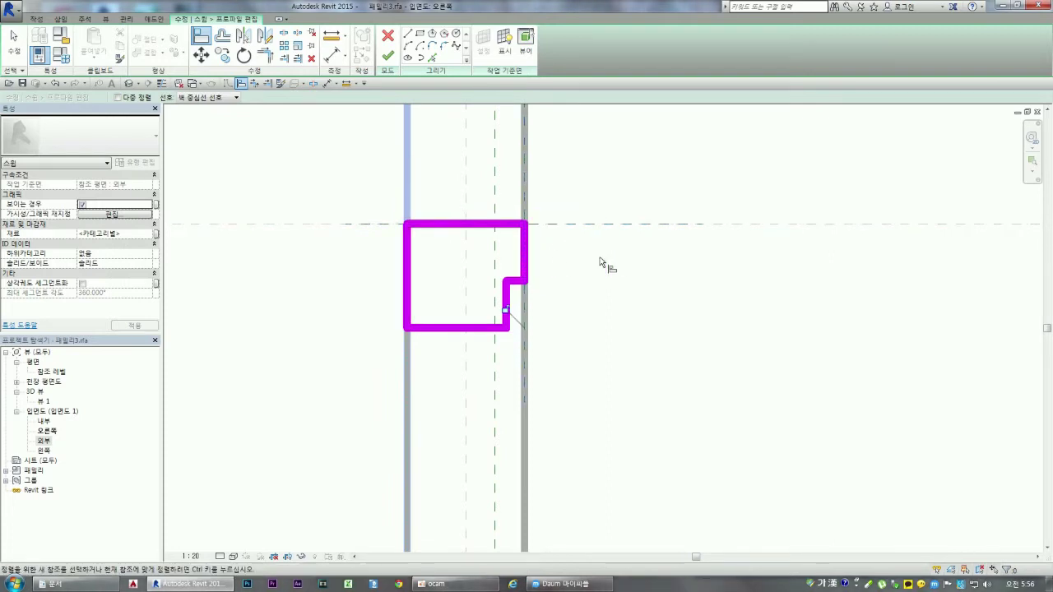
{"action": "left_click", "coordinate": [496, 300]}
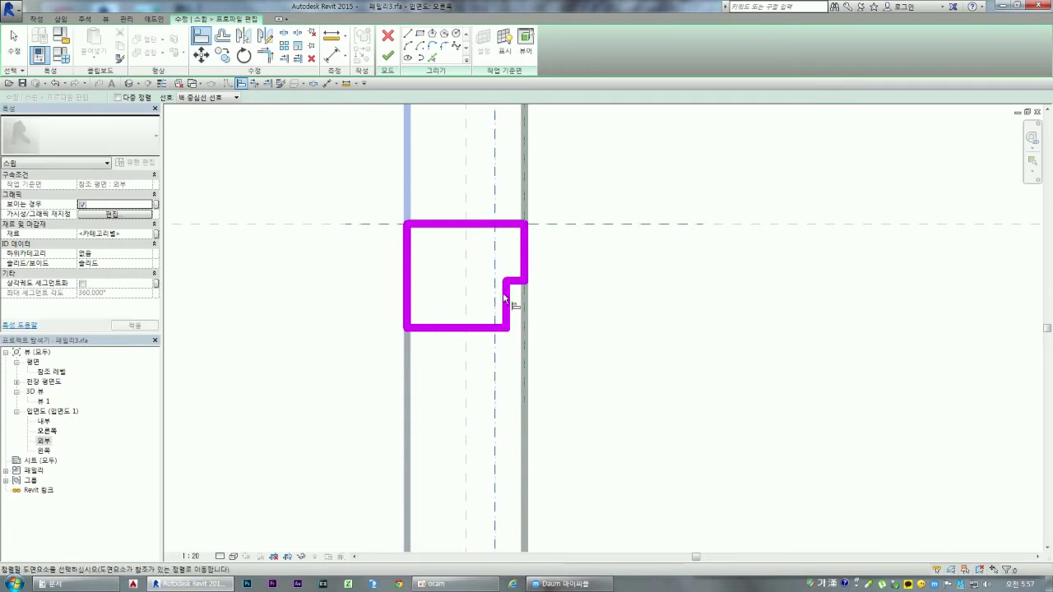
{"action": "left_click", "coordinate": [505, 302]}
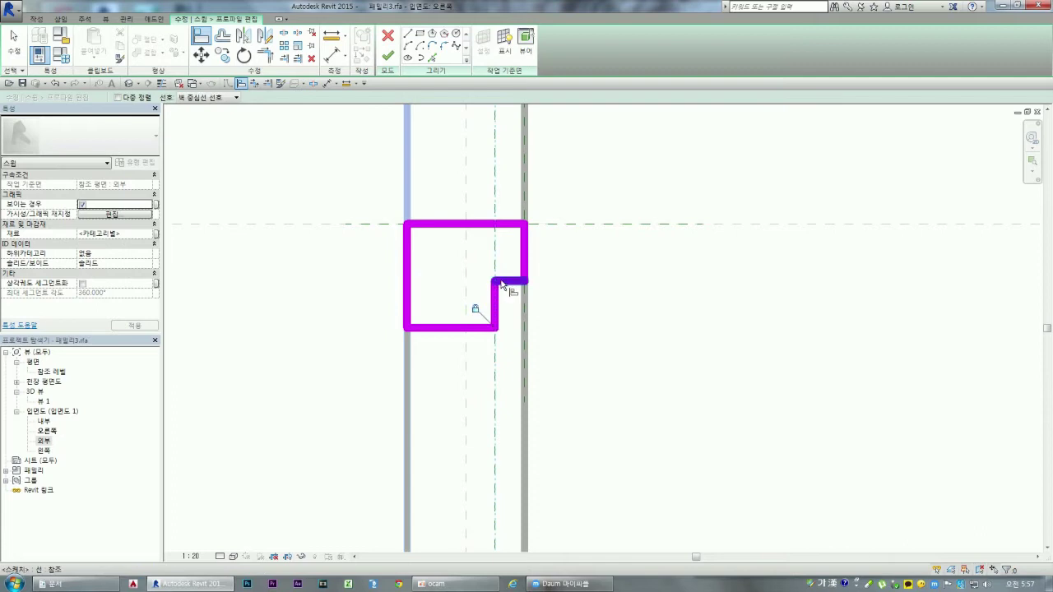
{"action": "key", "text": "Escape"}
{"action": "key", "text": "Escape"}
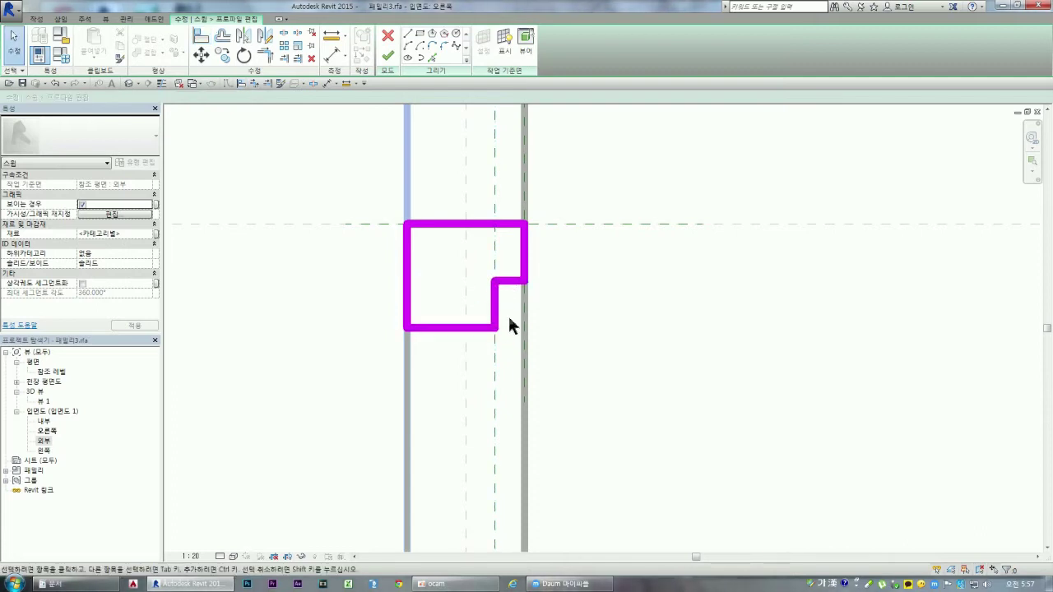
{"action": "scroll", "coordinate": [515, 300], "scroll_direction": "down", "scroll_amount": 2}
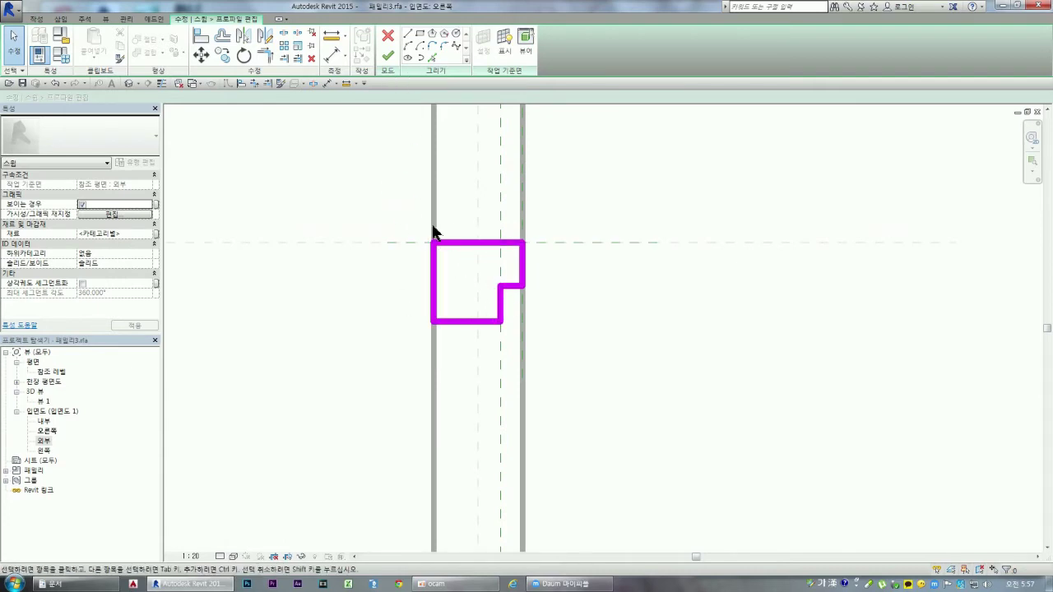
- Dimension the profile's step at 98, deleting a misplaced 178 height dimension
{"action": "left_click", "coordinate": [332, 52]}
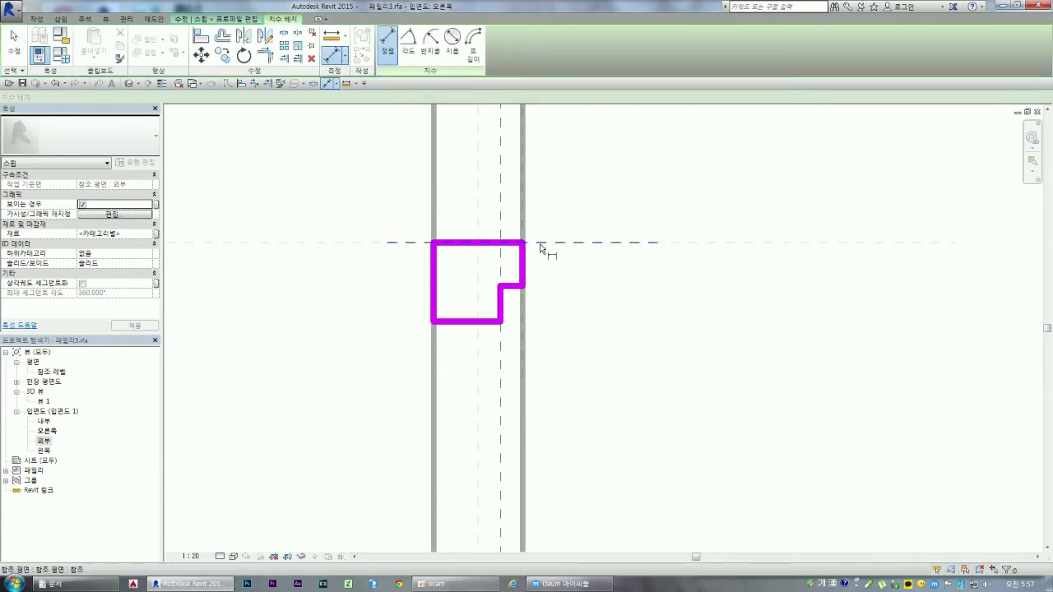
{"action": "left_click", "coordinate": [495, 244]}
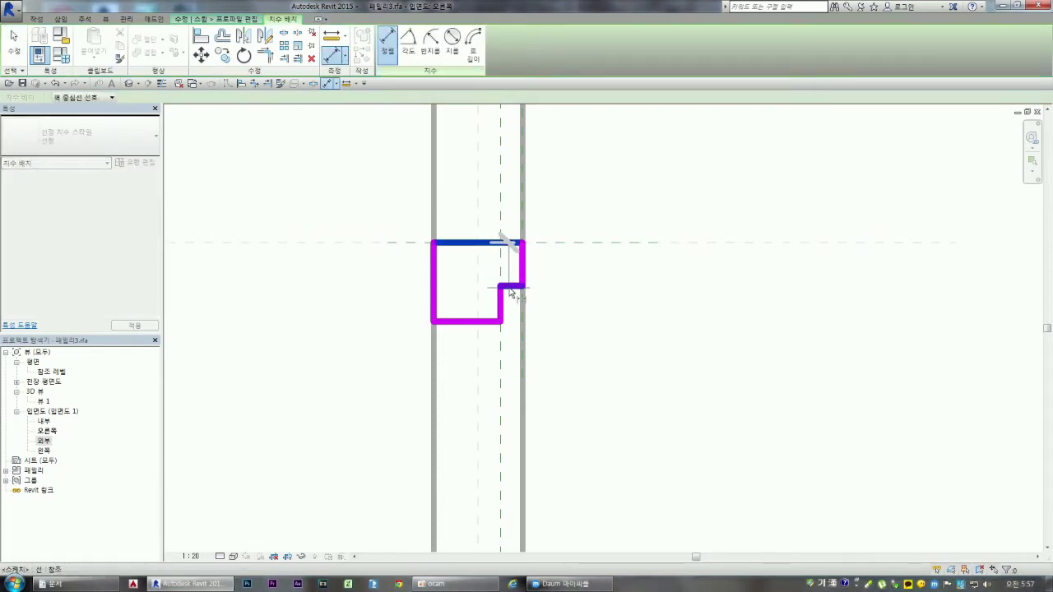
{"action": "left_click", "coordinate": [510, 287]}
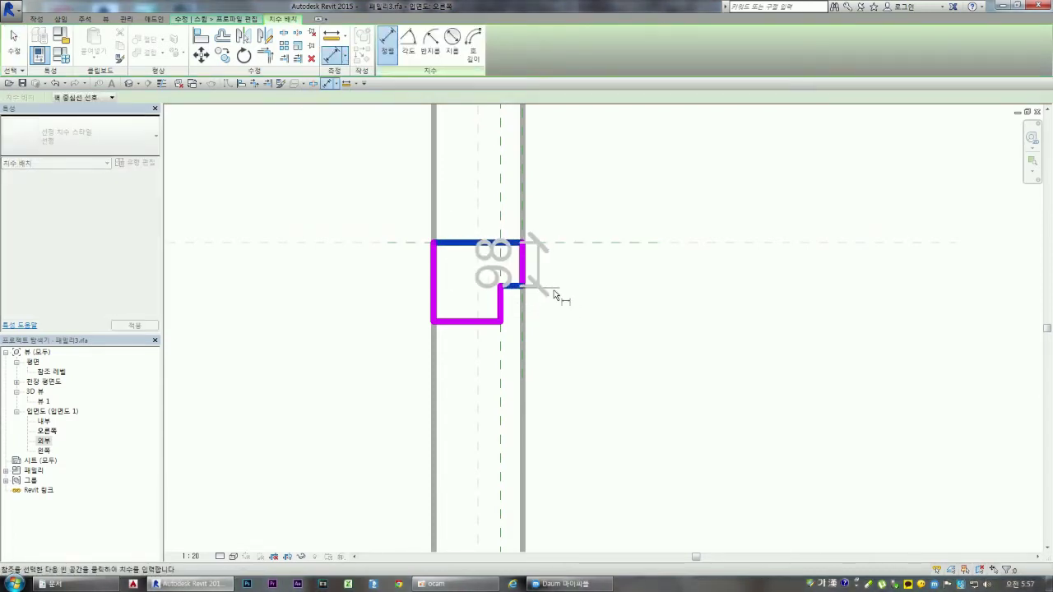
{"action": "left_click", "coordinate": [625, 294]}
{"action": "left_click", "coordinate": [467, 321]}
{"action": "left_click", "coordinate": [446, 243]}
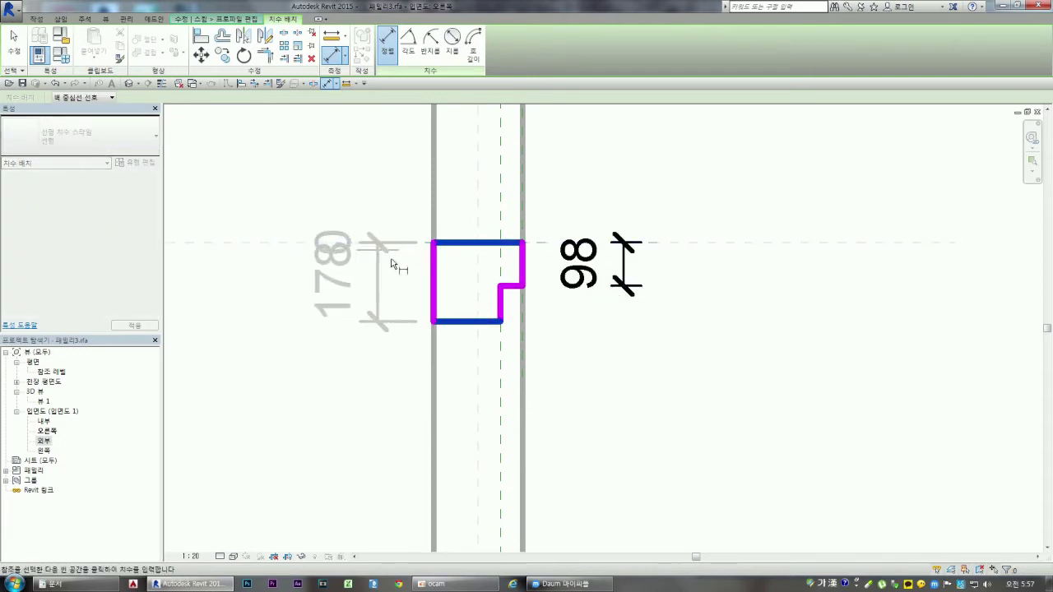
{"action": "left_click", "coordinate": [393, 279]}
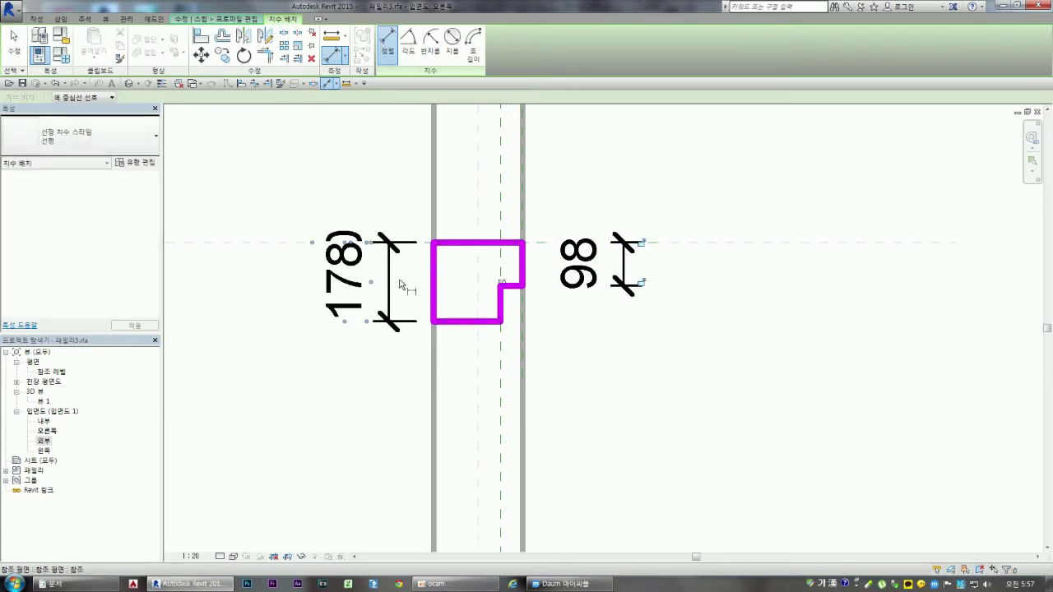
{"action": "key", "text": "Escape"}
{"action": "key", "text": "Escape"}
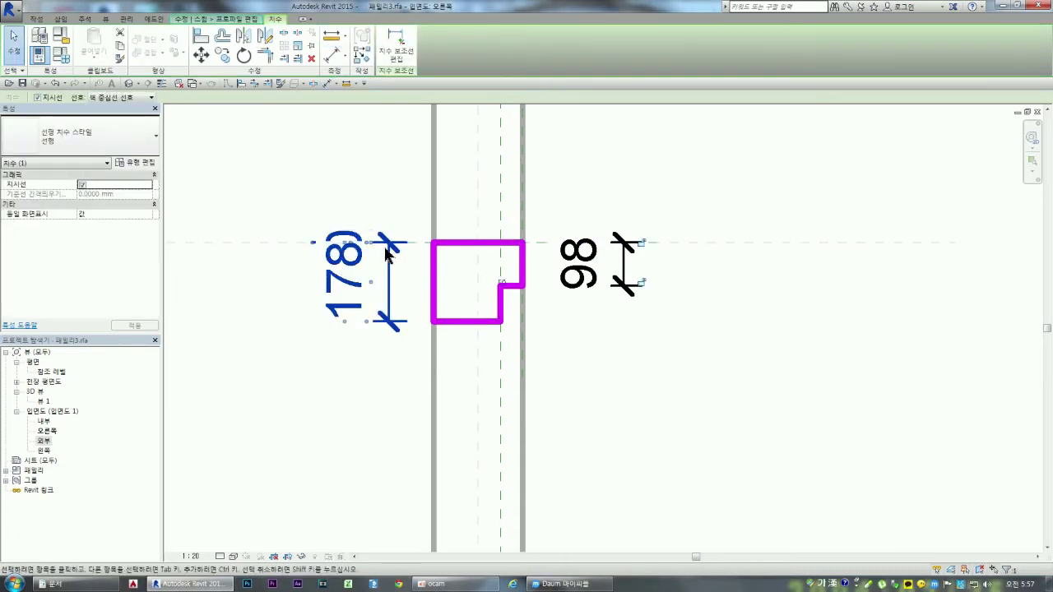
{"action": "key", "text": "Delete"}
{"action": "left_click", "coordinate": [407, 255]}
- Re-add the 178 overall height dimension on the left of the profile
{"action": "left_click", "coordinate": [332, 58]}
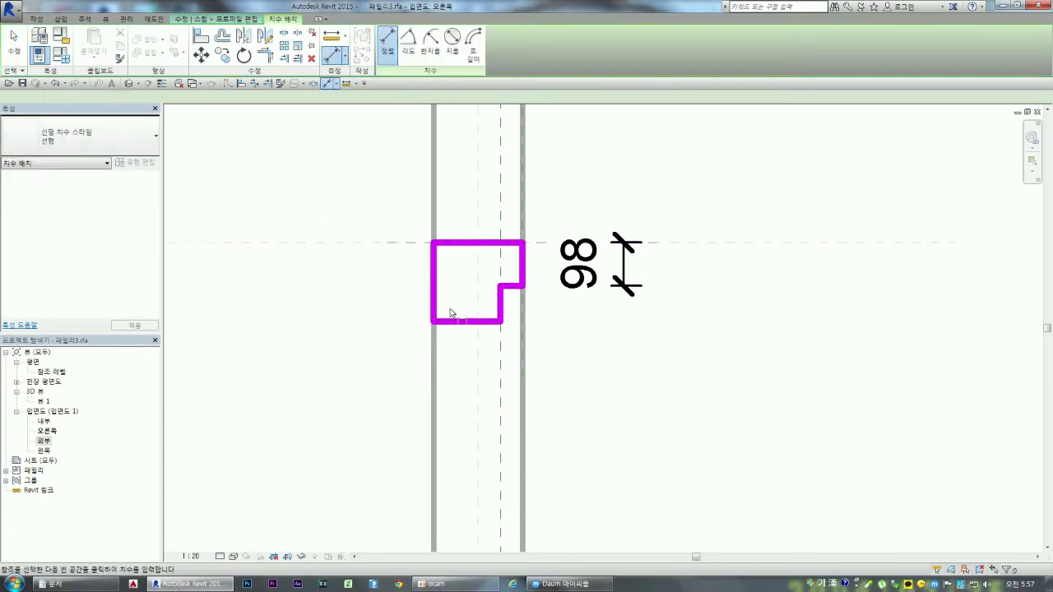
{"action": "left_click", "coordinate": [459, 320]}
{"action": "left_click", "coordinate": [455, 244]}
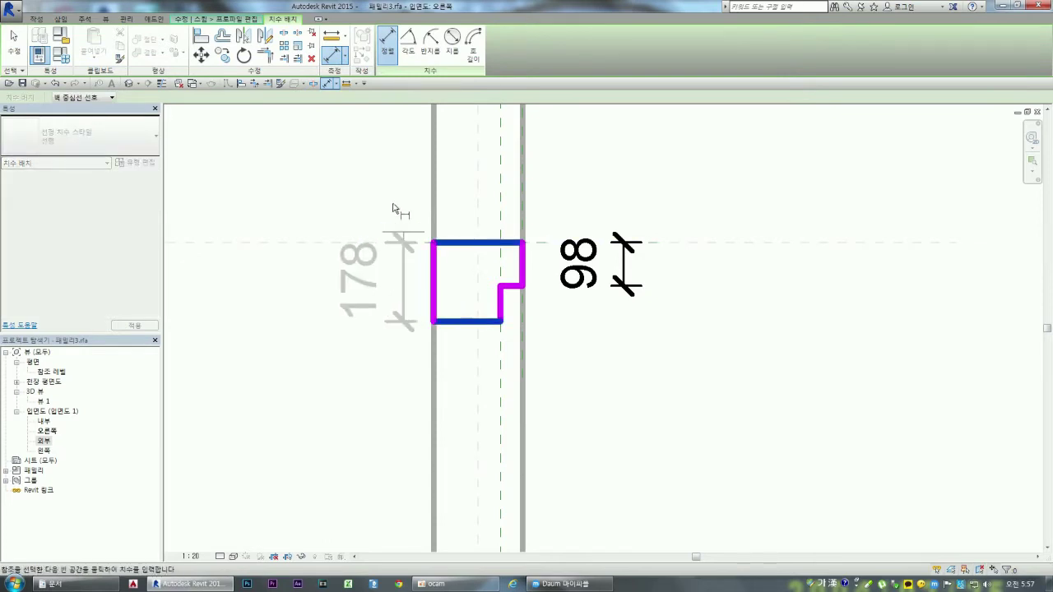
{"action": "left_click", "coordinate": [385, 296]}
{"action": "key", "text": "Escape"}
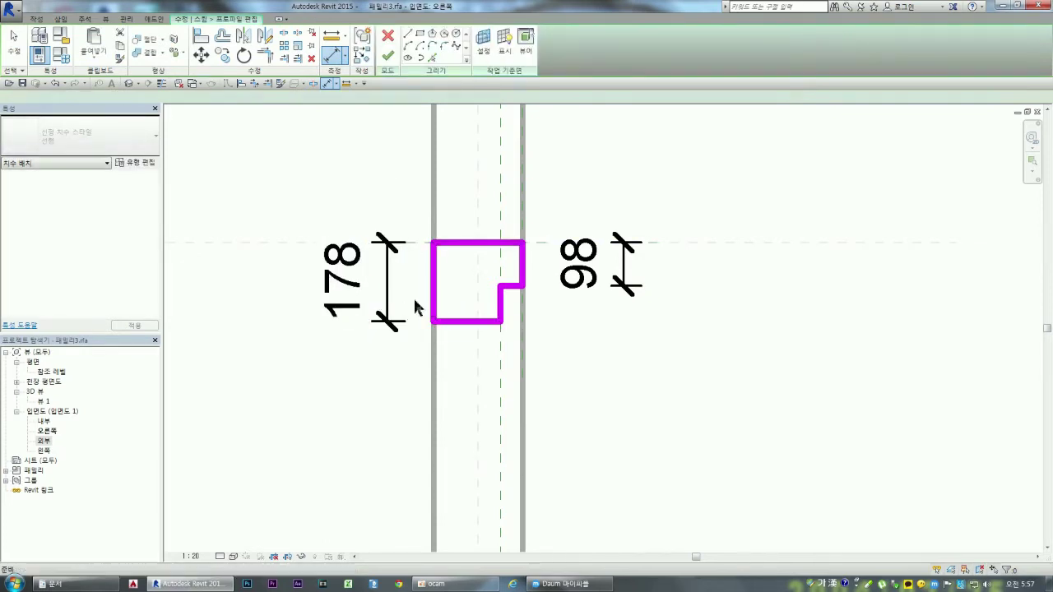
- Change the L-shaped profile's overall height from 178 to 280
{"action": "left_click", "coordinate": [451, 321]}
{"action": "left_click", "coordinate": [364, 282]}
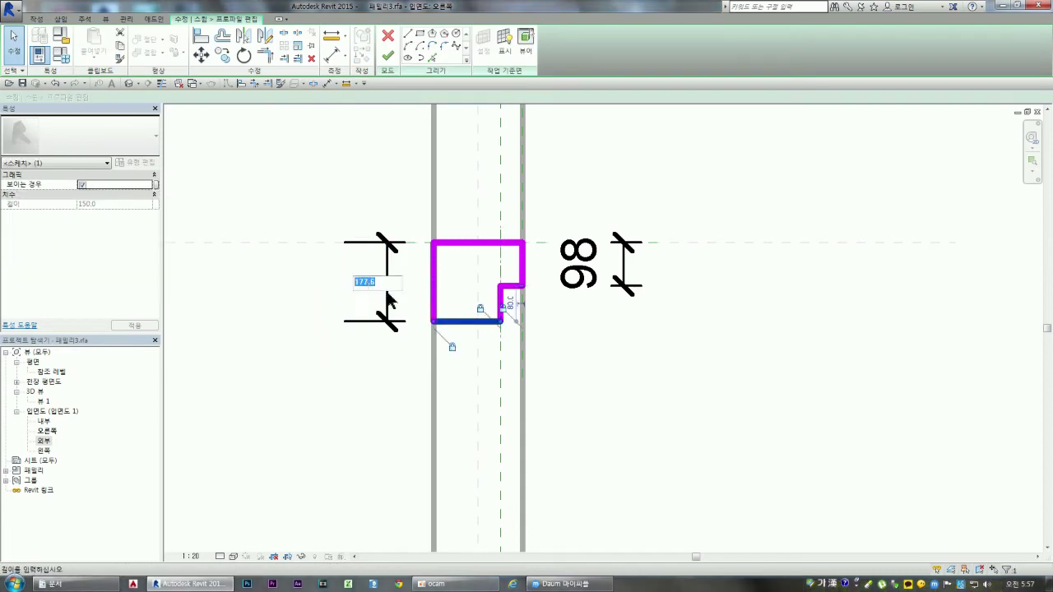
{"action": "type", "text": "290"}
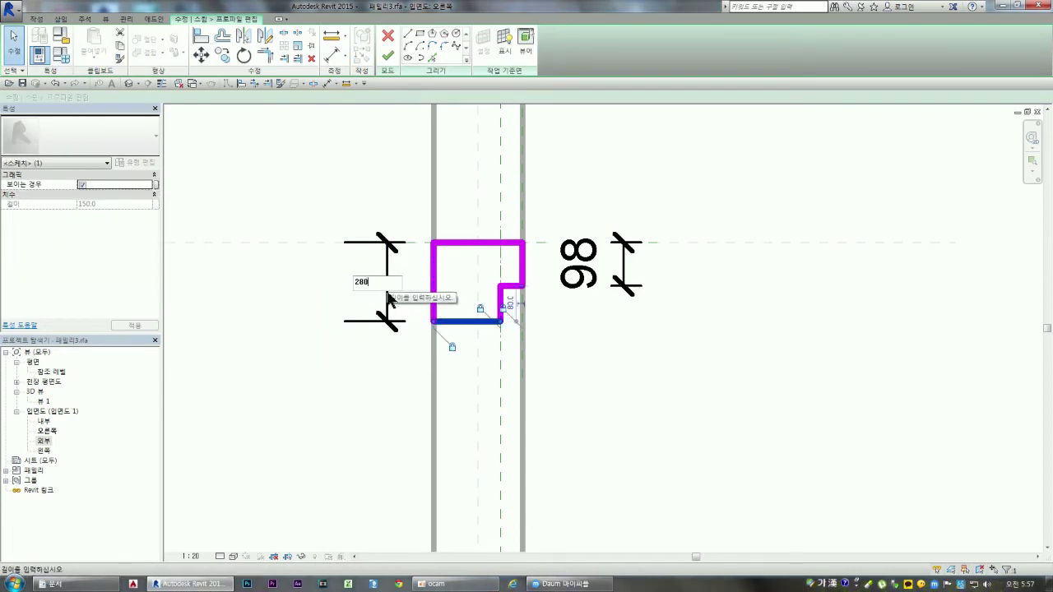
{"action": "key", "text": "Return"}
- Set the profile's step dimension to 140
{"action": "left_click", "coordinate": [513, 285]}
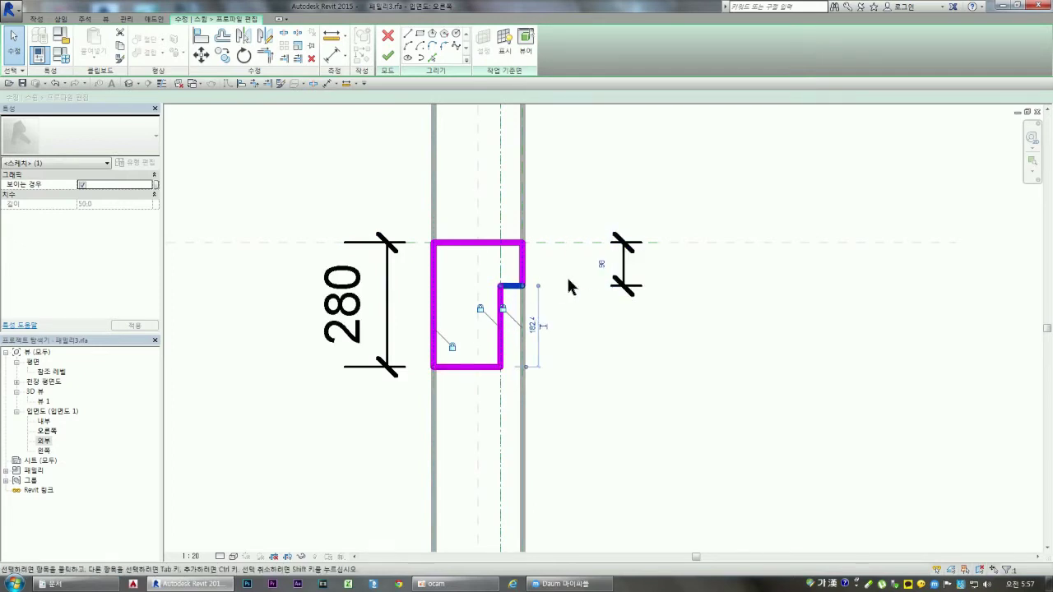
{"action": "left_click", "coordinate": [602, 265]}
{"action": "type", "text": "140"}
{"action": "key", "text": "Return"}
{"action": "left_click", "coordinate": [614, 365]}
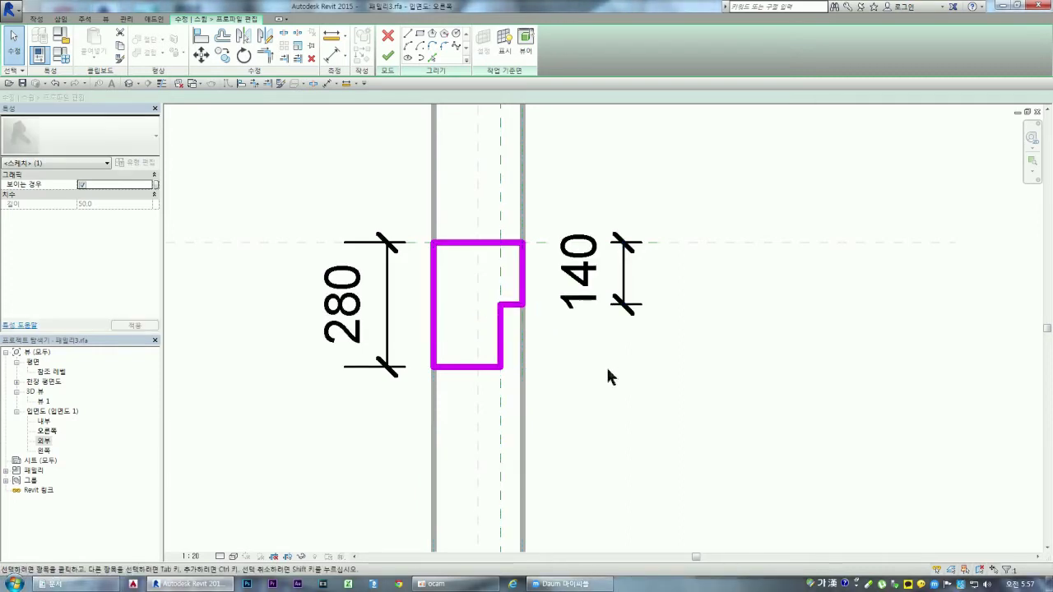
{"action": "scroll", "coordinate": [592, 370], "scroll_direction": "down", "scroll_amount": 2}
{"action": "scroll", "coordinate": [572, 367], "scroll_direction": "down", "scroll_amount": 2}
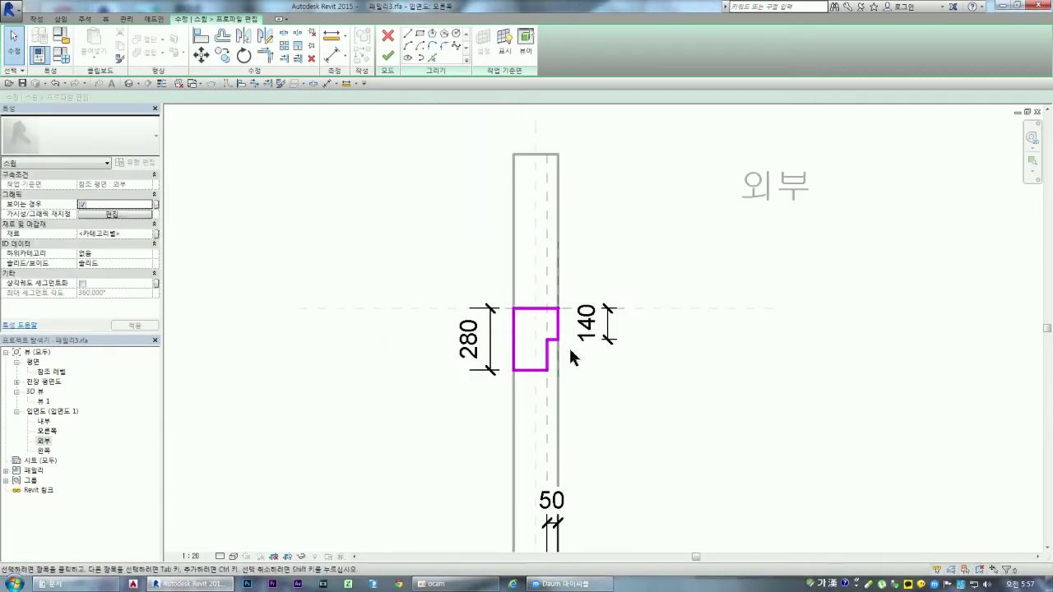
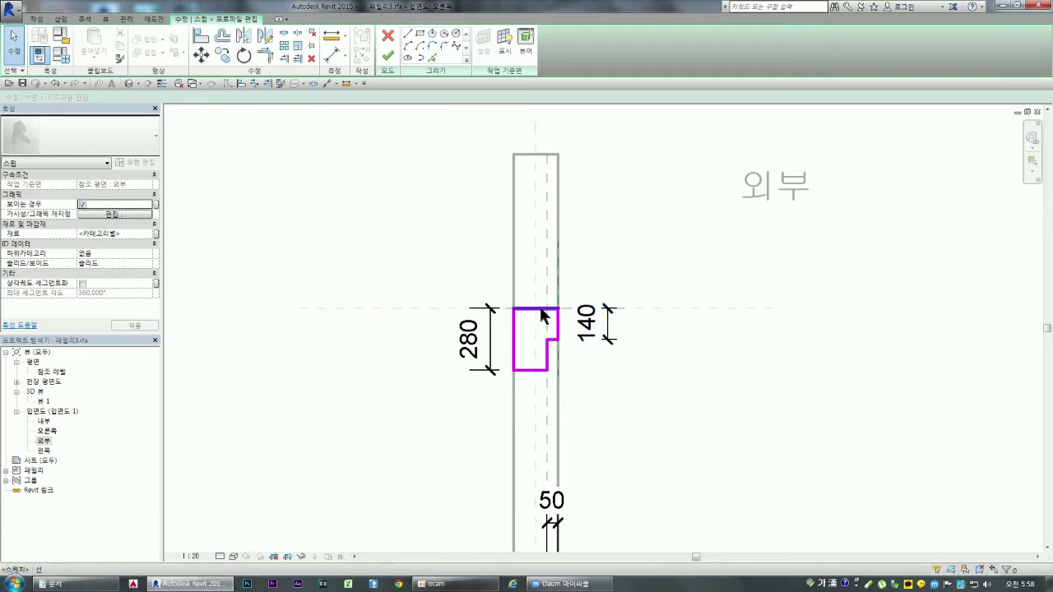
- Move the profile's short horizontal step to a distance of 280
{"action": "left_click", "coordinate": [539, 306]}
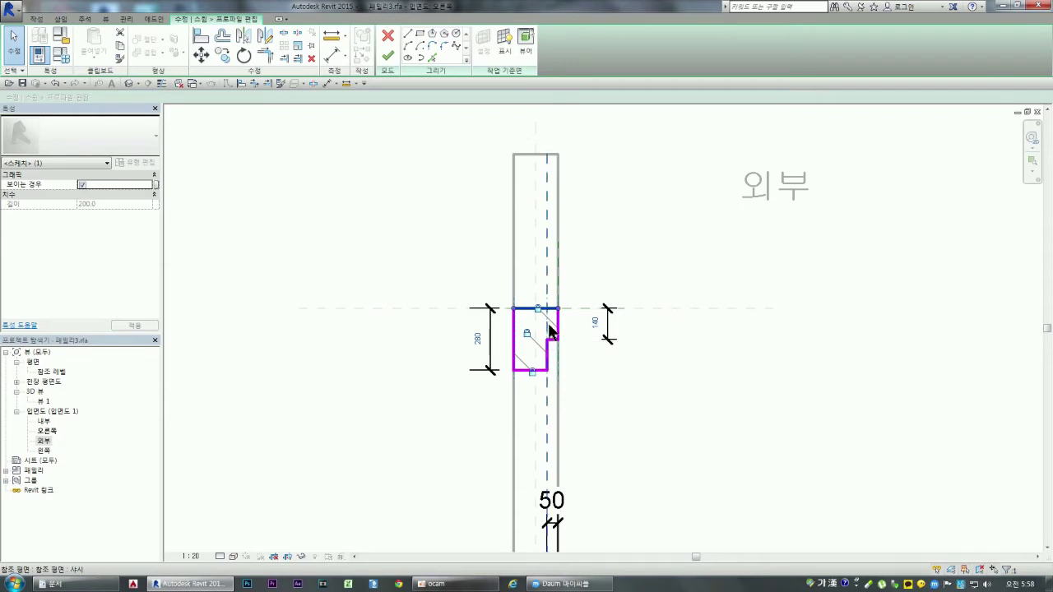
{"action": "left_click", "coordinate": [586, 374]}
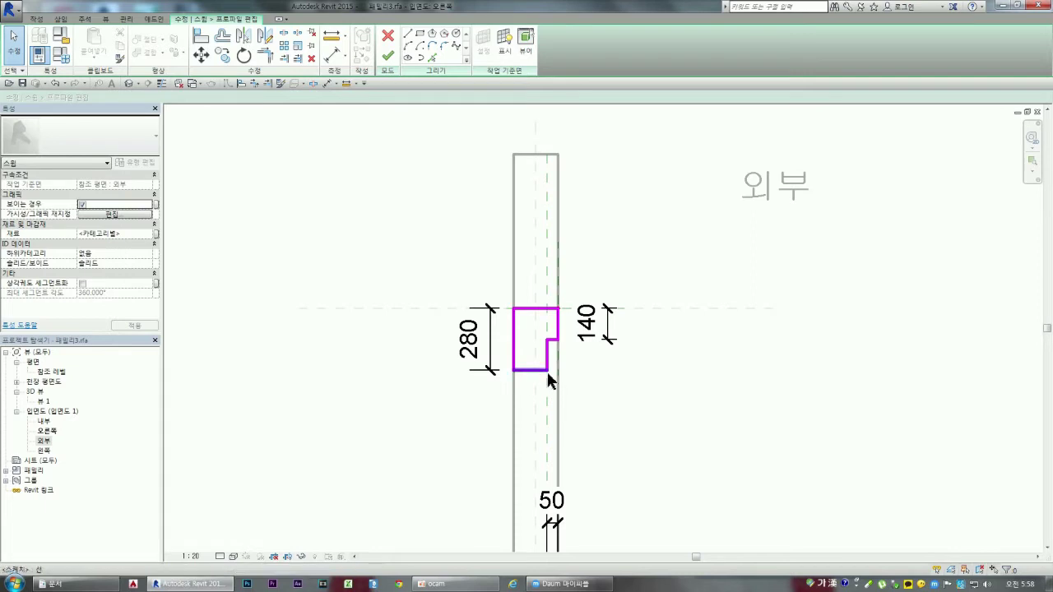
{"action": "left_click", "coordinate": [553, 340]}
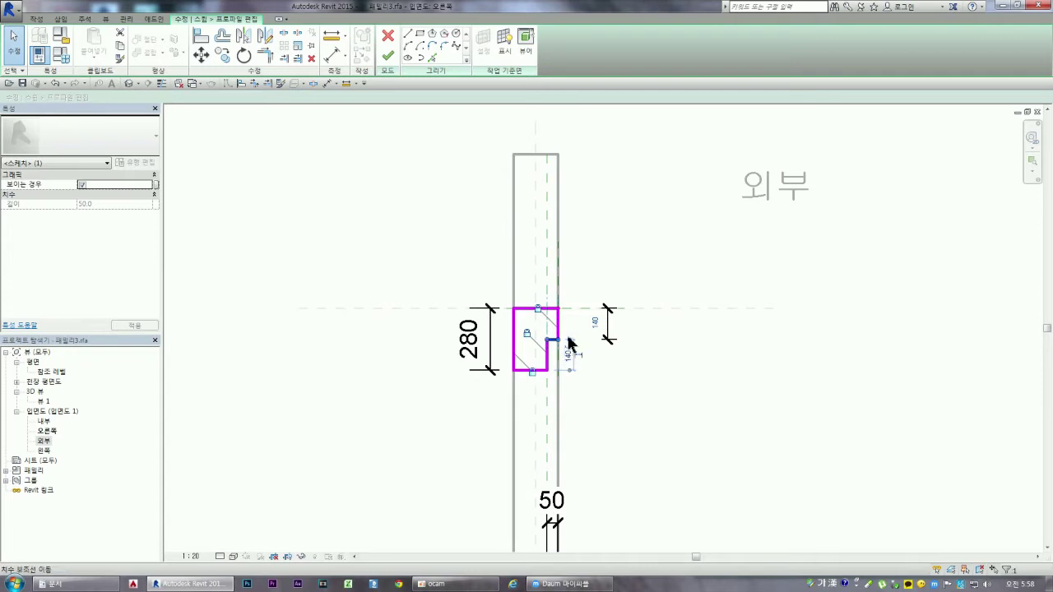
{"action": "left_click", "coordinate": [597, 324]}
{"action": "type", "text": "280"}
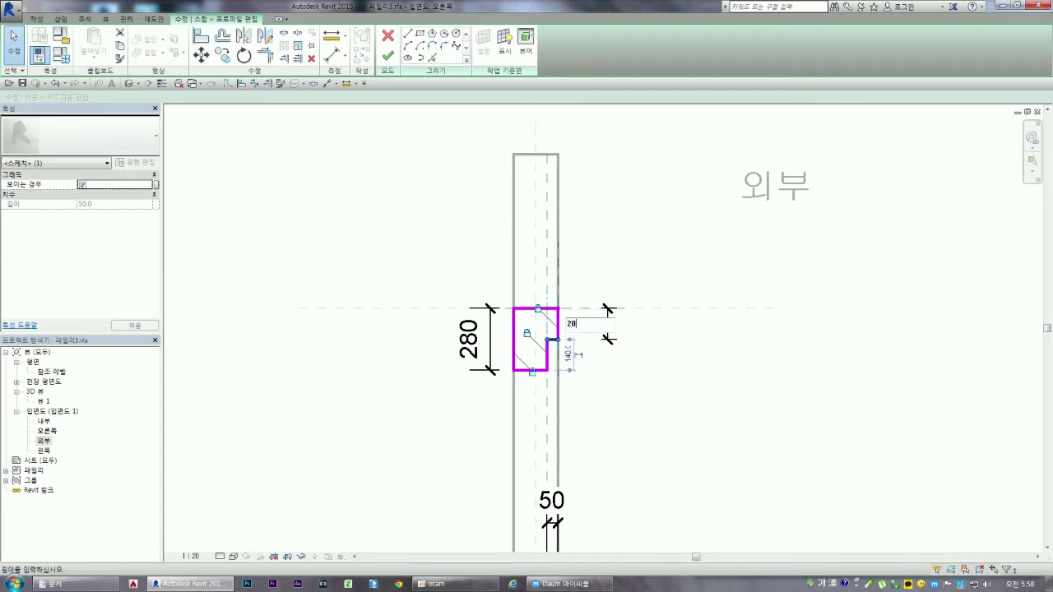
{"action": "key", "text": "Return"}
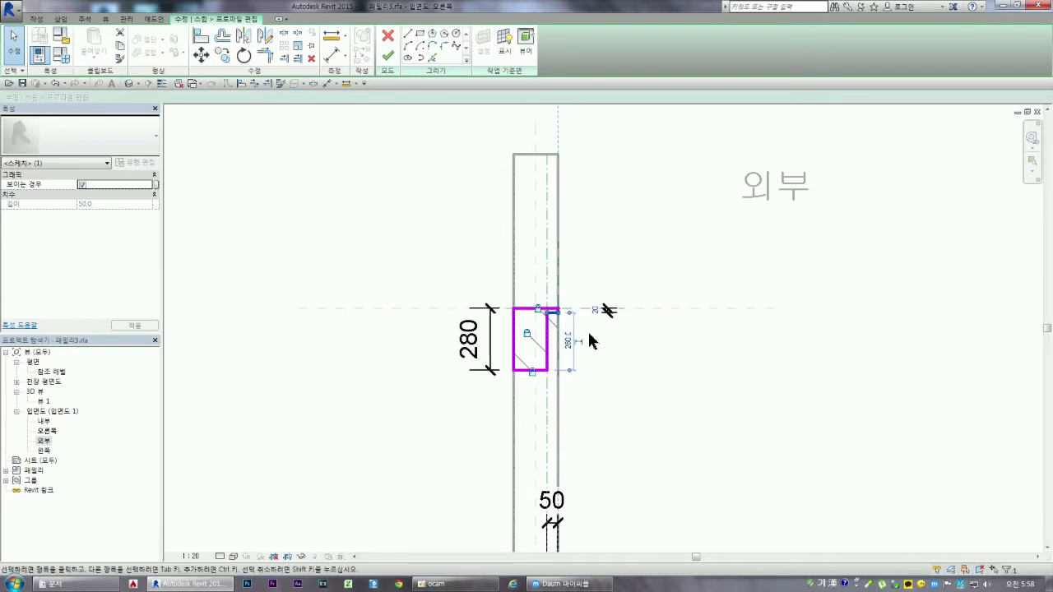
{"action": "left_click", "coordinate": [626, 359]}
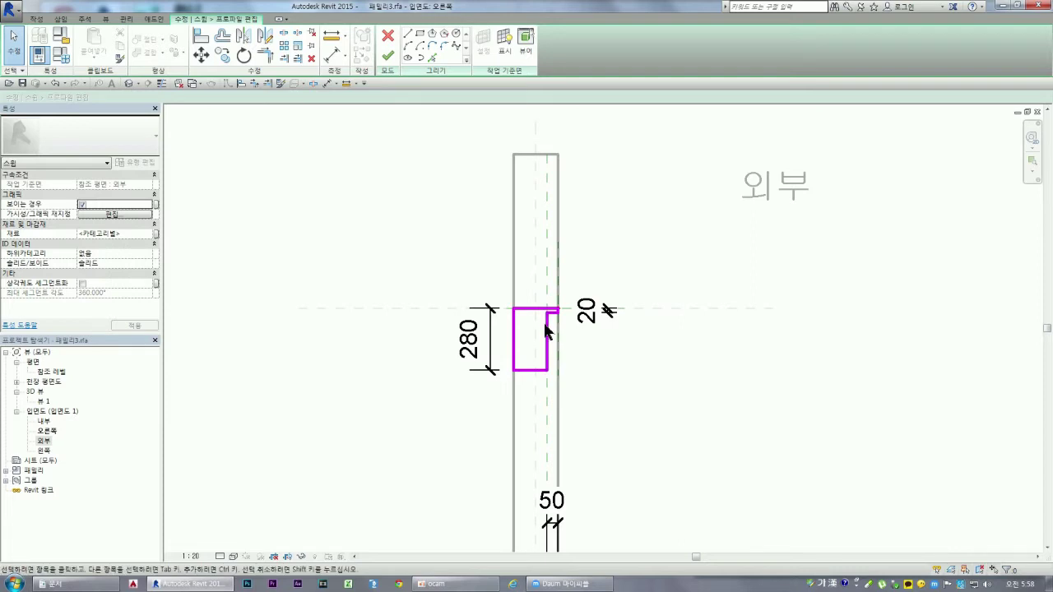
- Change the sash profile height from 280 to 40
{"action": "left_click", "coordinate": [527, 370]}
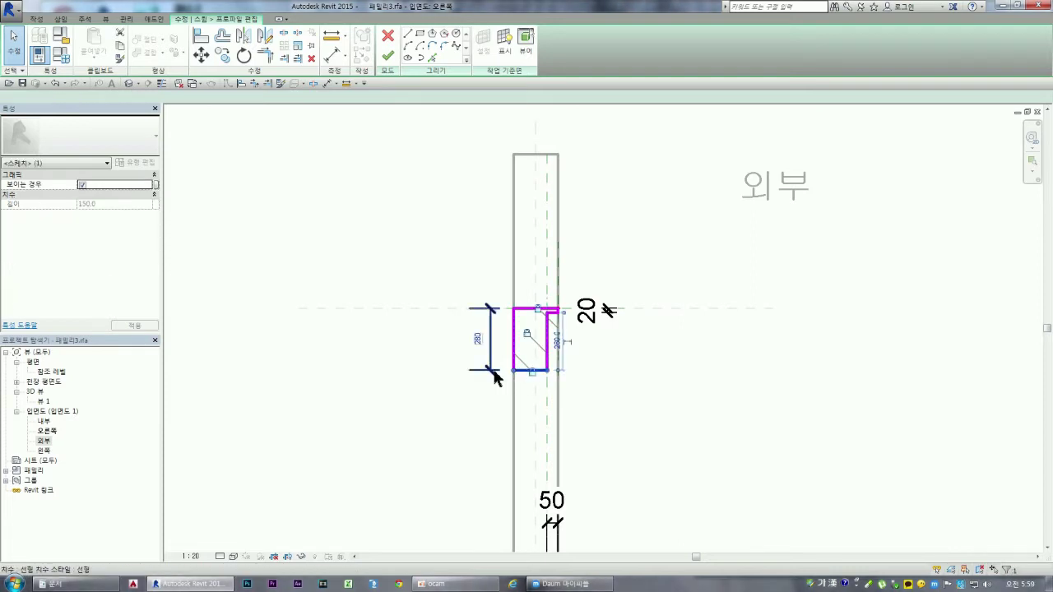
{"action": "left_click", "coordinate": [479, 338]}
{"action": "type", "text": "40"}
{"action": "key", "text": "Return"}
{"action": "left_click", "coordinate": [460, 349]}
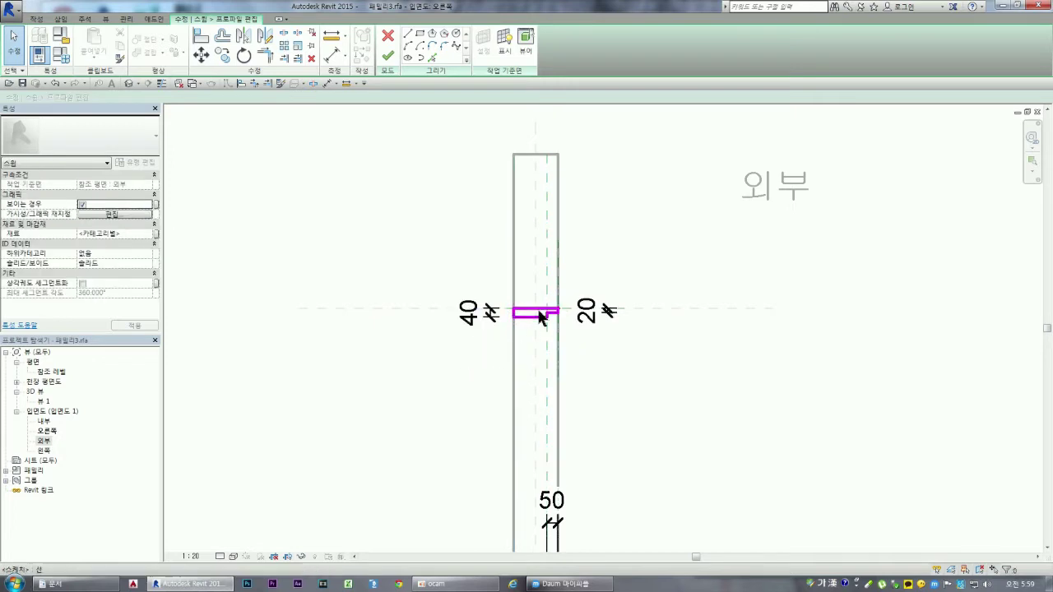
- In 3D view 뷰 1, finish the thin sash profile sketch on the sweep path
{"action": "scroll", "coordinate": [537, 321], "scroll_direction": "up", "scroll_amount": 2}
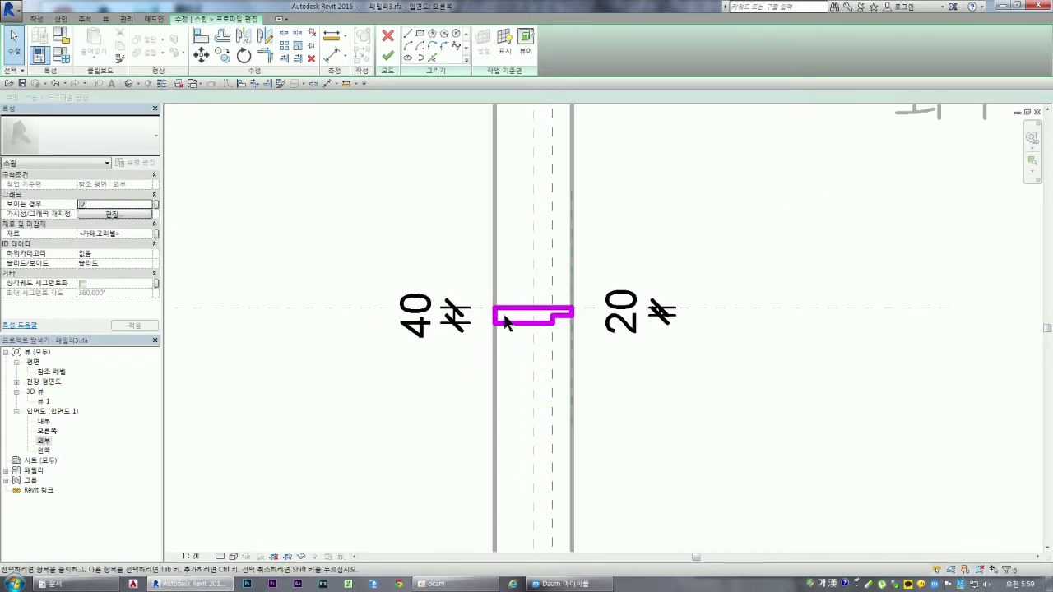
{"action": "scroll", "coordinate": [539, 341], "scroll_direction": "down", "scroll_amount": 2}
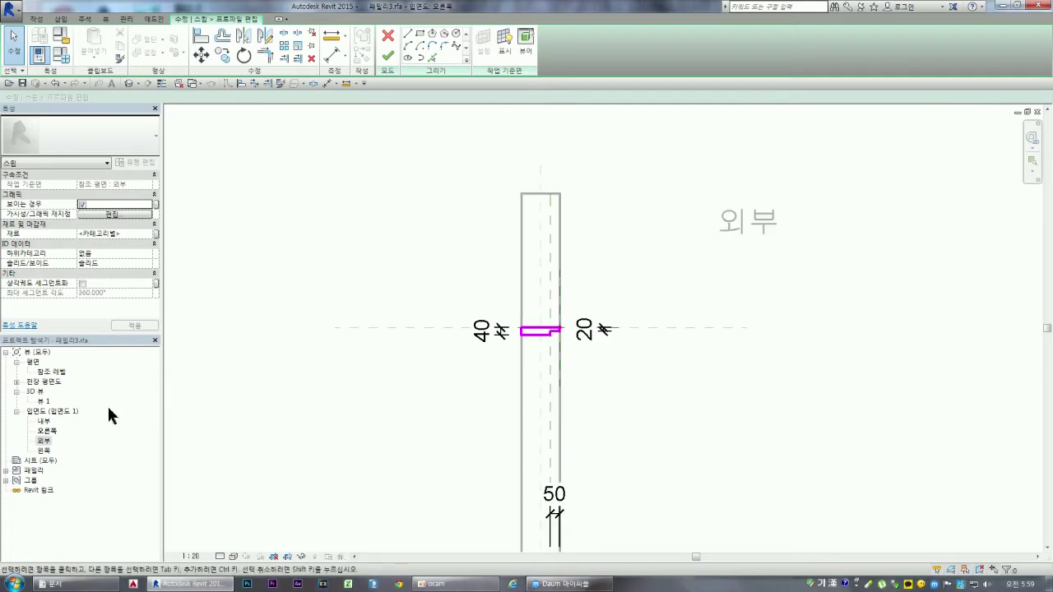
{"action": "double_click", "coordinate": [42, 401]}
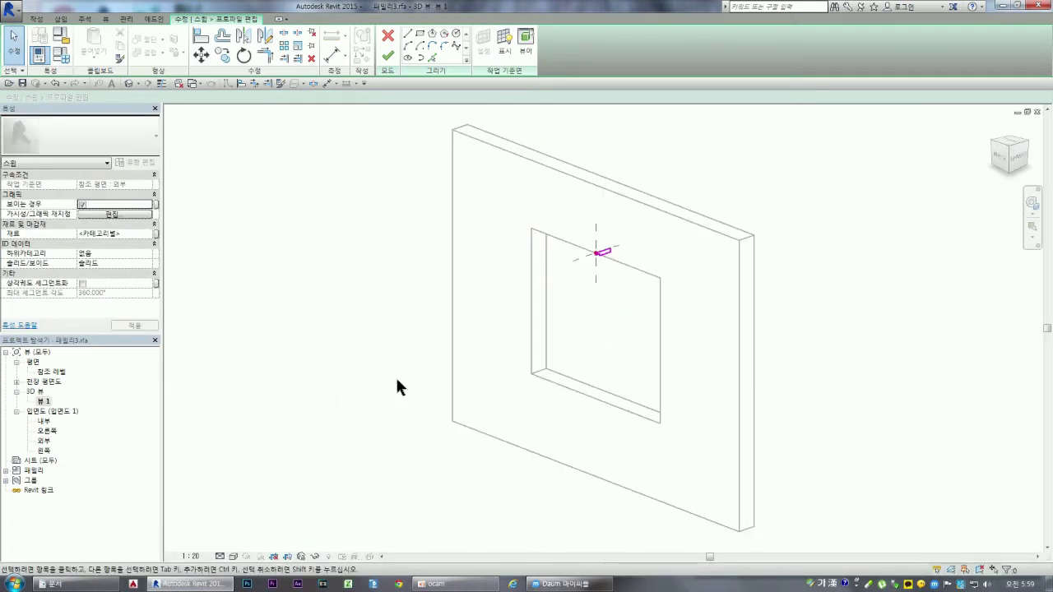
{"action": "scroll", "coordinate": [599, 256], "scroll_direction": "up", "scroll_amount": 4}
{"action": "scroll", "coordinate": [609, 265], "scroll_direction": "up", "scroll_amount": 1}
{"action": "scroll", "coordinate": [608, 265], "scroll_direction": "down", "scroll_amount": 1}
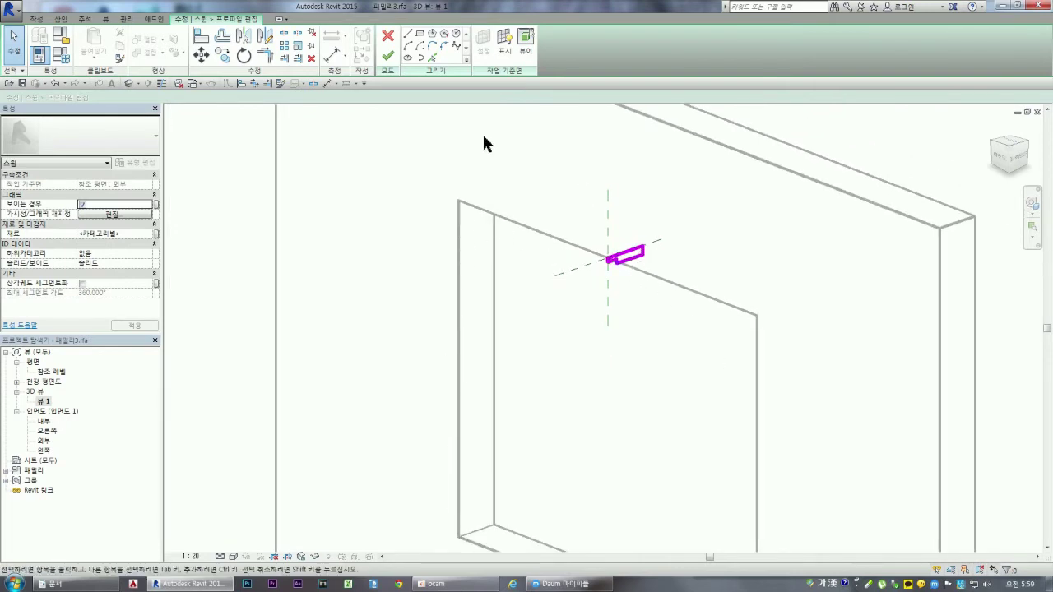
{"action": "left_click", "coordinate": [387, 55]}
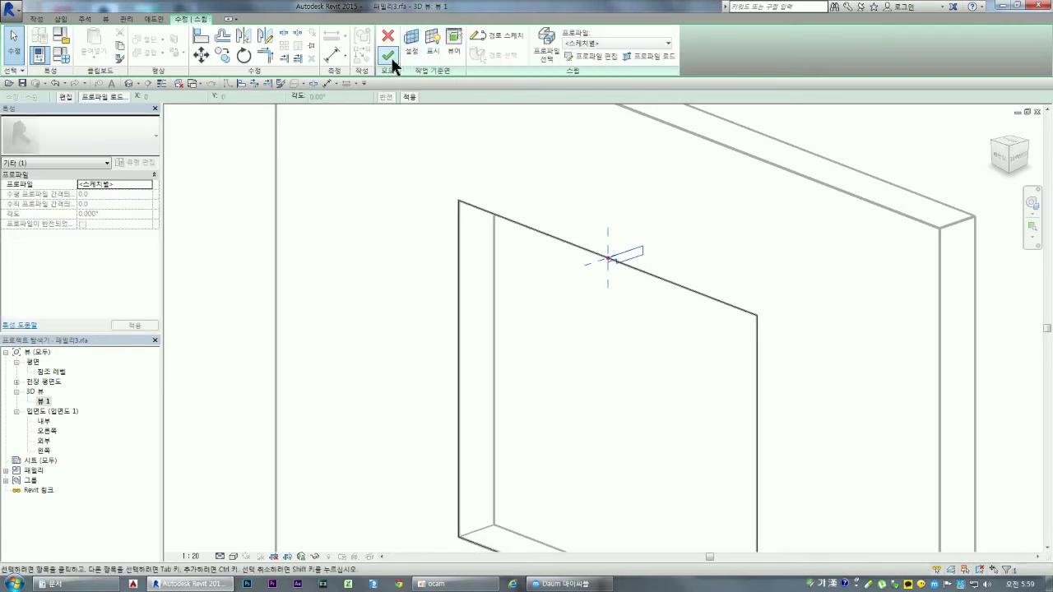
- Finish the sweep and inspect the thin sash frame inside the wall opening in 3D
{"action": "left_click", "coordinate": [388, 55]}
{"action": "left_click", "coordinate": [563, 323]}
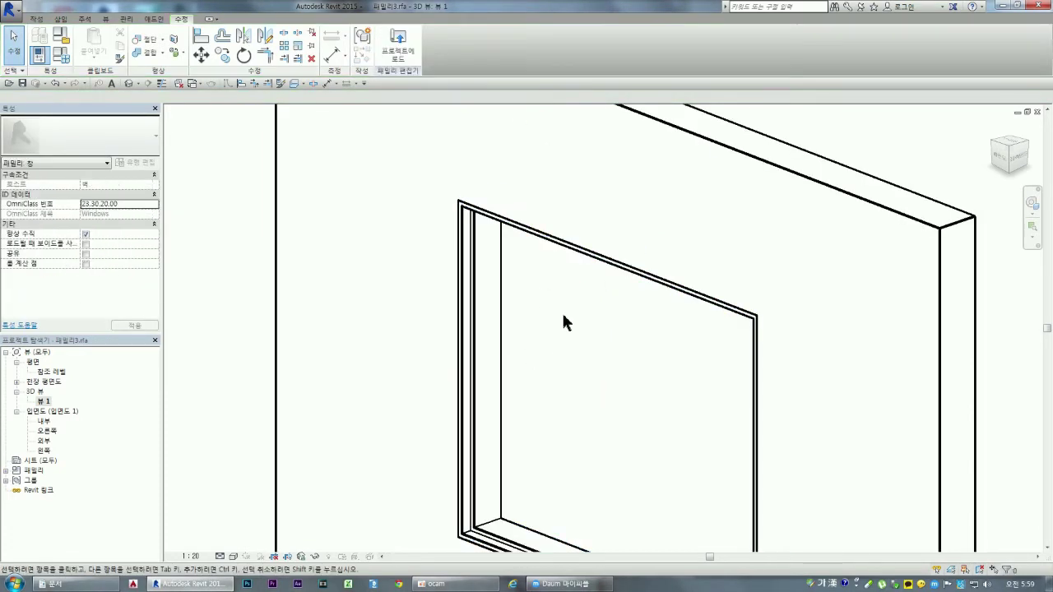
{"action": "scroll", "coordinate": [564, 322], "scroll_direction": "down", "scroll_amount": 1}
{"action": "scroll", "coordinate": [507, 258], "scroll_direction": "down", "scroll_amount": 1}
{"action": "scroll", "coordinate": [477, 263], "scroll_direction": "up", "scroll_amount": 2}
{"action": "scroll", "coordinate": [518, 376], "scroll_direction": "up", "scroll_amount": 2}
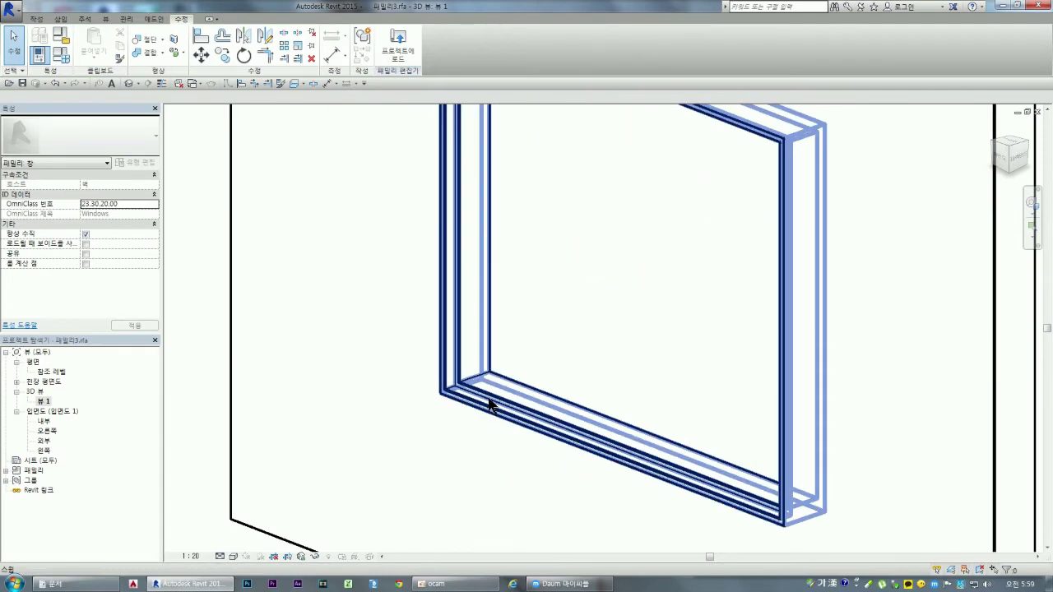
{"action": "left_click", "coordinate": [491, 405]}
{"action": "scroll", "coordinate": [532, 458], "scroll_direction": "down", "scroll_amount": 3}
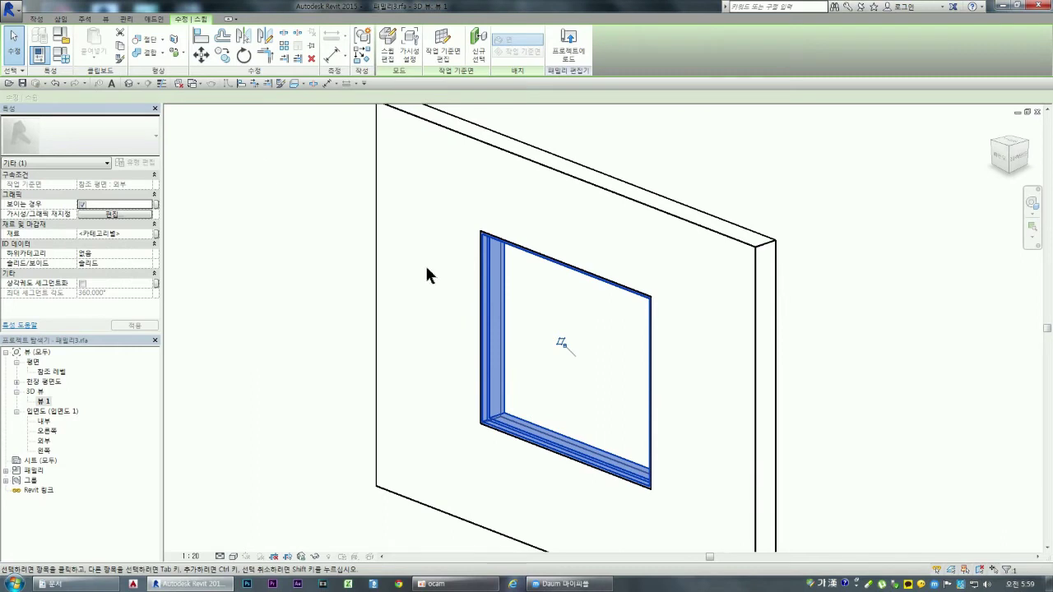
{"action": "left_click", "coordinate": [575, 395]}
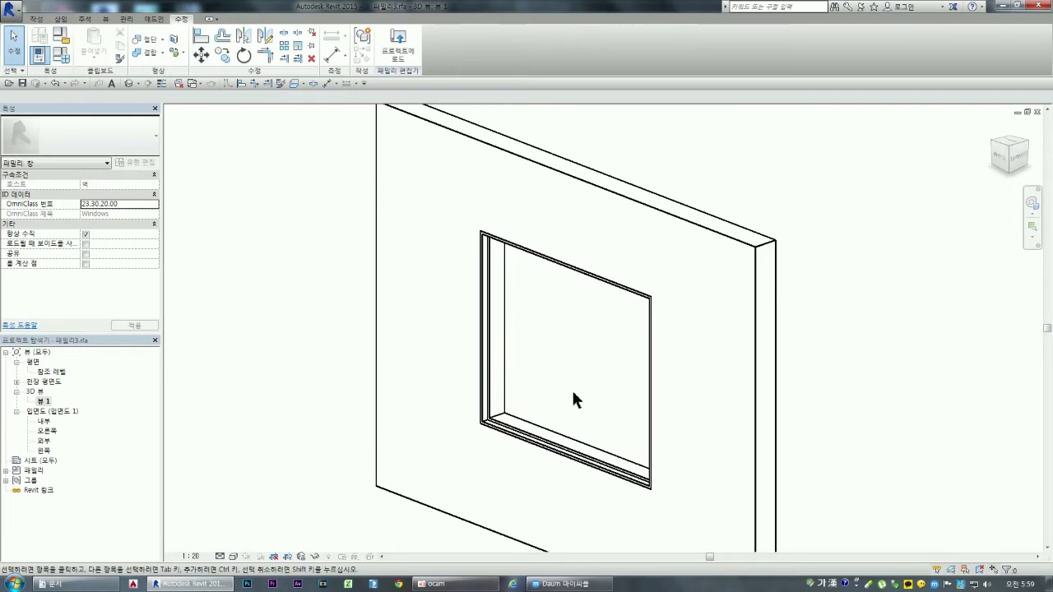
{"action": "scroll", "coordinate": [573, 395], "scroll_direction": "down", "scroll_amount": 3}
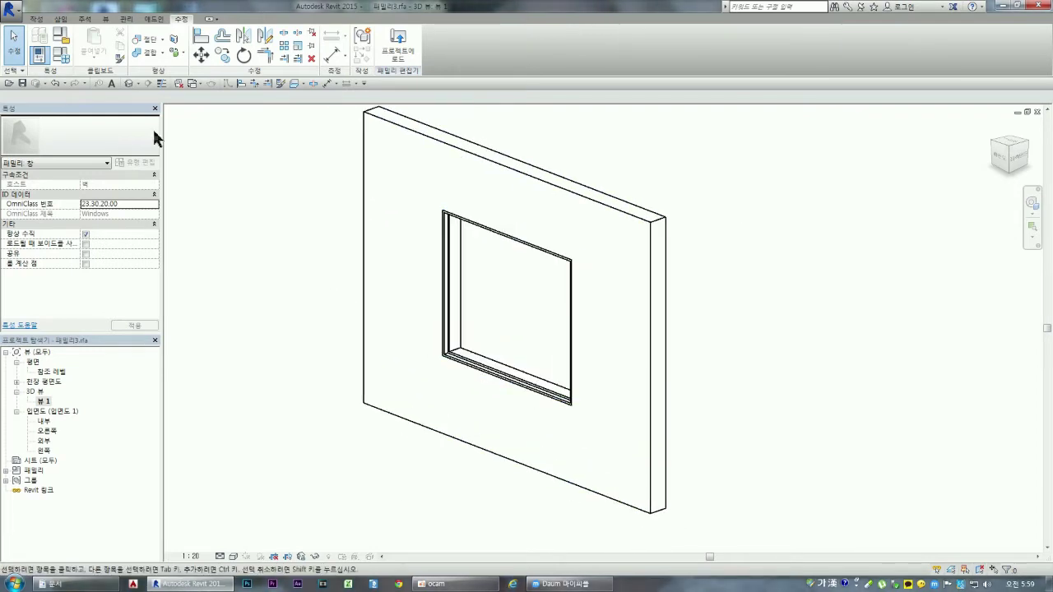
{"action": "left_click", "coordinate": [10, 9]}
{"action": "mouse_move", "coordinate": [41, 49]}
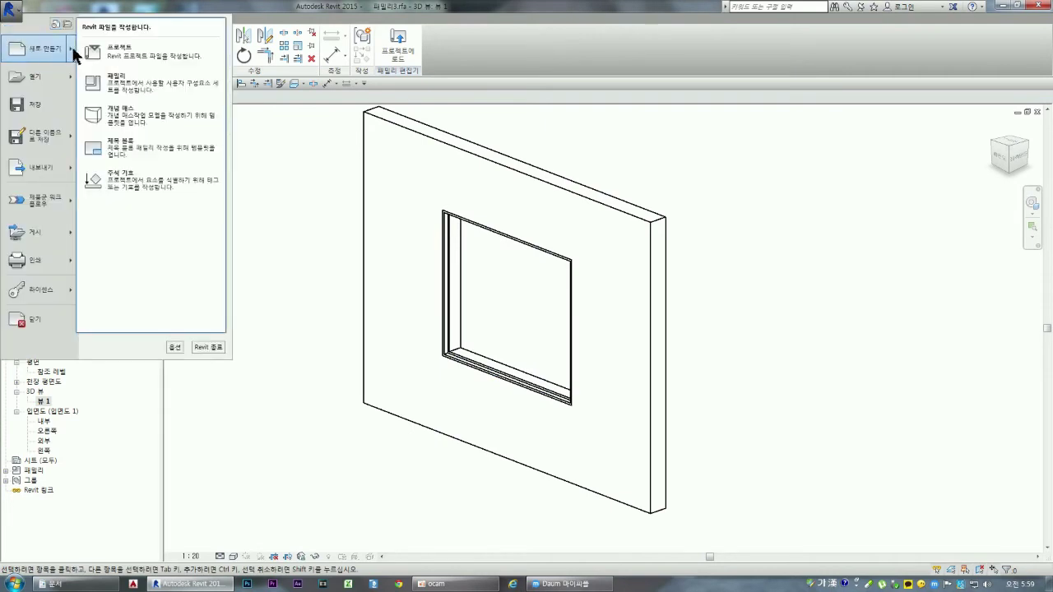
- Create a new project from the 건축 템플릿 architectural template
{"action": "left_click", "coordinate": [111, 51]}
{"action": "left_click", "coordinate": [475, 272]}
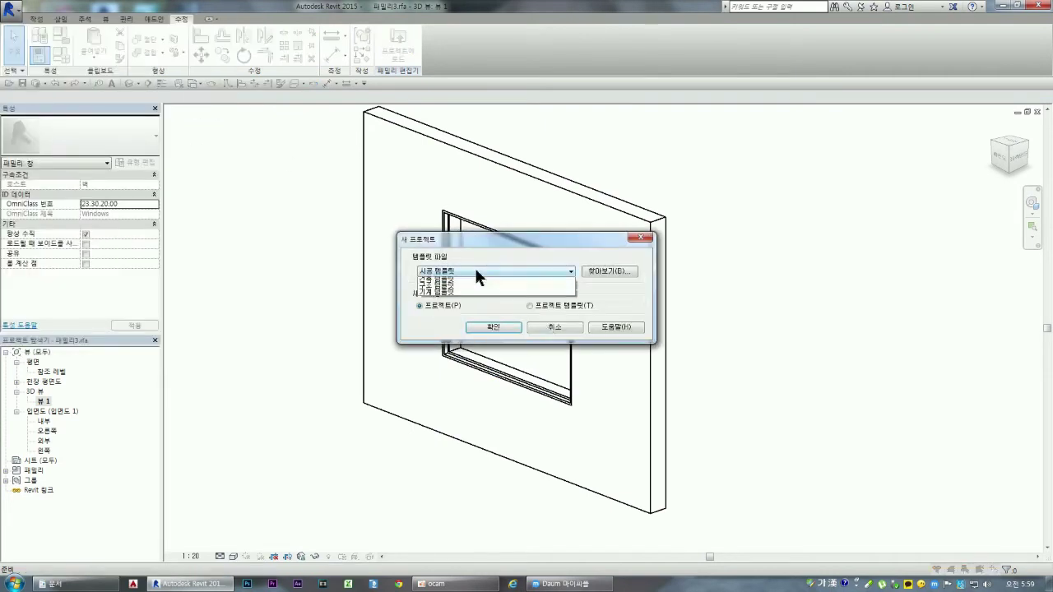
{"action": "left_click", "coordinate": [452, 286]}
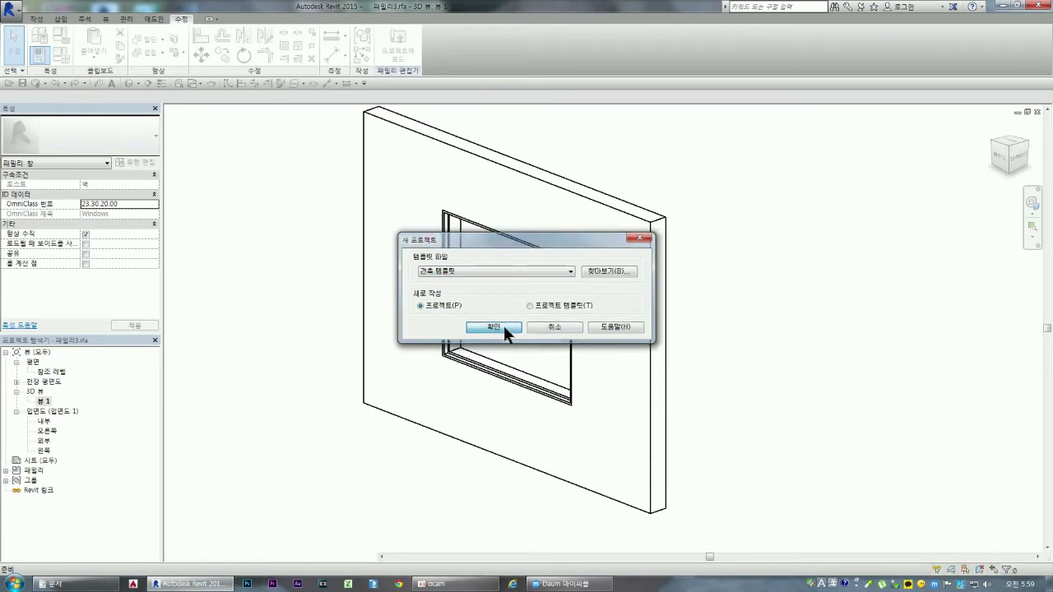
{"action": "left_click", "coordinate": [503, 326]}
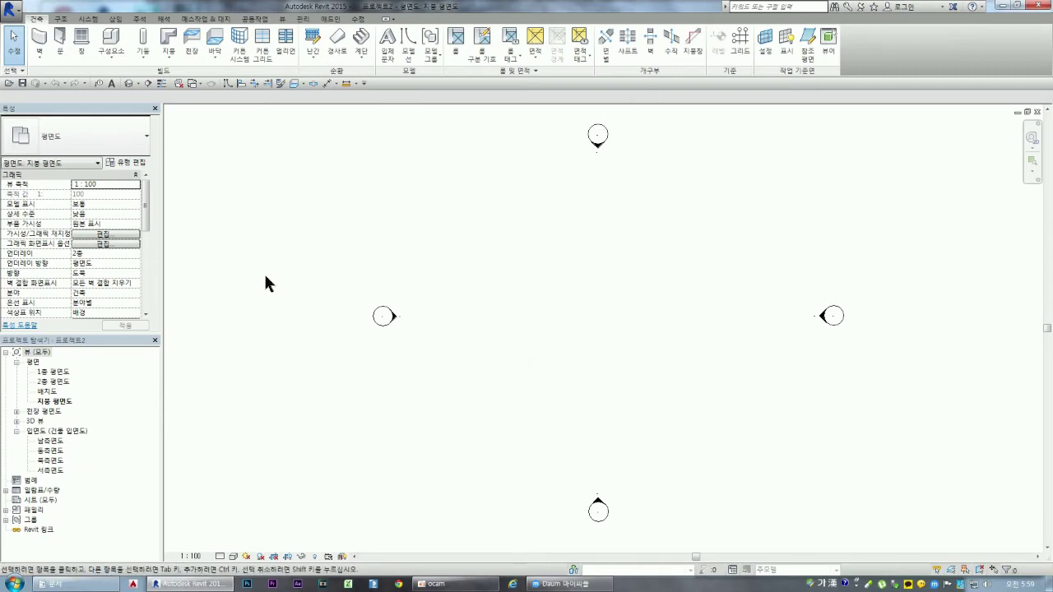
- Draw one straight horizontal 외벽 - 스틸 스터드 벽돌벽 wall, about 16500 long
{"action": "left_click", "coordinate": [39, 53]}
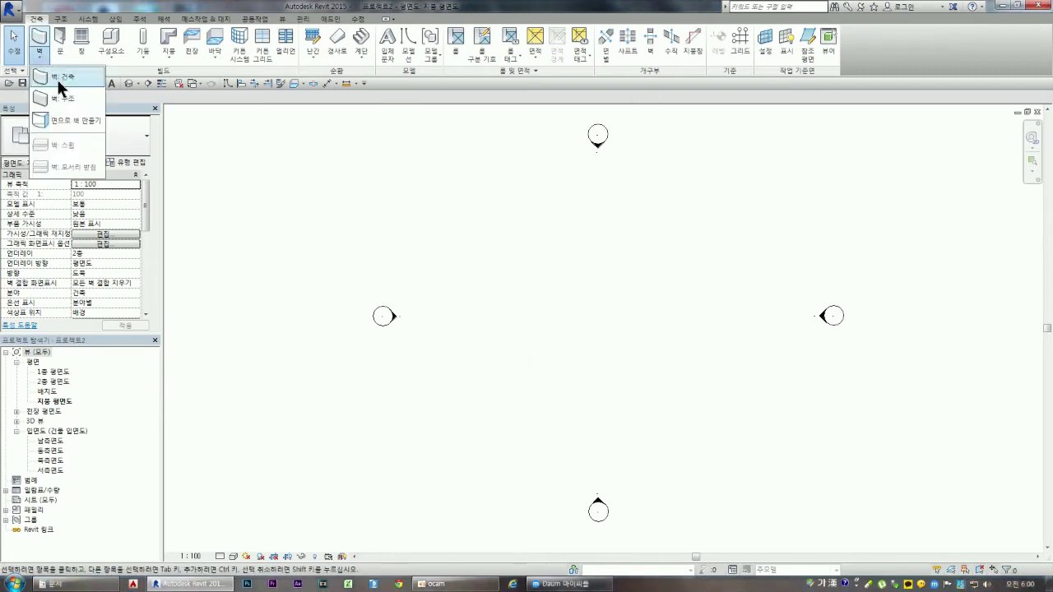
{"action": "left_click", "coordinate": [61, 79]}
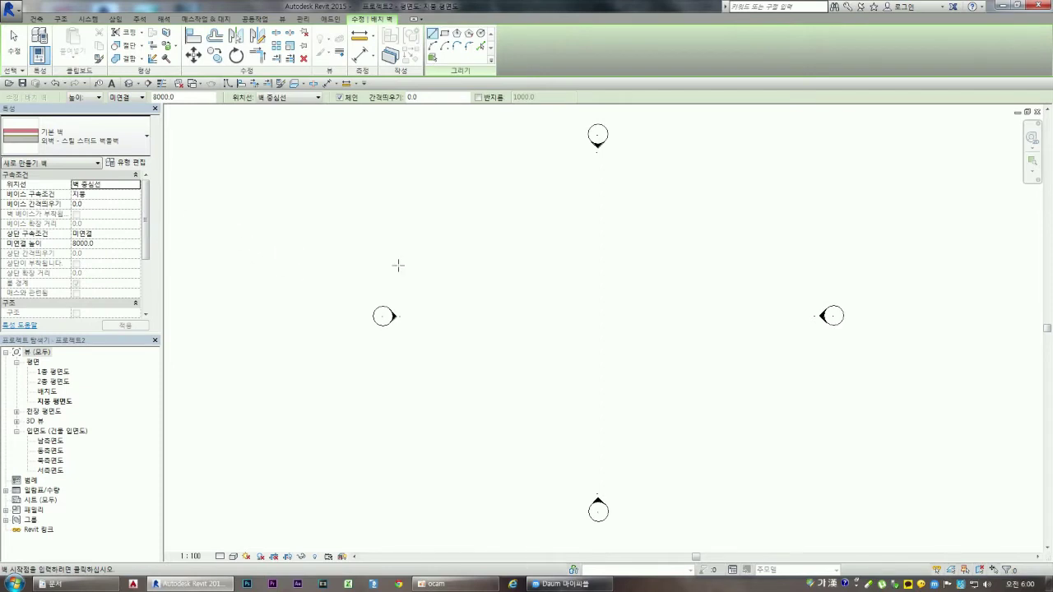
{"action": "left_click", "coordinate": [441, 311]}
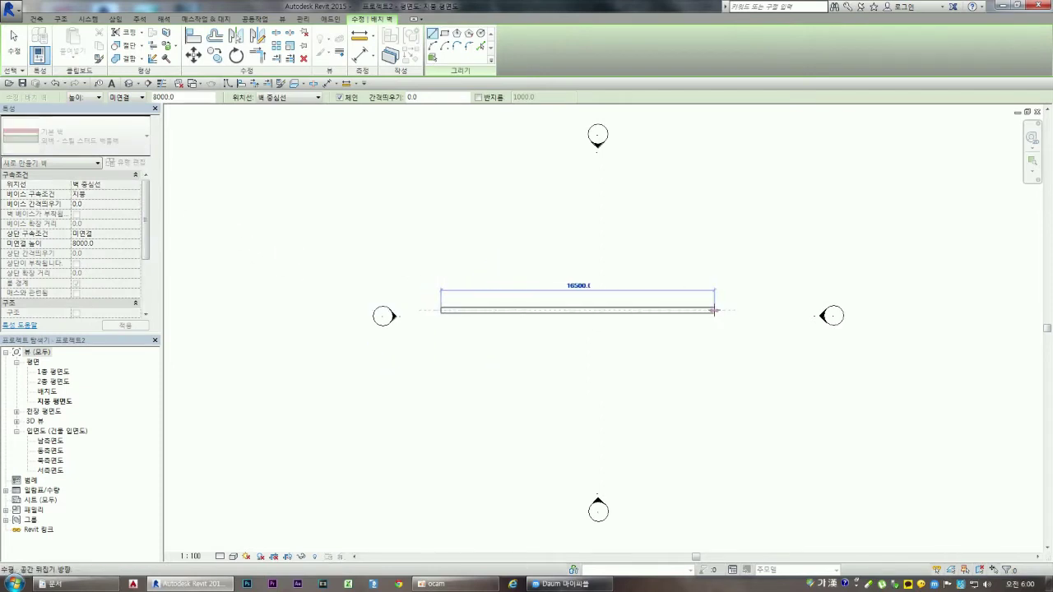
{"action": "left_click", "coordinate": [718, 310]}
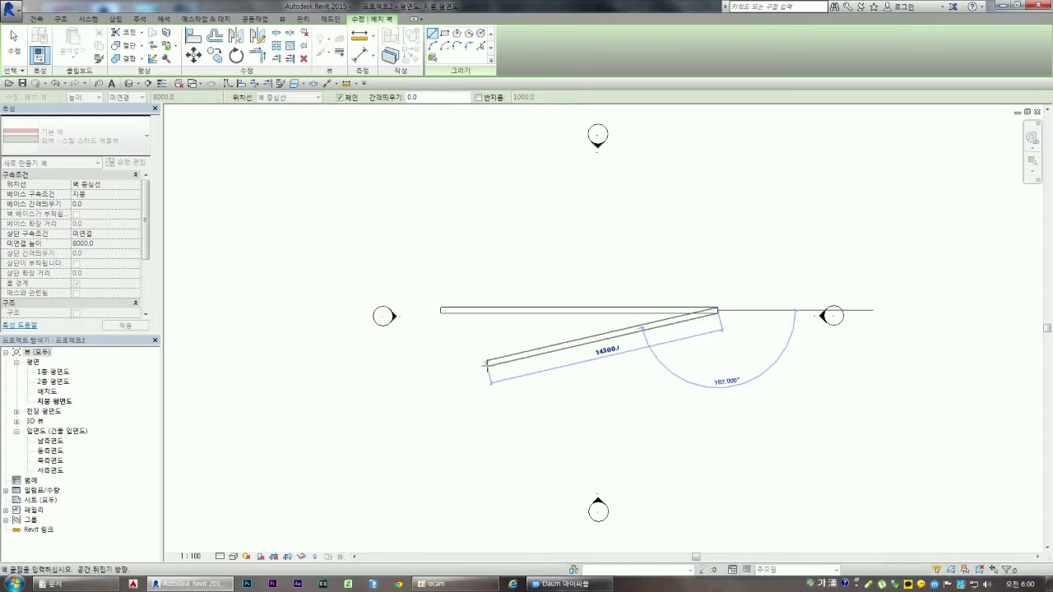
{"action": "key", "text": "Escape"}
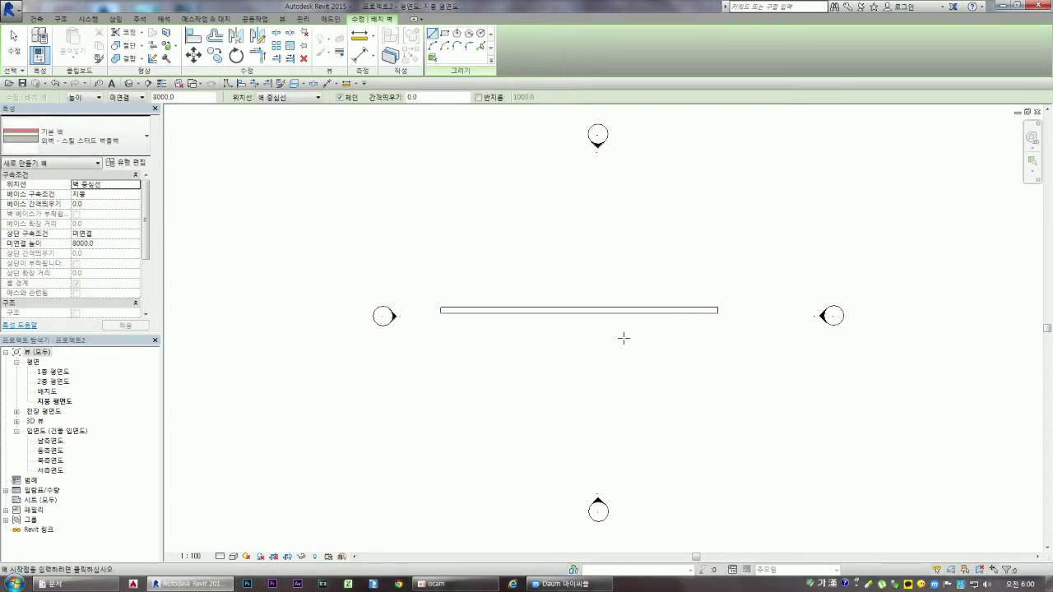
{"action": "key", "text": "Escape"}
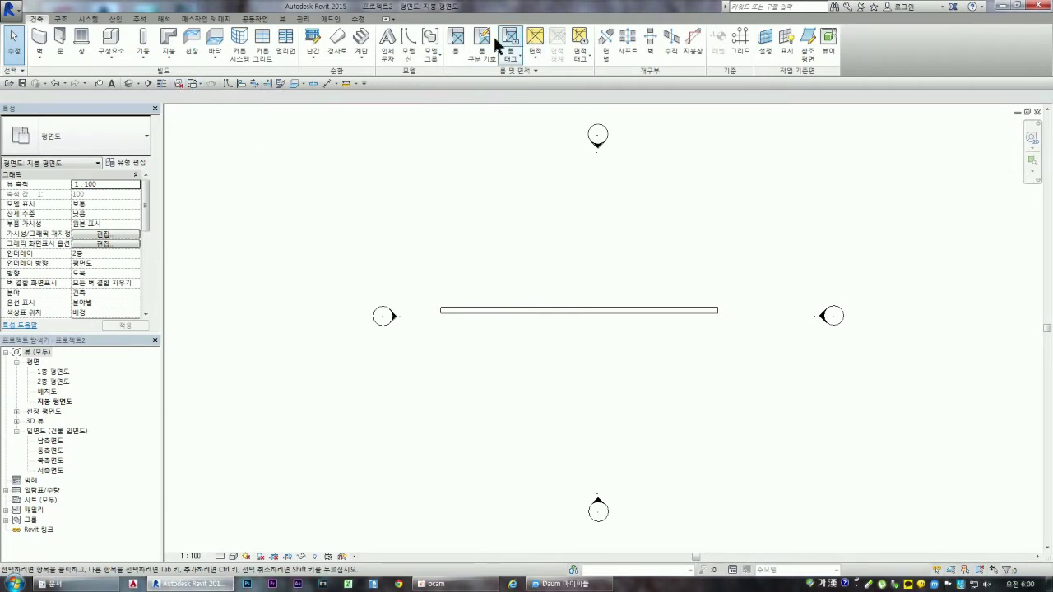
- Maximize the project plan view, close hidden windows, and list the two open views
{"action": "left_click", "coordinate": [284, 18]}
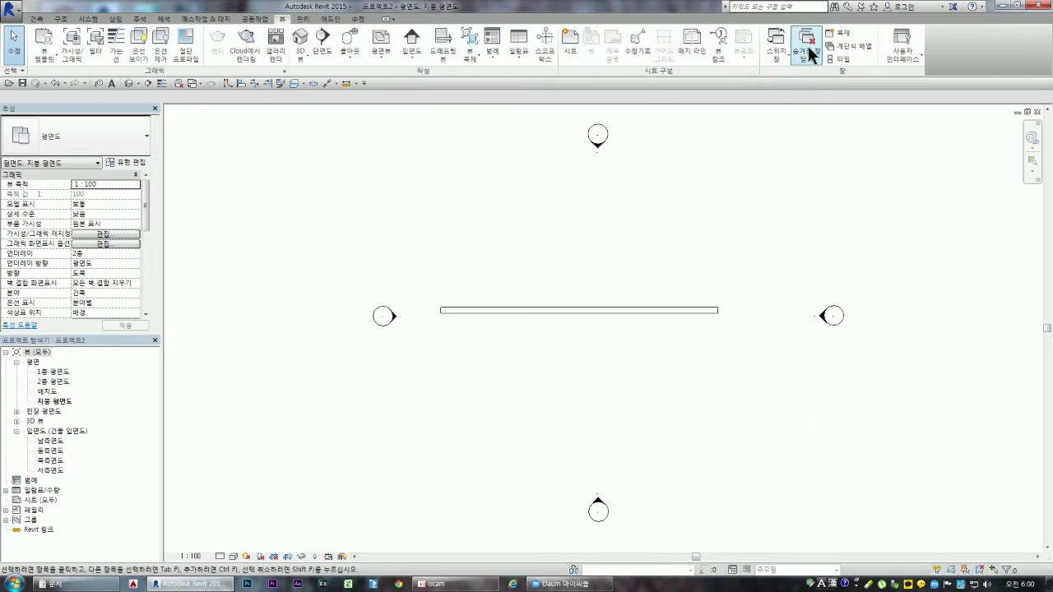
{"action": "left_click", "coordinate": [853, 46]}
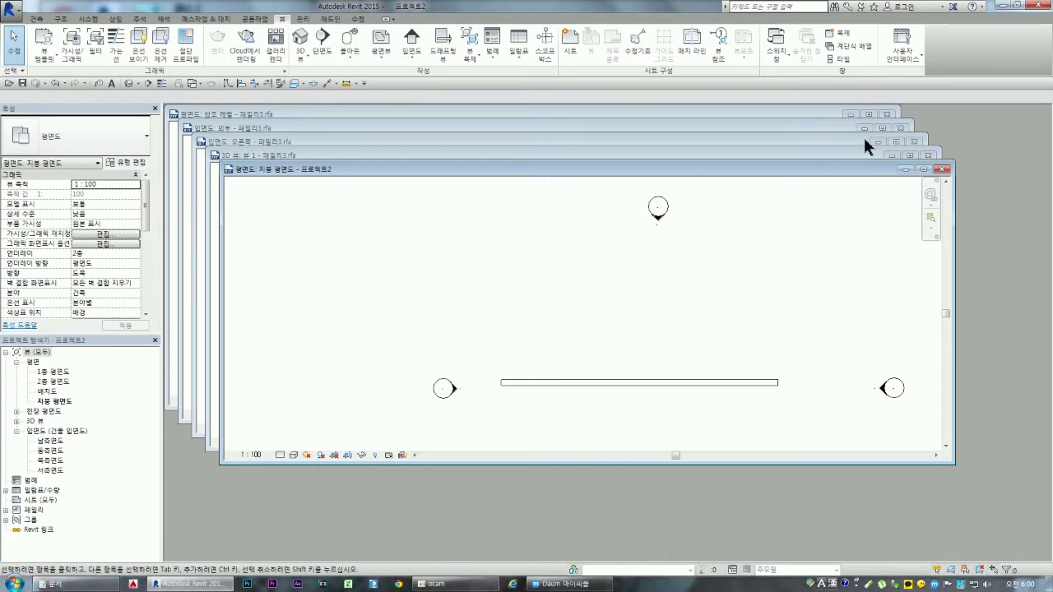
{"action": "left_click", "coordinate": [922, 169]}
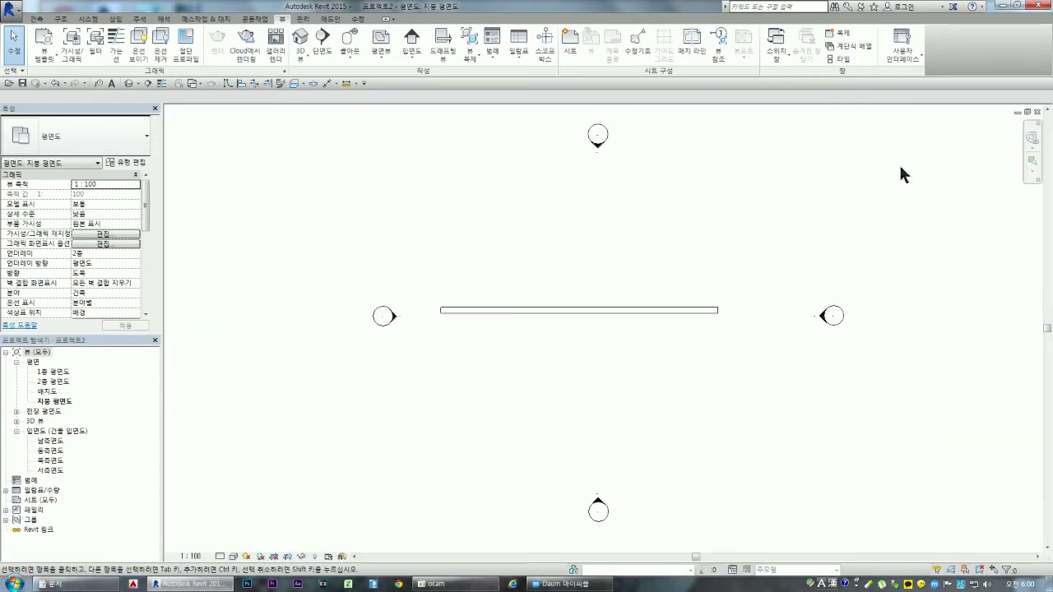
{"action": "left_click", "coordinate": [178, 83]}
{"action": "left_click", "coordinate": [790, 62]}
{"action": "left_click", "coordinate": [839, 52]}
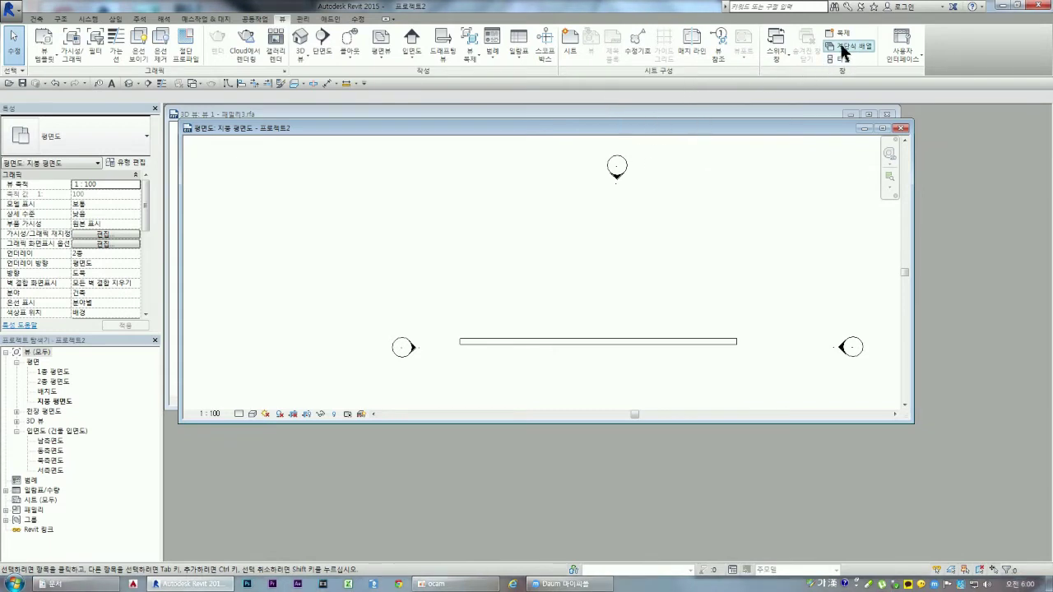
{"action": "left_click", "coordinate": [882, 128]}
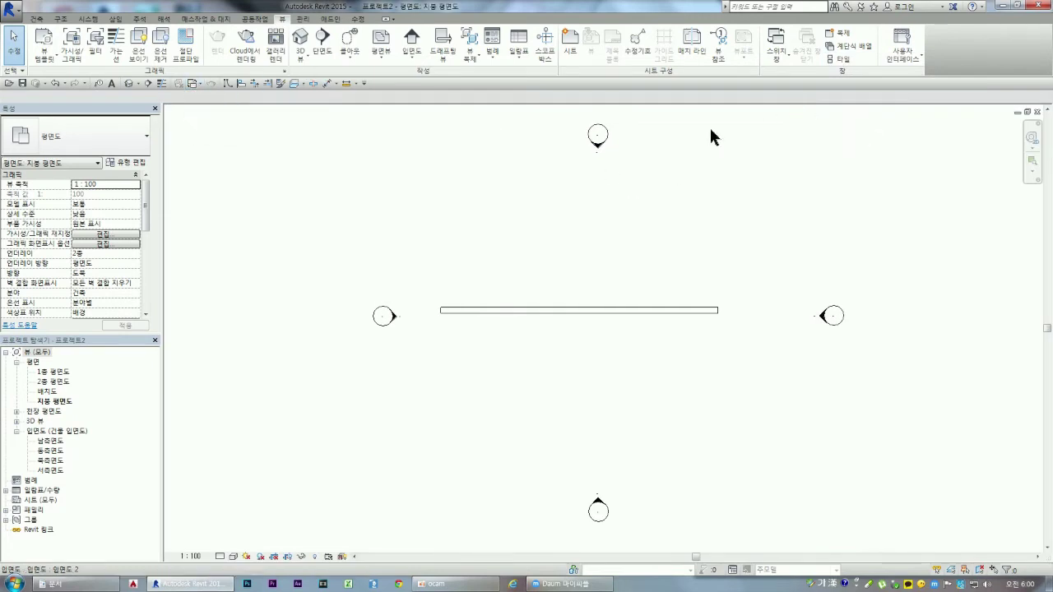
{"action": "left_click", "coordinate": [199, 84]}
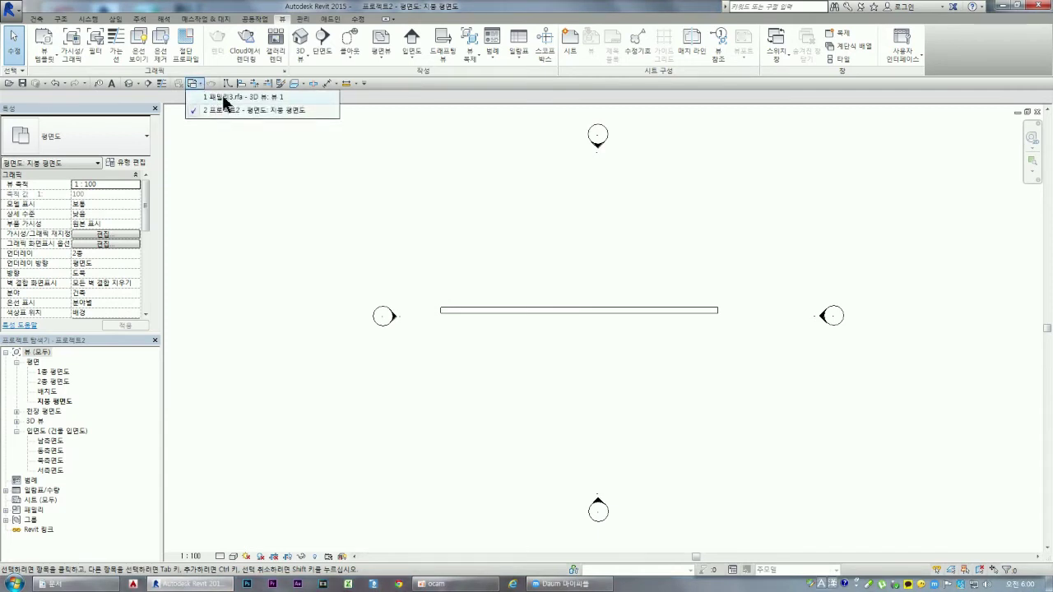
- Load the 패밀리3 window family into the project and choose type 1800x1500
{"action": "left_click", "coordinate": [222, 95]}
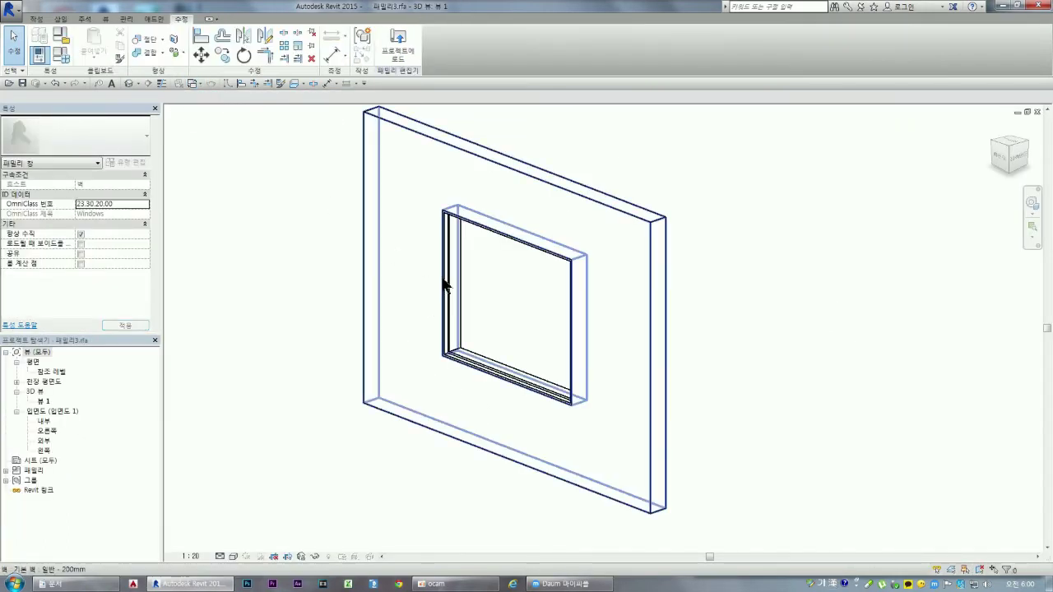
{"action": "left_click", "coordinate": [399, 47]}
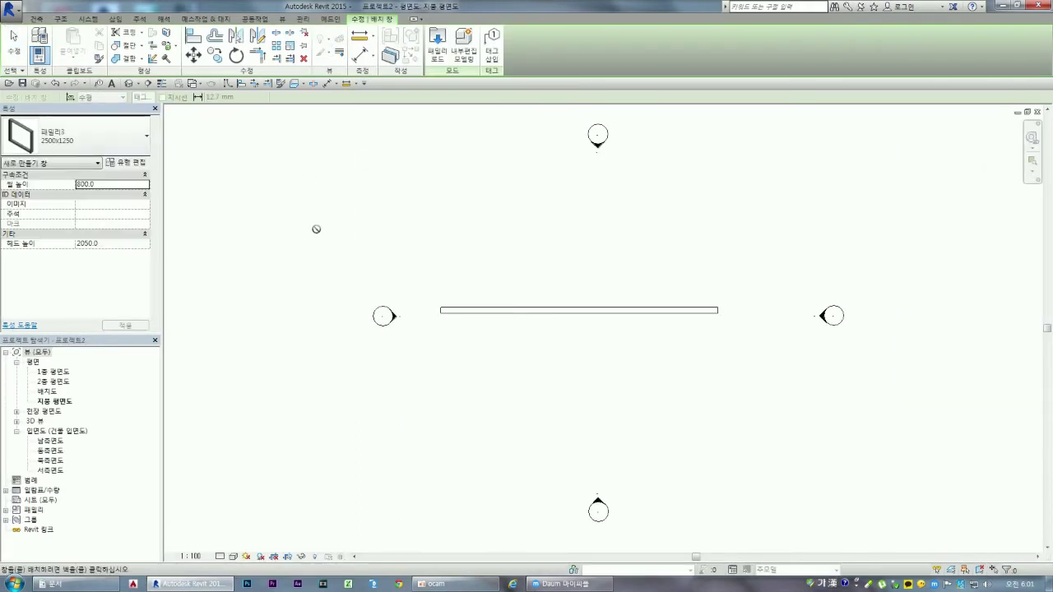
{"action": "left_click", "coordinate": [146, 139]}
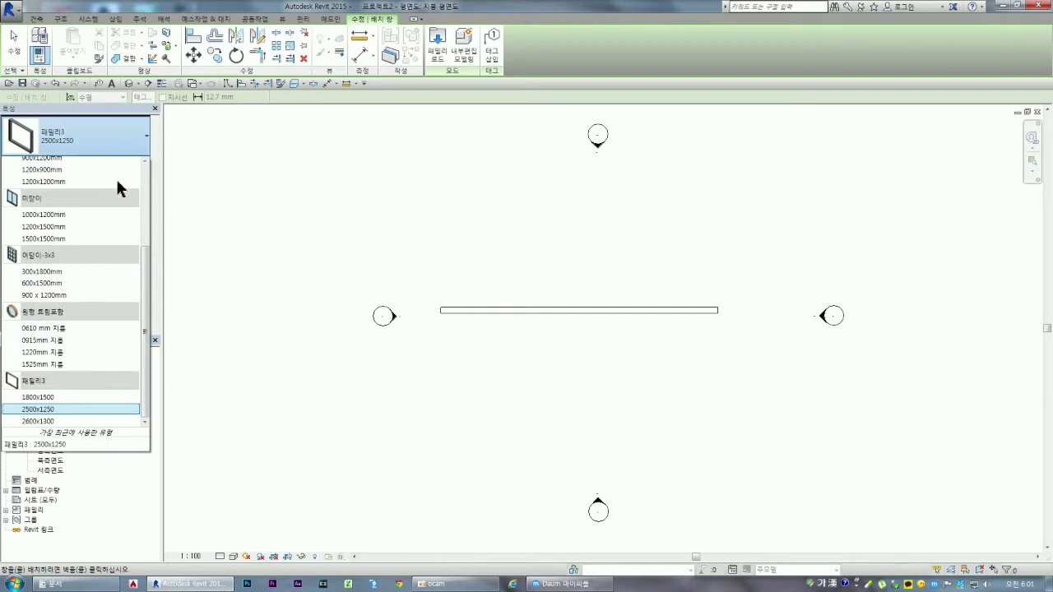
{"action": "left_click_drag", "start_coordinate": [141, 342], "coordinate": [150, 368]}
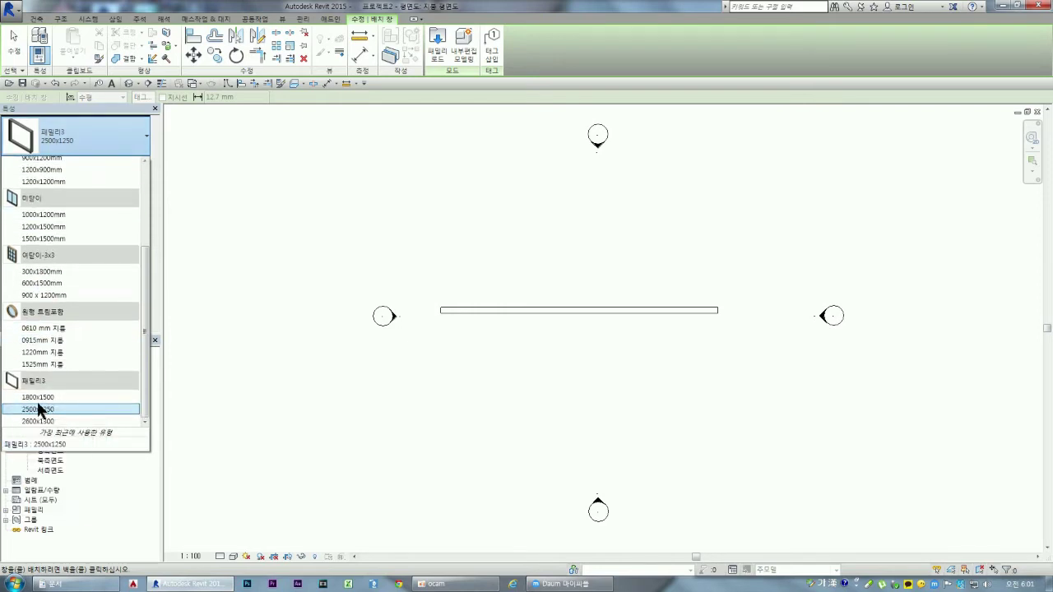
{"action": "left_click", "coordinate": [37, 398]}
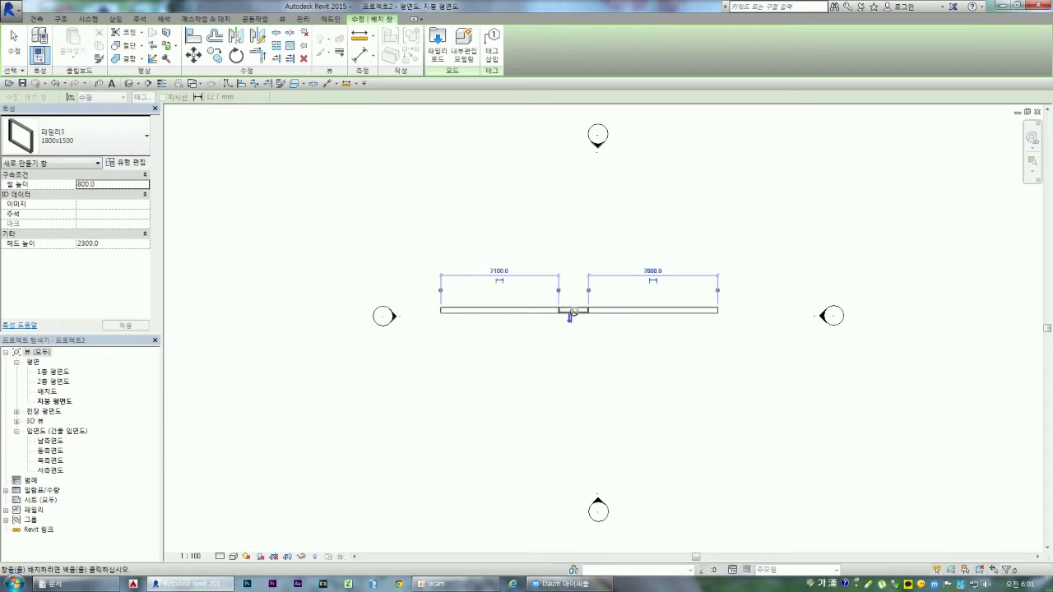
- Place the 1800x1500 window in the wall, about 7100 from its left end
{"action": "scroll", "coordinate": [574, 311], "scroll_direction": "up", "scroll_amount": 1}
{"action": "scroll", "coordinate": [569, 315], "scroll_direction": "up", "scroll_amount": 2}
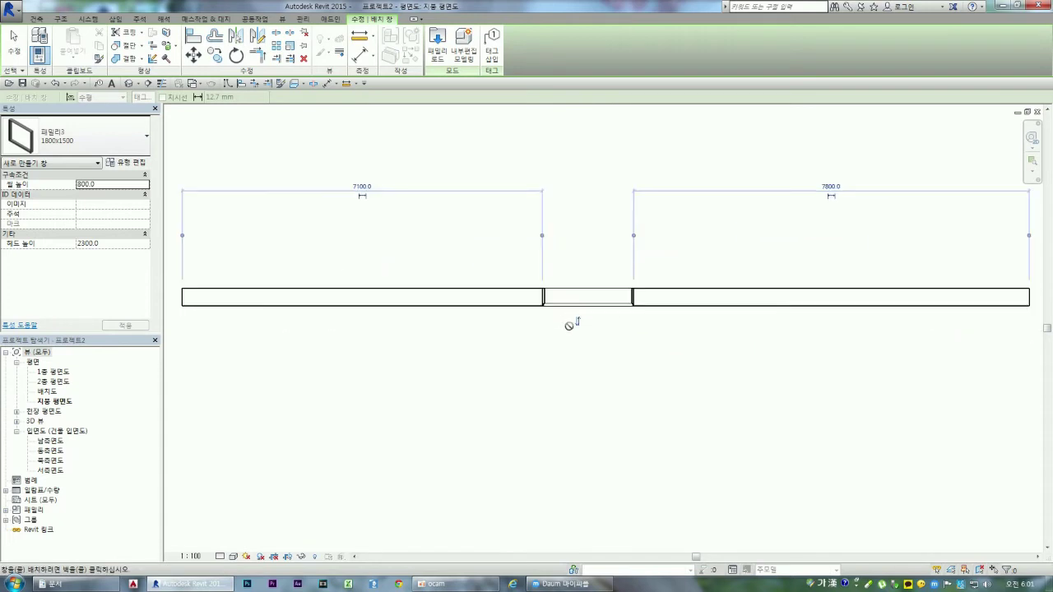
{"action": "scroll", "coordinate": [569, 319], "scroll_direction": "up", "scroll_amount": 3}
{"action": "left_click", "coordinate": [581, 324]}
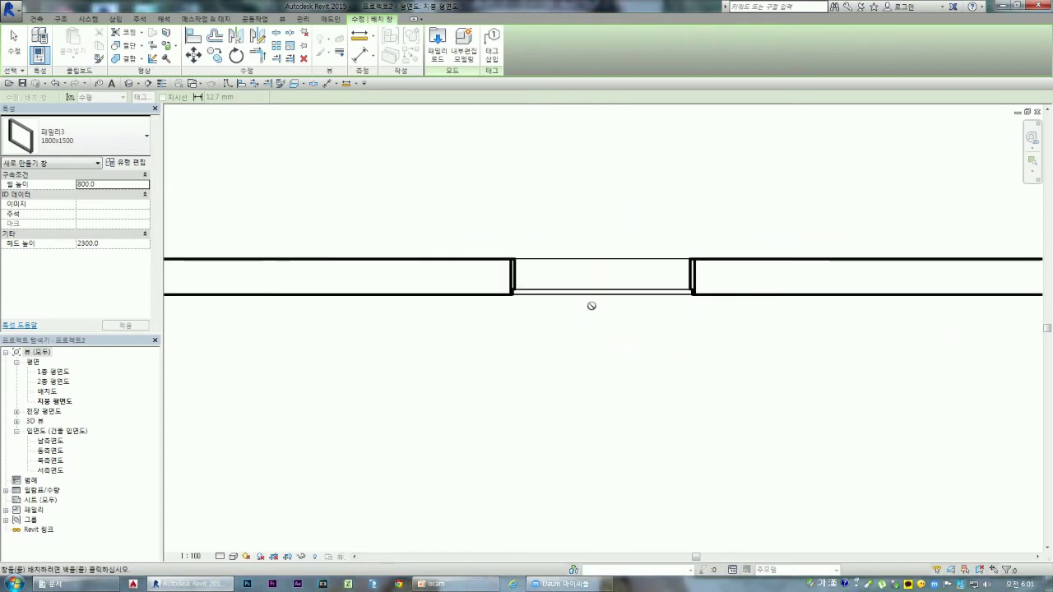
{"action": "key", "text": "Escape"}
{"action": "scroll", "coordinate": [572, 318], "scroll_direction": "up", "scroll_amount": 2}
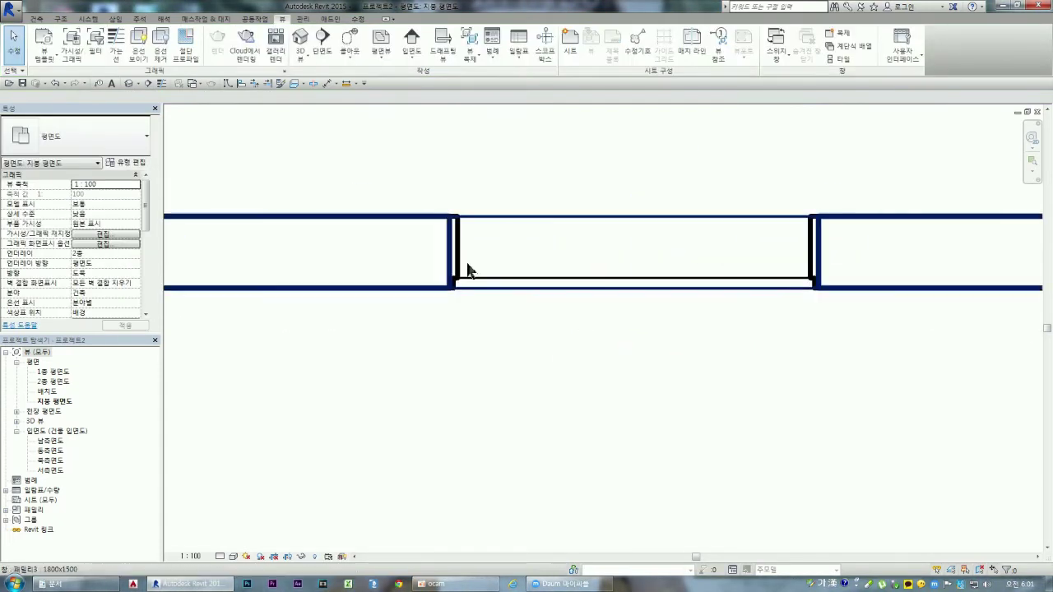
- Check the placed window in the {3D} view, then open the 1층 평면도 plan
{"action": "left_click", "coordinate": [20, 422]}
{"action": "left_click", "coordinate": [17, 421]}
{"action": "double_click", "coordinate": [44, 431]}
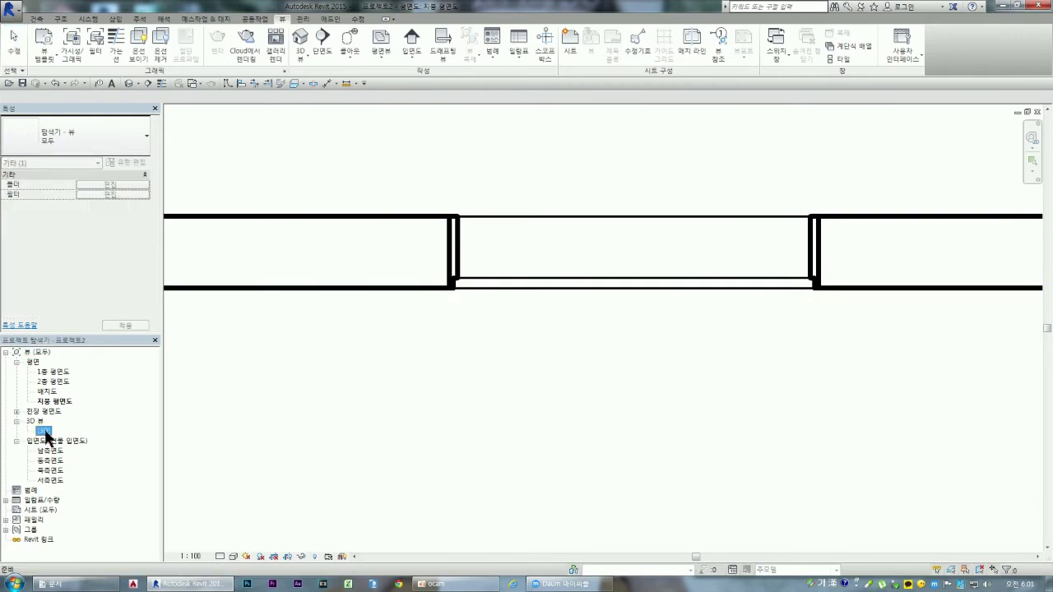
{"action": "scroll", "coordinate": [615, 405], "scroll_direction": "up", "scroll_amount": 3}
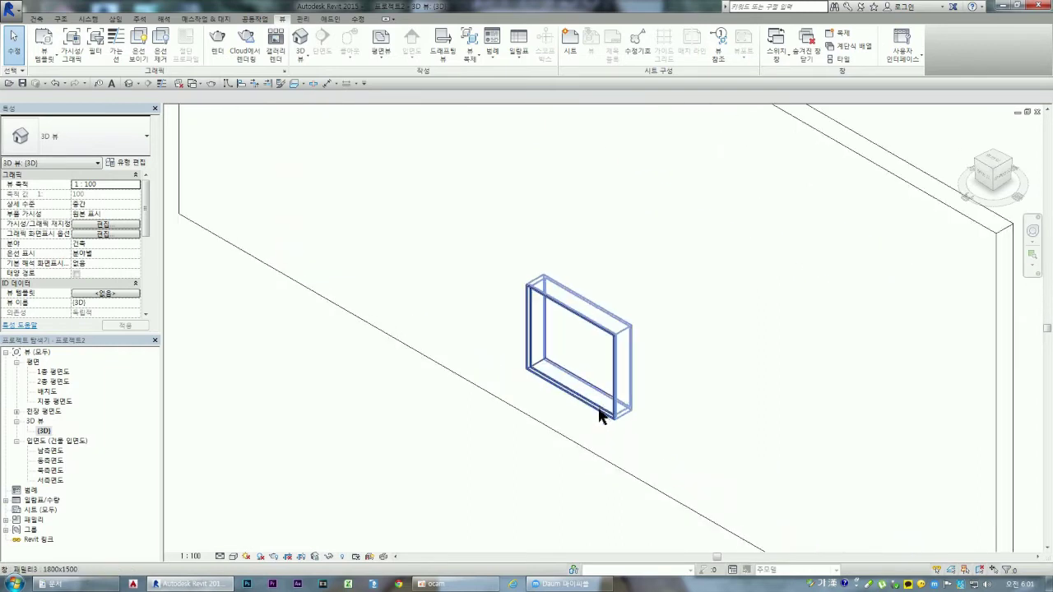
{"action": "scroll", "coordinate": [596, 415], "scroll_direction": "up", "scroll_amount": 2}
{"action": "scroll", "coordinate": [518, 280], "scroll_direction": "down", "scroll_amount": 2}
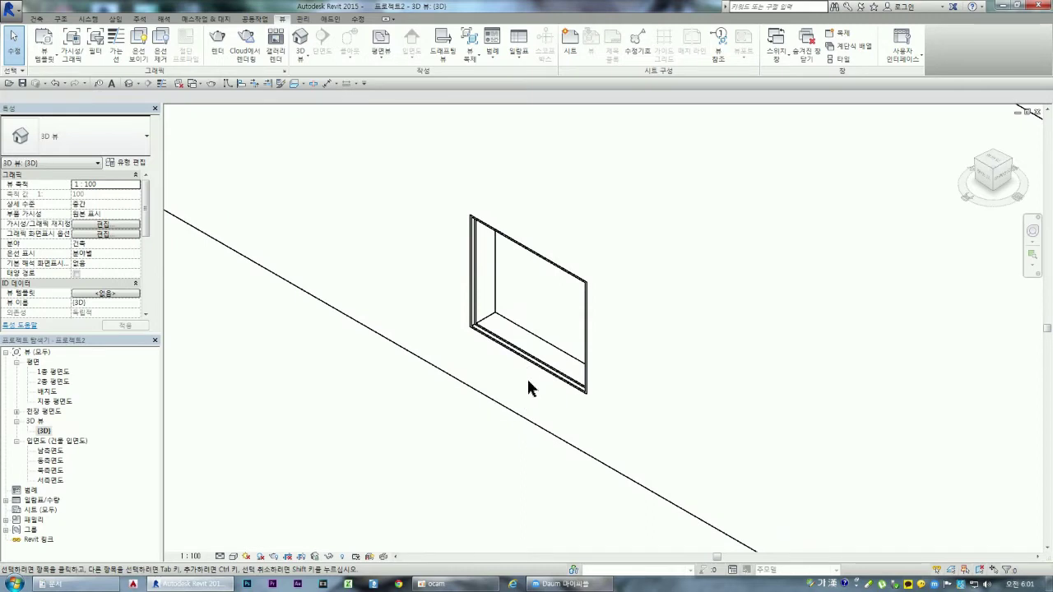
{"action": "double_click", "coordinate": [54, 371]}
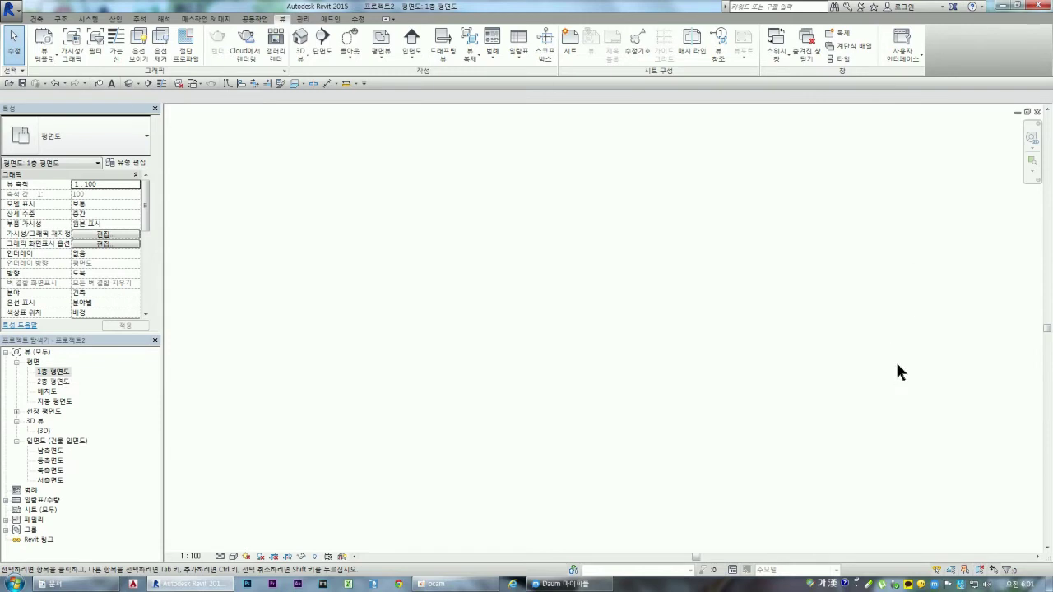
- In 배치도, set the wall's Base Constraint to 1층 and delete the window that can't cut it
{"action": "scroll", "coordinate": [520, 440], "scroll_direction": "down", "scroll_amount": 3}
{"action": "scroll", "coordinate": [524, 426], "scroll_direction": "down", "scroll_amount": 3}
{"action": "scroll", "coordinate": [526, 421], "scroll_direction": "down", "scroll_amount": 3}
{"action": "double_click", "coordinate": [51, 392]}
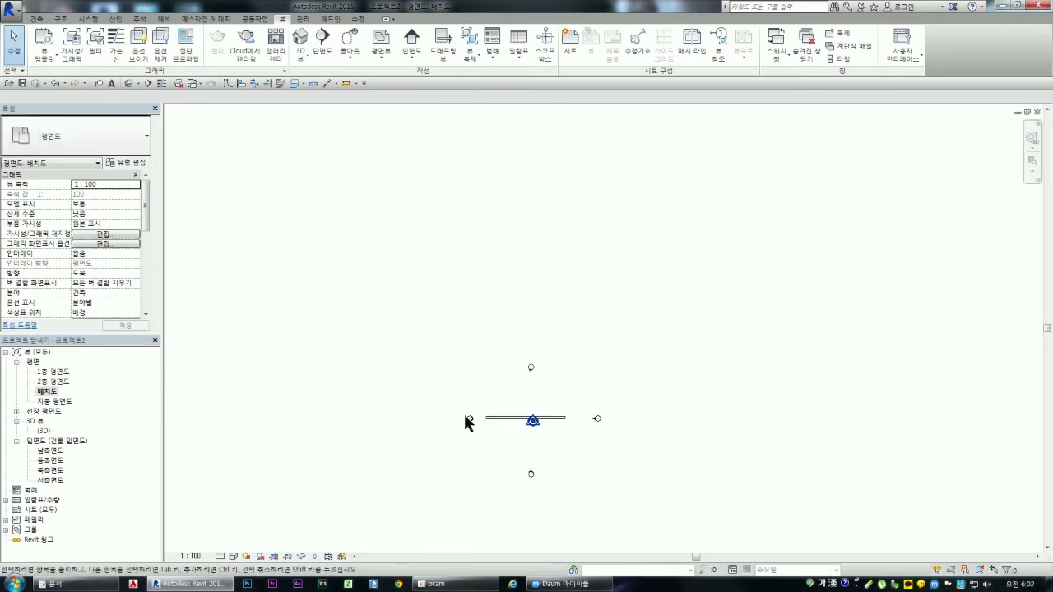
{"action": "left_click", "coordinate": [486, 419]}
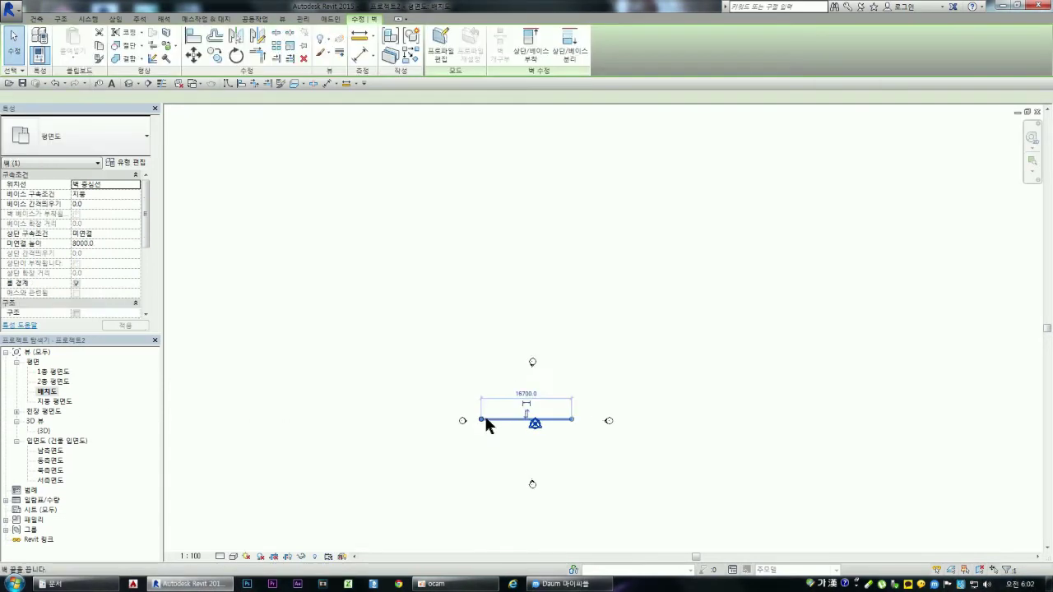
{"action": "left_click", "coordinate": [137, 195]}
{"action": "left_click", "coordinate": [132, 204]}
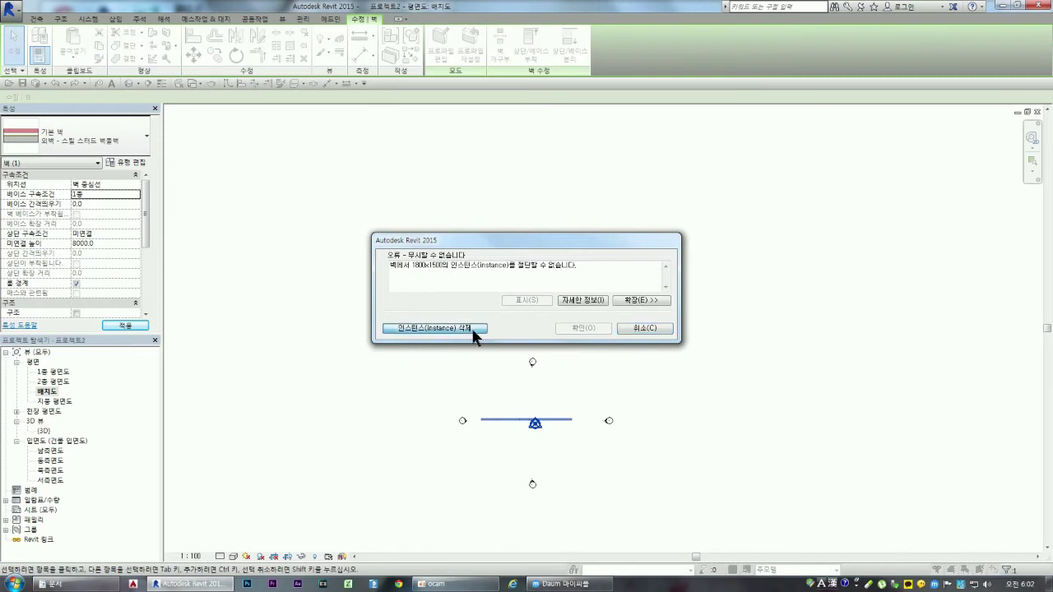
{"action": "left_click", "coordinate": [475, 328]}
{"action": "left_click", "coordinate": [309, 364]}
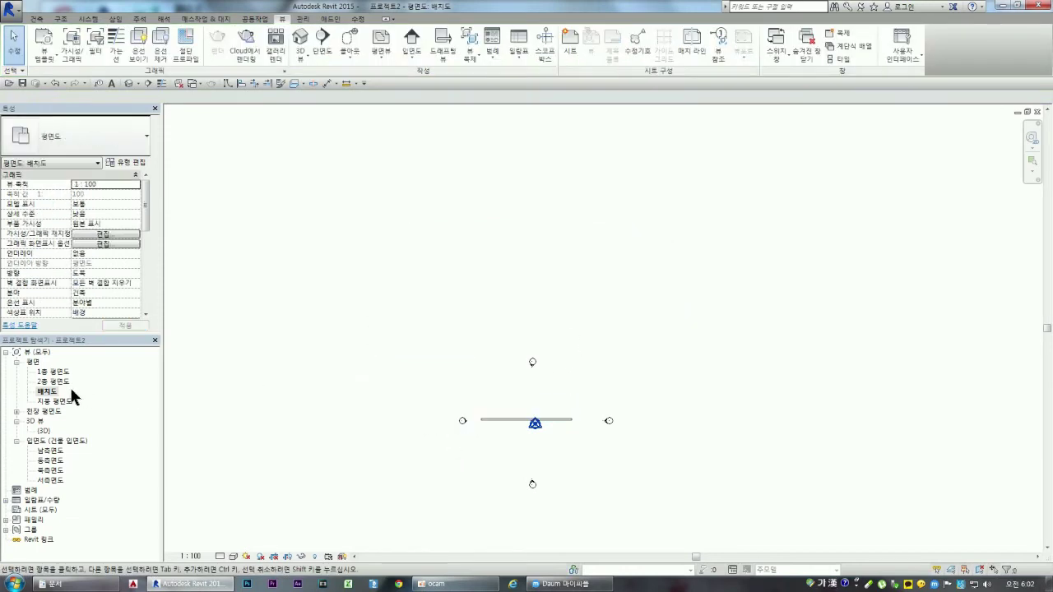
- Check the wall in {3D}, then return to the 1층 평면도 plan
{"action": "double_click", "coordinate": [44, 431]}
{"action": "scroll", "coordinate": [395, 395], "scroll_direction": "down", "scroll_amount": 3}
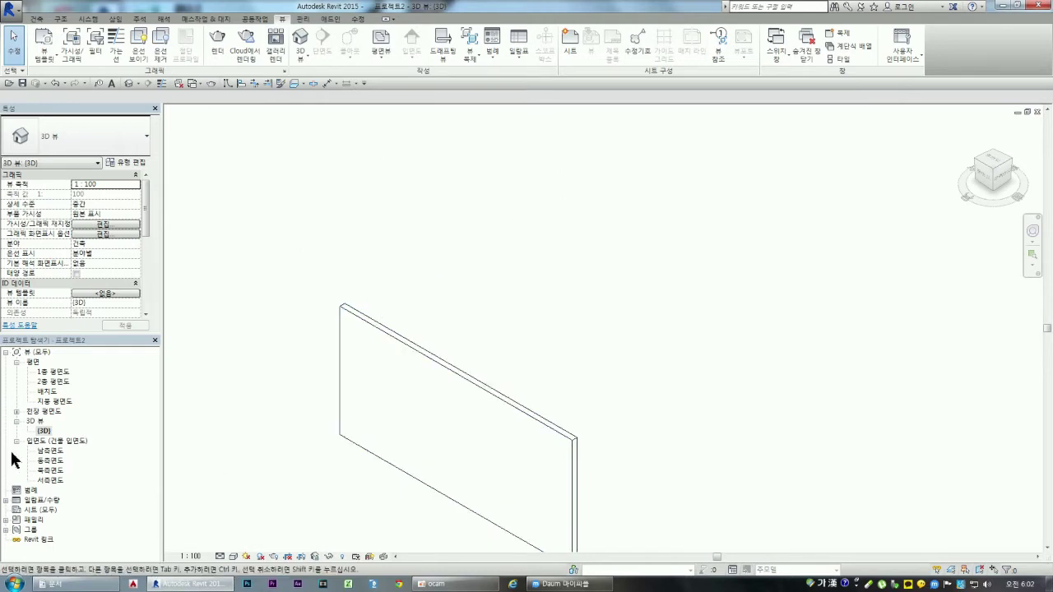
{"action": "double_click", "coordinate": [55, 372]}
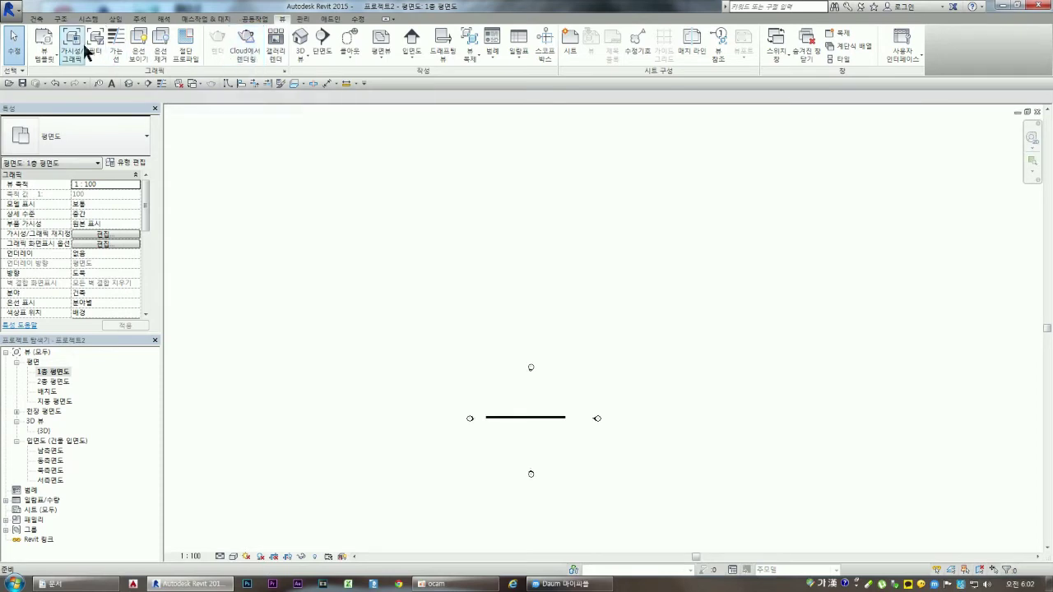
- Place an 1800x1500 window in the wall on the 1층 plan
{"action": "left_click", "coordinate": [36, 18]}
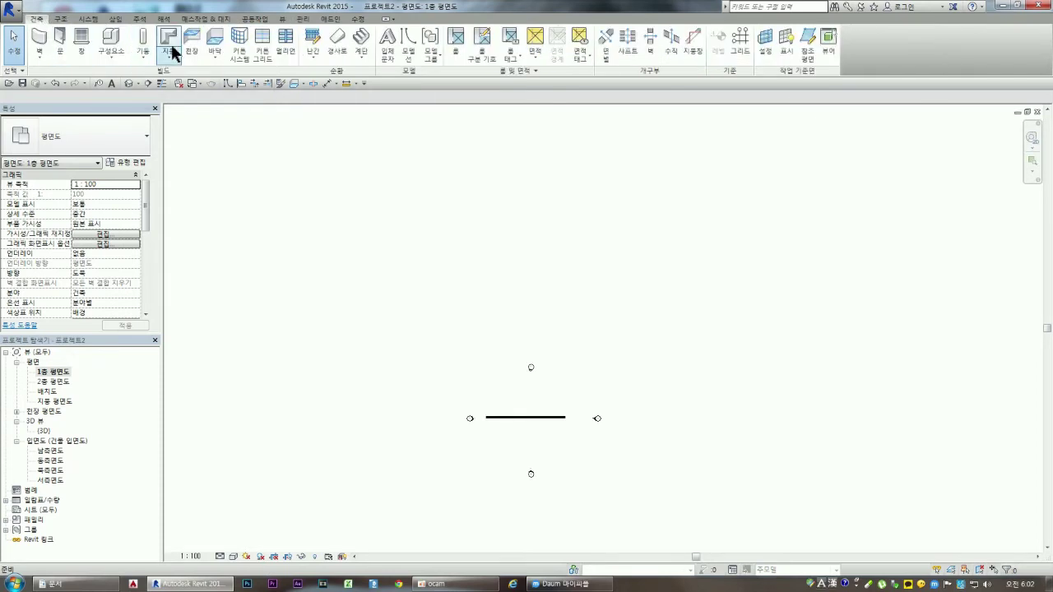
{"action": "left_click", "coordinate": [81, 43]}
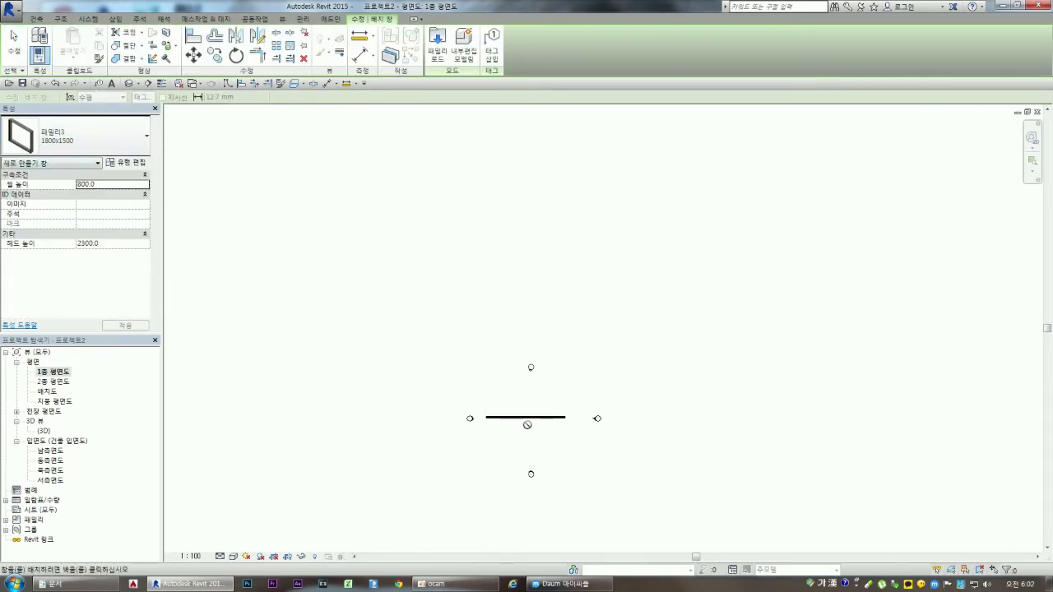
{"action": "scroll", "coordinate": [525, 425], "scroll_direction": "up", "scroll_amount": 3}
{"action": "scroll", "coordinate": [522, 420], "scroll_direction": "up", "scroll_amount": 3}
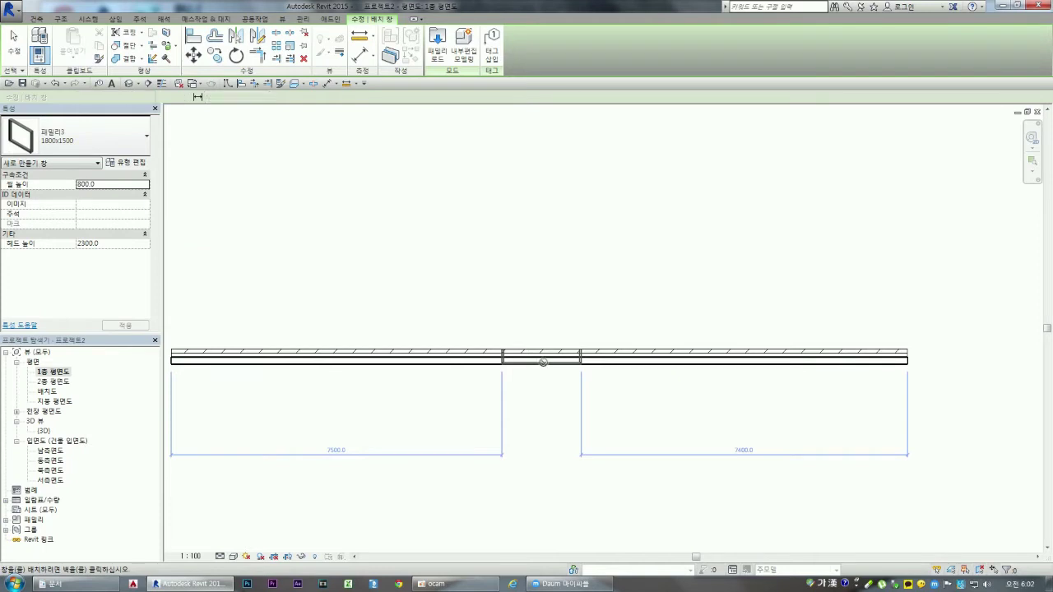
{"action": "left_click", "coordinate": [542, 360]}
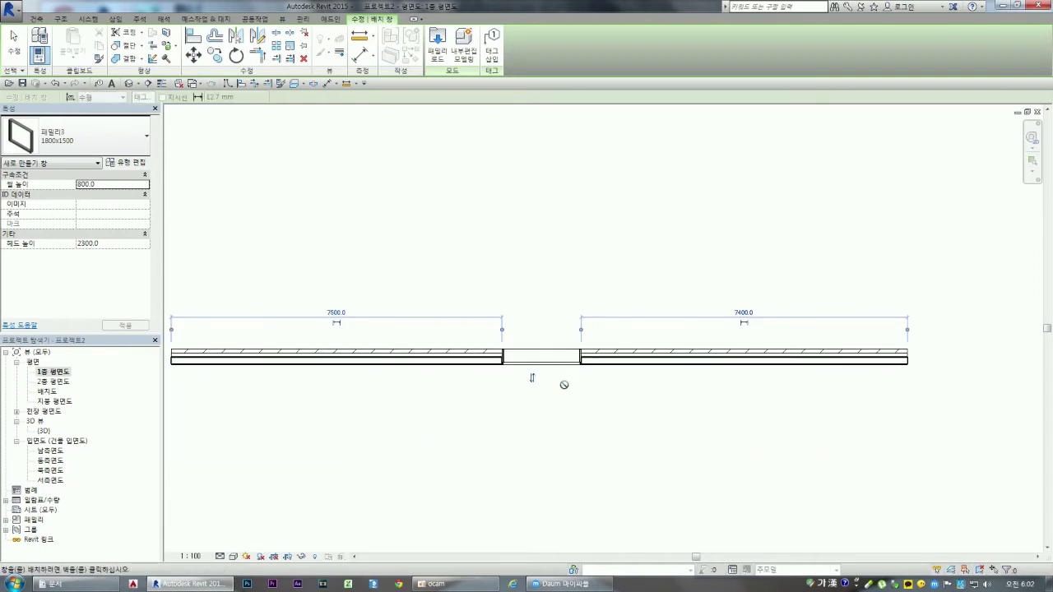
- Bring the 패밀리3.rfa window family view back to the front
{"action": "scroll", "coordinate": [548, 376], "scroll_direction": "up", "scroll_amount": 1}
{"action": "scroll", "coordinate": [527, 371], "scroll_direction": "up", "scroll_amount": 2}
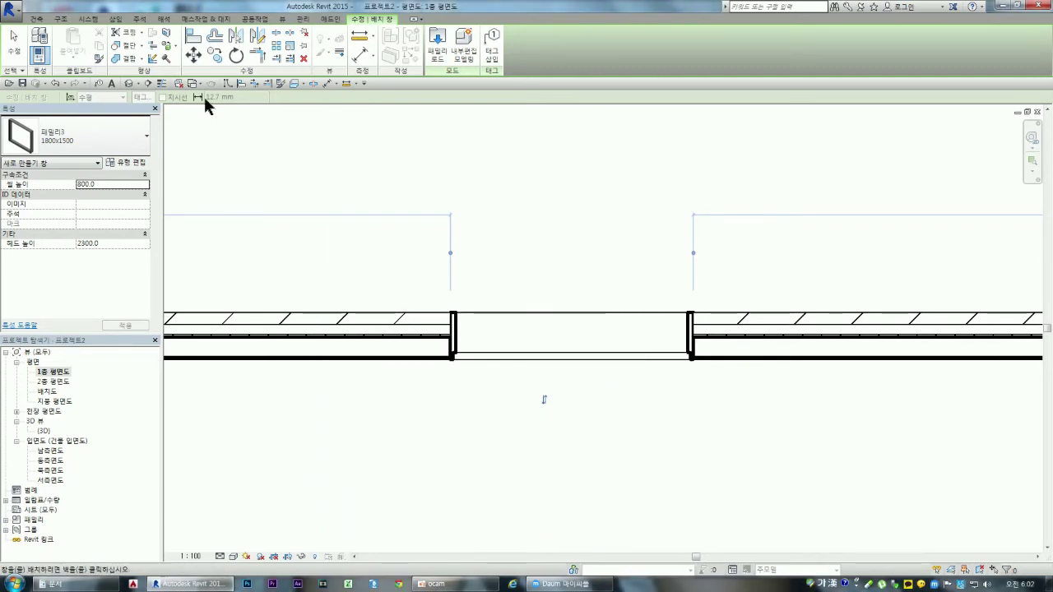
{"action": "left_click", "coordinate": [195, 82]}
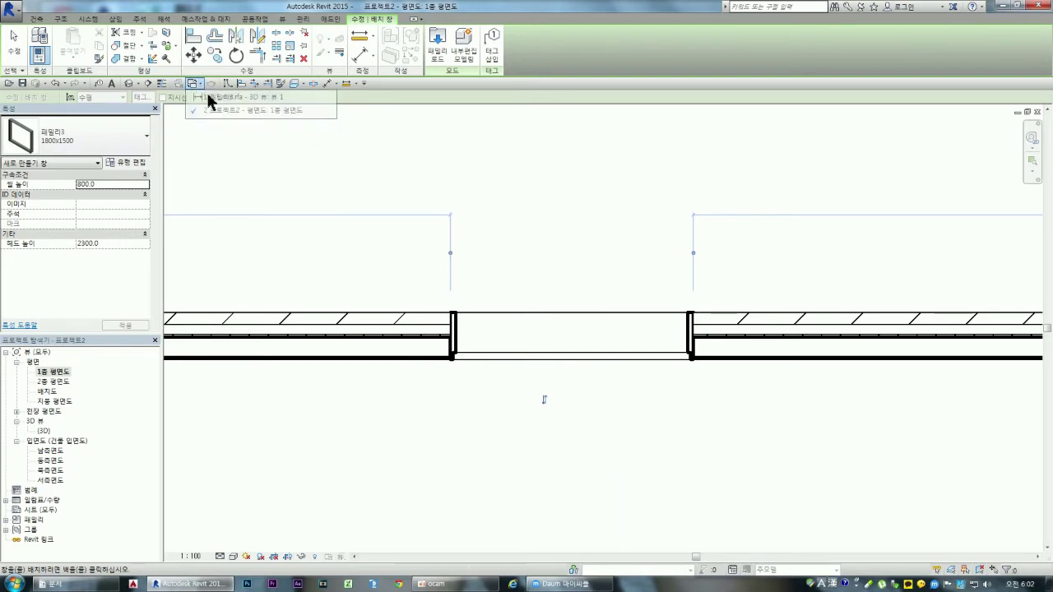
{"action": "left_click", "coordinate": [215, 98]}
- Check the window in the family's 참조 레벨 plan, then return to the project's 1층 평면도
{"action": "double_click", "coordinate": [51, 372]}
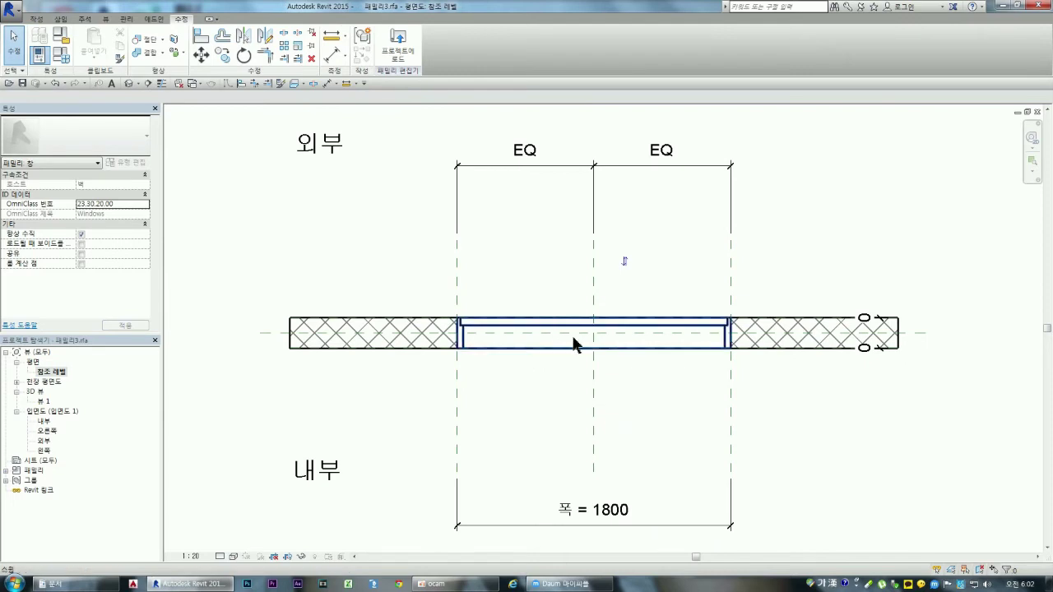
{"action": "scroll", "coordinate": [573, 344], "scroll_direction": "up", "scroll_amount": 2}
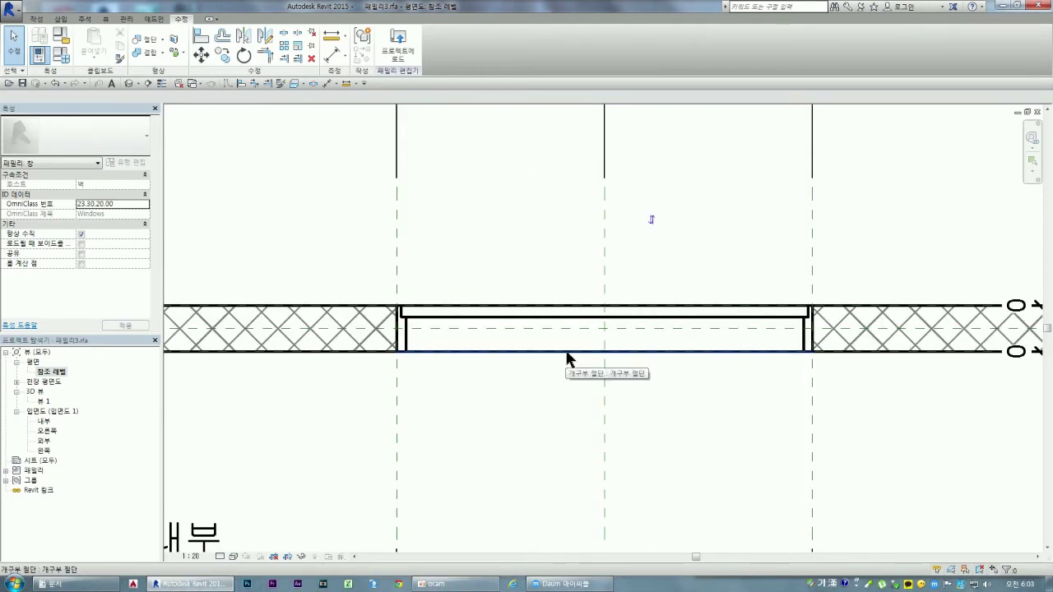
{"action": "key", "text": "Tab"}
{"action": "key", "text": "Tab"}
{"action": "key", "text": "Tab"}
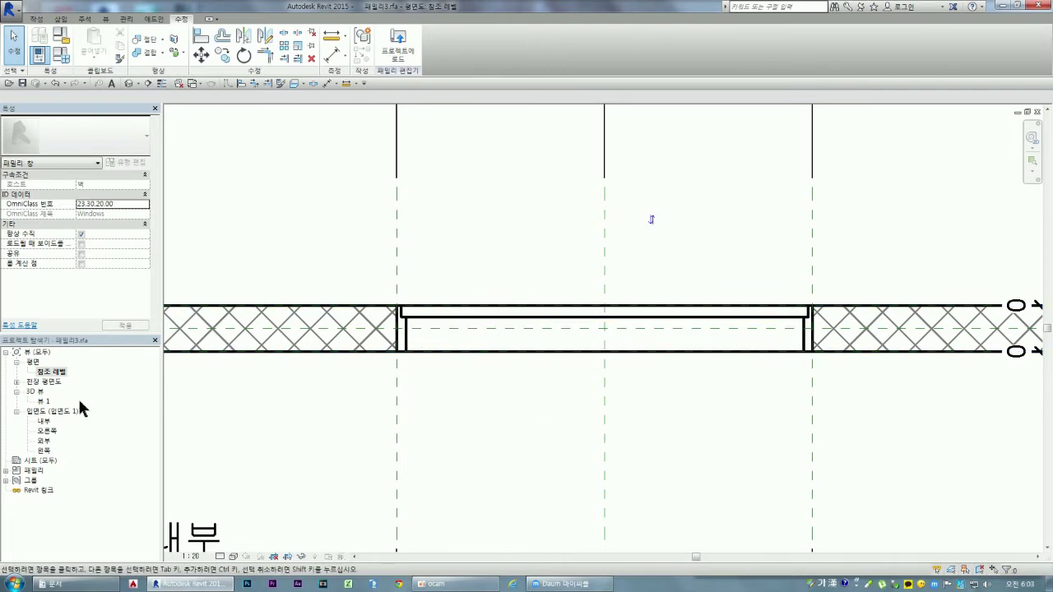
{"action": "left_click", "coordinate": [191, 84]}
{"action": "left_click", "coordinate": [206, 98]}
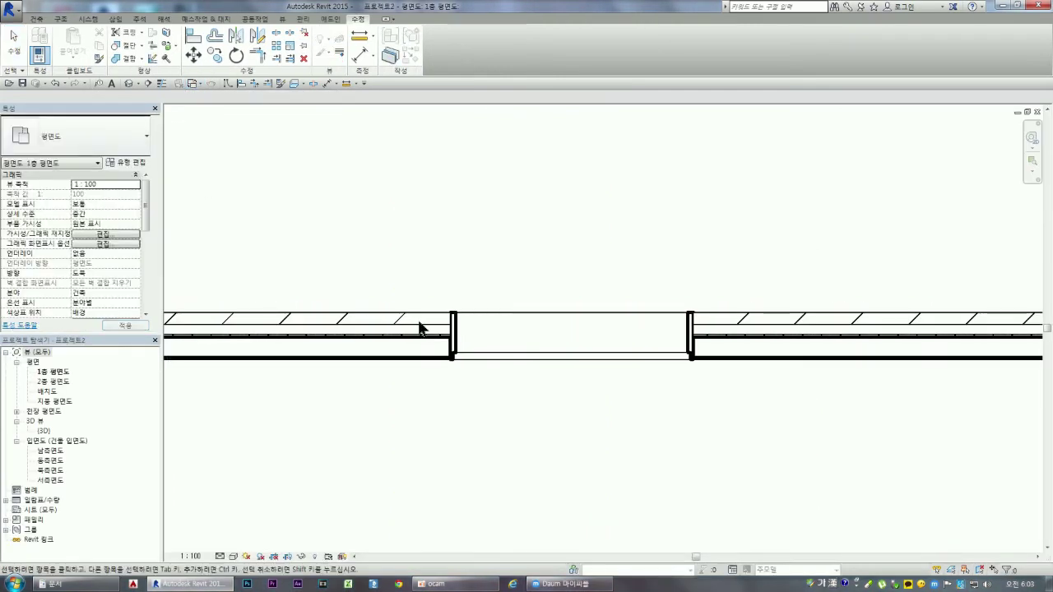
- Select the window already placed in the wall, then clear the selection
{"action": "scroll", "coordinate": [526, 244], "scroll_direction": "down", "scroll_amount": 2}
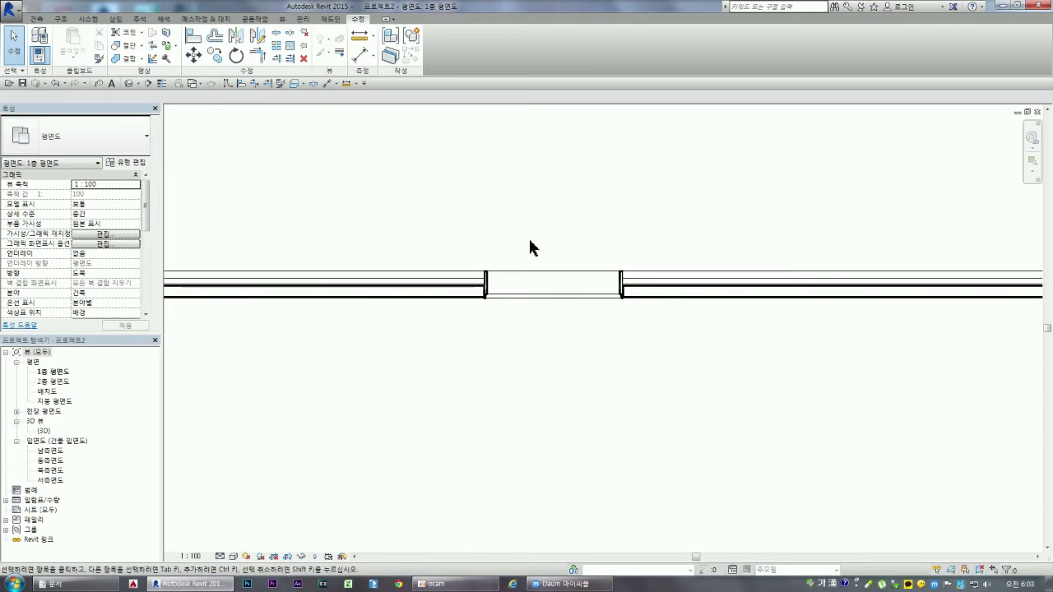
{"action": "left_click", "coordinate": [531, 274]}
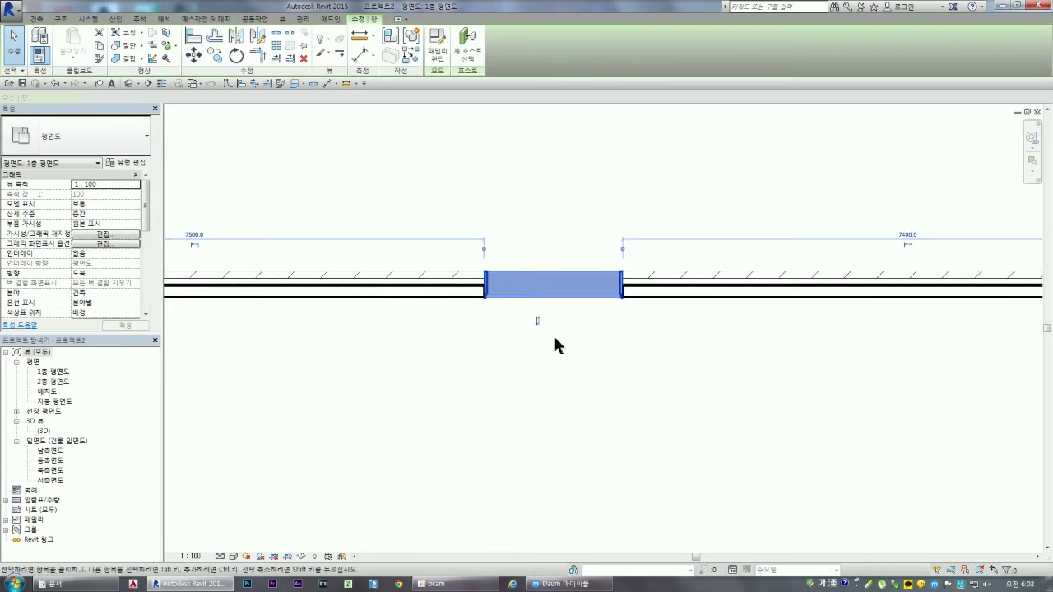
{"action": "scroll", "coordinate": [539, 206], "scroll_direction": "up", "scroll_amount": 2}
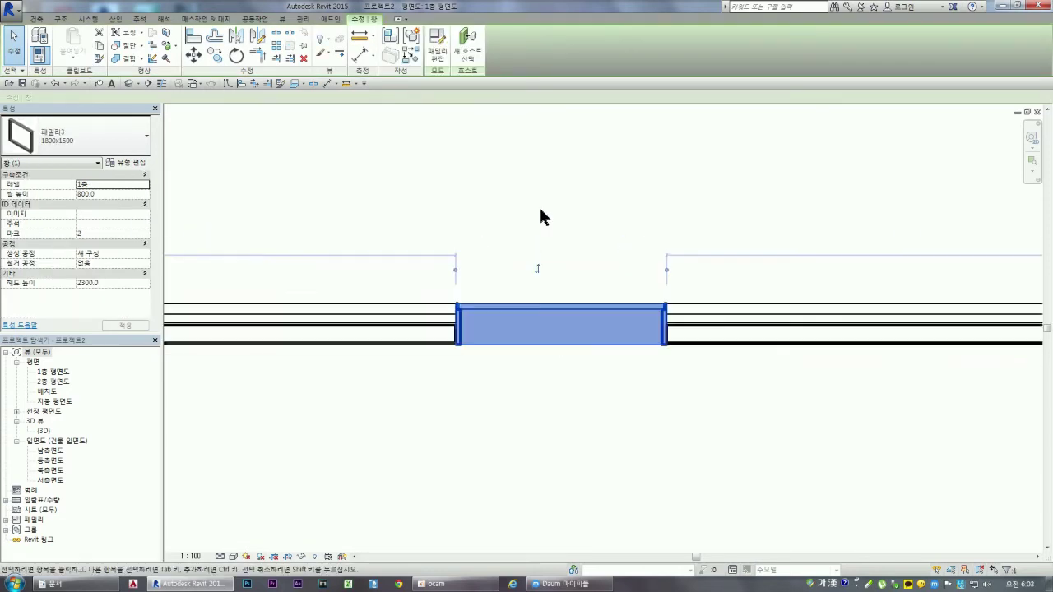
{"action": "left_click", "coordinate": [545, 217]}
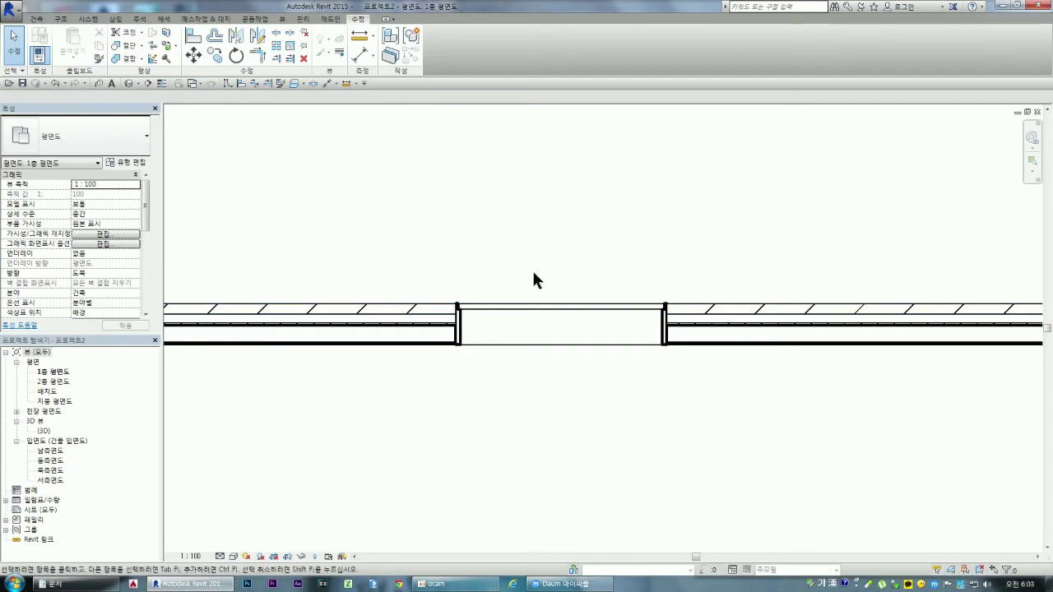
{"action": "scroll", "coordinate": [247, 280], "scroll_direction": "down", "scroll_amount": 2}
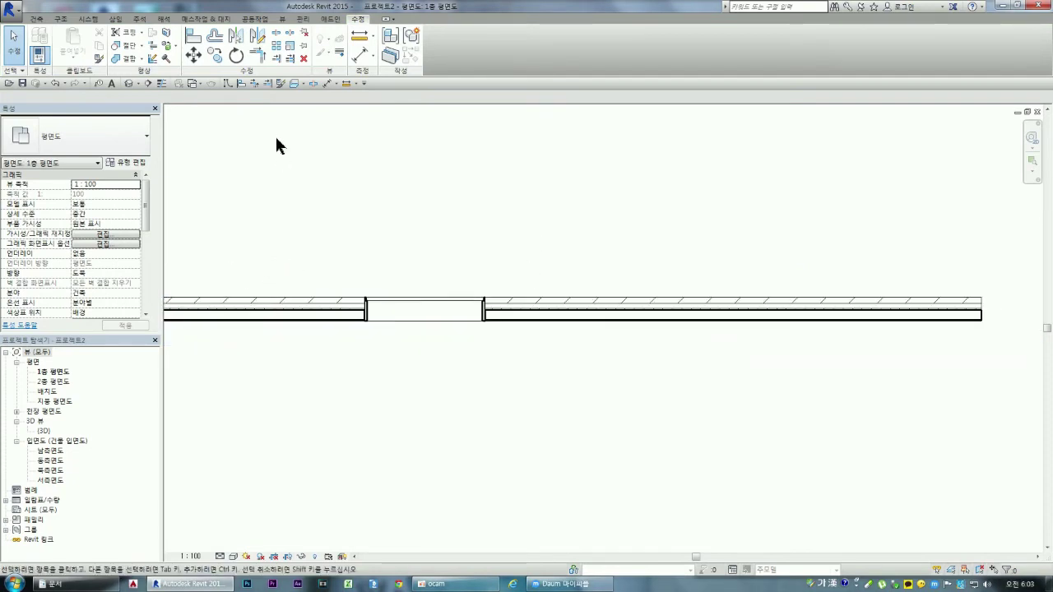
- Place a second window further right in the wall and return to the family's reference-level plan
{"action": "left_click", "coordinate": [37, 18]}
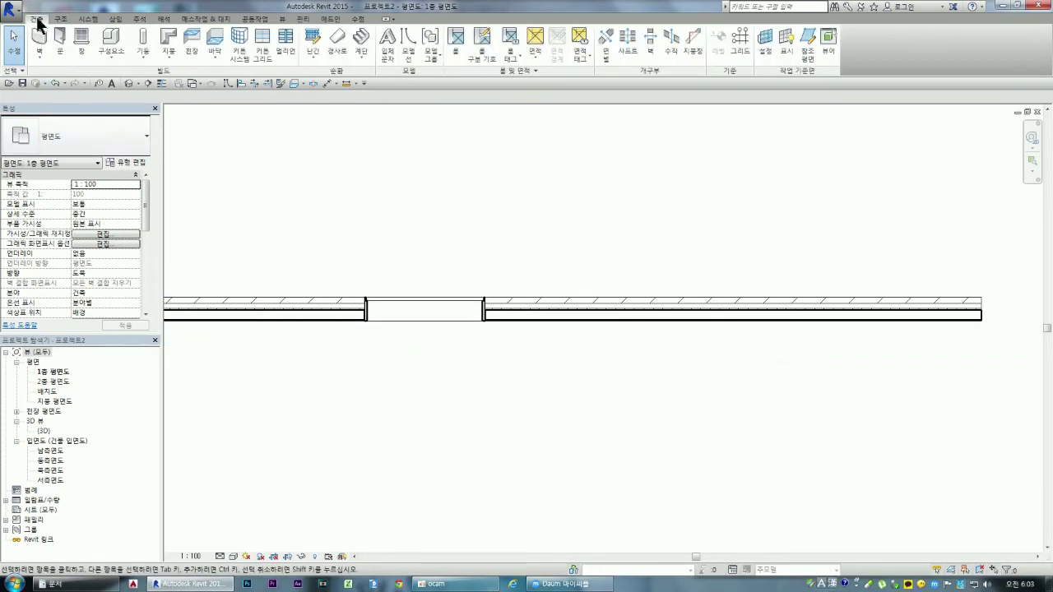
{"action": "left_click", "coordinate": [82, 41]}
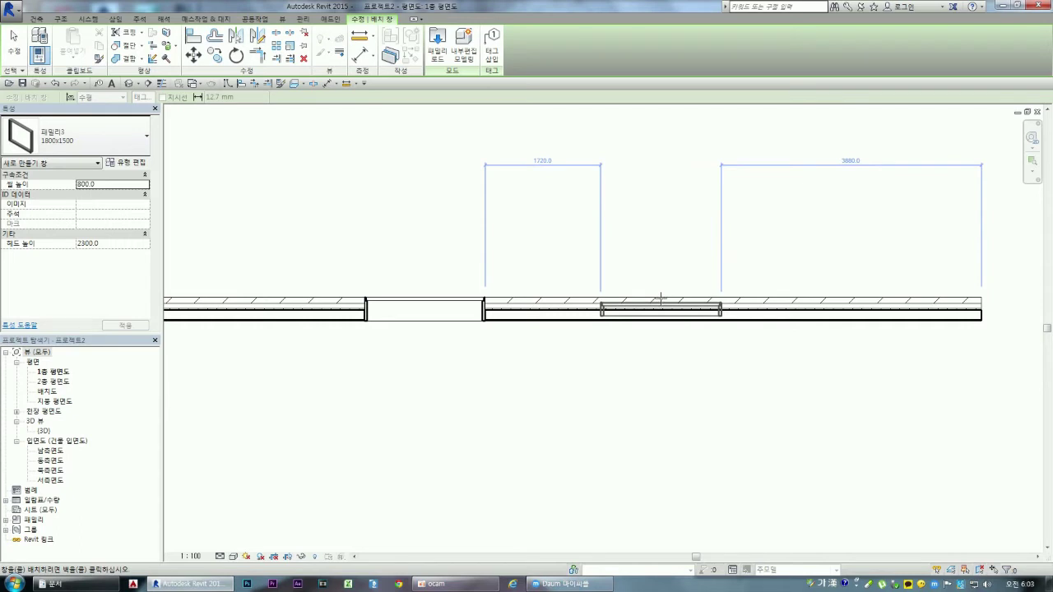
{"action": "left_click", "coordinate": [661, 298]}
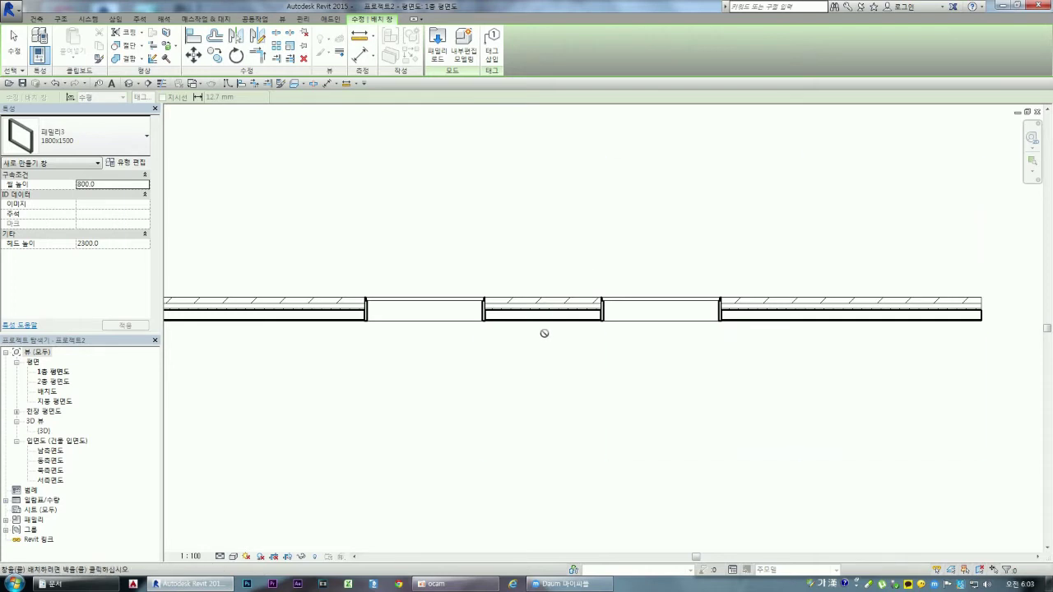
{"action": "left_click", "coordinate": [198, 82]}
{"action": "left_click", "coordinate": [228, 111]}
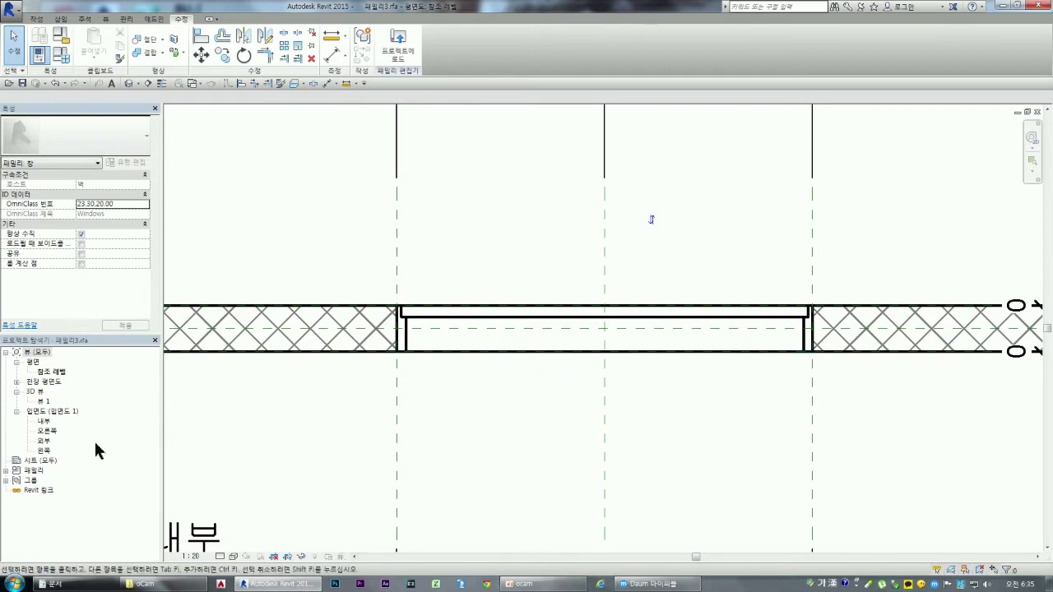
- Open the 외부 elevation, start a new Extrusion, and choose Save Project at the reminder
{"action": "double_click", "coordinate": [44, 442]}
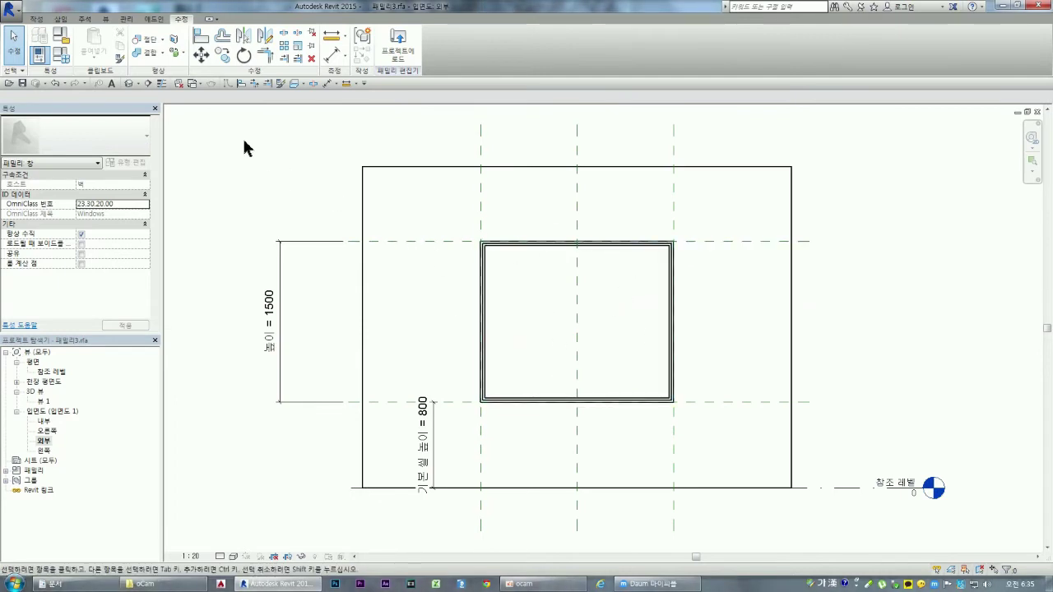
{"action": "left_click", "coordinate": [37, 19]}
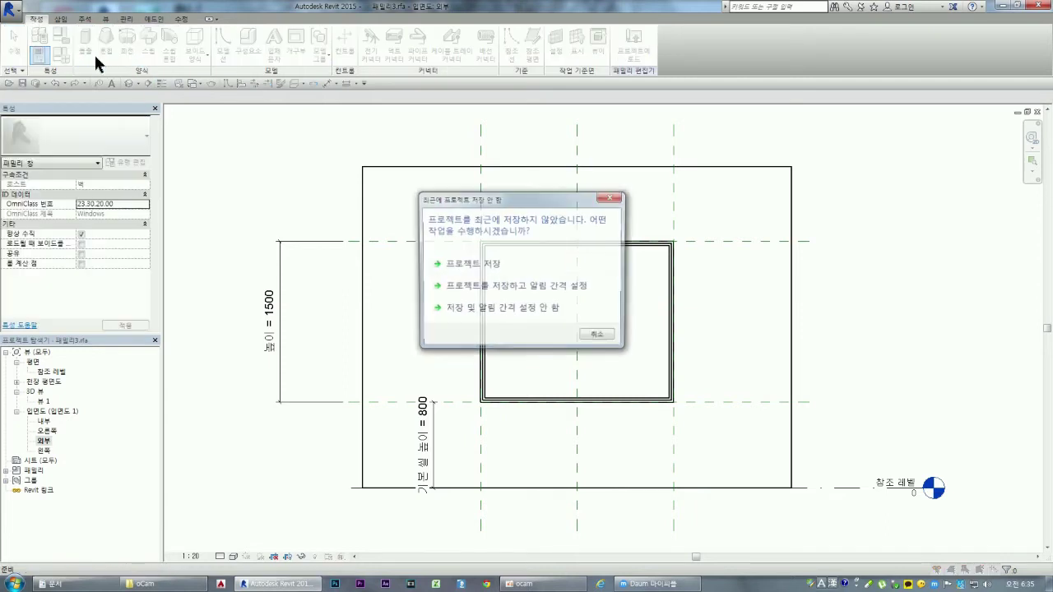
{"action": "left_click", "coordinate": [498, 263]}
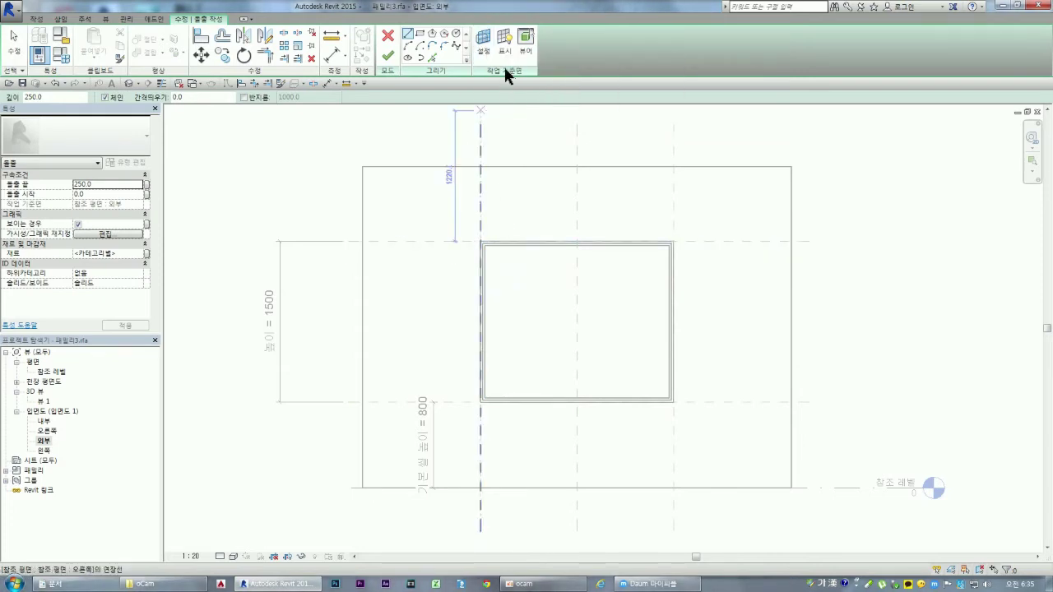
- Set the extrusion's work plane to the named plane 참조 평면 : 사시
{"action": "left_click", "coordinate": [486, 46]}
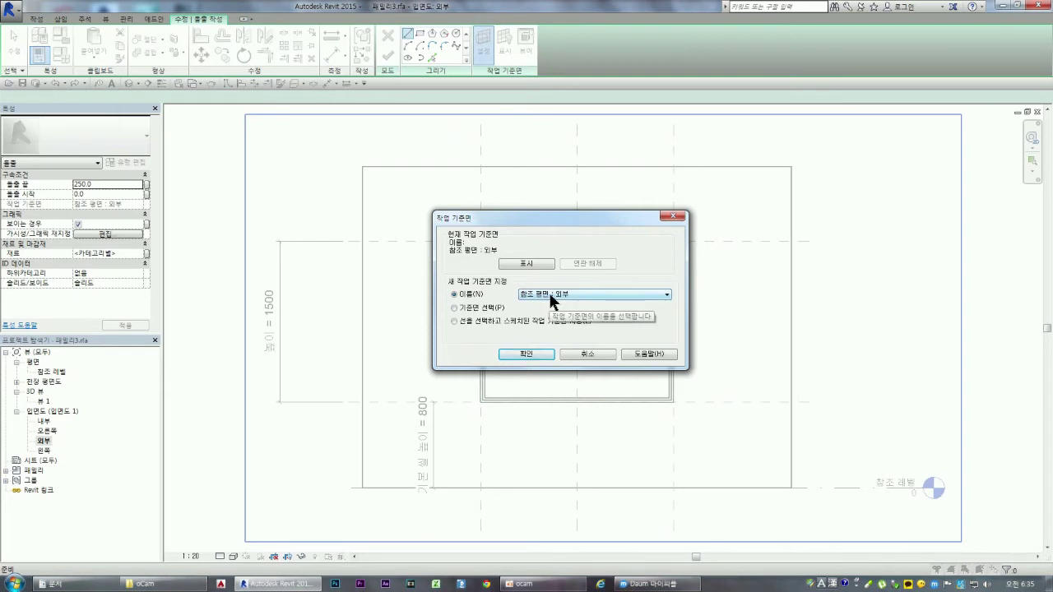
{"action": "left_click", "coordinate": [557, 293]}
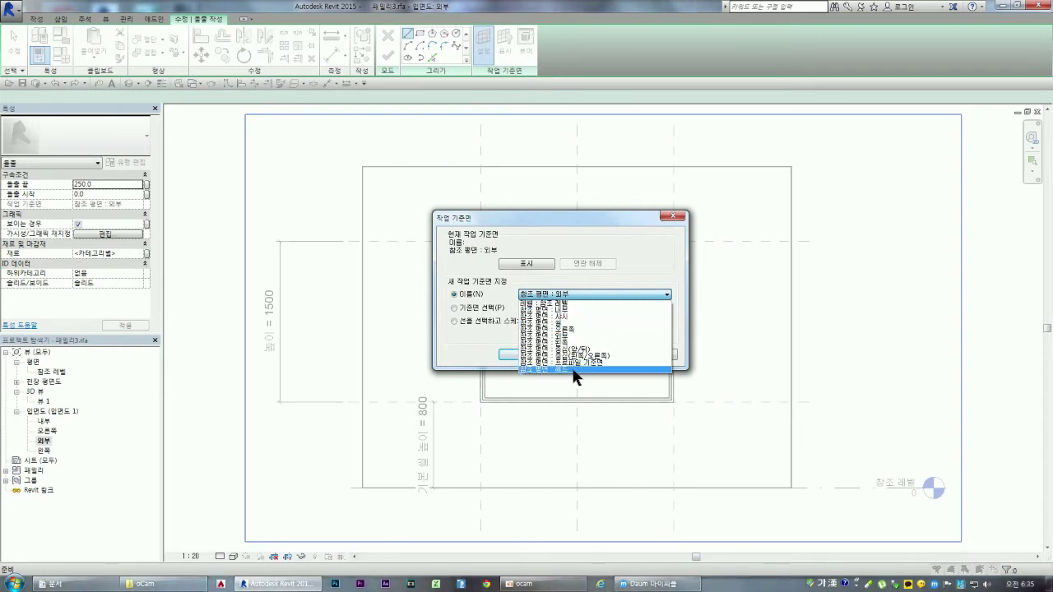
{"action": "left_click", "coordinate": [567, 317]}
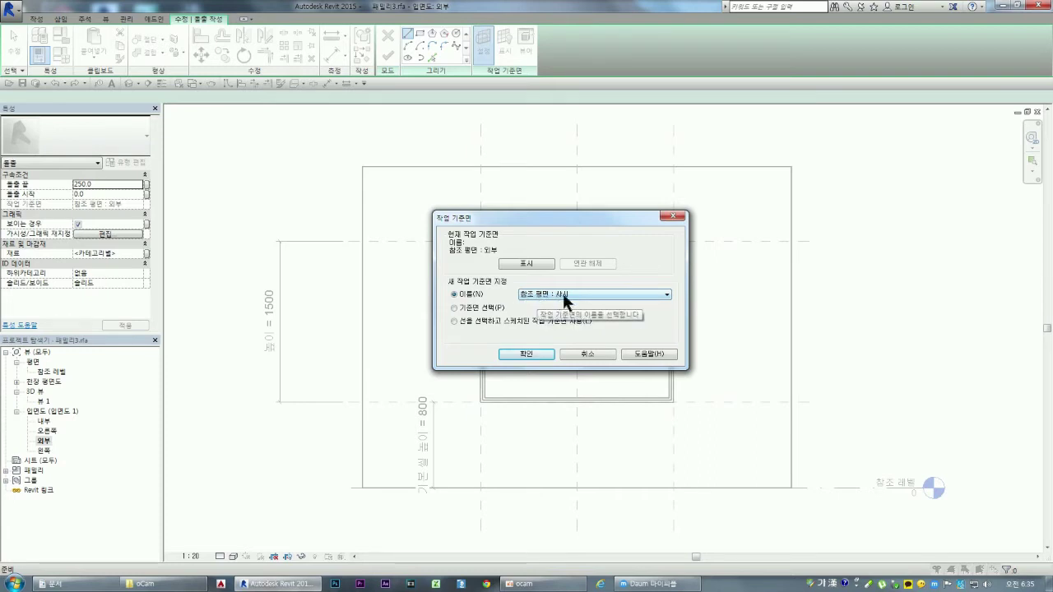
{"action": "left_click", "coordinate": [553, 295]}
{"action": "left_click", "coordinate": [564, 299]}
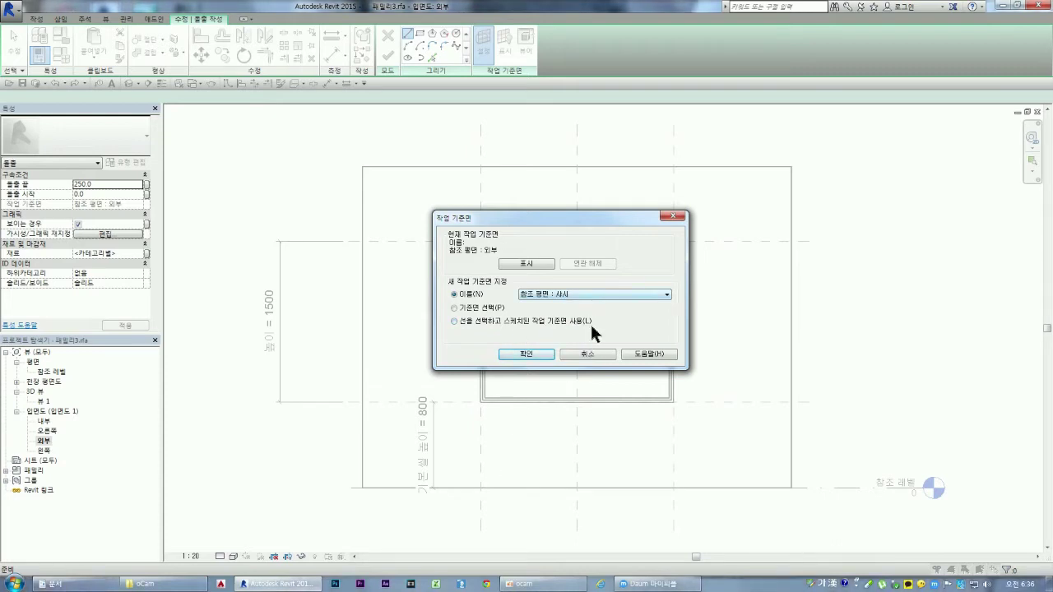
{"action": "left_click", "coordinate": [526, 355]}
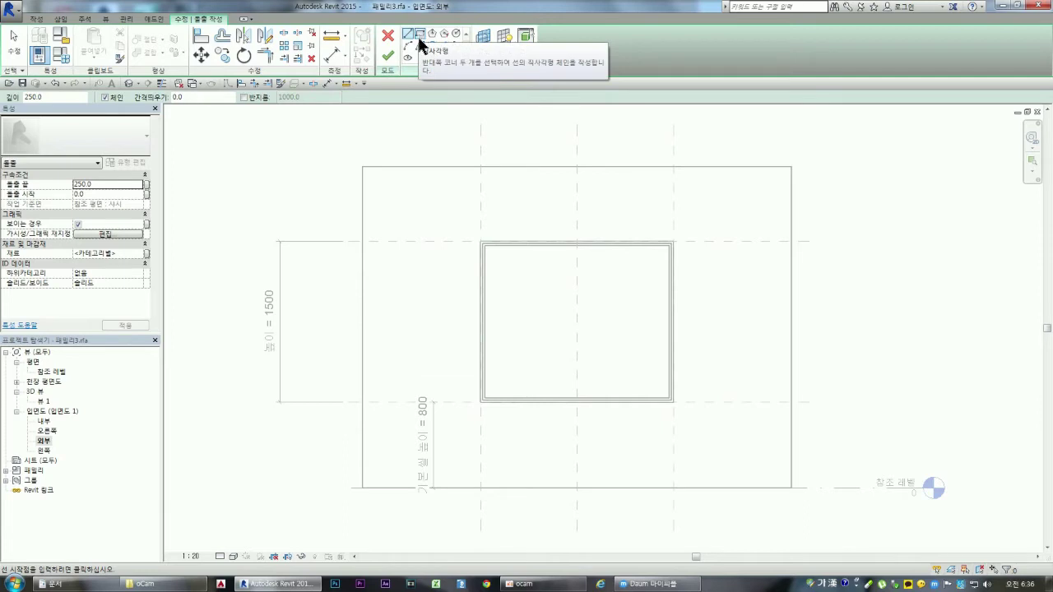
- Switch to Pick Lines with extrusion depth -45 and Lock turned on
{"action": "left_click", "coordinate": [429, 56]}
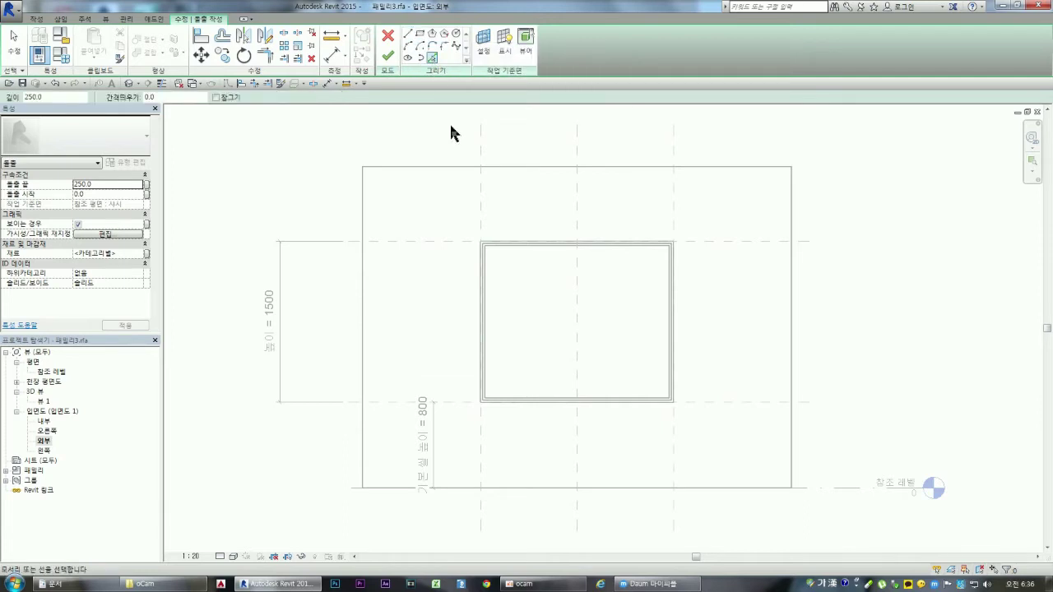
{"action": "left_click", "coordinate": [45, 97]}
{"action": "type", "text": "-45"}
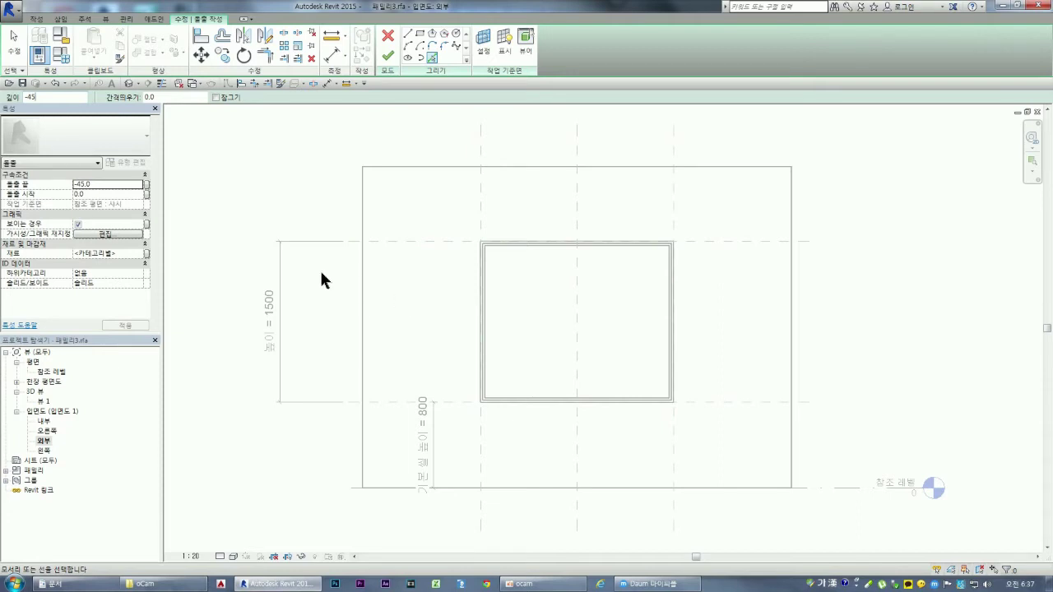
{"action": "left_click", "coordinate": [215, 98]}
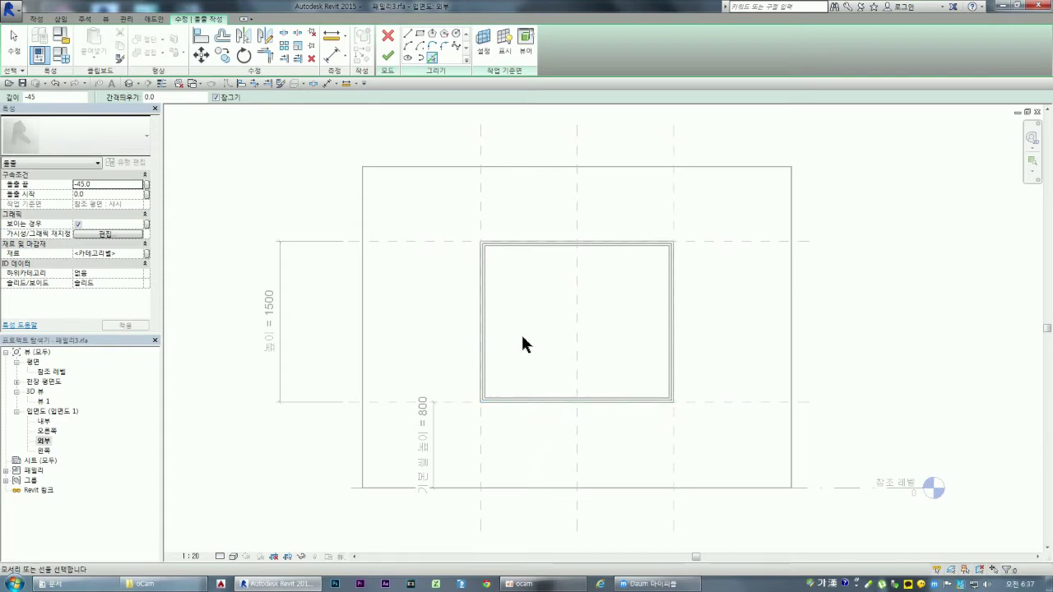
- Pick the frame's inner edges as locked sketch lines, starting with the left edge
{"action": "scroll", "coordinate": [482, 329], "scroll_direction": "up", "scroll_amount": 2}
{"action": "scroll", "coordinate": [481, 329], "scroll_direction": "up", "scroll_amount": 1}
{"action": "scroll", "coordinate": [480, 329], "scroll_direction": "down", "scroll_amount": 1}
{"action": "scroll", "coordinate": [480, 333], "scroll_direction": "up", "scroll_amount": 1}
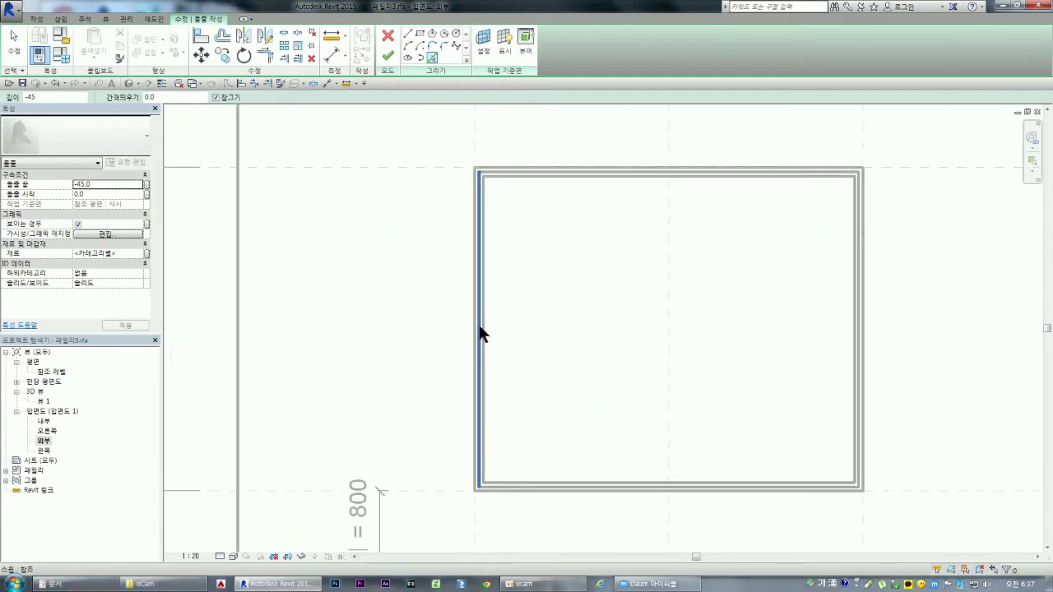
{"action": "scroll", "coordinate": [477, 336], "scroll_direction": "up", "scroll_amount": 2}
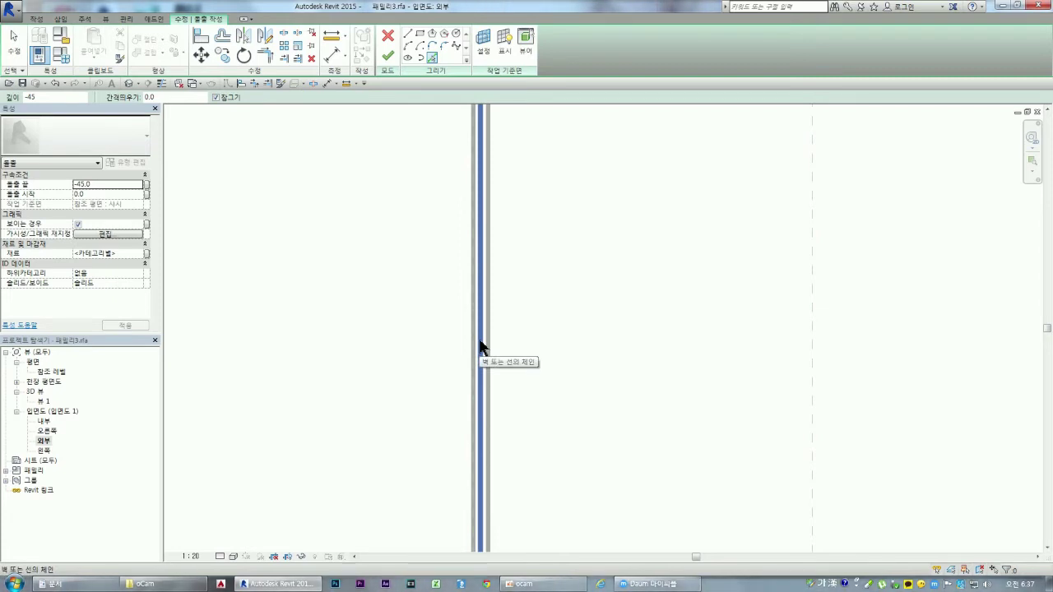
{"action": "left_click", "coordinate": [482, 347]}
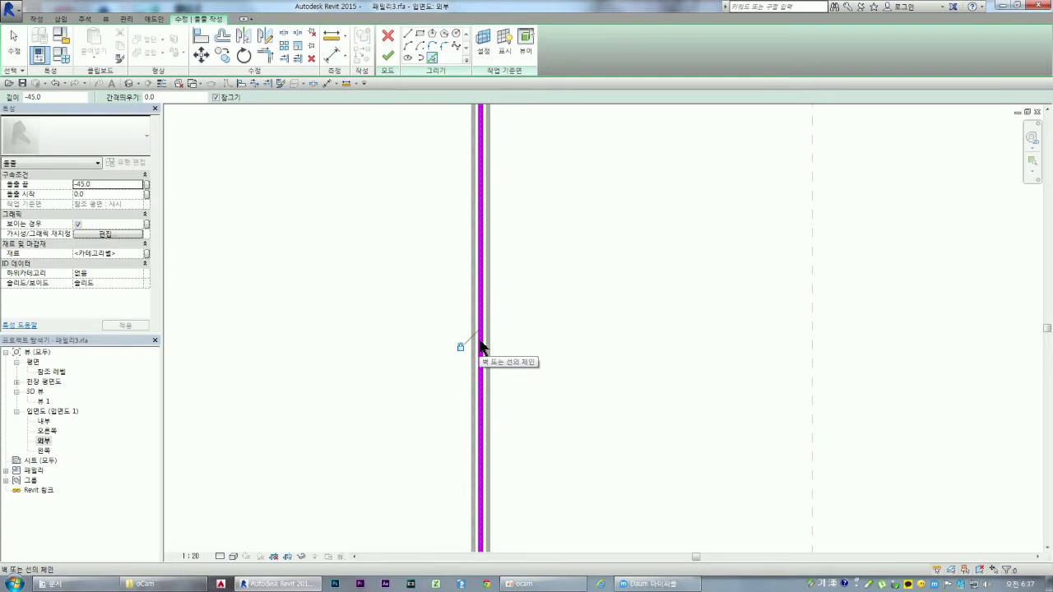
{"action": "scroll", "coordinate": [460, 366], "scroll_direction": "down", "scroll_amount": 2}
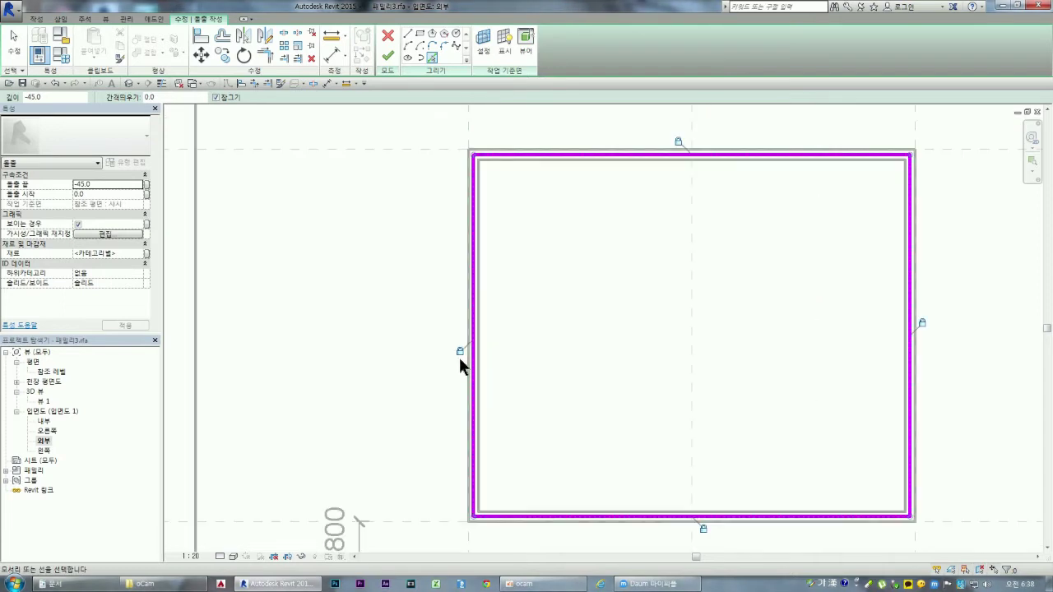
{"action": "scroll", "coordinate": [460, 360], "scroll_direction": "down", "scroll_amount": 1}
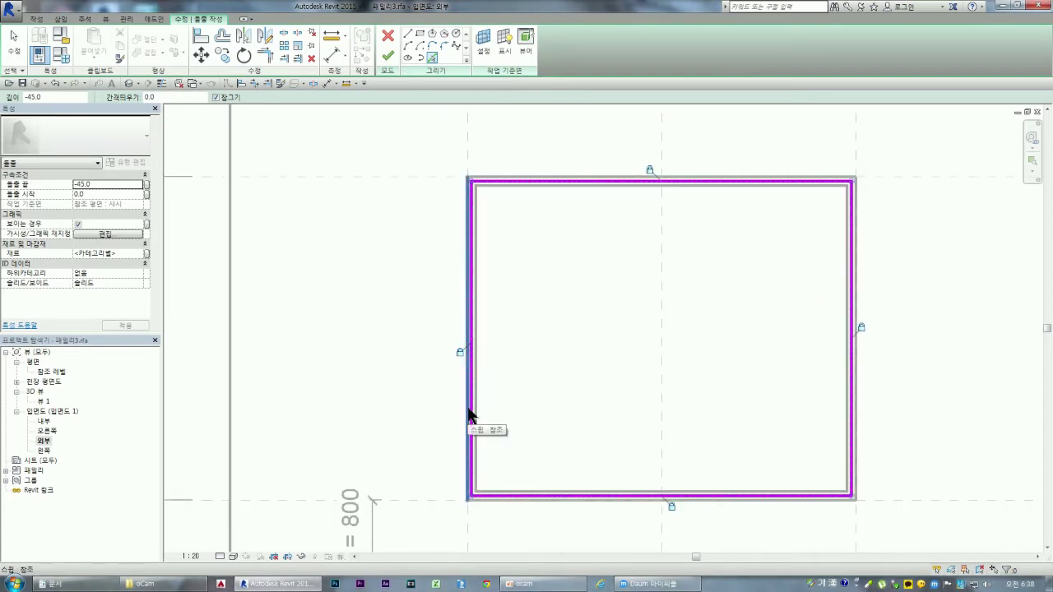
{"action": "scroll", "coordinate": [469, 416], "scroll_direction": "up", "scroll_amount": 1}
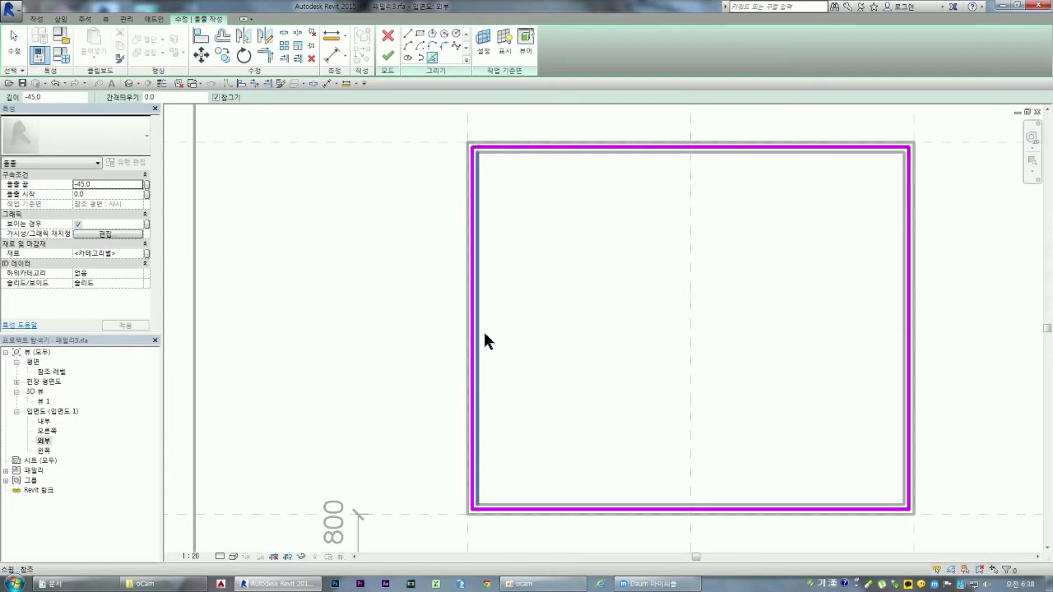
{"action": "key", "text": "Escape"}
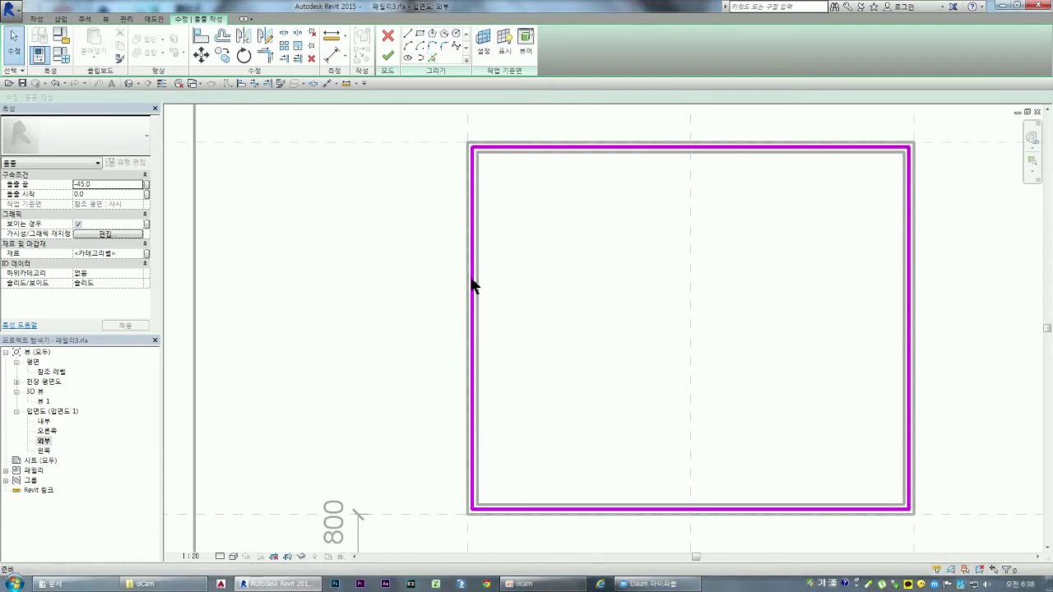
- Keep the sketch instead of cancelling it, then chain-select and remove the four rectangle lines
{"action": "left_click", "coordinate": [387, 35]}
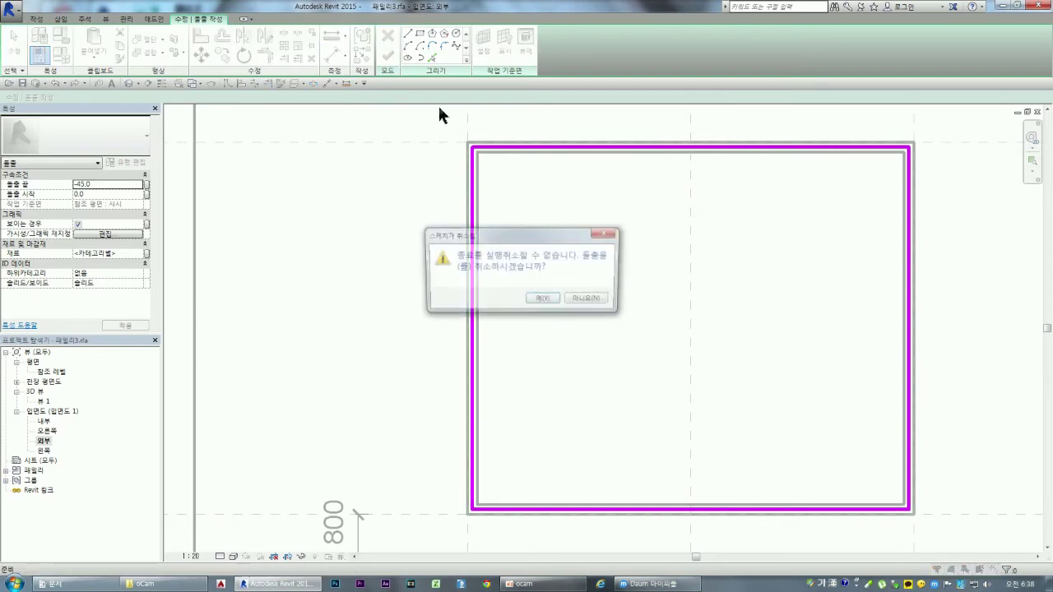
{"action": "left_click", "coordinate": [589, 300]}
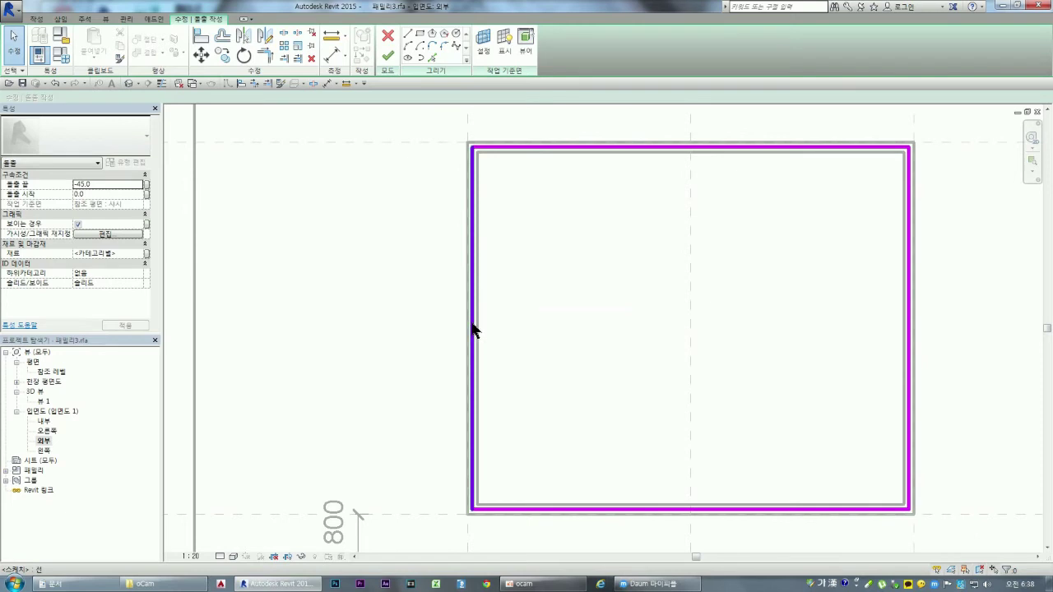
{"action": "left_click", "coordinate": [474, 330]}
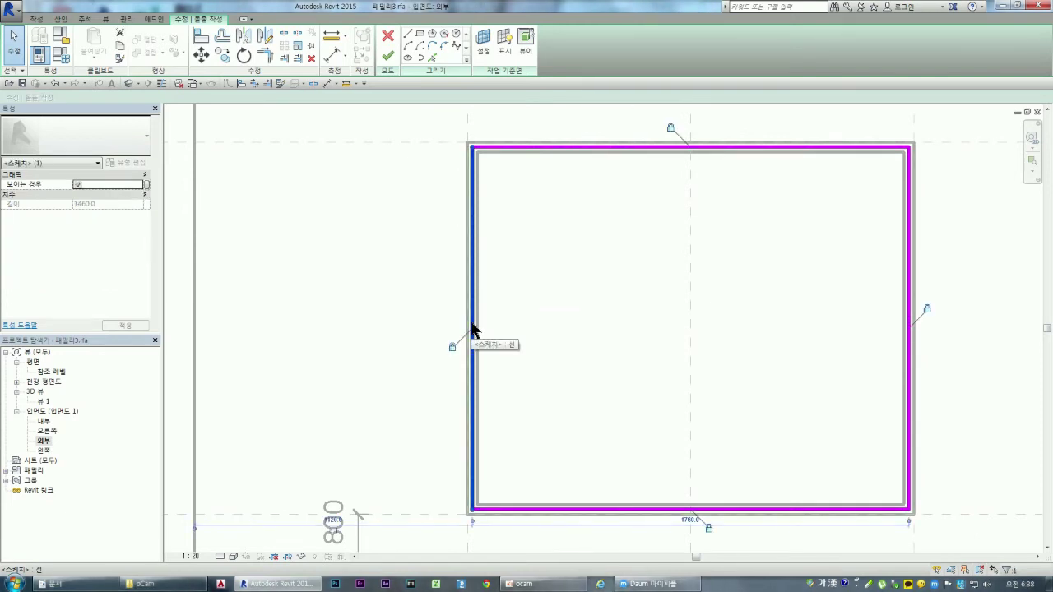
{"action": "key", "text": "Escape"}
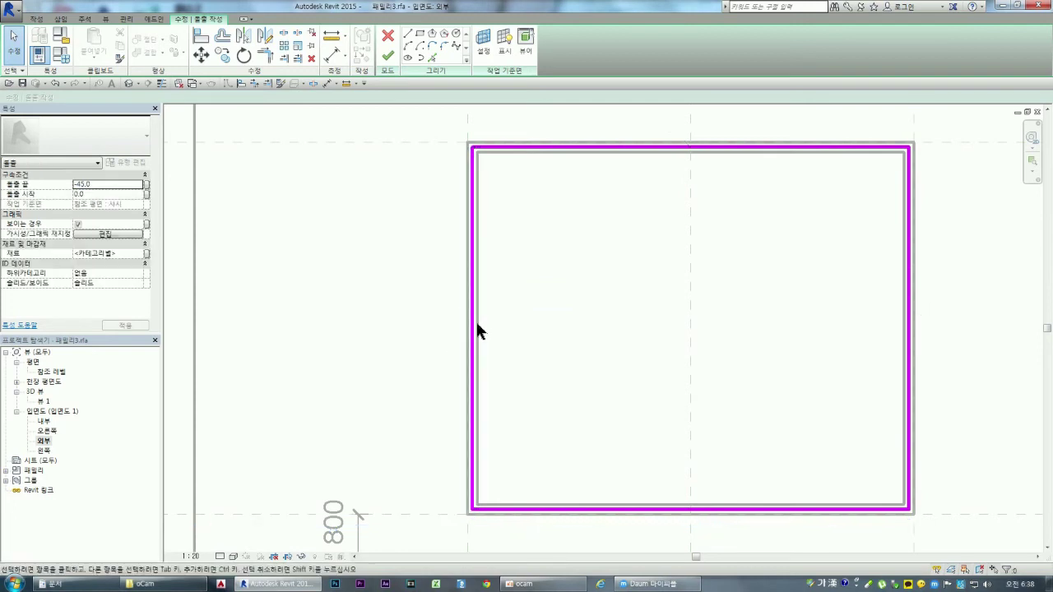
{"action": "key", "text": "Tab"}
{"action": "left_click", "coordinate": [475, 335]}
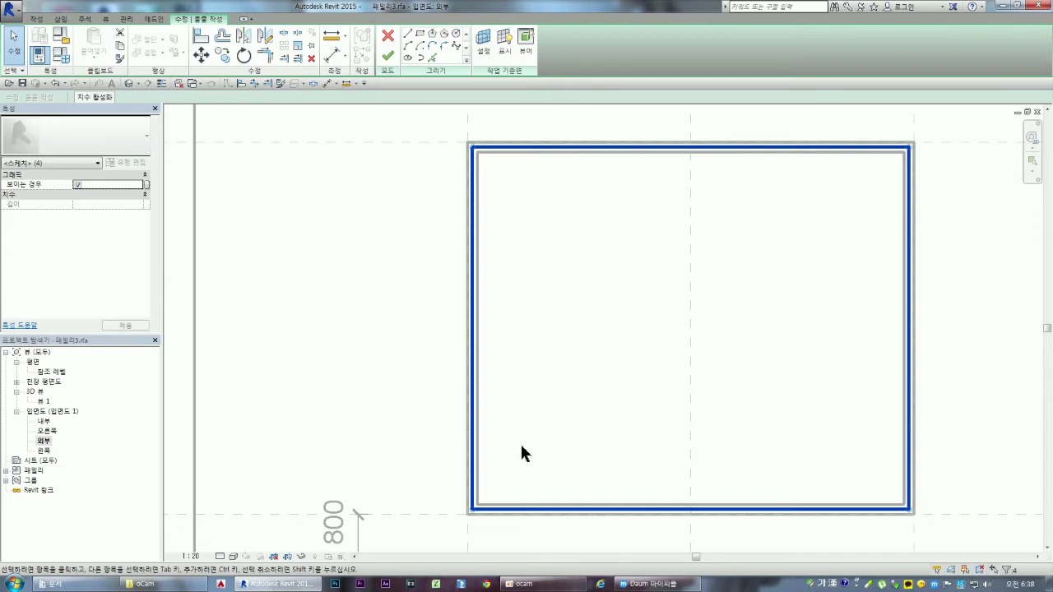
{"action": "key", "text": "Escape"}
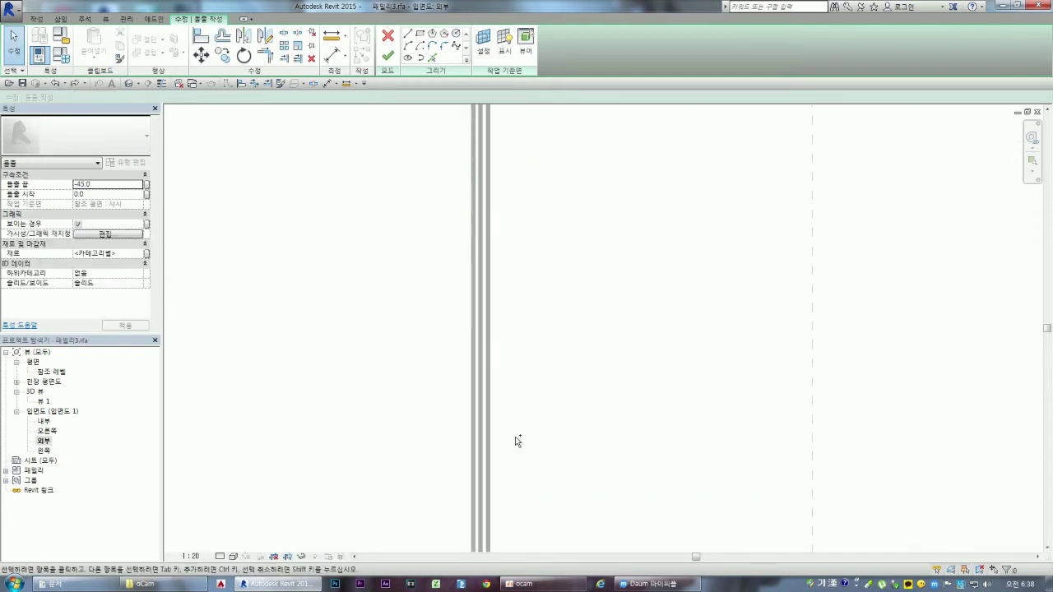
- Zoom to fit and pick the frame's whole inner edge loop as sketch lines
{"action": "key", "text": "z"}
{"action": "key", "text": "f"}
{"action": "scroll", "coordinate": [486, 369], "scroll_direction": "up", "scroll_amount": 3}
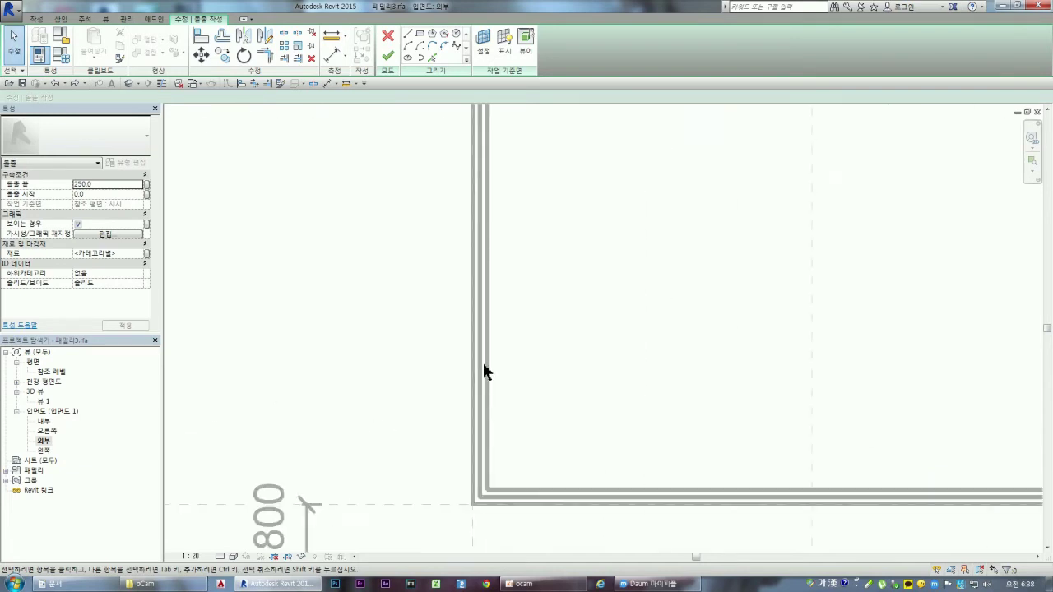
{"action": "scroll", "coordinate": [486, 370], "scroll_direction": "up", "scroll_amount": 2}
{"action": "left_click", "coordinate": [432, 58]}
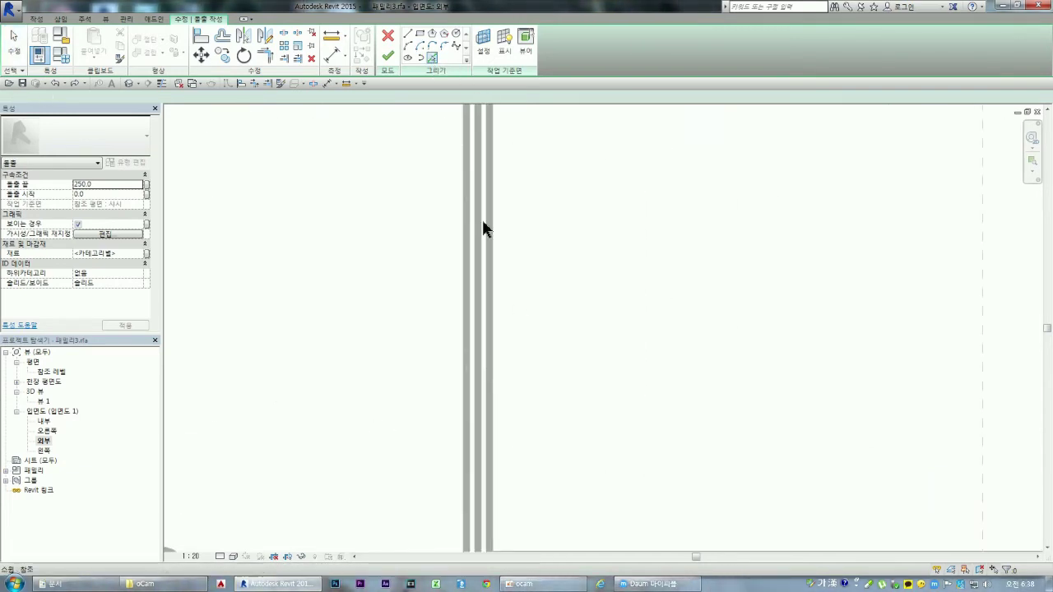
{"action": "scroll", "coordinate": [478, 222], "scroll_direction": "down", "scroll_amount": 3}
{"action": "scroll", "coordinate": [470, 242], "scroll_direction": "down", "scroll_amount": 2}
{"action": "scroll", "coordinate": [482, 152], "scroll_direction": "down", "scroll_amount": 3}
{"action": "scroll", "coordinate": [477, 169], "scroll_direction": "up", "scroll_amount": 3}
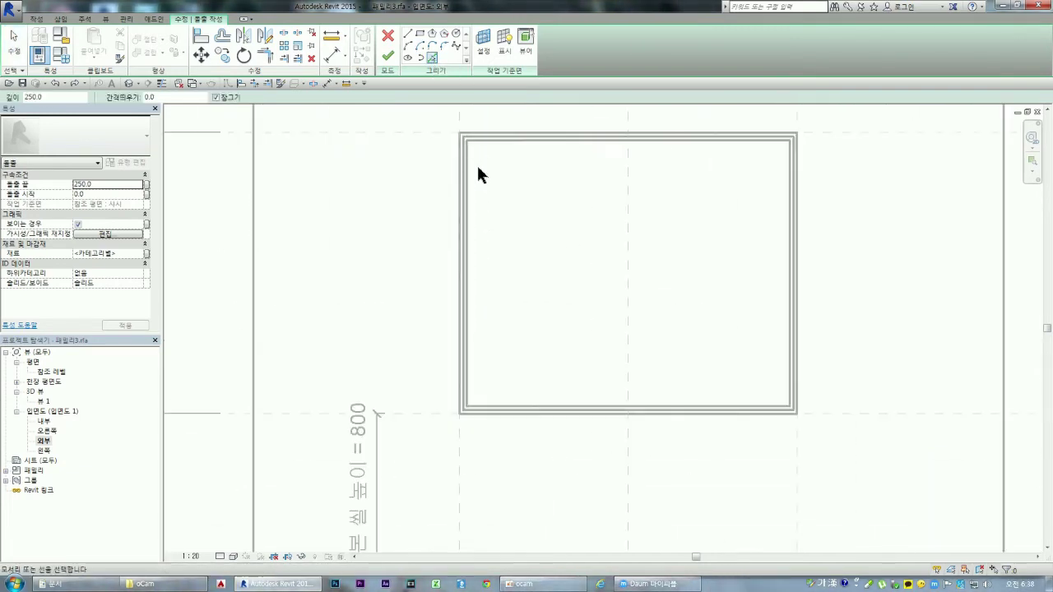
{"action": "scroll", "coordinate": [476, 165], "scroll_direction": "up", "scroll_amount": 2}
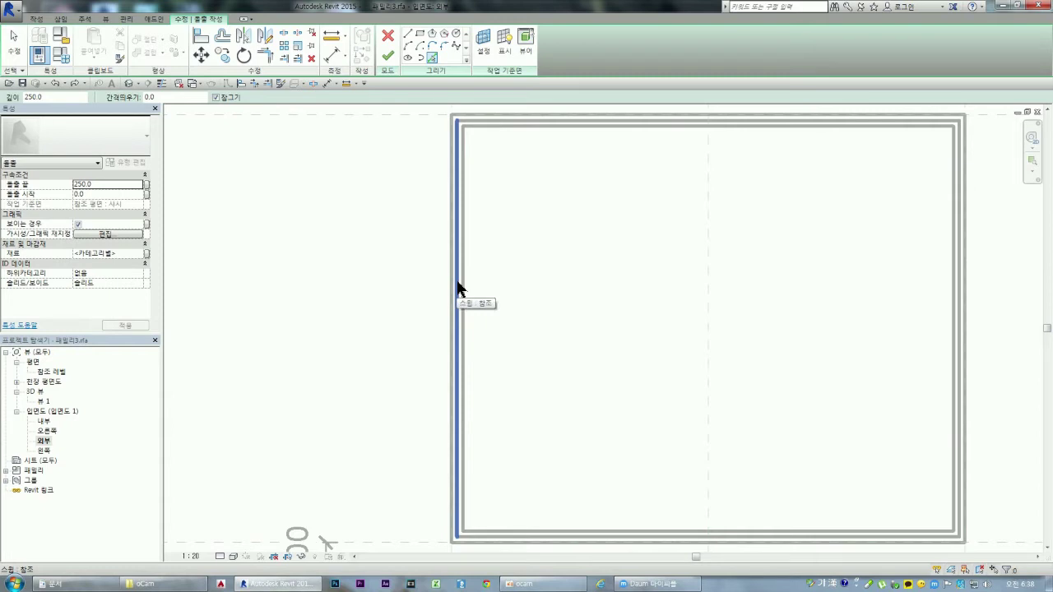
{"action": "key", "text": "Tab"}
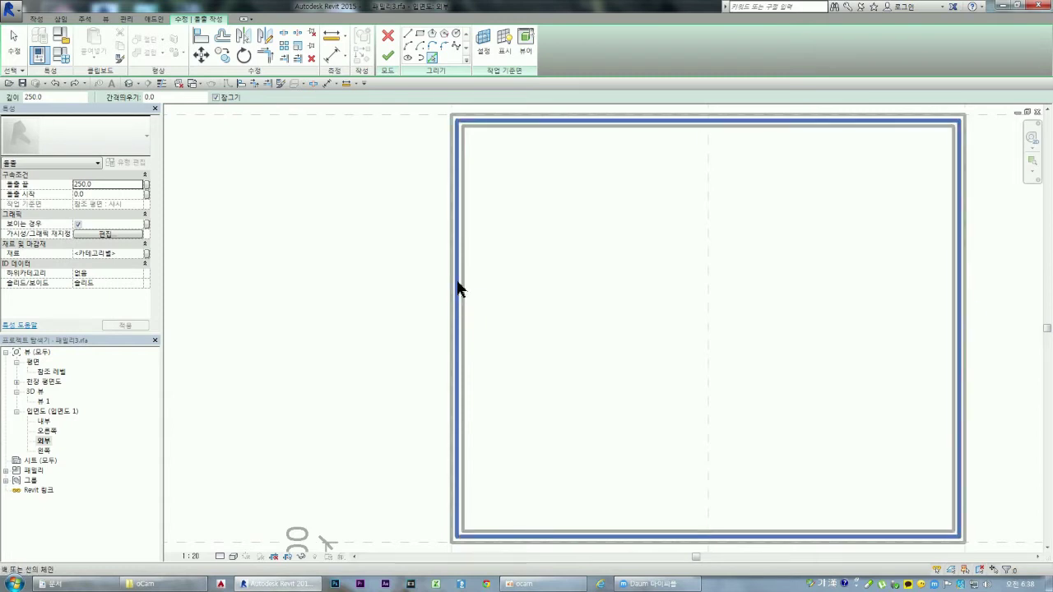
{"action": "left_click", "coordinate": [456, 287]}
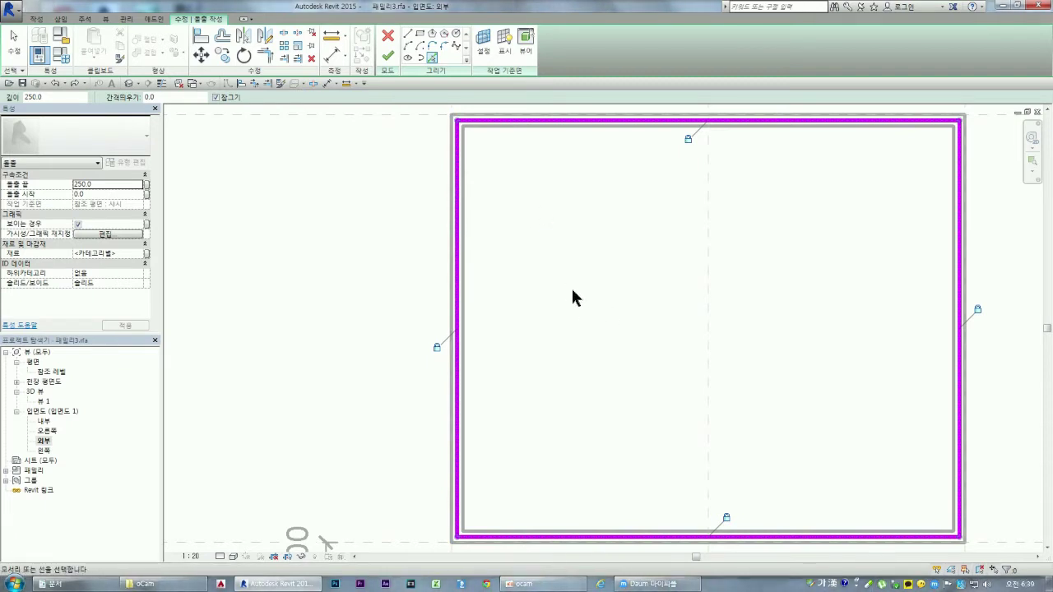
- Switch to Rectangle, select the depth value, then decline cancelling the extrusion sketch
{"action": "left_click", "coordinate": [421, 35]}
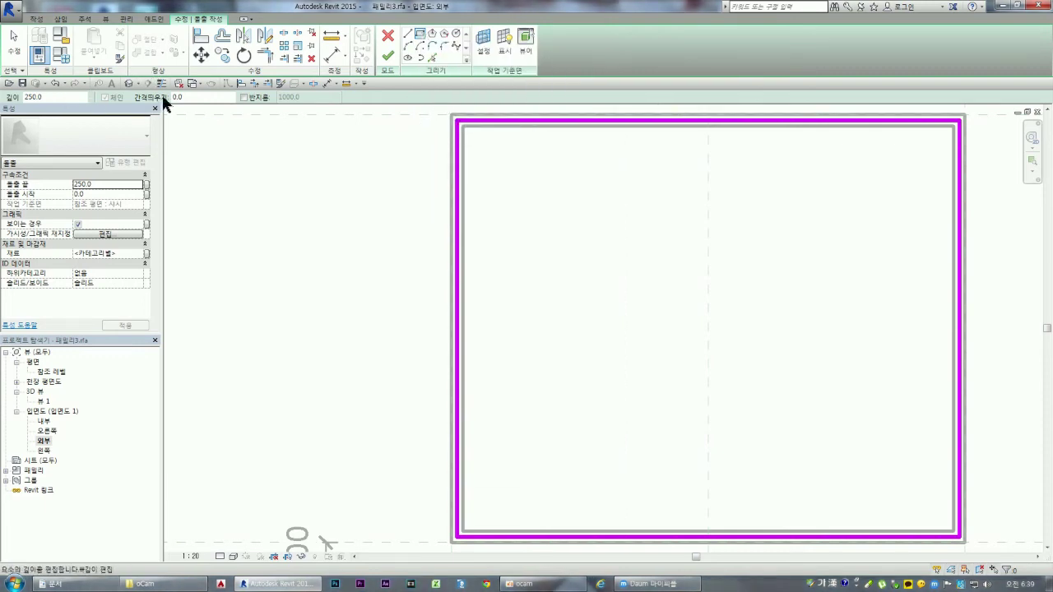
{"action": "left_click", "coordinate": [53, 97]}
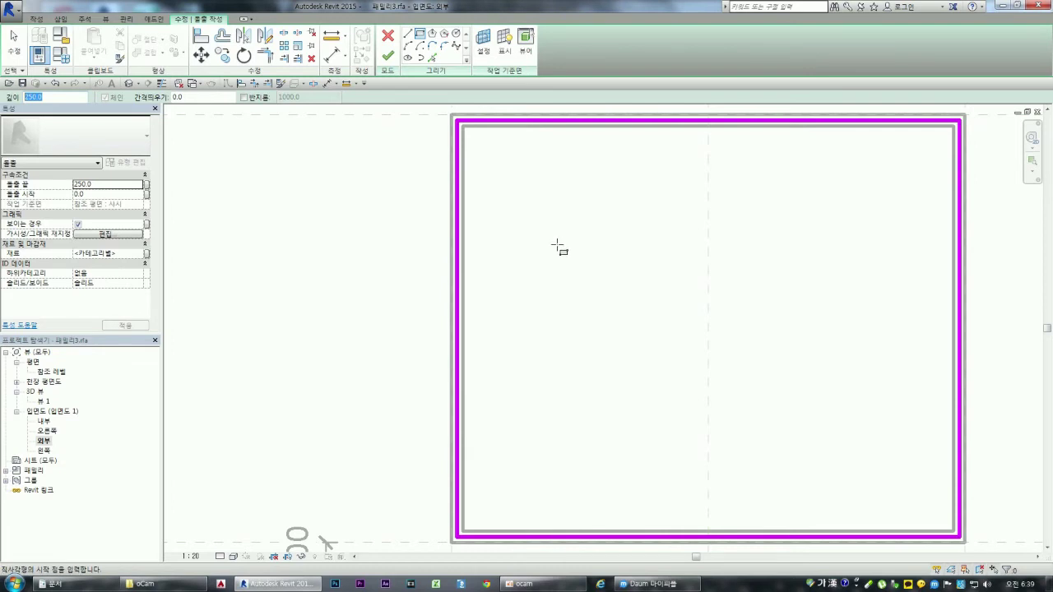
{"action": "left_click", "coordinate": [388, 36]}
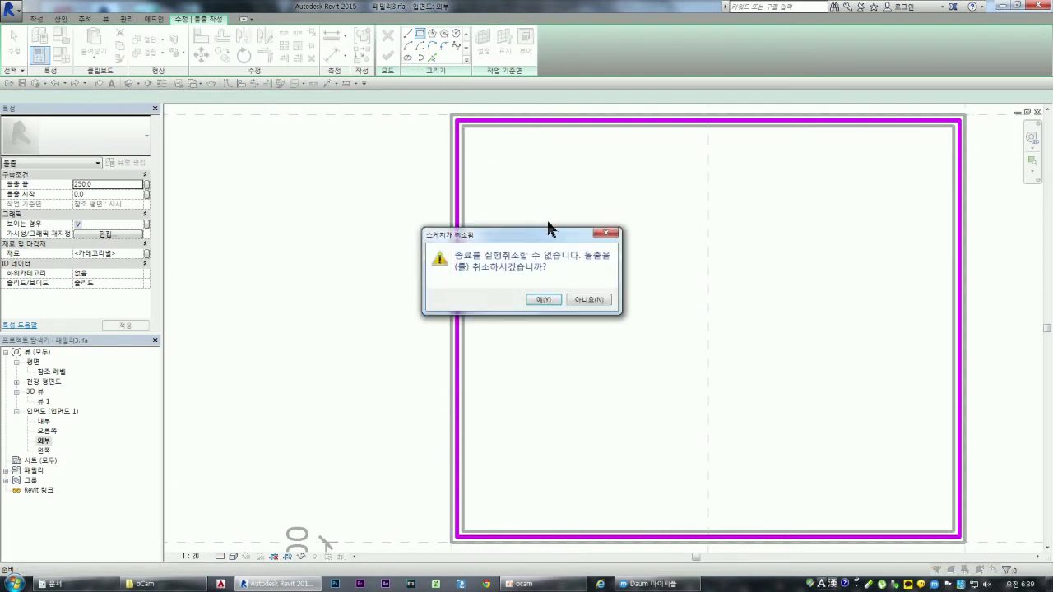
{"action": "left_click", "coordinate": [587, 300]}
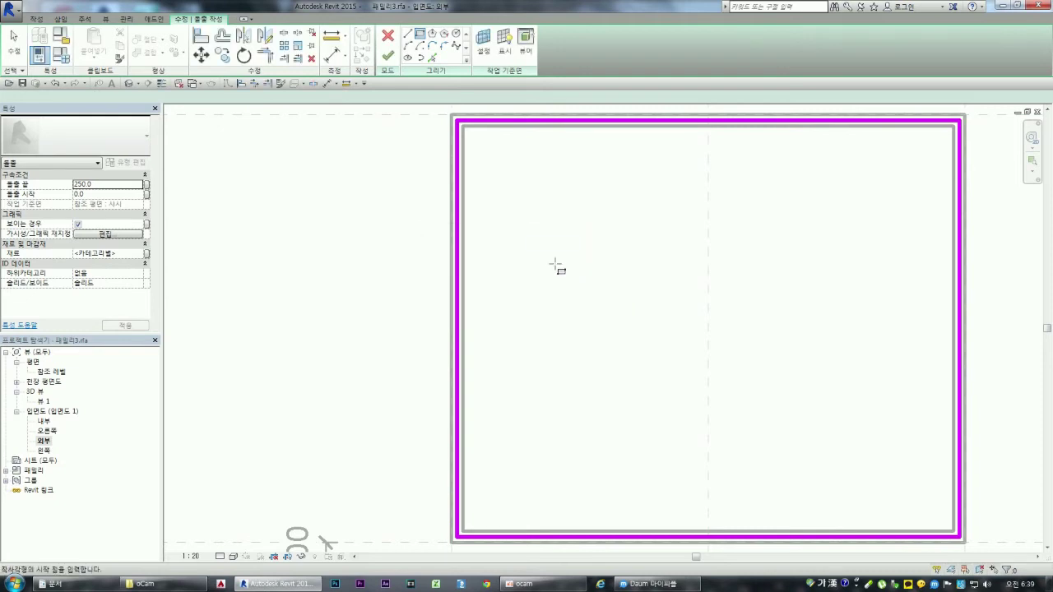
- Discard the old extrusion sketch and start a new Extrusion
{"action": "left_click", "coordinate": [383, 41]}
{"action": "left_click", "coordinate": [535, 299]}
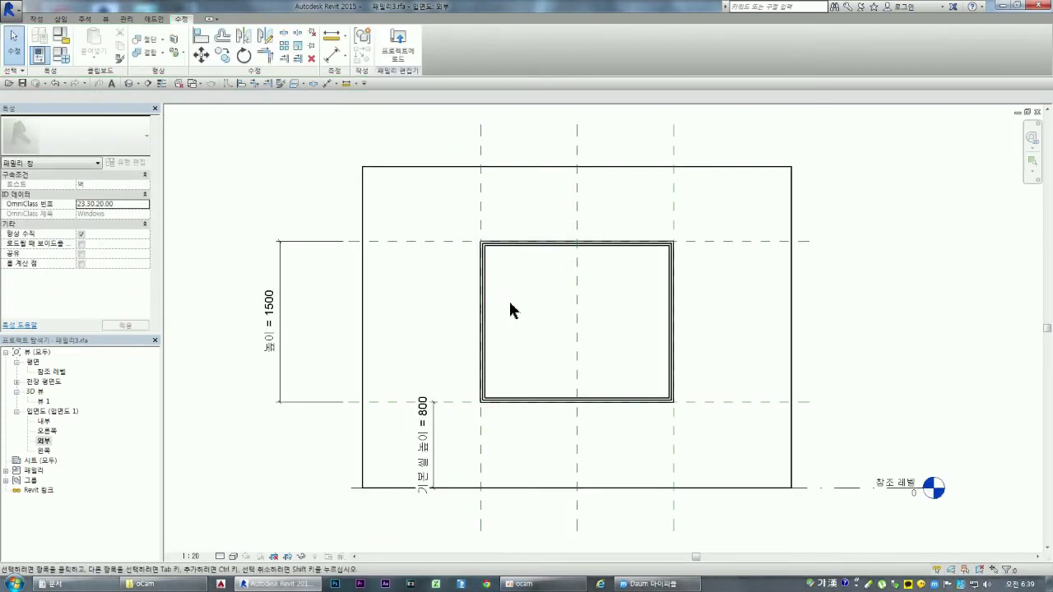
{"action": "scroll", "coordinate": [504, 288], "scroll_direction": "up", "scroll_amount": 2}
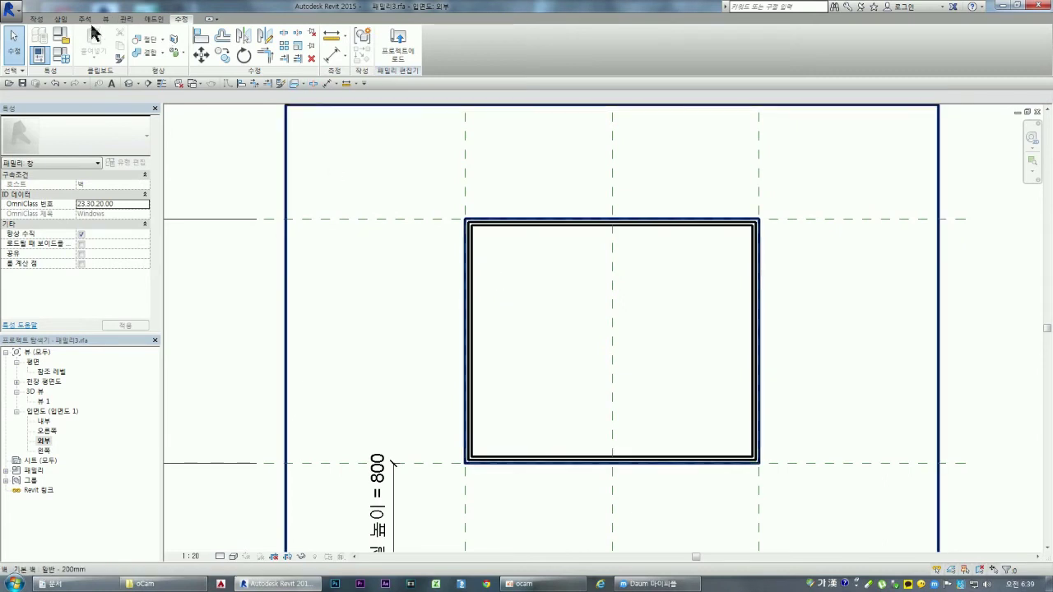
{"action": "left_click", "coordinate": [37, 18]}
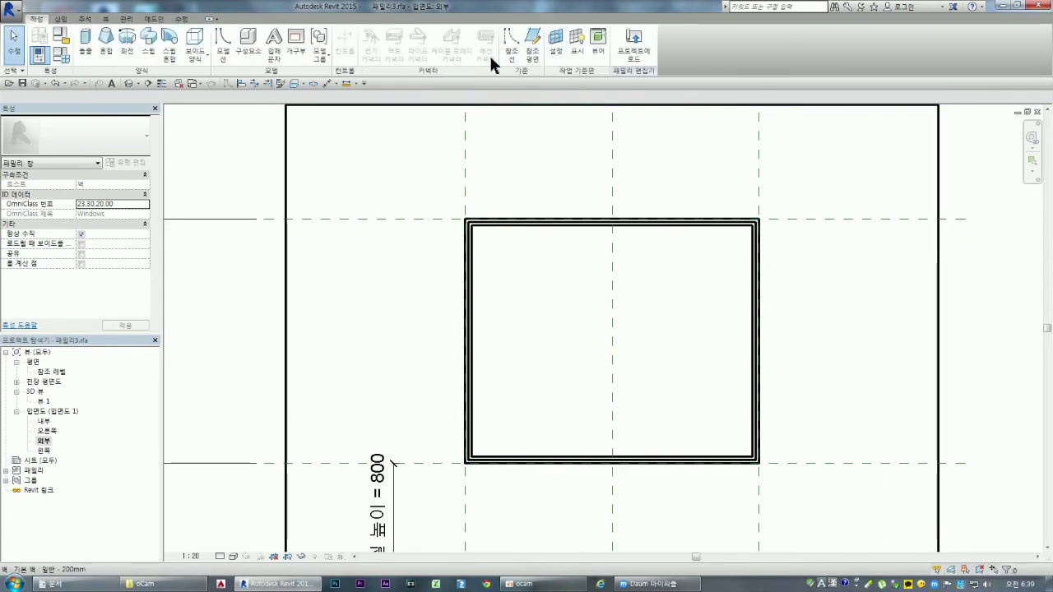
{"action": "left_click", "coordinate": [86, 45]}
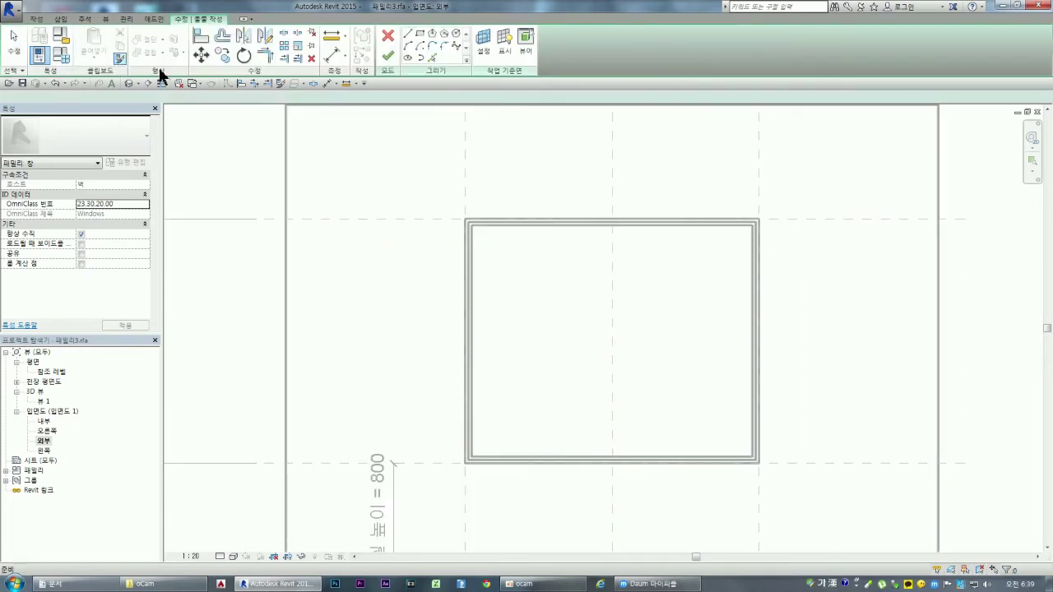
- Set the new extrusion's work plane to 참조 평면 : 사시
{"action": "left_click", "coordinate": [484, 46]}
{"action": "left_click", "coordinate": [555, 293]}
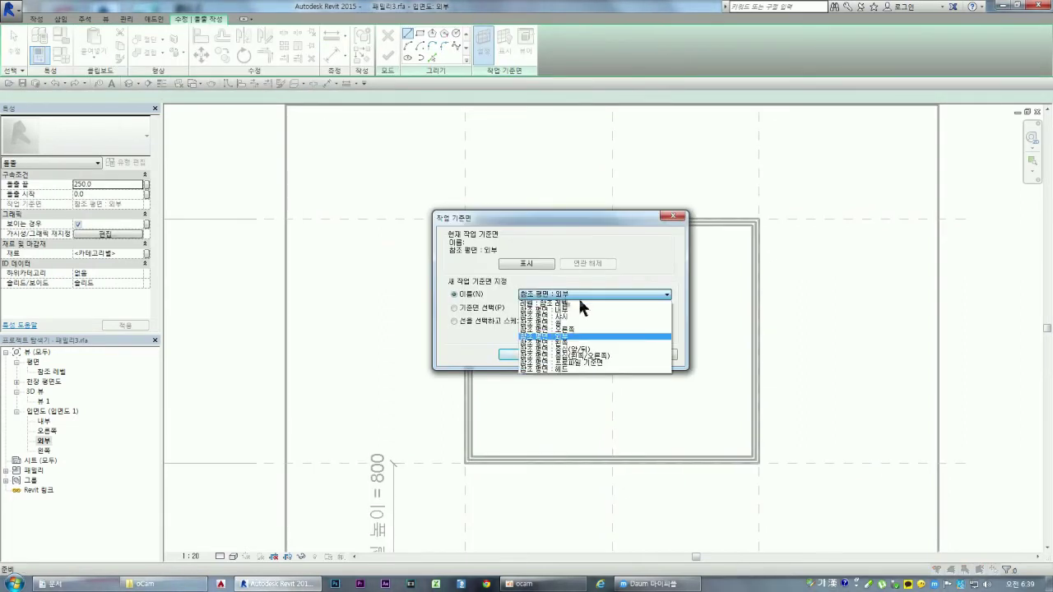
{"action": "left_click", "coordinate": [569, 317]}
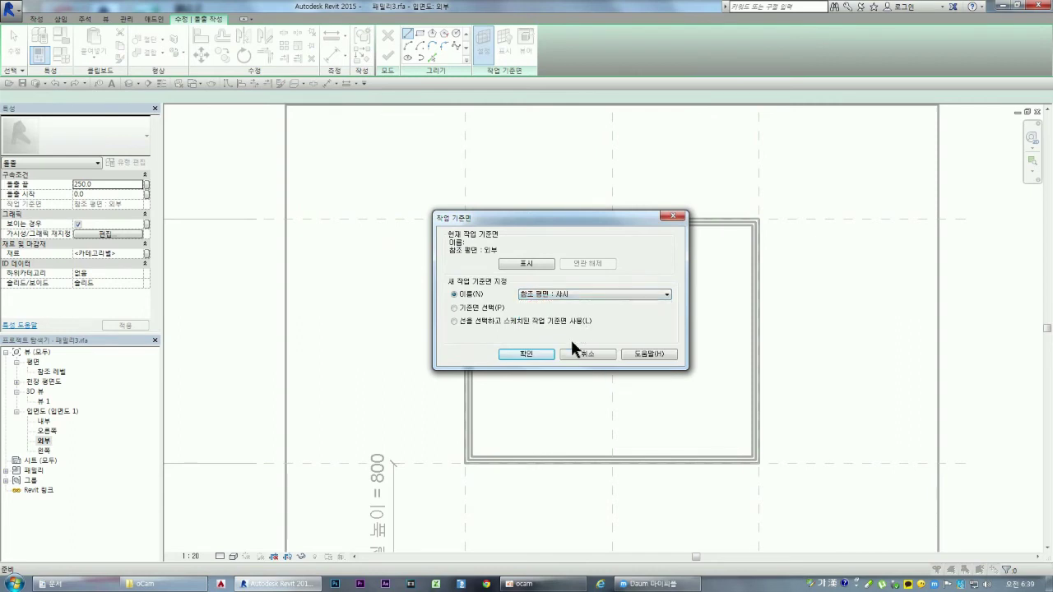
{"action": "left_click", "coordinate": [527, 355]}
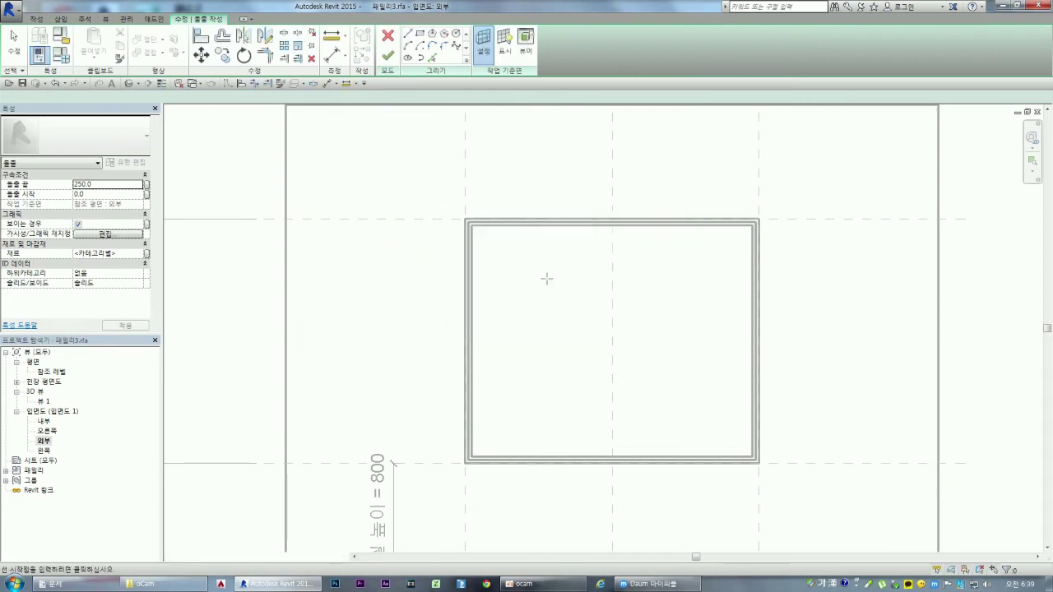
{"action": "left_click", "coordinate": [421, 35]}
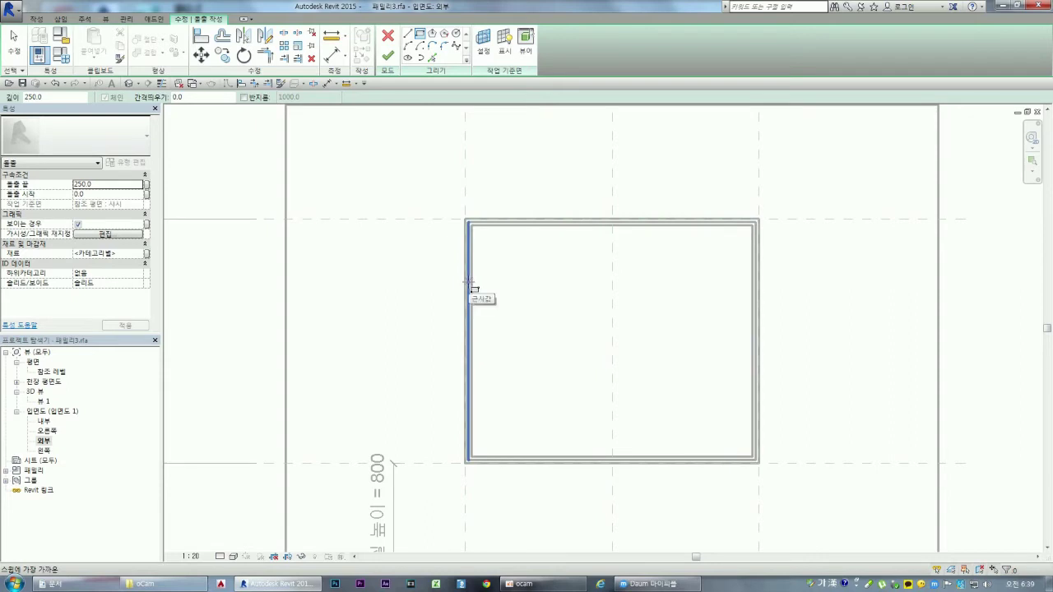
- Set depth to -45 and pick the frame's inner edge loop as locked sketch lines
{"action": "left_click_drag", "start_coordinate": [57, 97], "coordinate": [4, 99]}
{"action": "type", "text": "-45"}
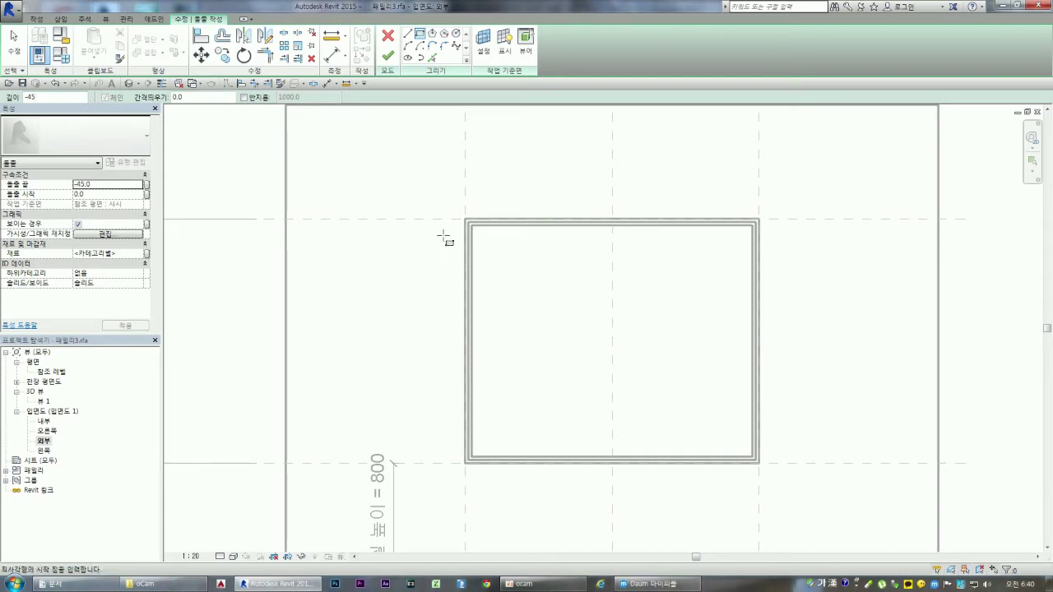
{"action": "left_click", "coordinate": [433, 58]}
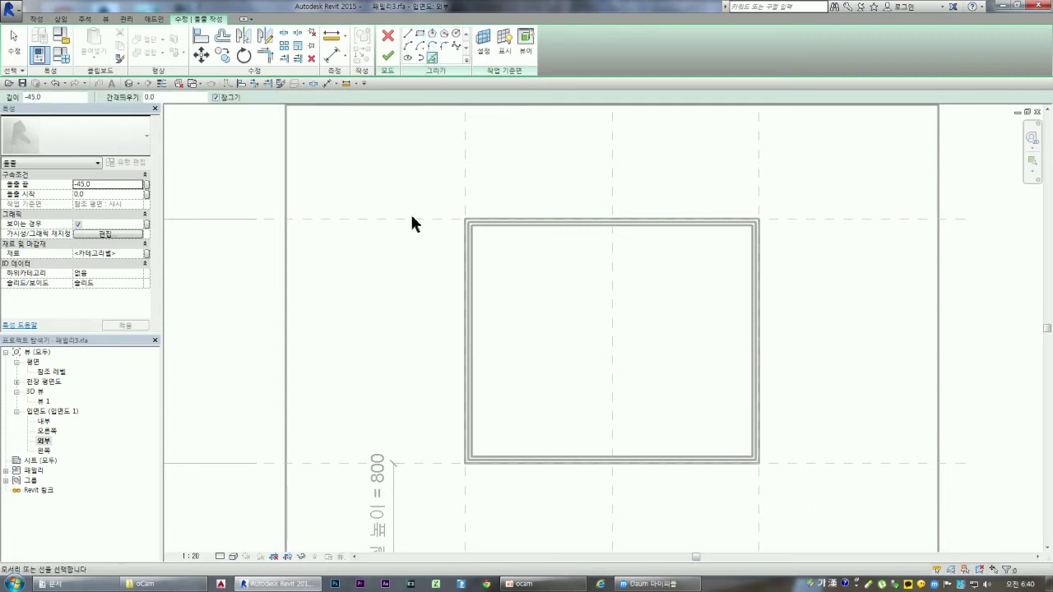
{"action": "left_click", "coordinate": [472, 296]}
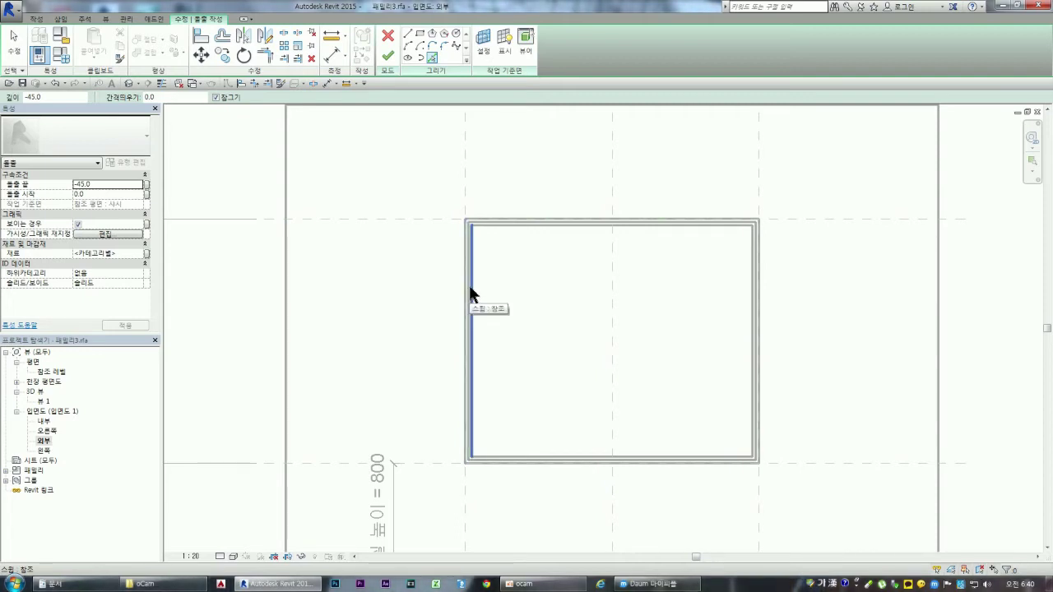
{"action": "scroll", "coordinate": [471, 297], "scroll_direction": "up", "scroll_amount": 1}
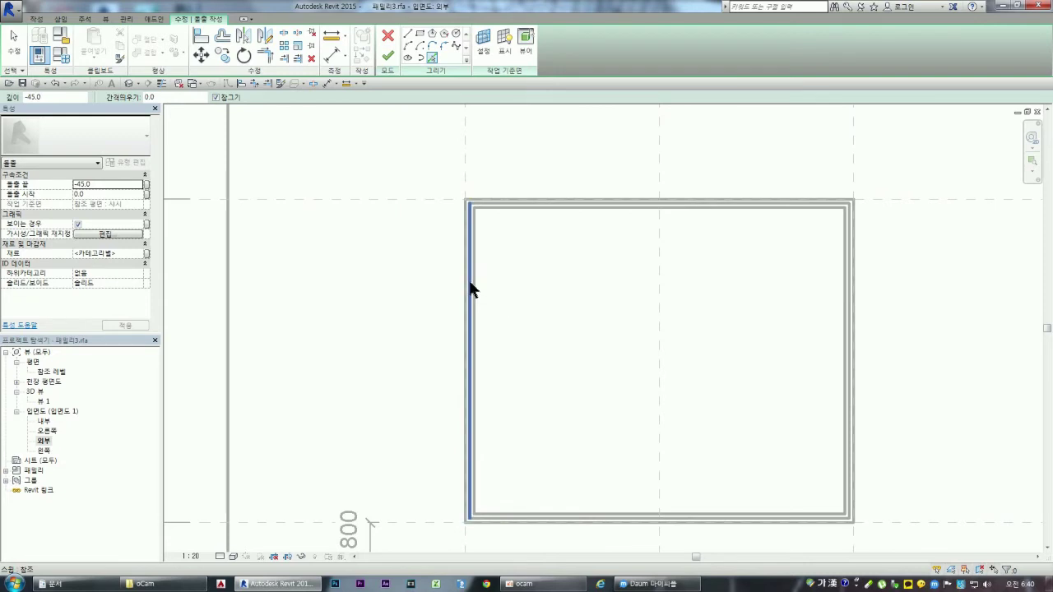
{"action": "key", "text": "Tab"}
{"action": "left_click", "coordinate": [471, 289]}
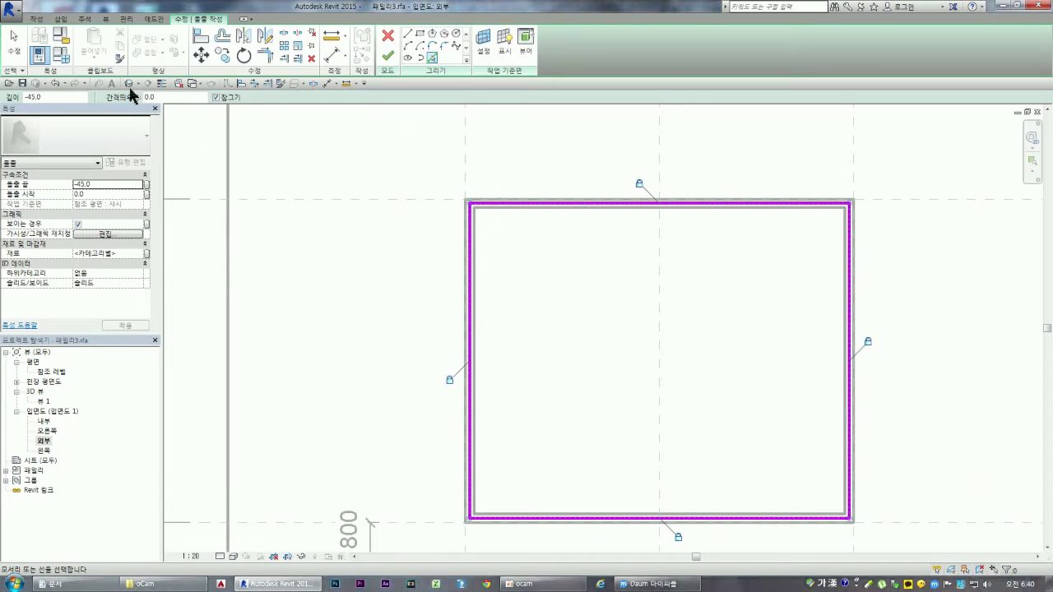
- Set the sketch offset to -50
{"action": "left_click_drag", "start_coordinate": [169, 99], "coordinate": [125, 99]}
{"action": "type", "text": "-"}
{"action": "key", "text": "Return"}
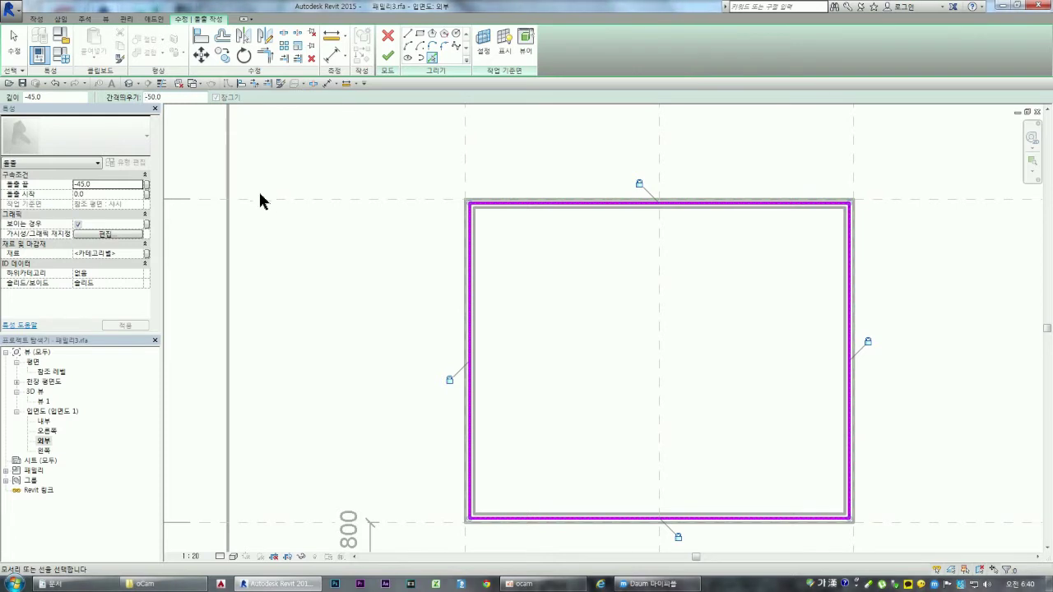
- Draw the glass rectangle inside the frame loop, from top-left to bottom-right corner, inset 50
{"action": "left_click", "coordinate": [420, 33]}
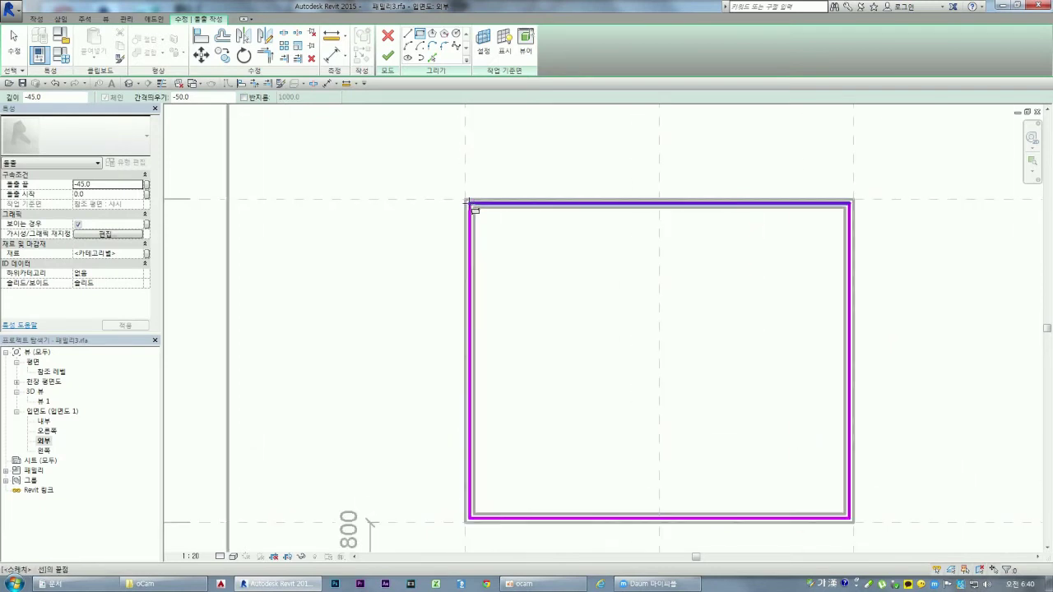
{"action": "scroll", "coordinate": [468, 203], "scroll_direction": "up", "scroll_amount": 2}
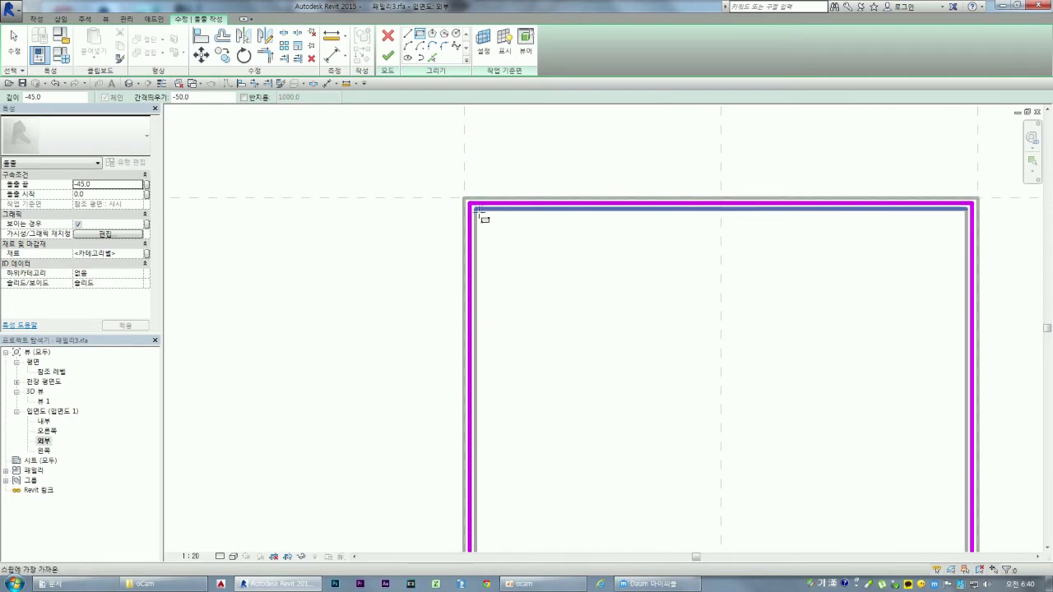
{"action": "left_click", "coordinate": [480, 213]}
{"action": "scroll", "coordinate": [530, 255], "scroll_direction": "down", "scroll_amount": 2}
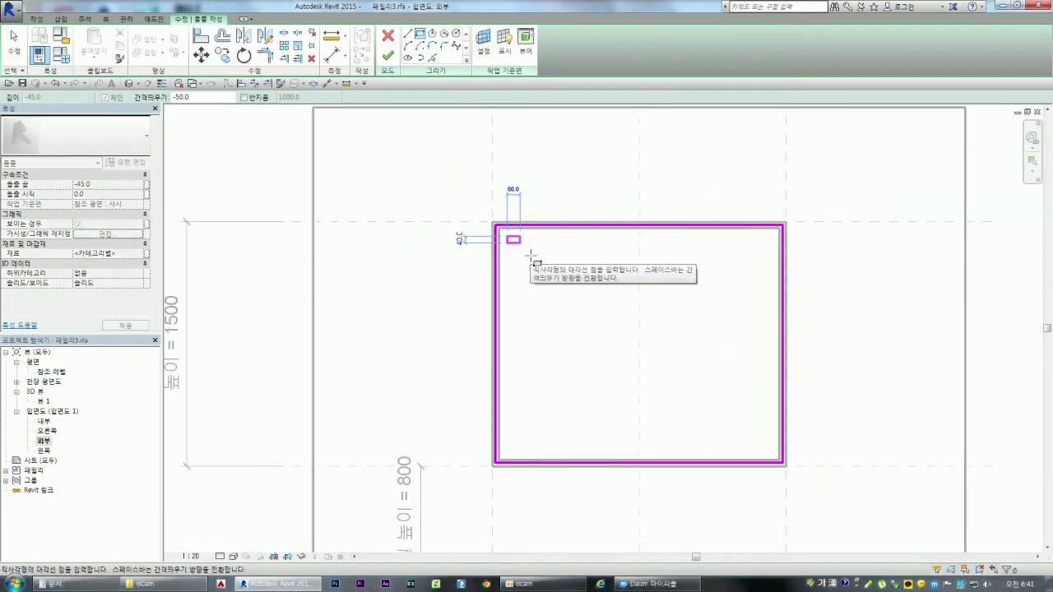
{"action": "scroll", "coordinate": [547, 269], "scroll_direction": "down", "scroll_amount": 1}
{"action": "scroll", "coordinate": [564, 271], "scroll_direction": "down", "scroll_amount": 1}
{"action": "scroll", "coordinate": [576, 284], "scroll_direction": "down", "scroll_amount": 1}
{"action": "scroll", "coordinate": [663, 348], "scroll_direction": "up", "scroll_amount": 1}
{"action": "scroll", "coordinate": [639, 369], "scroll_direction": "up", "scroll_amount": 1}
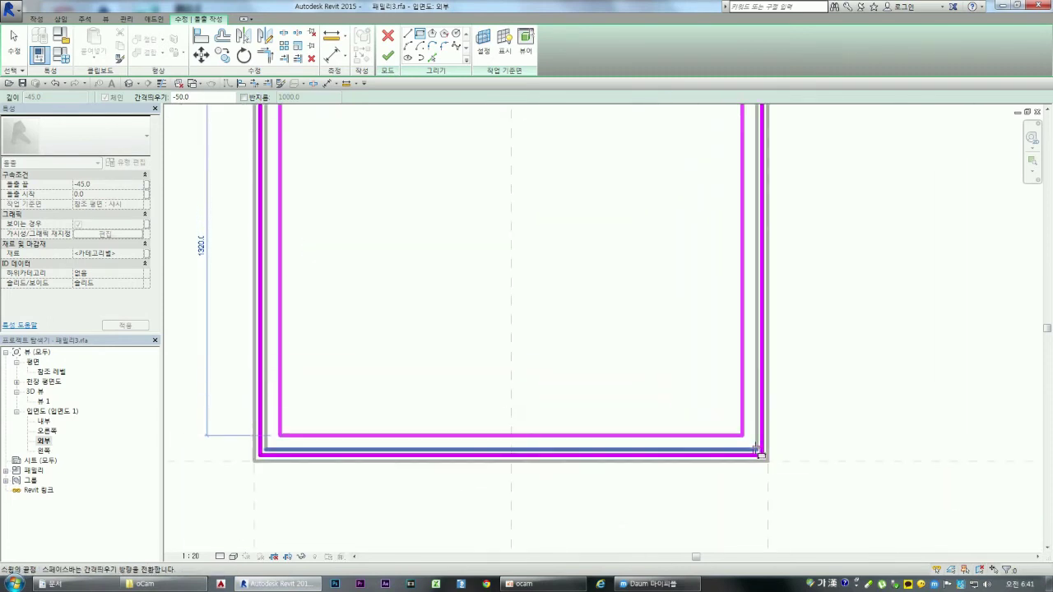
{"action": "left_click", "coordinate": [761, 456]}
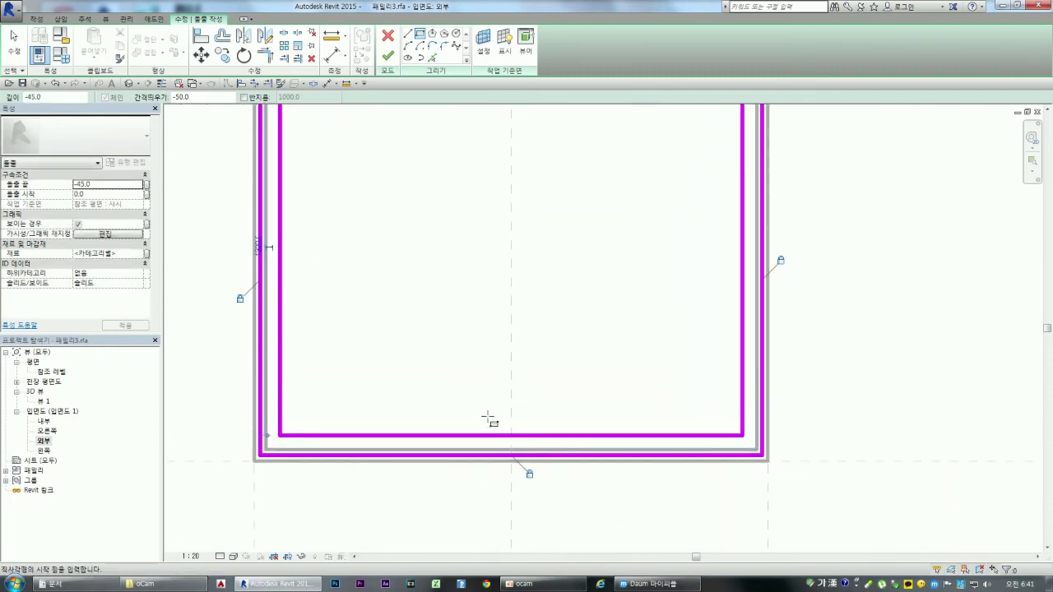
{"action": "scroll", "coordinate": [489, 419], "scroll_direction": "down", "scroll_amount": 1}
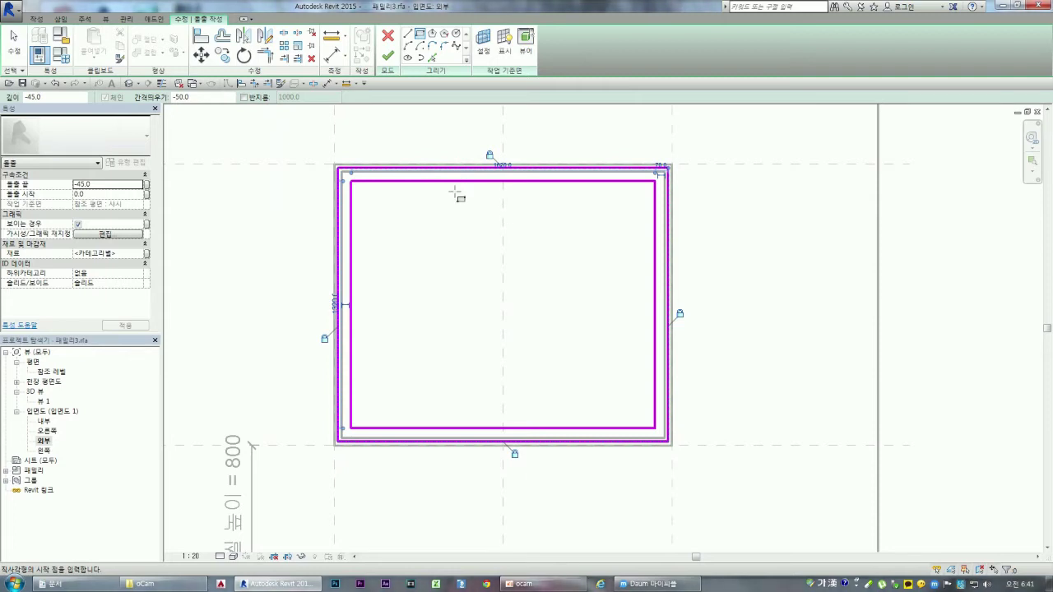
- Finish the sash sketch as a solid extrusion and select the new extrusion
{"action": "left_click", "coordinate": [387, 55]}
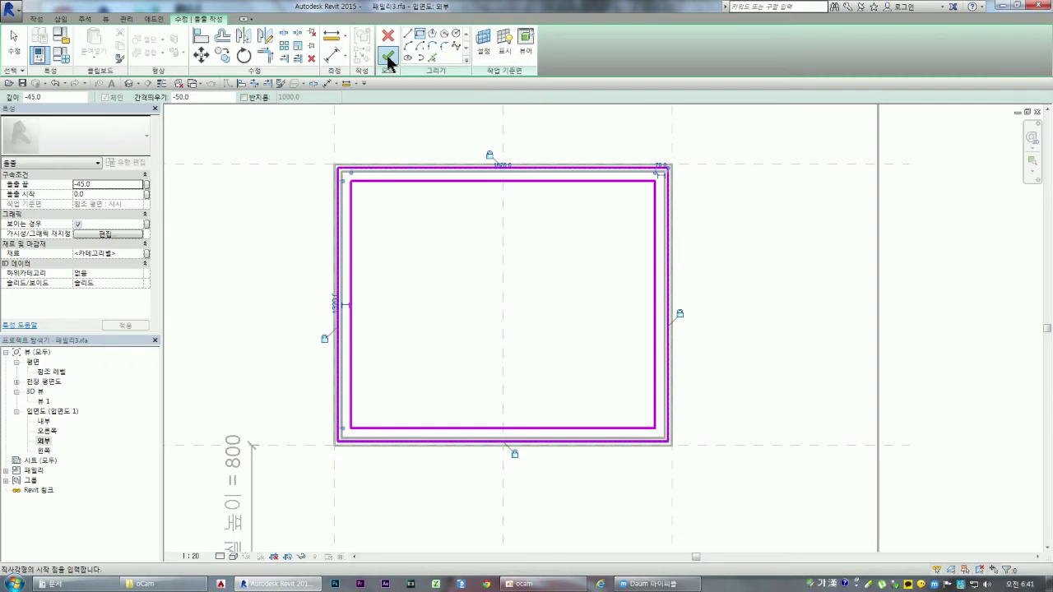
{"action": "left_click", "coordinate": [407, 247]}
{"action": "left_click", "coordinate": [353, 251]}
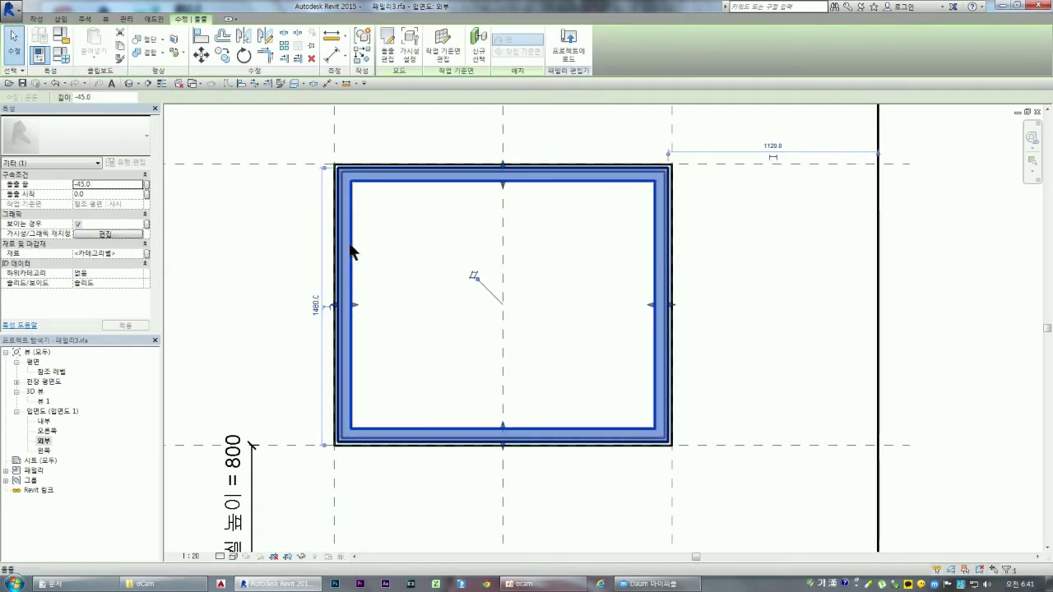
- In 3D View 1, select the outer frame sweep, window-frame sweep and sash extrusion to inspect them
{"action": "double_click", "coordinate": [43, 402]}
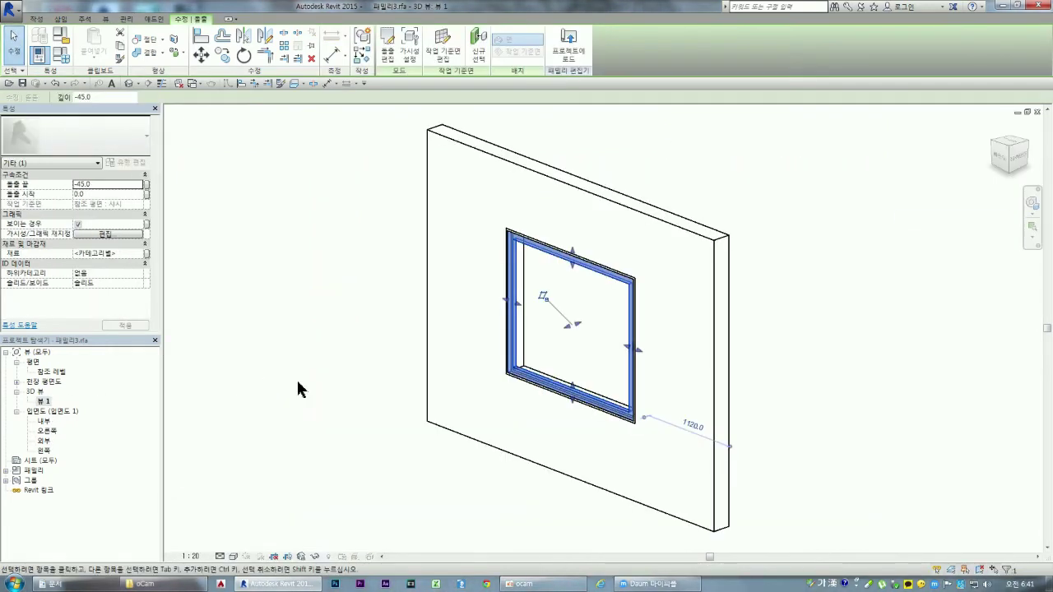
{"action": "left_click", "coordinate": [370, 397]}
{"action": "scroll", "coordinate": [566, 376], "scroll_direction": "up", "scroll_amount": 3}
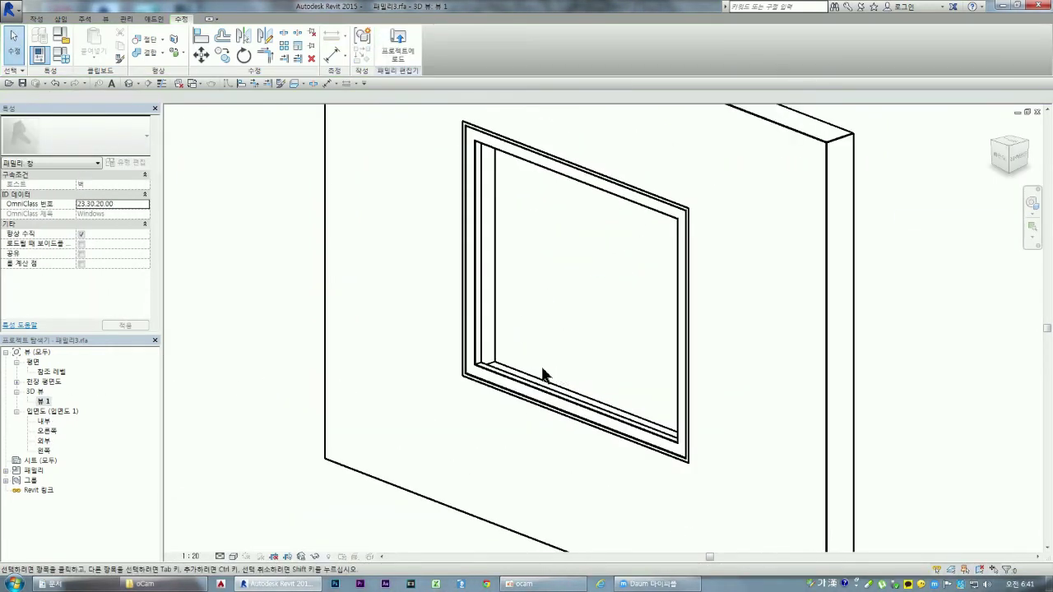
{"action": "left_click", "coordinate": [502, 348]}
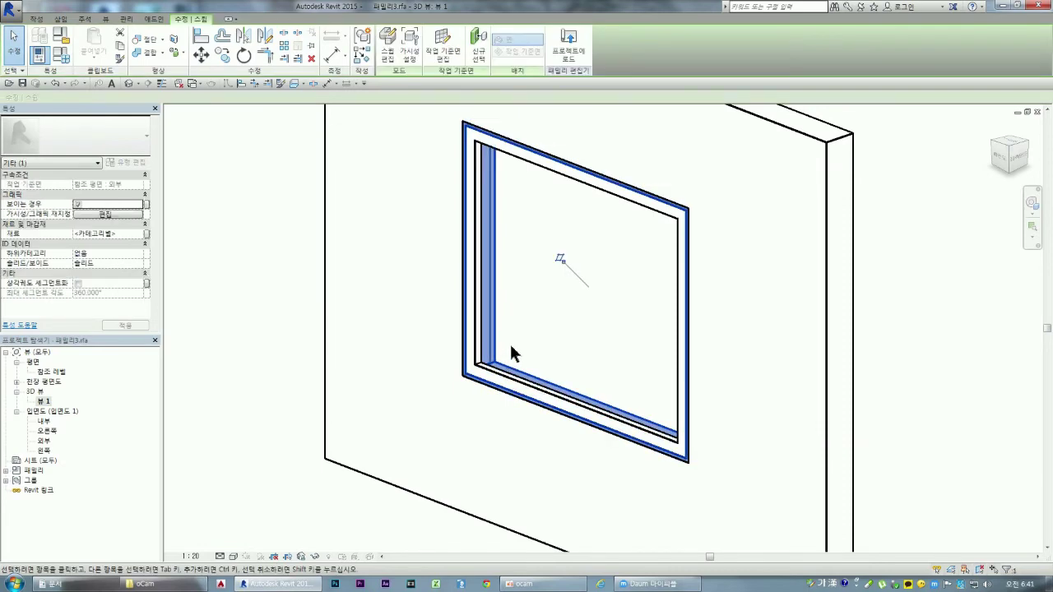
{"action": "scroll", "coordinate": [526, 350], "scroll_direction": "up", "scroll_amount": 3}
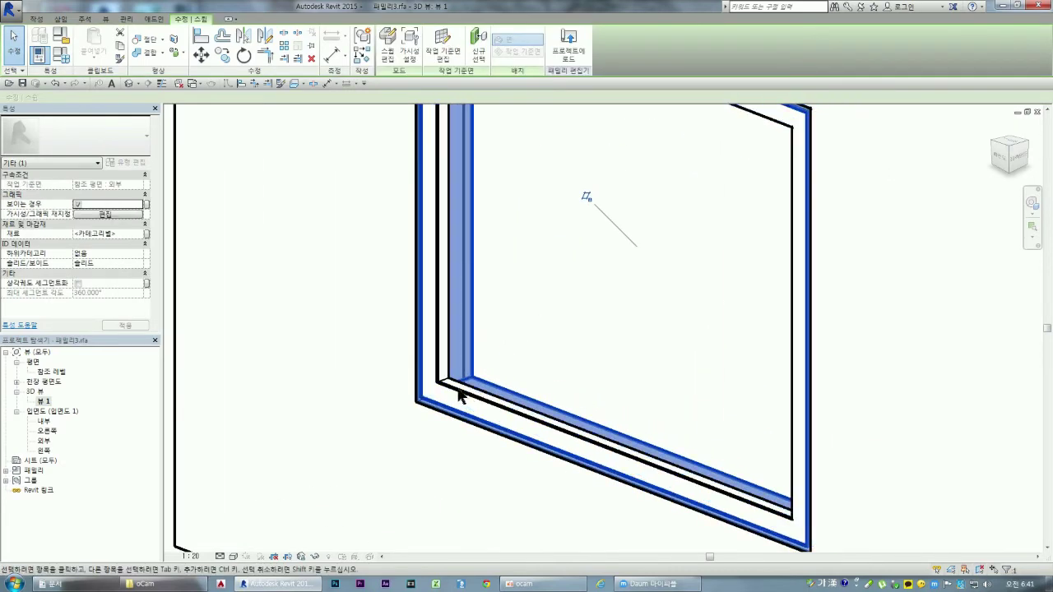
{"action": "left_click", "coordinate": [494, 354]}
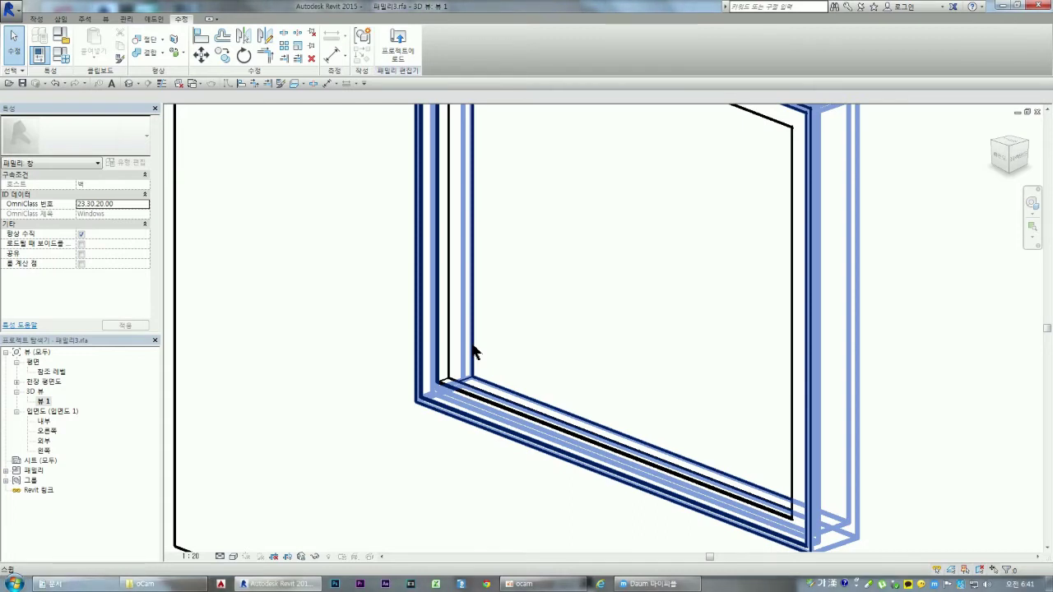
{"action": "left_click", "coordinate": [475, 261]}
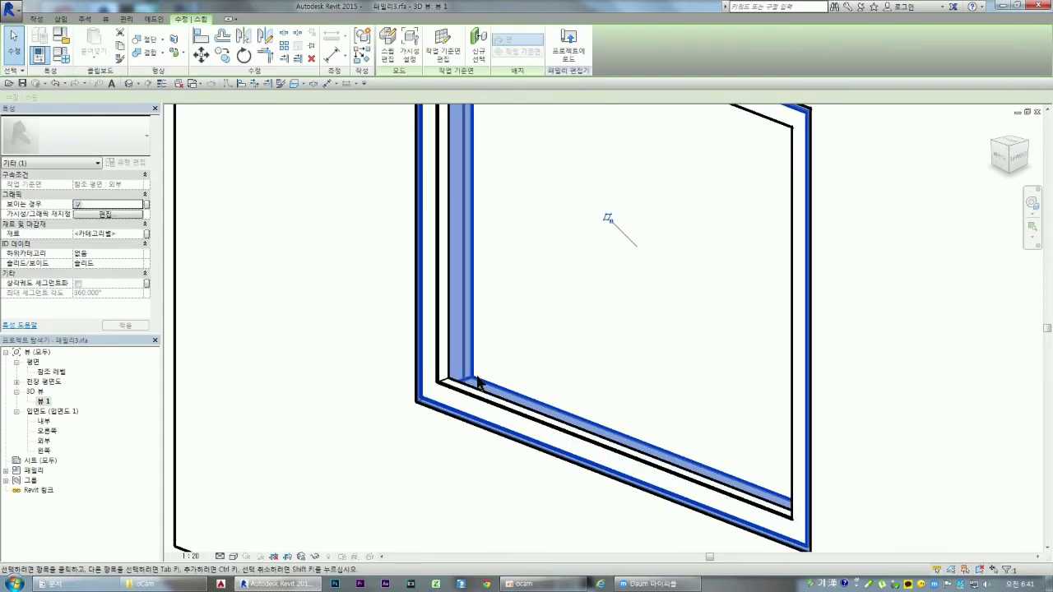
{"action": "left_click", "coordinate": [570, 359]}
{"action": "left_click", "coordinate": [444, 386]}
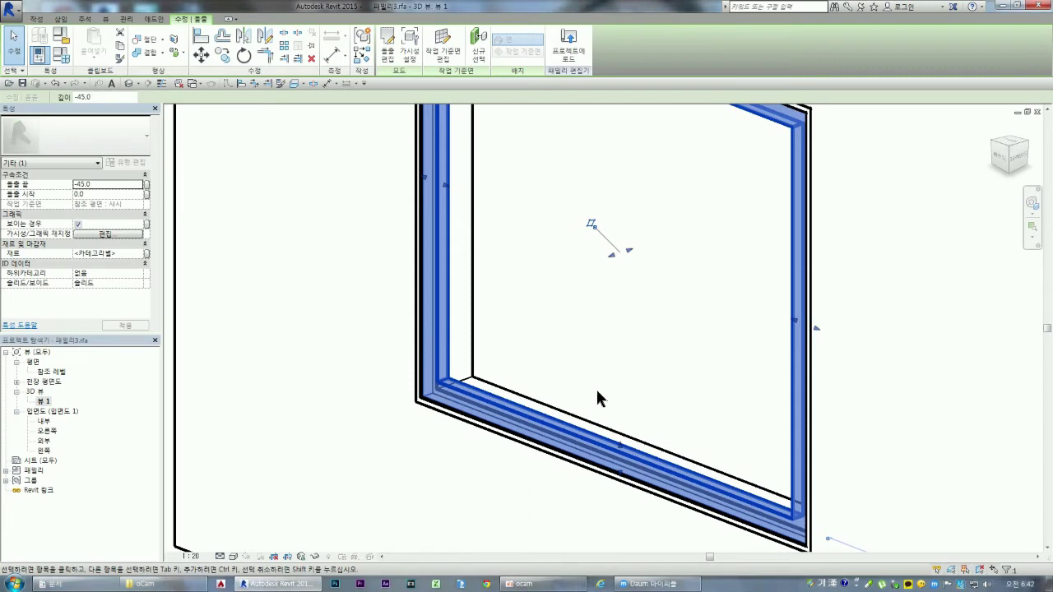
{"action": "left_click", "coordinate": [560, 388]}
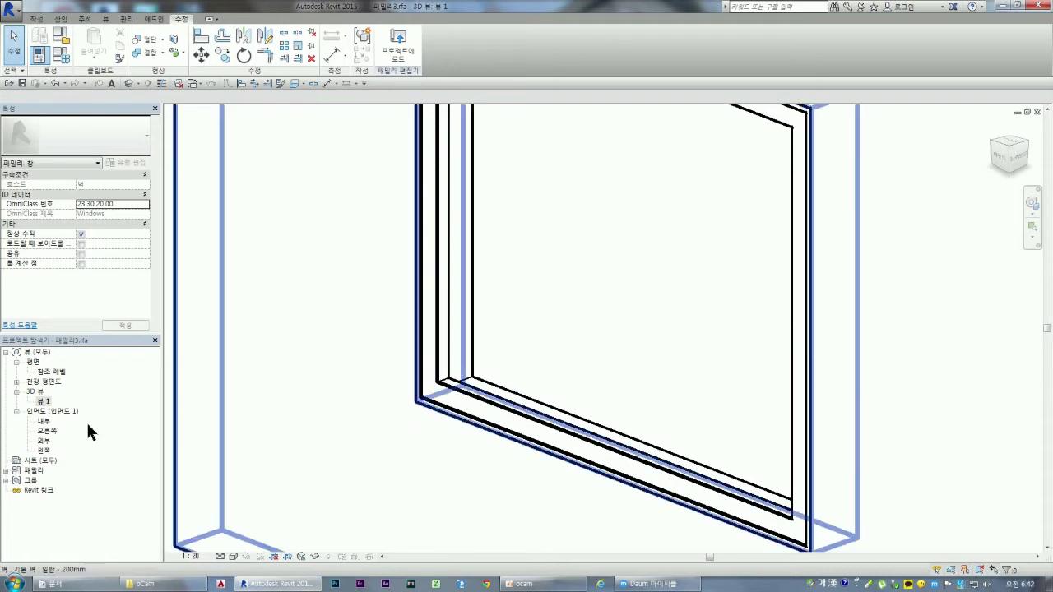
{"action": "double_click", "coordinate": [46, 431]}
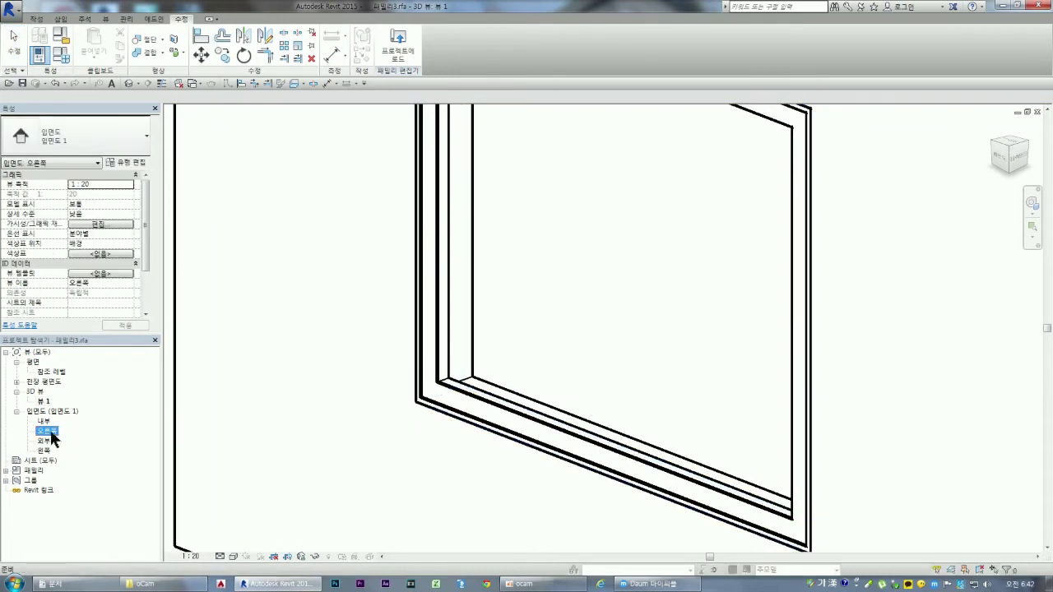
- Zoom into the right elevation and check the edge-on sash extrusion and outer frame sweep
{"action": "scroll", "coordinate": [557, 301], "scroll_direction": "up", "scroll_amount": 1}
{"action": "scroll", "coordinate": [545, 301], "scroll_direction": "up", "scroll_amount": 2}
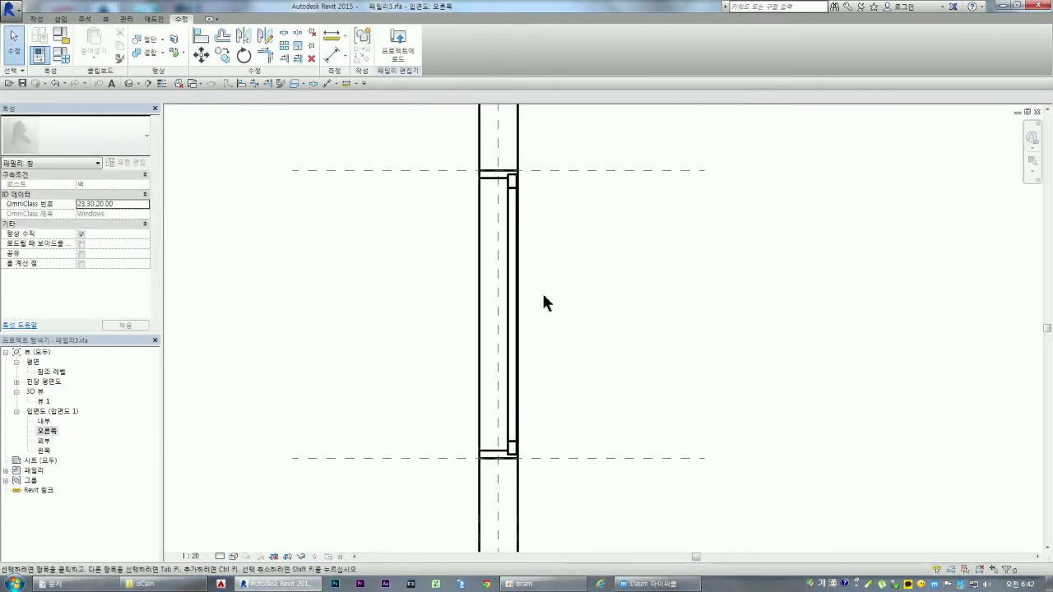
{"action": "scroll", "coordinate": [531, 306], "scroll_direction": "up", "scroll_amount": 2}
{"action": "left_click", "coordinate": [498, 309]}
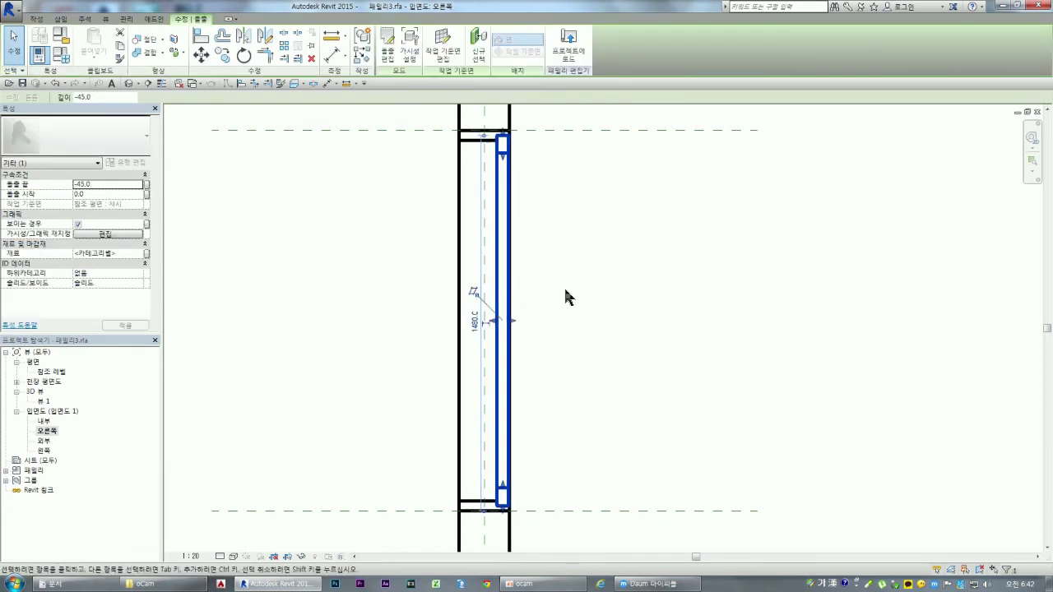
{"action": "left_click", "coordinate": [466, 146]}
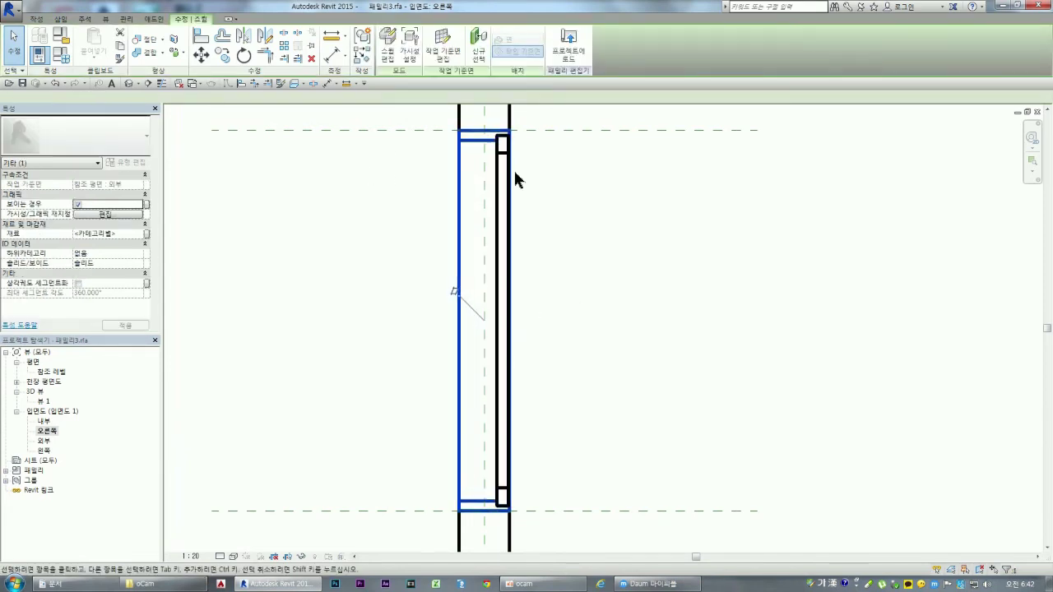
{"action": "left_click", "coordinate": [499, 152]}
{"action": "left_click", "coordinate": [532, 266]}
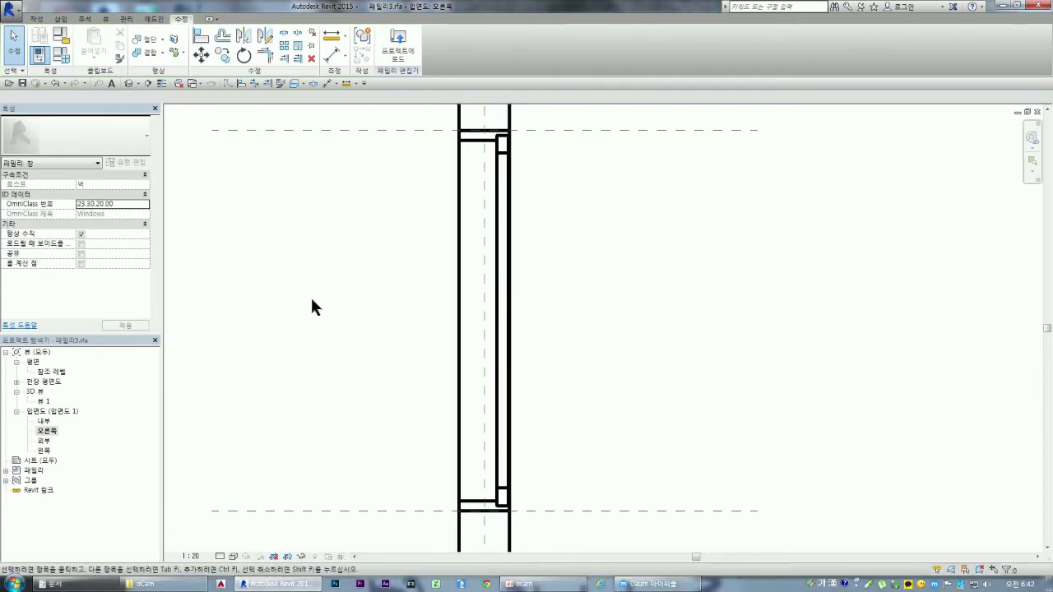
{"action": "left_click", "coordinate": [37, 18]}
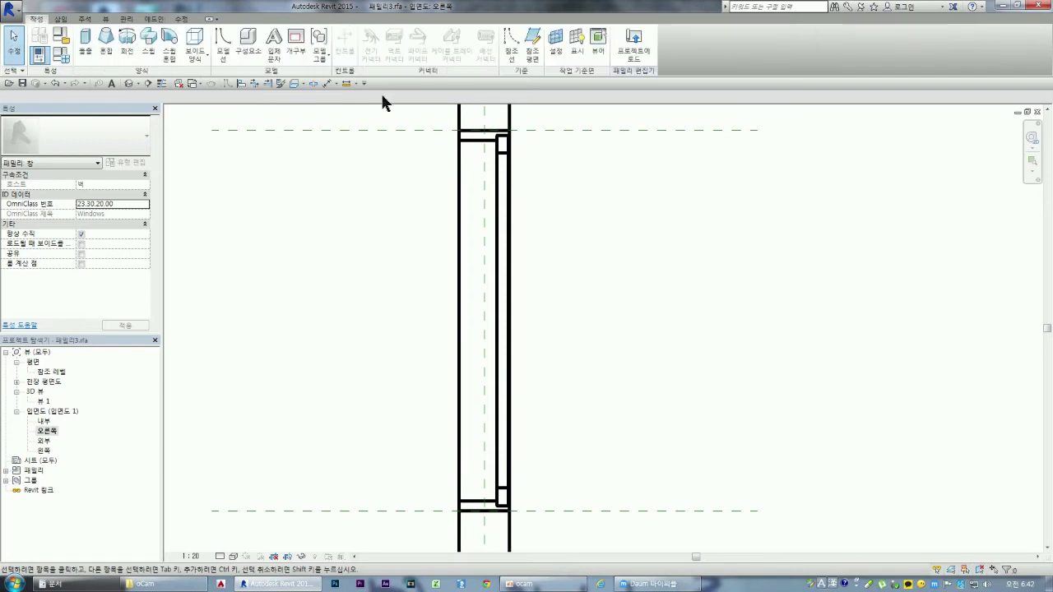
- Start a Pick Lines reference plane with a 21.5 offset, using thin lines
{"action": "left_click", "coordinate": [532, 46]}
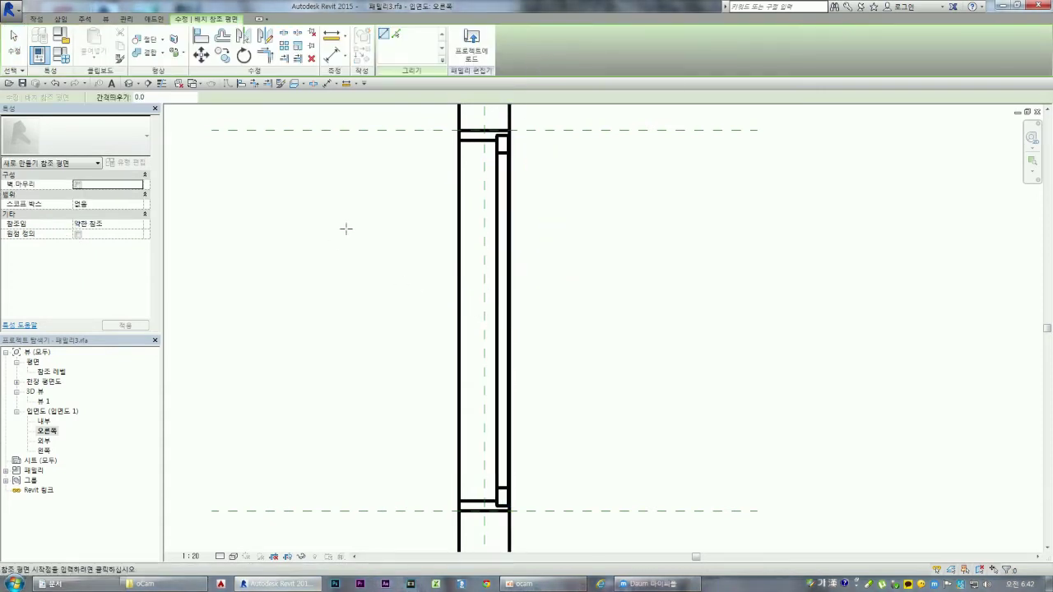
{"action": "left_click", "coordinate": [397, 34]}
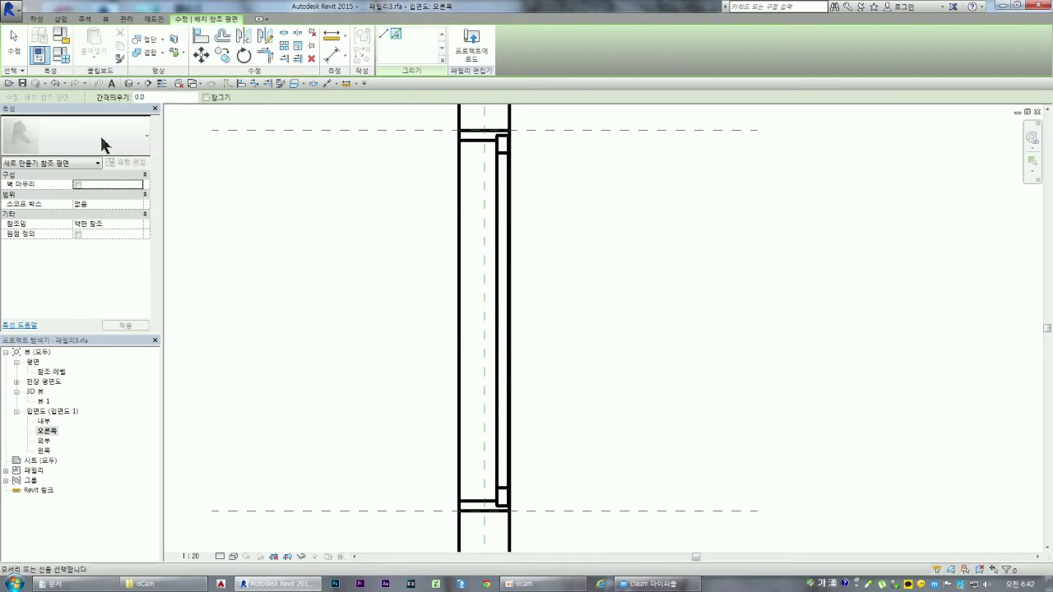
{"action": "left_click_drag", "start_coordinate": [153, 98], "coordinate": [104, 96]}
{"action": "type", "text": "21.5"}
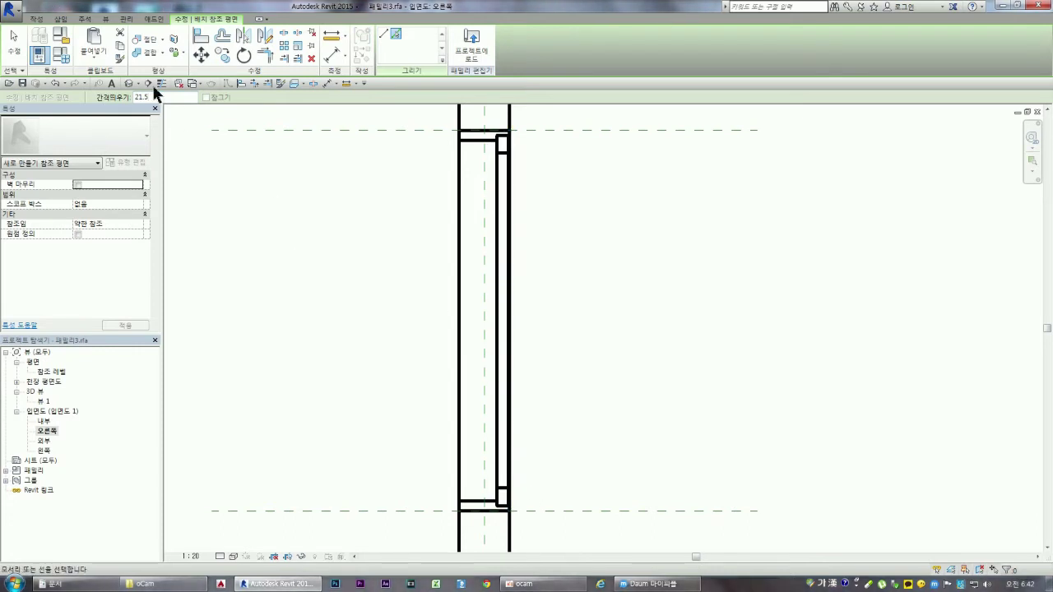
{"action": "left_click", "coordinate": [162, 83]}
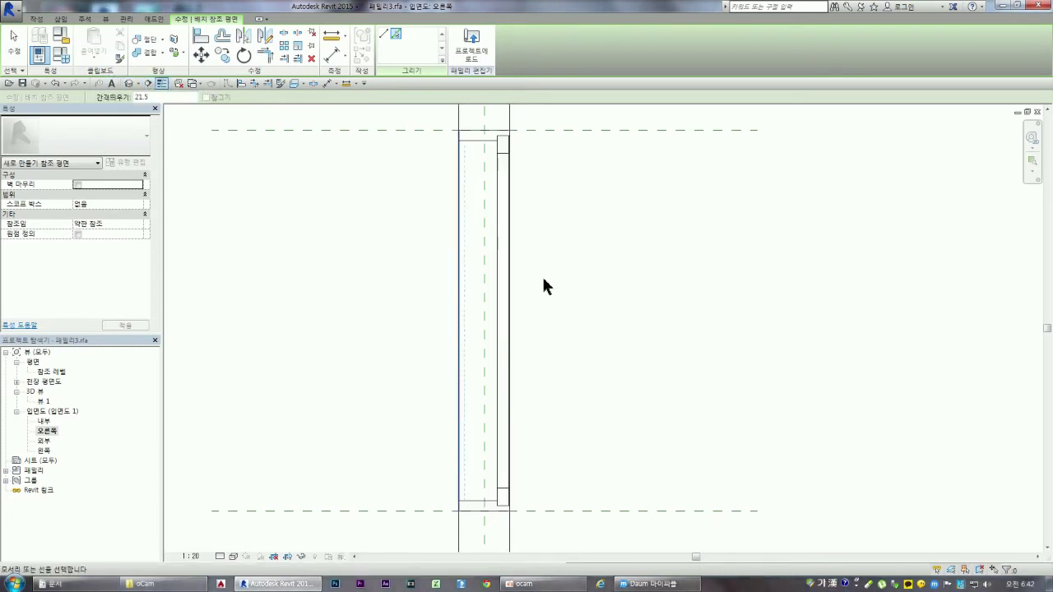
- Pick the frame edge to place the vertical reference plane and name it 유리
{"action": "scroll", "coordinate": [516, 311], "scroll_direction": "up", "scroll_amount": 2}
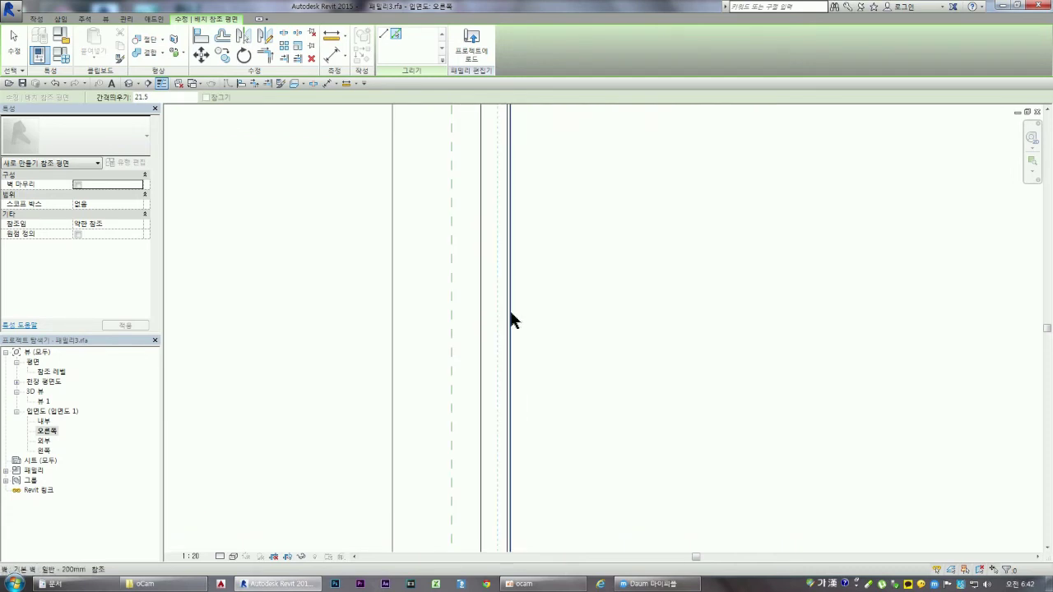
{"action": "left_click", "coordinate": [509, 314]}
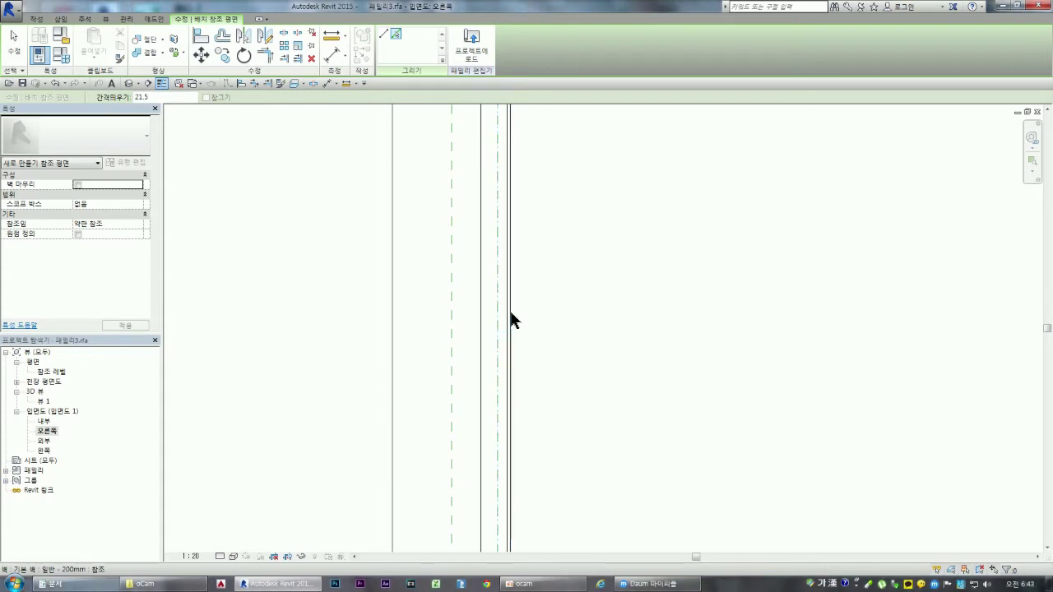
{"action": "scroll", "coordinate": [532, 313], "scroll_direction": "down", "scroll_amount": 2}
{"action": "scroll", "coordinate": [531, 308], "scroll_direction": "down", "scroll_amount": 2}
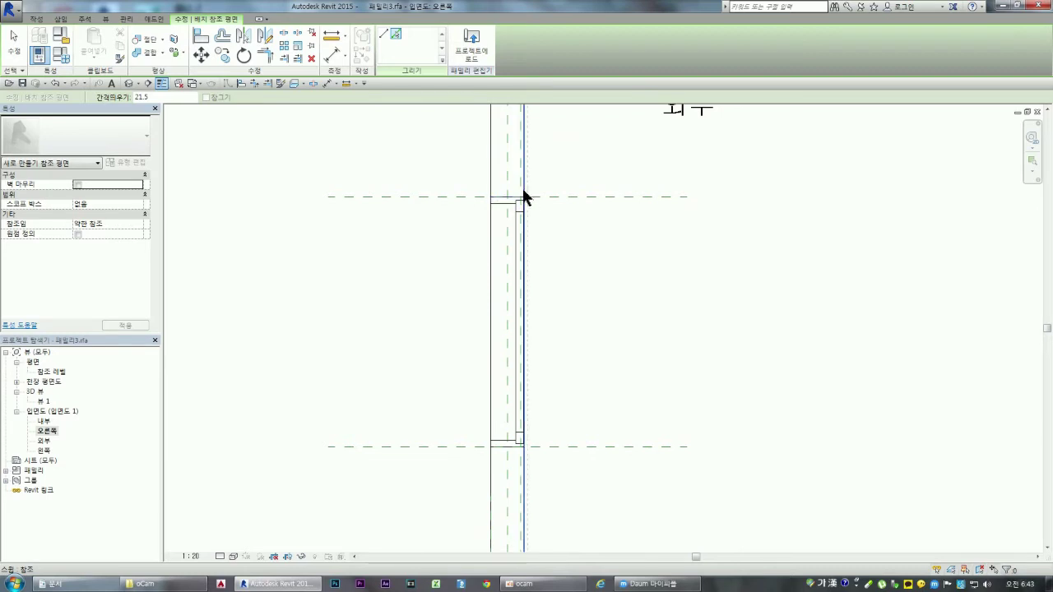
{"action": "scroll", "coordinate": [524, 200], "scroll_direction": "up", "scroll_amount": 2}
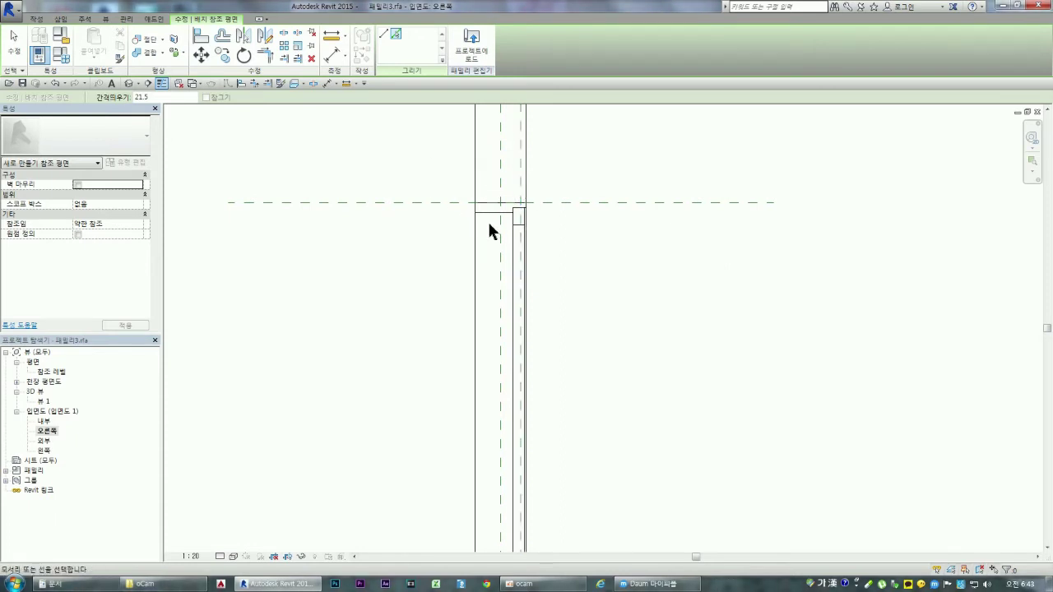
{"action": "key", "text": "Escape"}
{"action": "key", "text": "Escape"}
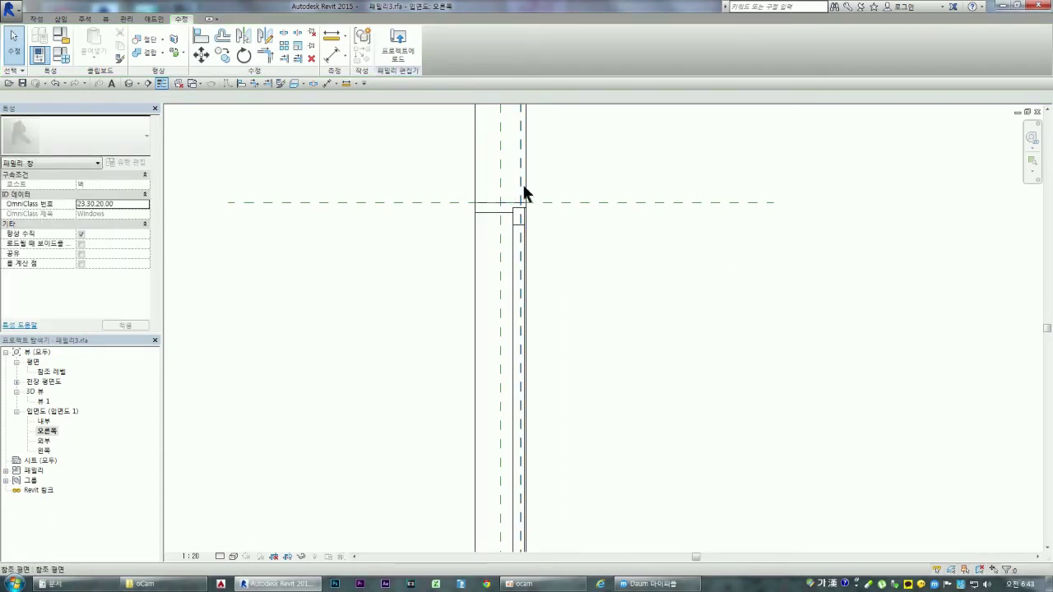
{"action": "left_click", "coordinate": [520, 189]}
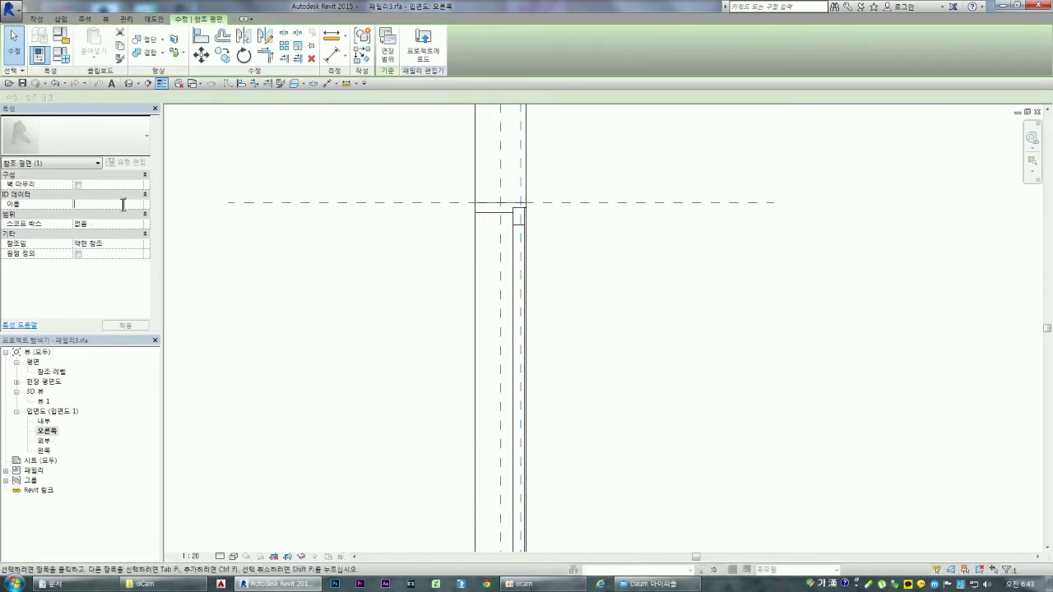
{"action": "type", "text": "ㅈ"}
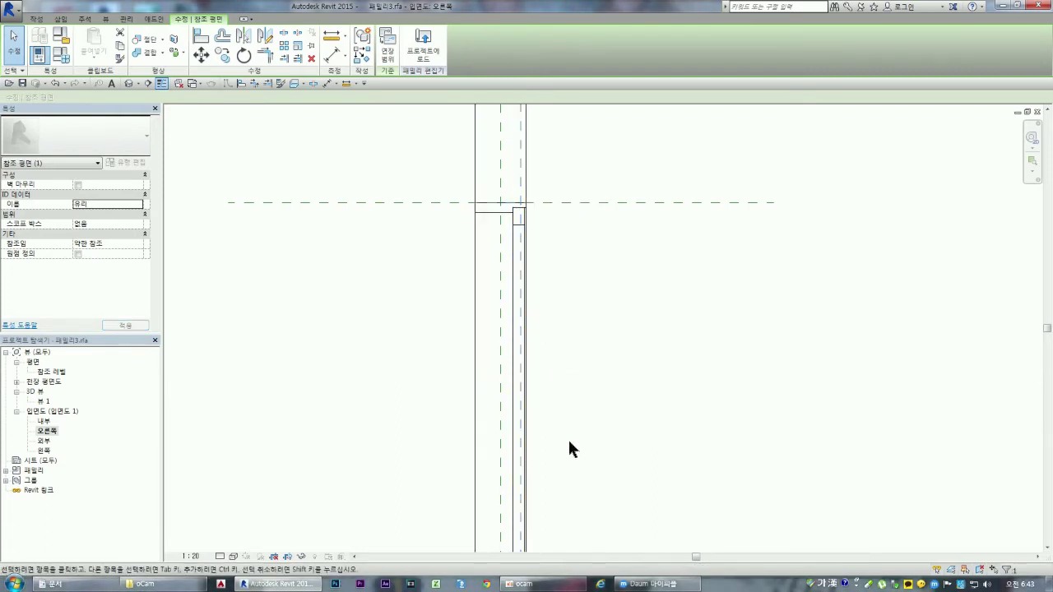
- Add an aligned 22 dimension between the 유리 reference plane and the frame edge, then reselect it
{"action": "left_click", "coordinate": [333, 57]}
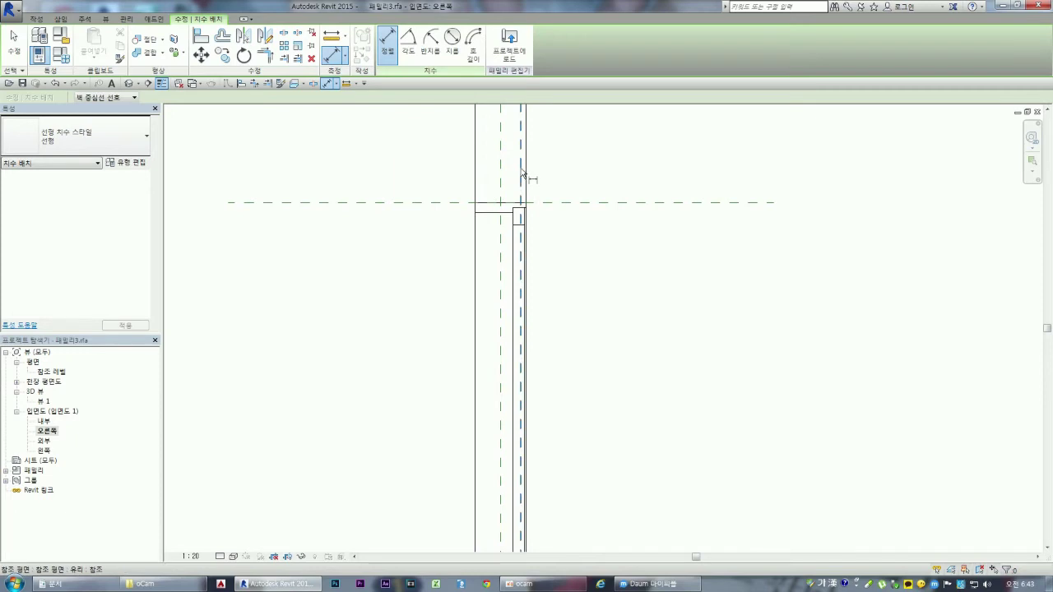
{"action": "scroll", "coordinate": [523, 174], "scroll_direction": "up", "scroll_amount": 1}
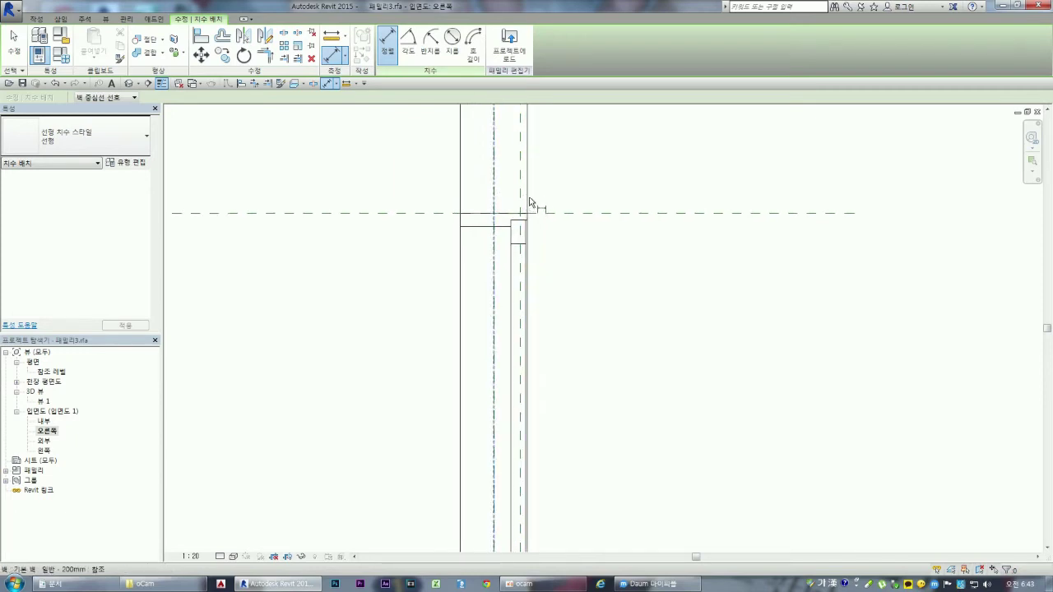
{"action": "left_click", "coordinate": [520, 197]}
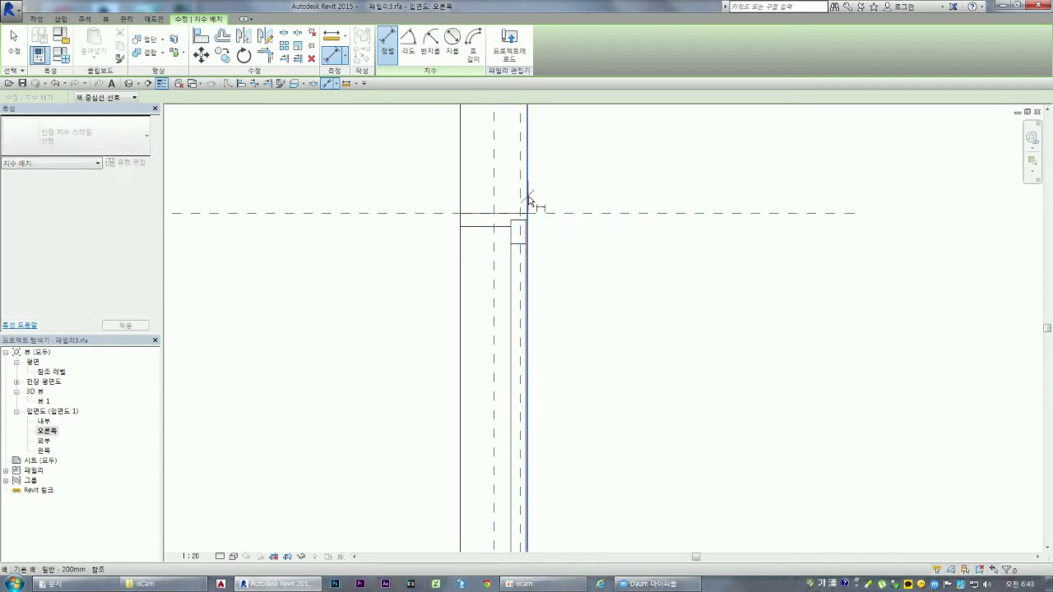
{"action": "left_click", "coordinate": [527, 199]}
{"action": "left_click", "coordinate": [560, 165]}
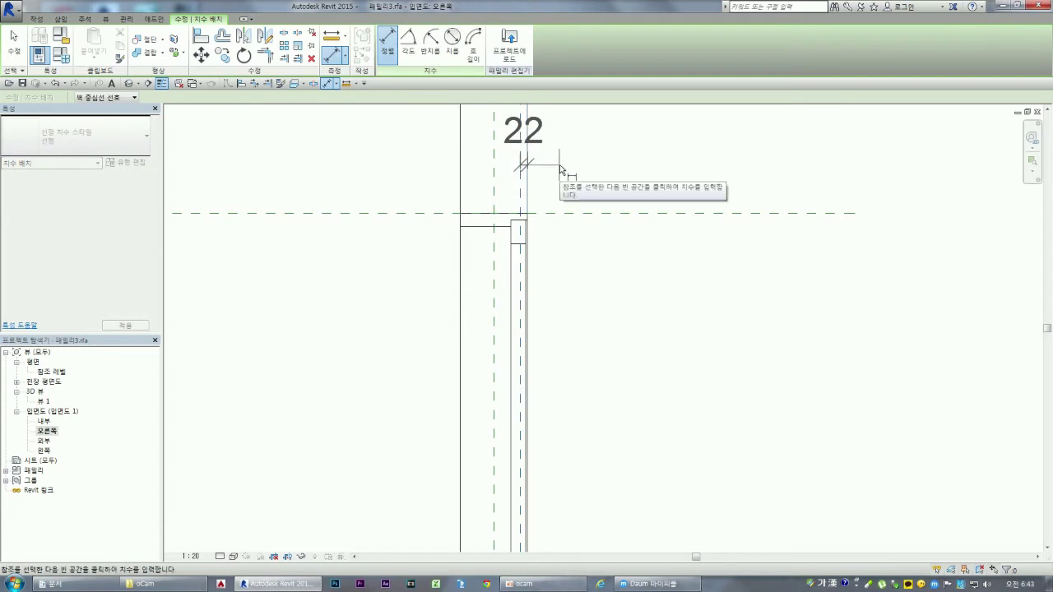
{"action": "scroll", "coordinate": [553, 199], "scroll_direction": "down", "scroll_amount": 2}
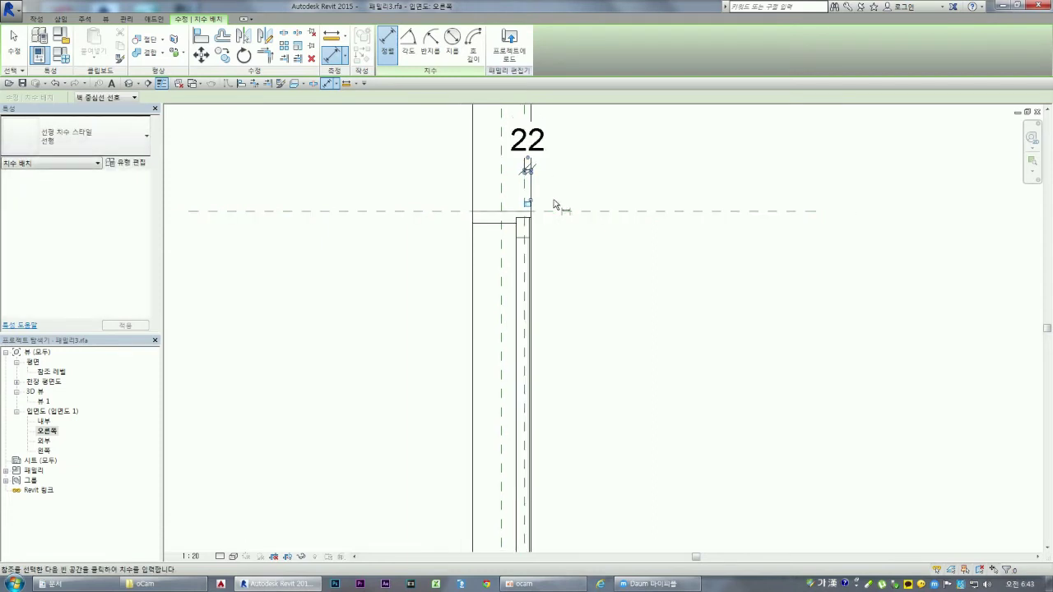
{"action": "key", "text": "Escape"}
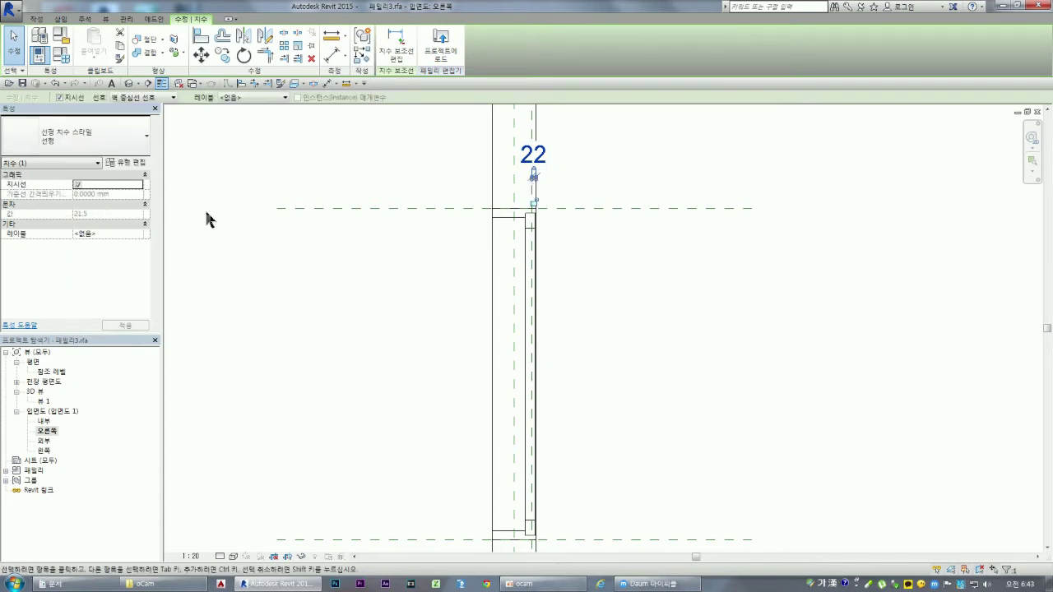
{"action": "left_click", "coordinate": [594, 181]}
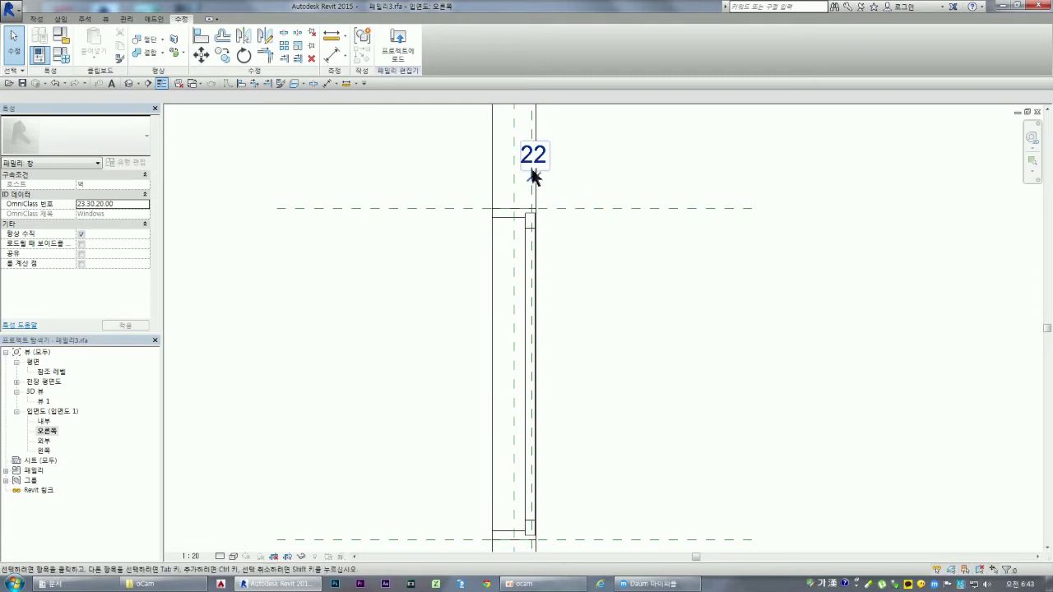
{"action": "left_click", "coordinate": [534, 174]}
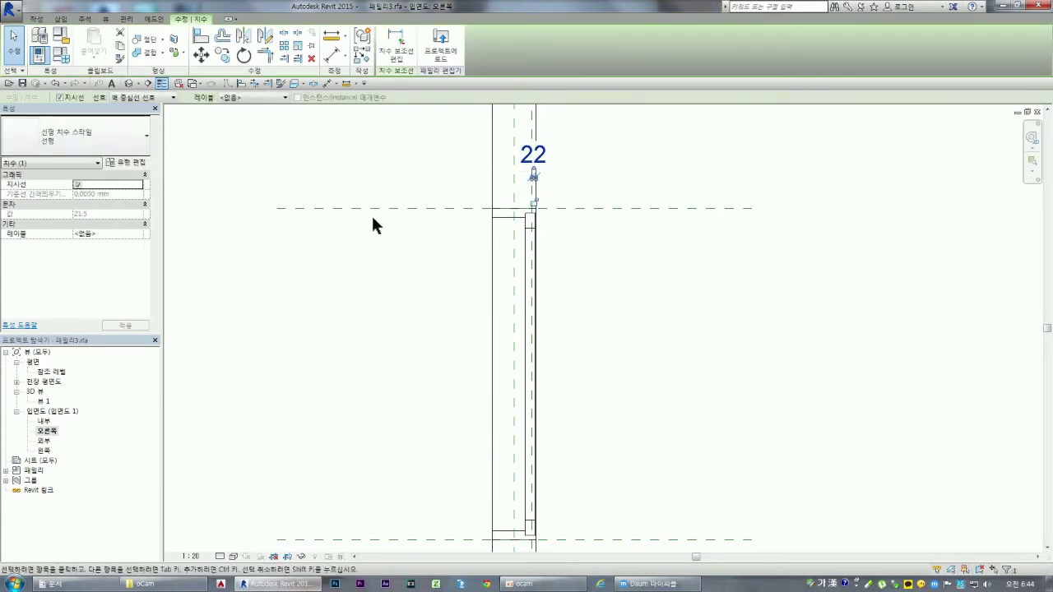
{"action": "key", "text": "Escape"}
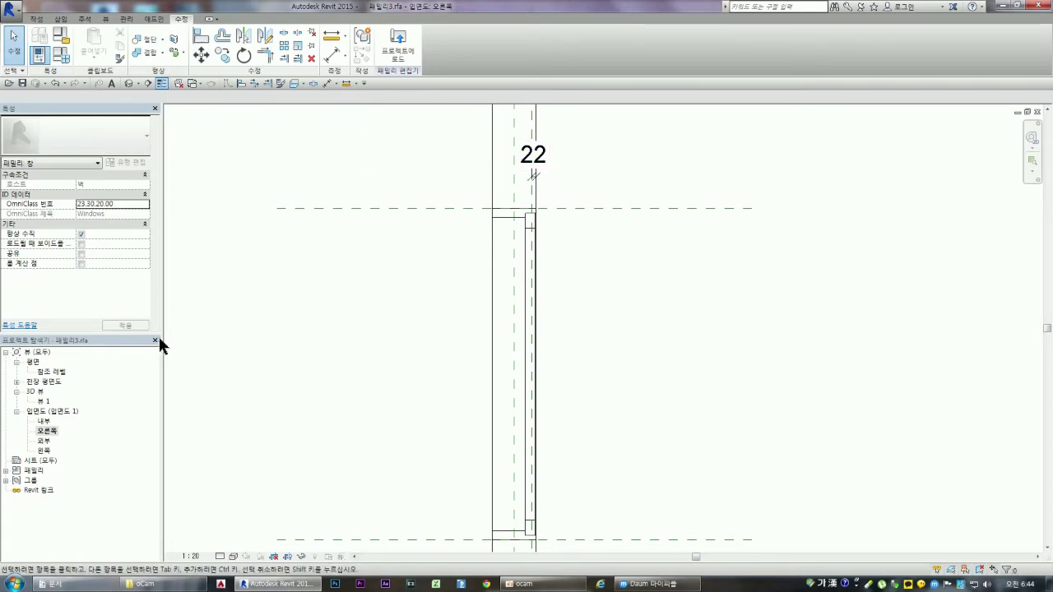
{"action": "left_click", "coordinate": [532, 177]}
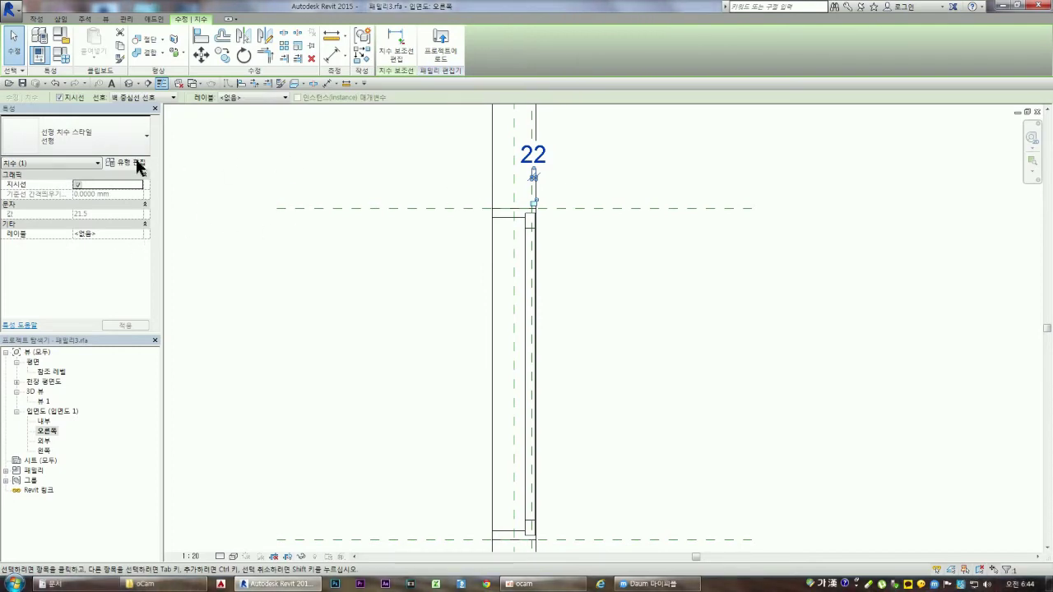
- Open the 선형 linear dimension style's Type Properties and resize the dialog to show the drawing
{"action": "left_click", "coordinate": [134, 163]}
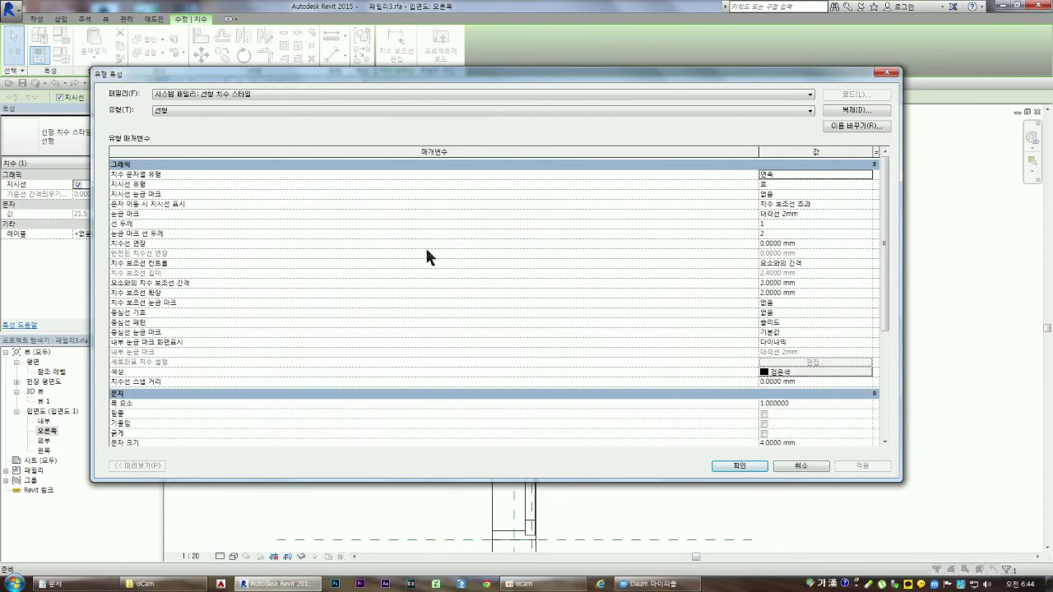
{"action": "key", "text": "Escape"}
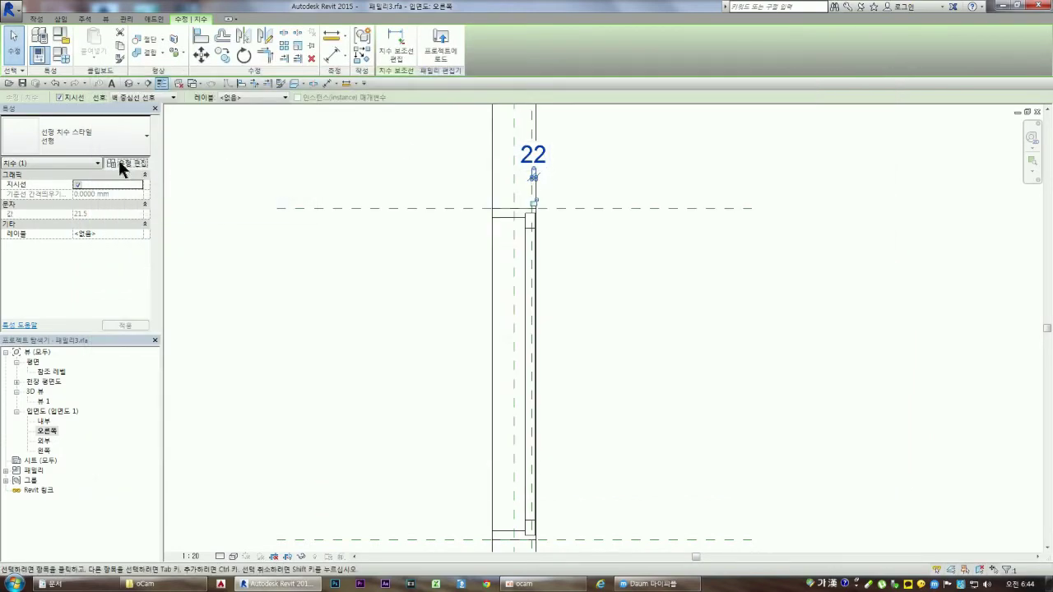
{"action": "left_click", "coordinate": [125, 163]}
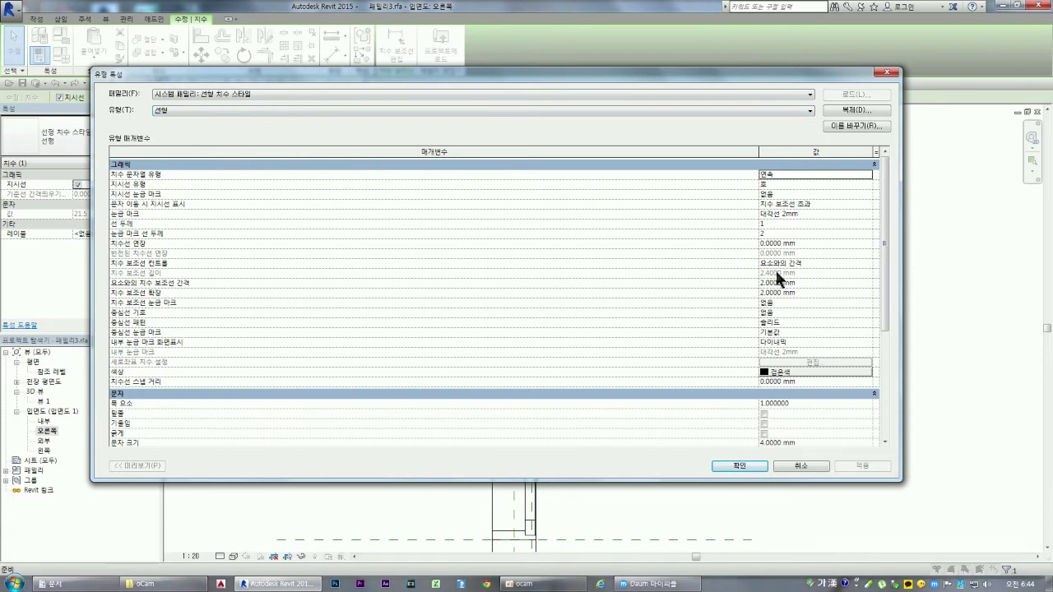
{"action": "left_click_drag", "start_coordinate": [884, 296], "coordinate": [883, 389]}
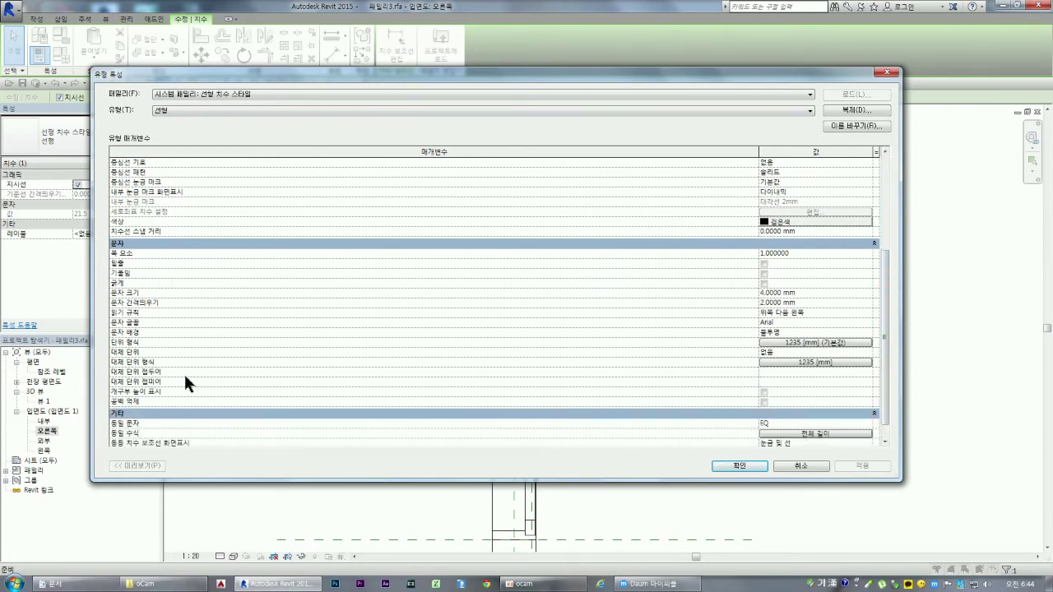
{"action": "left_click_drag", "start_coordinate": [882, 312], "coordinate": [889, 357]}
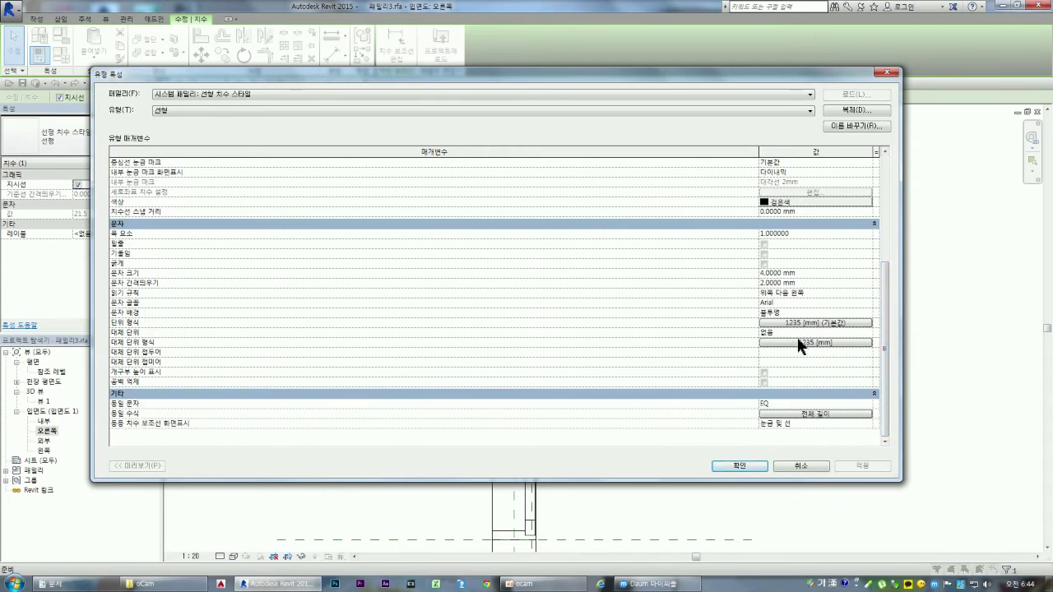
{"action": "left_click_drag", "start_coordinate": [884, 323], "coordinate": [887, 239]}
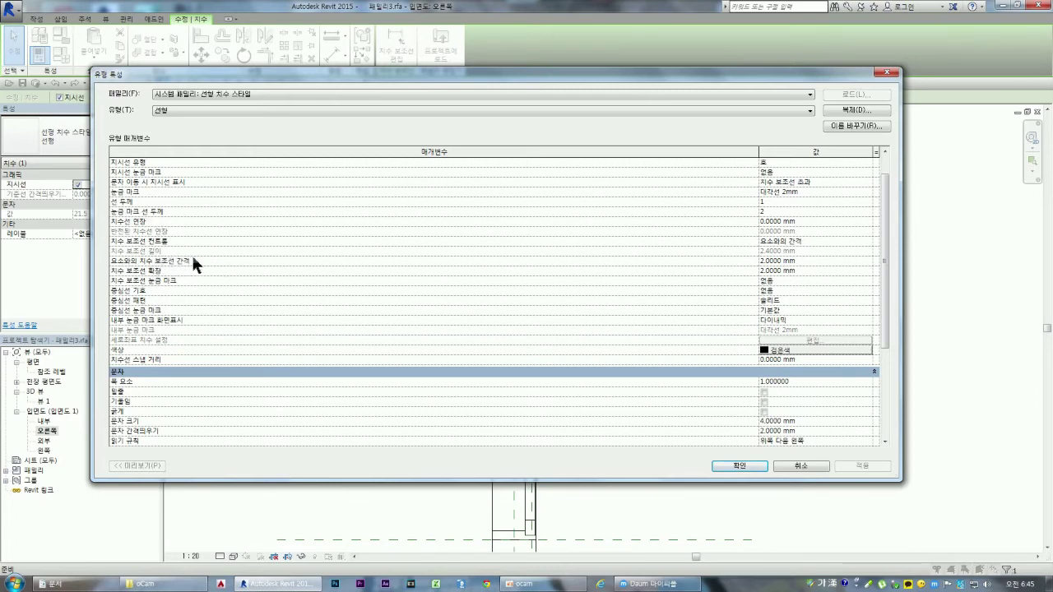
{"action": "mouse_move", "coordinate": [888, 195]}
{"action": "left_mouse_down"}
{"action": "mouse_move", "coordinate": [888, 171]}
{"action": "mouse_move", "coordinate": [888, 258]}
{"action": "left_mouse_up"}
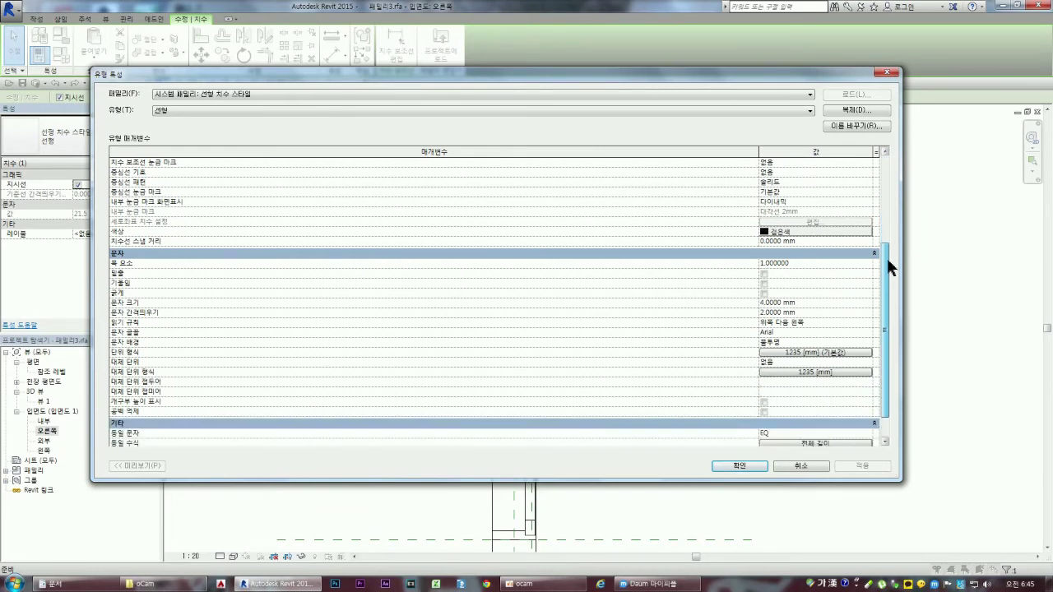
{"action": "left_click_drag", "start_coordinate": [886, 255], "coordinate": [850, 279]}
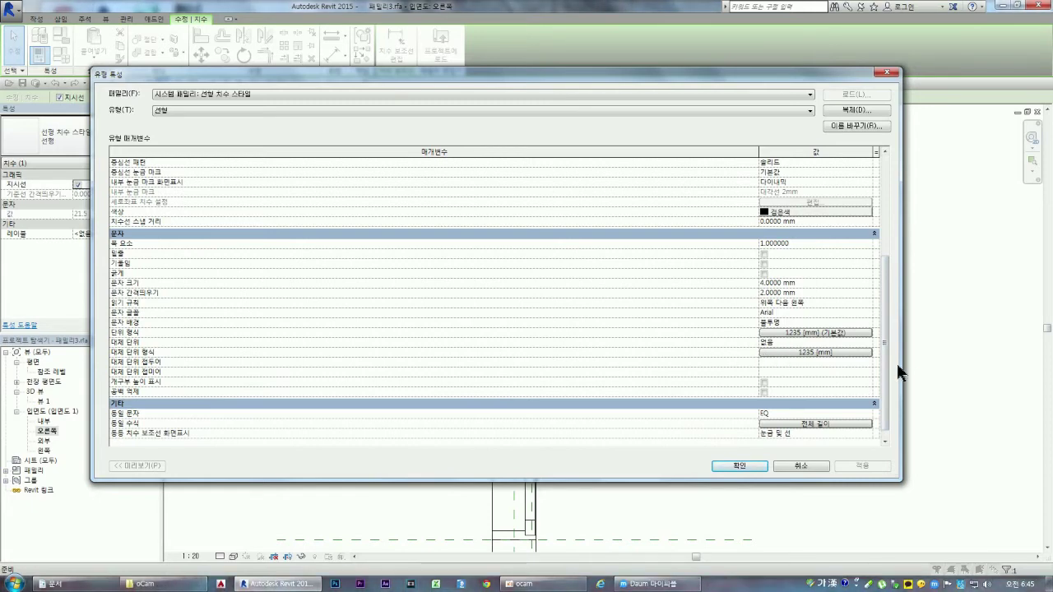
{"action": "mouse_move", "coordinate": [902, 365]}
{"action": "left_mouse_down"}
{"action": "mouse_move", "coordinate": [593, 360]}
{"action": "mouse_move", "coordinate": [340, 338]}
{"action": "left_mouse_up"}
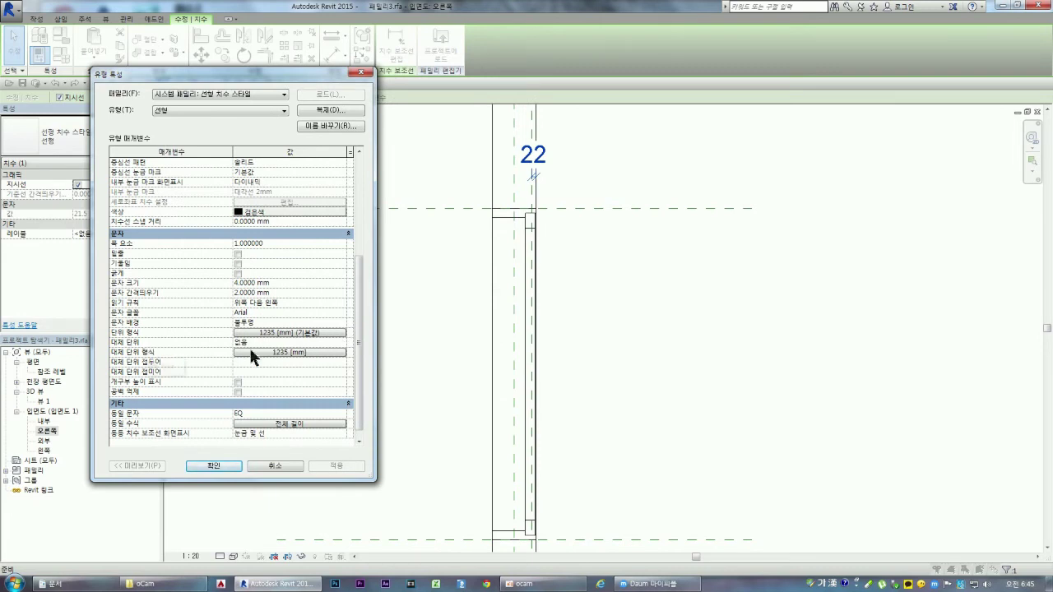
- Override project units so the linear dimension style rounds to 2 decimal places
{"action": "left_click", "coordinate": [270, 330]}
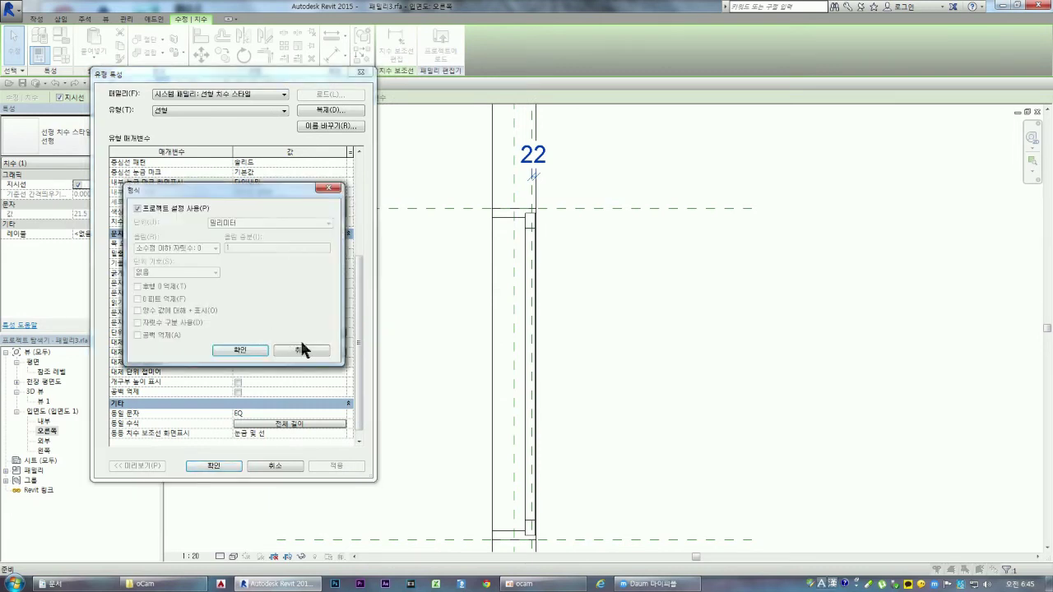
{"action": "left_click", "coordinate": [162, 205]}
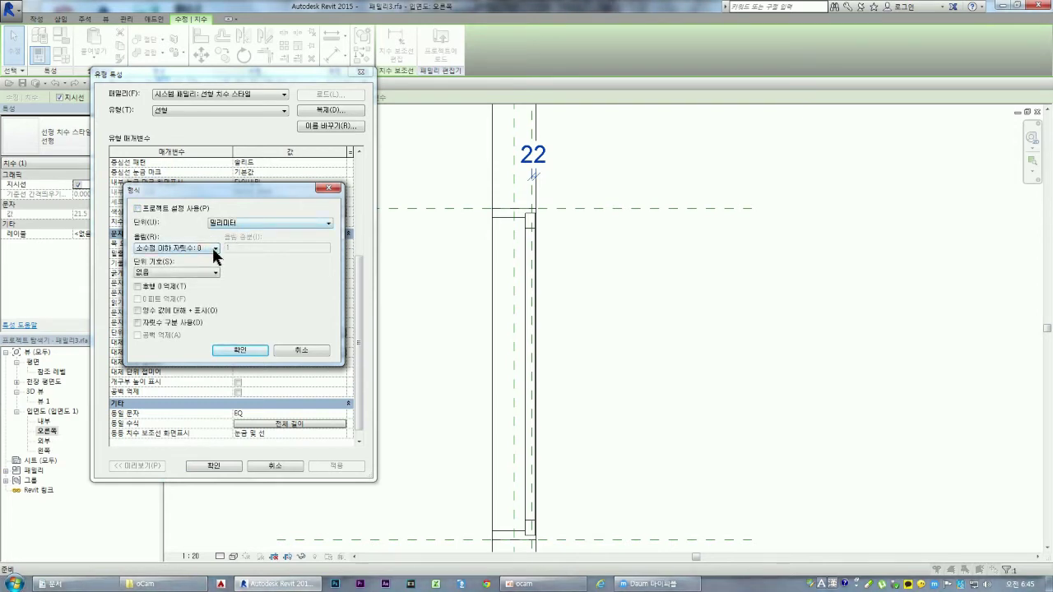
{"action": "left_click", "coordinate": [212, 248]}
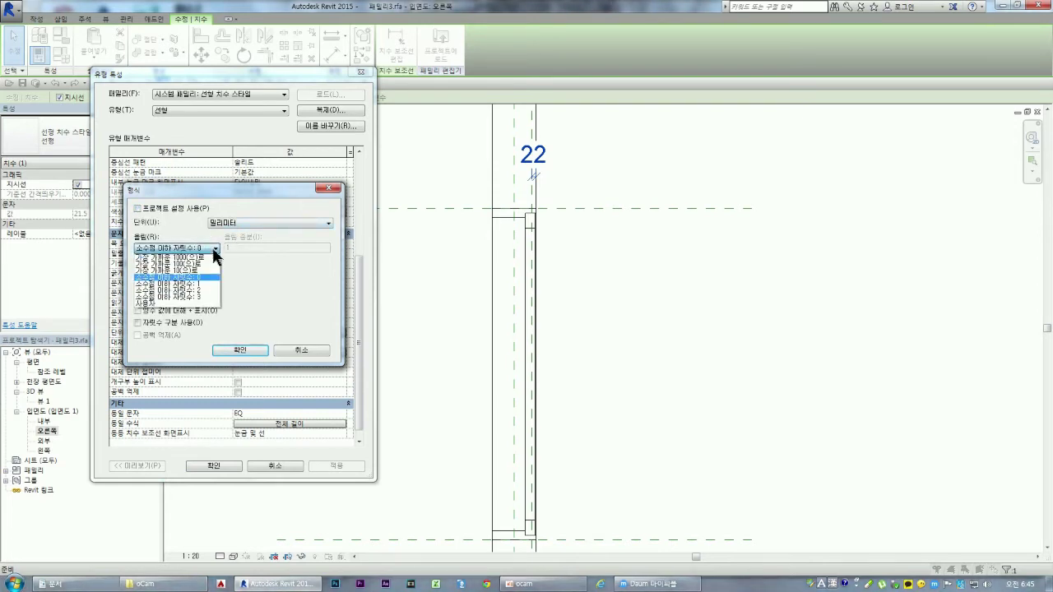
{"action": "left_click", "coordinate": [199, 289]}
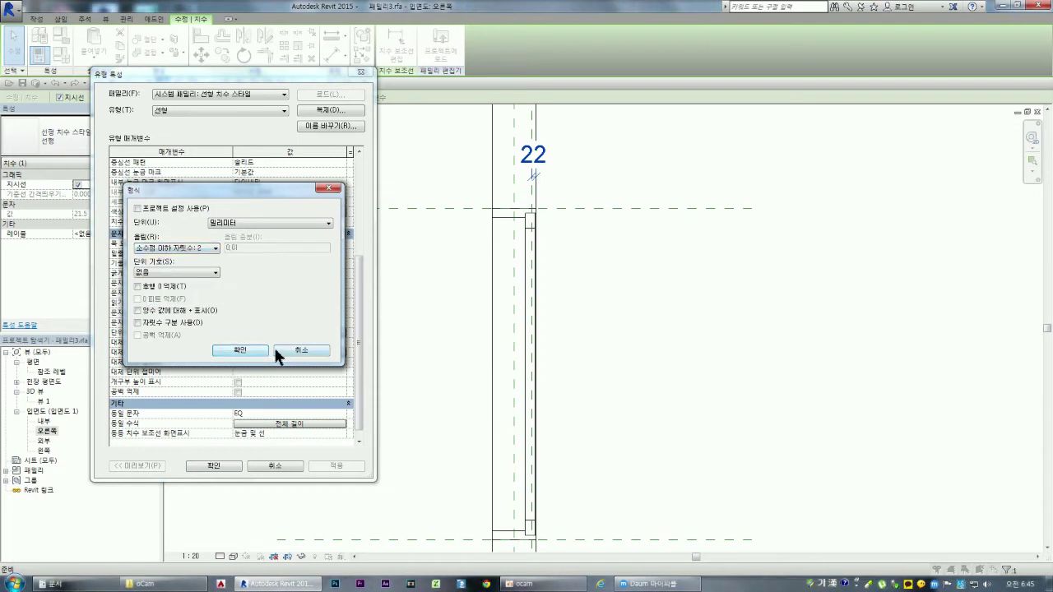
{"action": "left_click", "coordinate": [239, 351]}
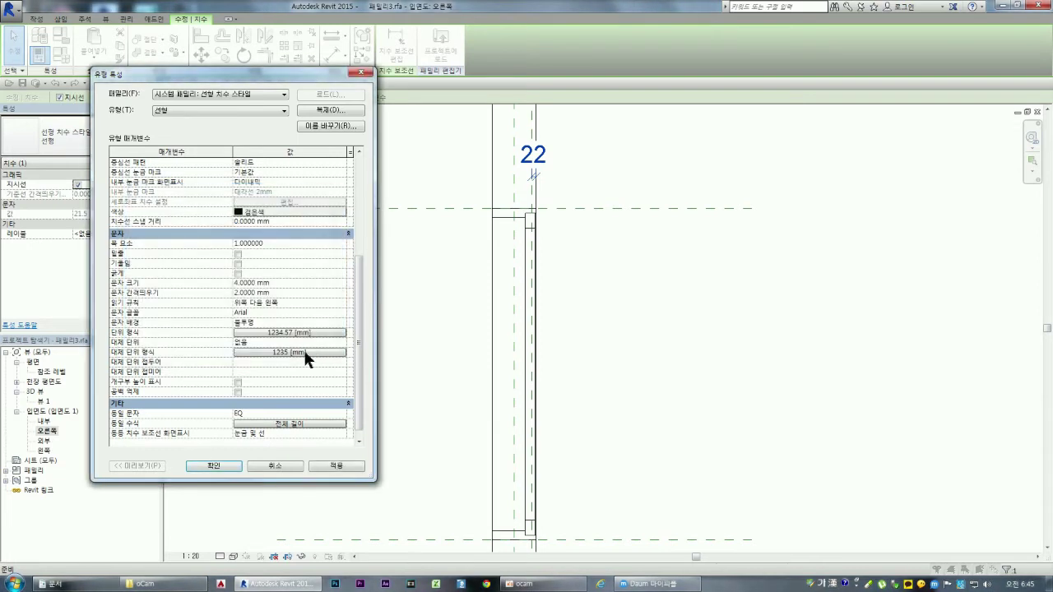
{"action": "left_click", "coordinate": [336, 466]}
{"action": "left_click", "coordinate": [213, 465]}
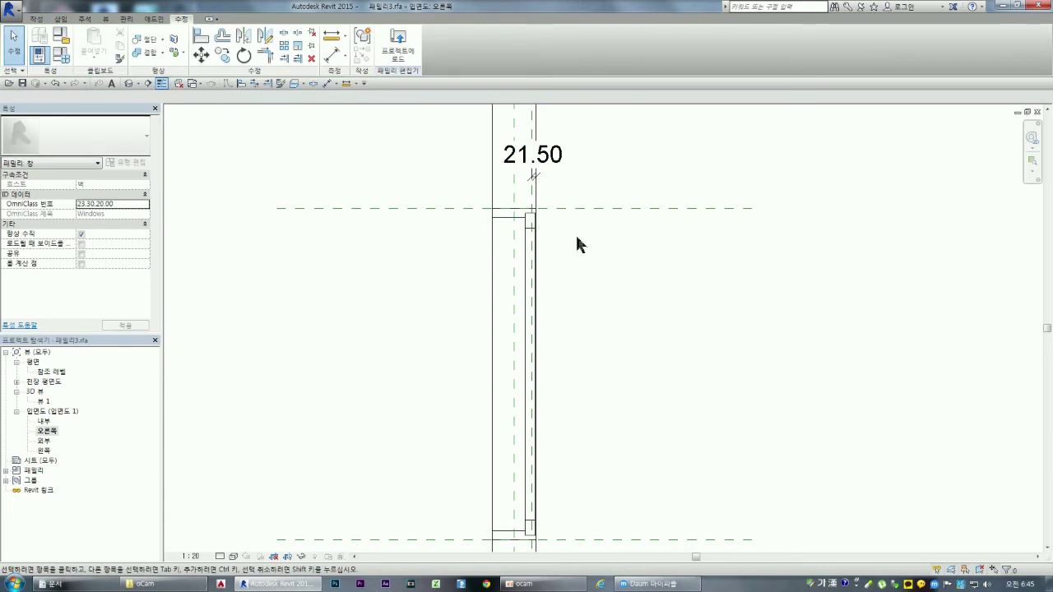
- Set the right elevation's view scale to 1:10 and zoom to check the 21.50 dimension
{"action": "scroll", "coordinate": [601, 247], "scroll_direction": "down", "scroll_amount": 3}
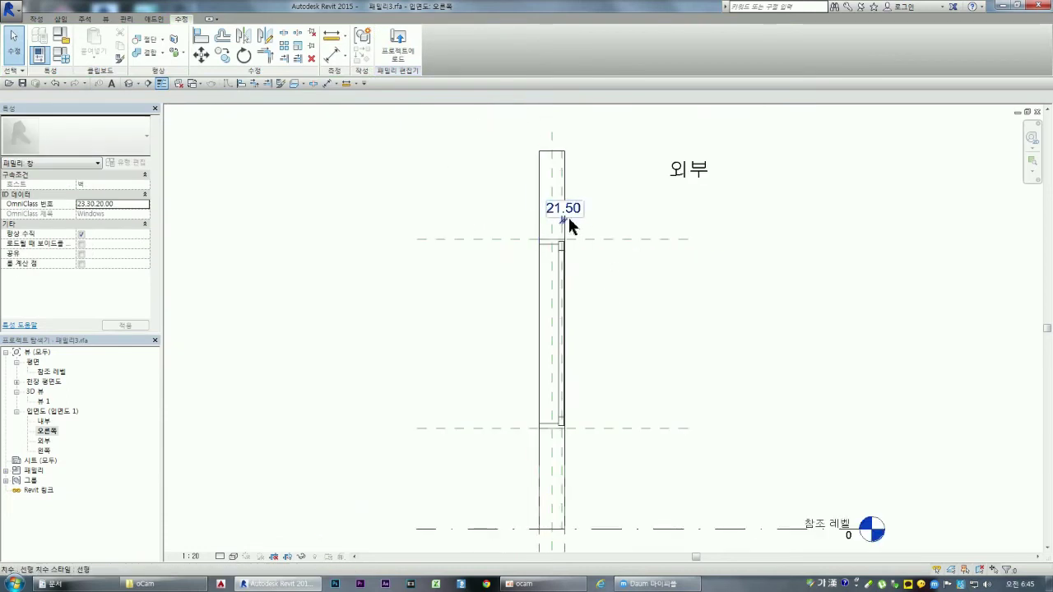
{"action": "scroll", "coordinate": [567, 212], "scroll_direction": "up", "scroll_amount": 4}
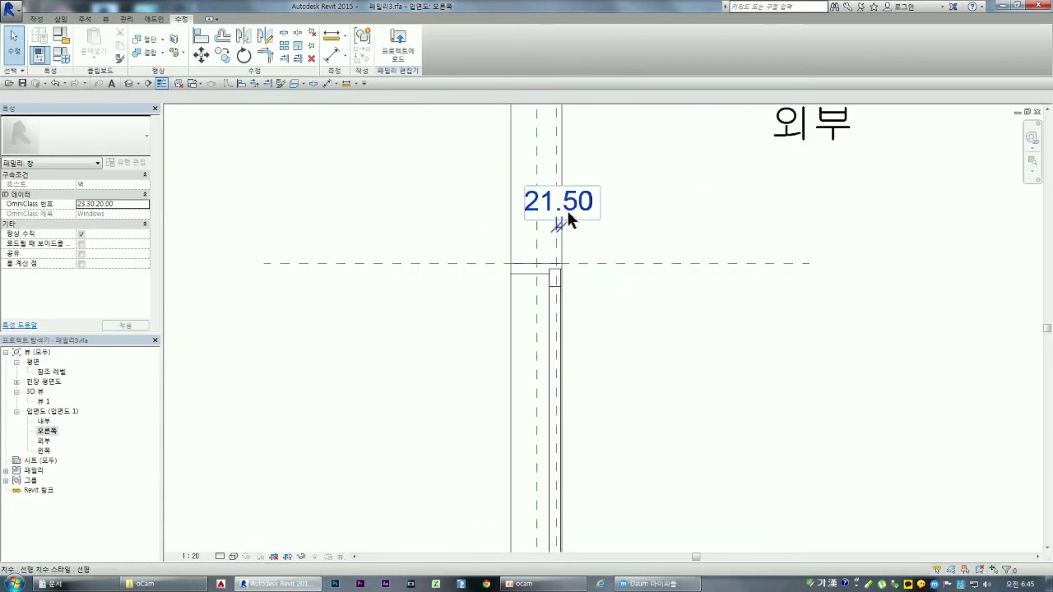
{"action": "left_click", "coordinate": [196, 556]}
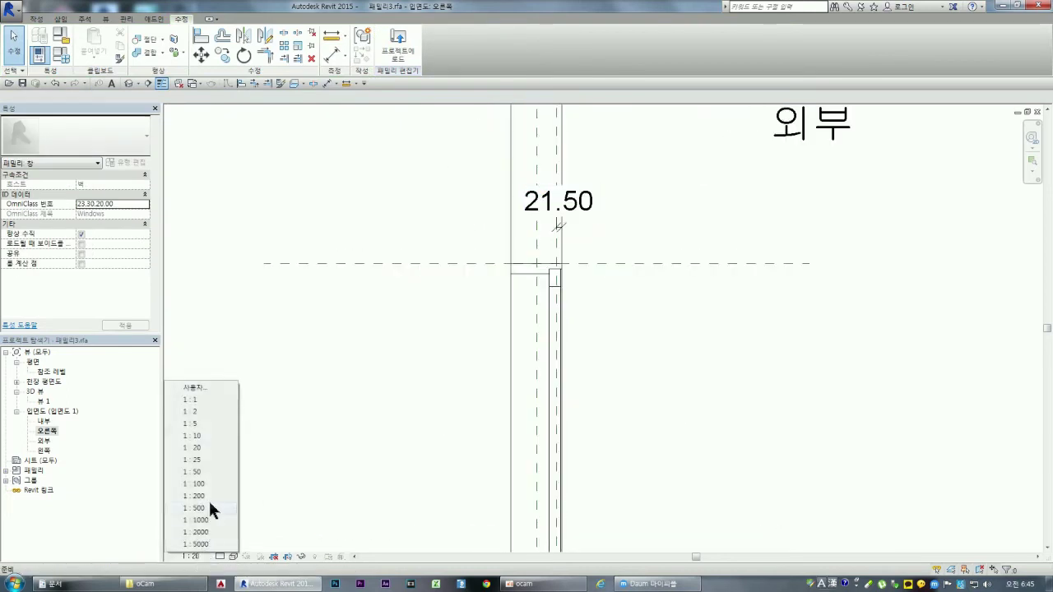
{"action": "left_click", "coordinate": [201, 435]}
{"action": "scroll", "coordinate": [428, 382], "scroll_direction": "down", "scroll_amount": 3}
{"action": "scroll", "coordinate": [453, 403], "scroll_direction": "down", "scroll_amount": 1}
{"action": "scroll", "coordinate": [461, 452], "scroll_direction": "up", "scroll_amount": 1}
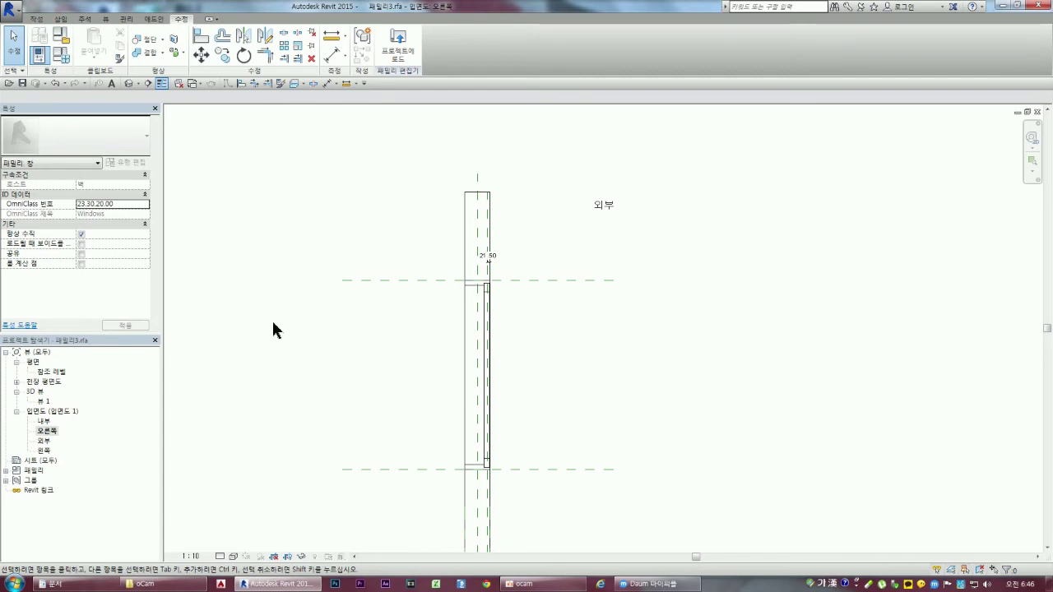
{"action": "scroll", "coordinate": [506, 276], "scroll_direction": "down", "scroll_amount": 1}
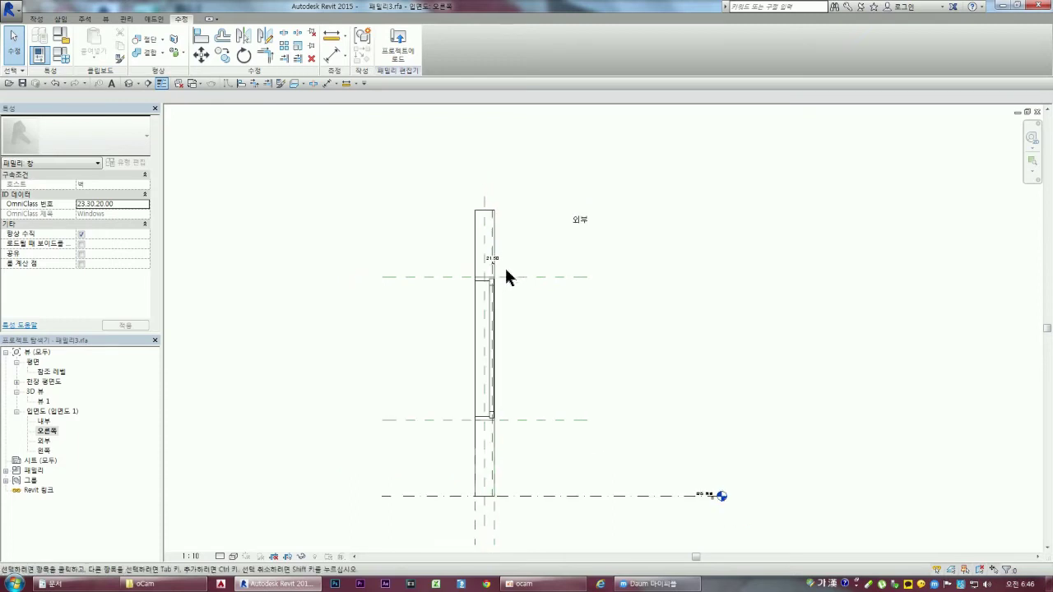
{"action": "scroll", "coordinate": [494, 258], "scroll_direction": "up", "scroll_amount": 2}
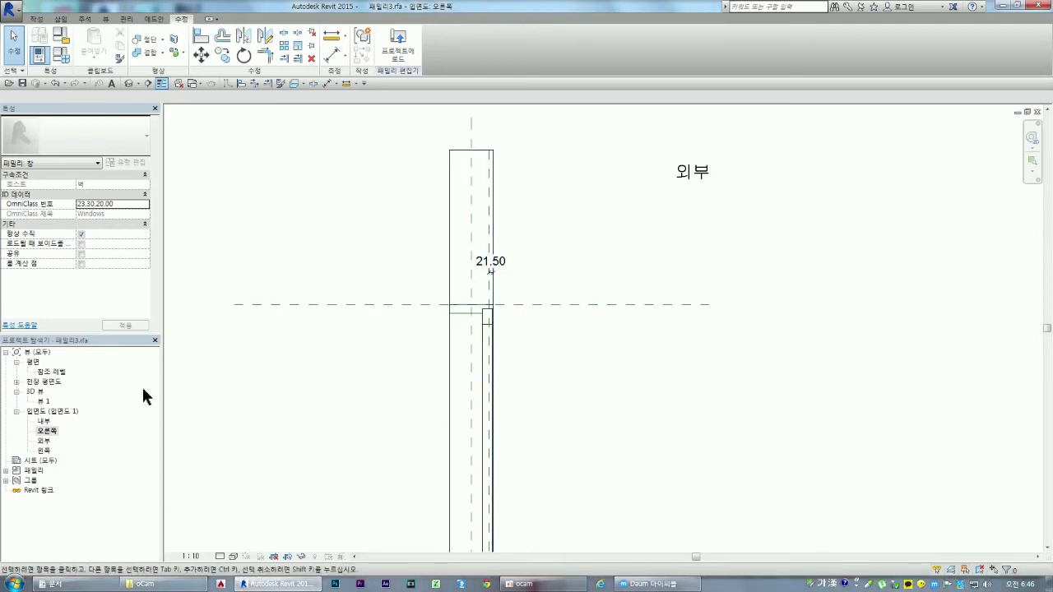
{"action": "double_click", "coordinate": [49, 372]}
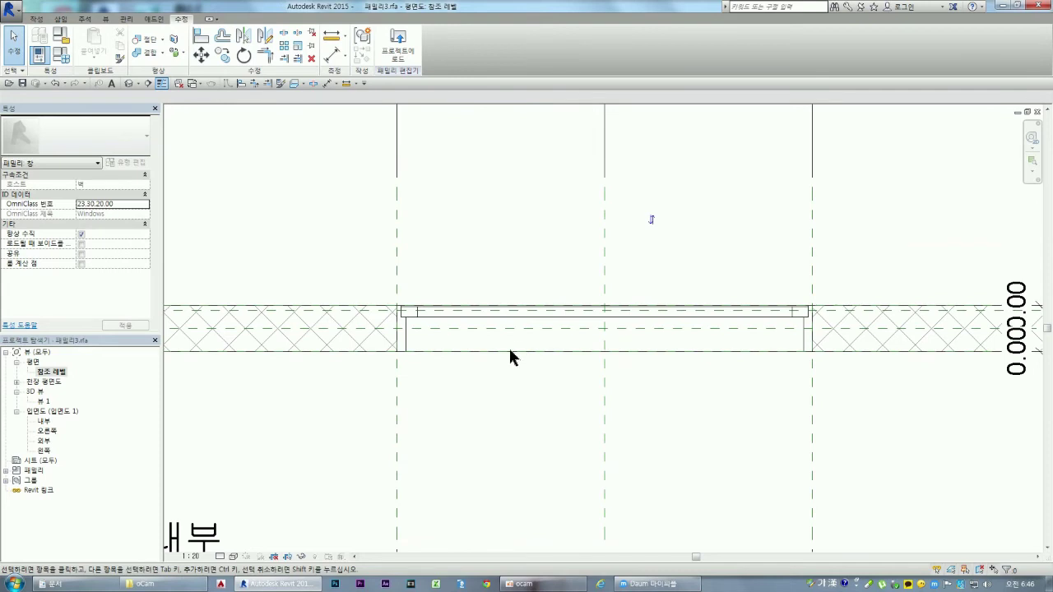
- Switch from the 외부 elevation back to the 오른쪽 right elevation view
{"action": "scroll", "coordinate": [510, 356], "scroll_direction": "down", "scroll_amount": 2}
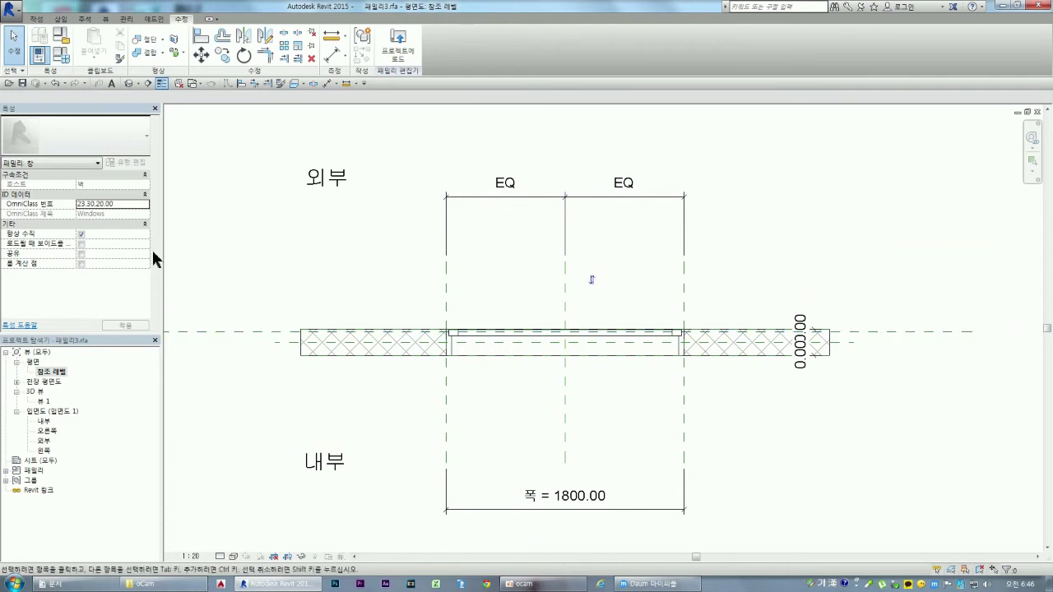
{"action": "double_click", "coordinate": [45, 441]}
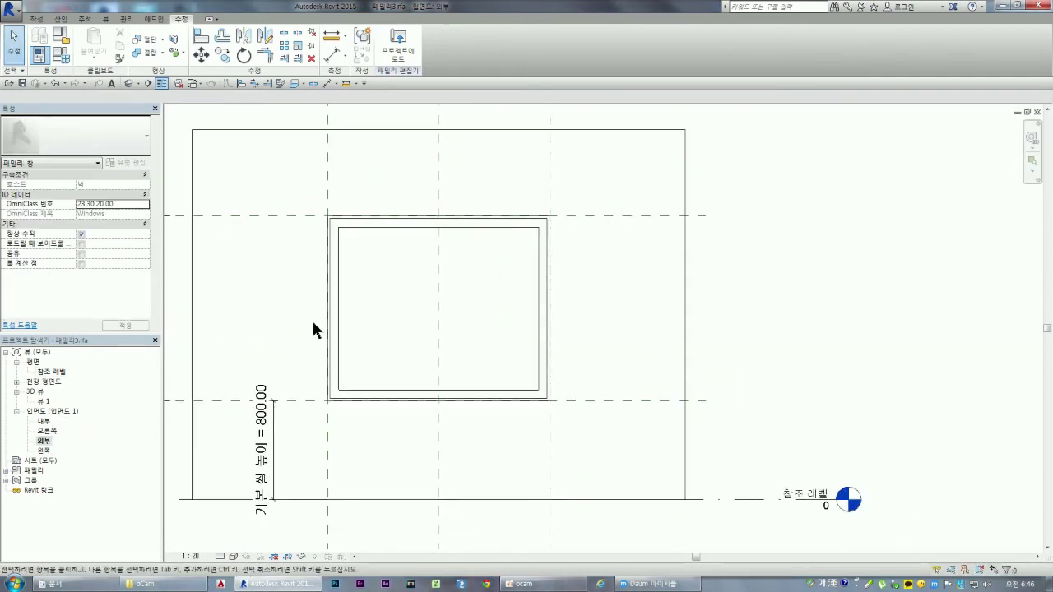
{"action": "double_click", "coordinate": [45, 430]}
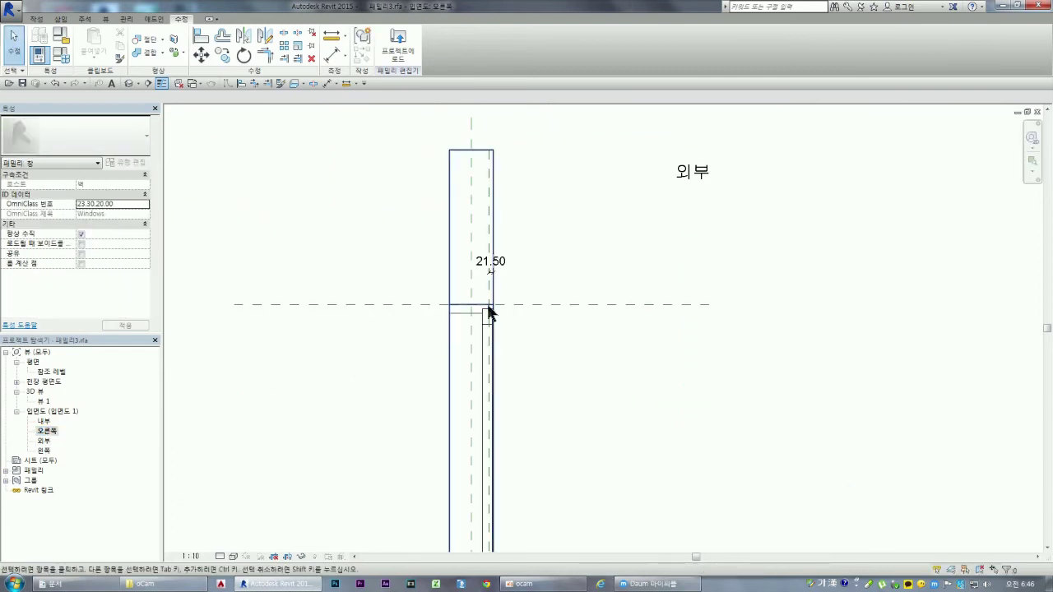
{"action": "left_click", "coordinate": [128, 20]}
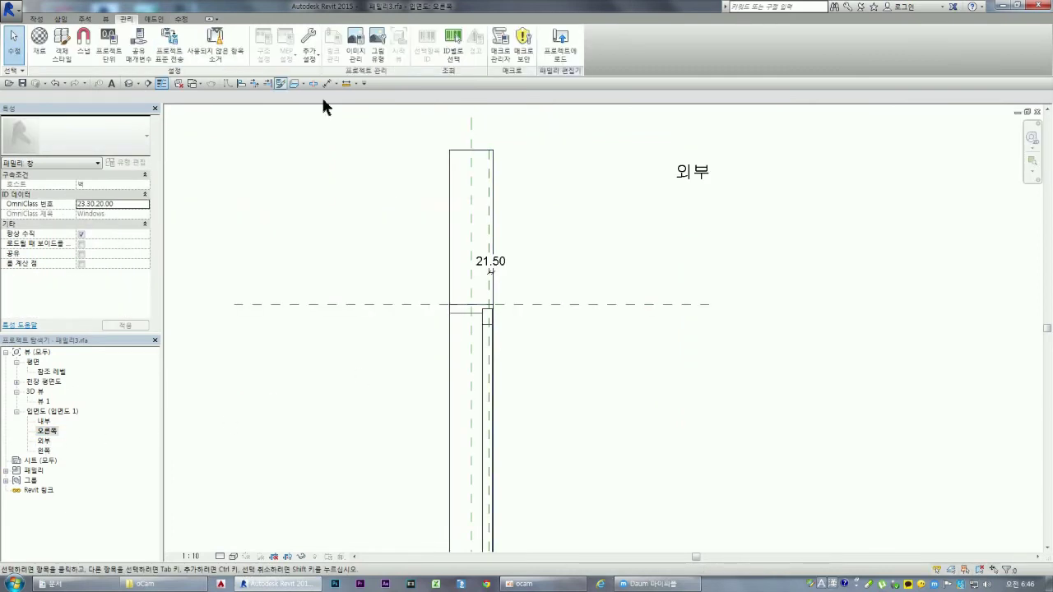
{"action": "left_click", "coordinate": [110, 52]}
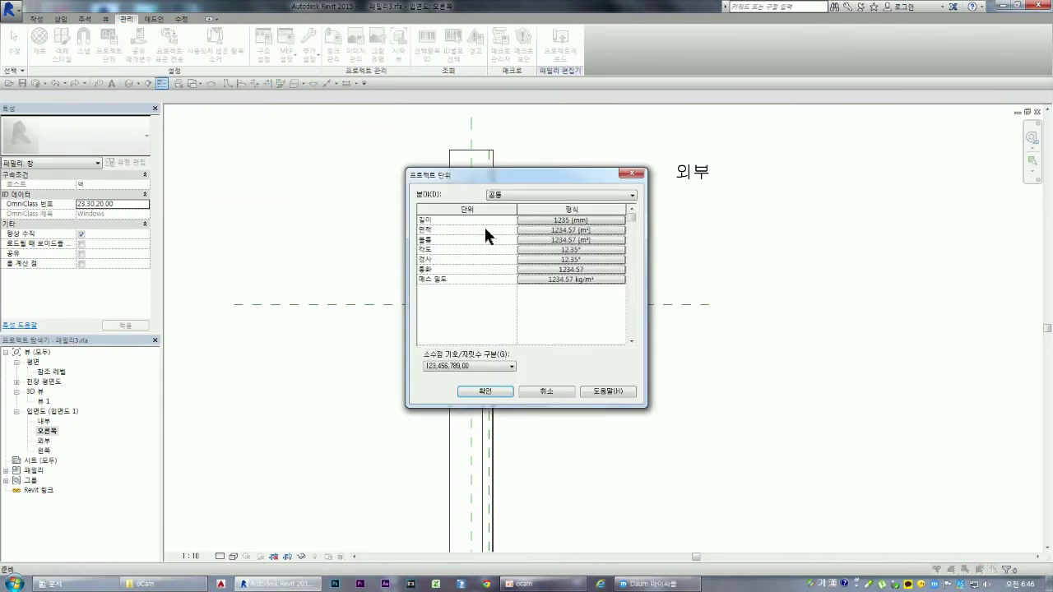
{"action": "left_click", "coordinate": [565, 230]}
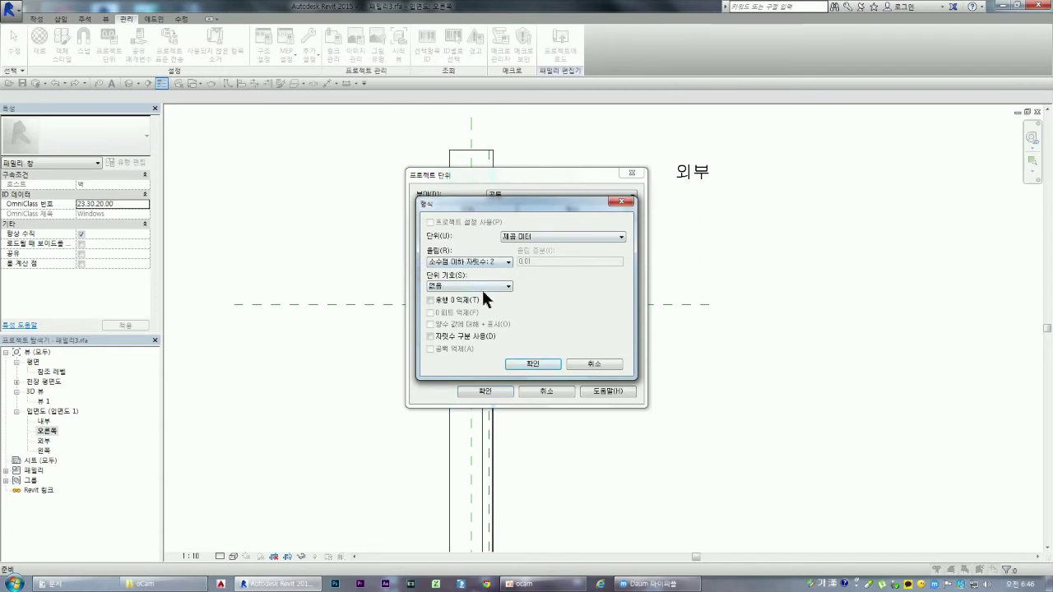
{"action": "key", "text": "Return"}
{"action": "left_click", "coordinate": [540, 221]}
{"action": "key", "text": "Return"}
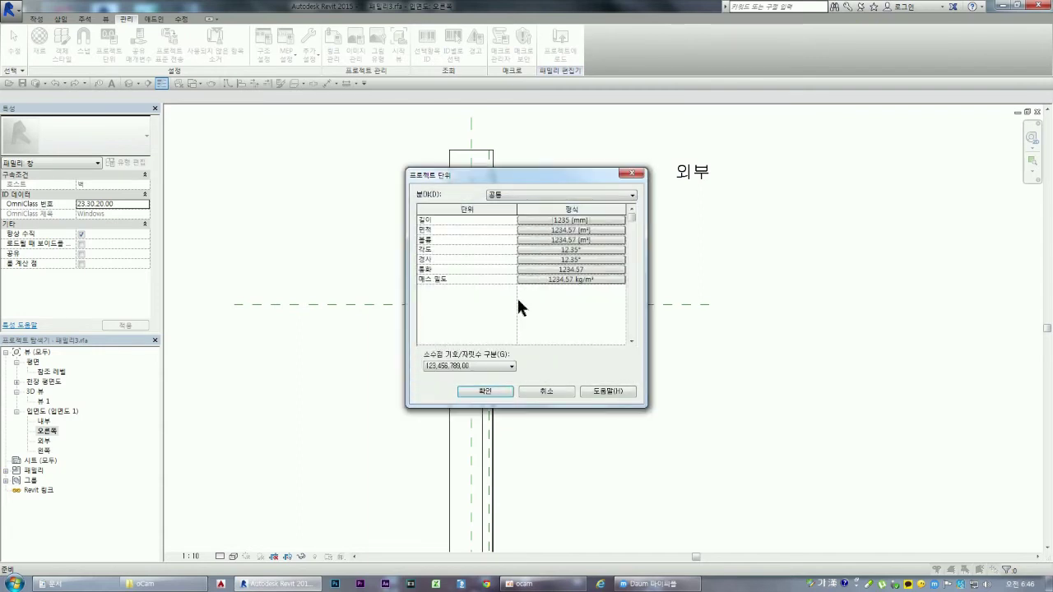
{"action": "key", "text": "Return"}
{"action": "left_click", "coordinate": [492, 272]}
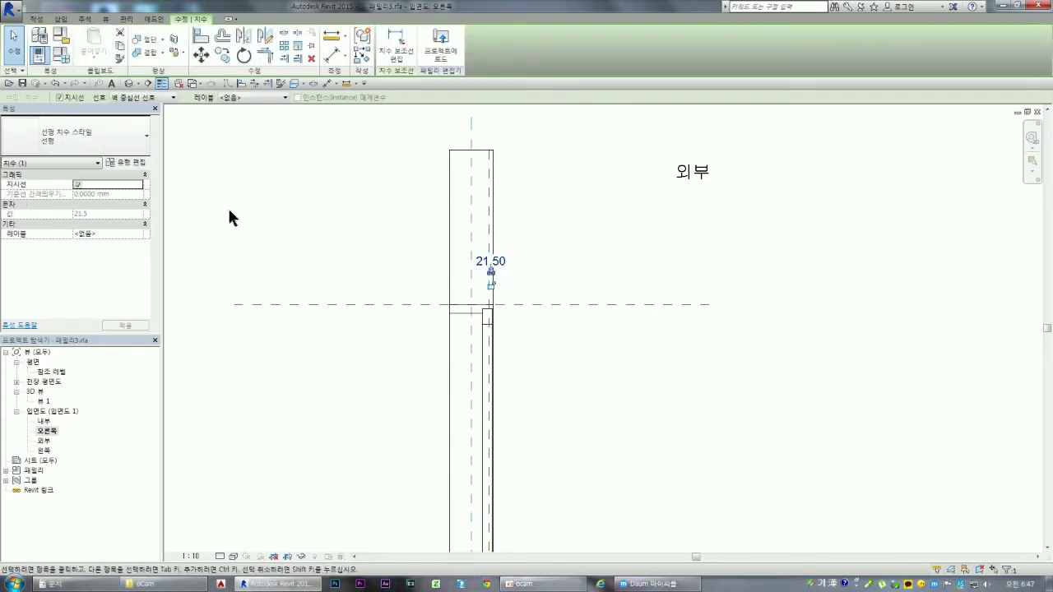
{"action": "left_click", "coordinate": [538, 255]}
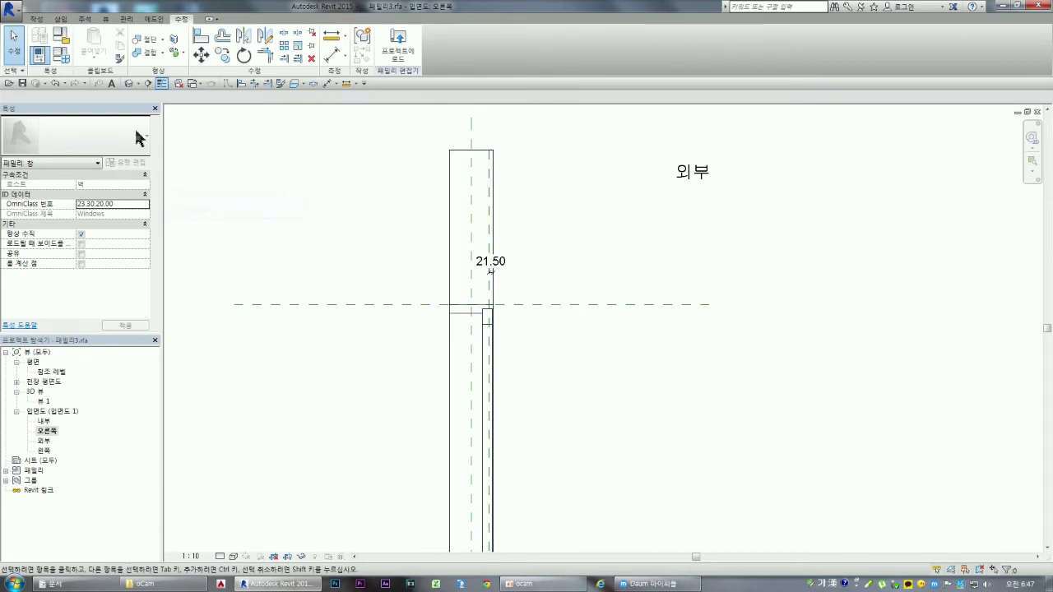
{"action": "scroll", "coordinate": [391, 307], "scroll_direction": "down", "scroll_amount": 1}
{"action": "scroll", "coordinate": [386, 310], "scroll_direction": "down", "scroll_amount": 1}
{"action": "scroll", "coordinate": [329, 345], "scroll_direction": "up", "scroll_amount": 3}
{"action": "scroll", "coordinate": [329, 354], "scroll_direction": "down", "scroll_amount": 1}
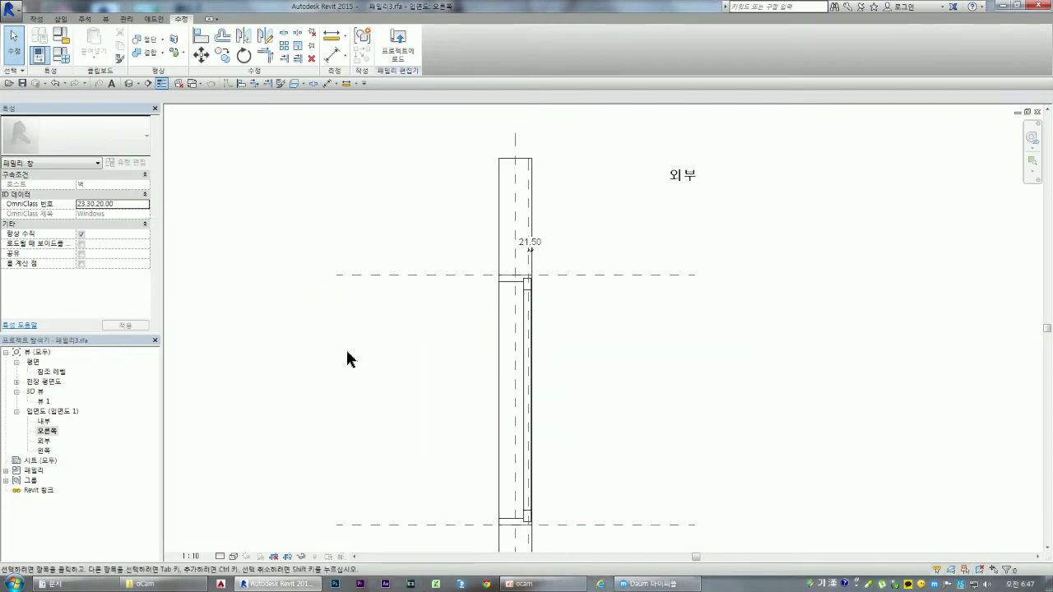
{"action": "scroll", "coordinate": [349, 362], "scroll_direction": "down", "scroll_amount": 1}
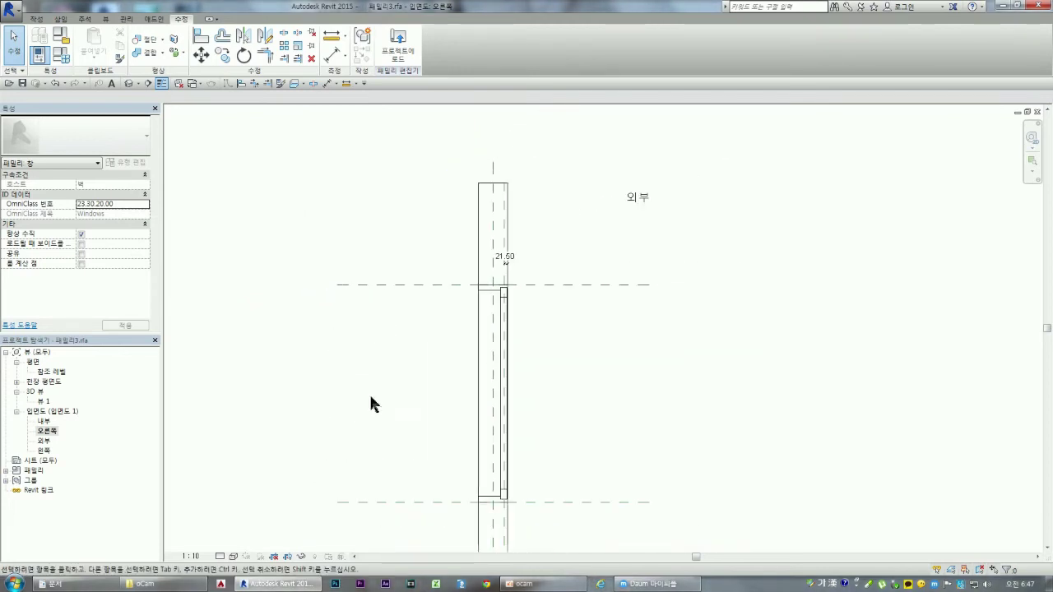
{"action": "left_click", "coordinate": [505, 258]}
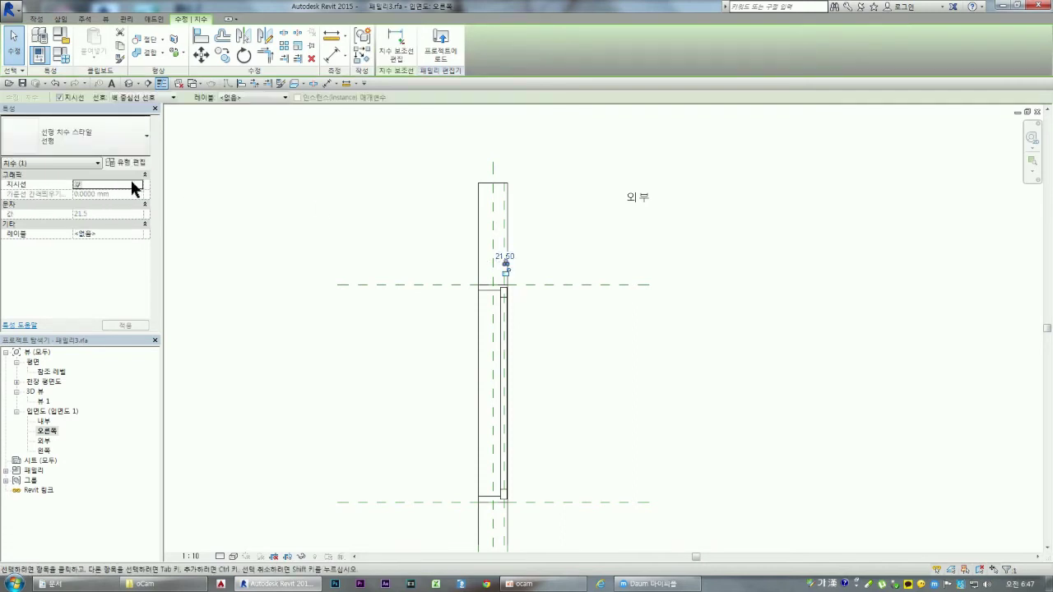
{"action": "left_click", "coordinate": [310, 239]}
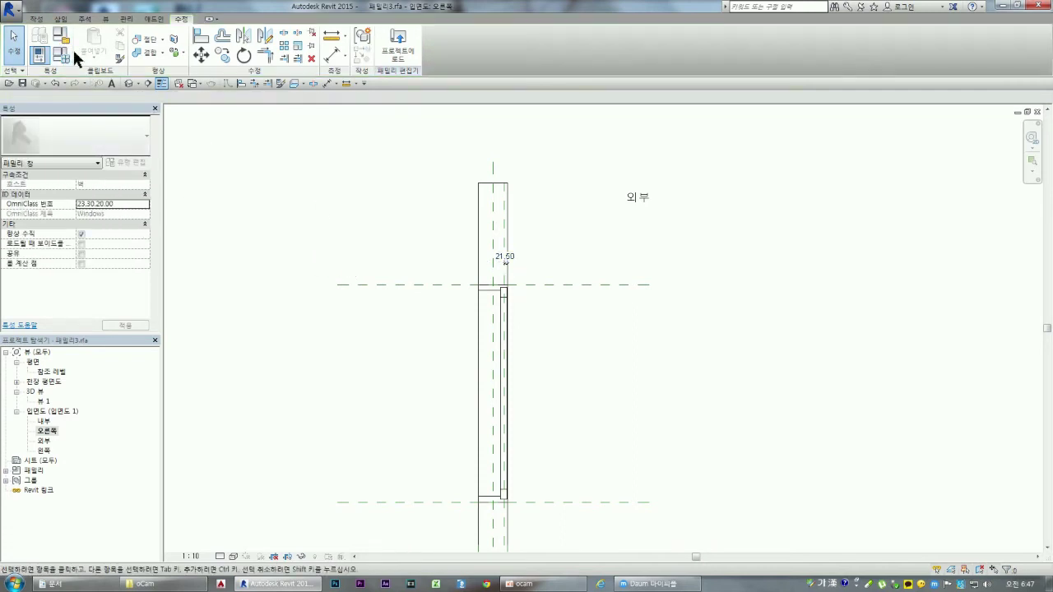
{"action": "left_click", "coordinate": [127, 18]}
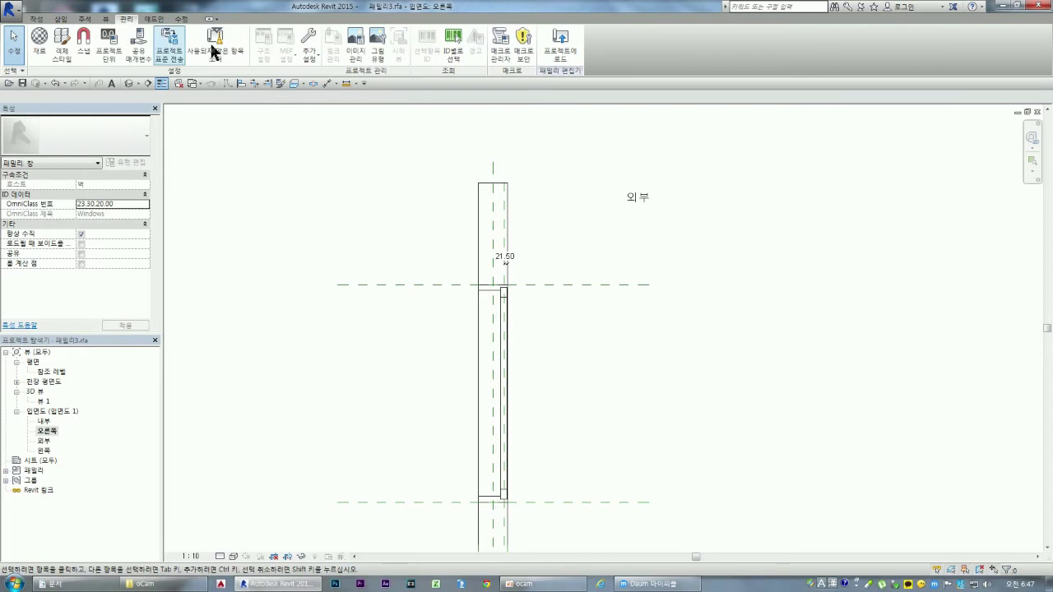
{"action": "left_click", "coordinate": [110, 59]}
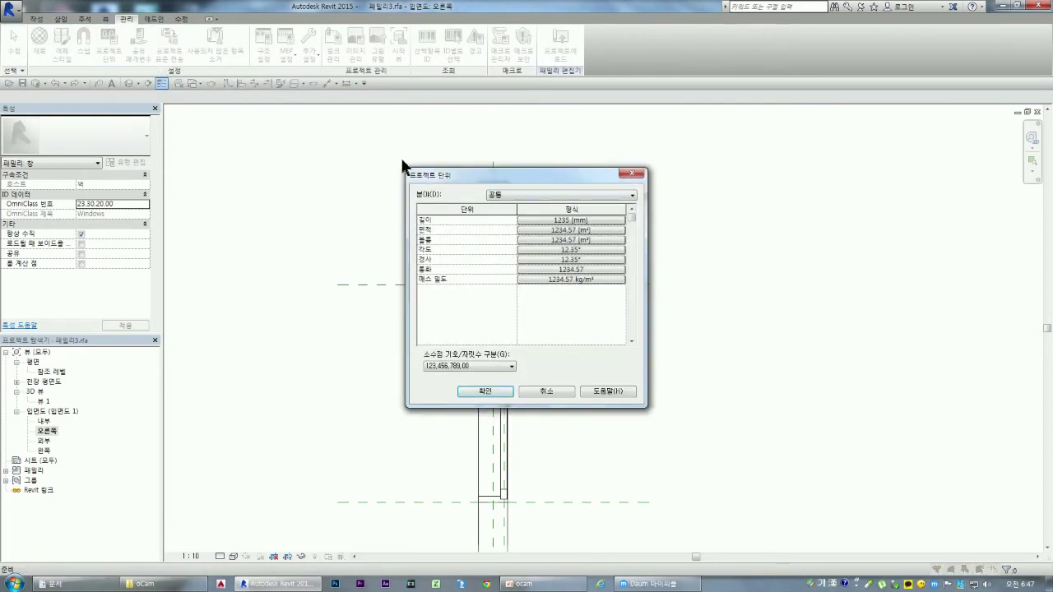
{"action": "key", "text": "Escape"}
{"action": "left_click", "coordinate": [140, 49]}
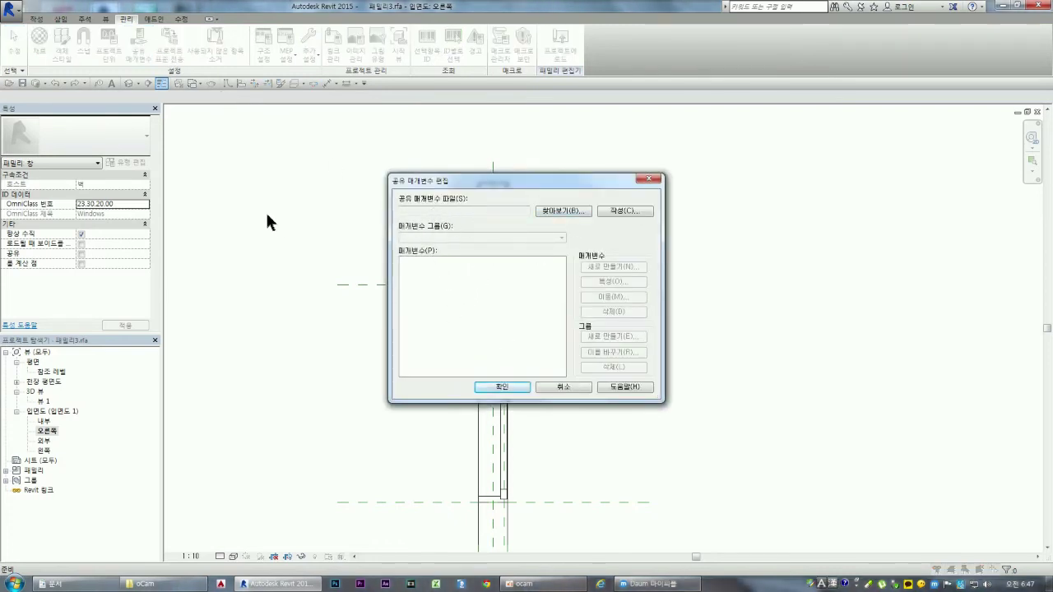
{"action": "key", "text": "Escape"}
{"action": "left_click", "coordinate": [182, 53]}
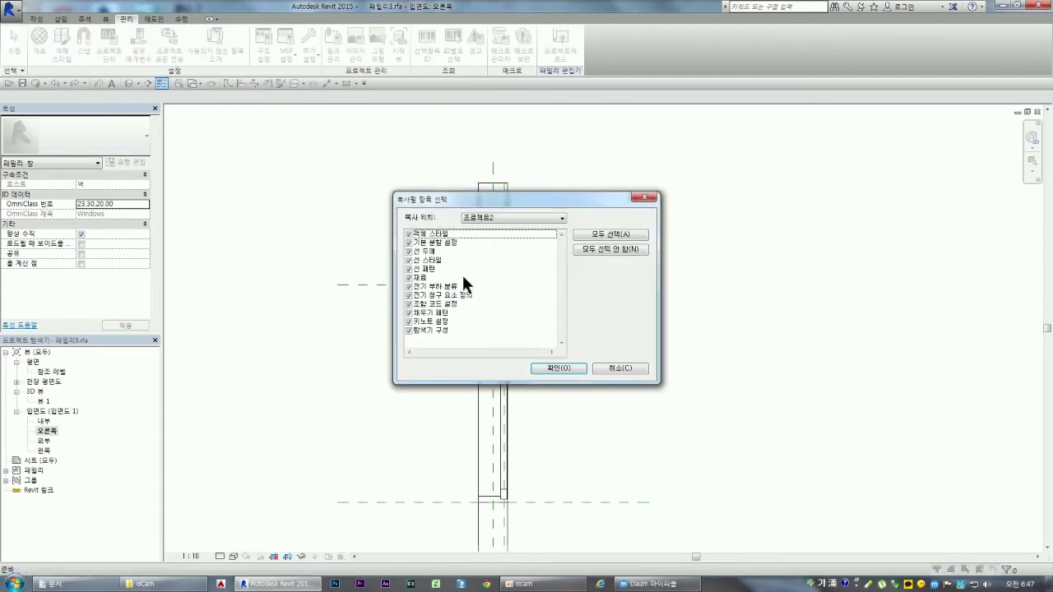
{"action": "key", "text": "Escape"}
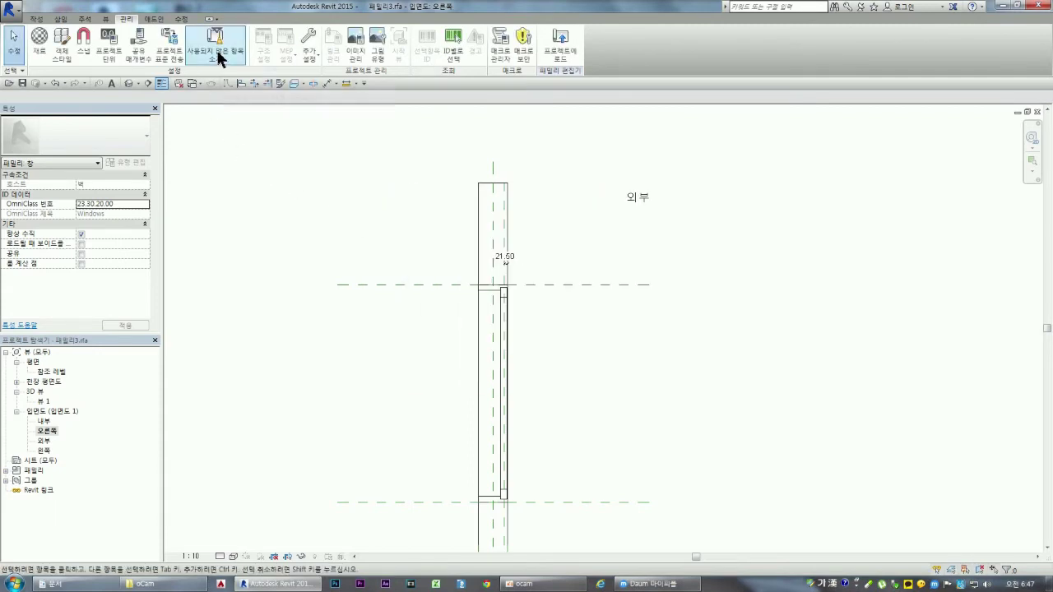
{"action": "left_click", "coordinate": [218, 54]}
{"action": "key", "text": "Escape"}
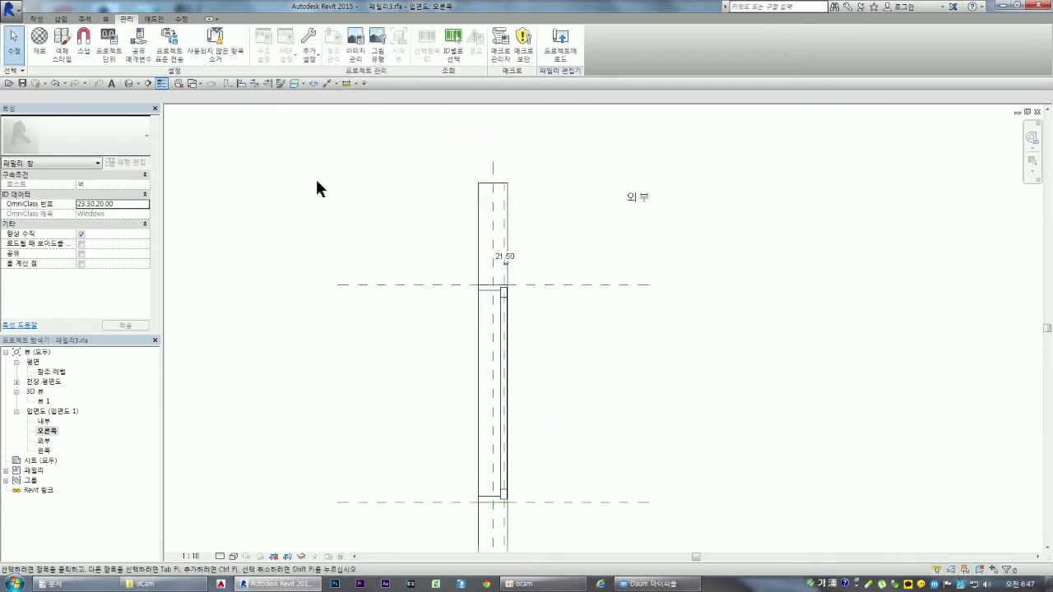
{"action": "left_click", "coordinate": [65, 56]}
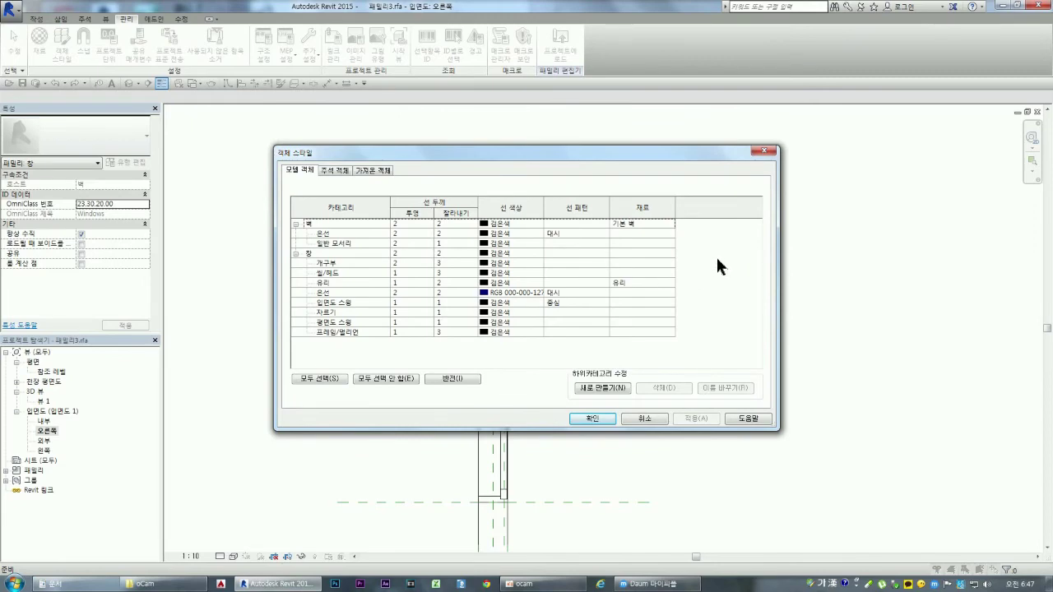
{"action": "key", "text": "Escape"}
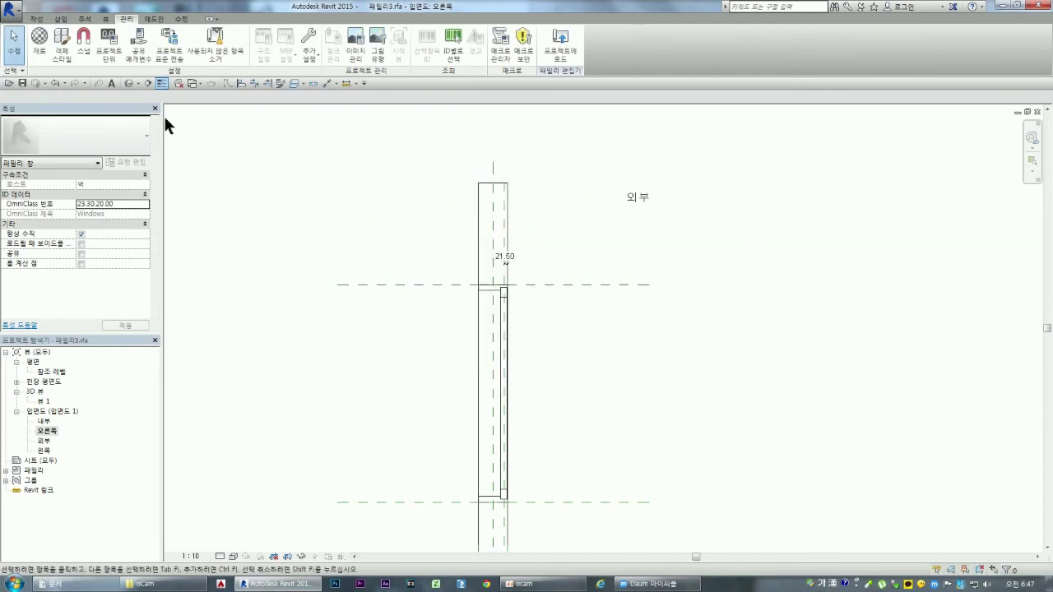
{"action": "left_click", "coordinate": [84, 39]}
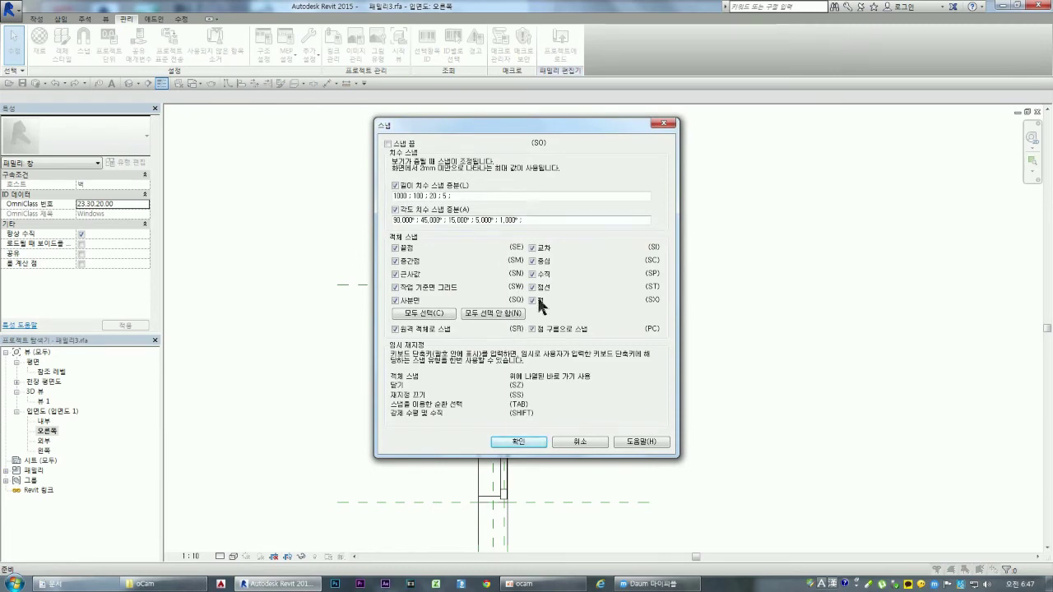
{"action": "key", "text": "Escape"}
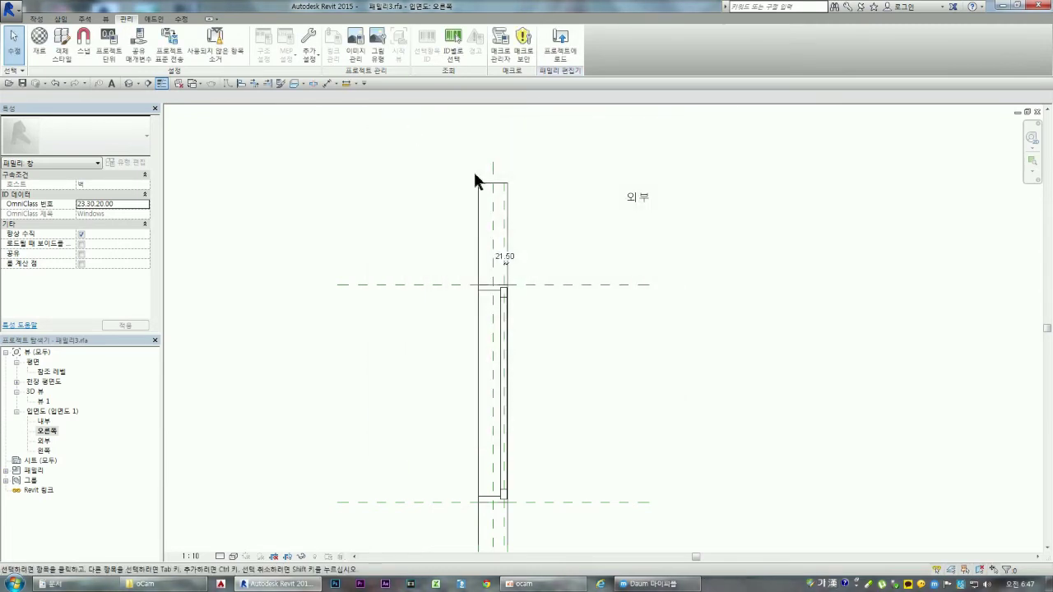
{"action": "left_click", "coordinate": [36, 18]}
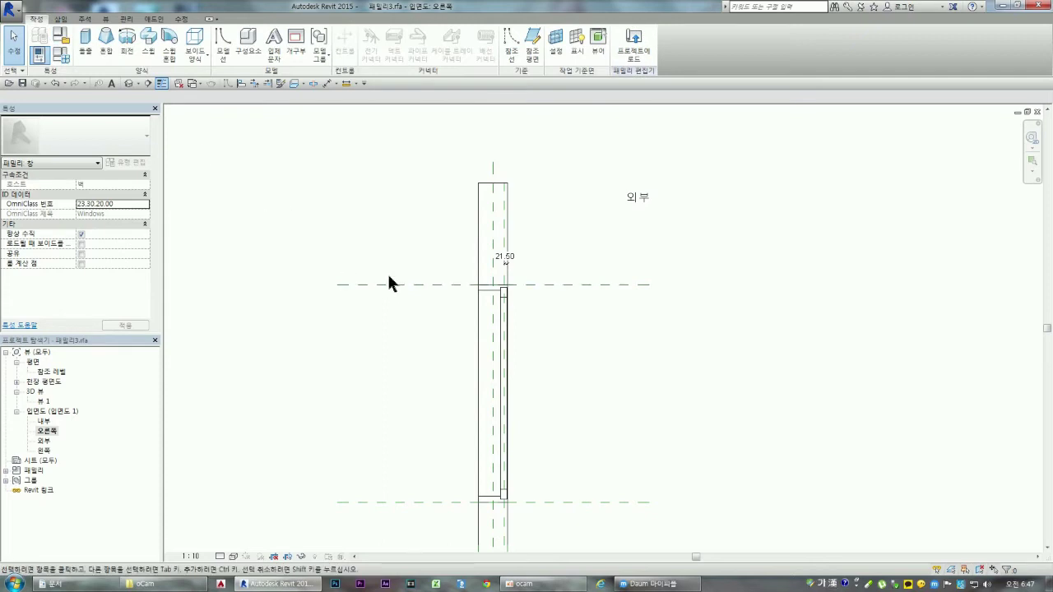
{"action": "scroll", "coordinate": [391, 284], "scroll_direction": "down", "scroll_amount": 1}
{"action": "scroll", "coordinate": [415, 303], "scroll_direction": "down", "scroll_amount": 1}
{"action": "scroll", "coordinate": [486, 395], "scroll_direction": "up", "scroll_amount": 2}
{"action": "scroll", "coordinate": [482, 344], "scroll_direction": "down", "scroll_amount": 1}
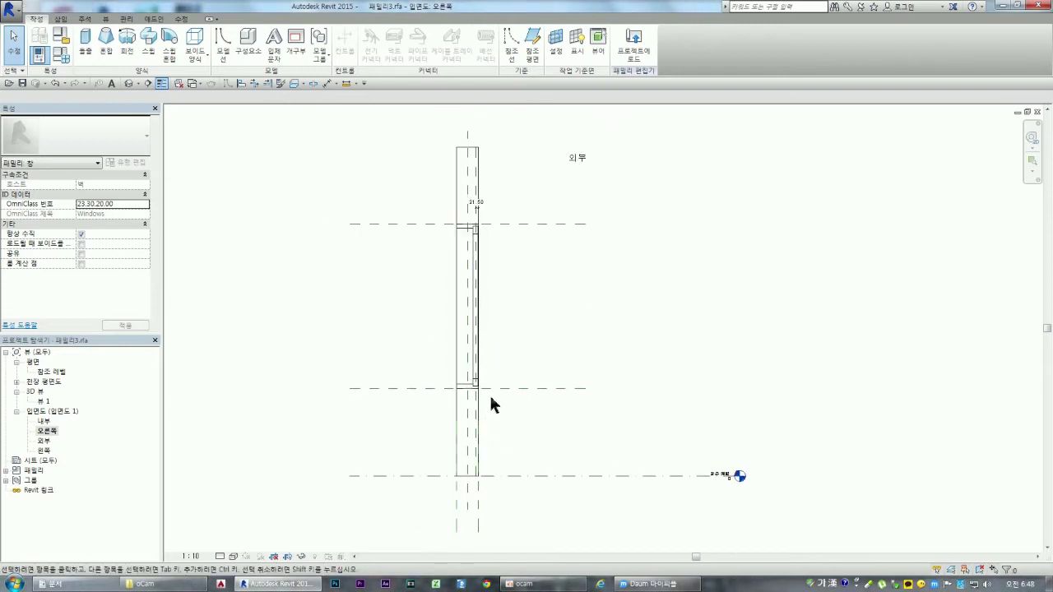
{"action": "scroll", "coordinate": [478, 457], "scroll_direction": "up", "scroll_amount": 1}
{"action": "scroll", "coordinate": [475, 475], "scroll_direction": "up", "scroll_amount": 1}
{"action": "left_click", "coordinate": [473, 468]}
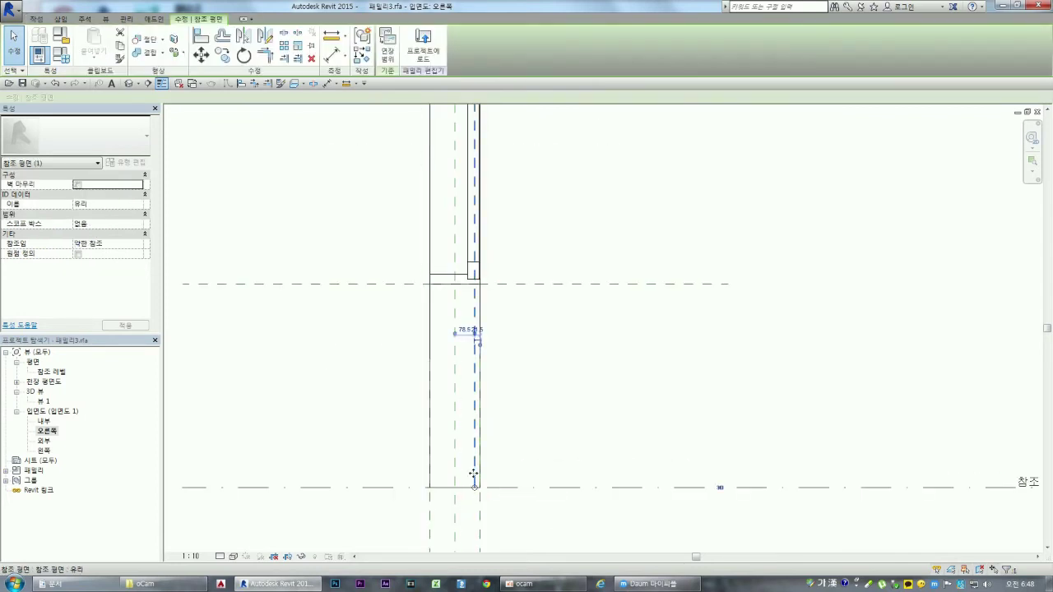
{"action": "scroll", "coordinate": [477, 444], "scroll_direction": "down", "scroll_amount": 1}
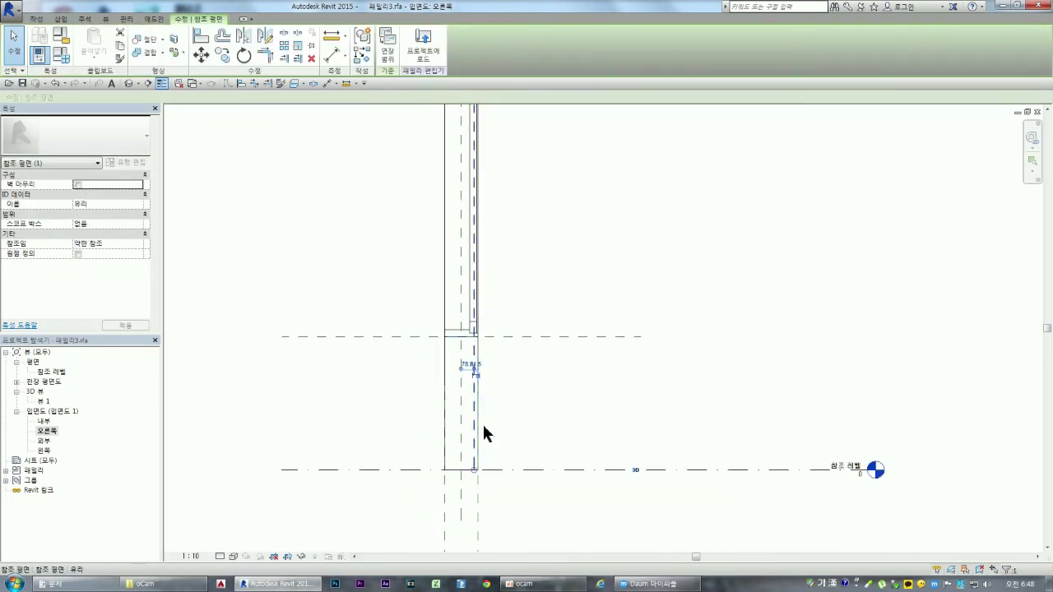
{"action": "scroll", "coordinate": [482, 436], "scroll_direction": "down", "scroll_amount": 1}
{"action": "scroll", "coordinate": [485, 432], "scroll_direction": "down", "scroll_amount": 1}
{"action": "left_click", "coordinate": [484, 493]}
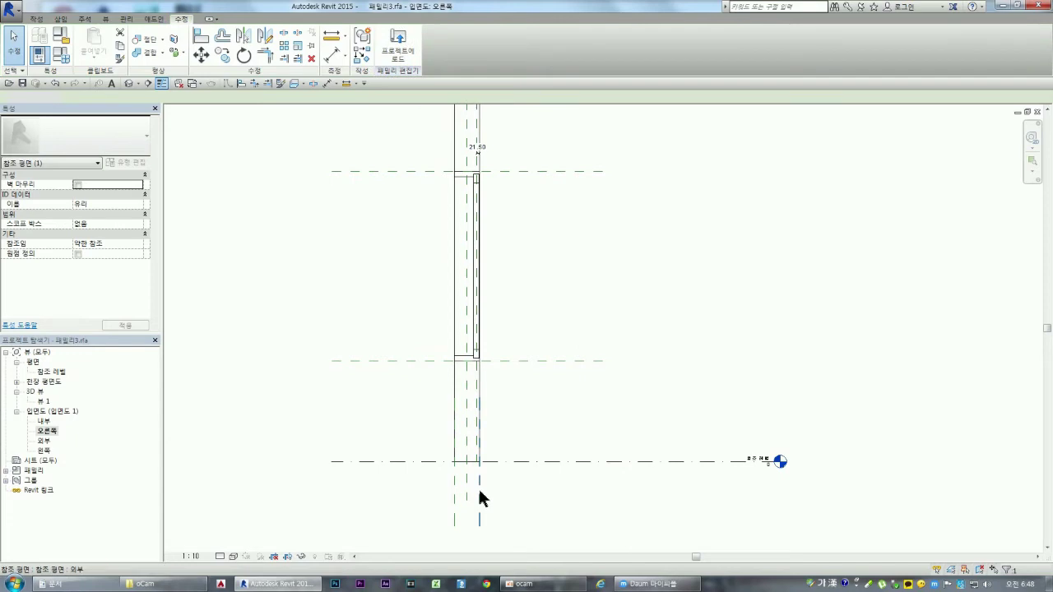
{"action": "scroll", "coordinate": [477, 450], "scroll_direction": "up", "scroll_amount": 1}
{"action": "left_click", "coordinate": [478, 445]}
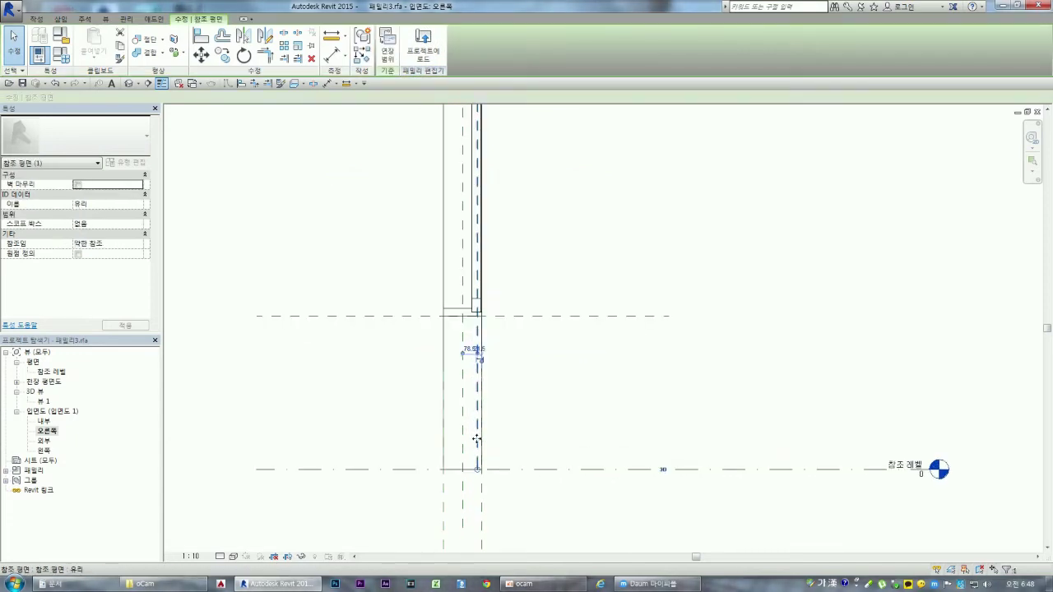
{"action": "left_click", "coordinate": [492, 504]}
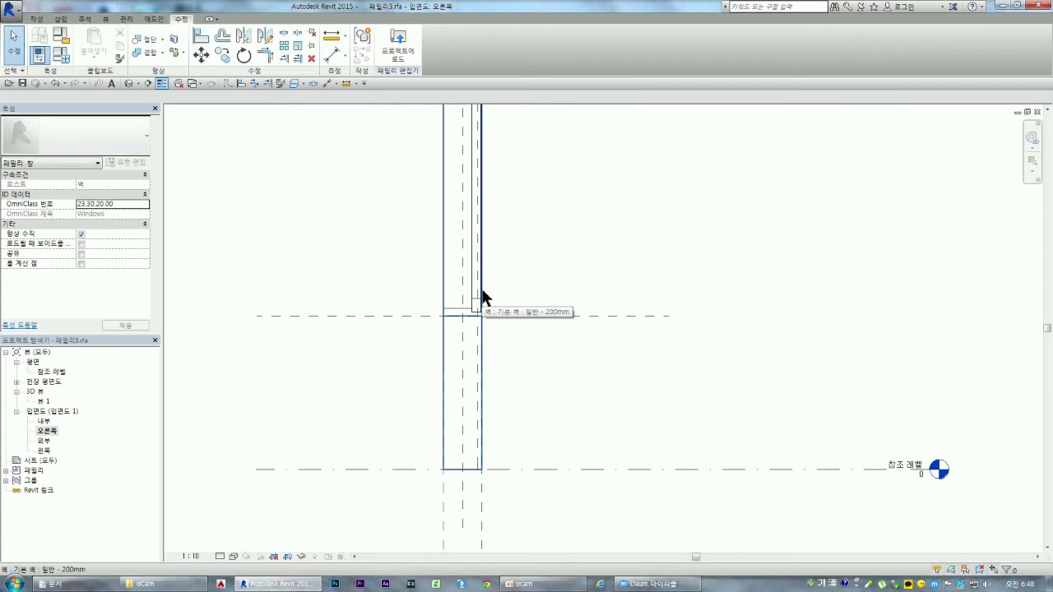
{"action": "key", "text": "Tab"}
{"action": "key", "text": "Tab"}
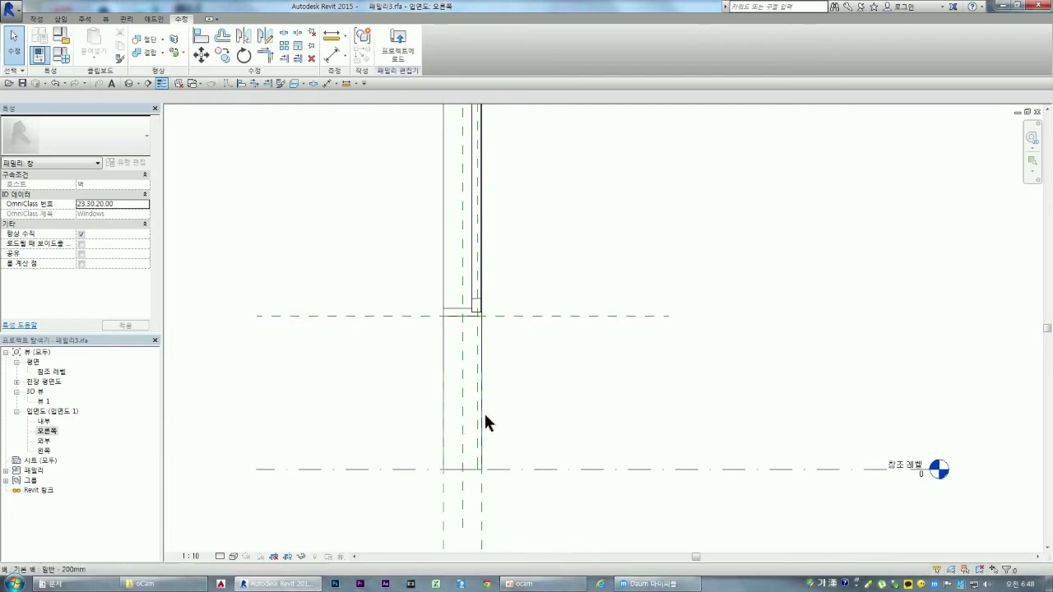
{"action": "left_click", "coordinate": [39, 17]}
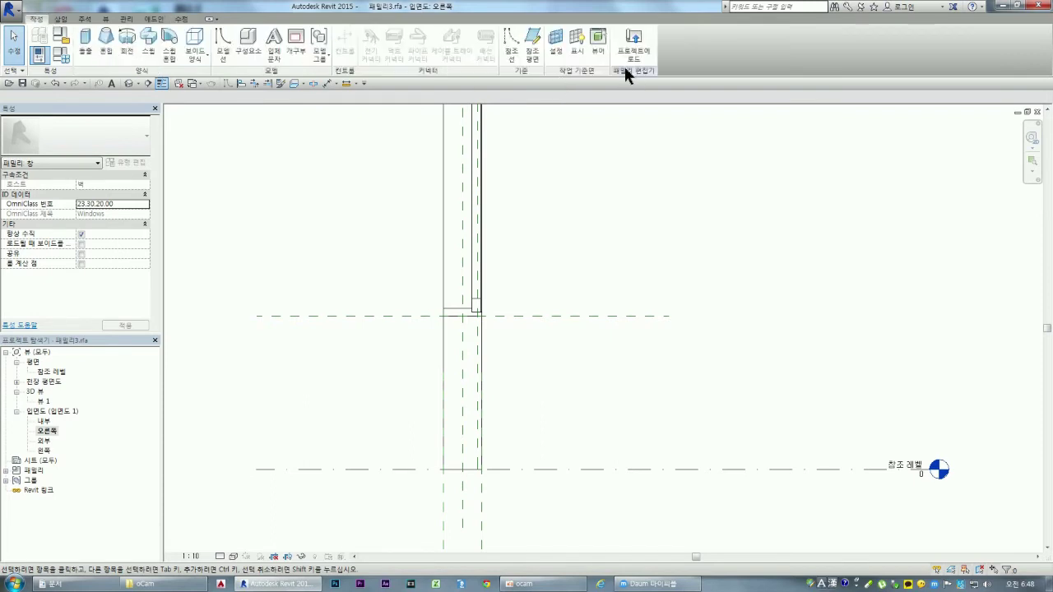
- Set reference plane 참조 평면 : 유리 as the current work plane
{"action": "left_click", "coordinate": [557, 56]}
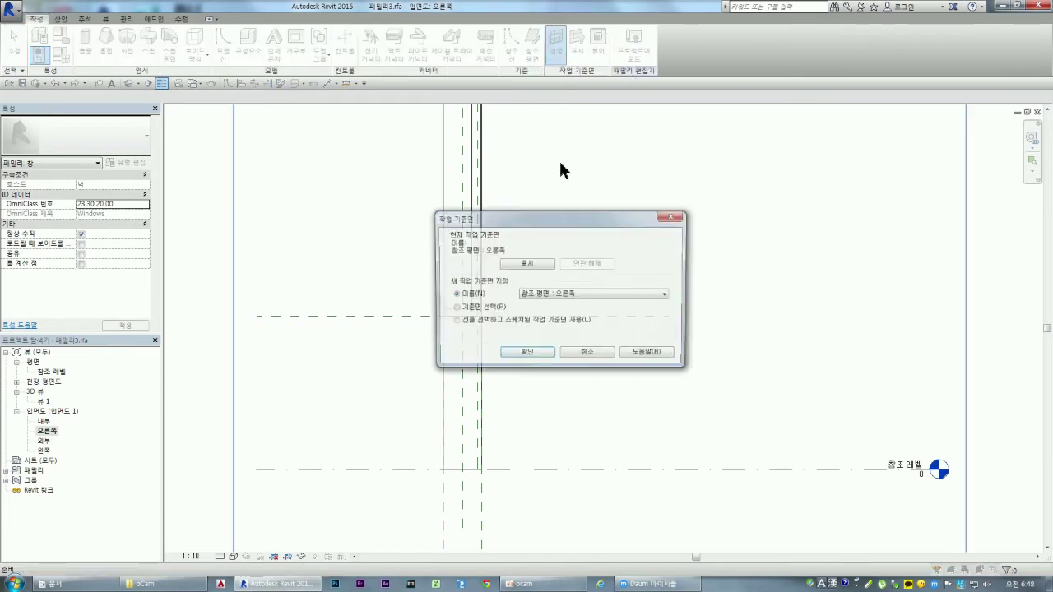
{"action": "left_click", "coordinate": [587, 293]}
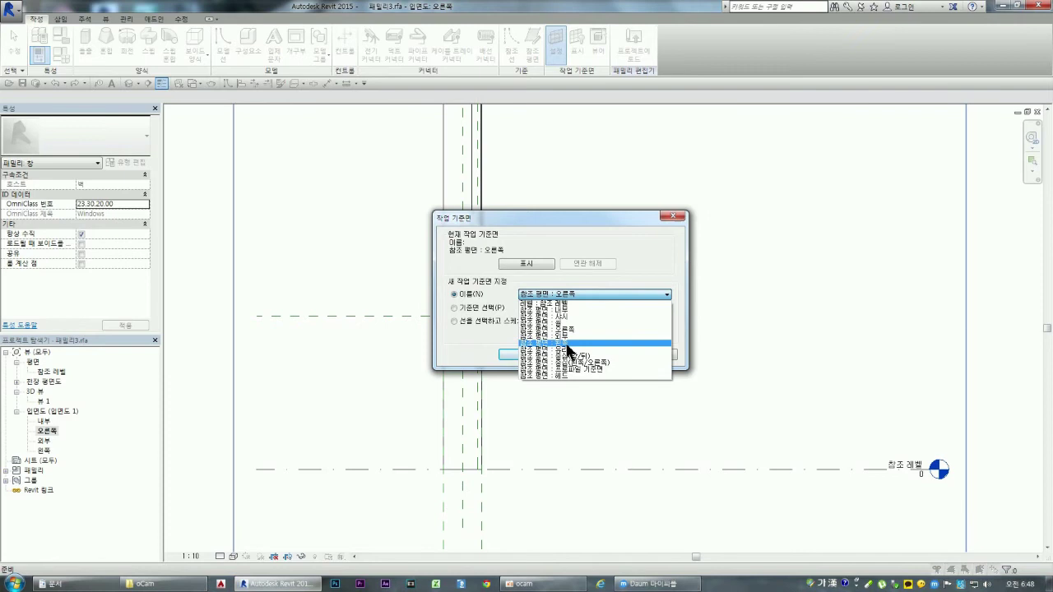
{"action": "left_click", "coordinate": [567, 348]}
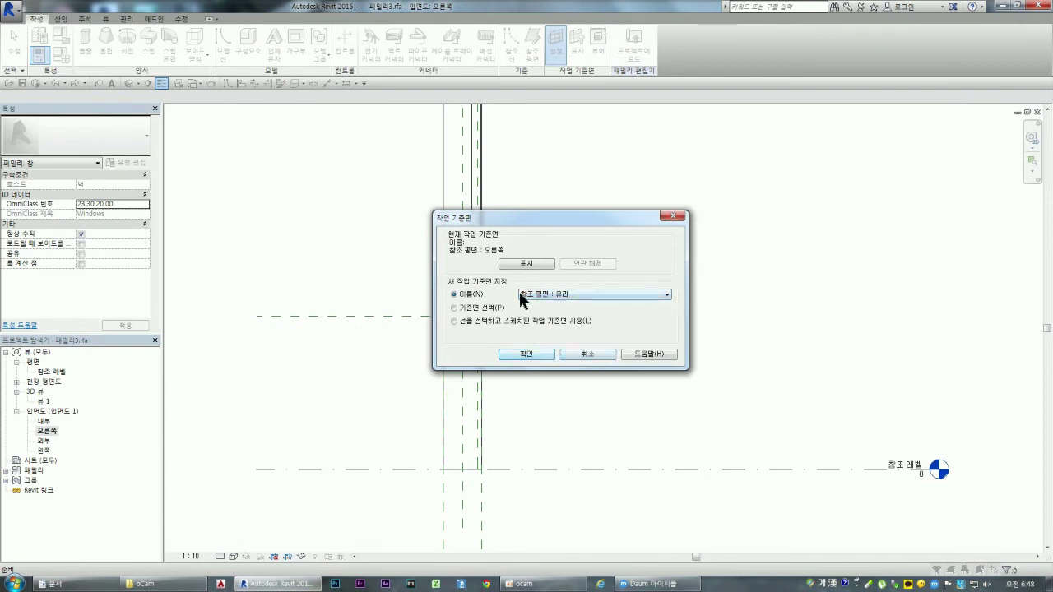
{"action": "left_click", "coordinate": [535, 352]}
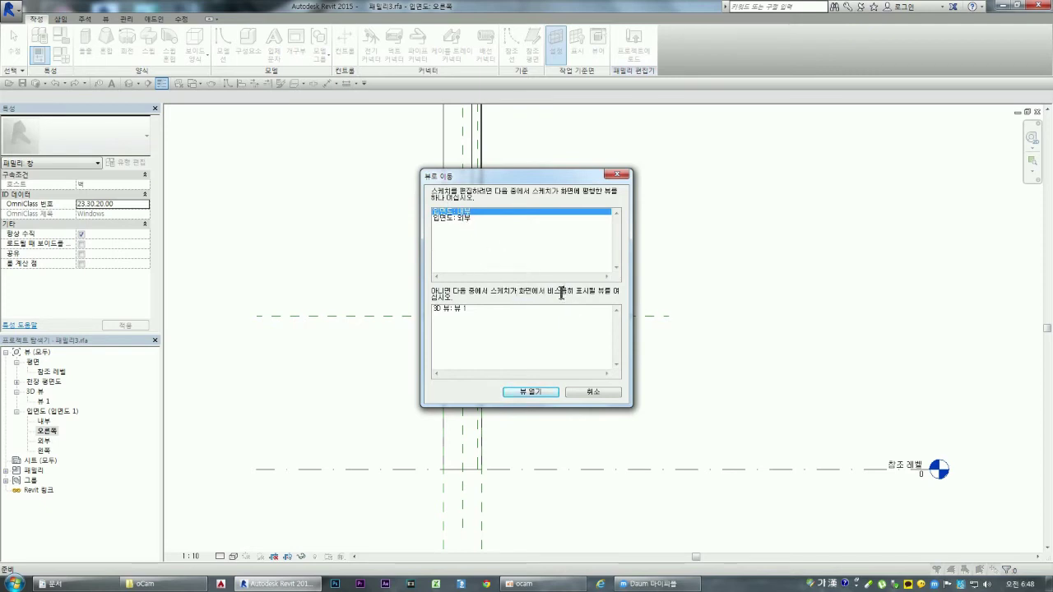
- Open the 입면도: 외부 exterior elevation from the Go To View list
{"action": "left_click", "coordinate": [461, 219]}
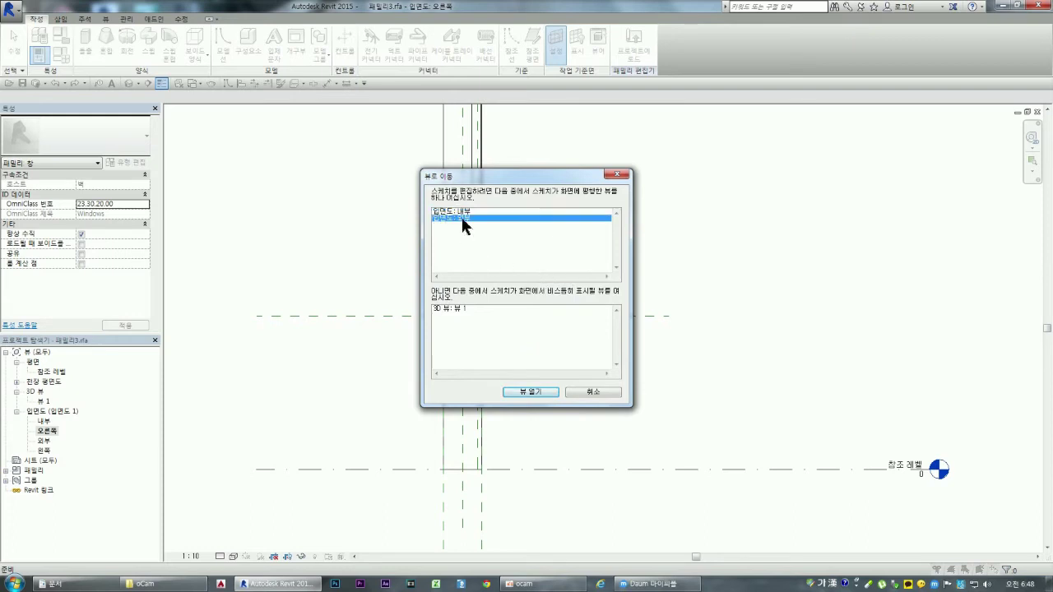
{"action": "left_click", "coordinate": [529, 395]}
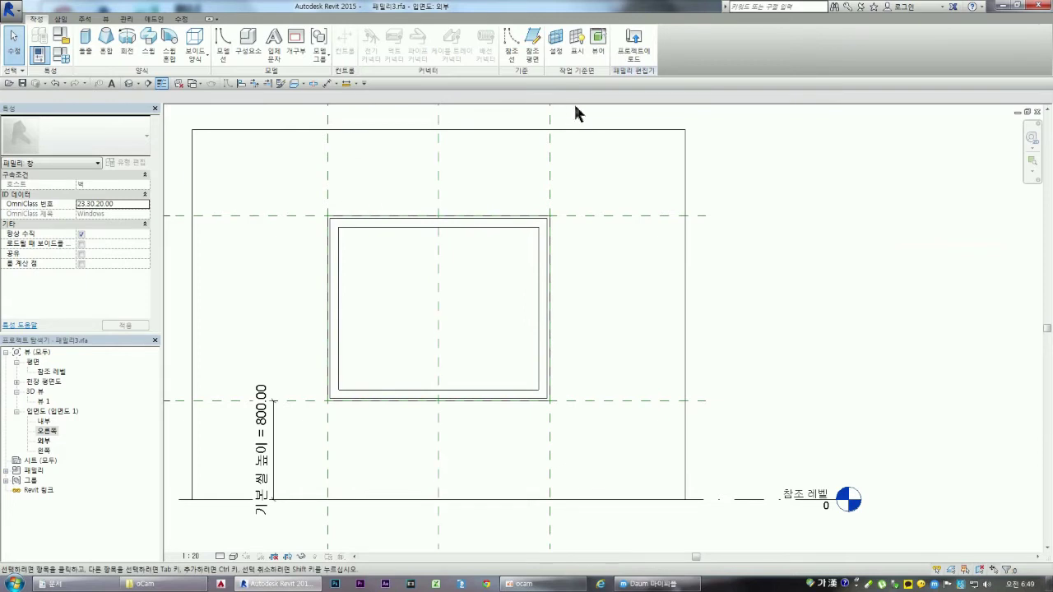
{"action": "left_click", "coordinate": [557, 55]}
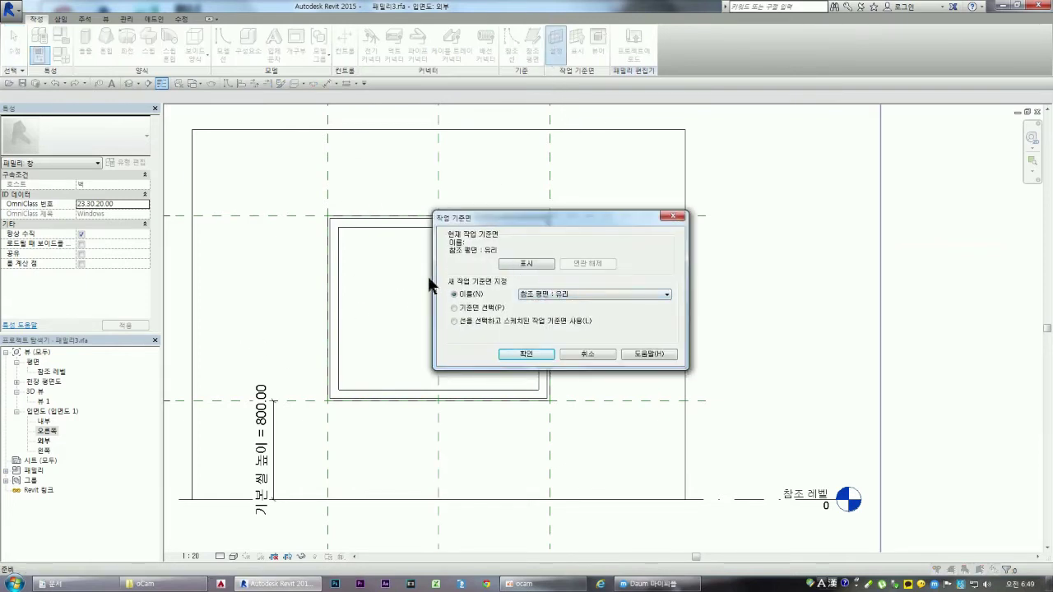
{"action": "key", "text": "Escape"}
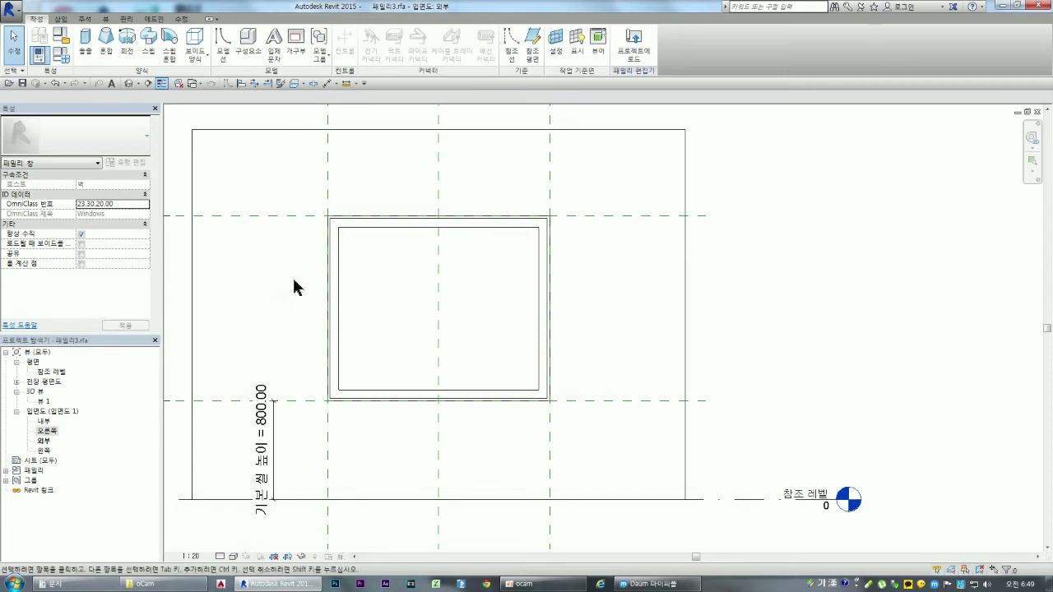
{"action": "left_click", "coordinate": [46, 441]}
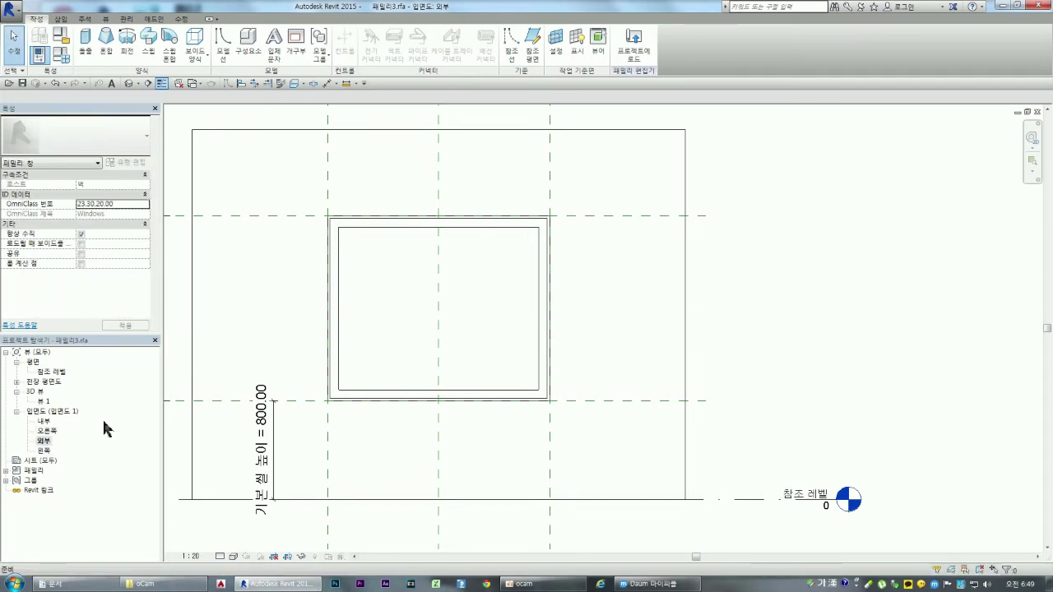
{"action": "double_click", "coordinate": [42, 422]}
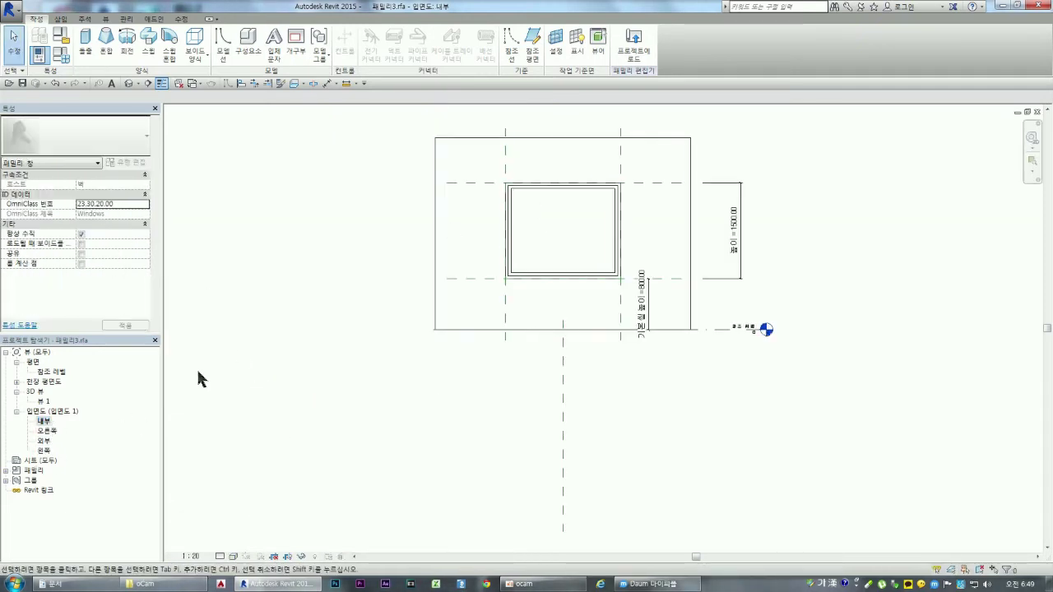
{"action": "double_click", "coordinate": [42, 442]}
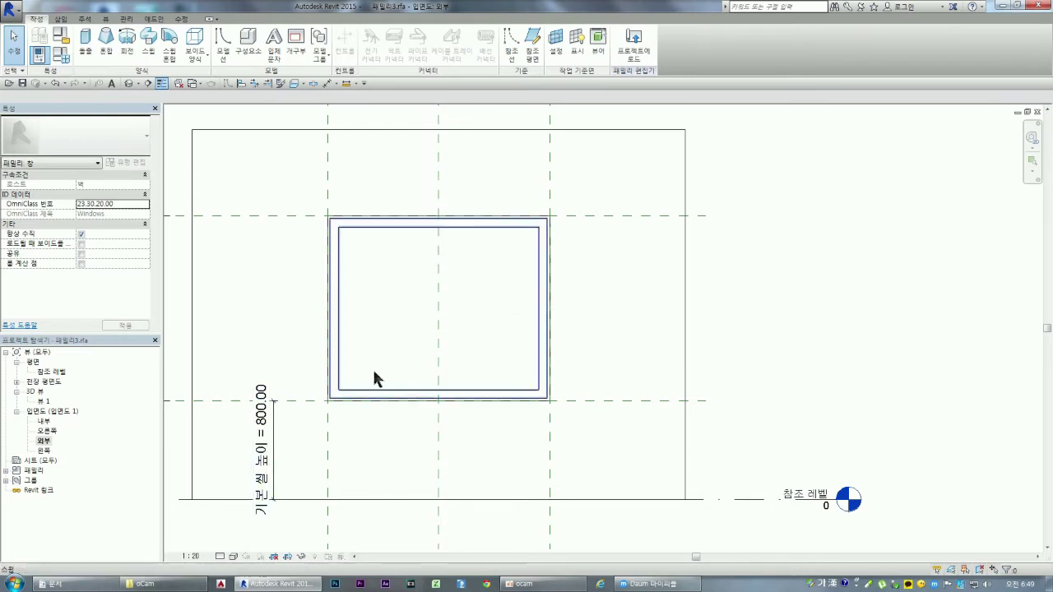
{"action": "double_click", "coordinate": [53, 372]}
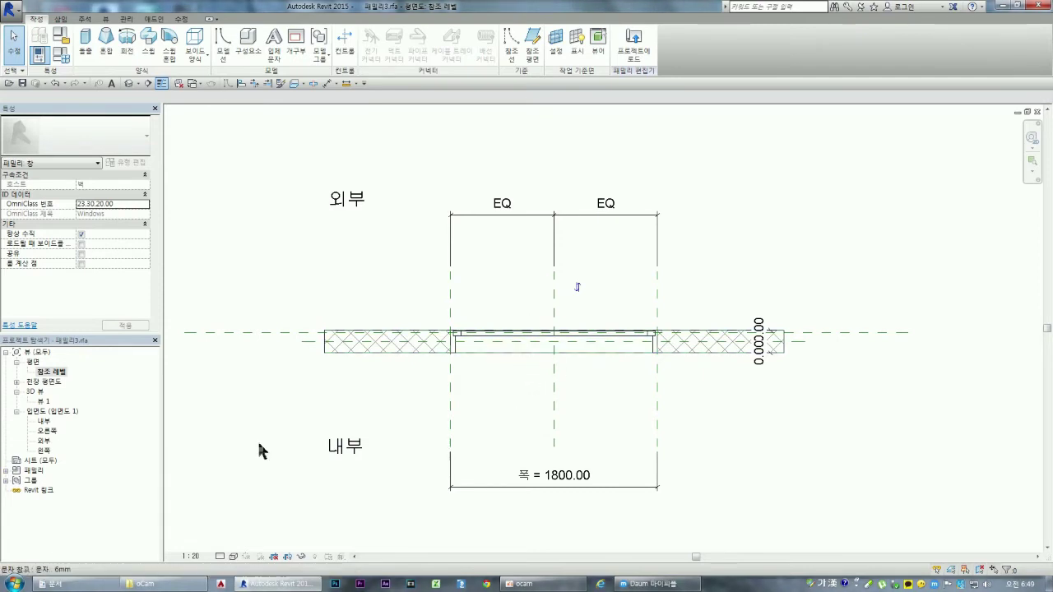
{"action": "double_click", "coordinate": [43, 441]}
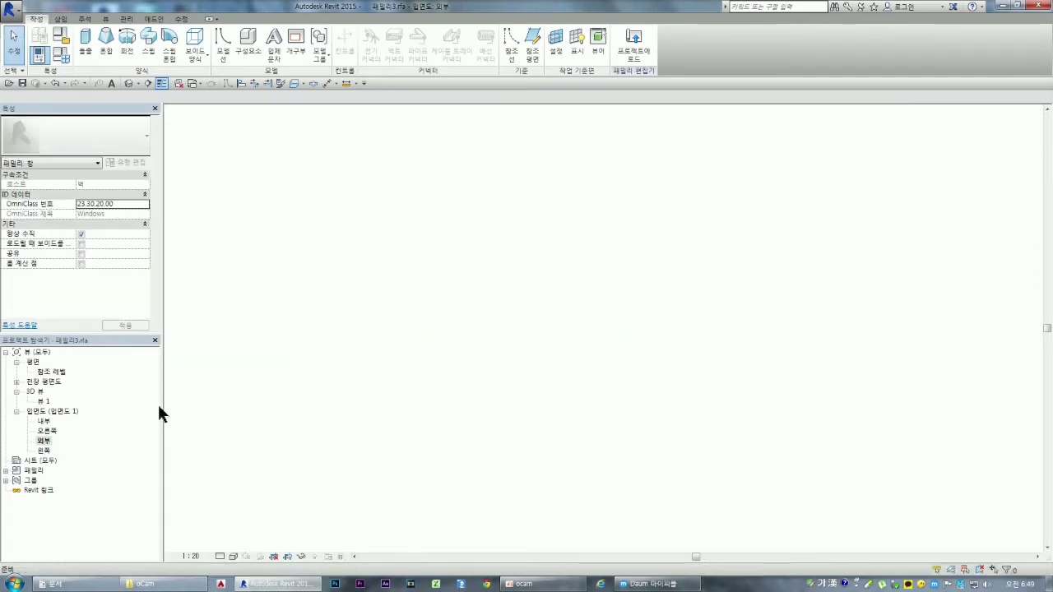
{"action": "left_click", "coordinate": [556, 39]}
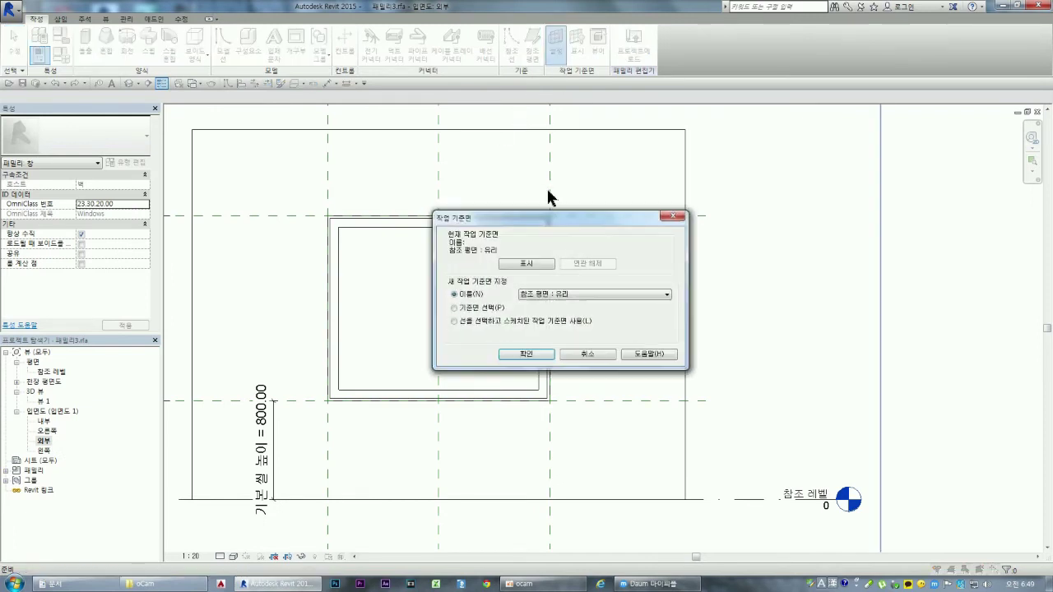
{"action": "left_click", "coordinate": [573, 294]}
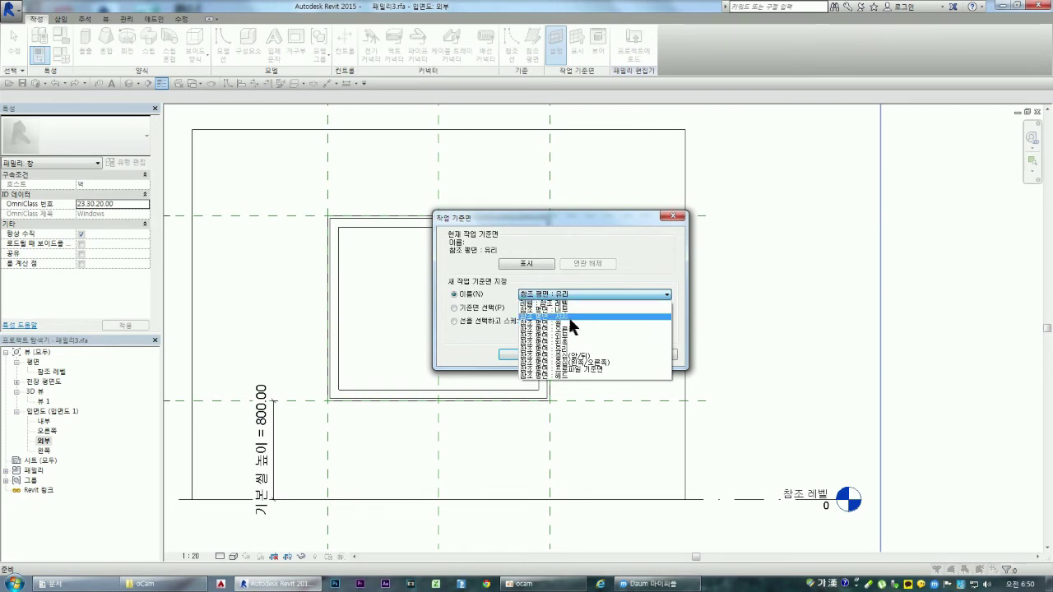
{"action": "left_click", "coordinate": [571, 354]}
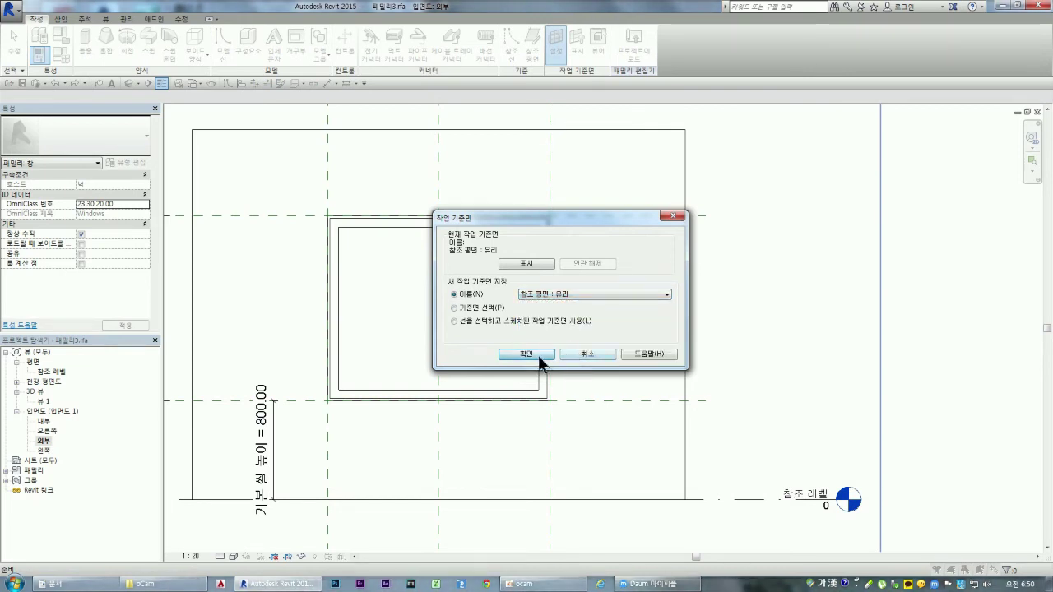
{"action": "left_click", "coordinate": [544, 354]}
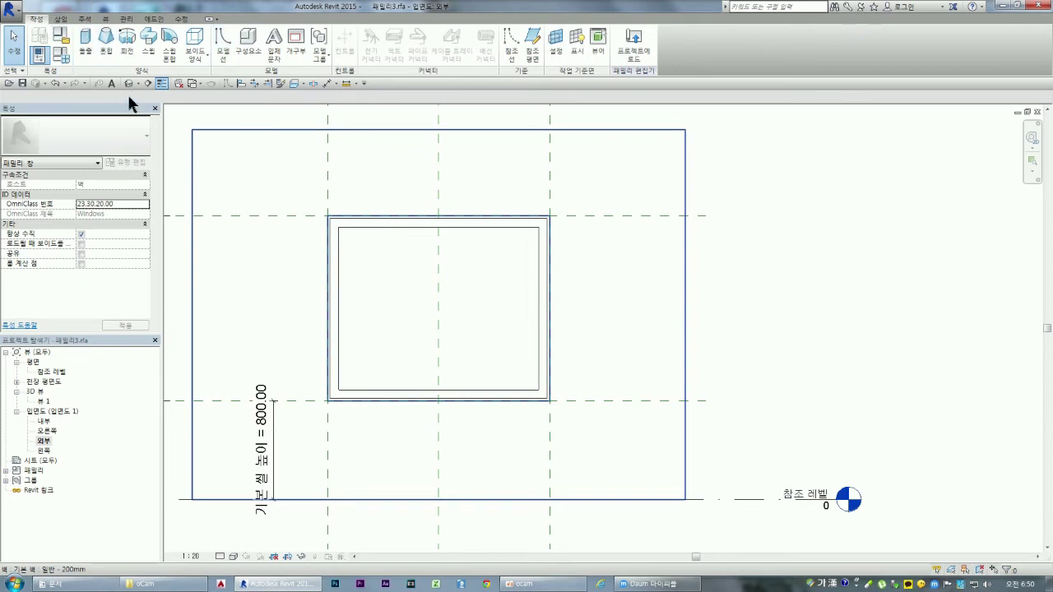
- Sketch a 12-deep rectangular extrusion, about 1300 × 1080, inside the window frame
{"action": "left_click", "coordinate": [85, 43]}
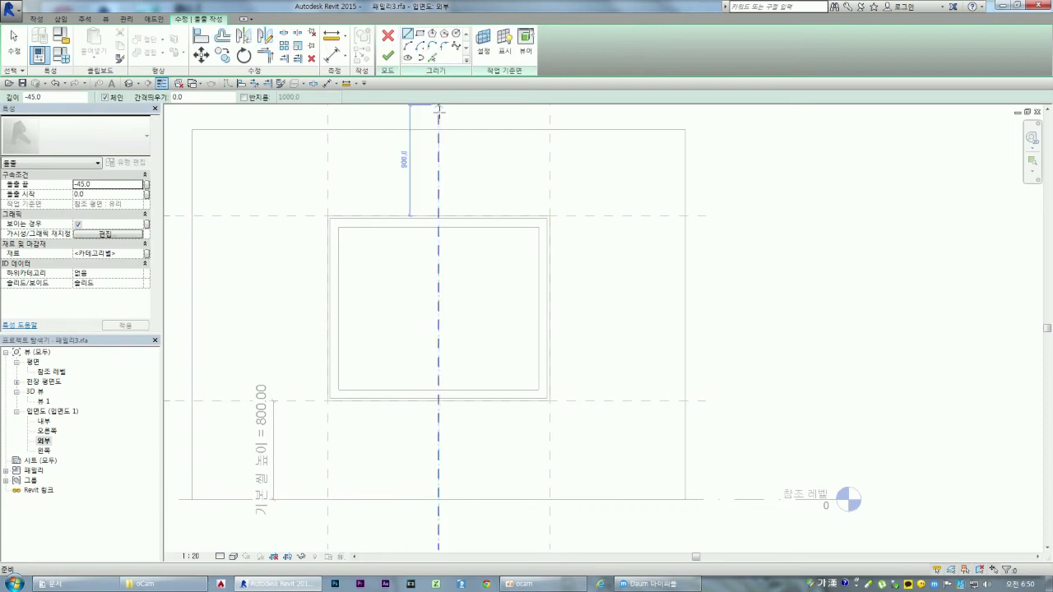
{"action": "scroll", "coordinate": [515, 195], "scroll_direction": "down", "scroll_amount": 3}
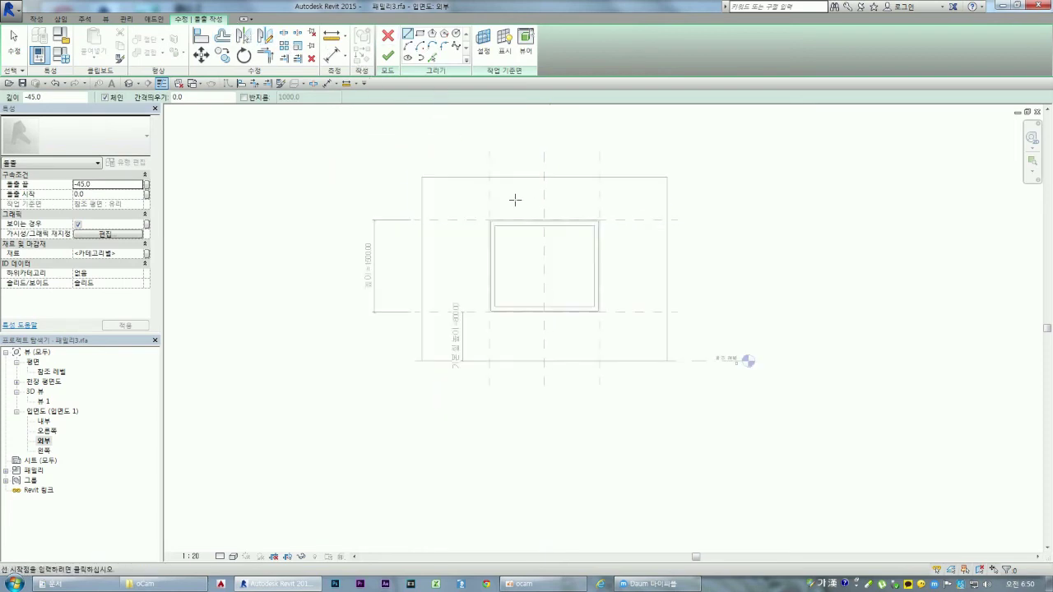
{"action": "scroll", "coordinate": [532, 206], "scroll_direction": "up", "scroll_amount": 3}
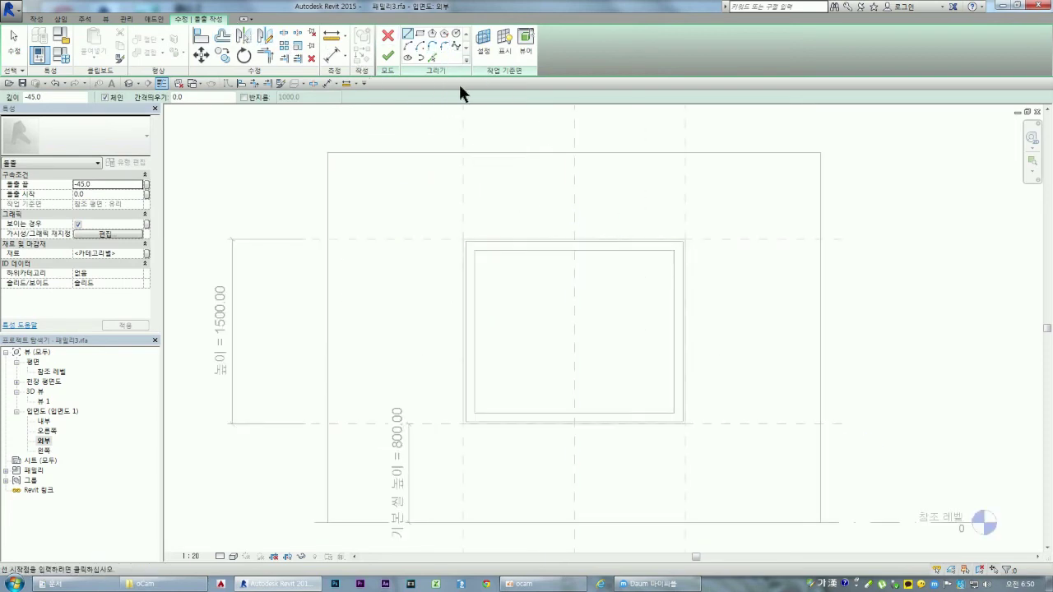
{"action": "left_click", "coordinate": [420, 33]}
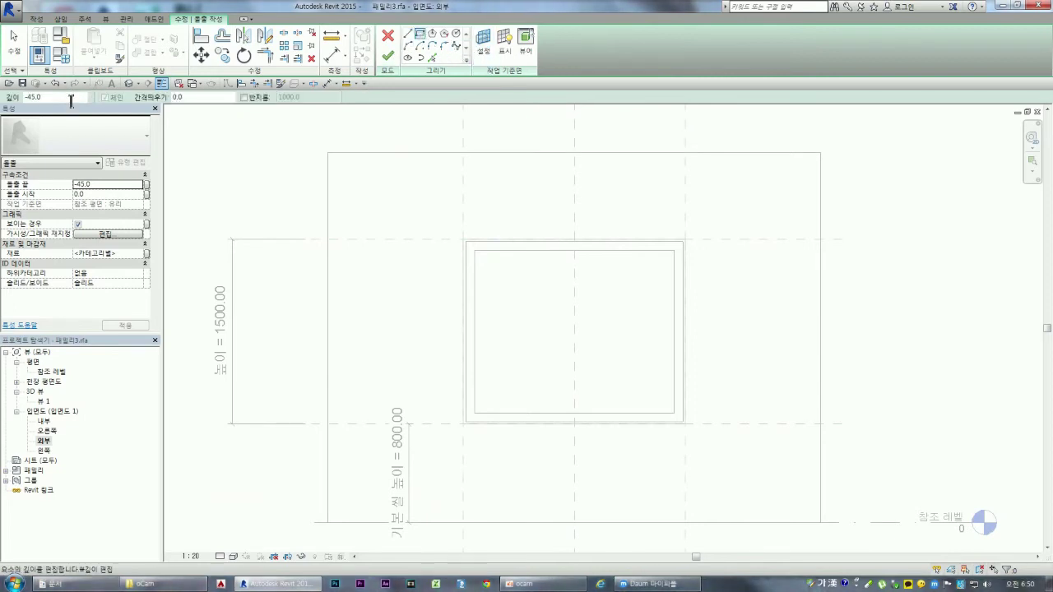
{"action": "left_click_drag", "start_coordinate": [49, 100], "coordinate": [3, 98]}
{"action": "type", "text": "12"}
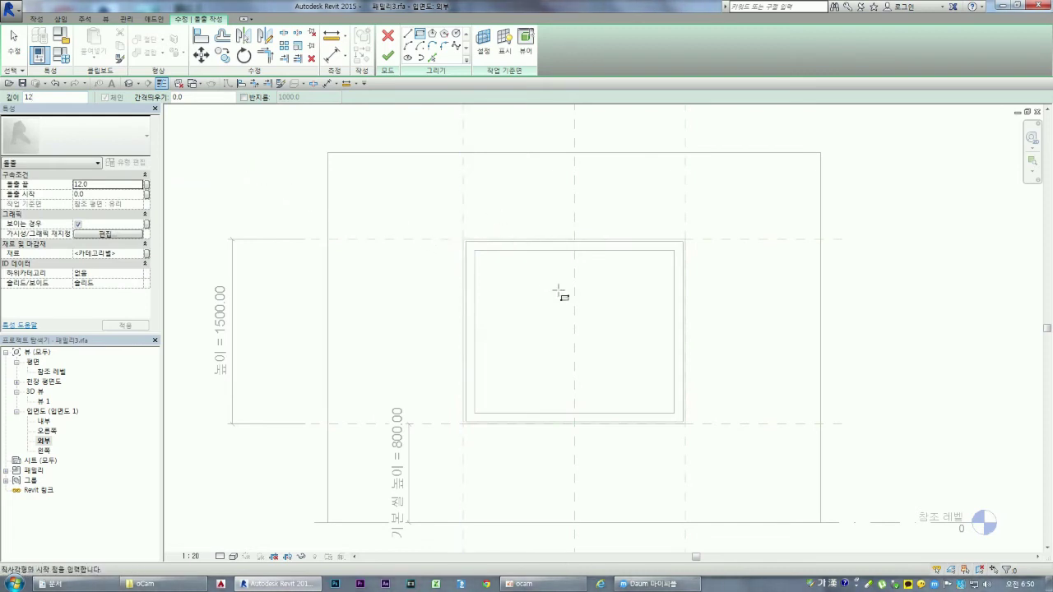
{"action": "left_click", "coordinate": [494, 264]}
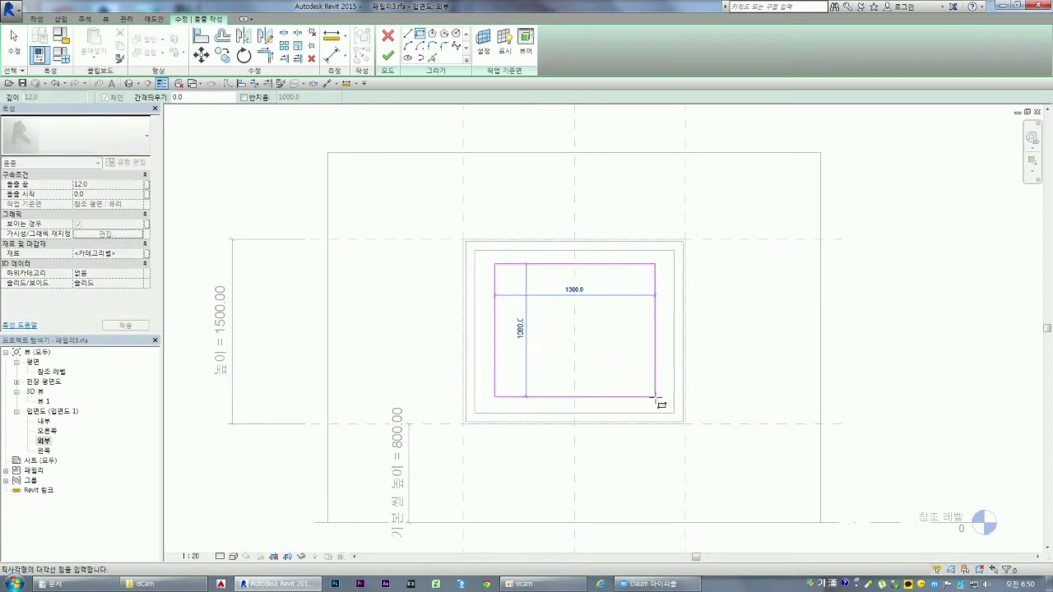
{"action": "left_click", "coordinate": [655, 397]}
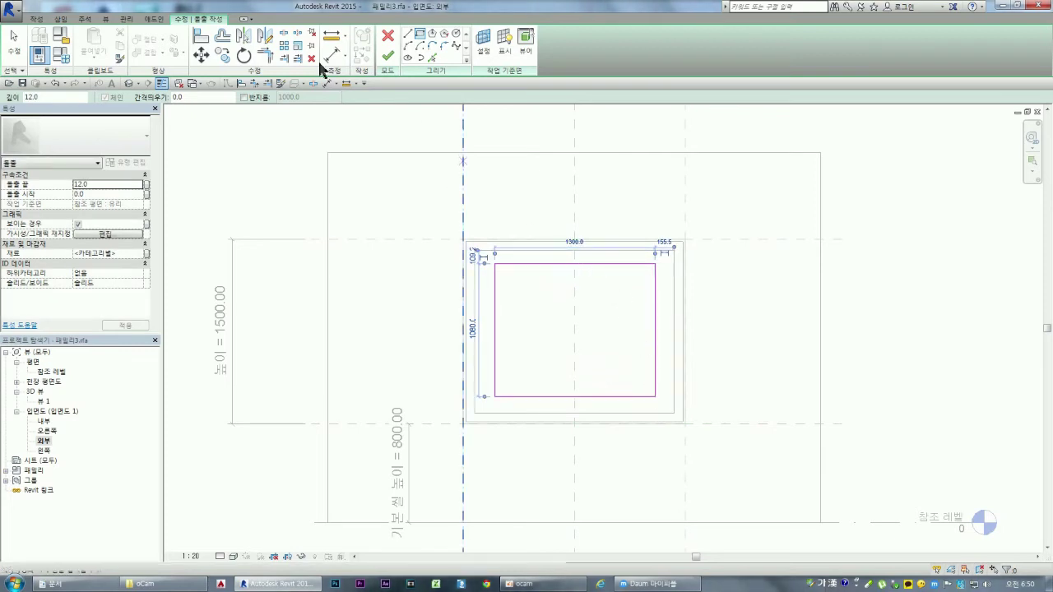
- Align the glass rectangle's left, top, right and bottom edges to the frame's matching inner edges
{"action": "left_click", "coordinate": [201, 36]}
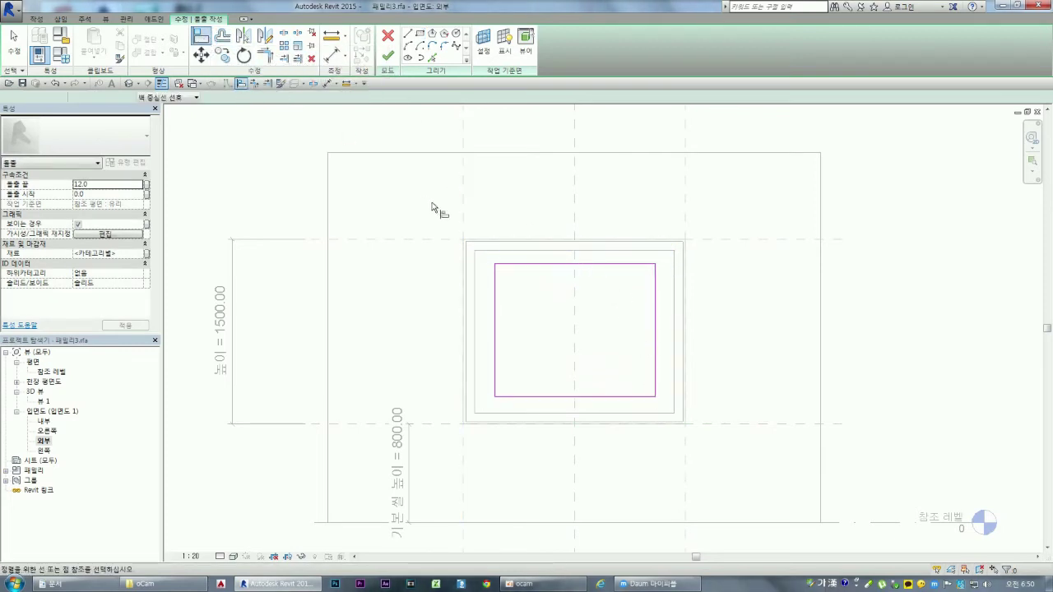
{"action": "left_click", "coordinate": [475, 281]}
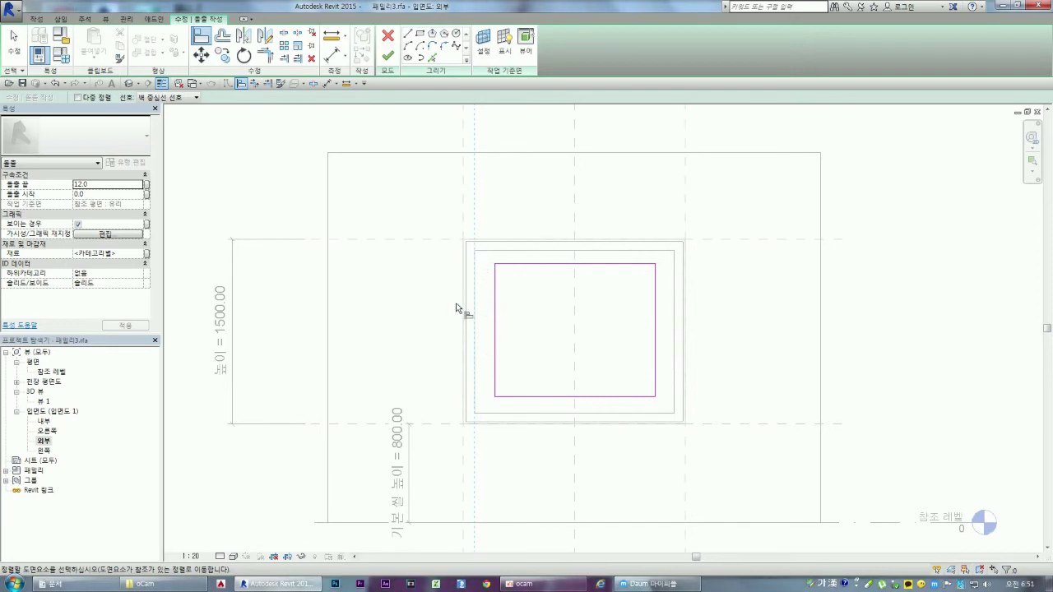
{"action": "left_click", "coordinate": [495, 301]}
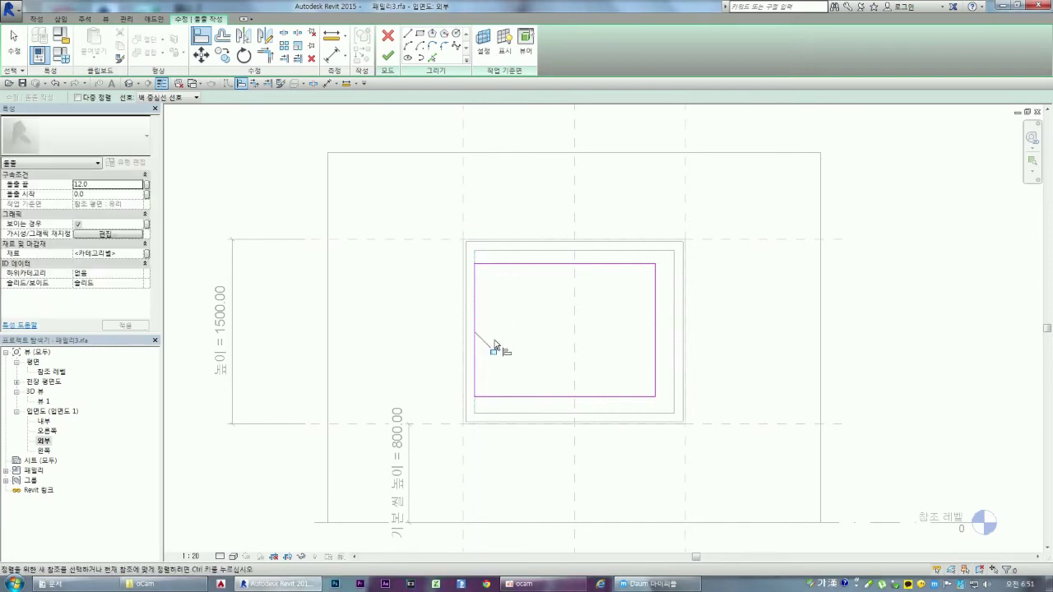
{"action": "left_click", "coordinate": [527, 252]}
{"action": "left_click", "coordinate": [532, 264]}
{"action": "left_click", "coordinate": [675, 318]}
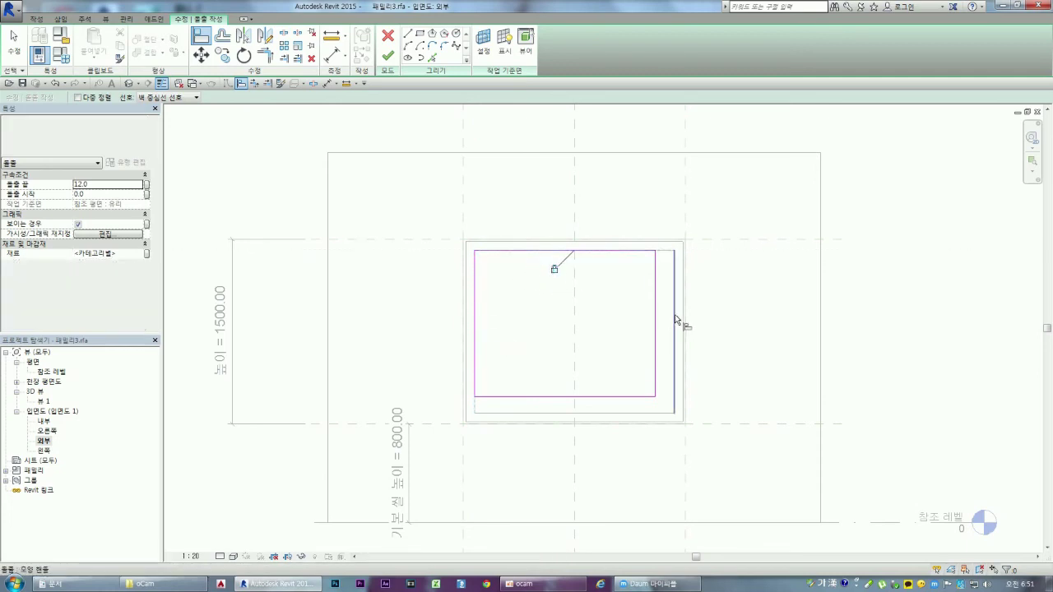
{"action": "left_click", "coordinate": [655, 325]}
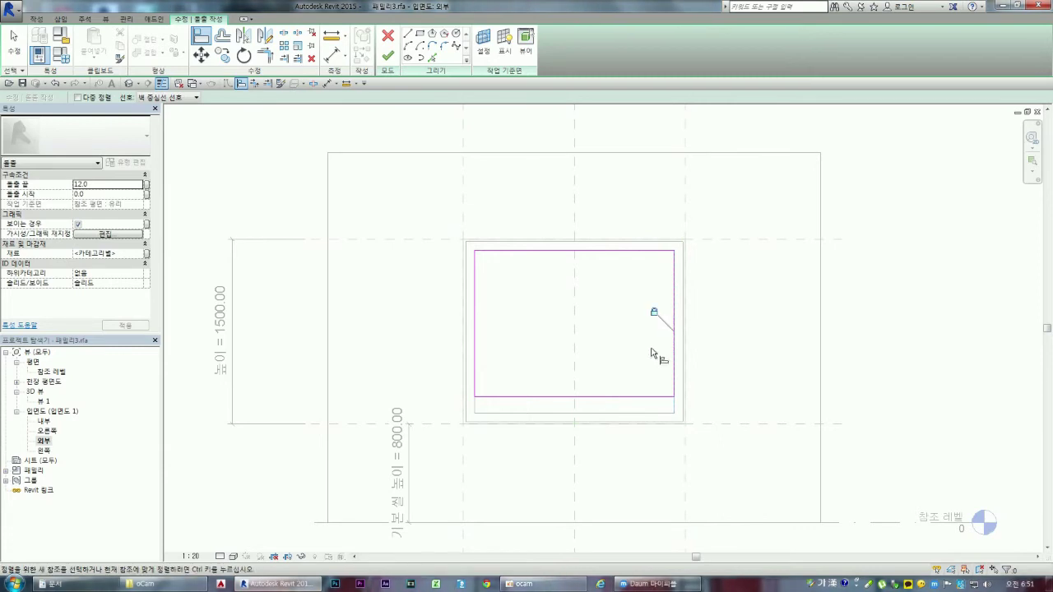
{"action": "left_click", "coordinate": [607, 413]}
{"action": "left_click", "coordinate": [594, 397]}
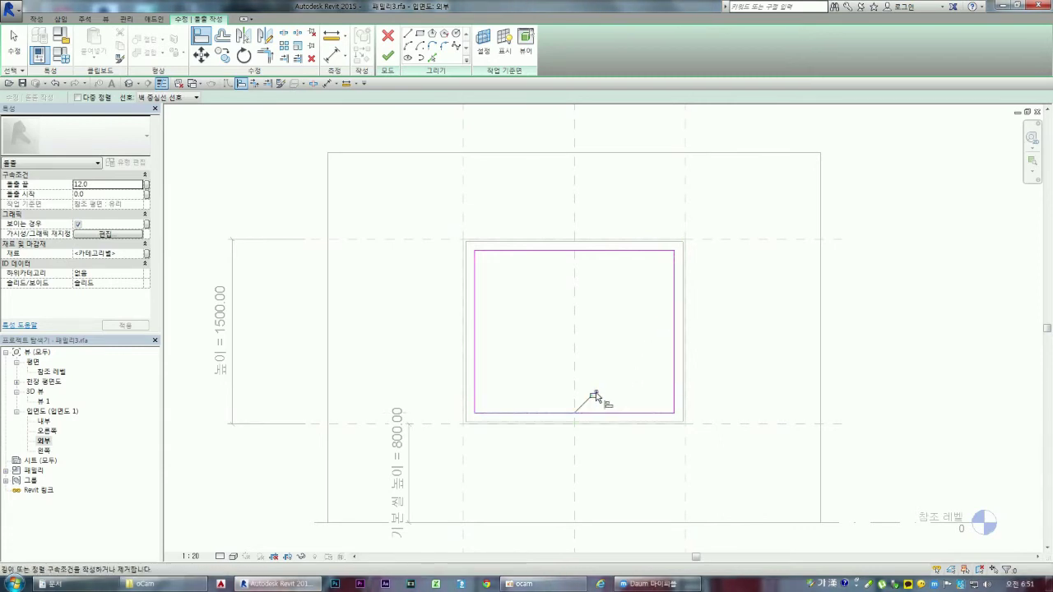
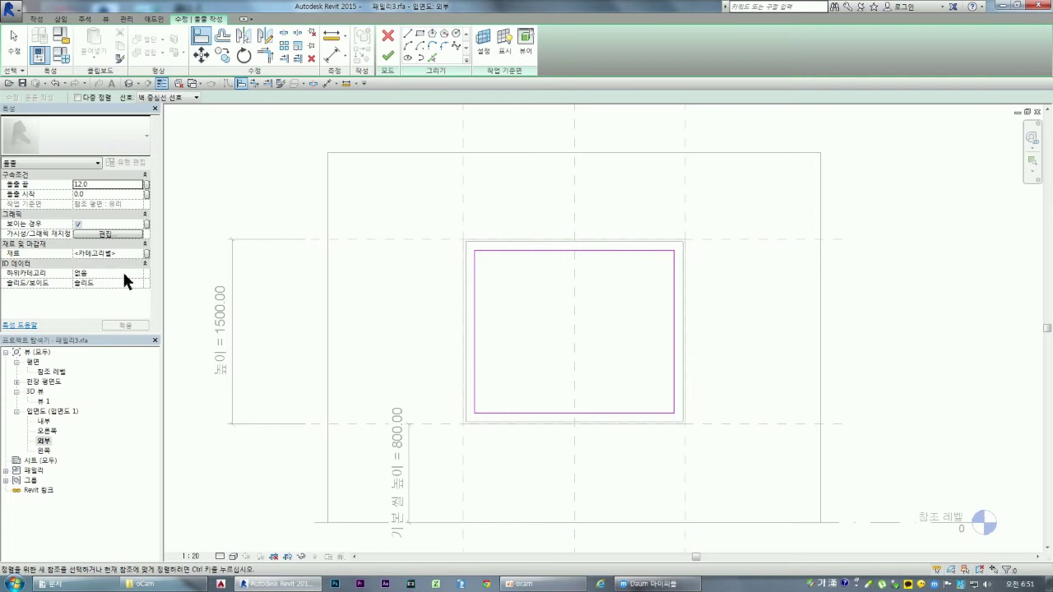
- Assign the 유리 (Glass) subcategory to the inner rectangle and finish it as the glass extrusion
{"action": "left_click", "coordinate": [124, 273]}
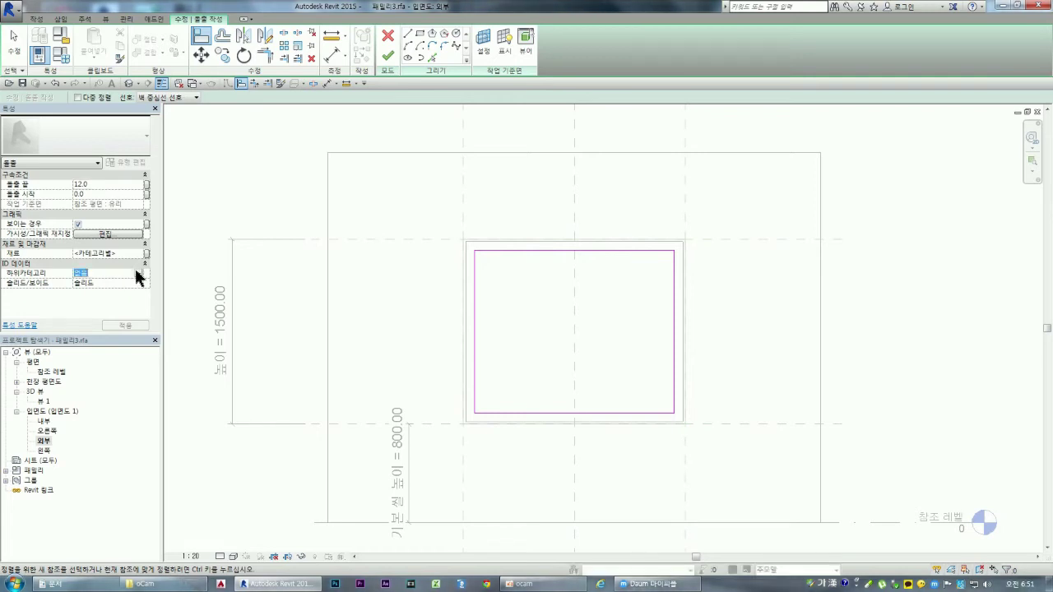
{"action": "left_click", "coordinate": [138, 273]}
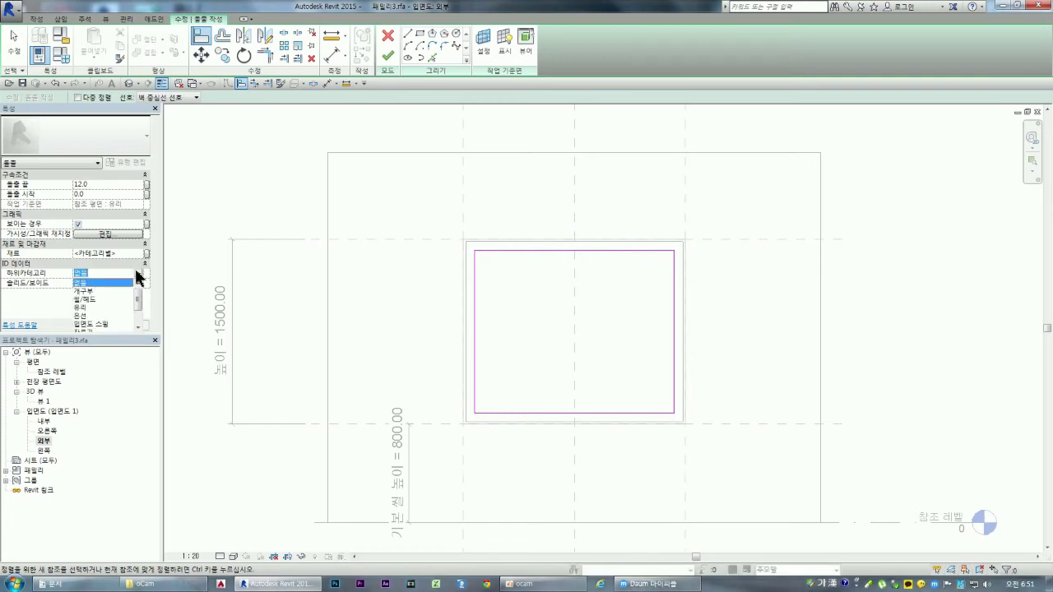
{"action": "left_click", "coordinate": [81, 307]}
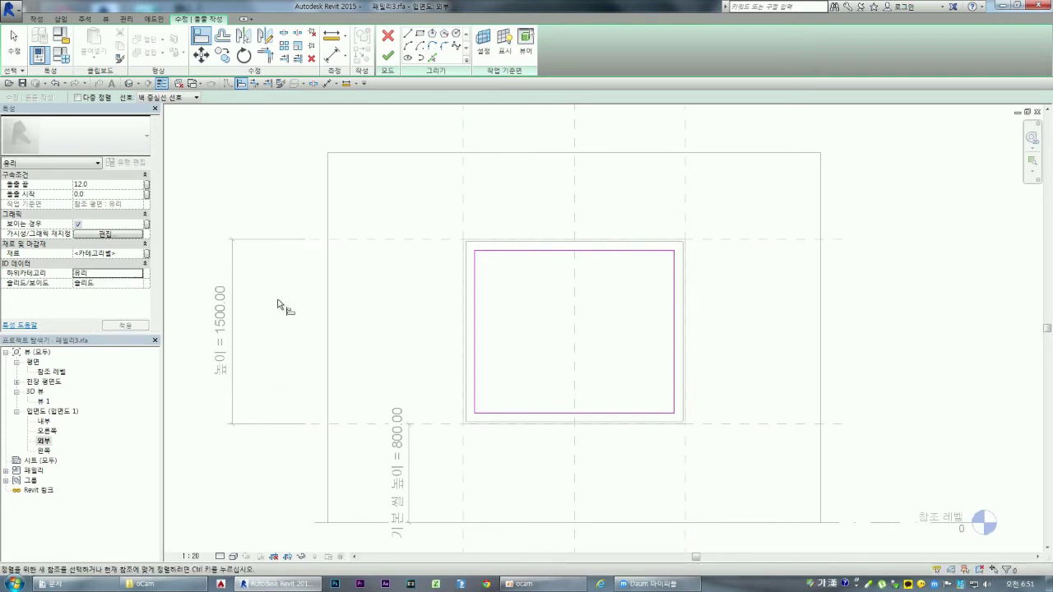
{"action": "left_click", "coordinate": [142, 273]}
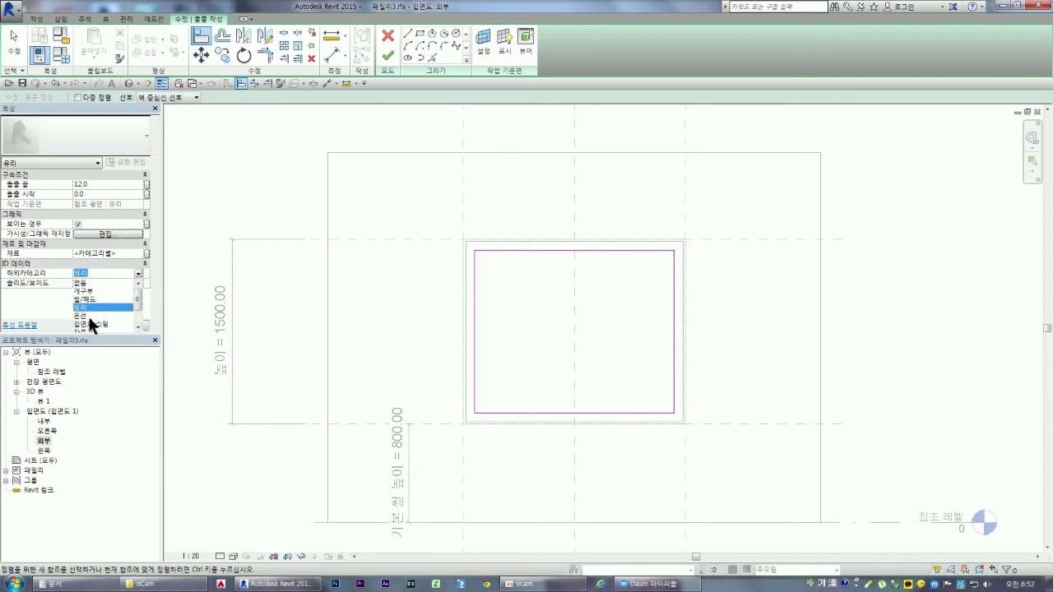
{"action": "left_click_drag", "start_coordinate": [137, 305], "coordinate": [138, 320]}
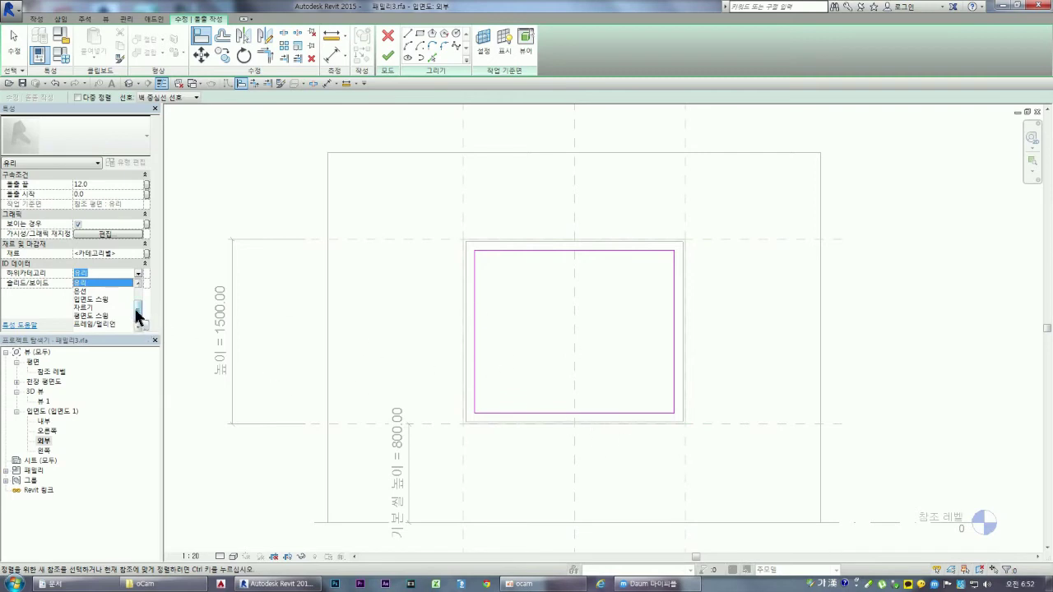
{"action": "left_click_drag", "start_coordinate": [138, 310], "coordinate": [139, 293]}
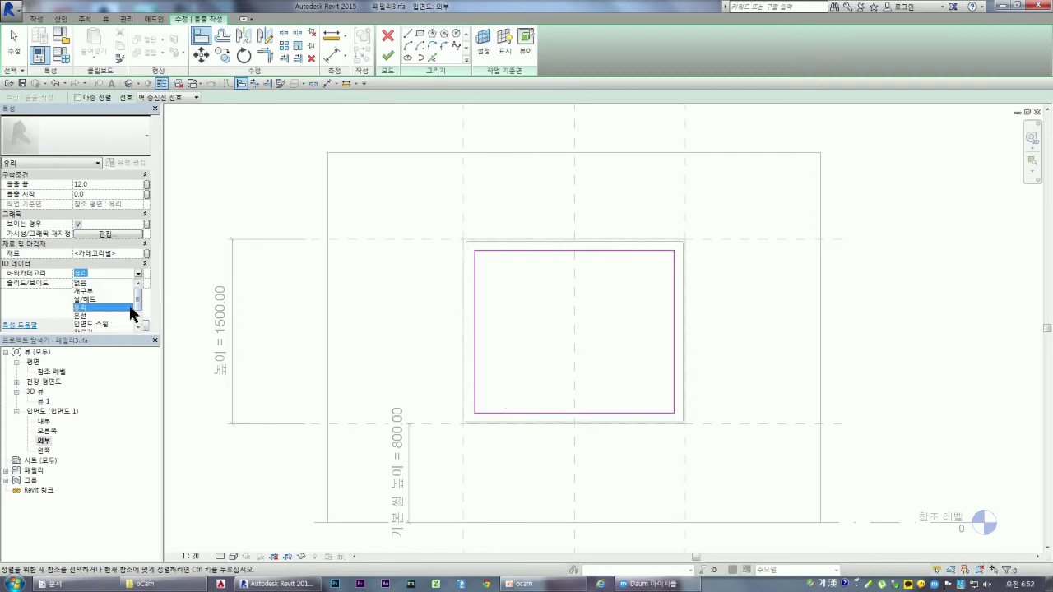
{"action": "left_click", "coordinate": [129, 308]}
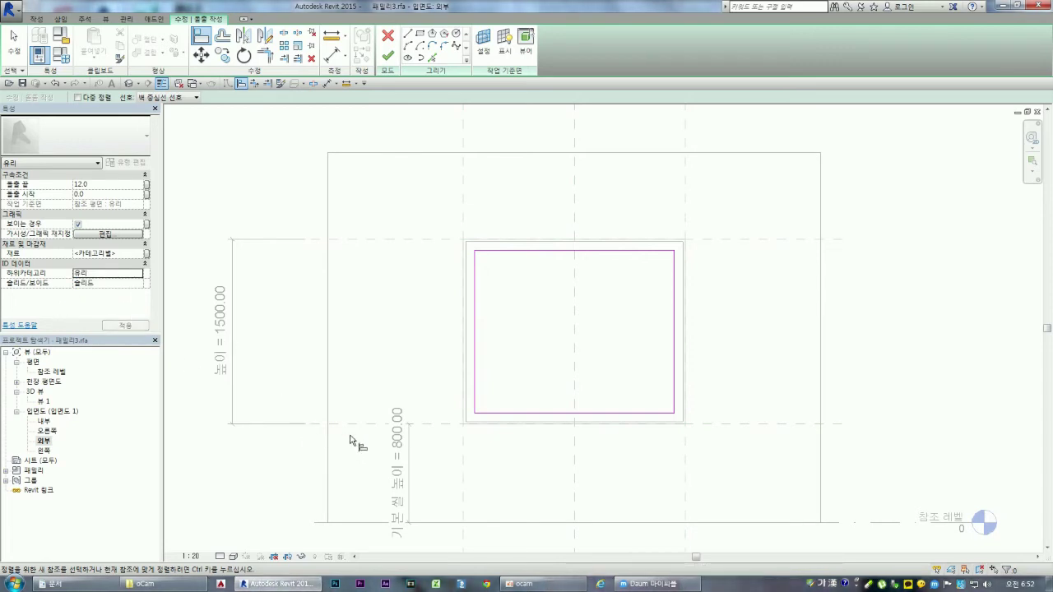
{"action": "left_click", "coordinate": [387, 54]}
- Inspect the frame and glass extrusions, confirming the glass keeps the 유리 subcategory
{"action": "left_click", "coordinate": [437, 324]}
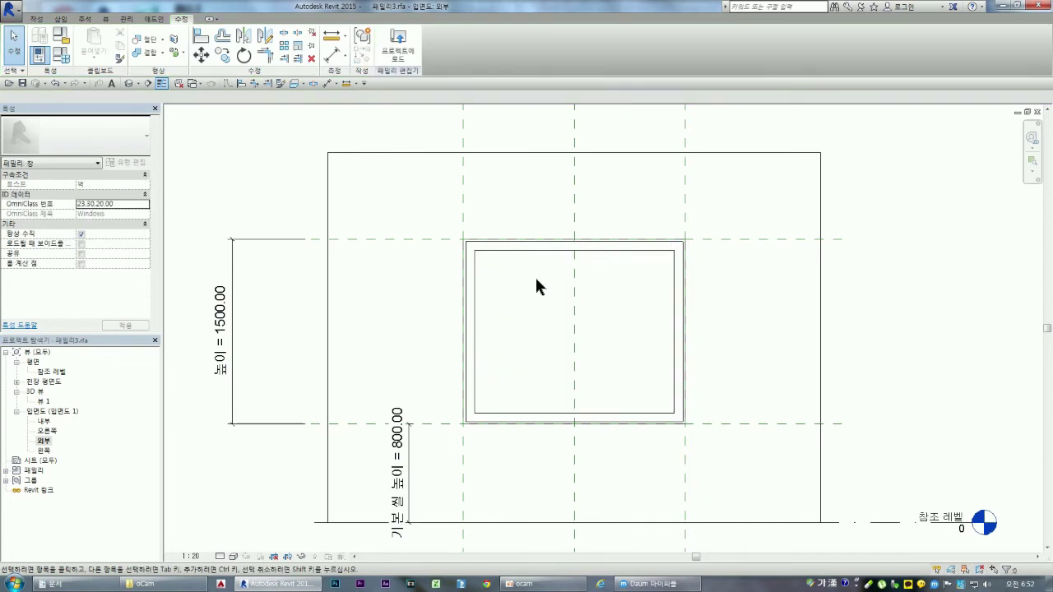
{"action": "left_click", "coordinate": [476, 327]}
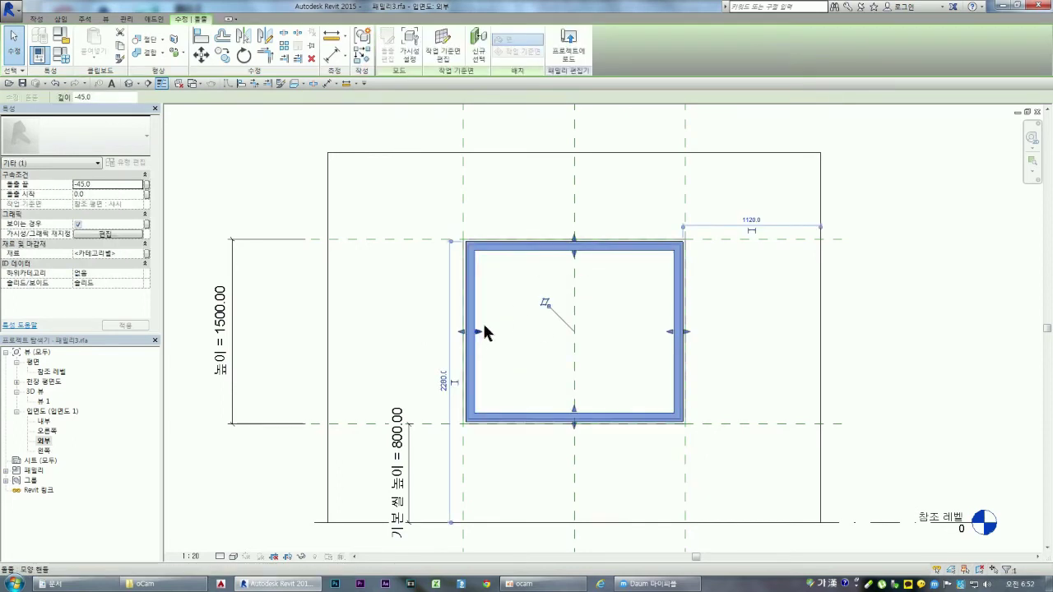
{"action": "key", "text": "Escape"}
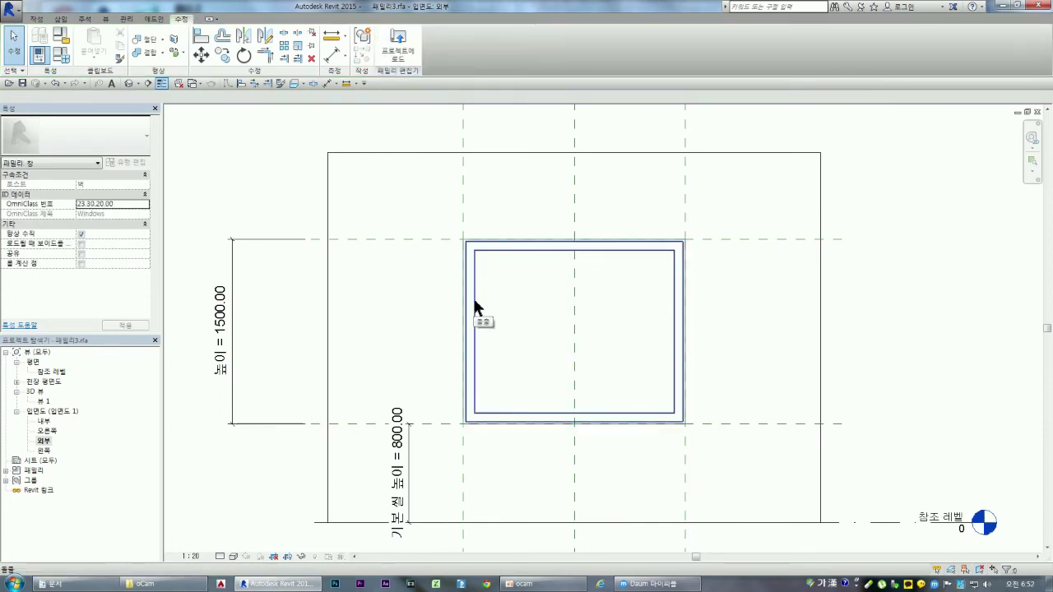
{"action": "left_click", "coordinate": [475, 300]}
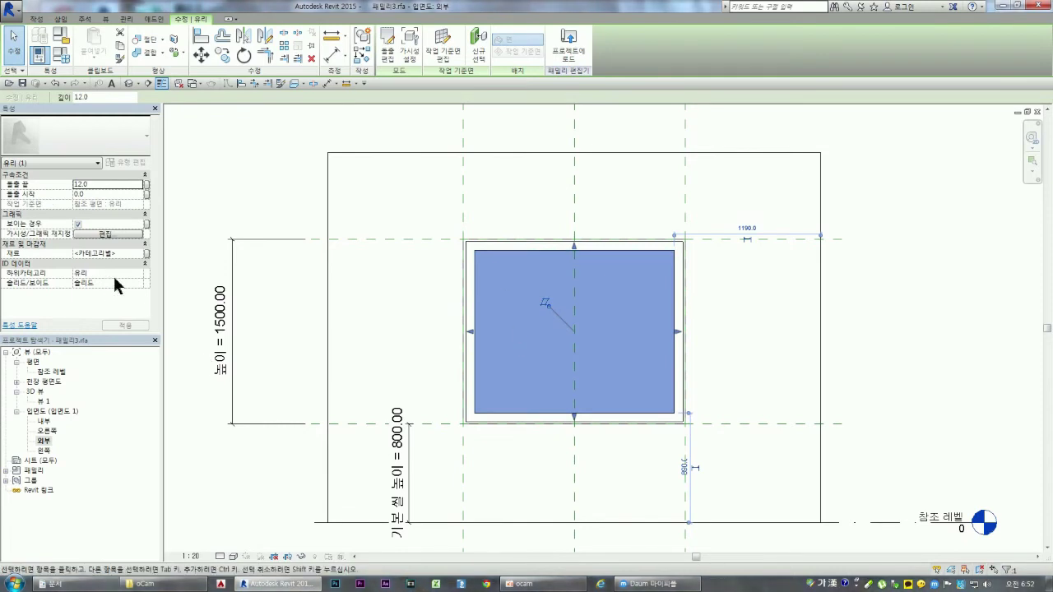
{"action": "left_click", "coordinate": [141, 276]}
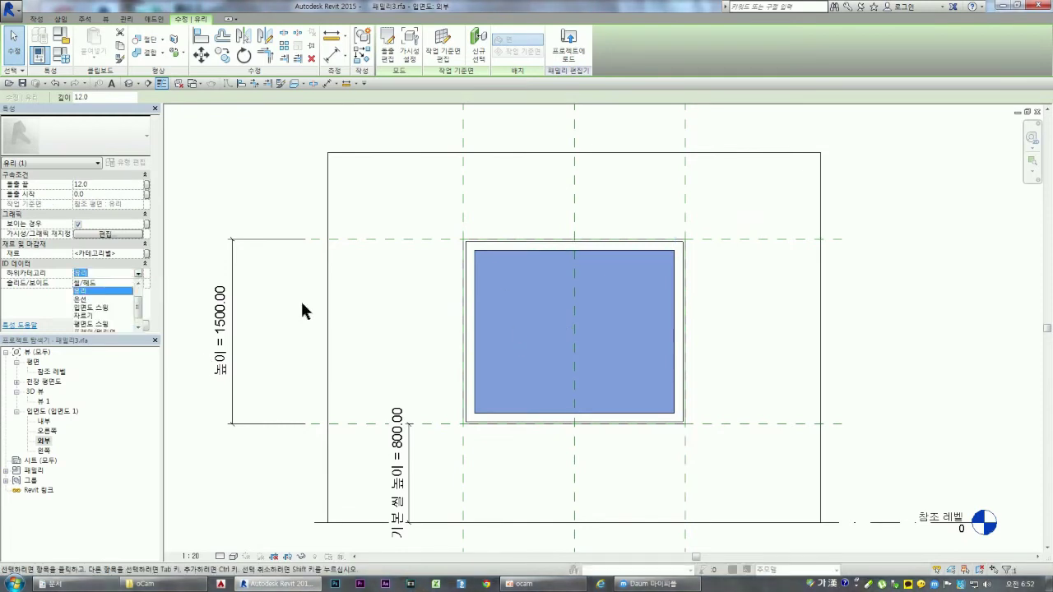
{"action": "left_click", "coordinate": [232, 329]}
{"action": "left_click", "coordinate": [325, 345]}
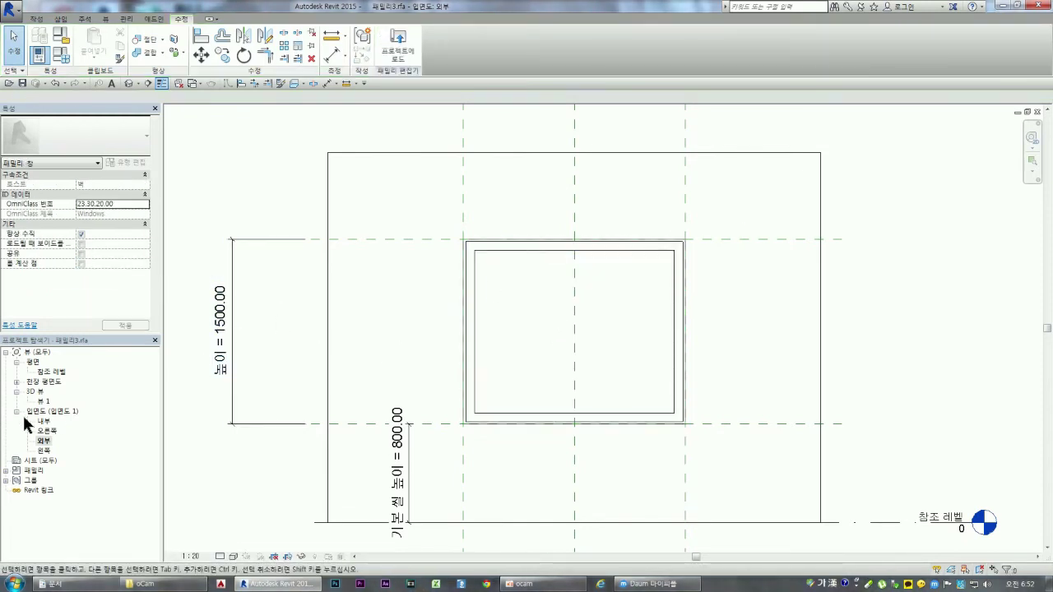
- Show 3D view 뷰 1 in Shaded style, then return to the 외부 elevation
{"action": "double_click", "coordinate": [45, 402]}
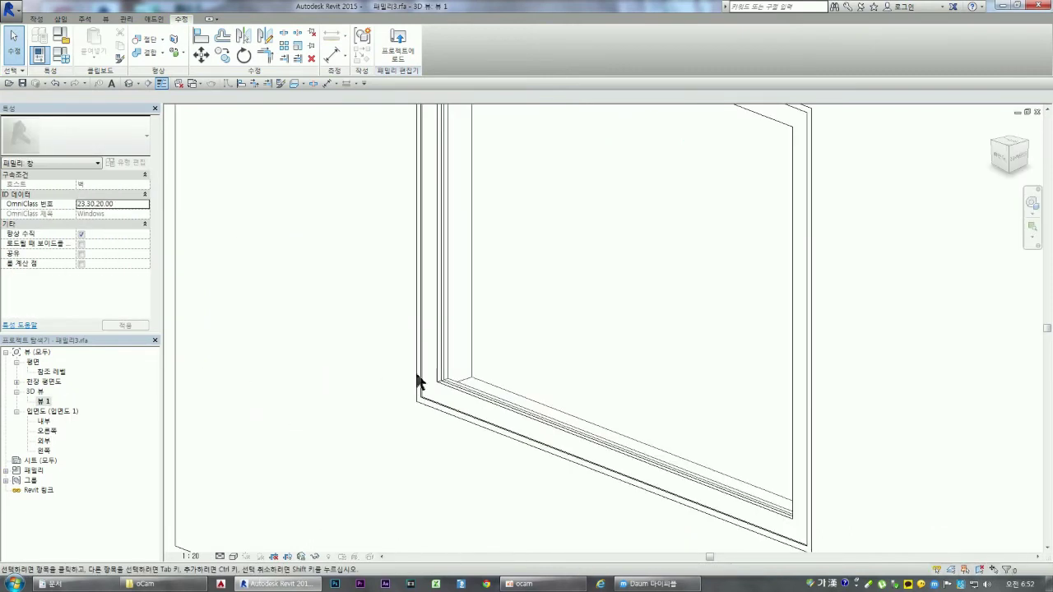
{"action": "scroll", "coordinate": [520, 432], "scroll_direction": "down", "scroll_amount": 2}
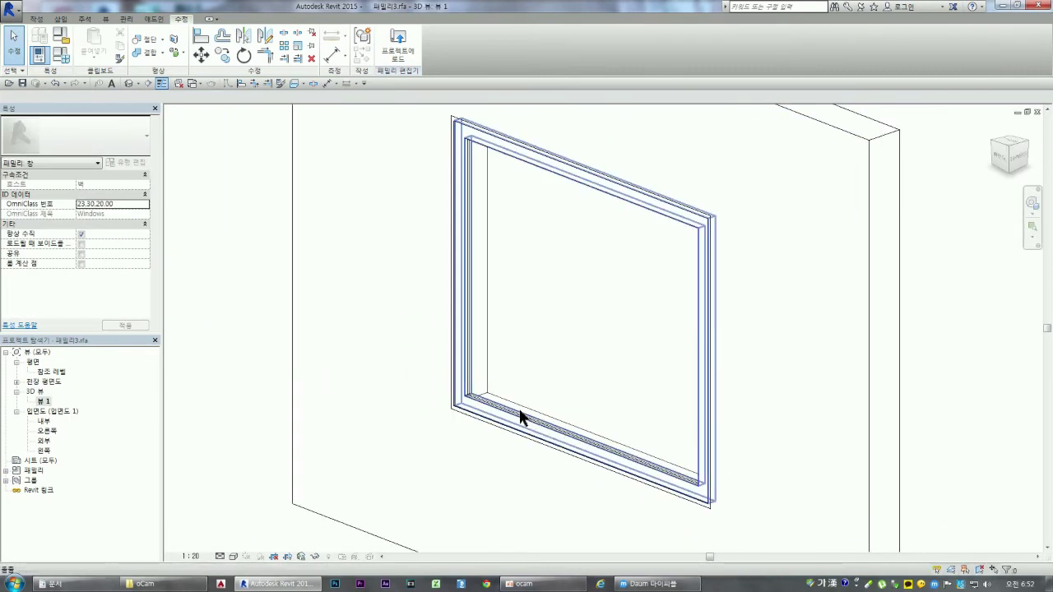
{"action": "left_click", "coordinate": [233, 556]}
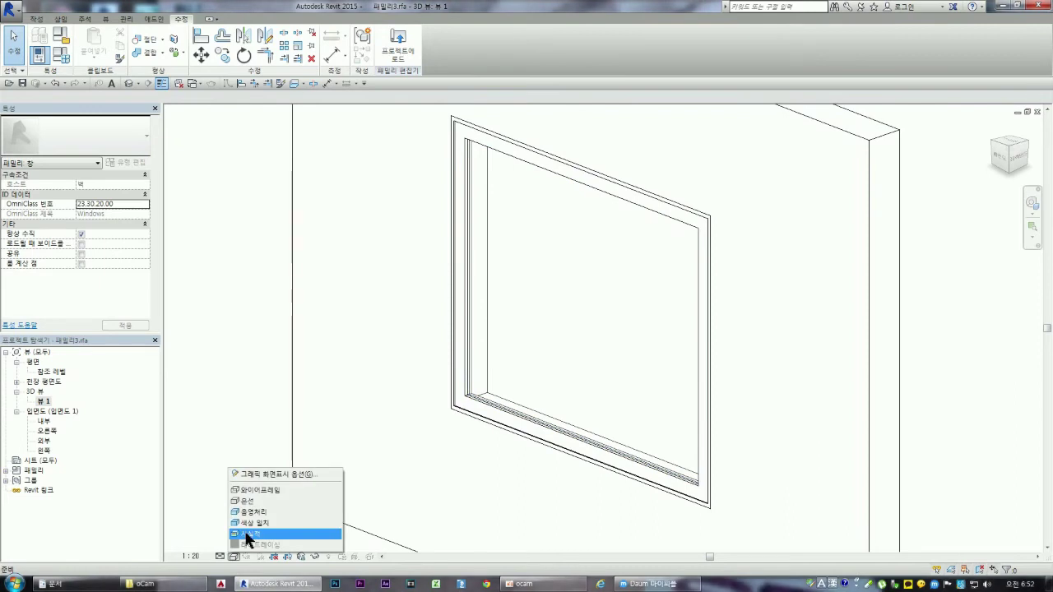
{"action": "left_click", "coordinate": [247, 538]}
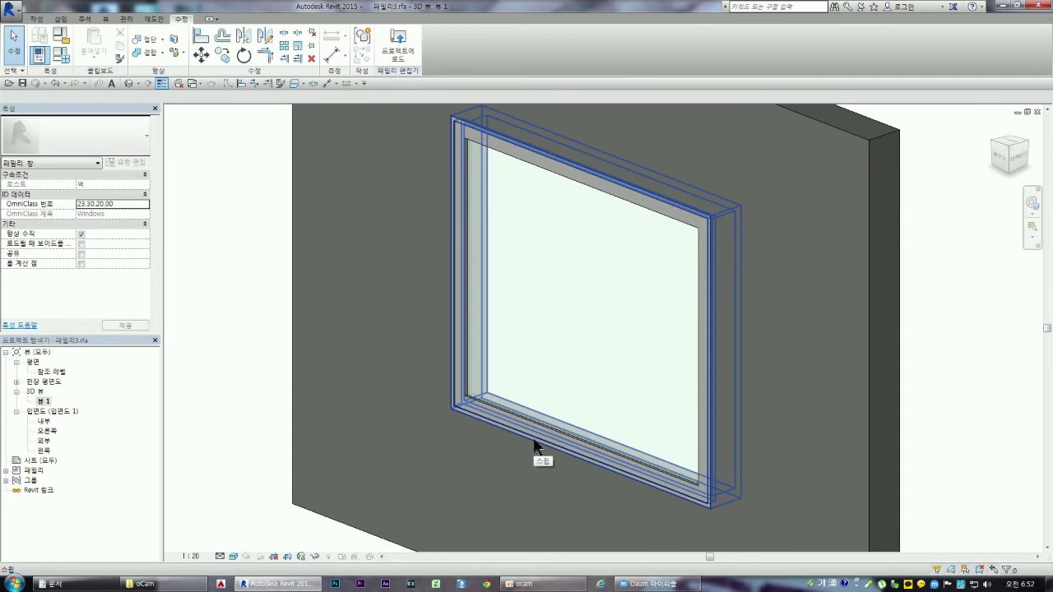
{"action": "scroll", "coordinate": [551, 333], "scroll_direction": "down", "scroll_amount": 3}
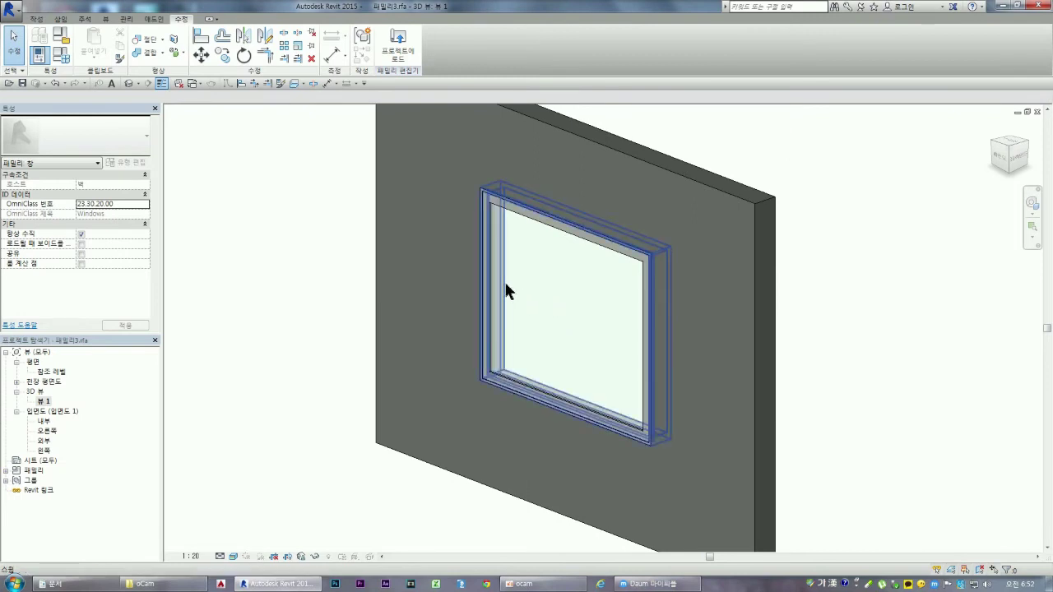
{"action": "double_click", "coordinate": [45, 442]}
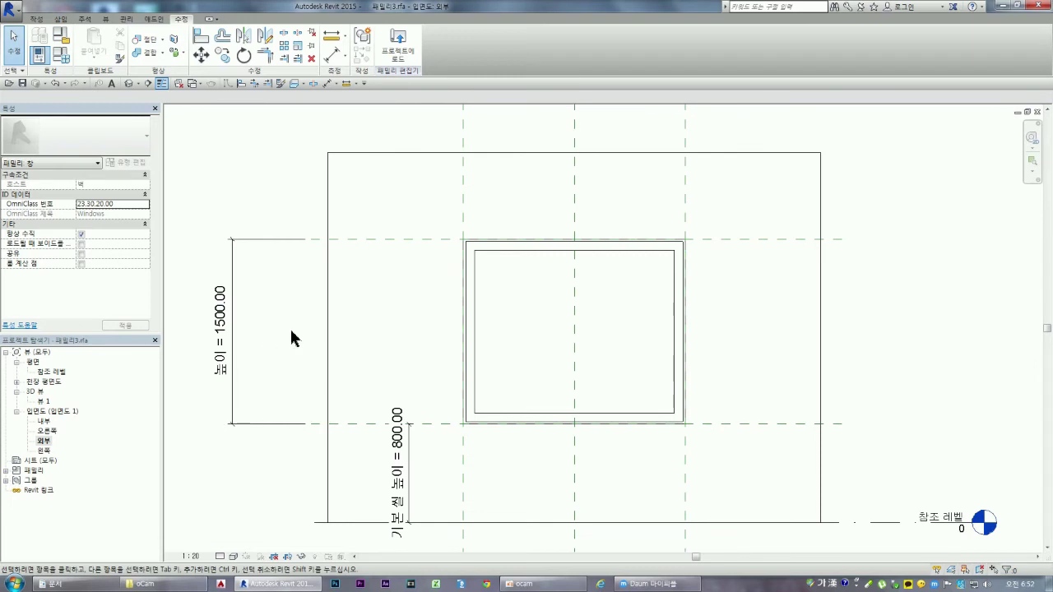
- Start a new extrusion and launch the Reference Plane tool with the Line draw option
{"action": "left_click", "coordinate": [36, 19]}
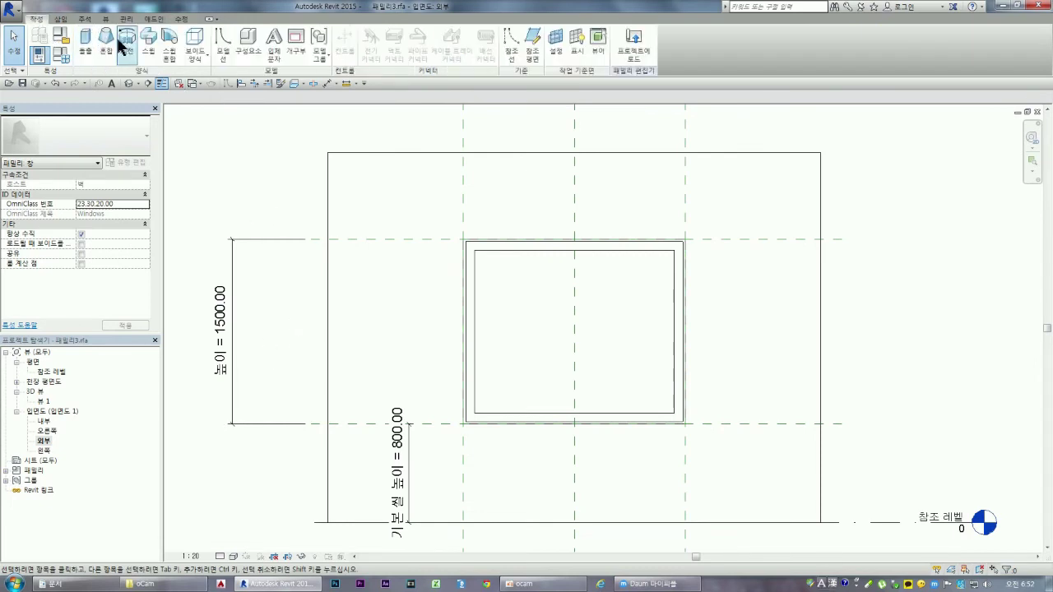
{"action": "left_click", "coordinate": [87, 43]}
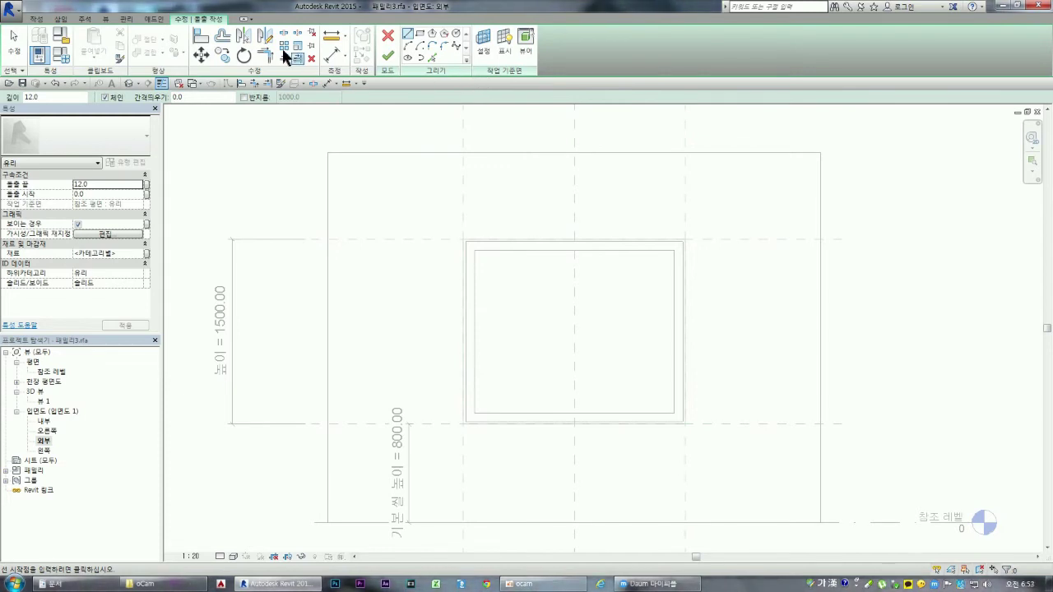
{"action": "left_click", "coordinate": [36, 18]}
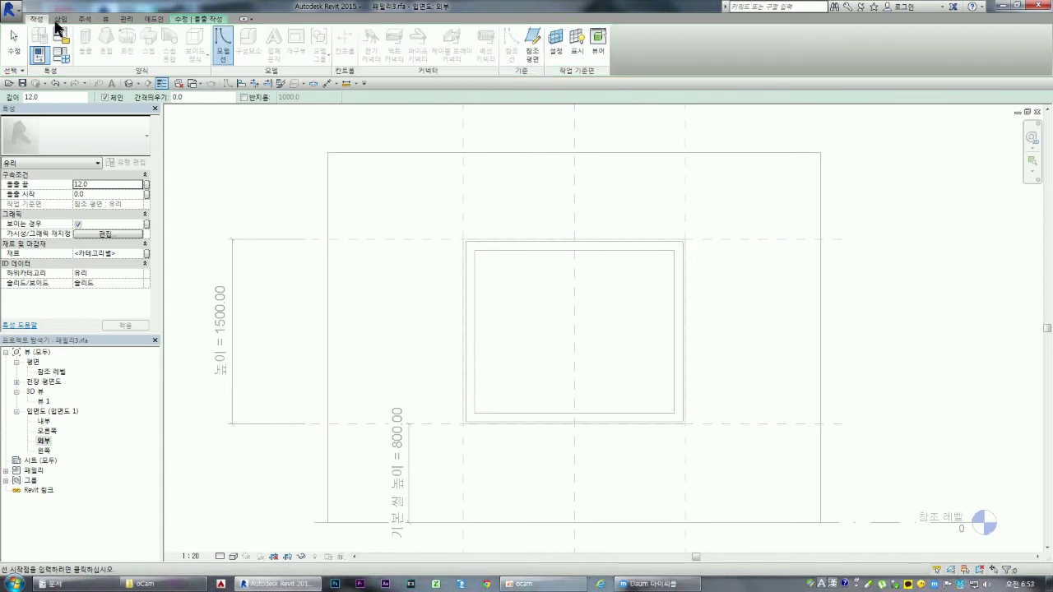
{"action": "left_click", "coordinate": [533, 56]}
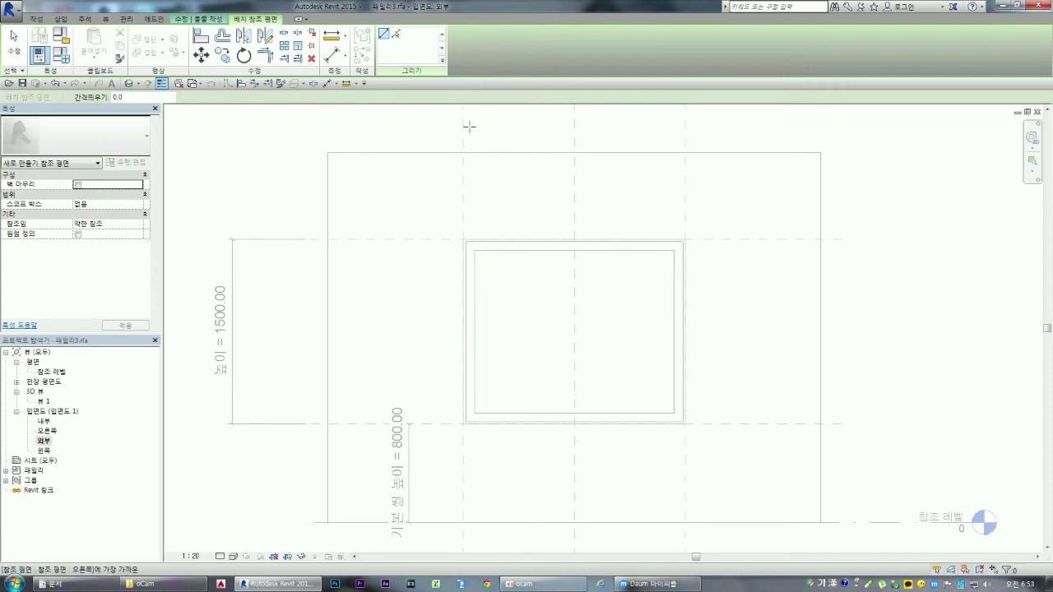
{"action": "left_click", "coordinate": [397, 34]}
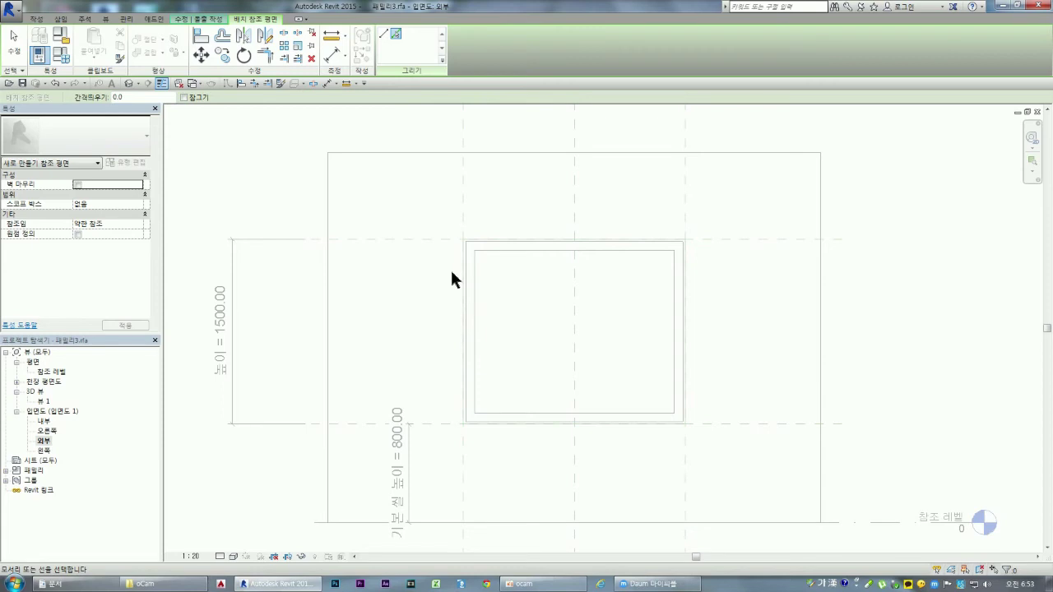
{"action": "left_click", "coordinate": [383, 31]}
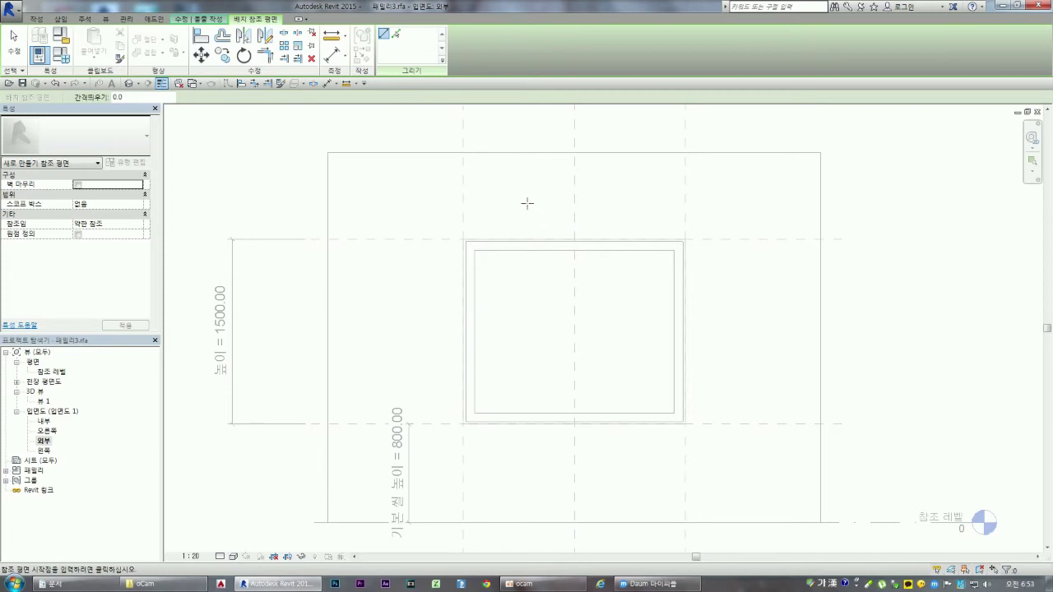
- Draw two vertical reference planes across the window, one left and one right of centre
{"action": "left_click", "coordinate": [526, 202]}
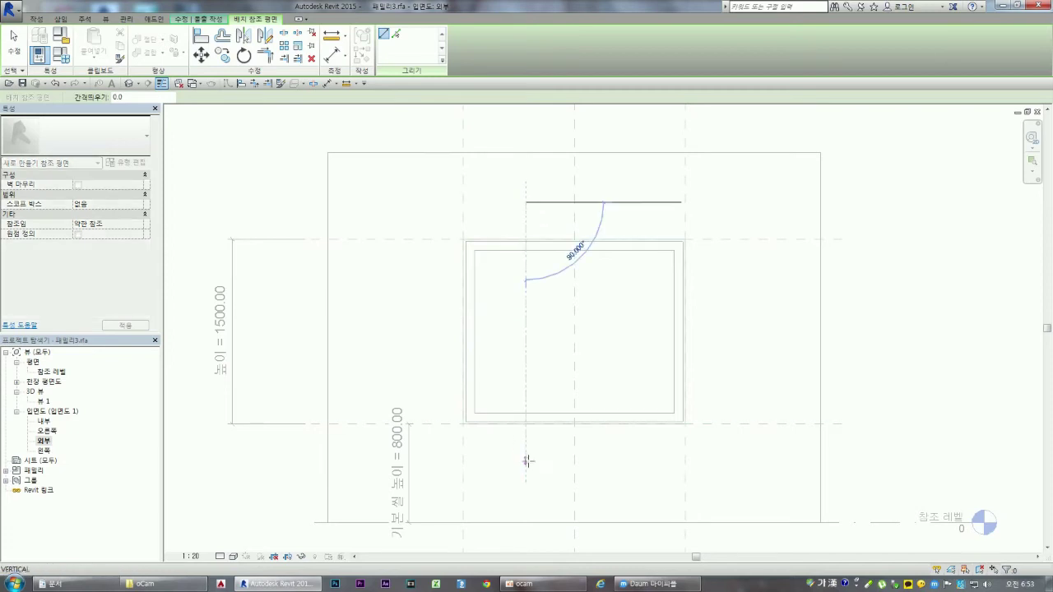
{"action": "left_click", "coordinate": [526, 459]}
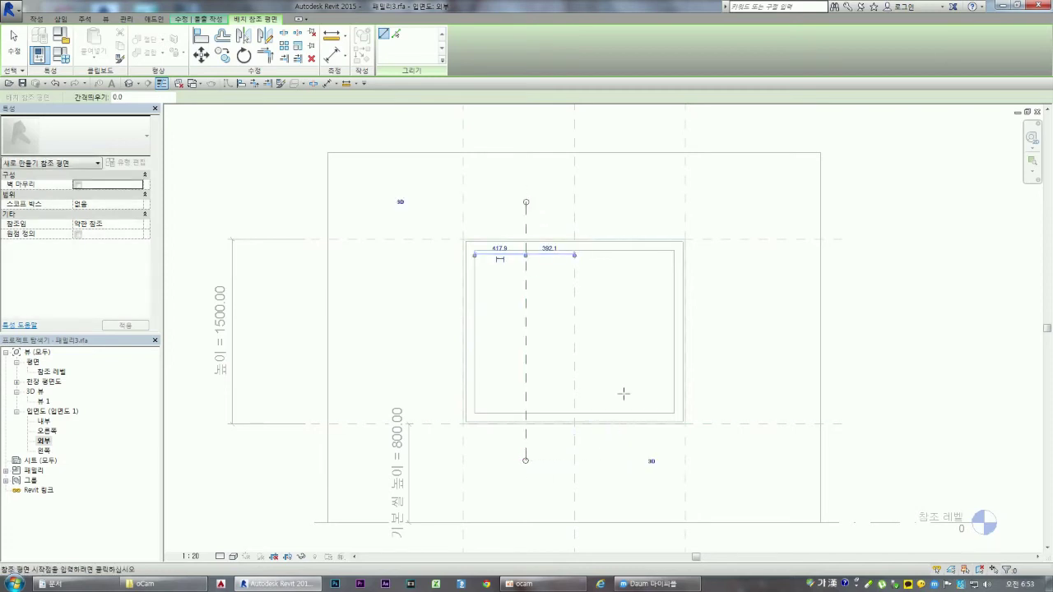
{"action": "left_click", "coordinate": [621, 202]}
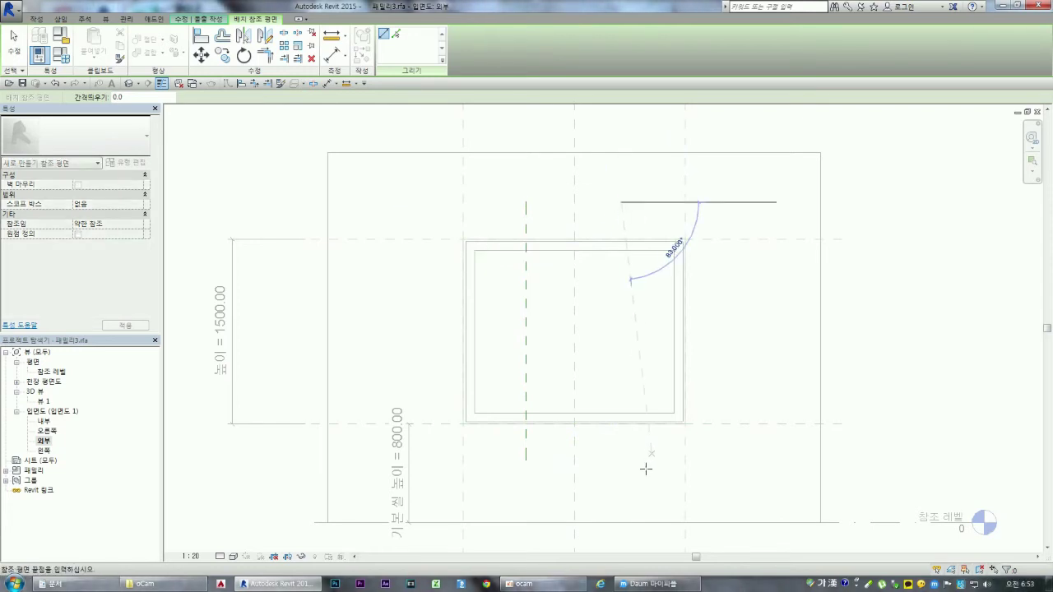
{"action": "left_click", "coordinate": [621, 461]}
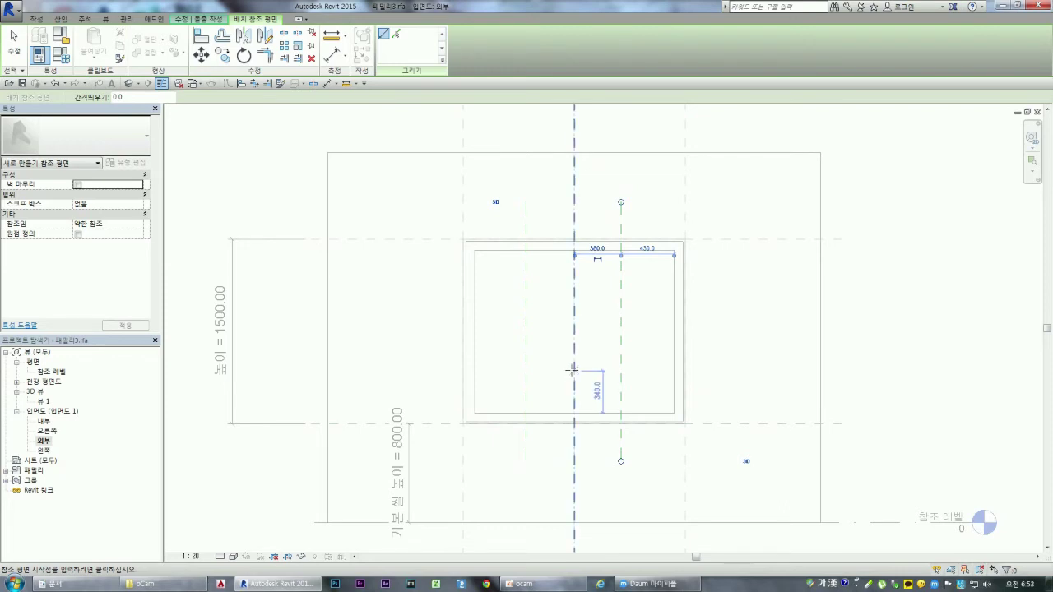
{"action": "left_click", "coordinate": [333, 56]}
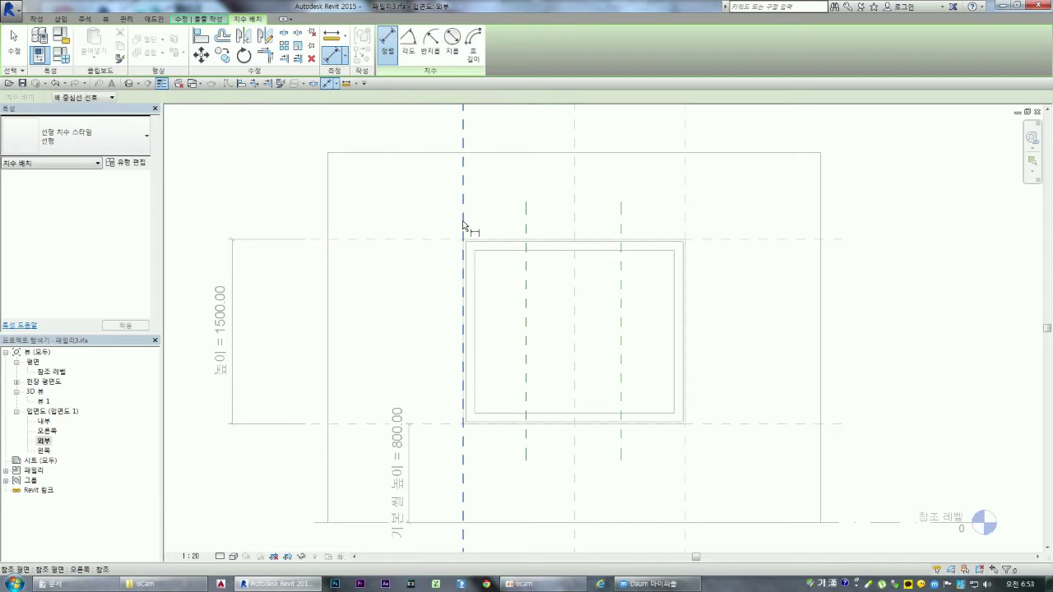
- Dimension the frame plane and both inner reference planes above the window and set the chain to EQ
{"action": "left_click", "coordinate": [525, 222]}
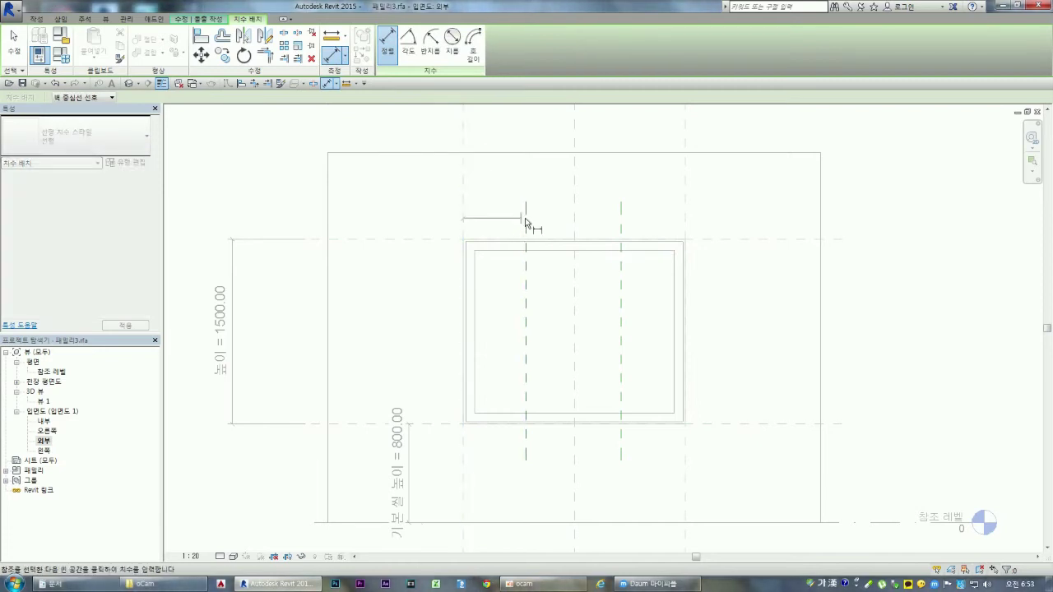
{"action": "left_click", "coordinate": [621, 224]}
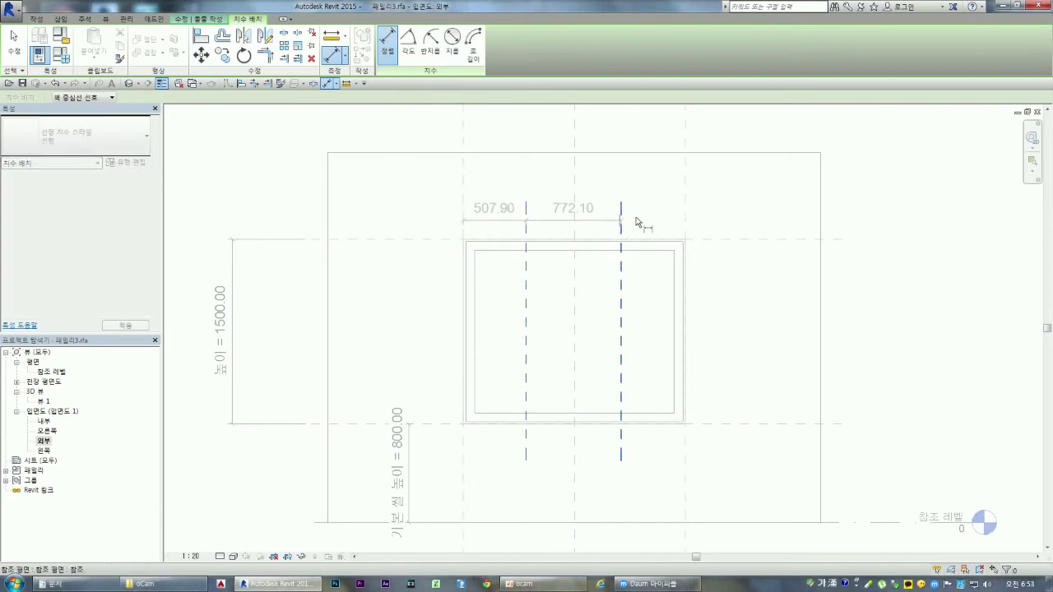
{"action": "left_click", "coordinate": [685, 221]}
{"action": "left_click", "coordinate": [707, 191]}
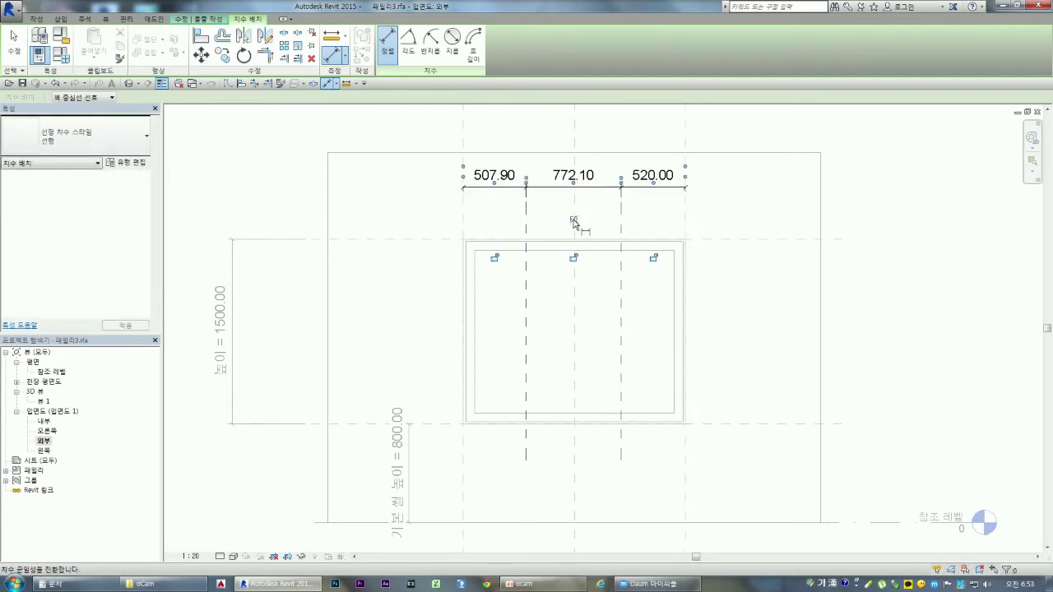
{"action": "left_click", "coordinate": [574, 221]}
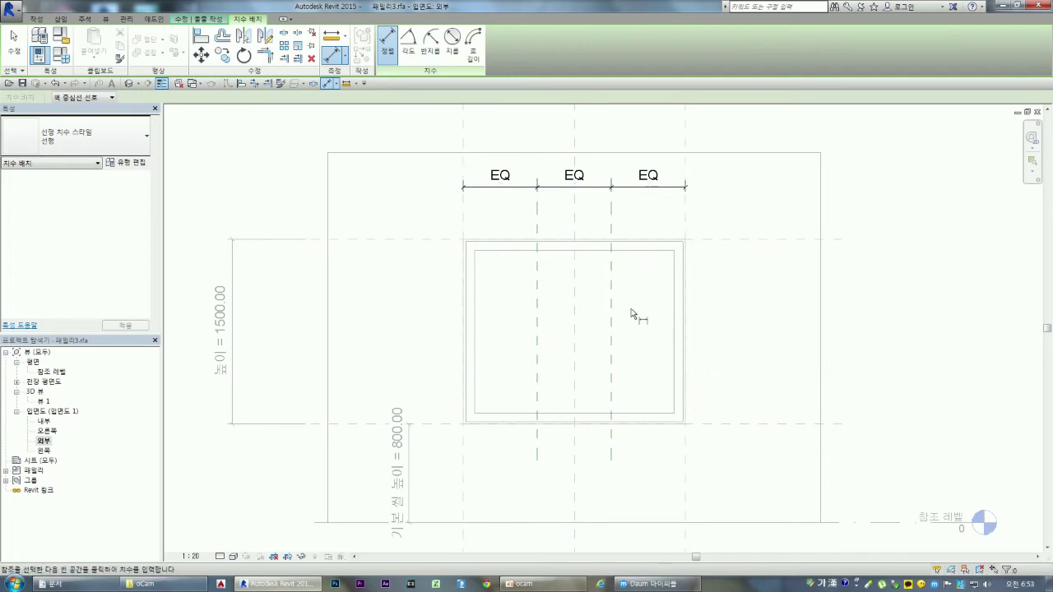
{"action": "key", "text": "Escape"}
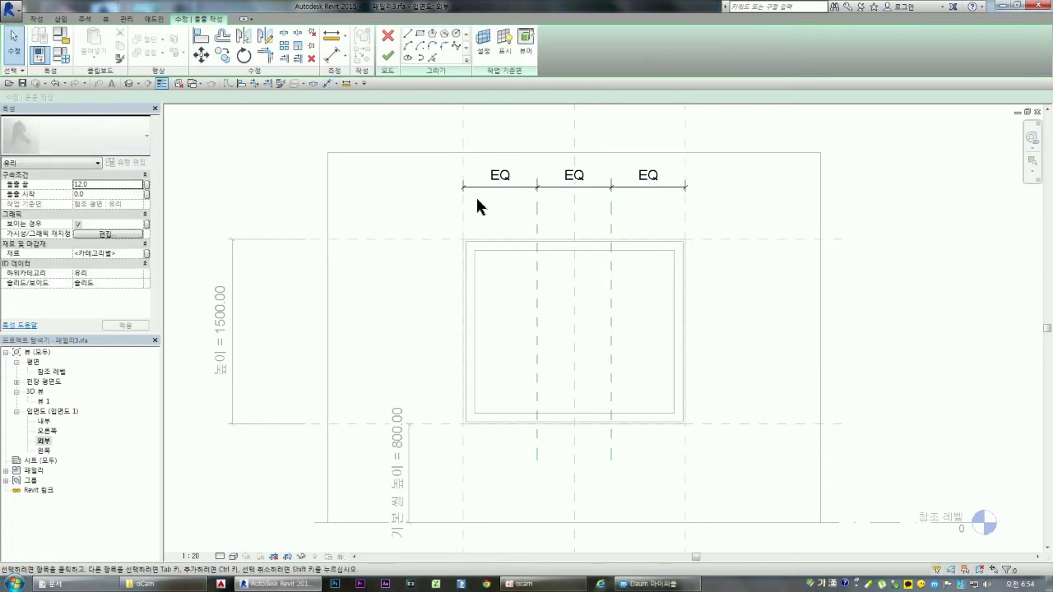
- Set the extrusion's work plane to Reference Plane: 유리
{"action": "left_click", "coordinate": [485, 46]}
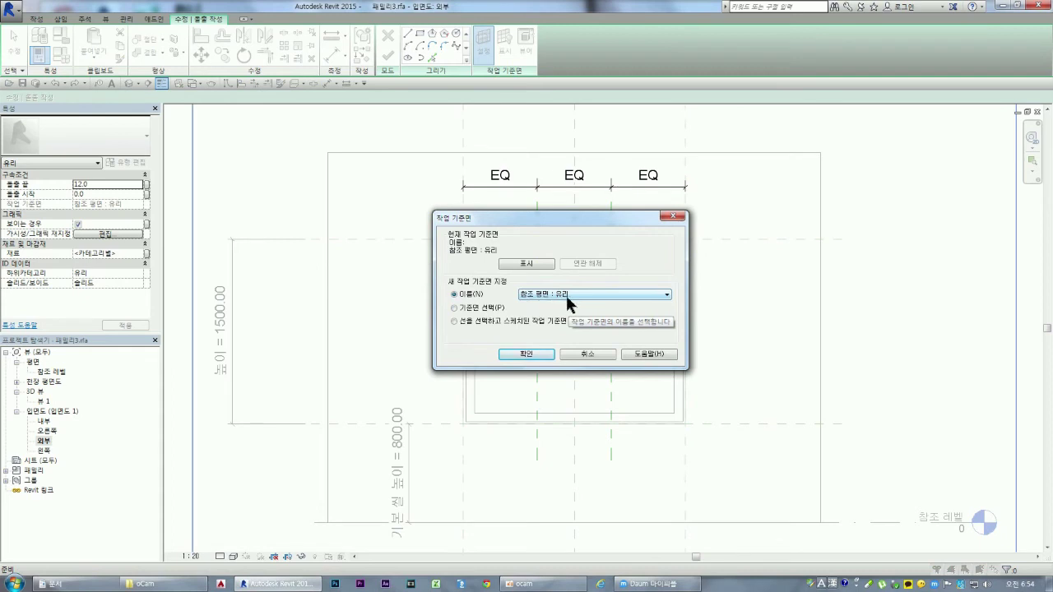
{"action": "left_click", "coordinate": [523, 356]}
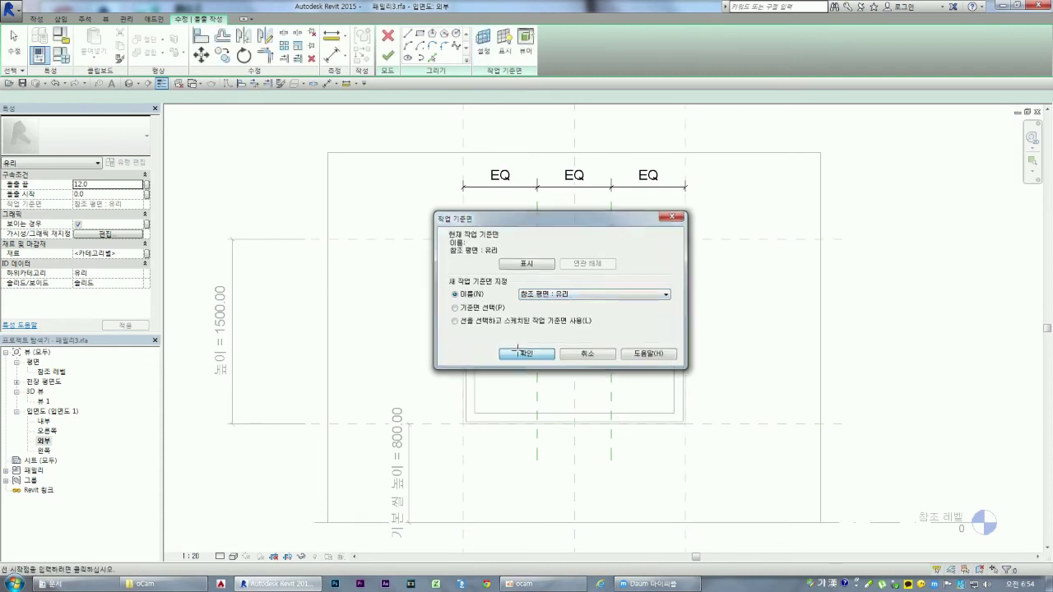
{"action": "left_click", "coordinate": [545, 250]}
{"action": "left_click", "coordinate": [544, 318]}
{"action": "key", "text": "Escape"}
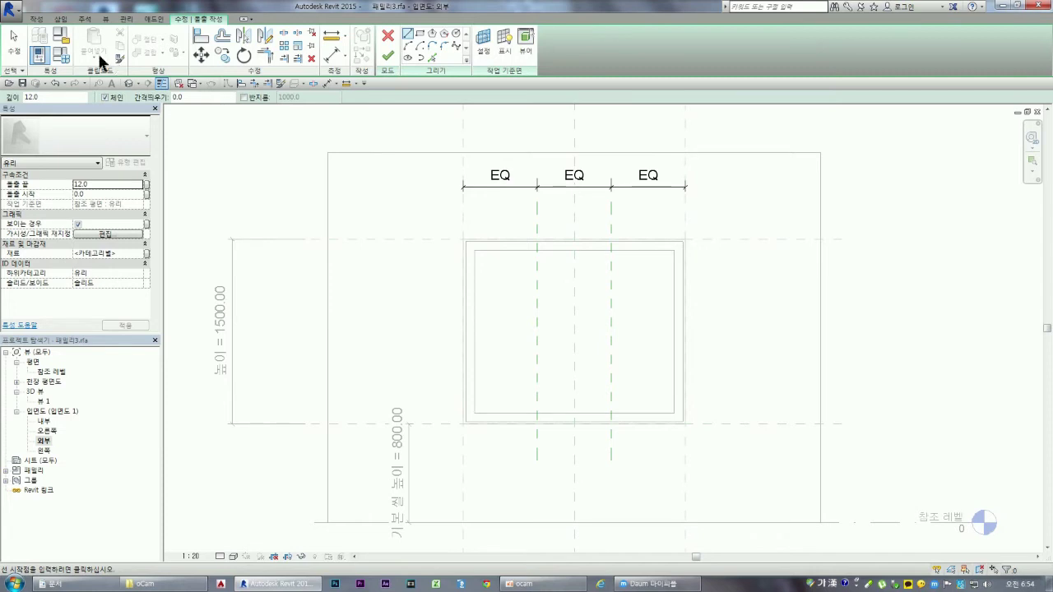
- Set extrusion depth to -14 and sketch two tall mullion rectangles at the inner planes
{"action": "left_click", "coordinate": [420, 34]}
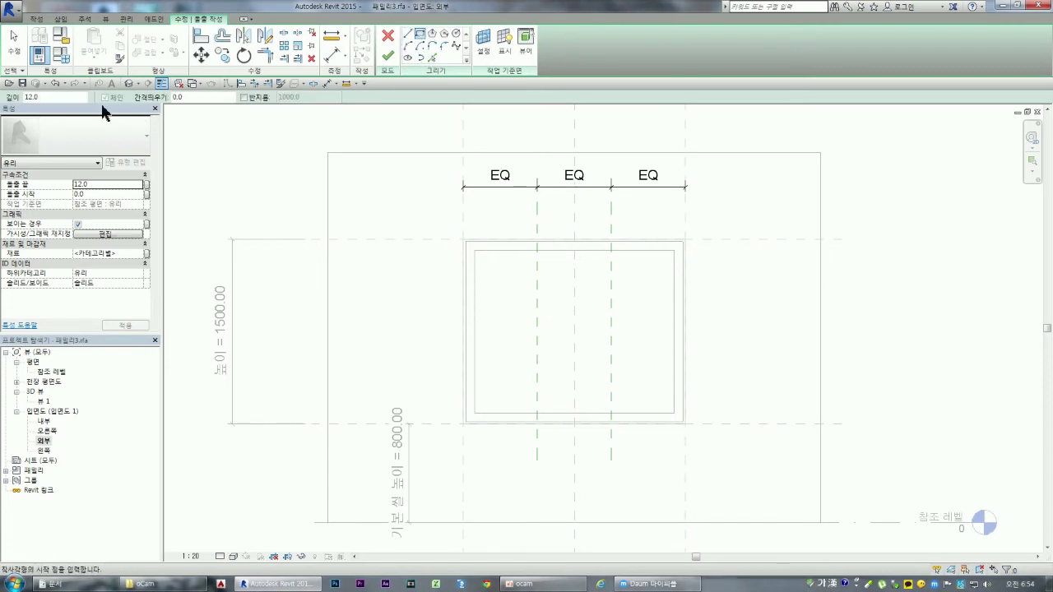
{"action": "left_click_drag", "start_coordinate": [50, 99], "coordinate": [29, 99]}
{"action": "type", "text": "-14"}
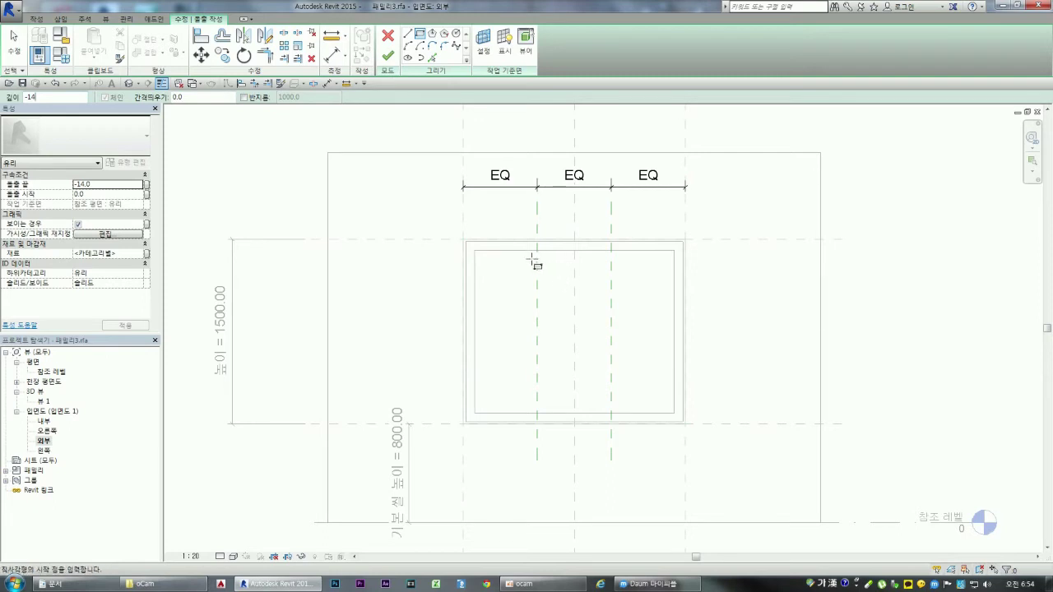
{"action": "left_click", "coordinate": [531, 258]}
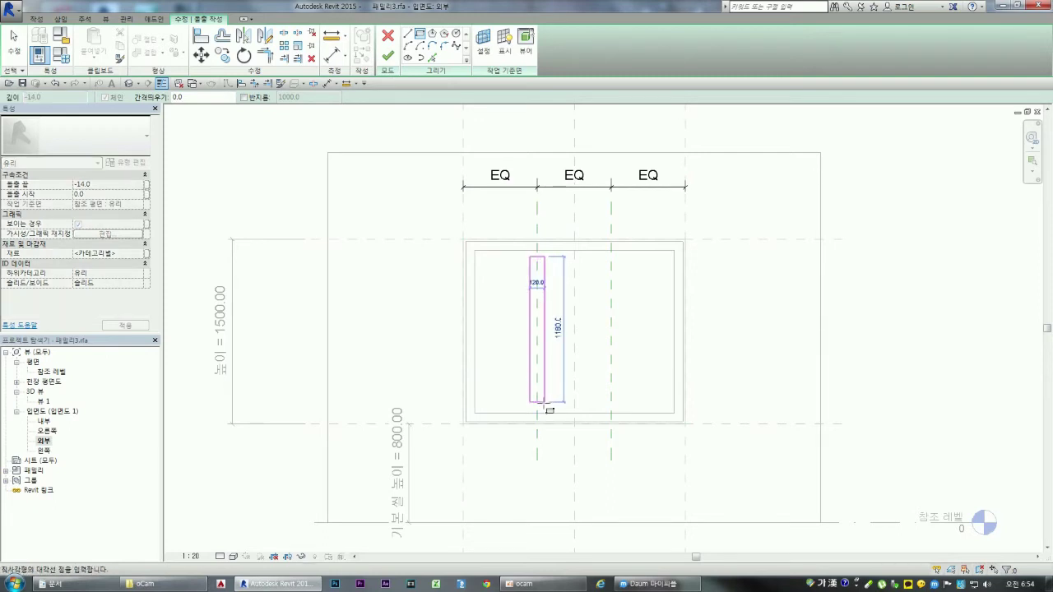
{"action": "left_click", "coordinate": [544, 403]}
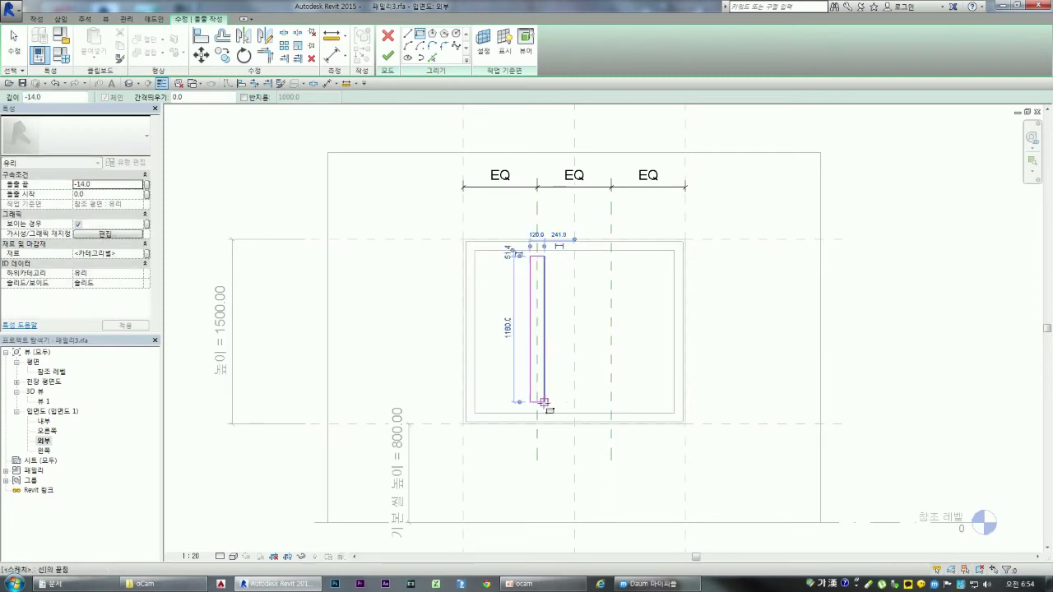
{"action": "left_click", "coordinate": [603, 257]}
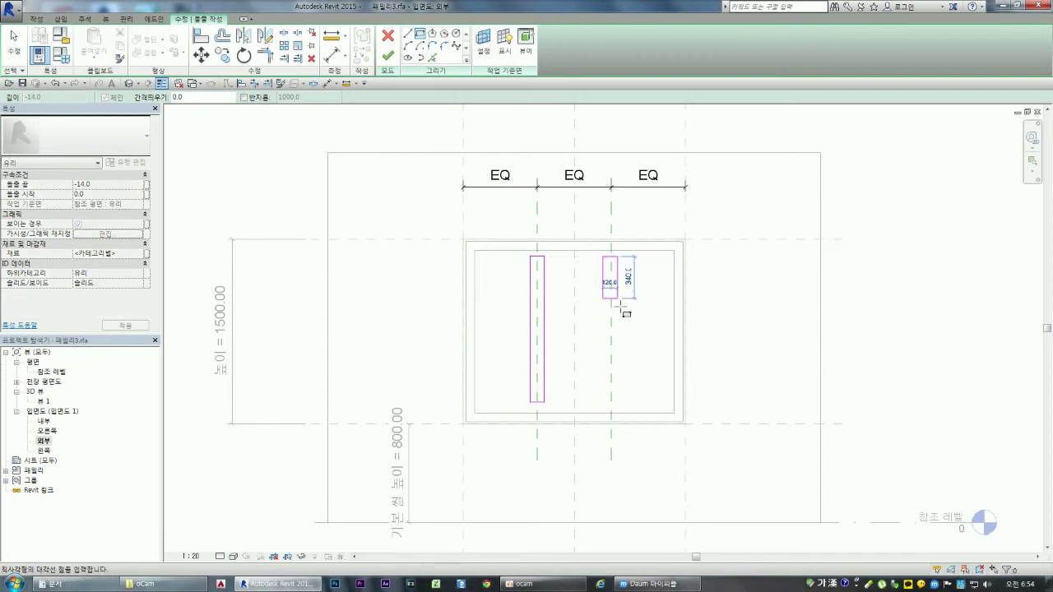
{"action": "left_click", "coordinate": [622, 403]}
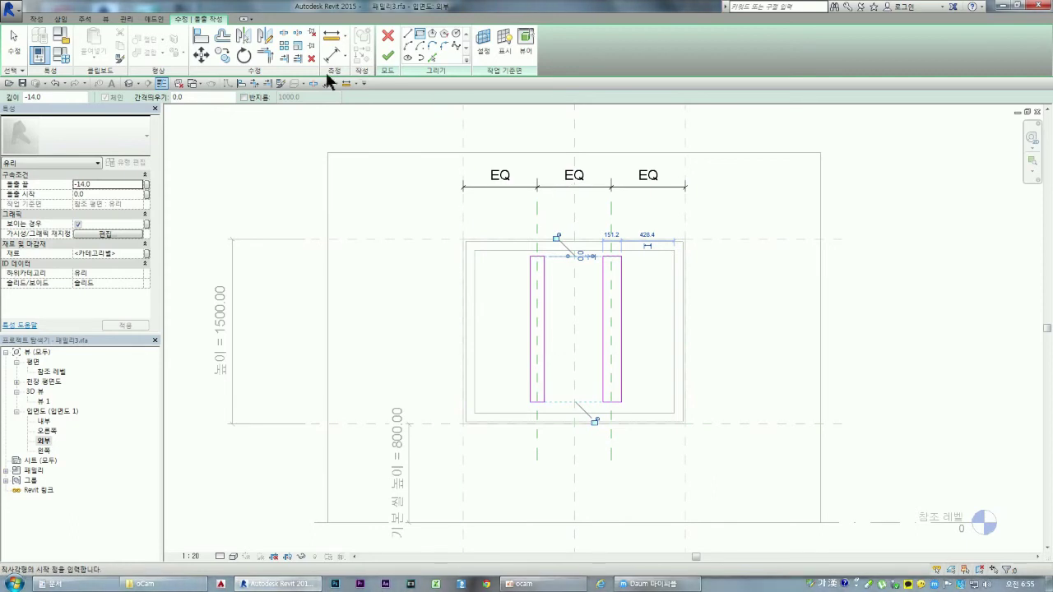
- Align both mullion rectangles' top and bottom edges to the inner frame lines
{"action": "left_click", "coordinate": [201, 37]}
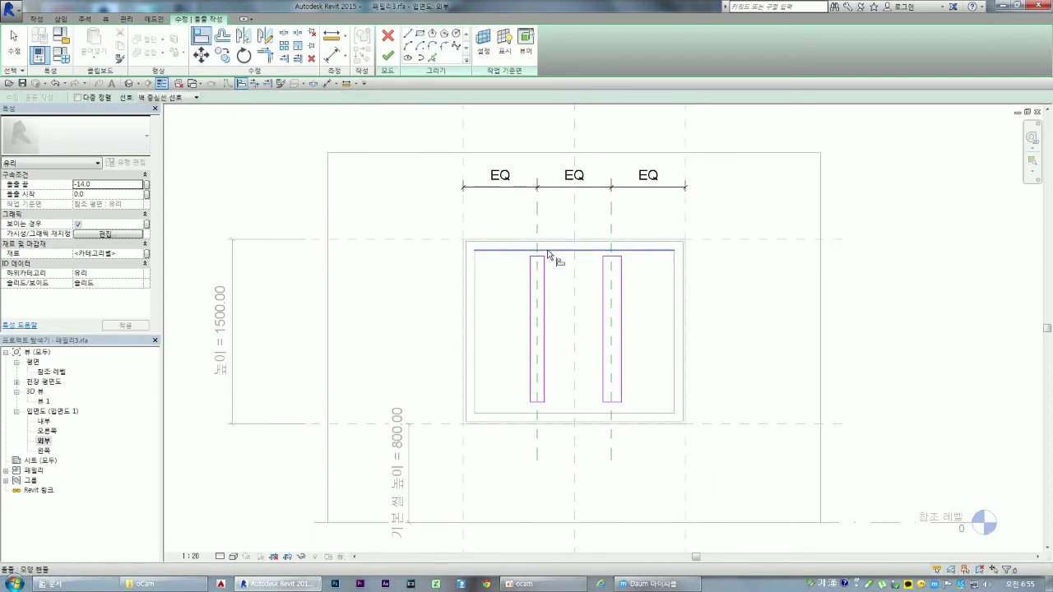
{"action": "left_click", "coordinate": [545, 251]}
{"action": "left_click", "coordinate": [541, 258]}
{"action": "left_click", "coordinate": [588, 250]}
{"action": "left_click", "coordinate": [613, 257]}
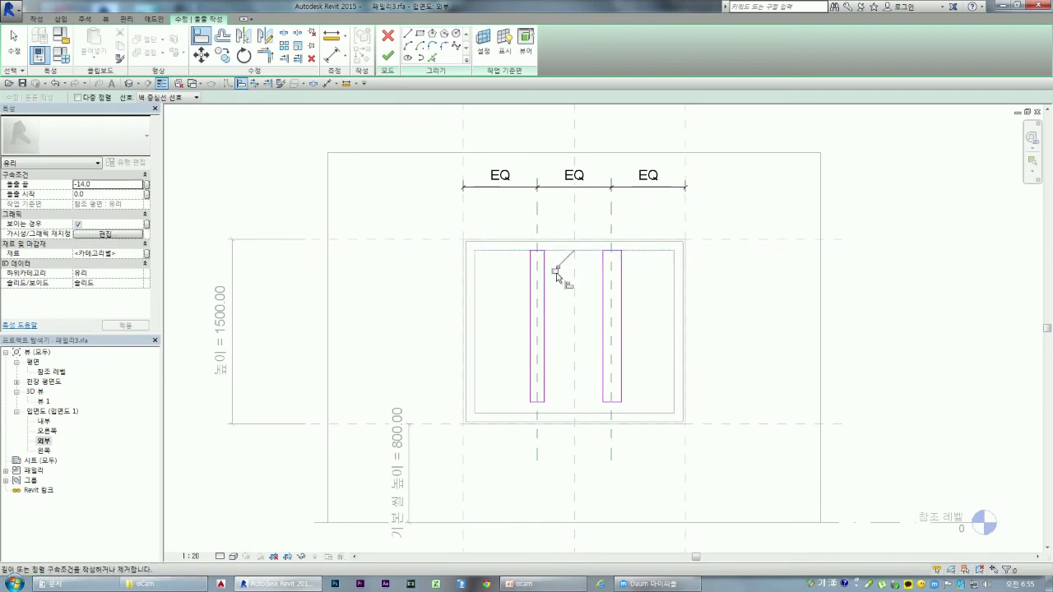
{"action": "left_click", "coordinate": [544, 414]}
{"action": "left_click", "coordinate": [537, 402]}
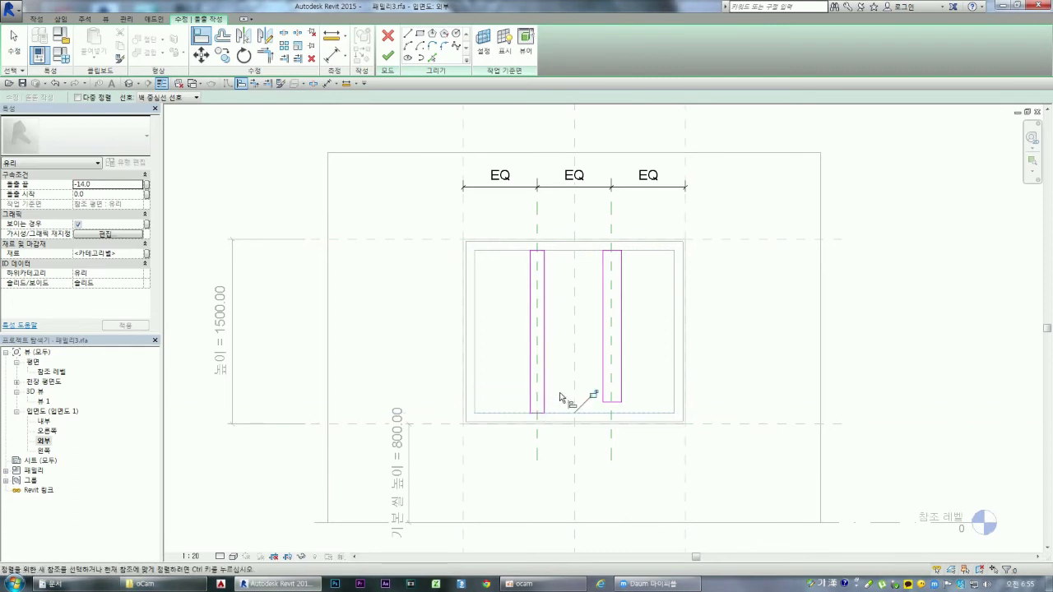
{"action": "left_click", "coordinate": [616, 402]}
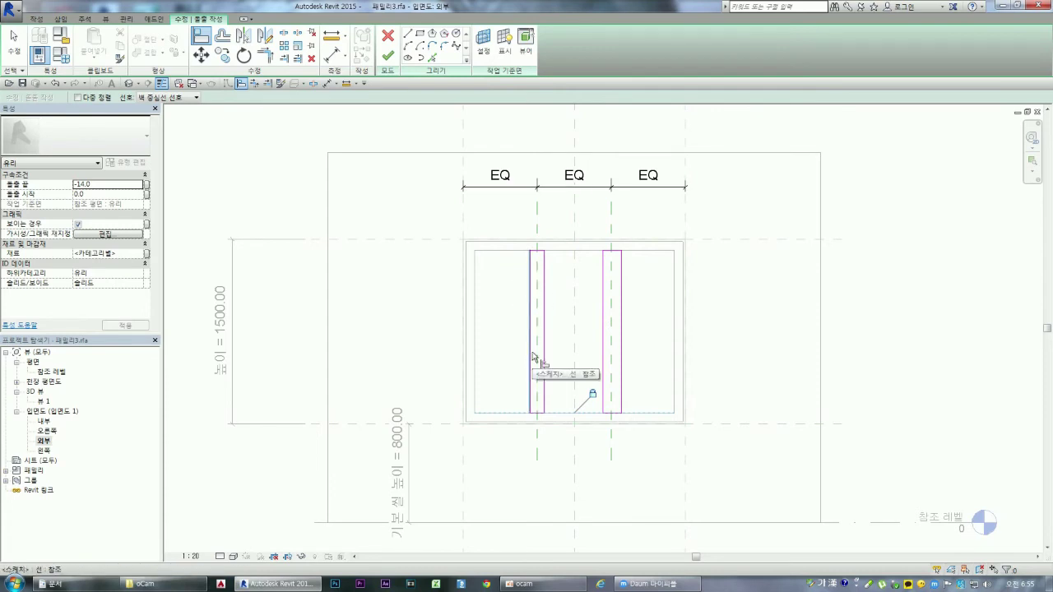
- Try aligning the left mullion's edge to the reference planes, cancelling the constraint errors
{"action": "left_click", "coordinate": [533, 404]}
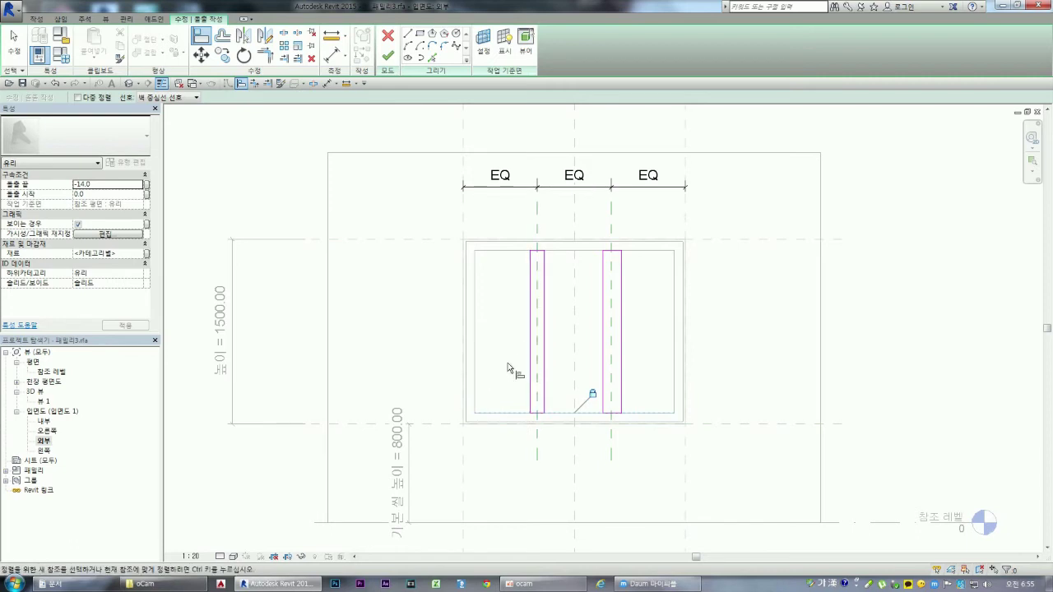
{"action": "left_click", "coordinate": [530, 287]}
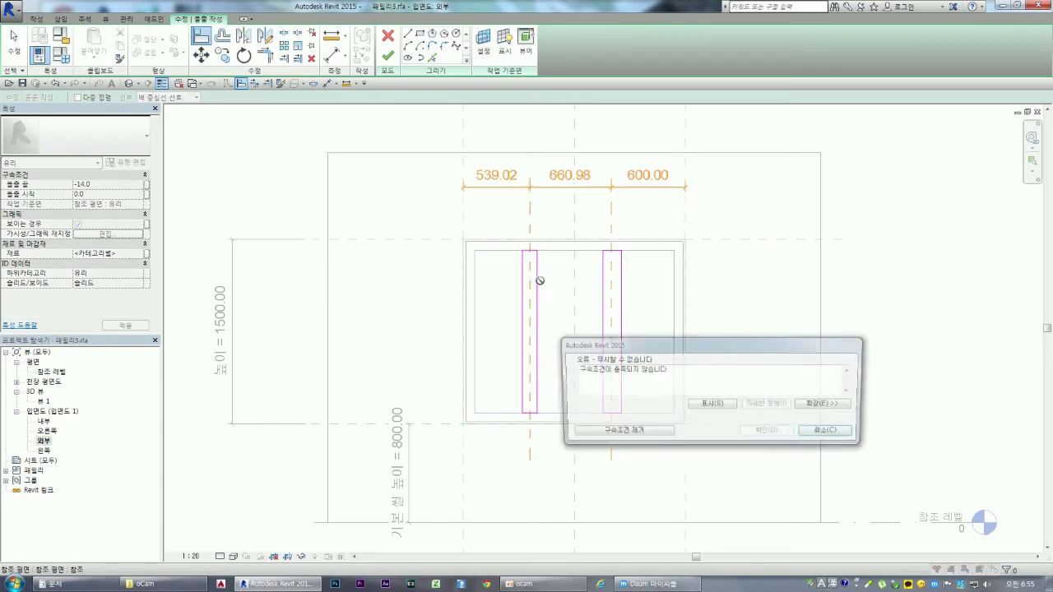
{"action": "left_click", "coordinate": [817, 433]}
{"action": "scroll", "coordinate": [530, 242], "scroll_direction": "up", "scroll_amount": 5}
{"action": "key", "text": "a"}
{"action": "key", "text": "l"}
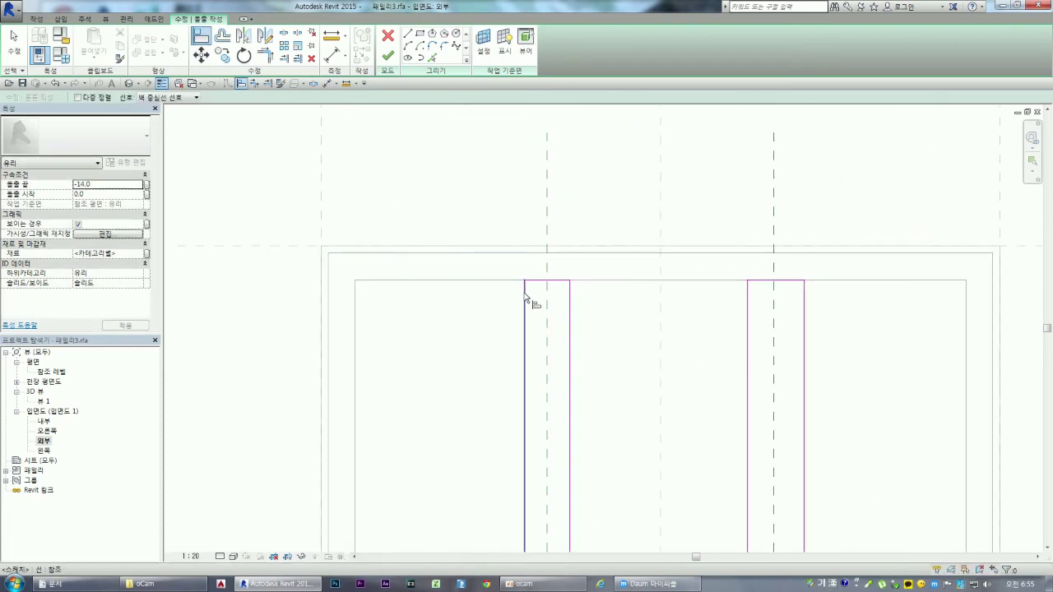
{"action": "left_click", "coordinate": [548, 303]}
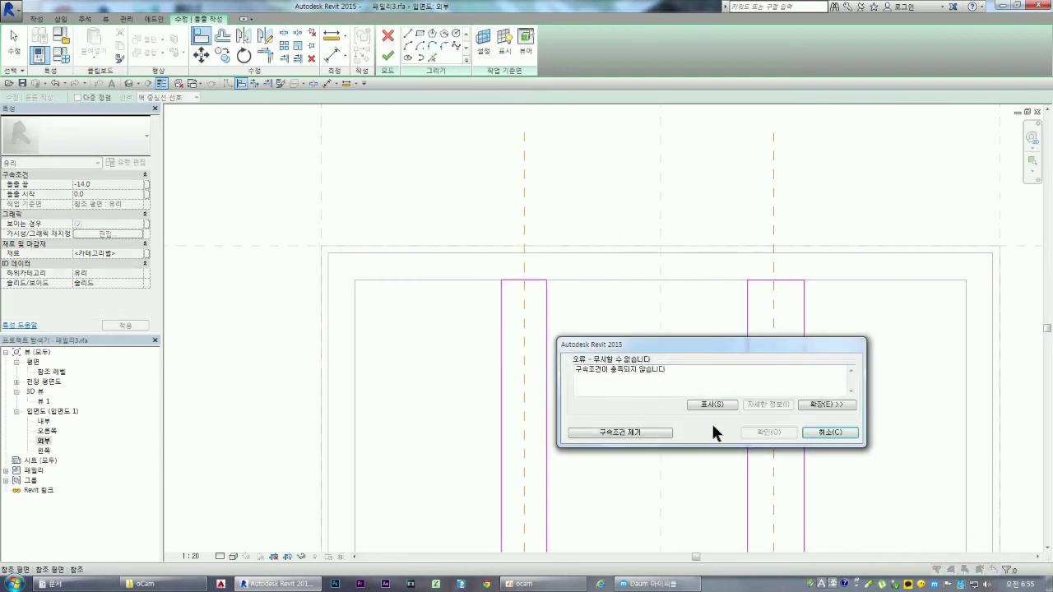
{"action": "left_click", "coordinate": [815, 431]}
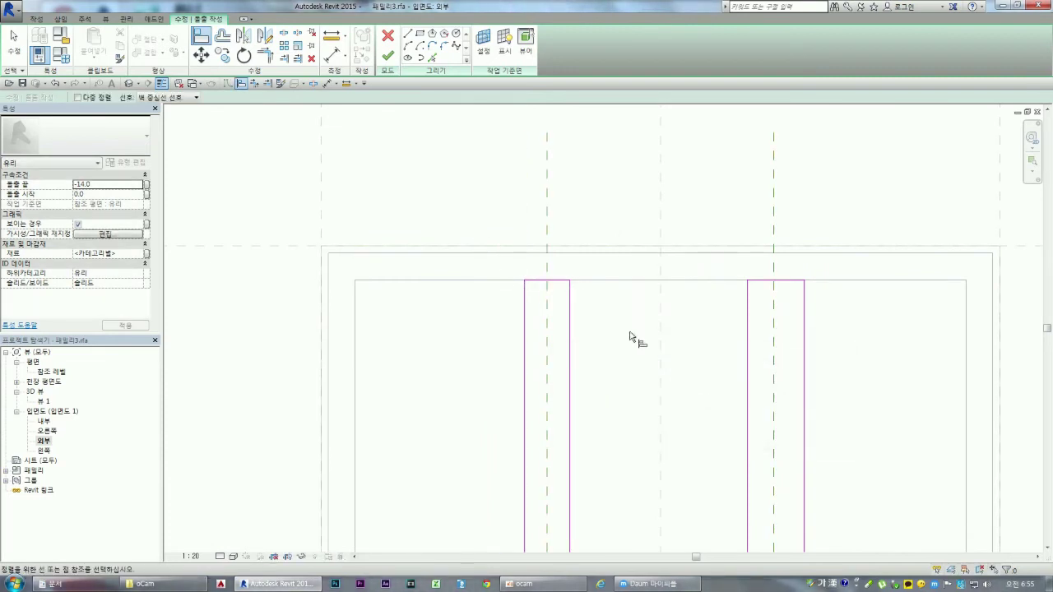
- Add EQ dimensions centring each mullion rectangle on its reference plane
{"action": "left_click", "coordinate": [333, 55]}
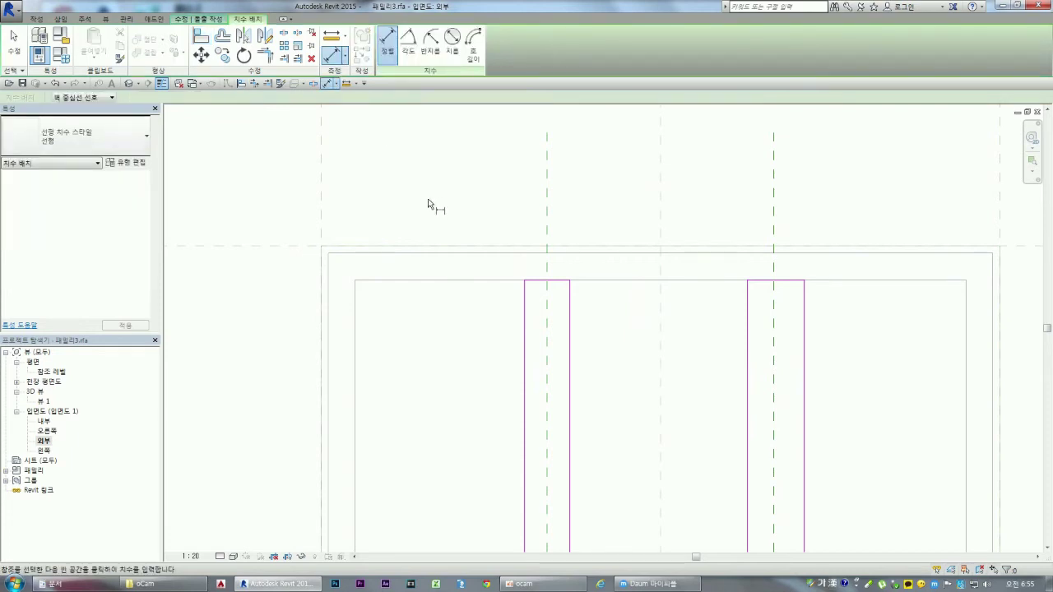
{"action": "left_click", "coordinate": [526, 335]}
{"action": "left_click", "coordinate": [546, 336]}
{"action": "left_click", "coordinate": [570, 337]}
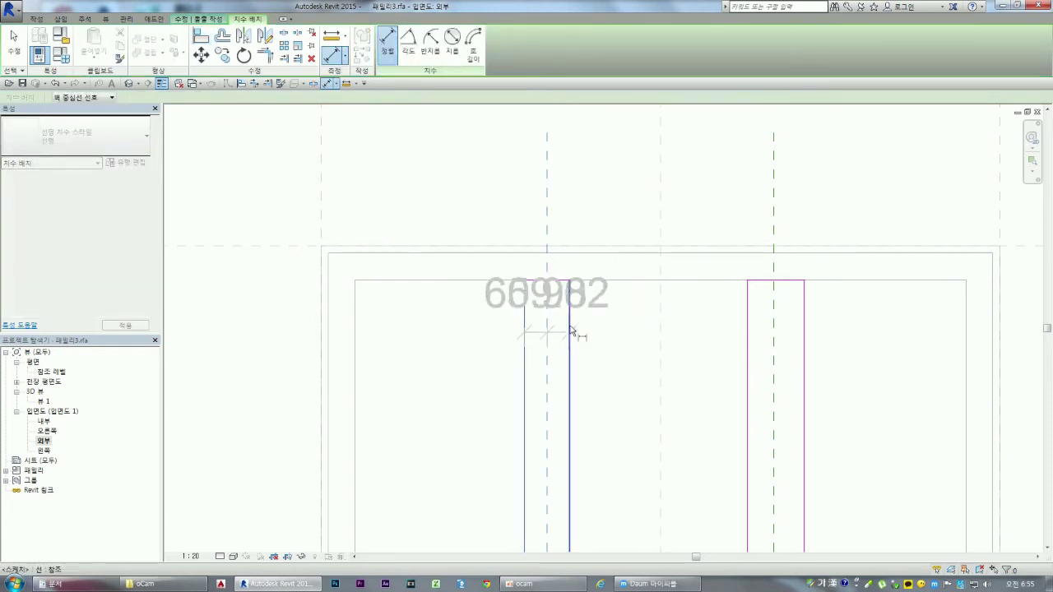
{"action": "left_click", "coordinate": [598, 376]}
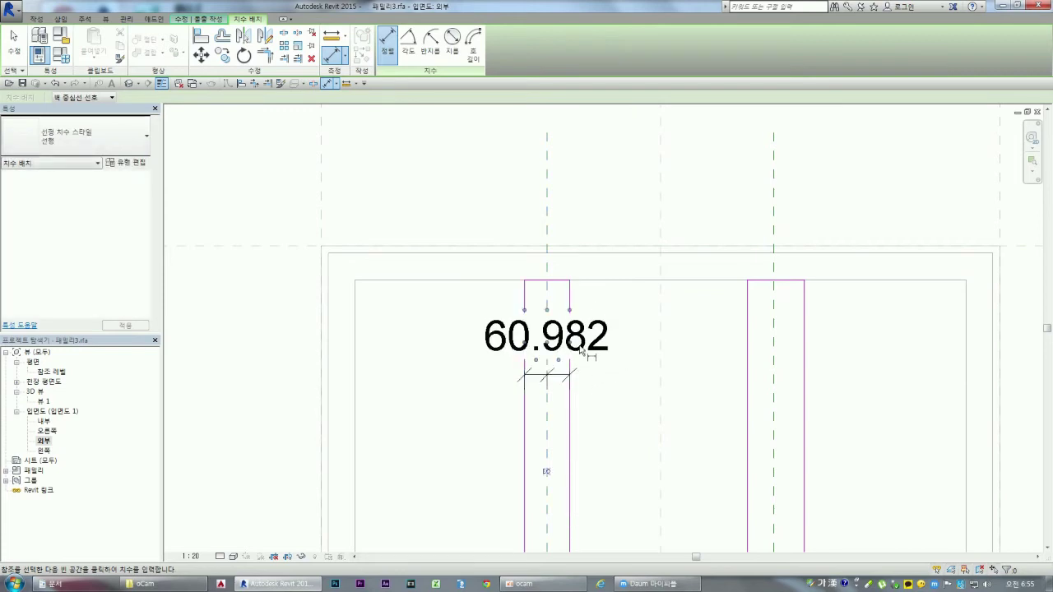
{"action": "left_click", "coordinate": [547, 470]}
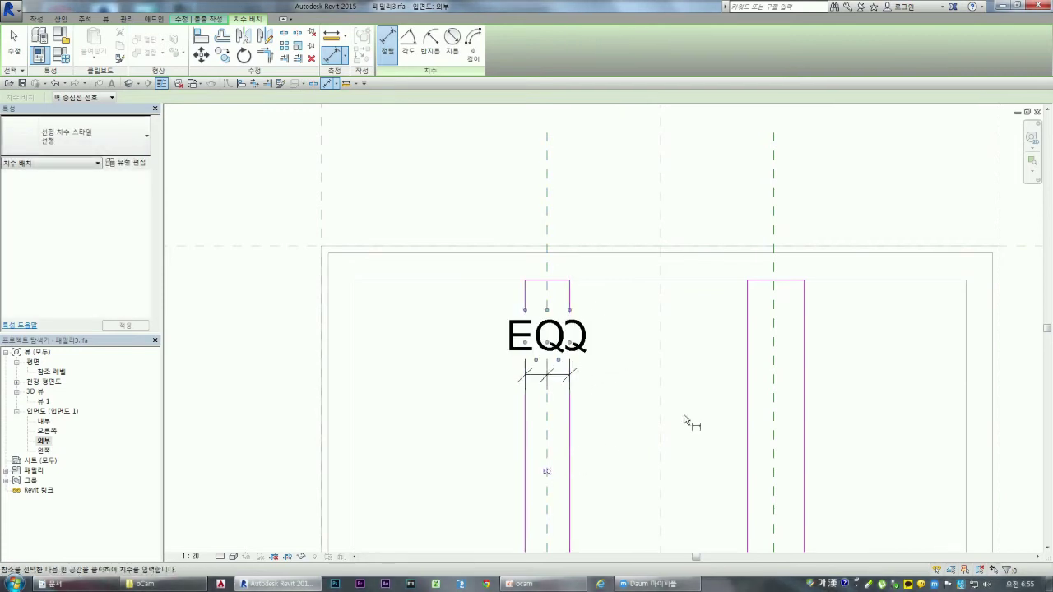
{"action": "left_click", "coordinate": [748, 400]}
{"action": "left_click", "coordinate": [773, 385]}
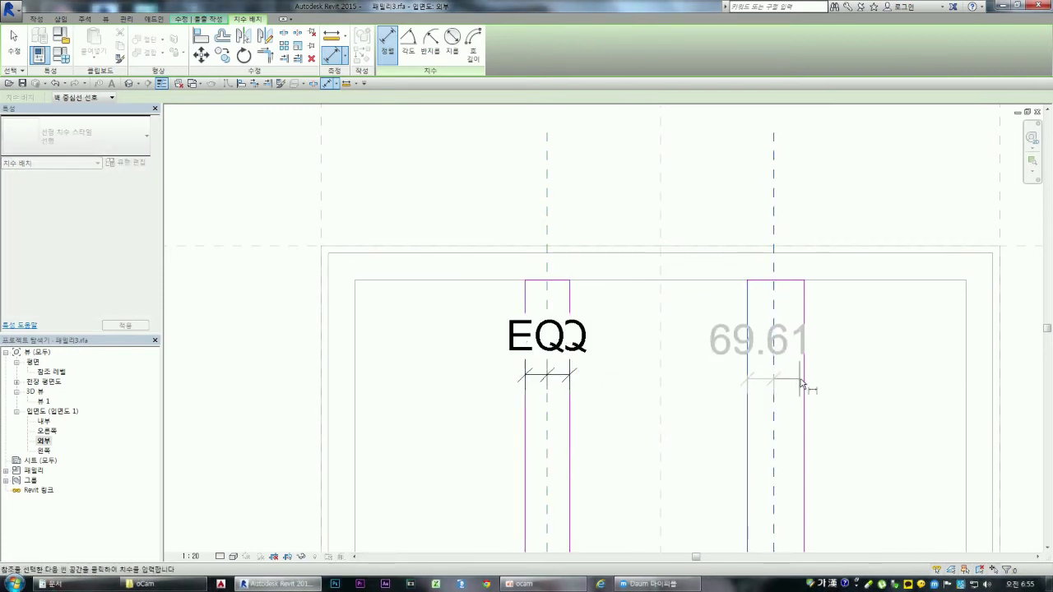
{"action": "left_click", "coordinate": [803, 382]}
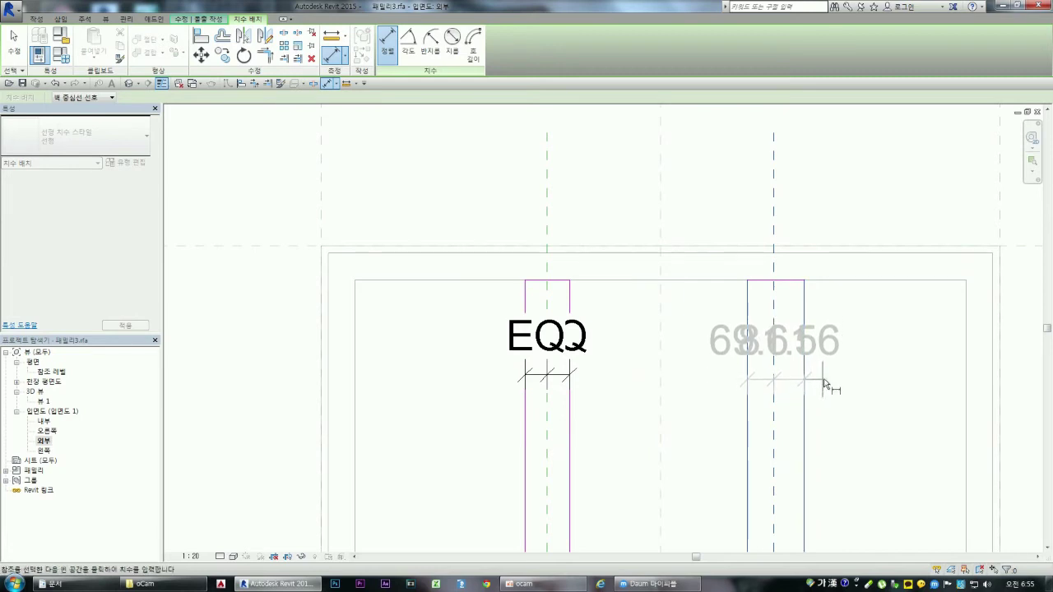
{"action": "left_click", "coordinate": [825, 381]}
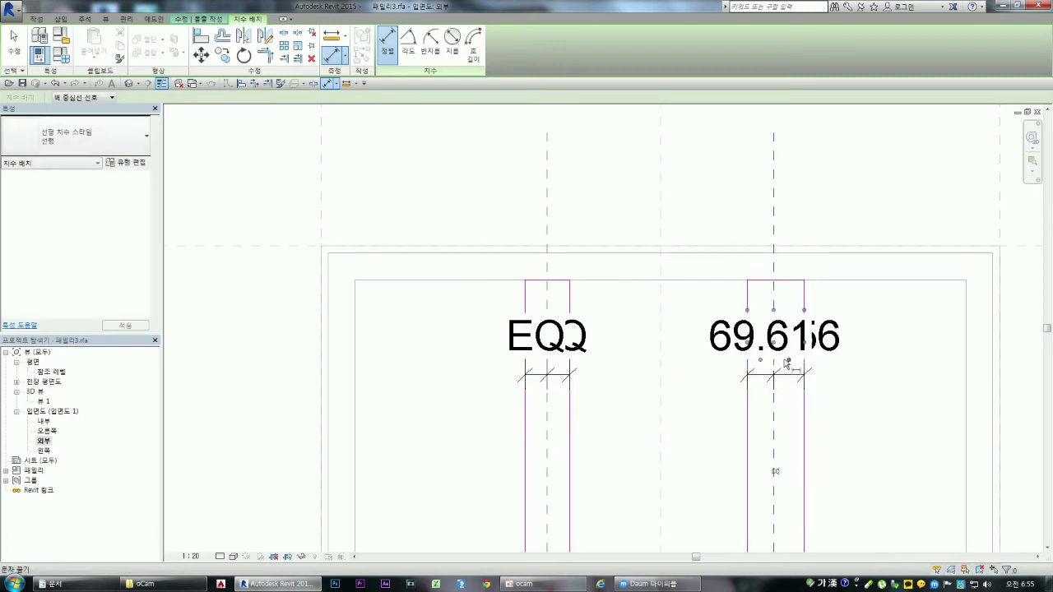
{"action": "left_click", "coordinate": [774, 473]}
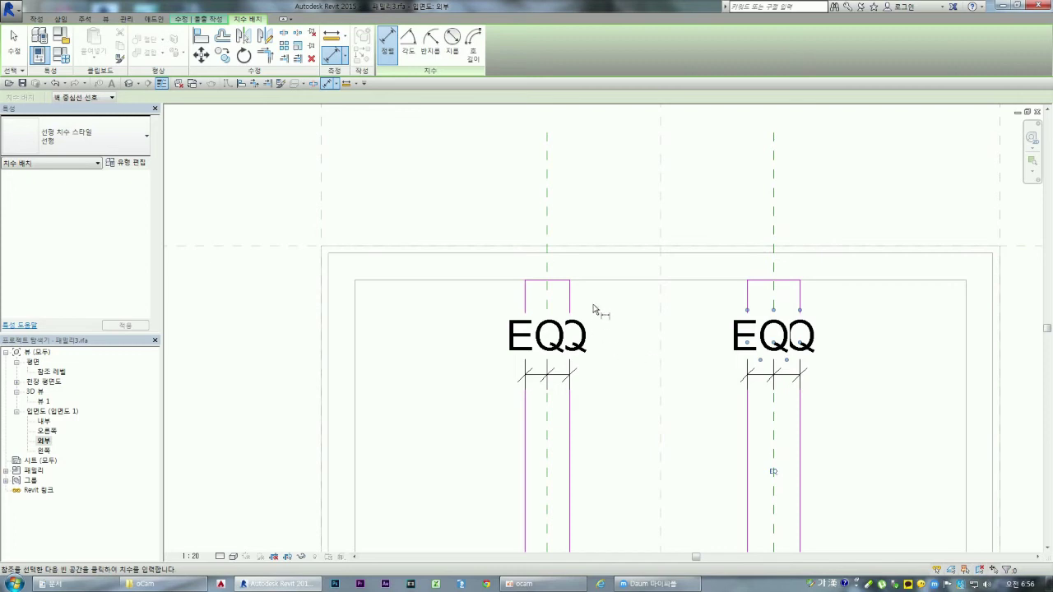
- Dimension the mullion widths above them: 118.04 on the left, 139.23 on the right
{"action": "left_click", "coordinate": [527, 305]}
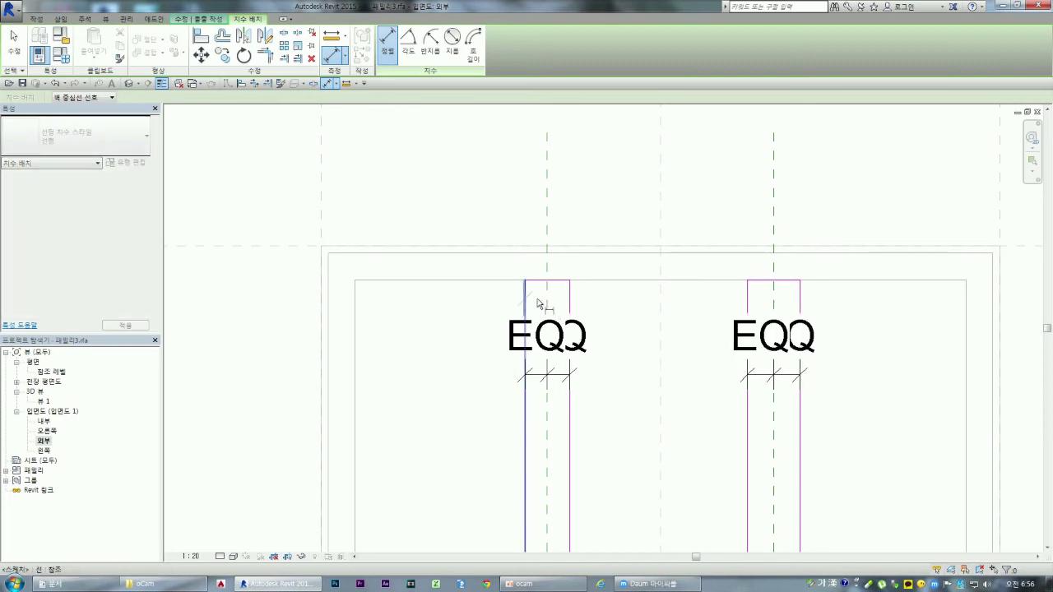
{"action": "left_click", "coordinate": [570, 305]}
{"action": "left_click", "coordinate": [594, 227]}
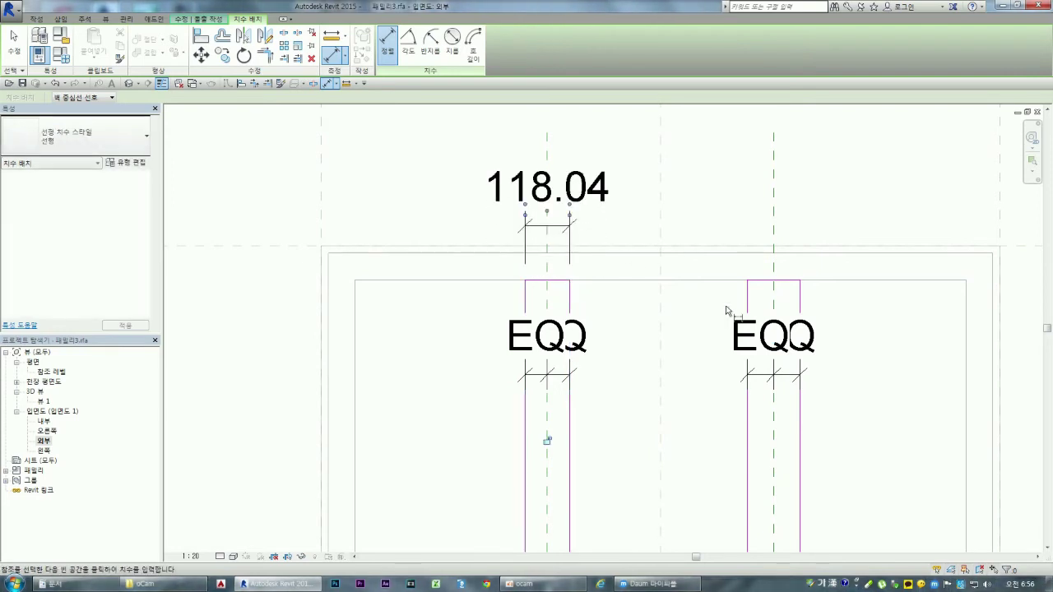
{"action": "left_click", "coordinate": [748, 306]}
{"action": "left_click", "coordinate": [800, 302]}
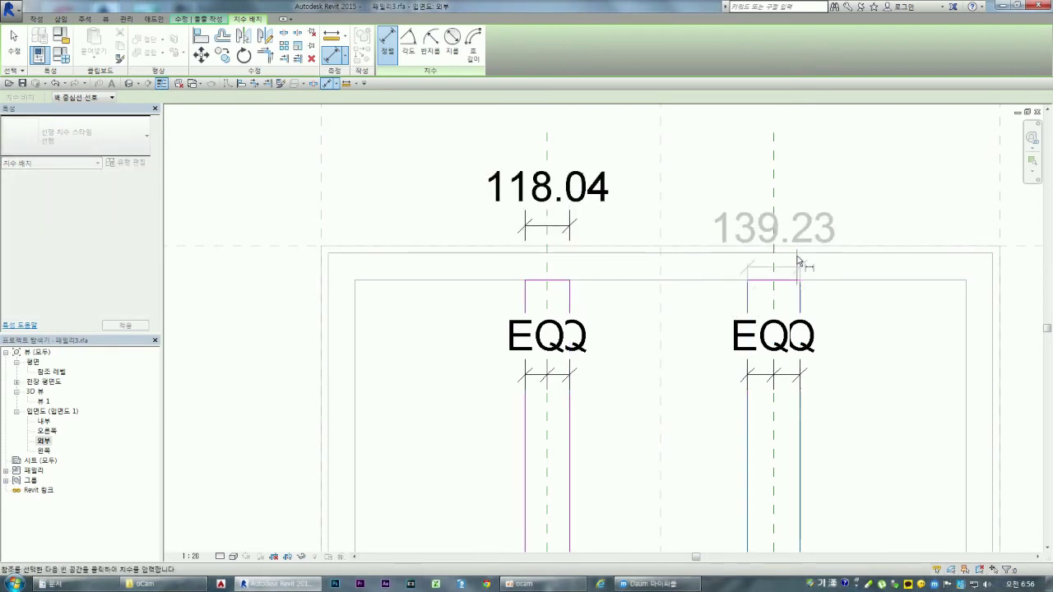
{"action": "left_click", "coordinate": [806, 229]}
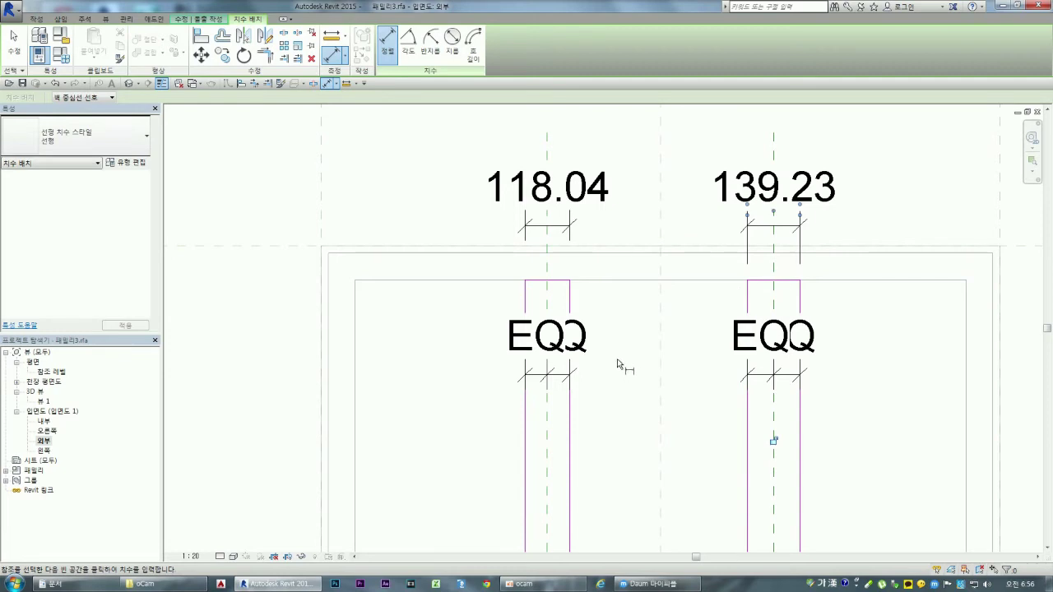
{"action": "key", "text": "Escape"}
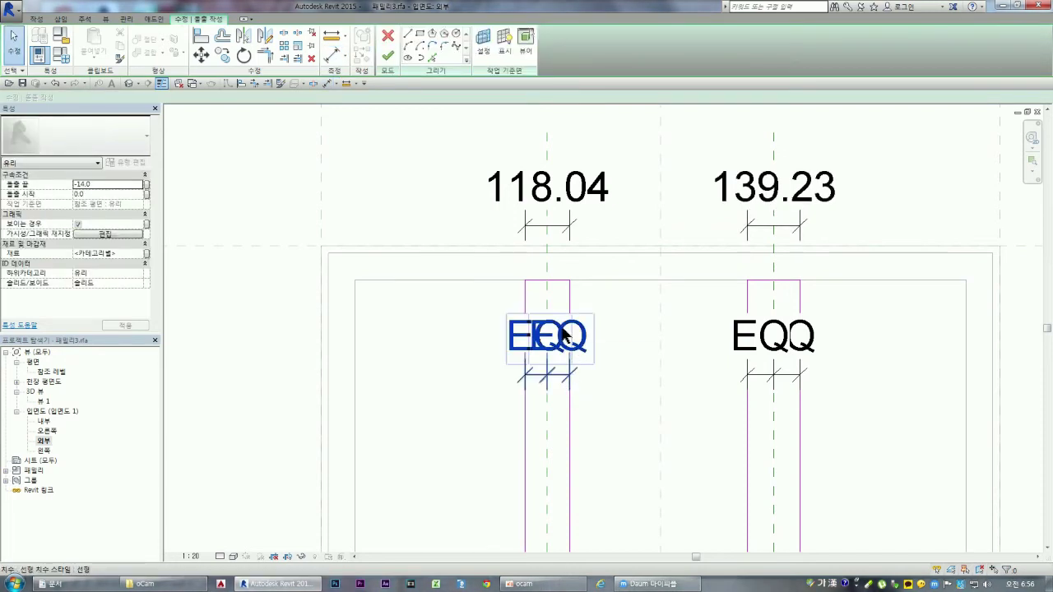
{"action": "left_click", "coordinate": [790, 227]}
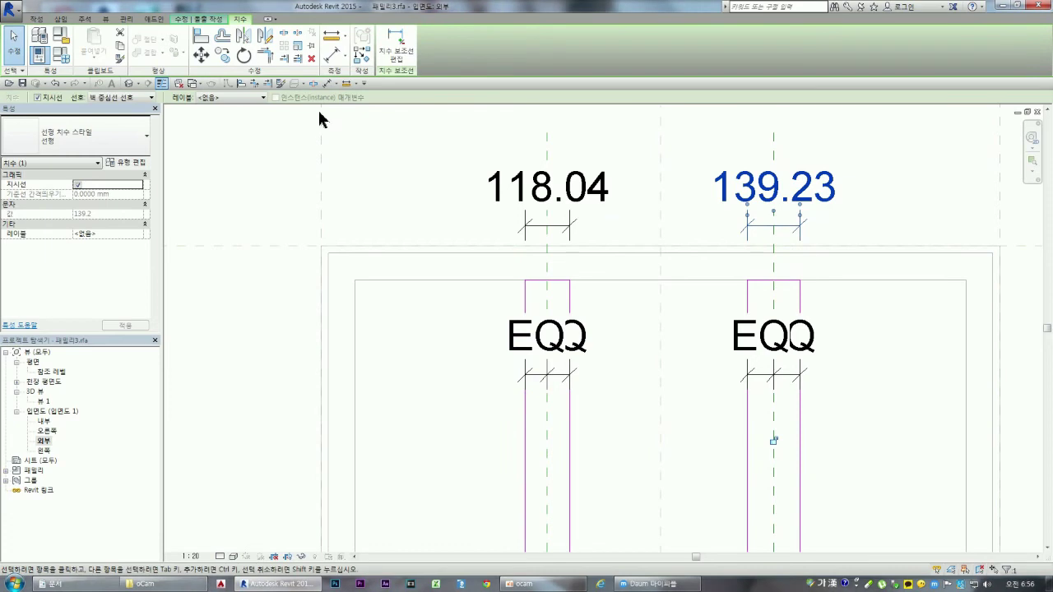
- Label the 139.23 dimension with a new parameter named 멀리언 폭
{"action": "left_click", "coordinate": [257, 97]}
{"action": "left_click", "coordinate": [239, 120]}
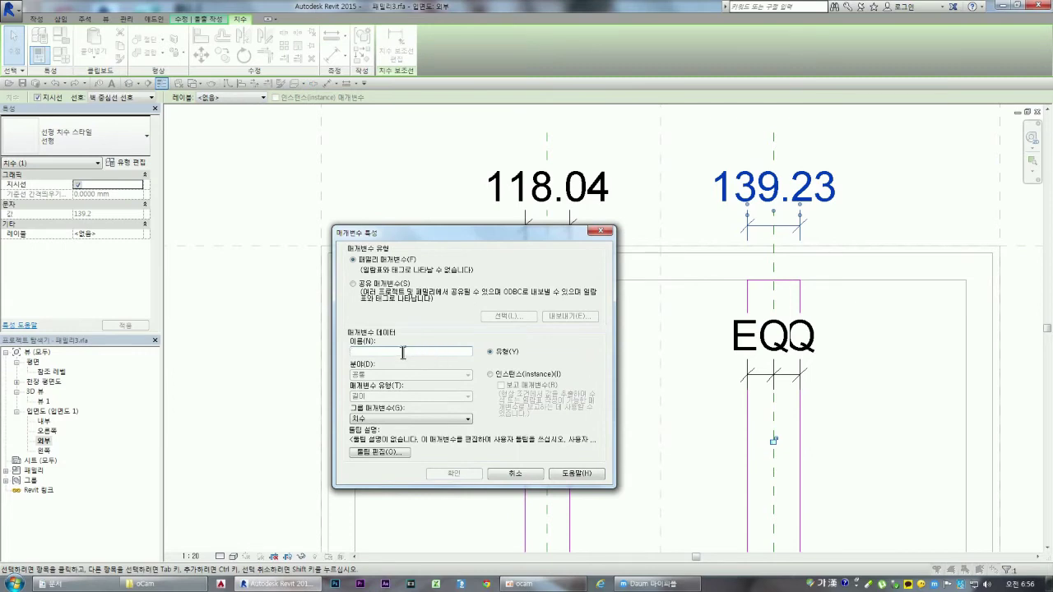
{"action": "type", "text": "ㅂ"}
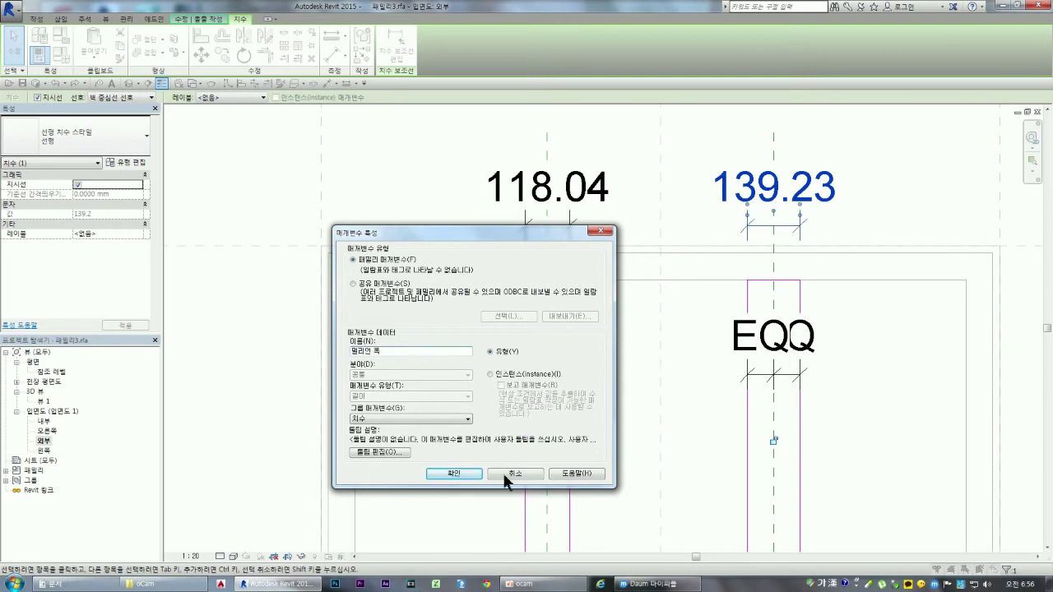
{"action": "left_click", "coordinate": [468, 474]}
{"action": "left_click", "coordinate": [540, 371]}
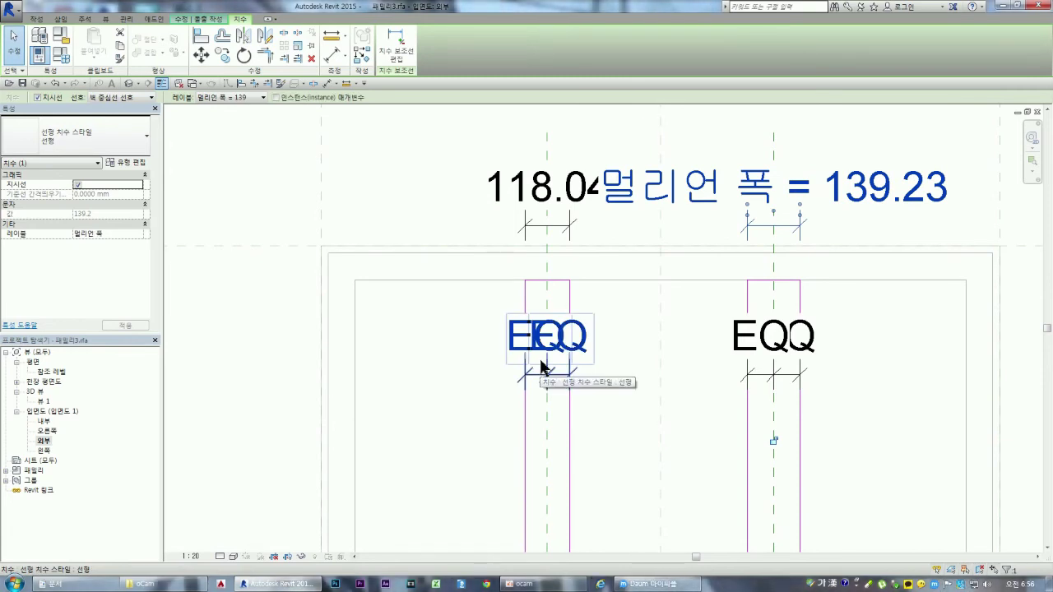
- Label the 118.04 dimension with 멀리언 폭 too, then fit the sketch in view
{"action": "left_click", "coordinate": [477, 204]}
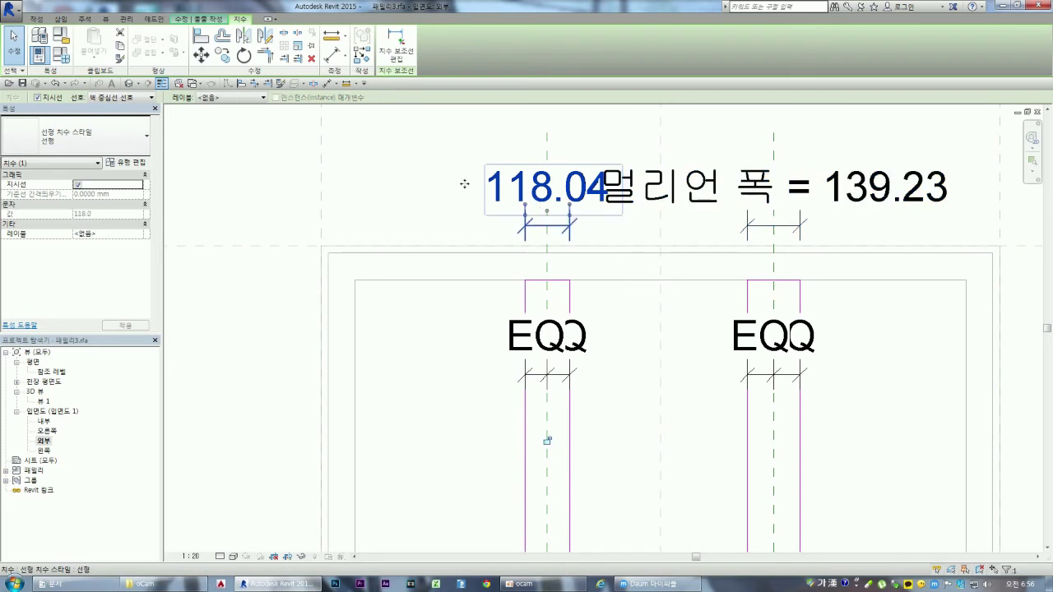
{"action": "left_click", "coordinate": [264, 96]}
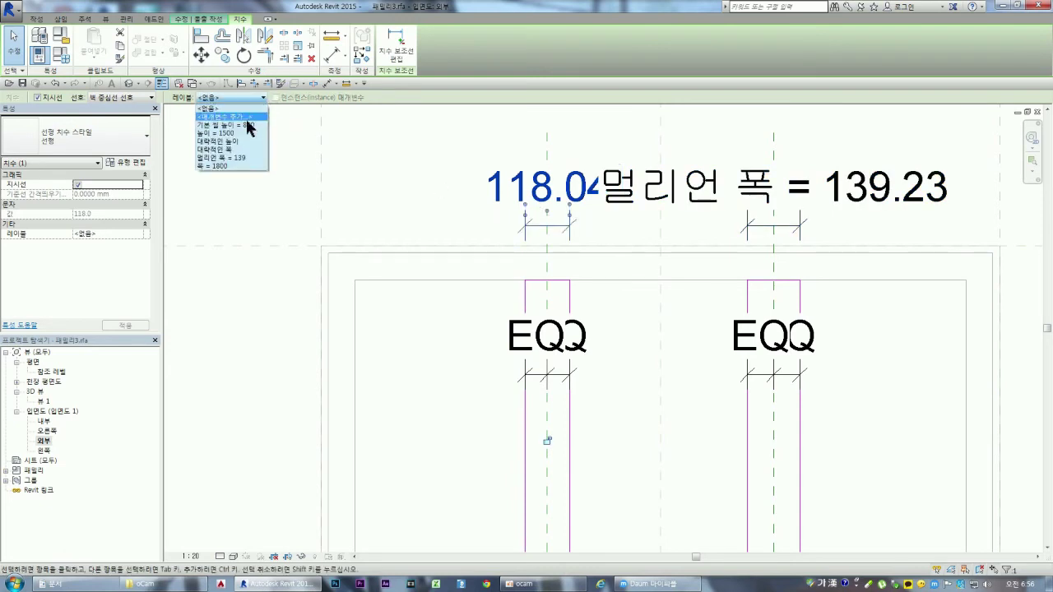
{"action": "left_click", "coordinate": [241, 162]}
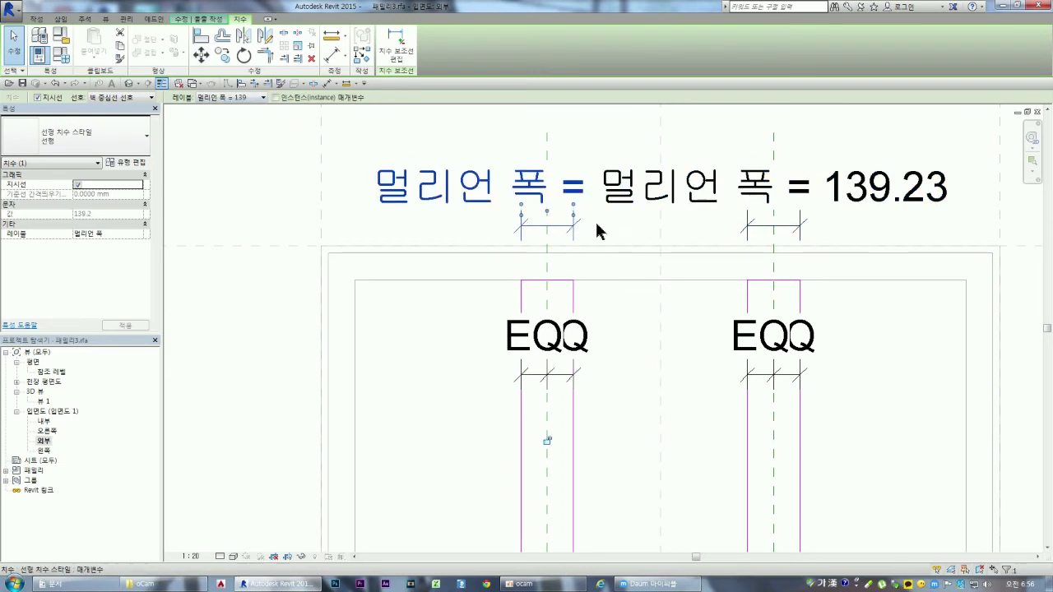
{"action": "scroll", "coordinate": [510, 270], "scroll_direction": "down", "scroll_amount": 1}
{"action": "double_click", "coordinate": [600, 313]}
{"action": "scroll", "coordinate": [576, 263], "scroll_direction": "down", "scroll_amount": 1}
{"action": "scroll", "coordinate": [524, 215], "scroll_direction": "up", "scroll_amount": 1}
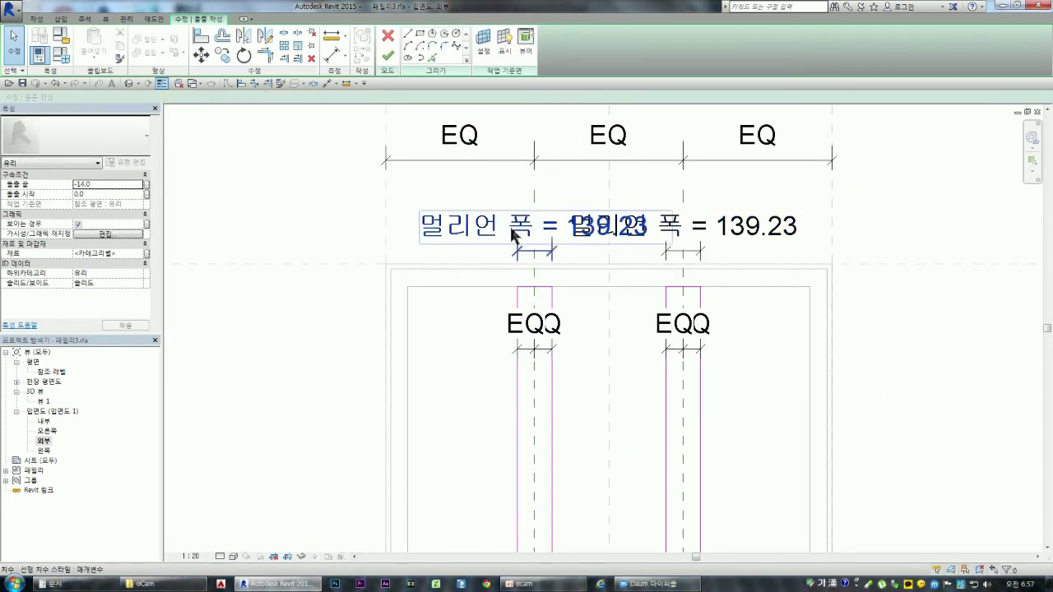
- Set the view scale to 1:10 and change 멀리언 폭 to 40 in Family Types
{"action": "left_click", "coordinate": [195, 556]}
{"action": "left_click", "coordinate": [205, 436]}
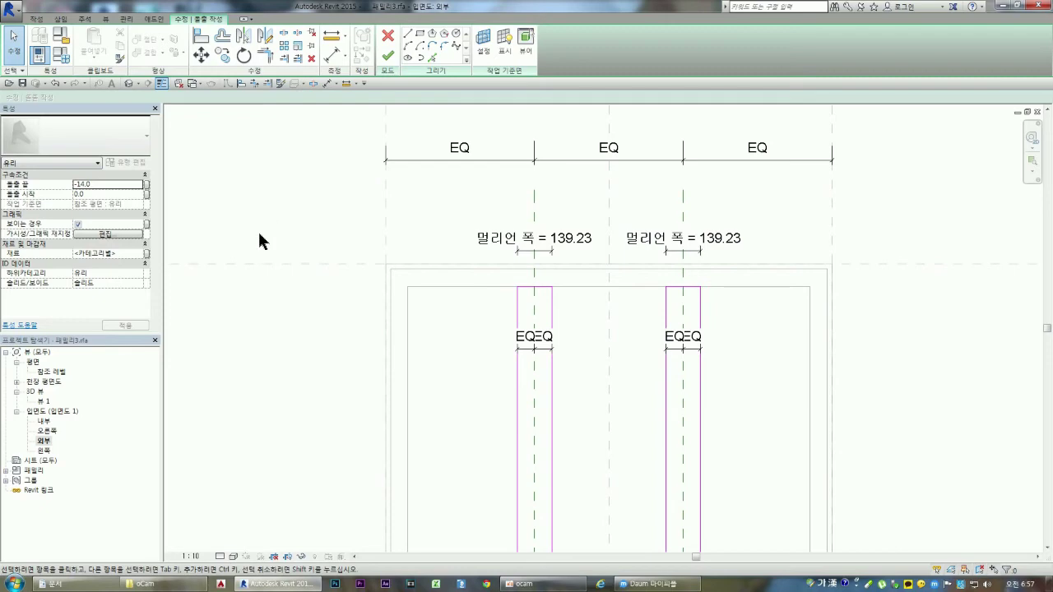
{"action": "left_click", "coordinate": [61, 53]}
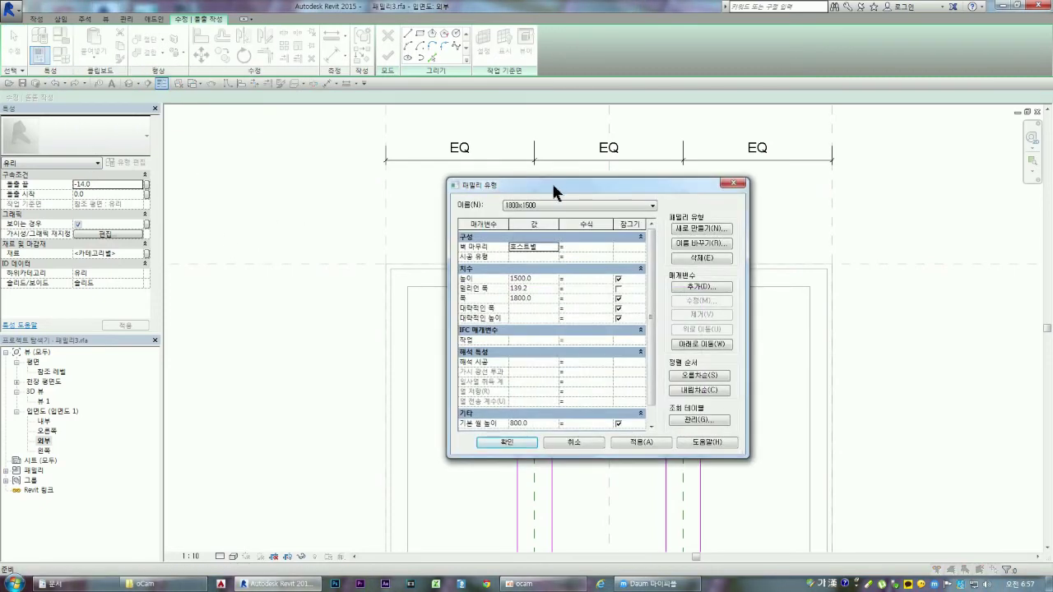
{"action": "left_click_drag", "start_coordinate": [560, 185], "coordinate": [254, 213]}
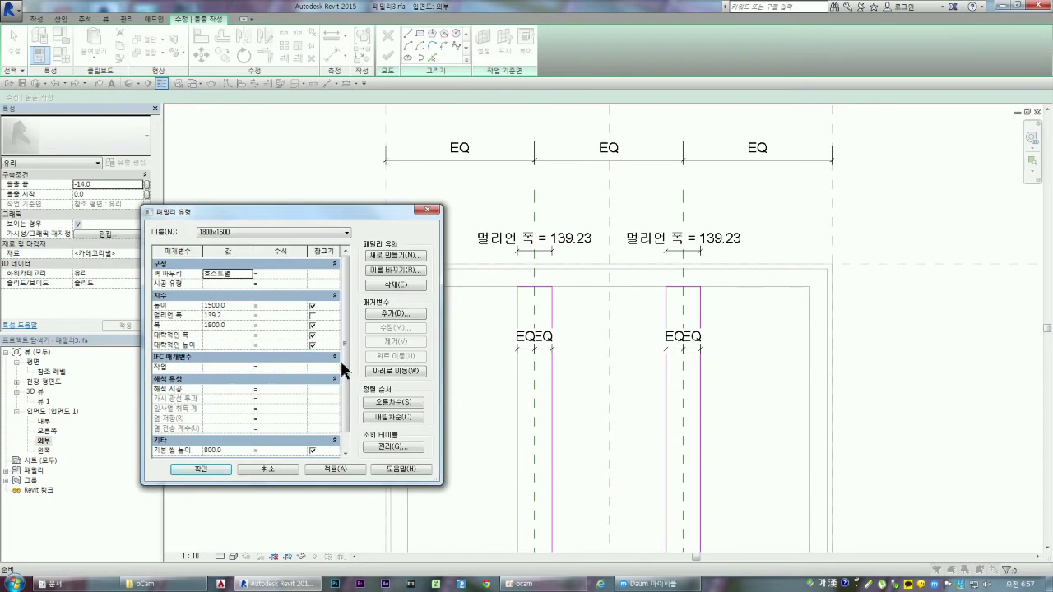
{"action": "left_click", "coordinate": [215, 315]}
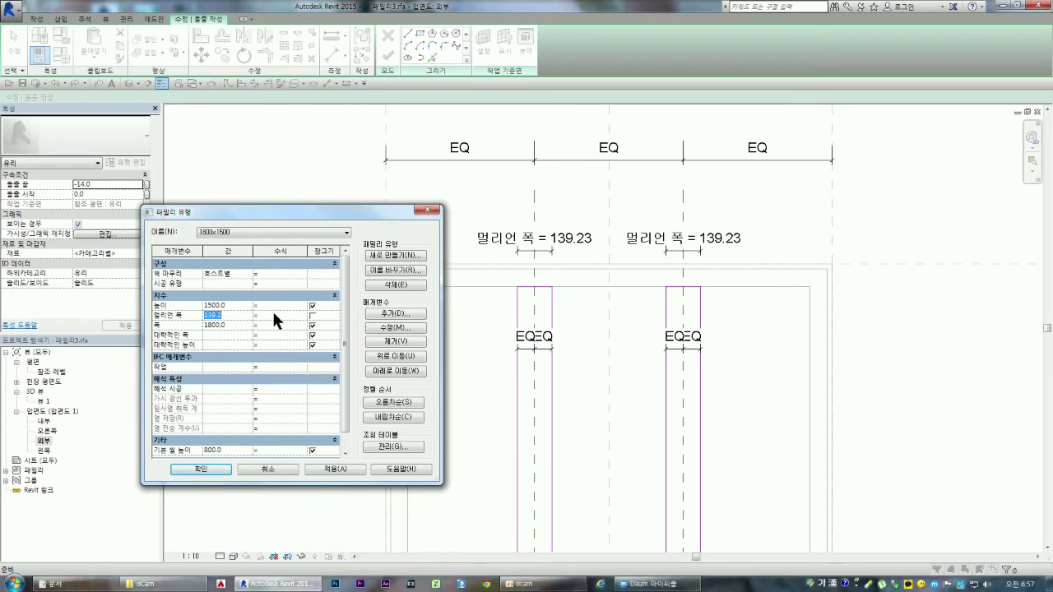
{"action": "type", "text": "40"}
{"action": "key", "text": "Tab"}
{"action": "left_click", "coordinate": [331, 471]}
{"action": "left_click", "coordinate": [206, 469]}
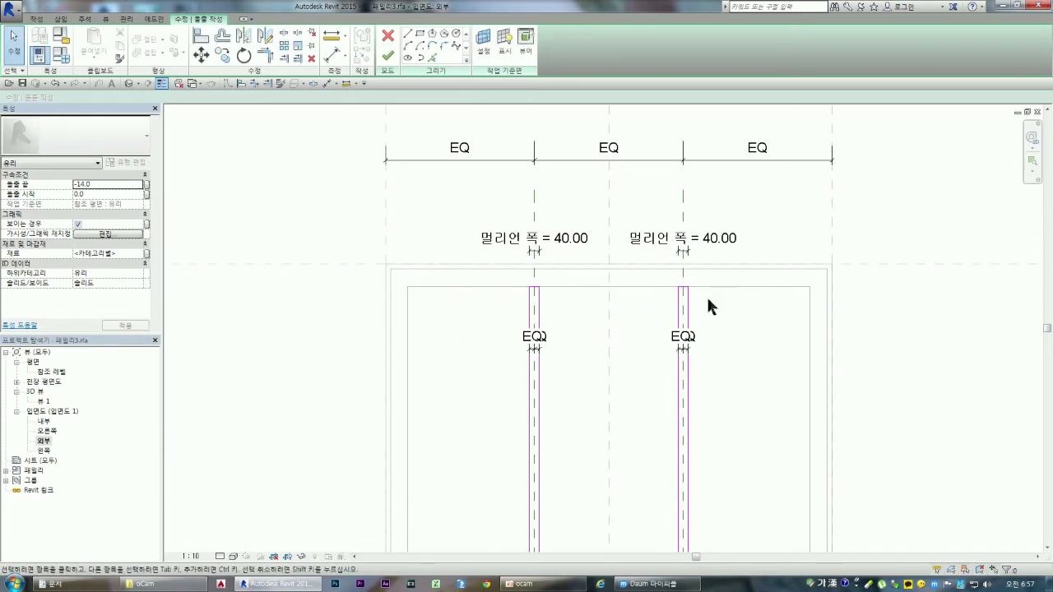
{"action": "left_click", "coordinate": [724, 243]}
{"action": "left_click", "coordinate": [698, 242]}
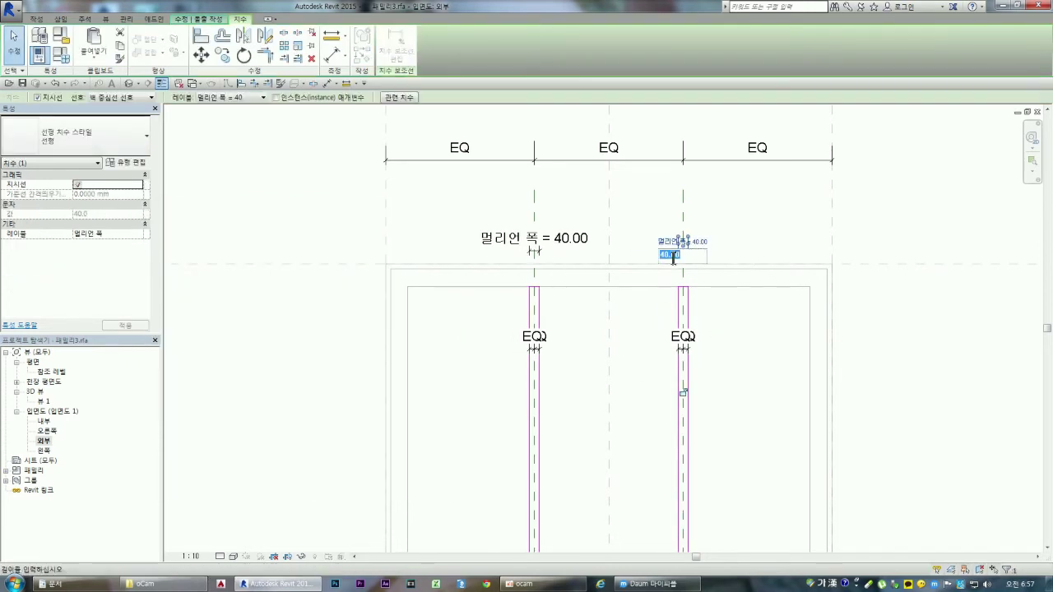
{"action": "type", "text": "60"}
{"action": "key", "text": "Return"}
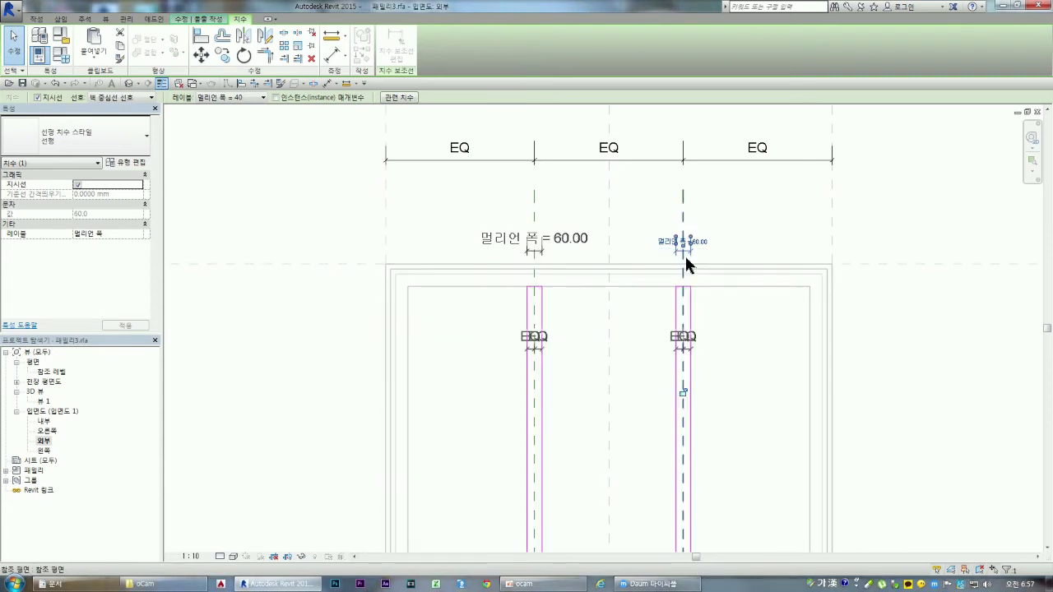
{"action": "key", "text": "Escape"}
{"action": "left_click", "coordinate": [571, 235]}
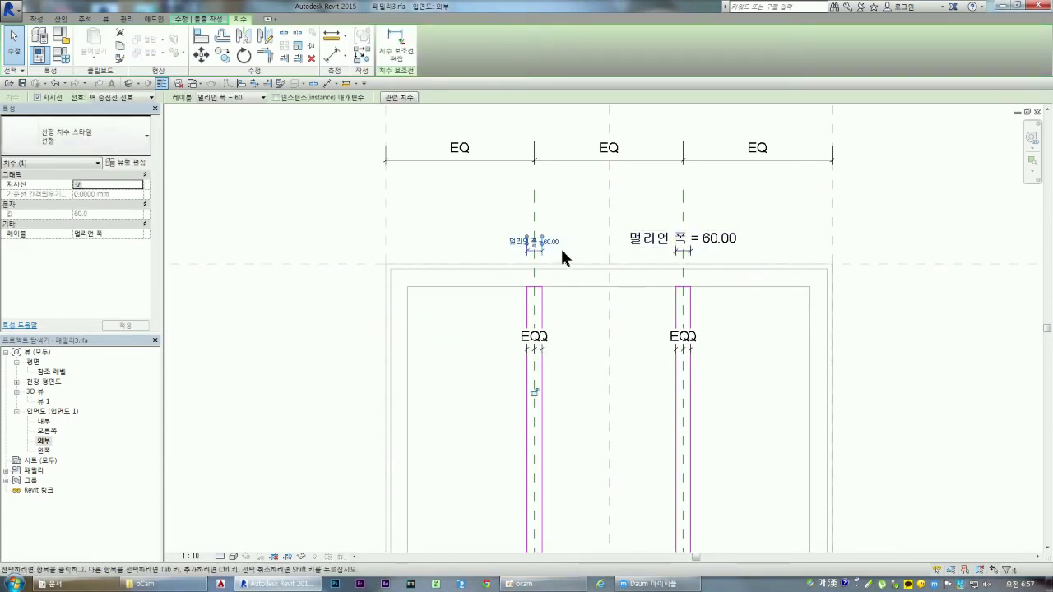
{"action": "left_click", "coordinate": [547, 240]}
{"action": "type", "text": "40"}
{"action": "key", "text": "Return"}
{"action": "key", "text": "Escape"}
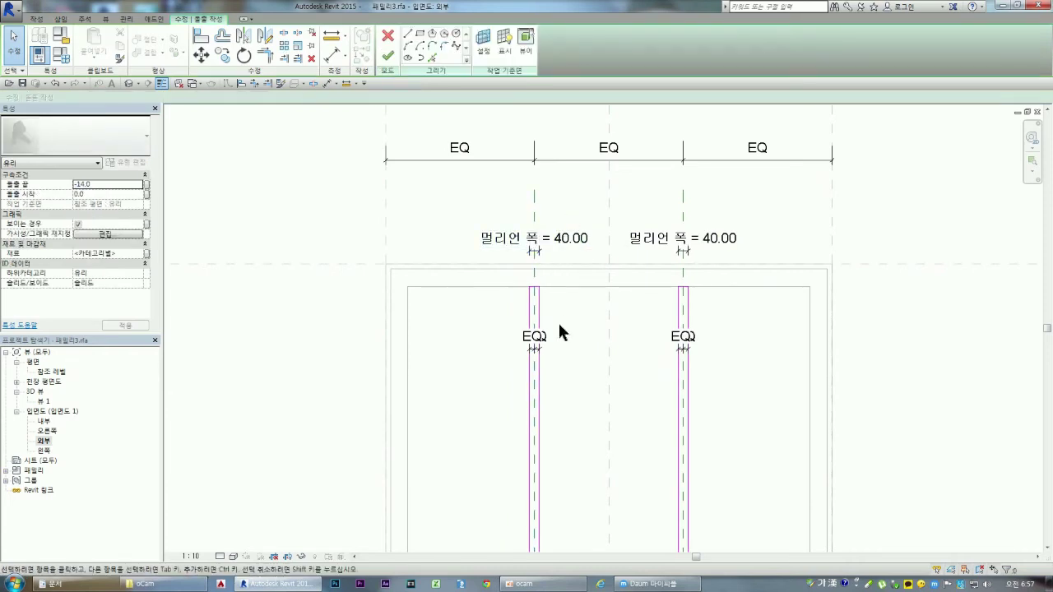
{"action": "scroll", "coordinate": [555, 266], "scroll_direction": "down", "scroll_amount": 1}
{"action": "scroll", "coordinate": [547, 257], "scroll_direction": "up", "scroll_amount": 2}
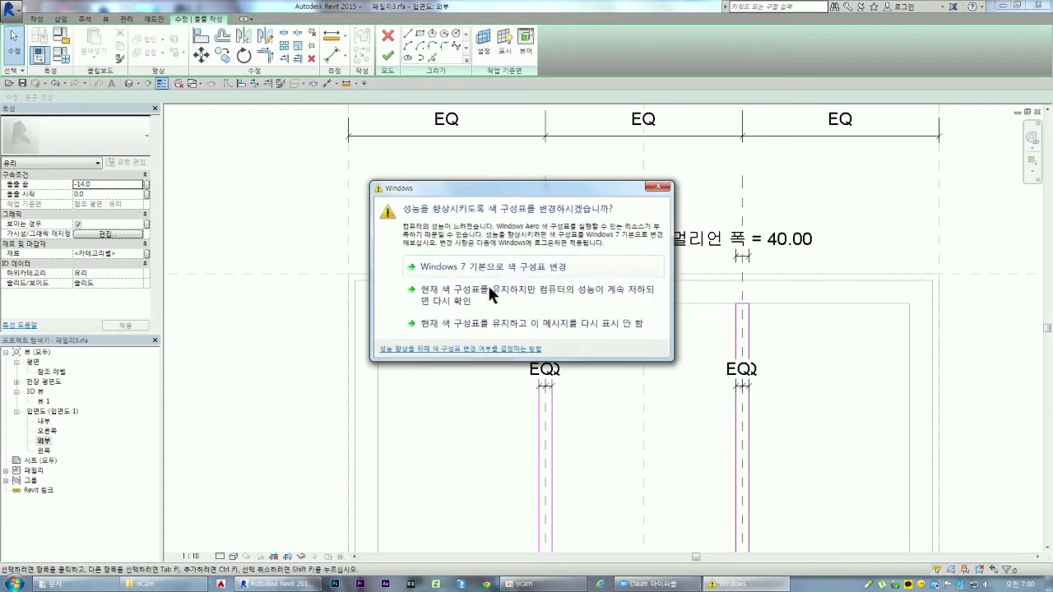
- Keep the current colour scheme and open the Family Types settings
{"action": "left_click", "coordinate": [476, 323]}
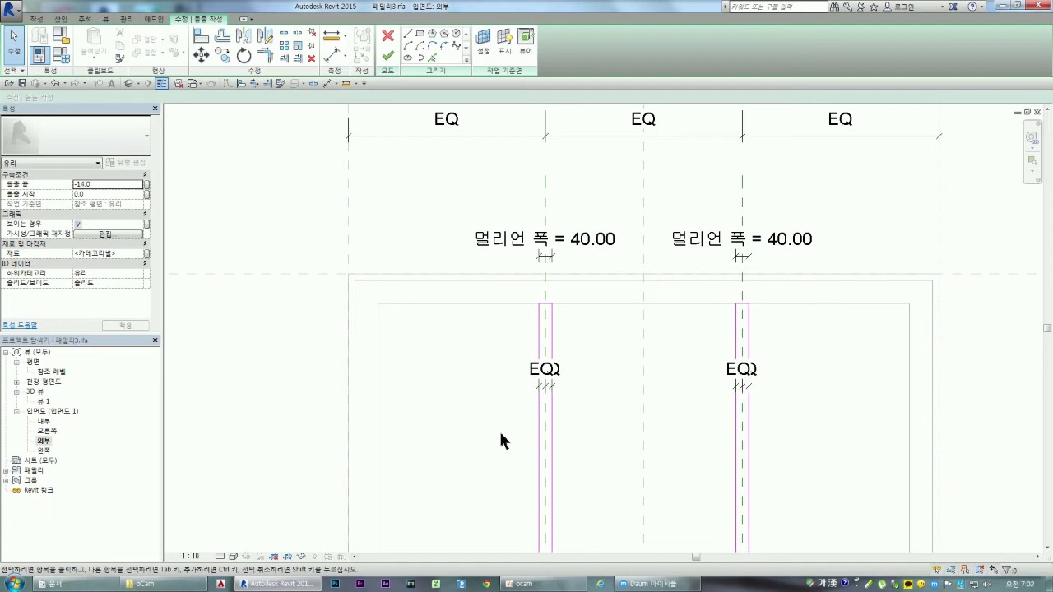
{"action": "left_click", "coordinate": [64, 53]}
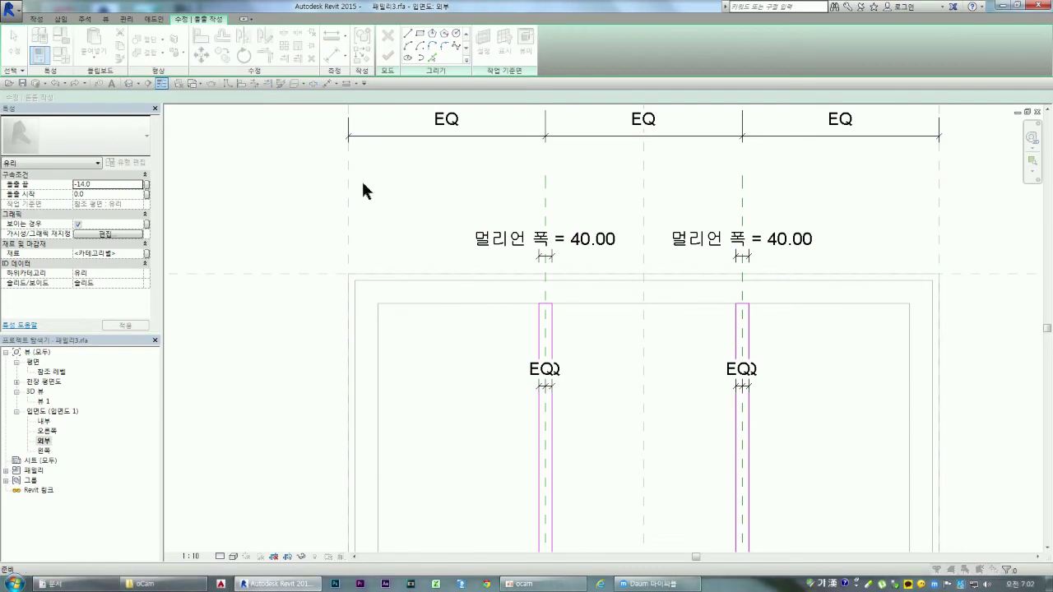
- Set the 멀리언 폭 (mullion width) to 40 for the 2500x1250 window type
{"action": "left_click_drag", "start_coordinate": [427, 216], "coordinate": [686, 212]}
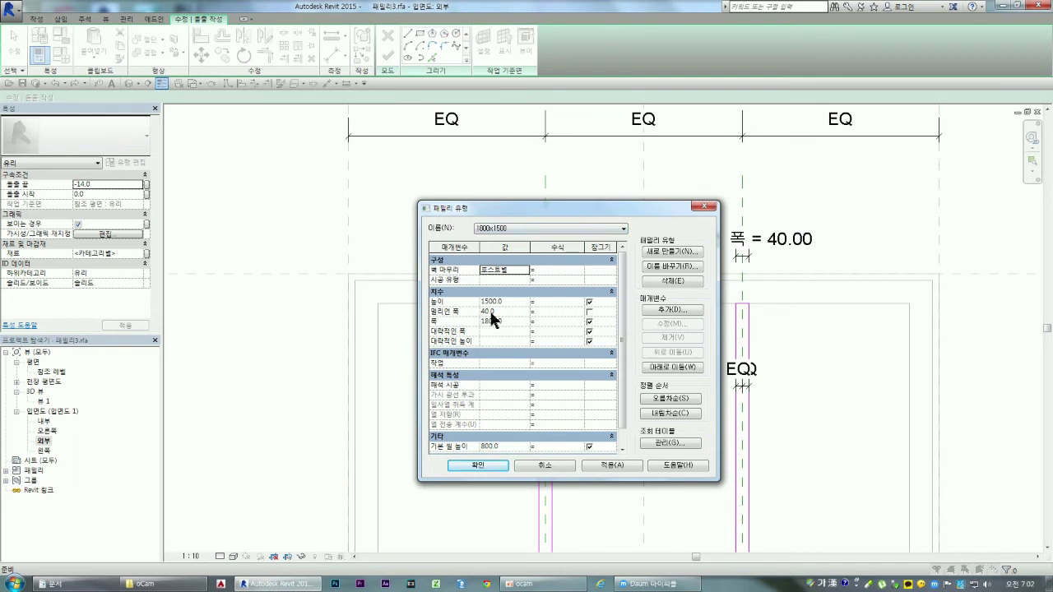
{"action": "left_click", "coordinate": [603, 230]}
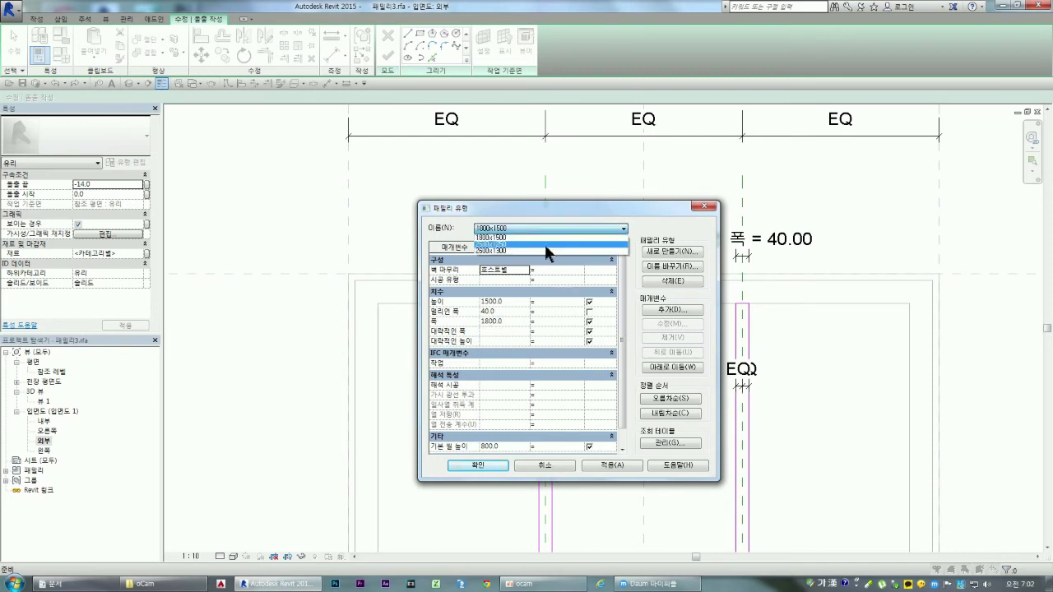
{"action": "left_click", "coordinate": [544, 244]}
{"action": "double_click", "coordinate": [510, 311]}
{"action": "type", "text": "40"}
{"action": "key", "text": "Tab"}
- Set 멀리언 폭 to 40 for the 2600x1300 type, then apply and close Family Types
{"action": "left_click", "coordinate": [530, 229]}
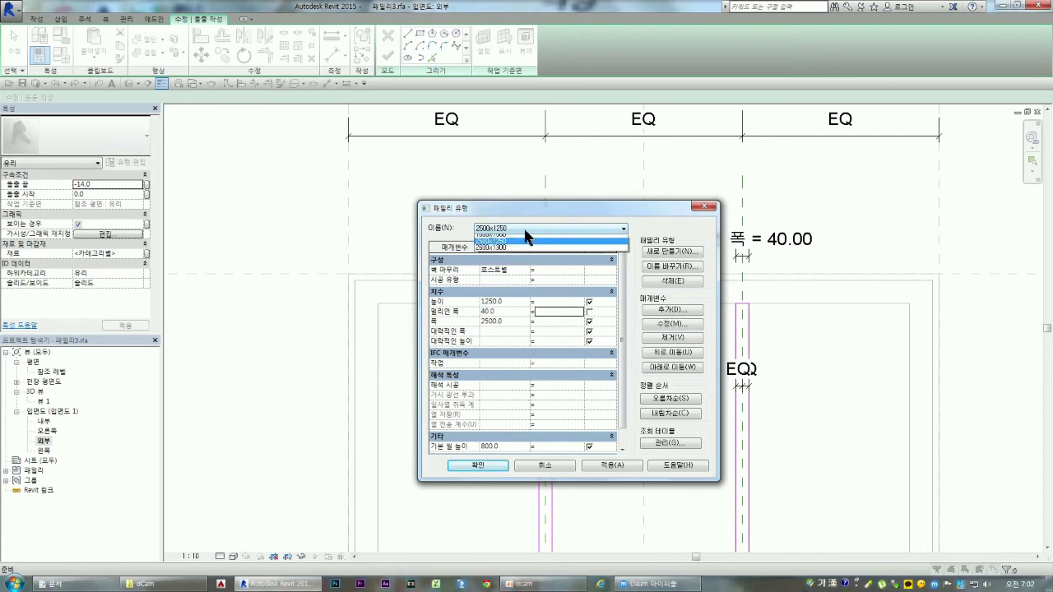
{"action": "left_click", "coordinate": [516, 247]}
{"action": "left_click", "coordinate": [513, 308]}
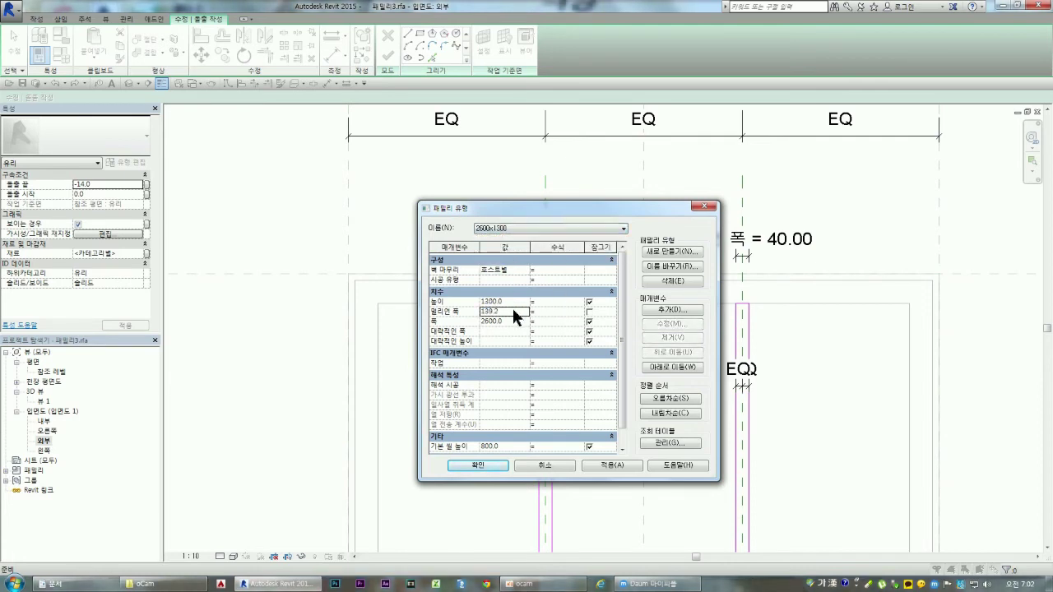
{"action": "type", "text": "40"}
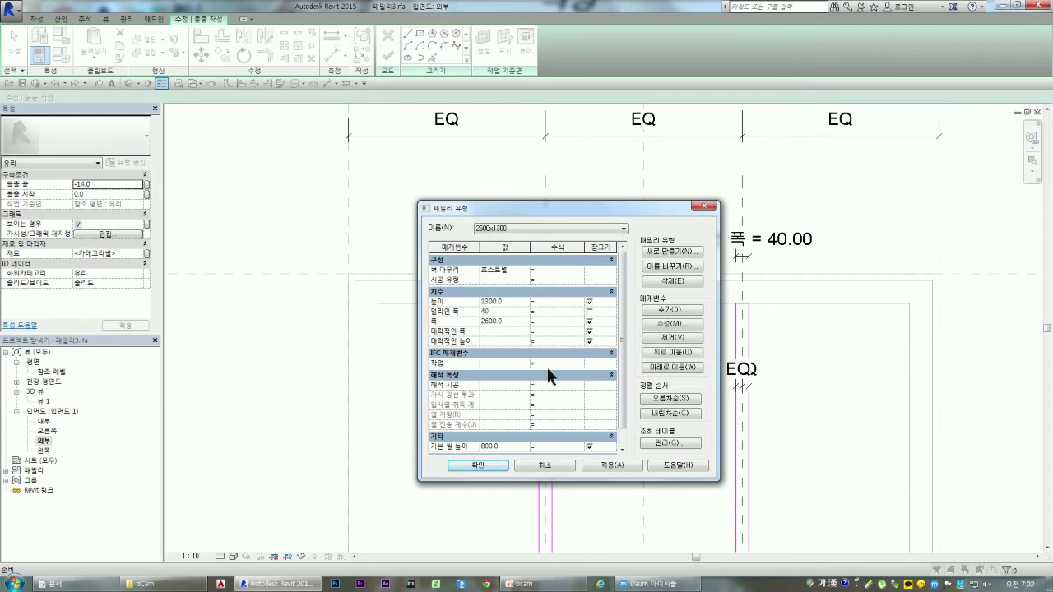
{"action": "left_click", "coordinate": [612, 466]}
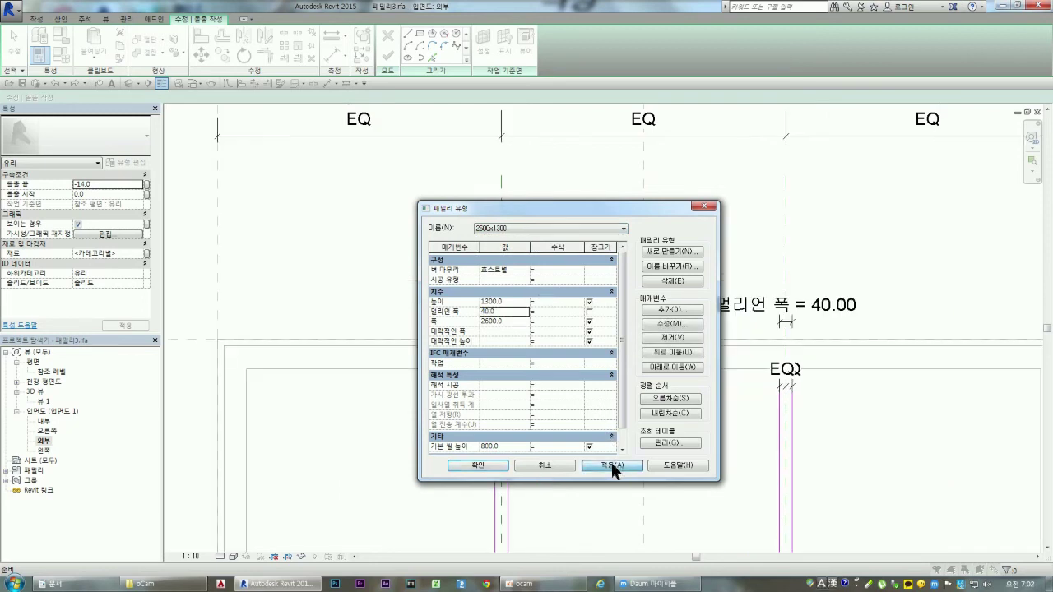
{"action": "left_click", "coordinate": [484, 465]}
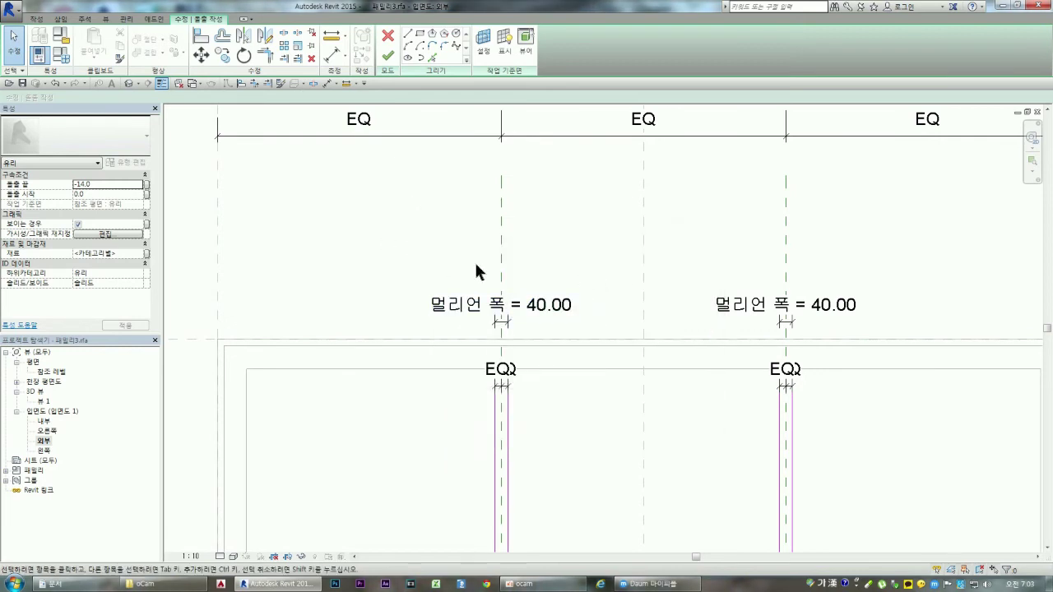
- Finish the glass extrusion sketch and view the three-pane window in 3D
{"action": "scroll", "coordinate": [502, 250], "scroll_direction": "down", "scroll_amount": 2}
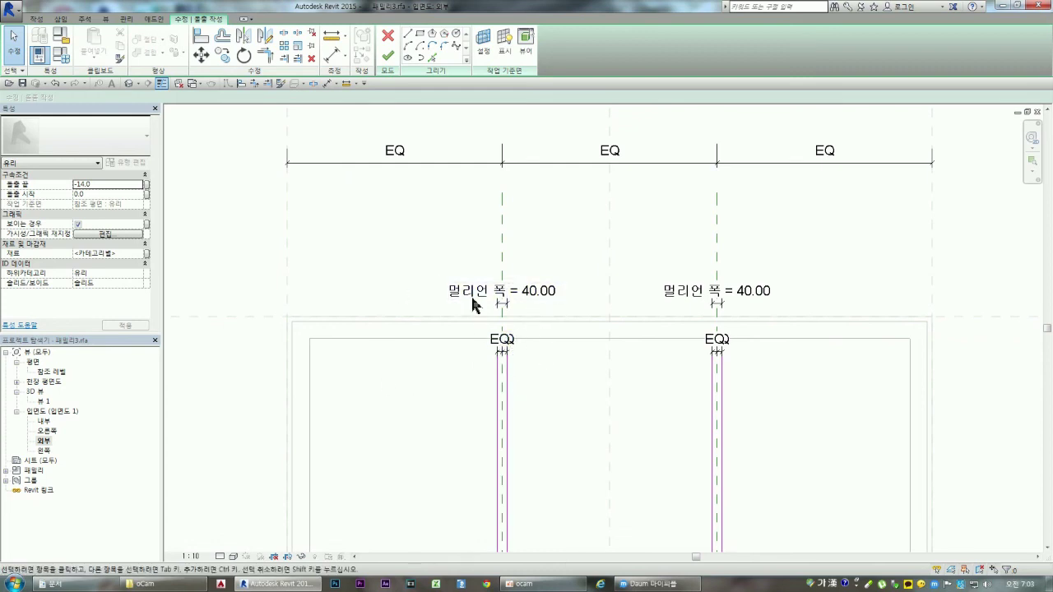
{"action": "scroll", "coordinate": [472, 294], "scroll_direction": "down", "scroll_amount": 2}
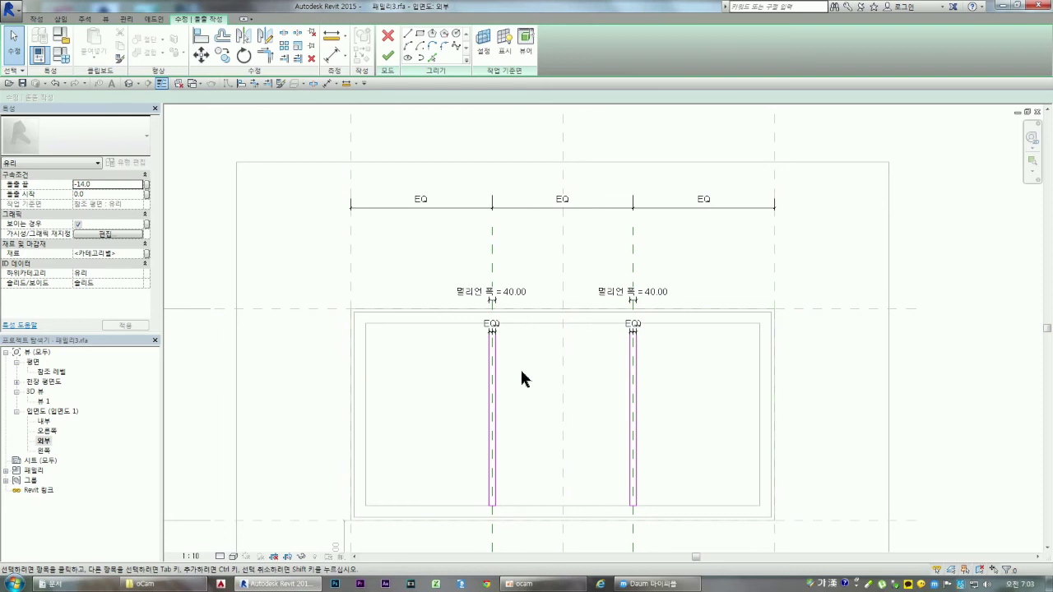
{"action": "left_click", "coordinate": [389, 56]}
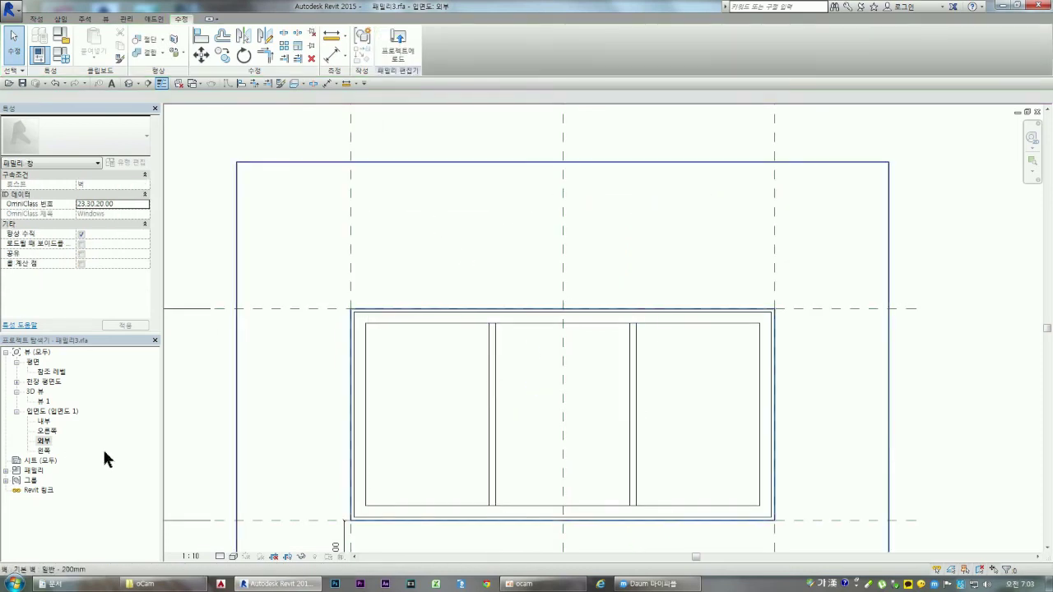
{"action": "double_click", "coordinate": [43, 402]}
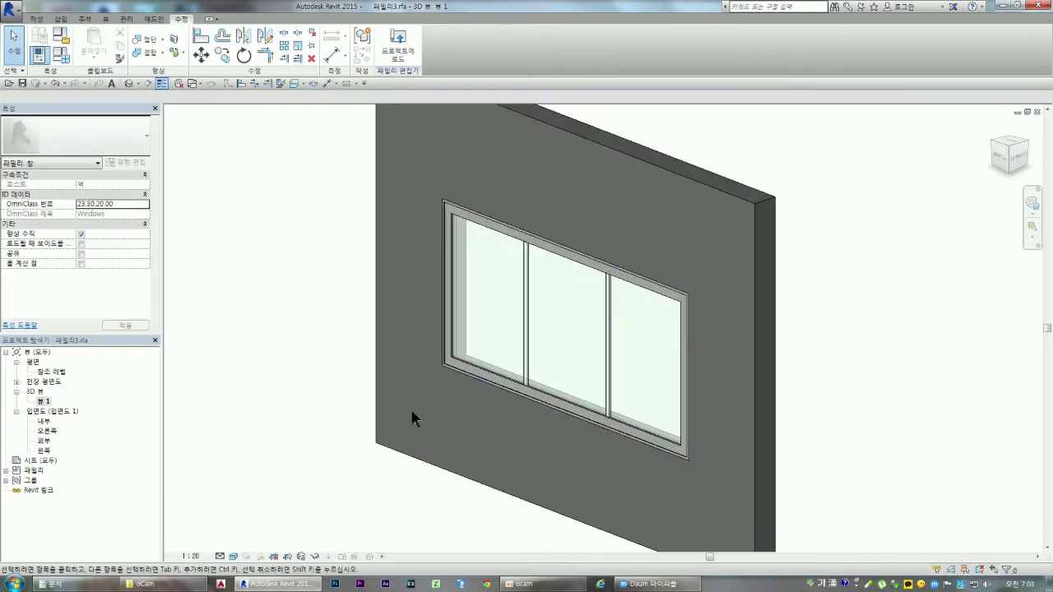
- Change the mullion extrusion's subcategory to 프레임/멀리언 (frame/mullion) in Properties
{"action": "scroll", "coordinate": [534, 362], "scroll_direction": "up", "scroll_amount": 5}
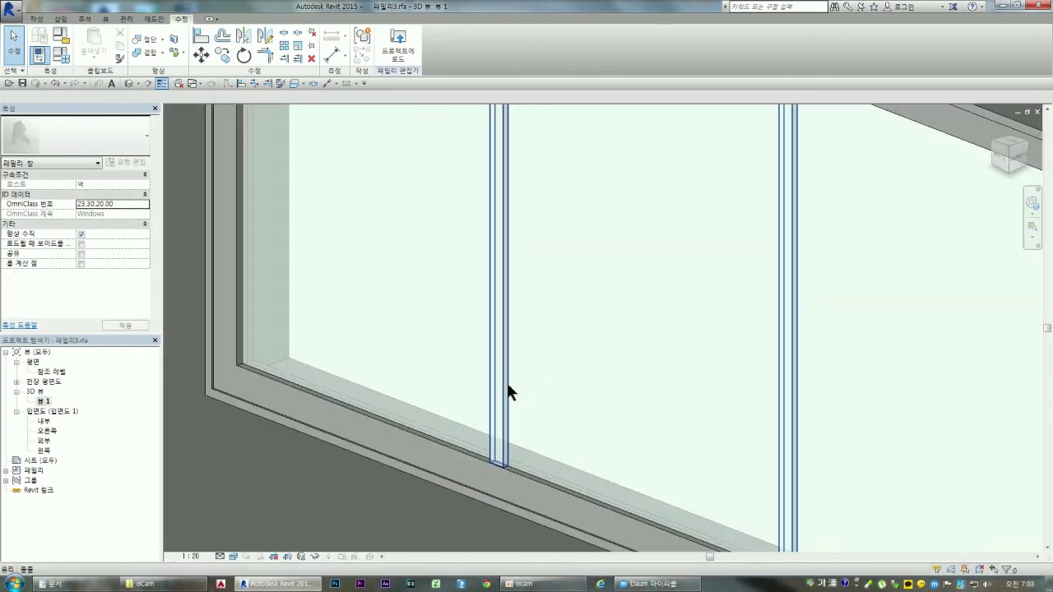
{"action": "left_click", "coordinate": [505, 395]}
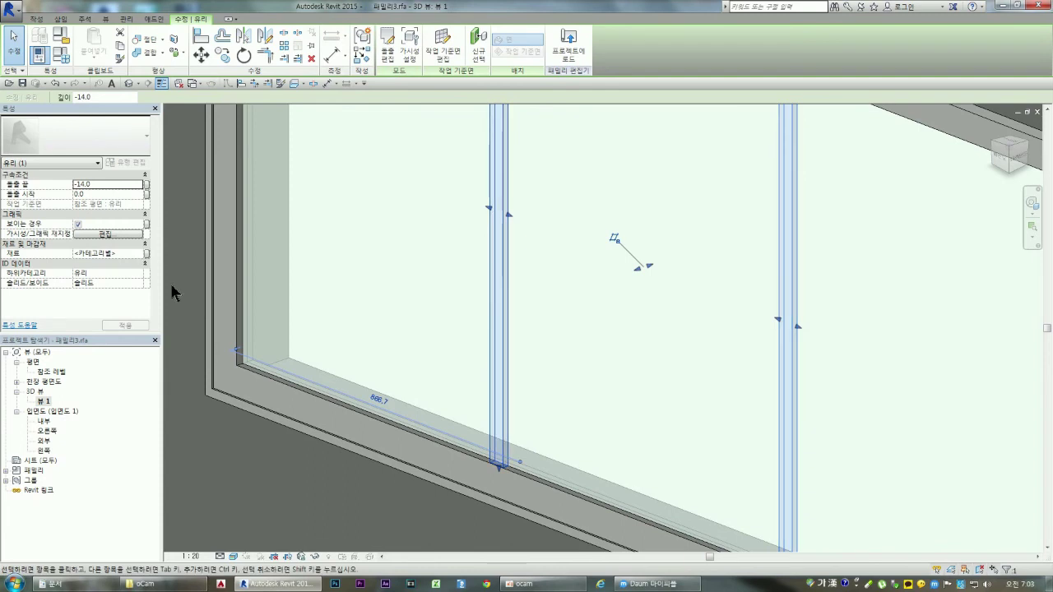
{"action": "left_click", "coordinate": [142, 273]}
{"action": "left_click", "coordinate": [138, 273]}
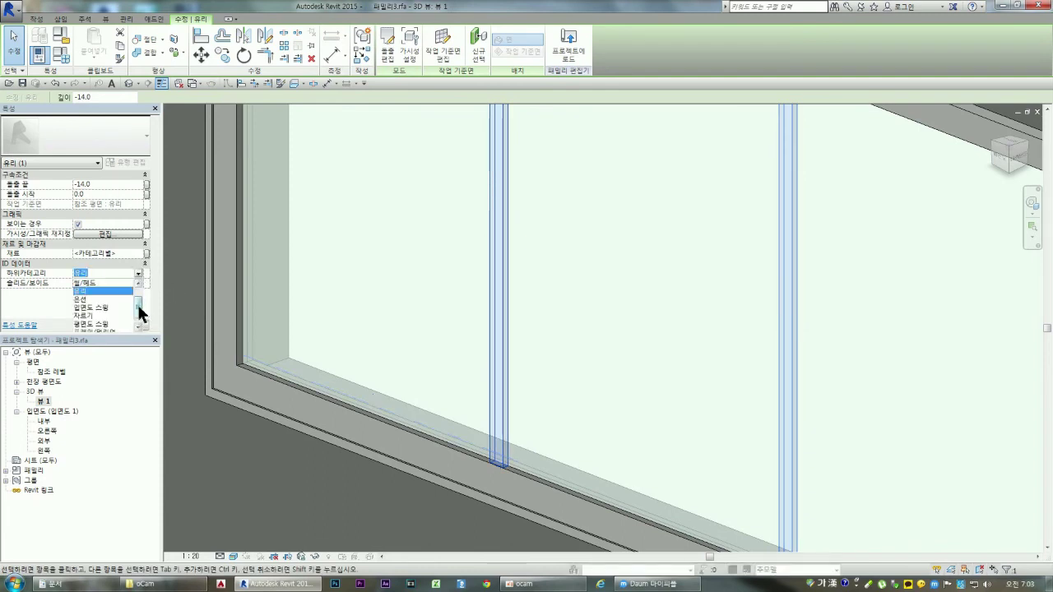
{"action": "left_click_drag", "start_coordinate": [140, 297], "coordinate": [140, 323]}
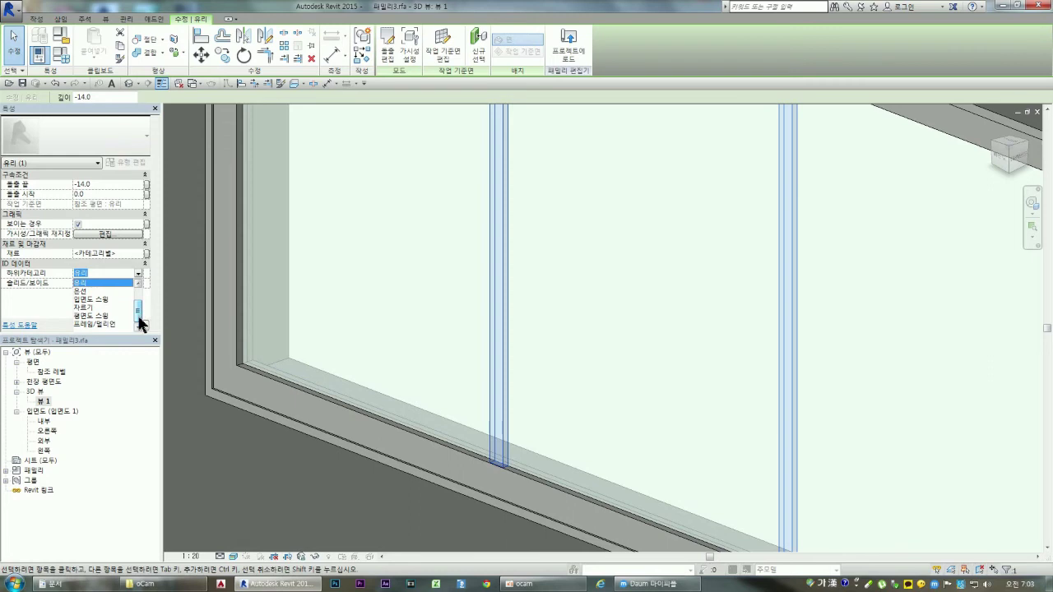
{"action": "left_click", "coordinate": [106, 323]}
{"action": "left_click", "coordinate": [131, 326]}
{"action": "left_click", "coordinate": [187, 289]}
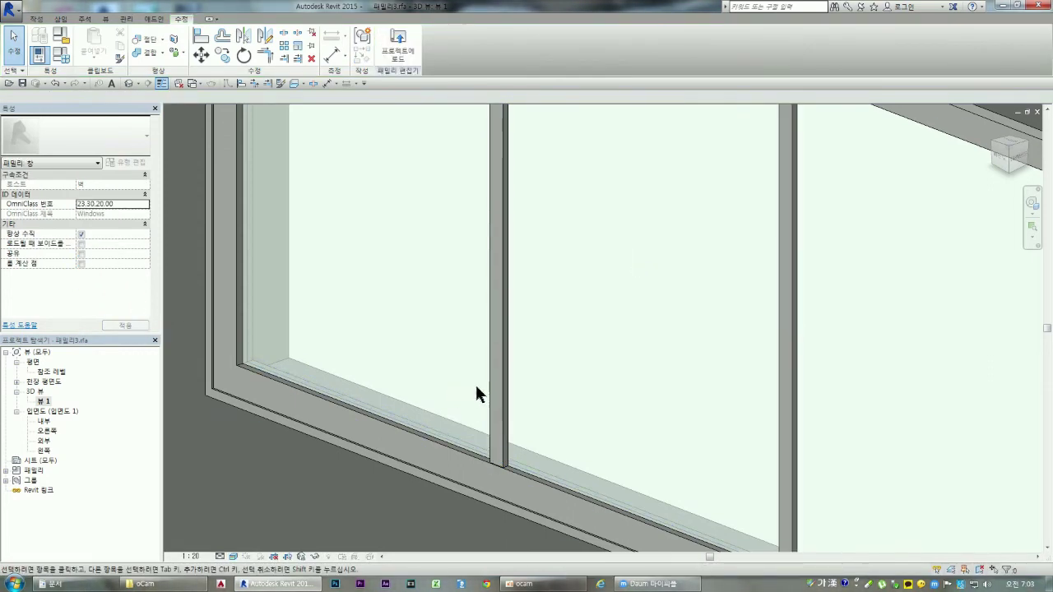
- Open the 참조 레벨 (Ref. Level) floor plan showing the window in plan
{"action": "scroll", "coordinate": [475, 382], "scroll_direction": "down", "scroll_amount": 3}
{"action": "scroll", "coordinate": [496, 426], "scroll_direction": "up", "scroll_amount": 3}
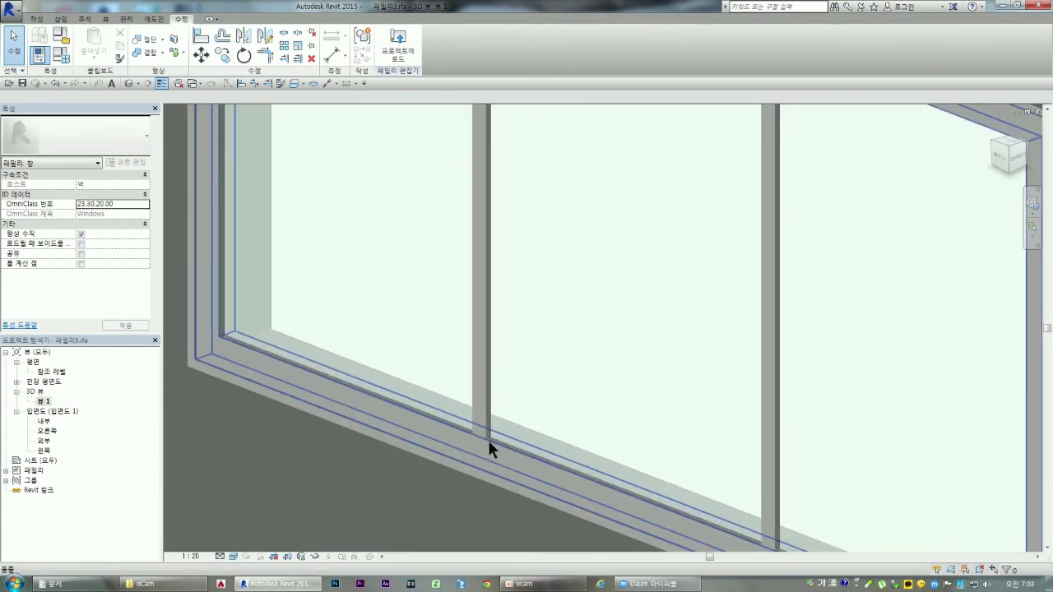
{"action": "scroll", "coordinate": [489, 448], "scroll_direction": "up", "scroll_amount": 2}
{"action": "scroll", "coordinate": [475, 433], "scroll_direction": "up", "scroll_amount": 2}
{"action": "scroll", "coordinate": [491, 436], "scroll_direction": "up", "scroll_amount": 1}
{"action": "scroll", "coordinate": [510, 423], "scroll_direction": "down", "scroll_amount": 2}
{"action": "scroll", "coordinate": [489, 403], "scroll_direction": "down", "scroll_amount": 1}
{"action": "scroll", "coordinate": [487, 401], "scroll_direction": "down", "scroll_amount": 1}
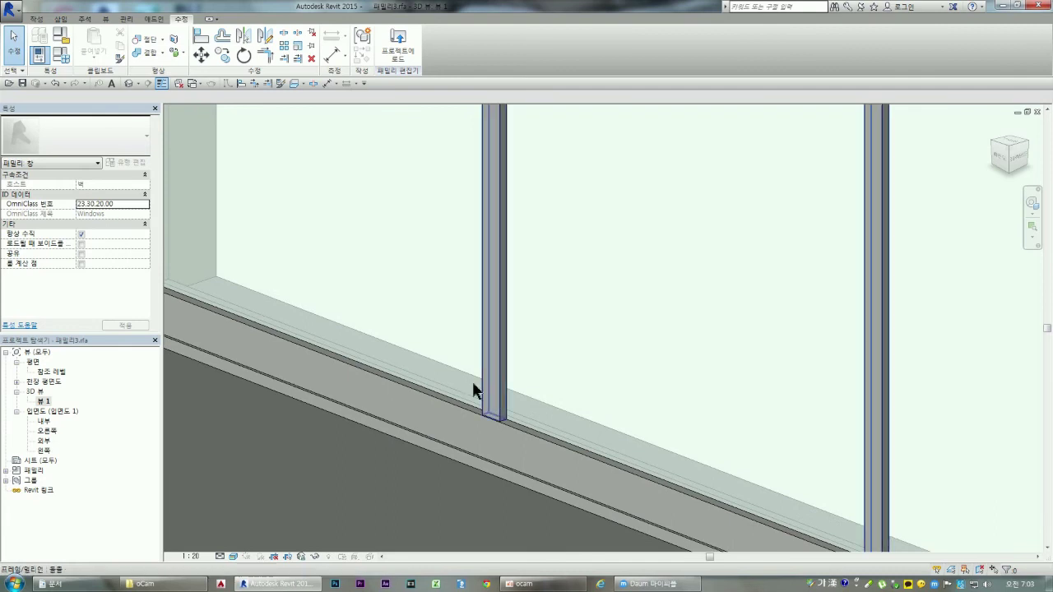
{"action": "scroll", "coordinate": [475, 387], "scroll_direction": "down", "scroll_amount": 2}
{"action": "scroll", "coordinate": [482, 394], "scroll_direction": "down", "scroll_amount": 1}
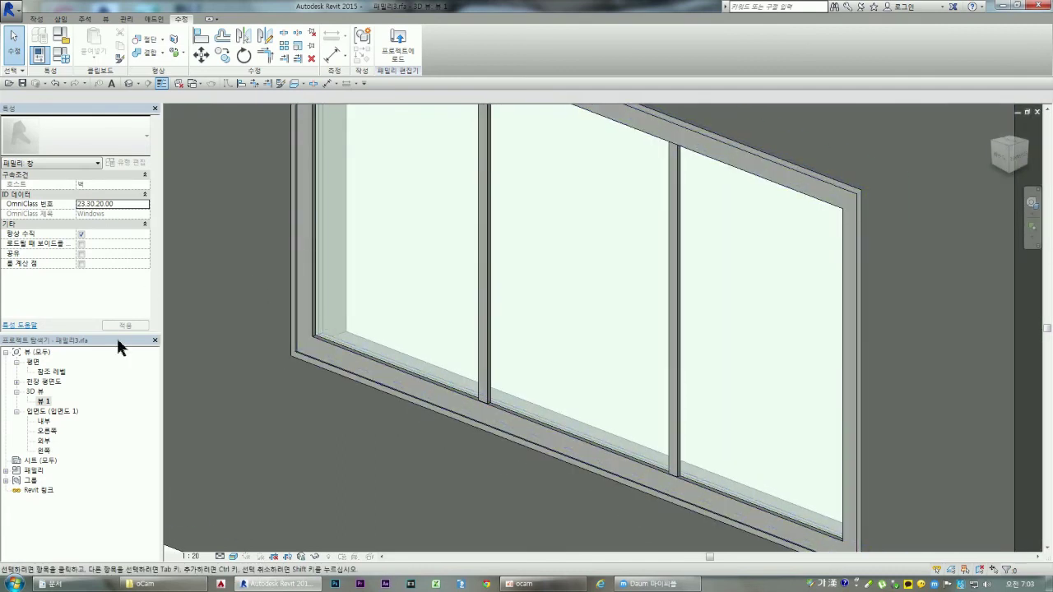
{"action": "double_click", "coordinate": [52, 372]}
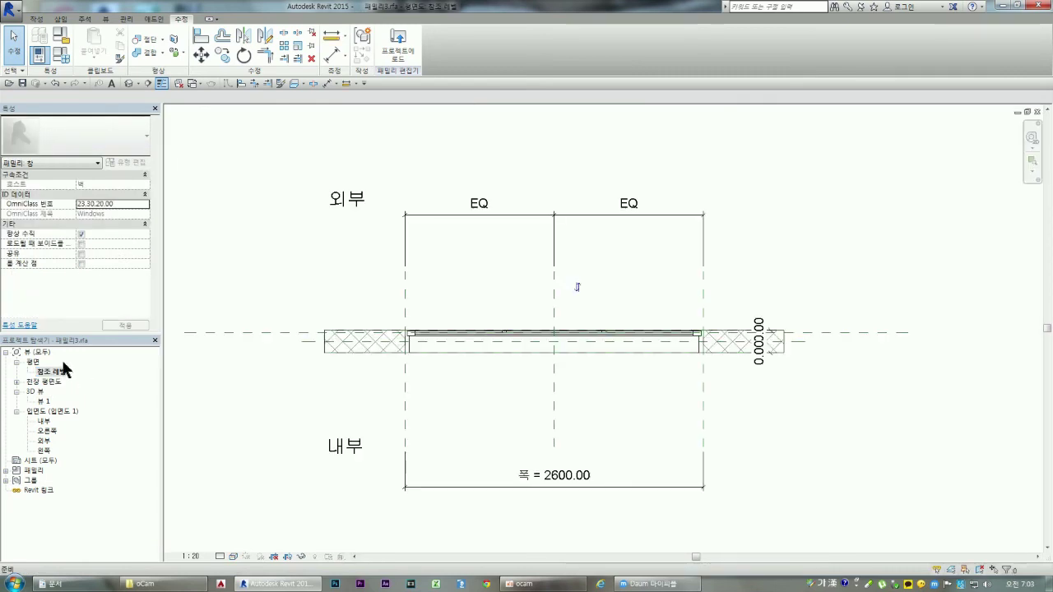
- Start a new extrusion sketch in the 외부 (Exterior) elevation
{"action": "double_click", "coordinate": [44, 441]}
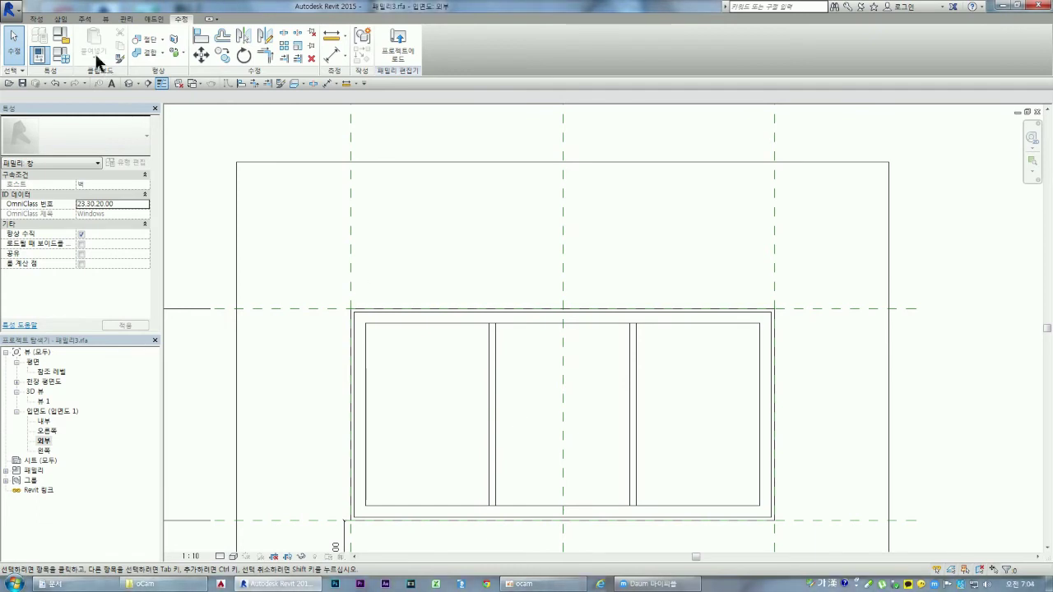
{"action": "left_click", "coordinate": [37, 18]}
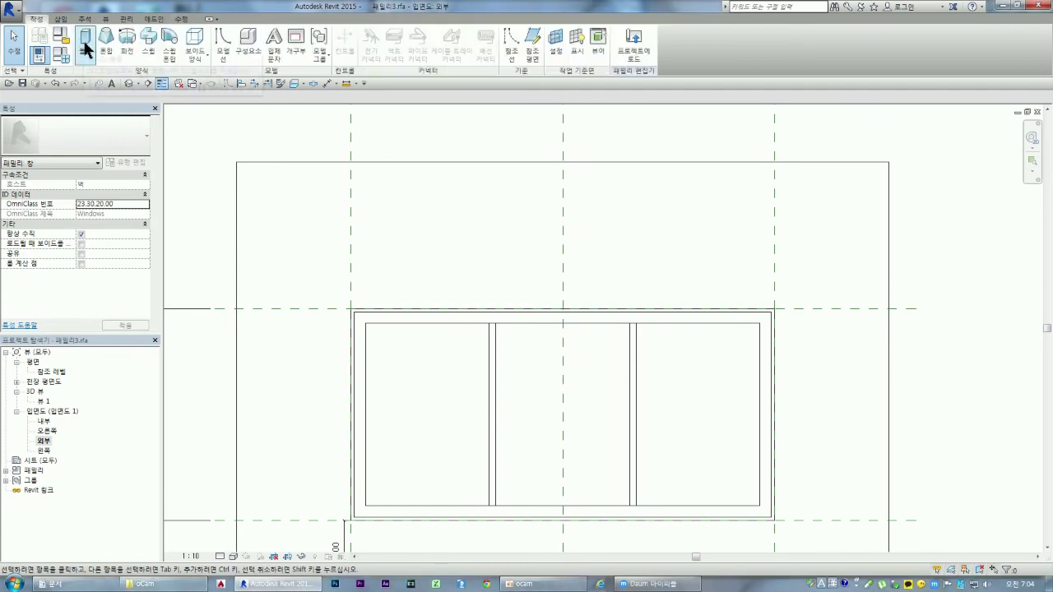
{"action": "left_click", "coordinate": [85, 45]}
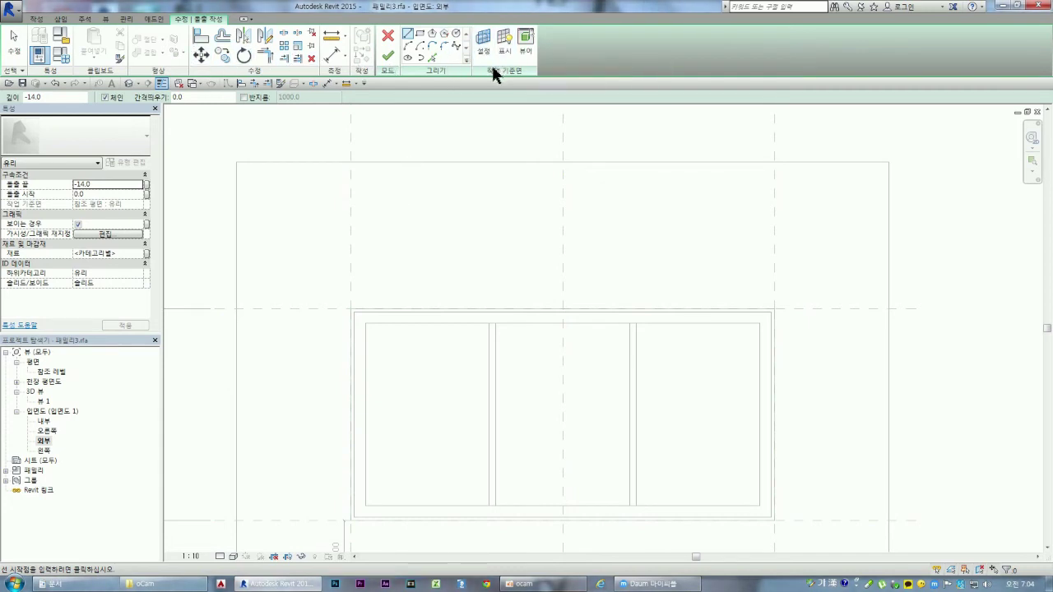
- Activate the Reference Plane tool inside the new extrusion sketch
{"action": "left_click", "coordinate": [37, 18]}
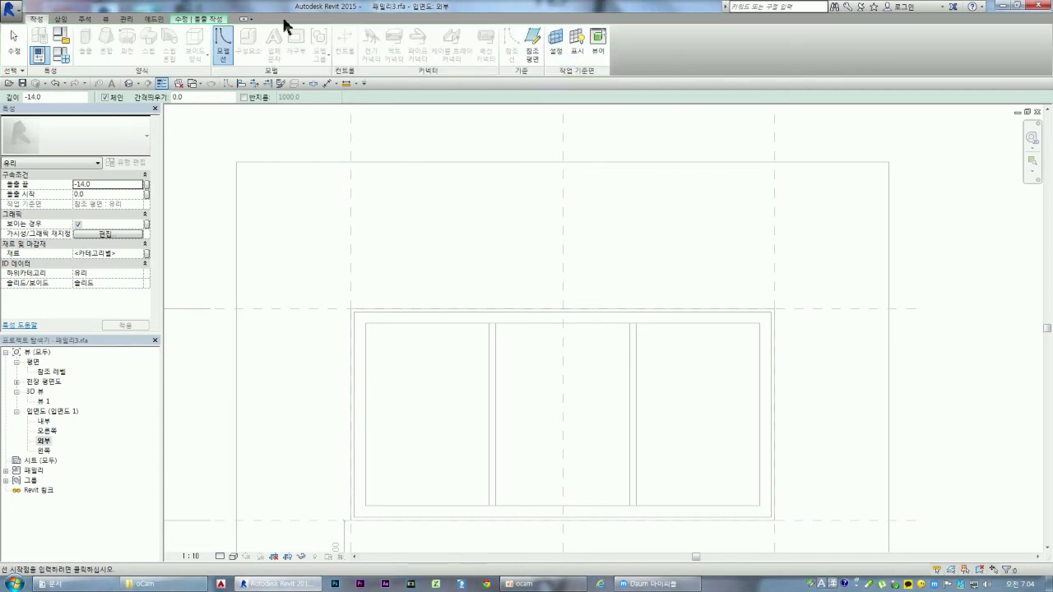
{"action": "left_click", "coordinate": [531, 43]}
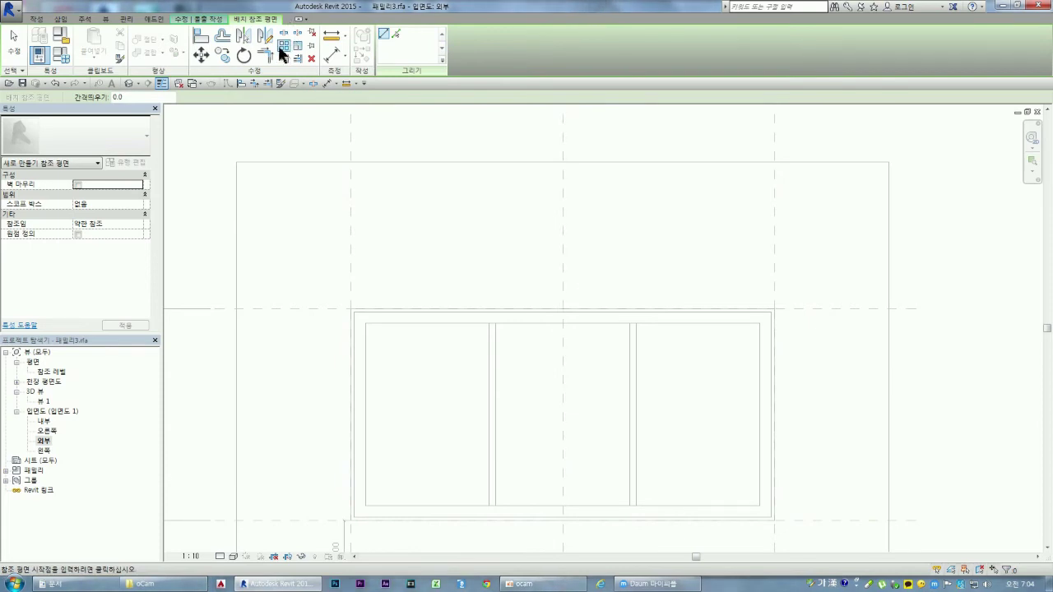
{"action": "key", "text": "Escape"}
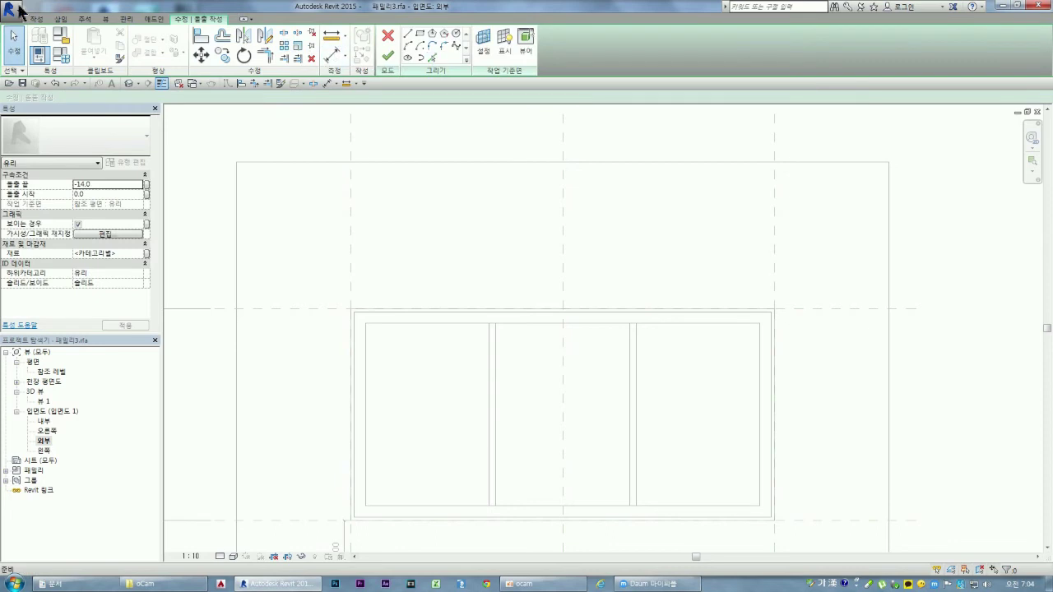
{"action": "left_click", "coordinate": [36, 19]}
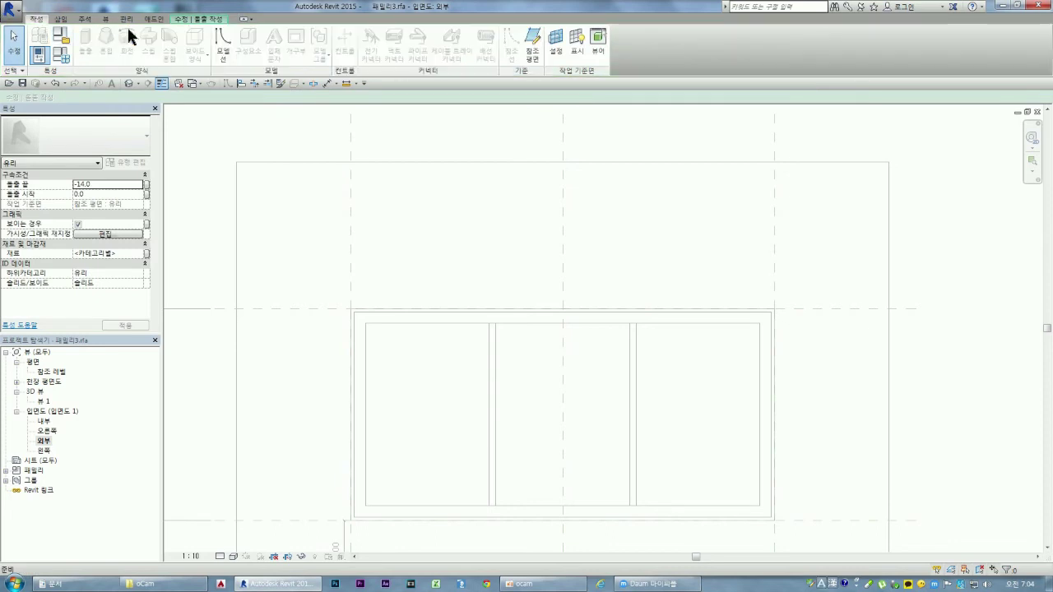
{"action": "left_click", "coordinate": [533, 54]}
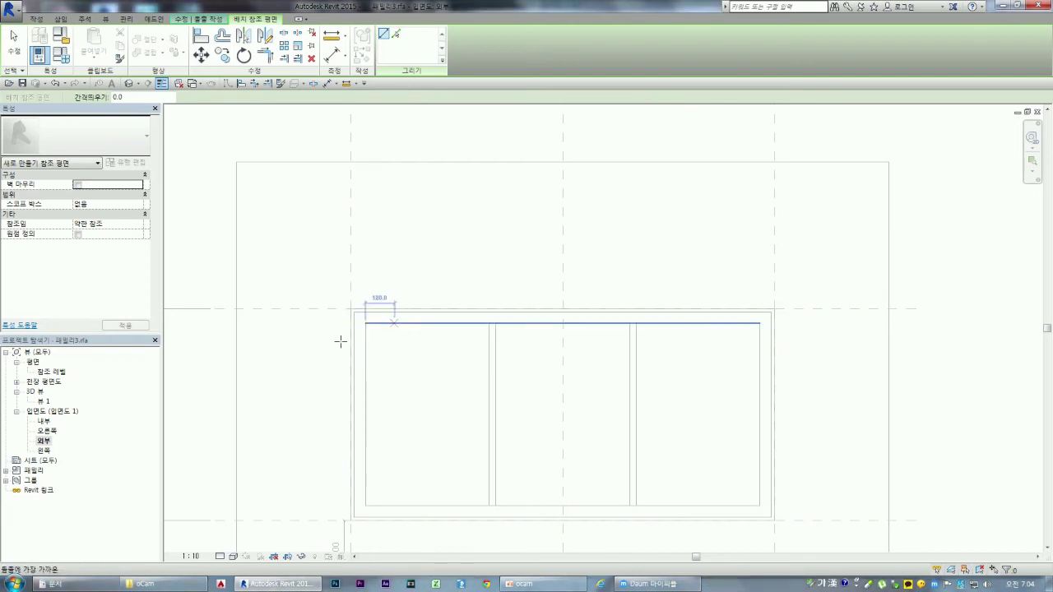
- Draw two horizontal reference planes across the window, the lower one 270.0 above the inner bottom
{"action": "scroll", "coordinate": [409, 287], "scroll_direction": "down", "scroll_amount": 2}
{"action": "scroll", "coordinate": [379, 317], "scroll_direction": "up", "scroll_amount": 2}
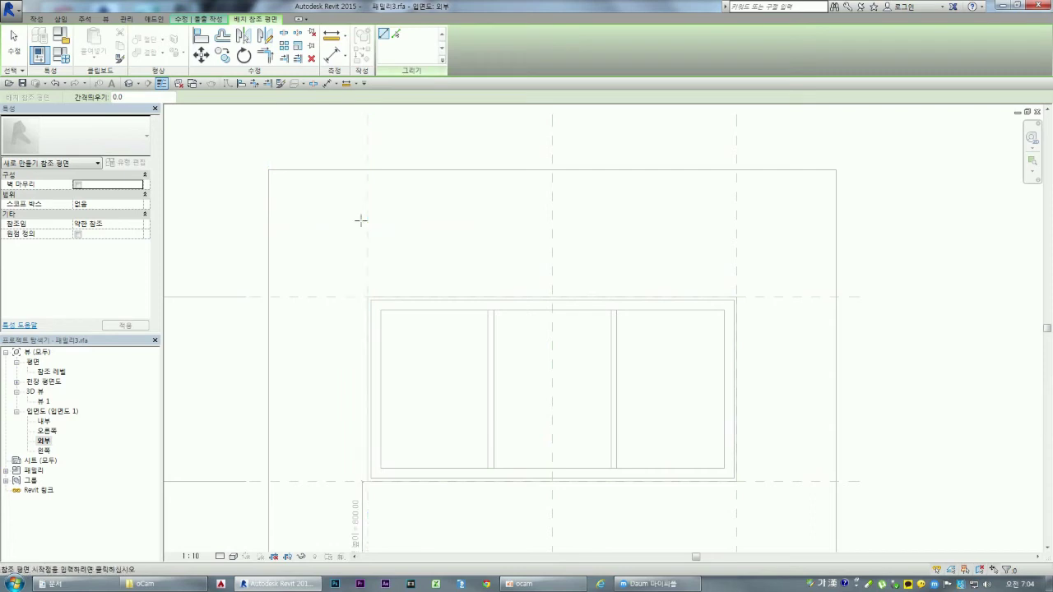
{"action": "left_click", "coordinate": [267, 347]}
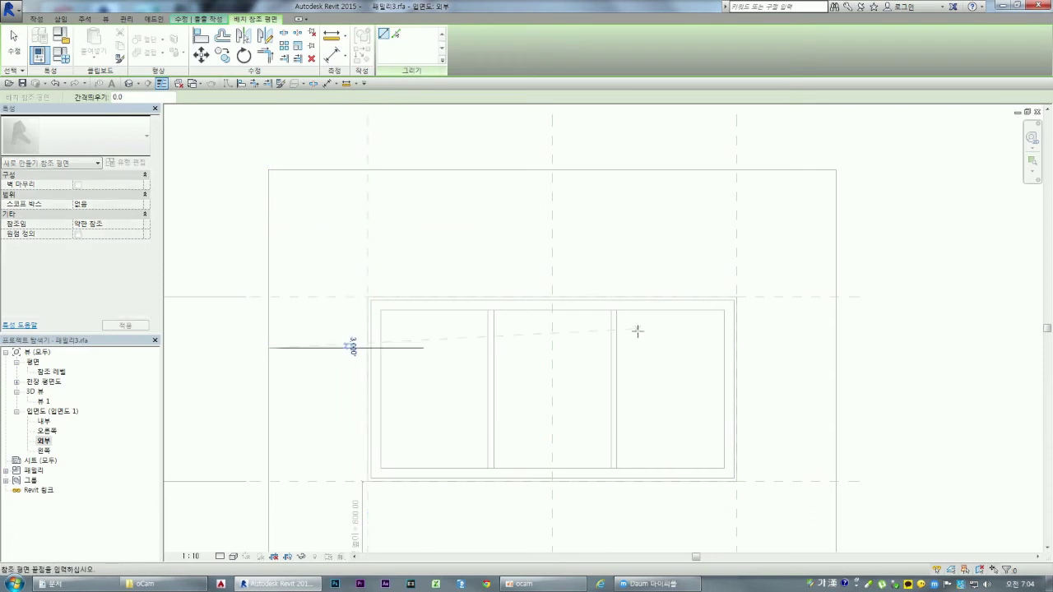
{"action": "left_click", "coordinate": [829, 348]}
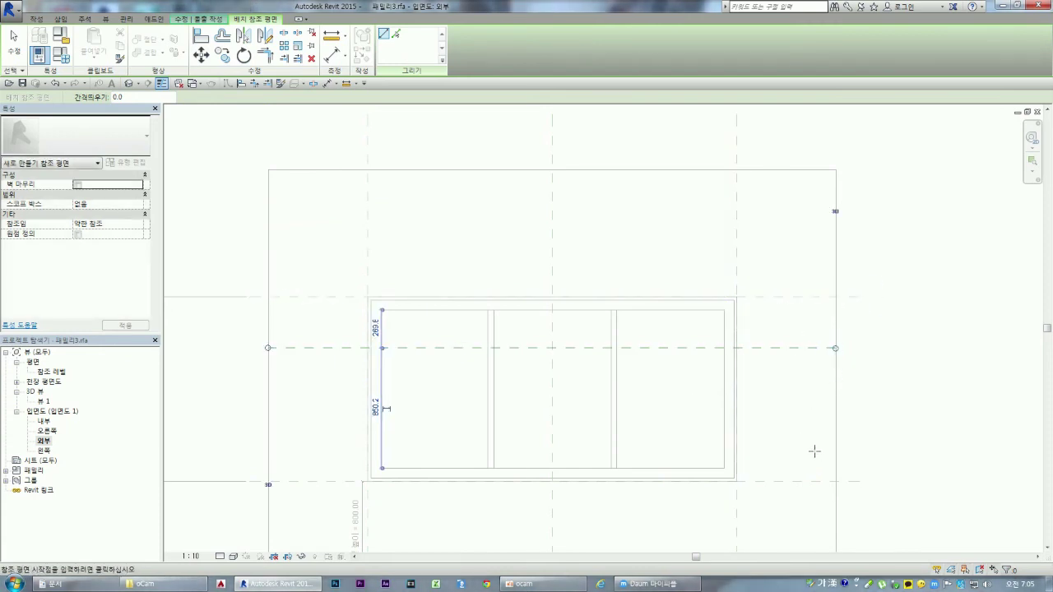
{"action": "left_click", "coordinate": [268, 429]}
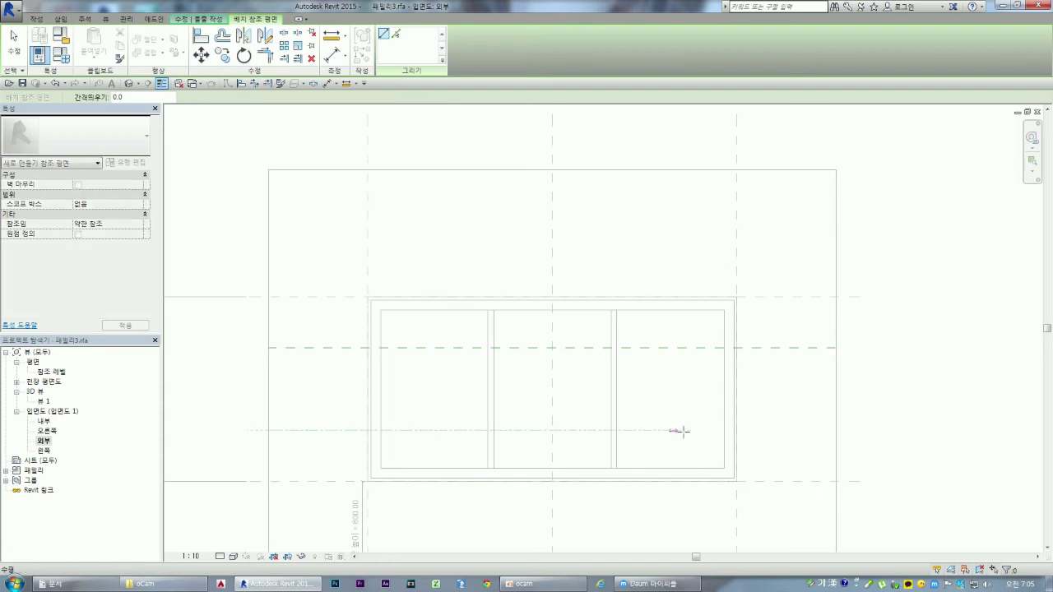
{"action": "left_click", "coordinate": [834, 430]}
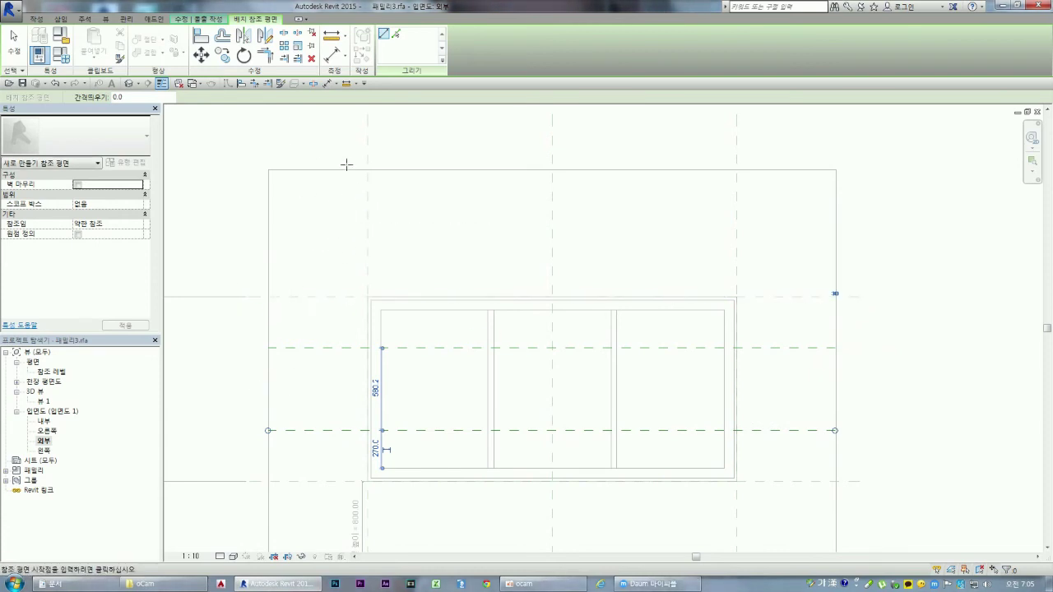
{"action": "left_click", "coordinate": [333, 56]}
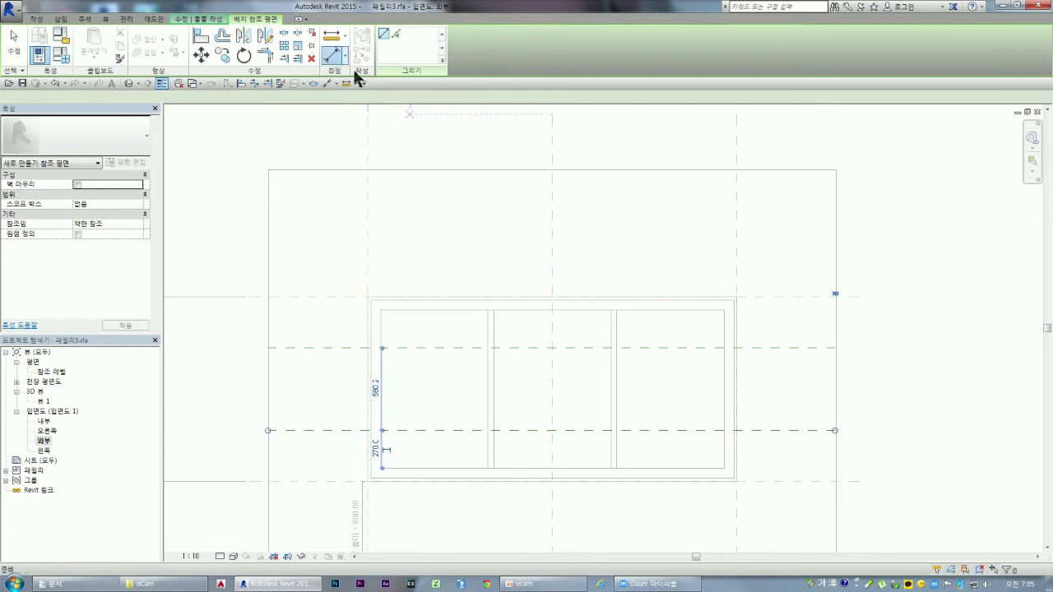
- Add vertical aligned dimensions for the upper (359.94) and lower (360.00) transom spacings
{"action": "left_click", "coordinate": [780, 297]}
{"action": "left_click", "coordinate": [781, 348]}
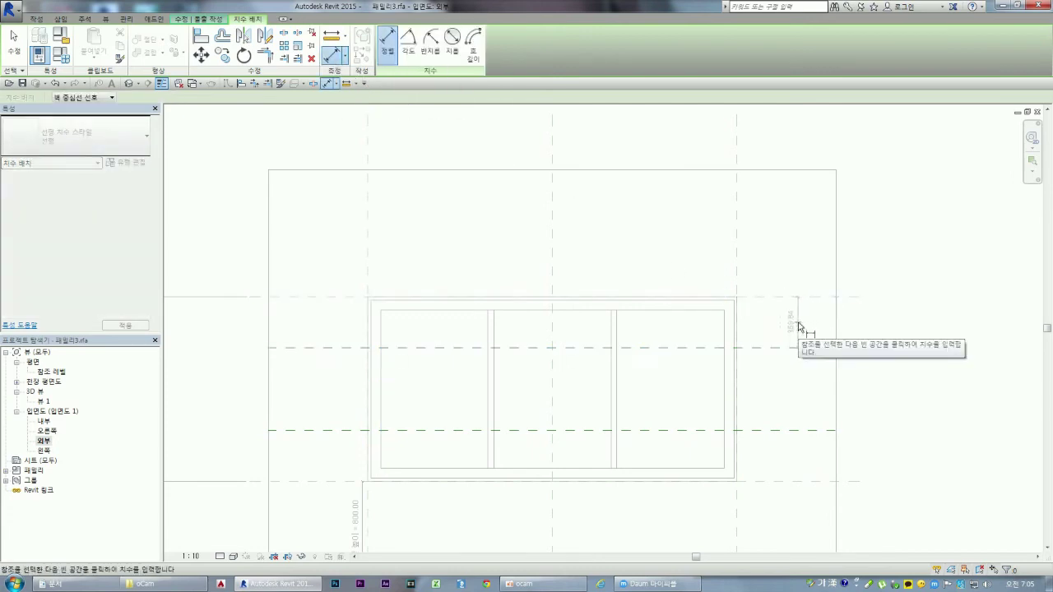
{"action": "left_click", "coordinate": [798, 322]}
{"action": "left_click", "coordinate": [798, 430]}
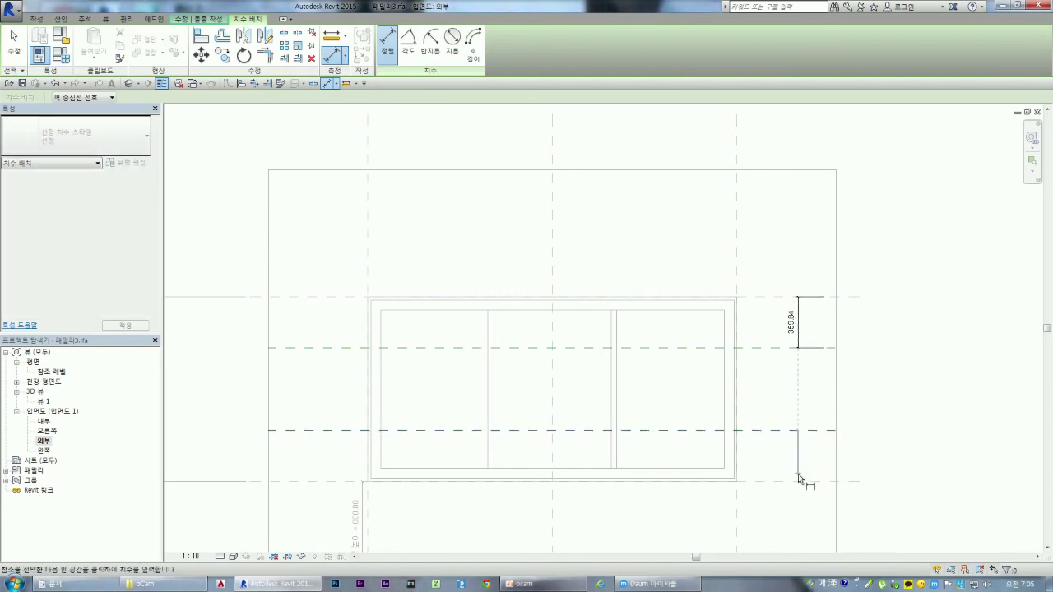
{"action": "left_click", "coordinate": [802, 481]}
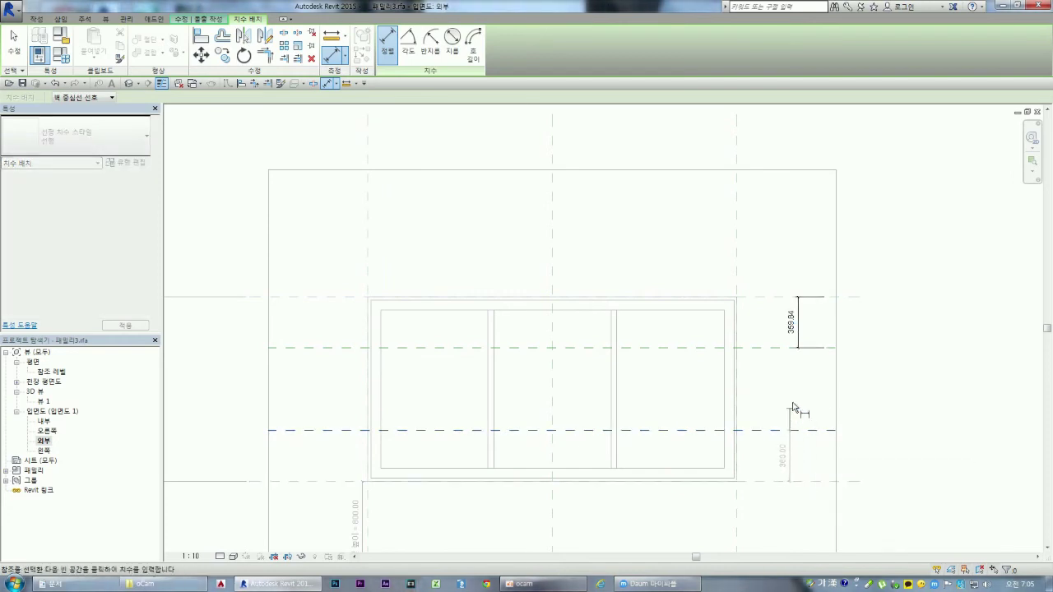
{"action": "left_click", "coordinate": [802, 402]}
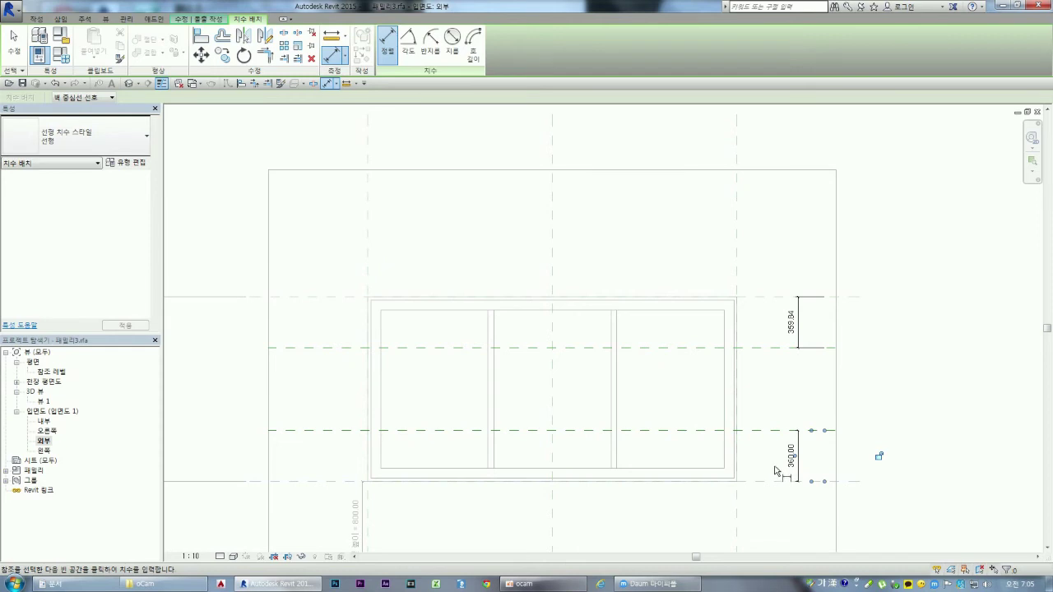
{"action": "key", "text": "Escape"}
{"action": "key", "text": "Escape"}
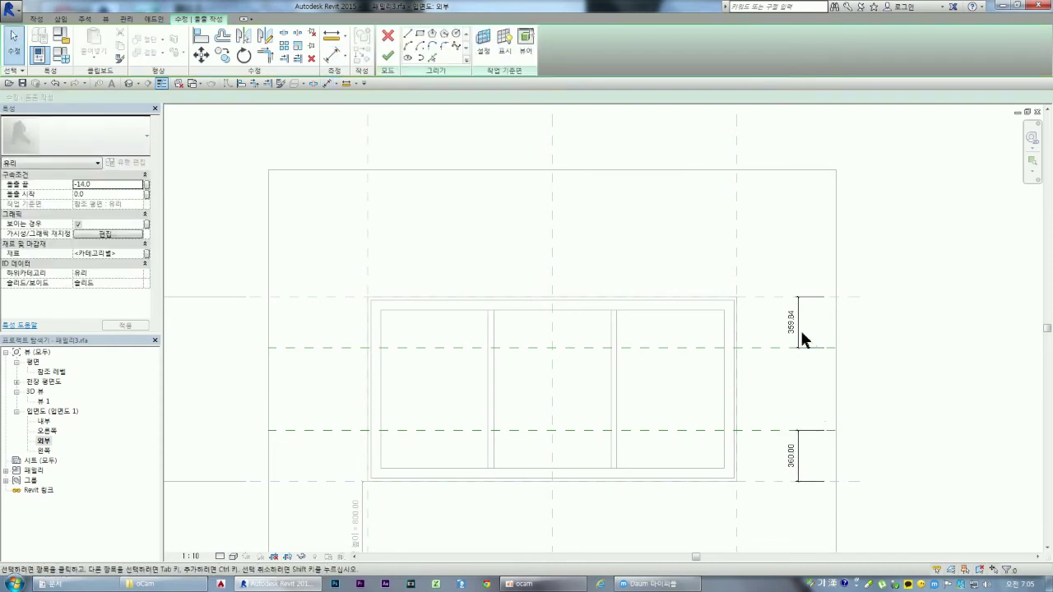
{"action": "left_click", "coordinate": [797, 331]}
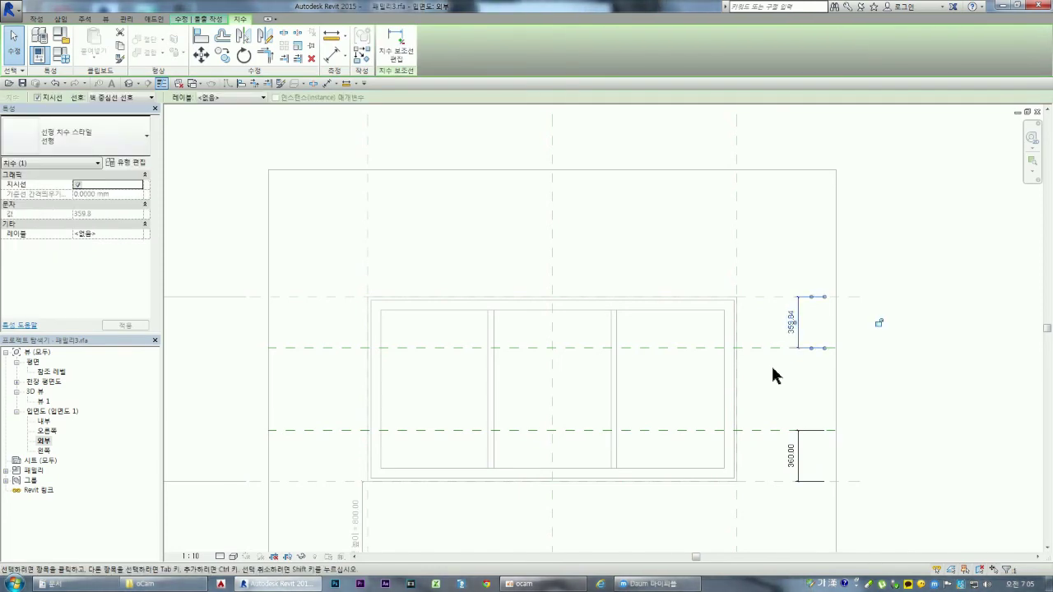
{"action": "left_click", "coordinate": [264, 97]}
{"action": "left_click", "coordinate": [244, 117]}
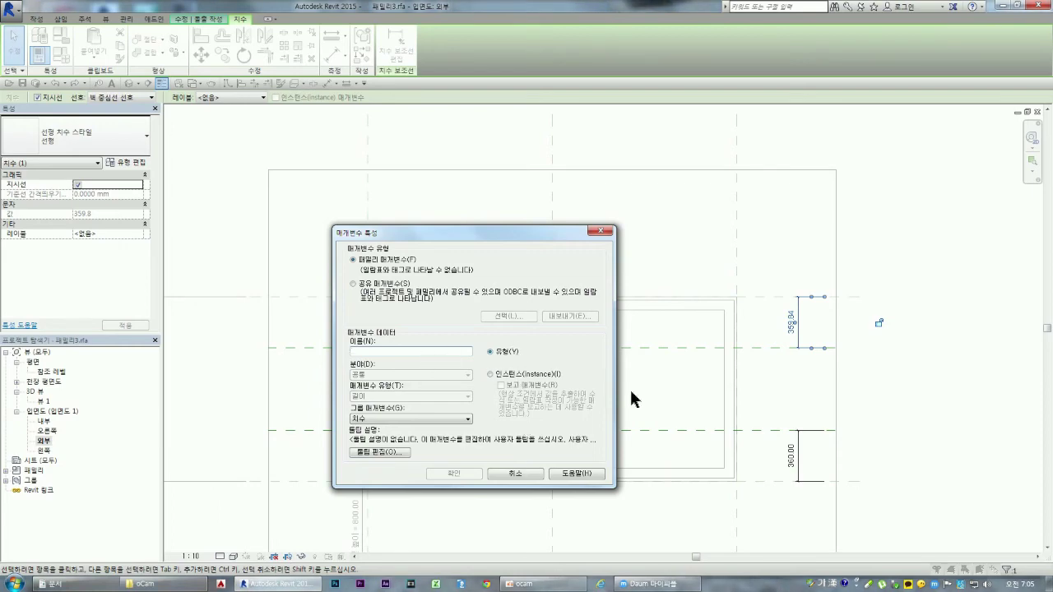
{"action": "mouse_move", "coordinate": [528, 240]}
{"action": "left_mouse_down"}
{"action": "mouse_move", "coordinate": [382, 261]}
{"action": "mouse_move", "coordinate": [269, 246]}
{"action": "left_mouse_up"}
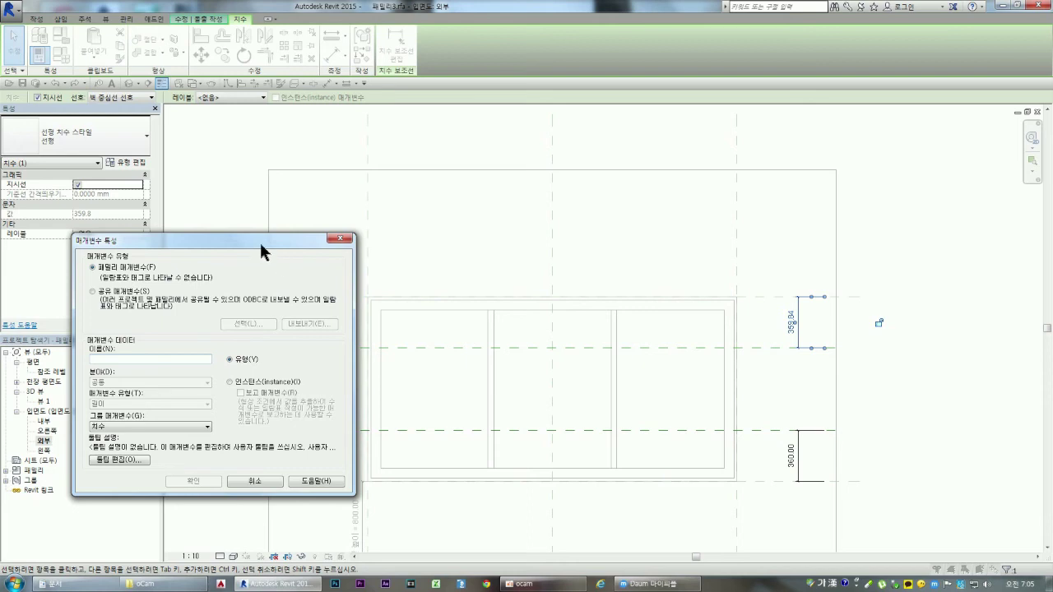
{"action": "left_click_drag", "start_coordinate": [268, 244], "coordinate": [624, 237]}
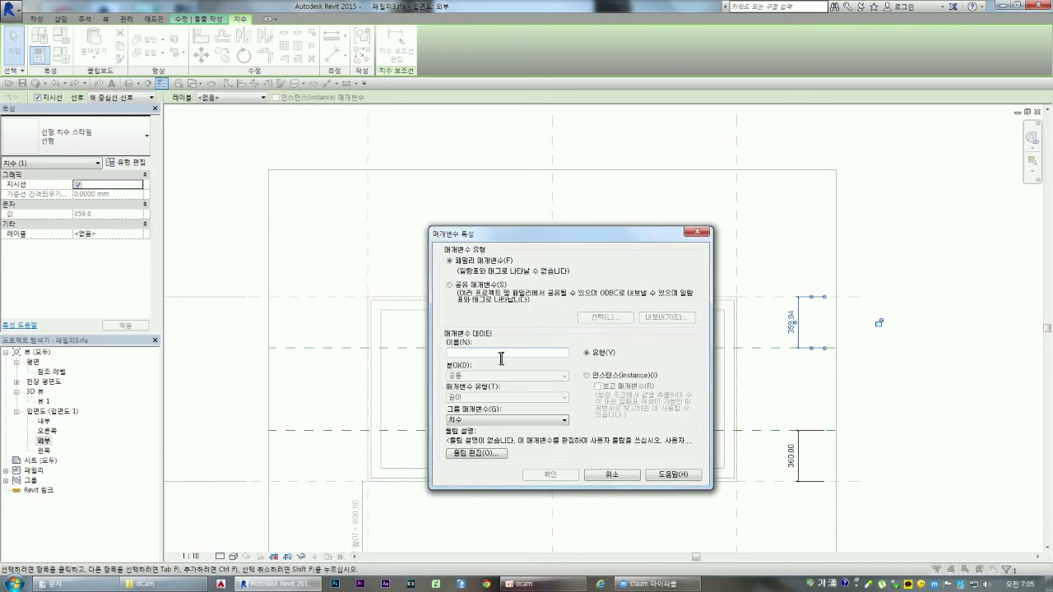
{"action": "type", "text": "트렌치"}
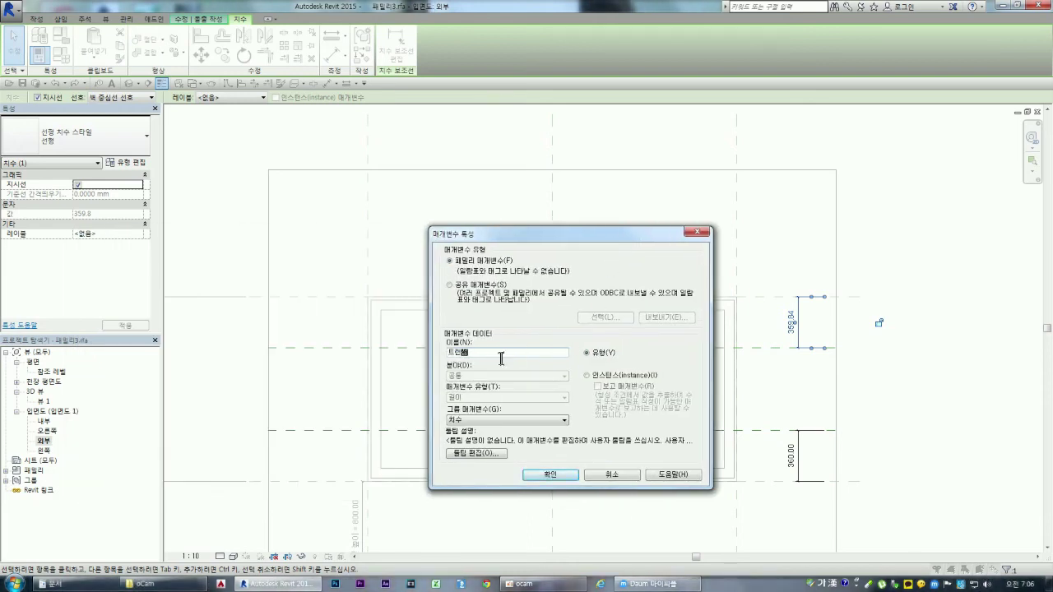
{"action": "left_click", "coordinate": [563, 474]}
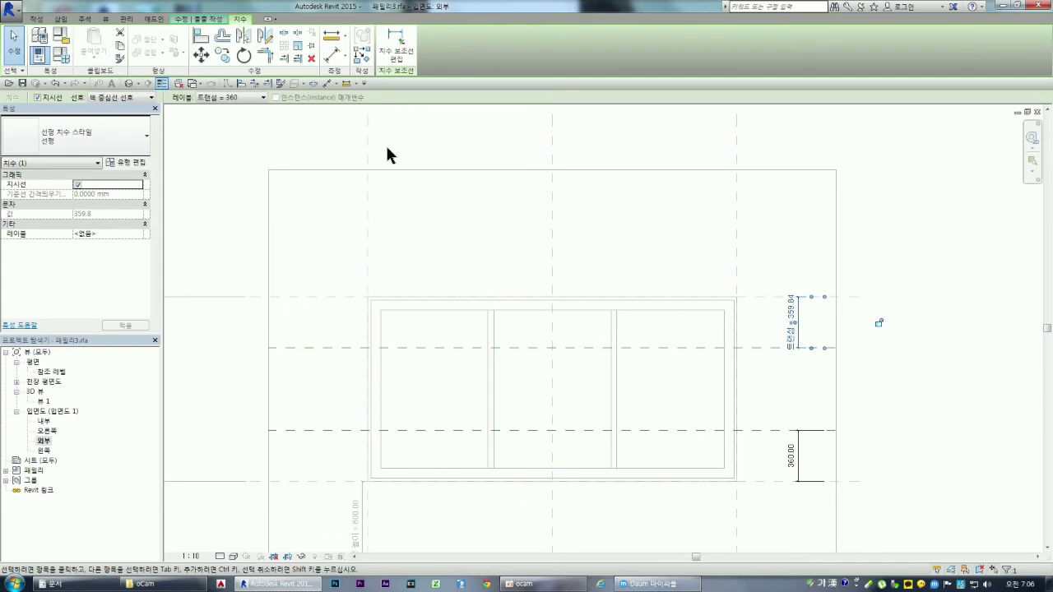
{"action": "left_click", "coordinate": [262, 97]}
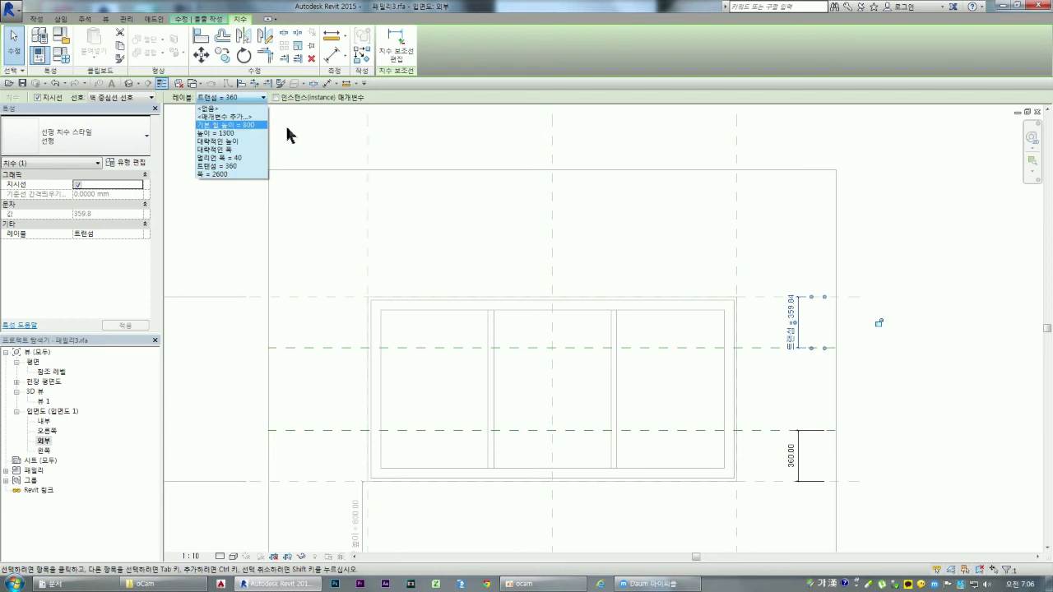
{"action": "left_click", "coordinate": [309, 144]}
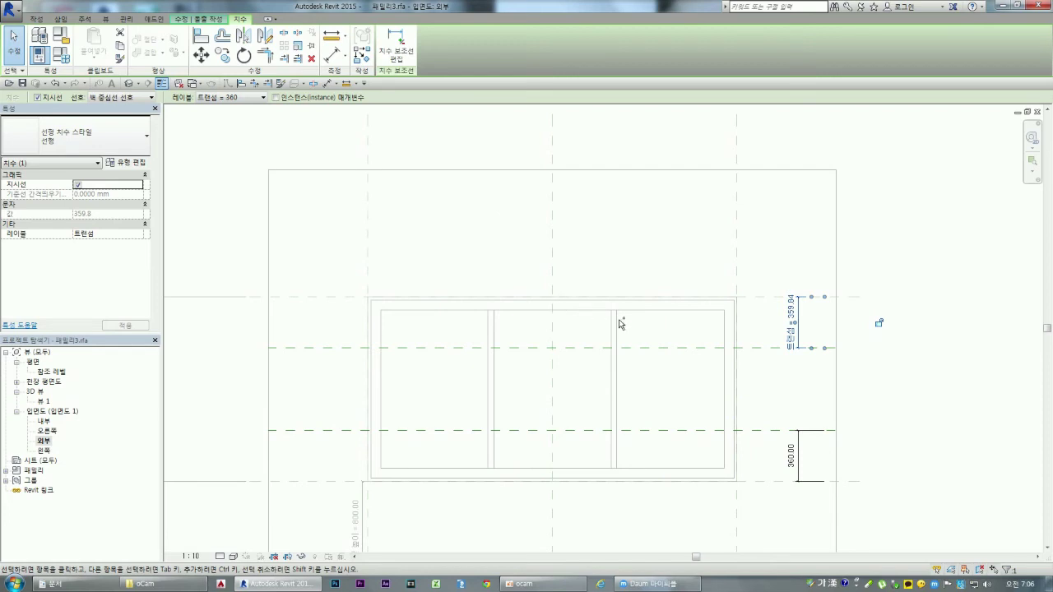
{"action": "double_click", "coordinate": [648, 337]}
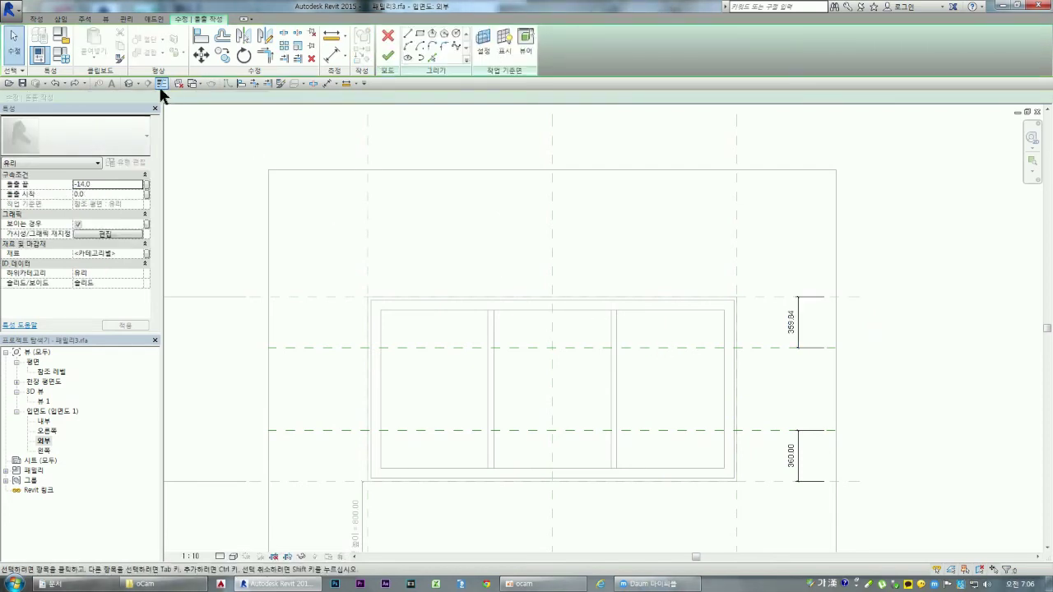
- Label both transom spacing dimensions with a new 트랜섬 간격 (transom spacing) parameter
{"action": "left_click", "coordinate": [796, 333]}
{"action": "left_click", "coordinate": [793, 461], "text": "ctrl"}
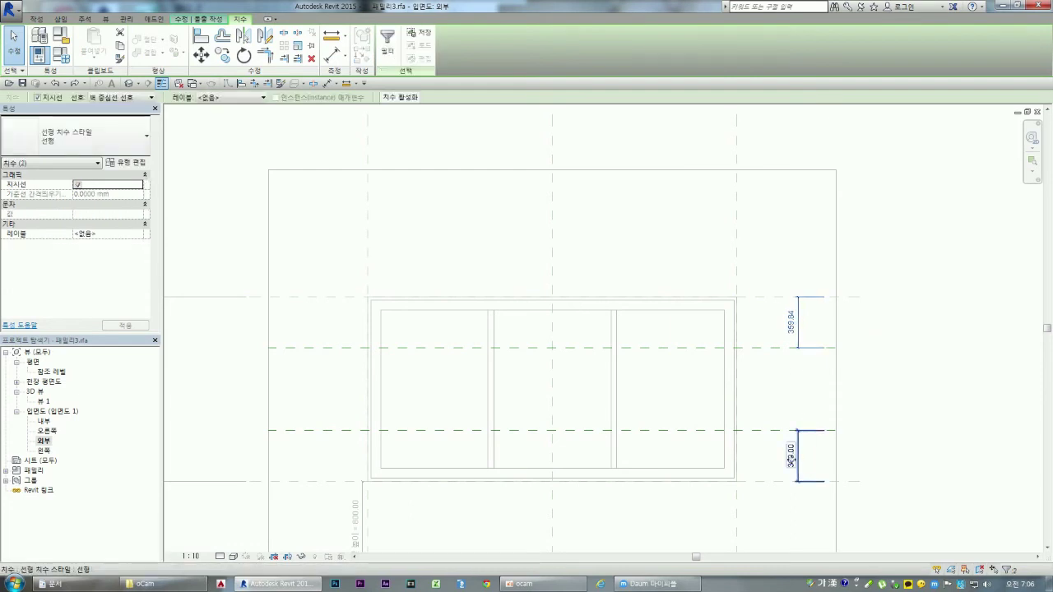
{"action": "left_click", "coordinate": [243, 98]}
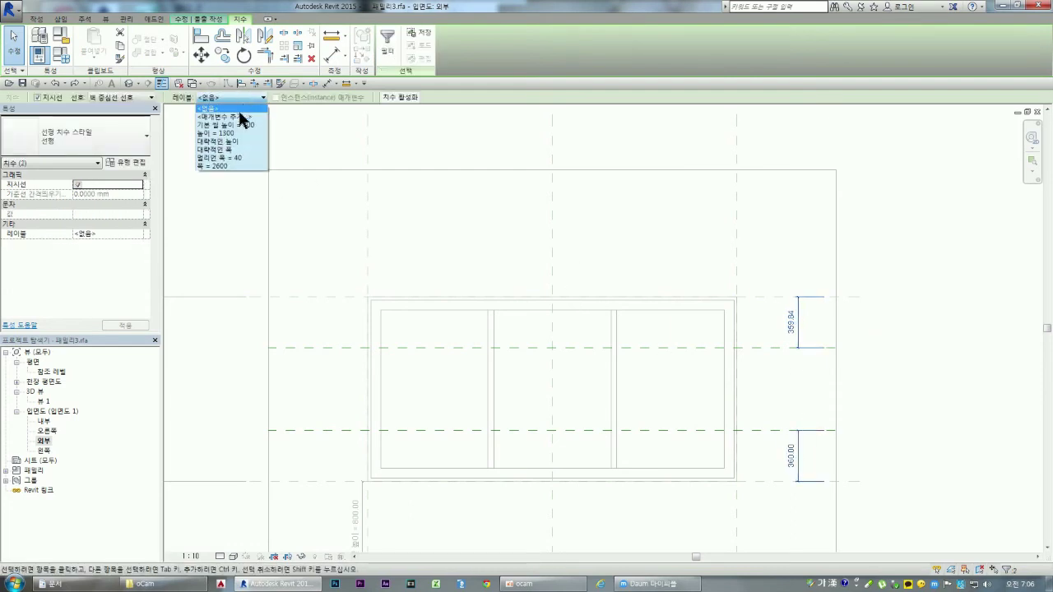
{"action": "left_click", "coordinate": [247, 118]}
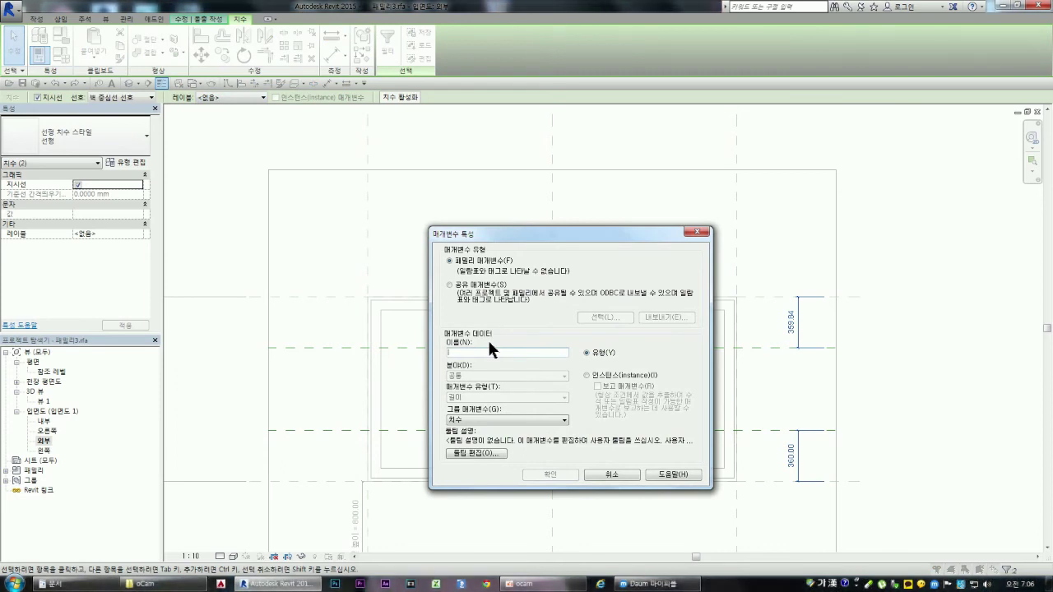
{"action": "type", "text": "트렌첼"}
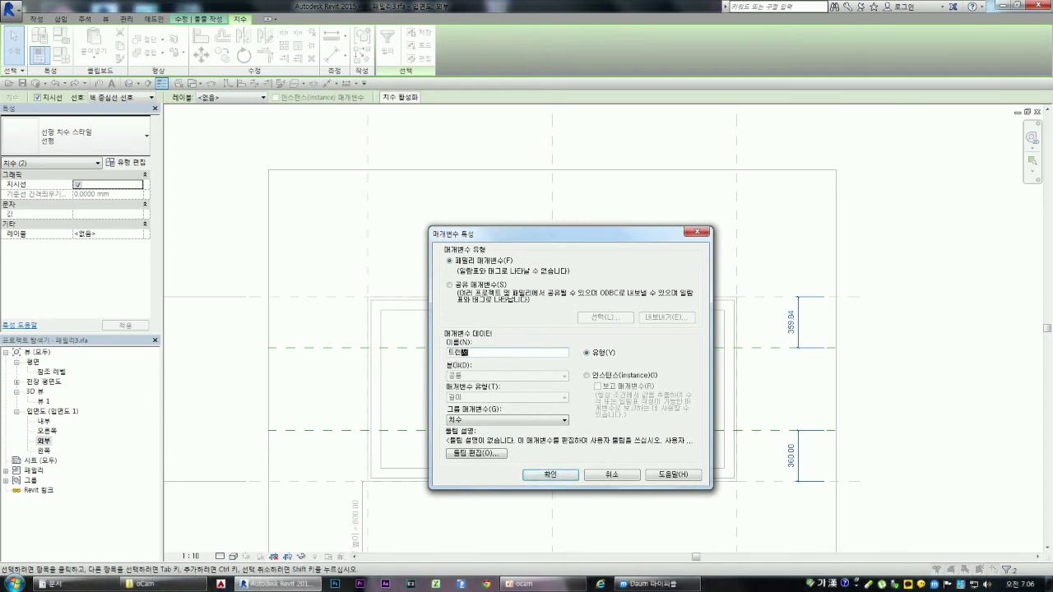
{"action": "left_click", "coordinate": [550, 474]}
- Enter editing of the glass extrusion and bring up Family Types
{"action": "scroll", "coordinate": [644, 343], "scroll_direction": "down", "scroll_amount": 1}
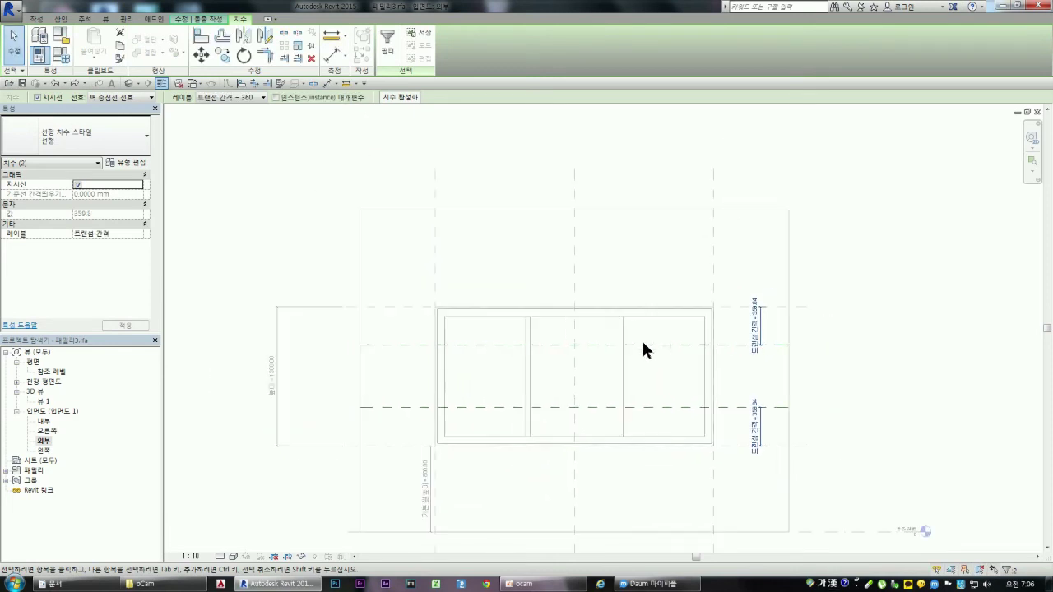
{"action": "double_click", "coordinate": [640, 374]}
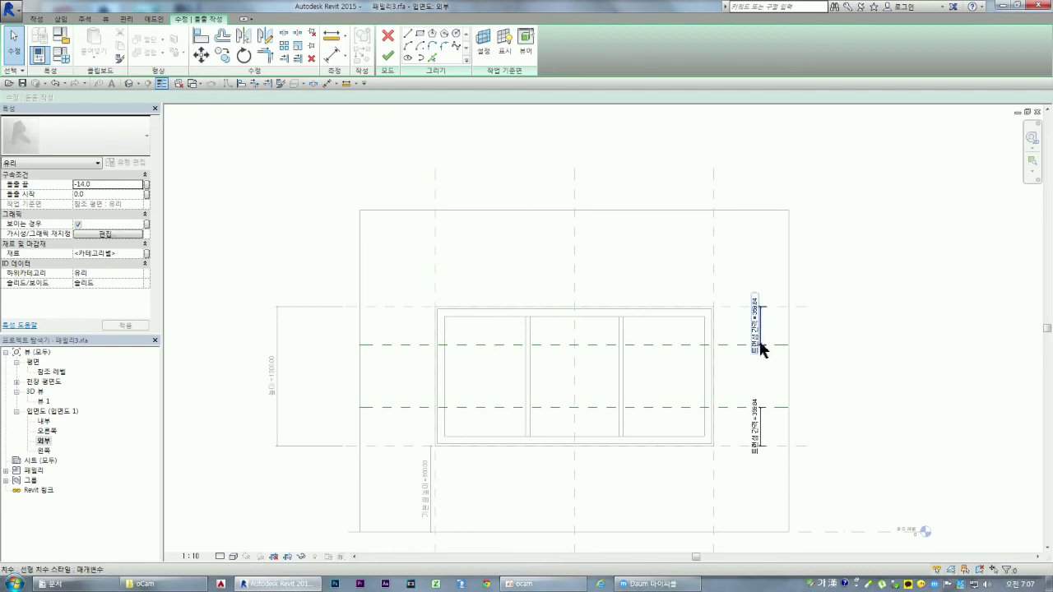
{"action": "left_click", "coordinate": [62, 57]}
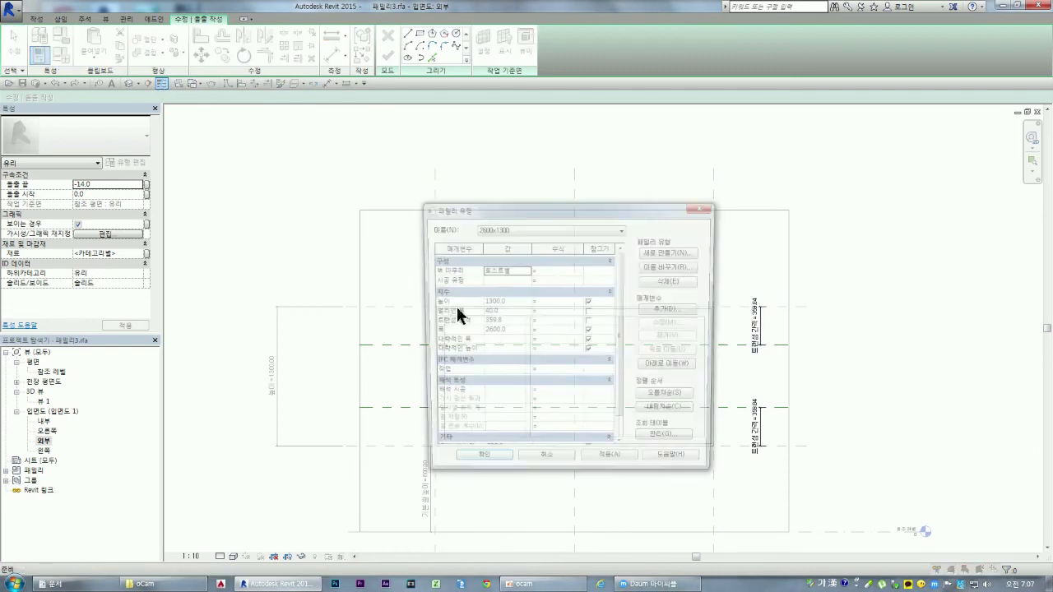
- Drive the transom spacing by the formula 높이 / 3, making both dimensions 433.33
{"action": "left_click", "coordinate": [506, 320]}
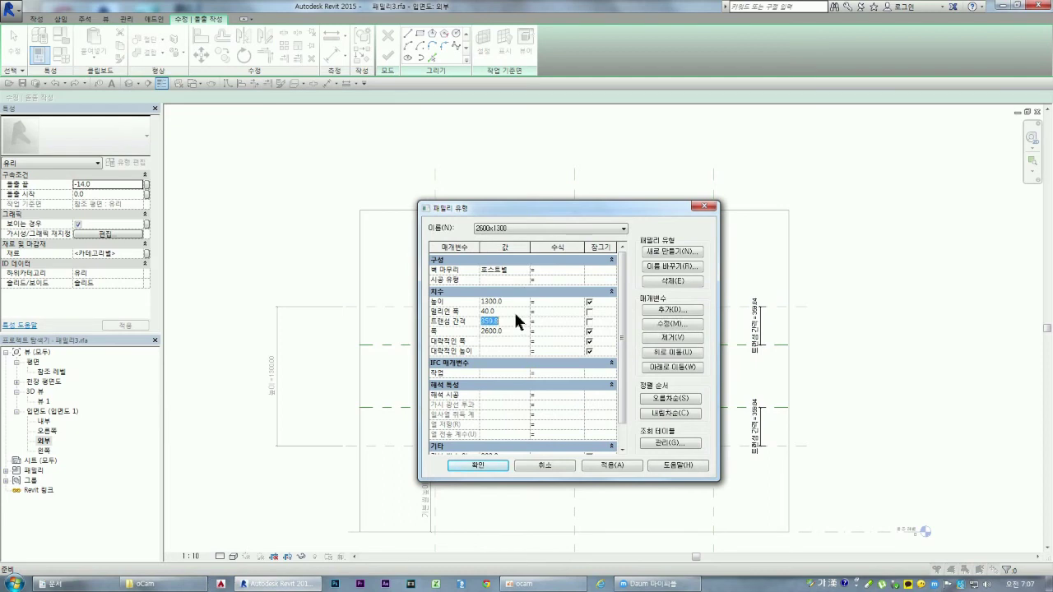
{"action": "type", "text": "500"}
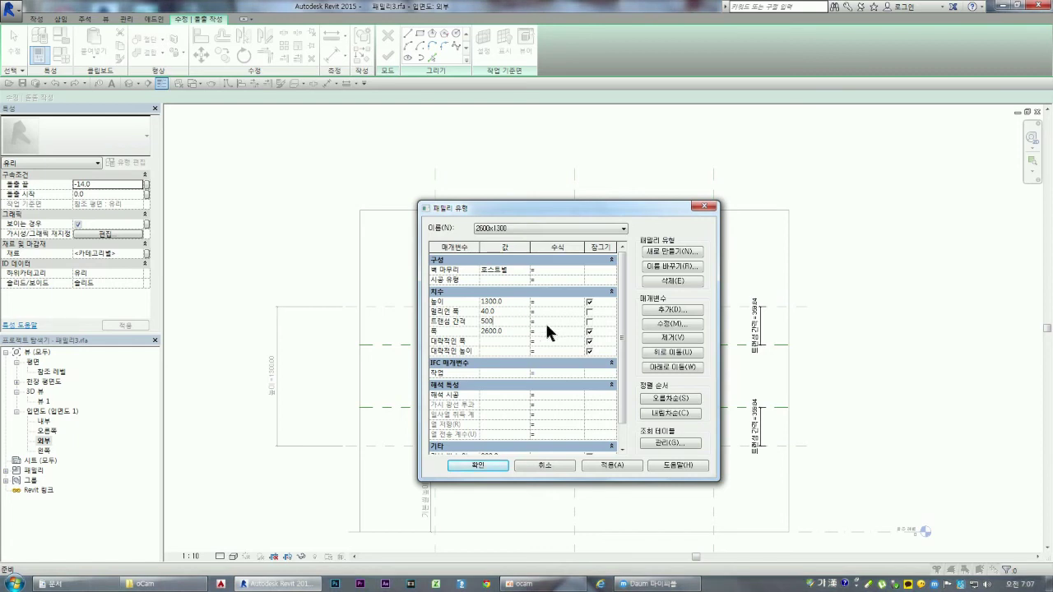
{"action": "left_click", "coordinate": [554, 323]}
{"action": "type", "text": "이"}
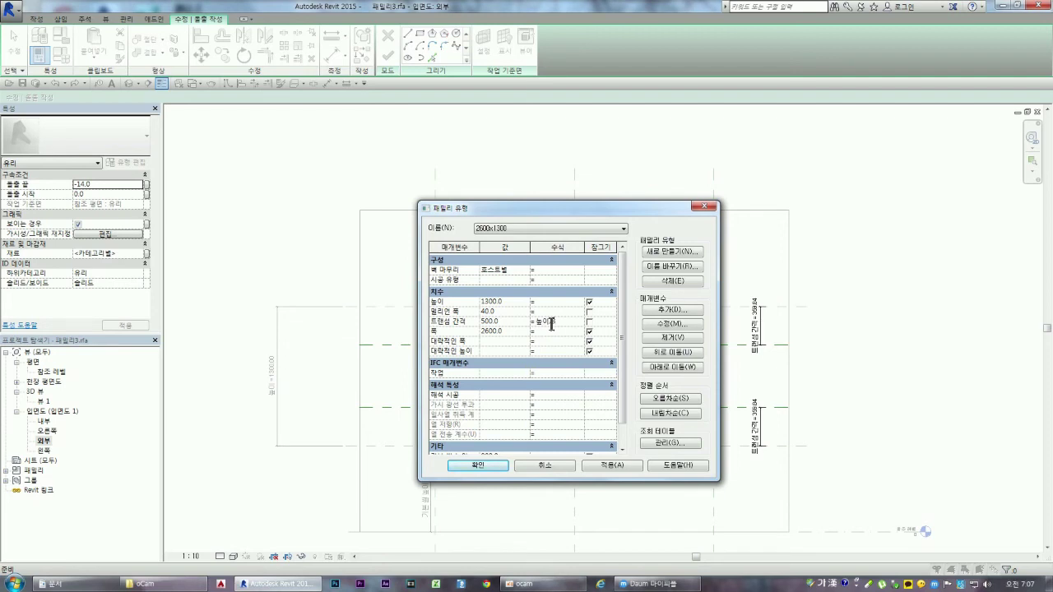
{"action": "type", "text": "/3"}
{"action": "left_click", "coordinate": [627, 464]}
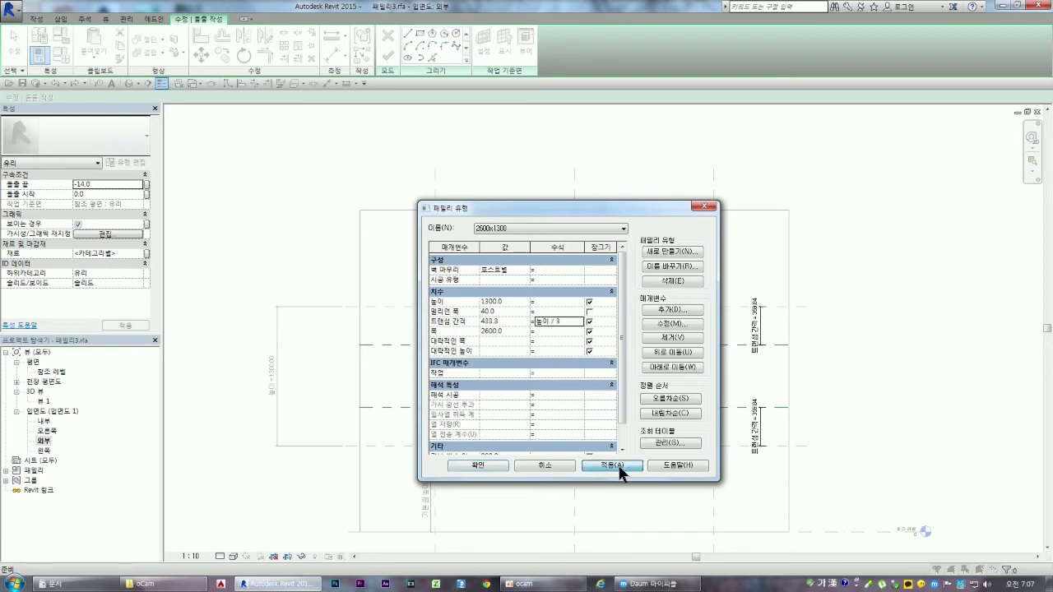
{"action": "left_click", "coordinate": [491, 466]}
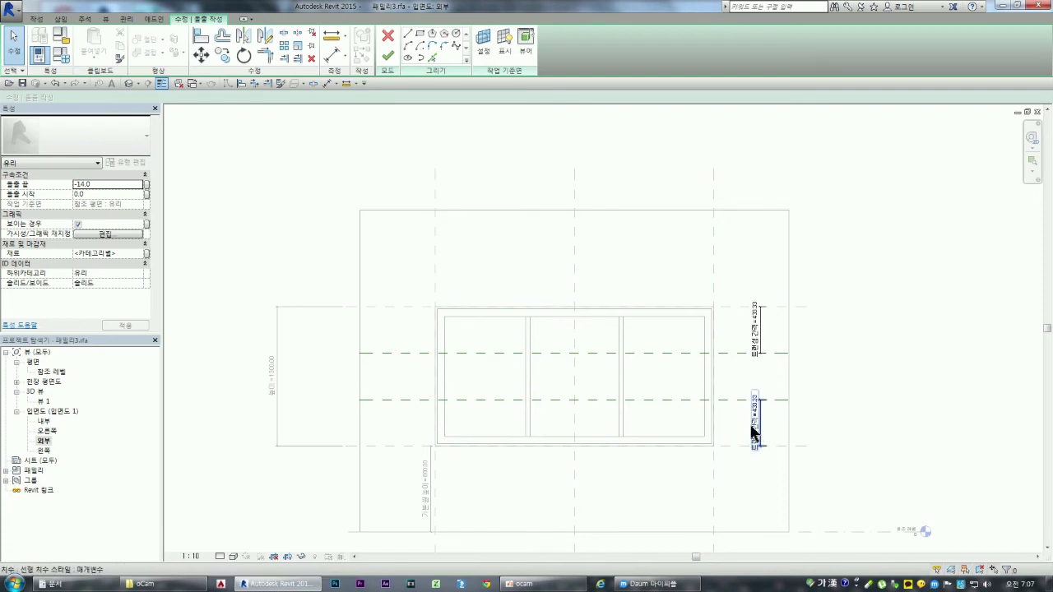
{"action": "double_click", "coordinate": [755, 333]}
- Reselect the upper transom dimension and reopen Family Types showing spacing 433.3 from 높이 / 3
{"action": "key", "text": "Escape"}
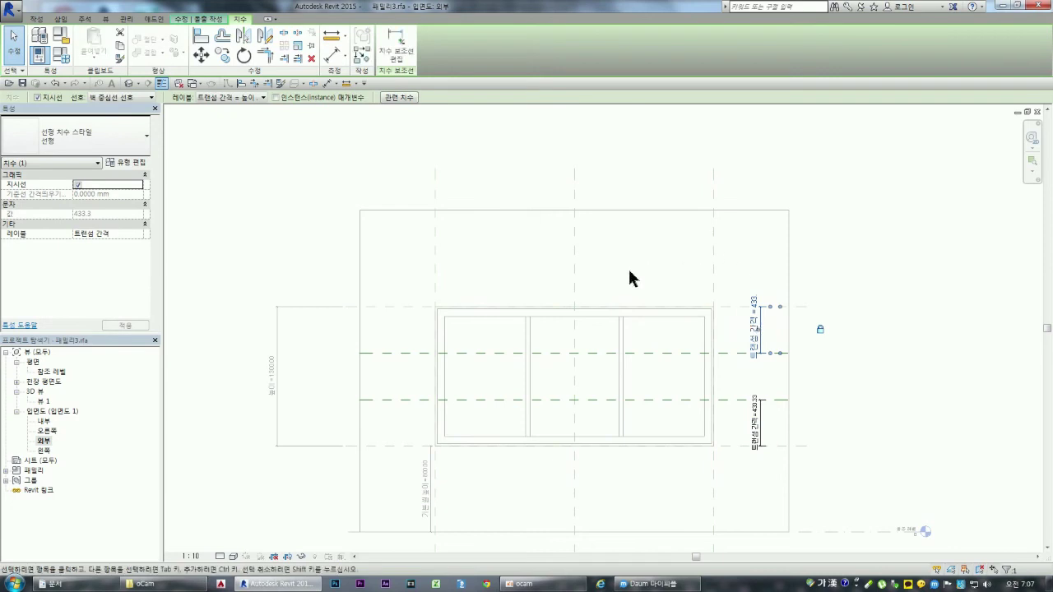
{"action": "left_click", "coordinate": [630, 268]}
{"action": "left_click", "coordinate": [759, 336]}
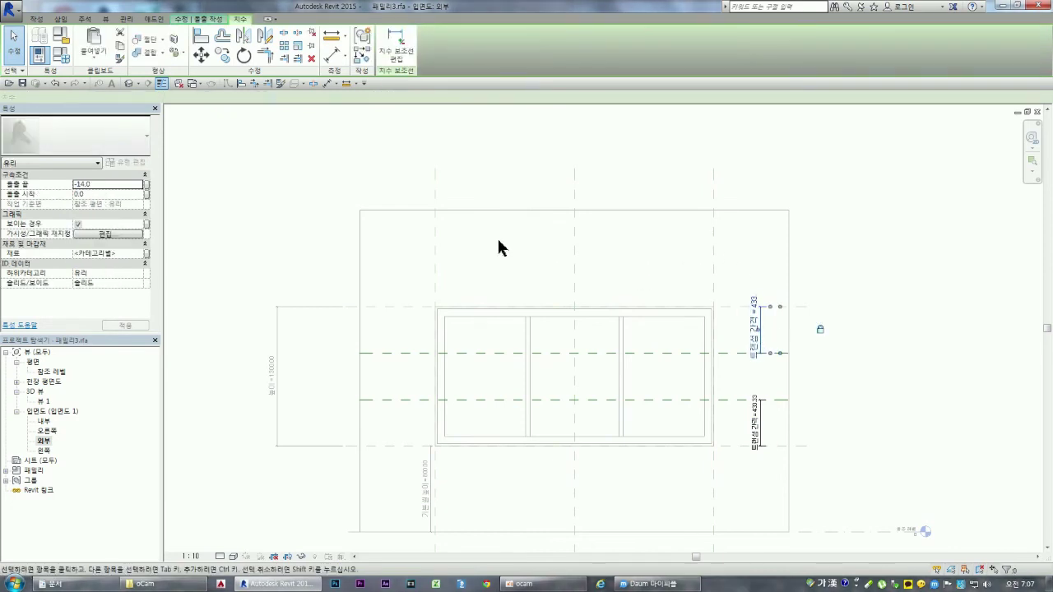
{"action": "left_click", "coordinate": [61, 54]}
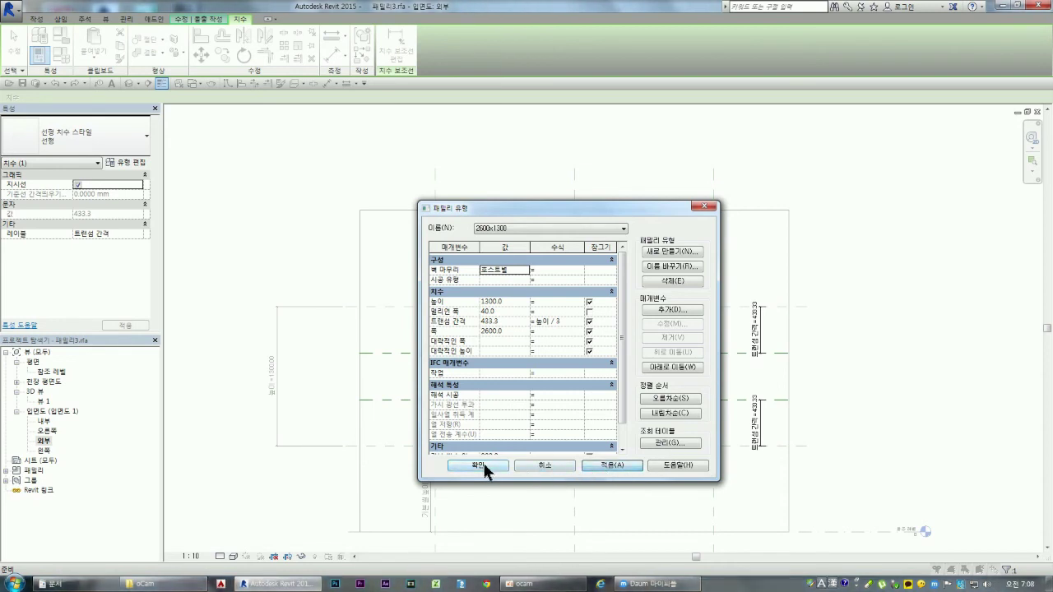
- Switch the window family to the 1800x1500 type and apply it
{"action": "left_click", "coordinate": [619, 227]}
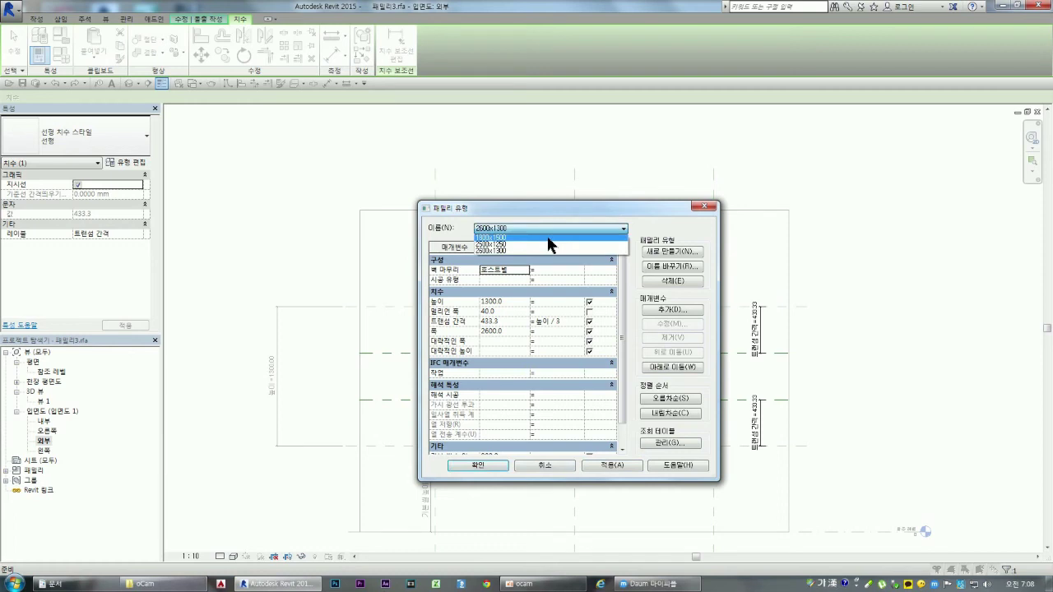
{"action": "left_click", "coordinate": [546, 233]}
{"action": "left_click", "coordinate": [609, 466]}
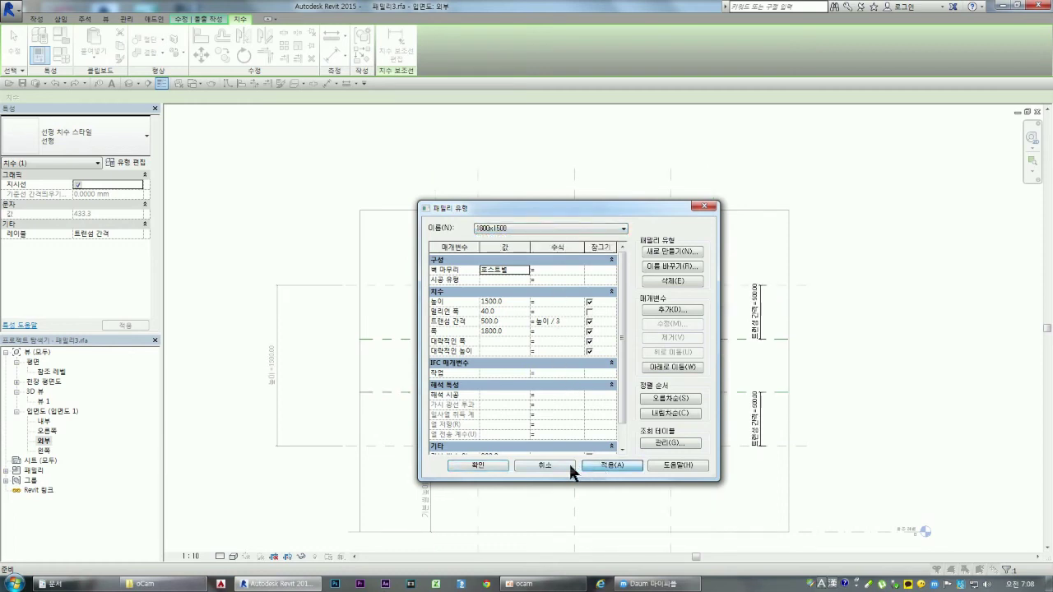
{"action": "left_click", "coordinate": [533, 462]}
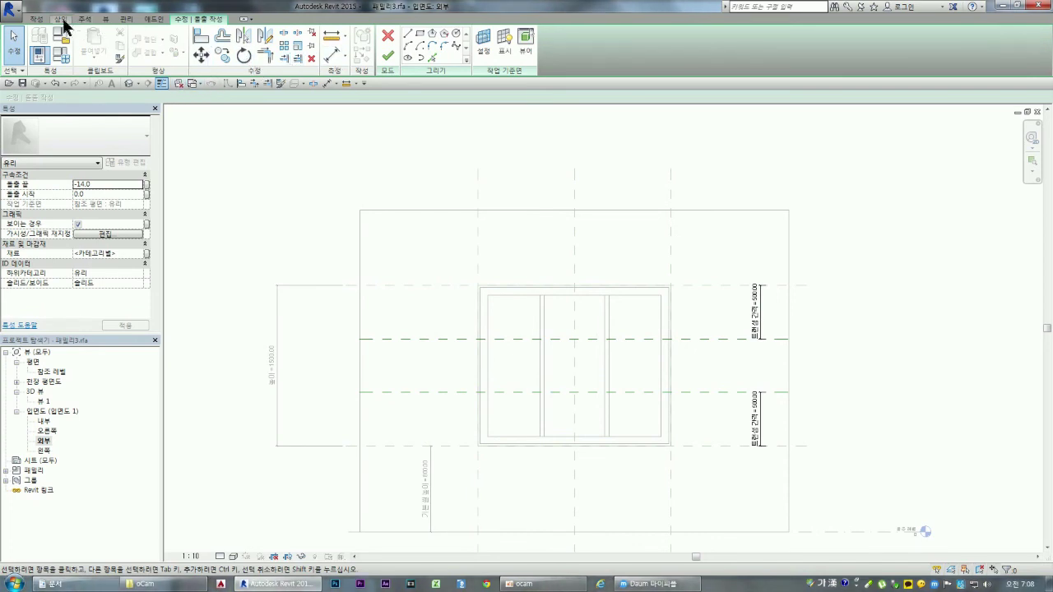
- Flex to 2500x1250 and back to 1800x1500, then clear and apply the 트랜섬 간격 formula
{"action": "left_click", "coordinate": [63, 57]}
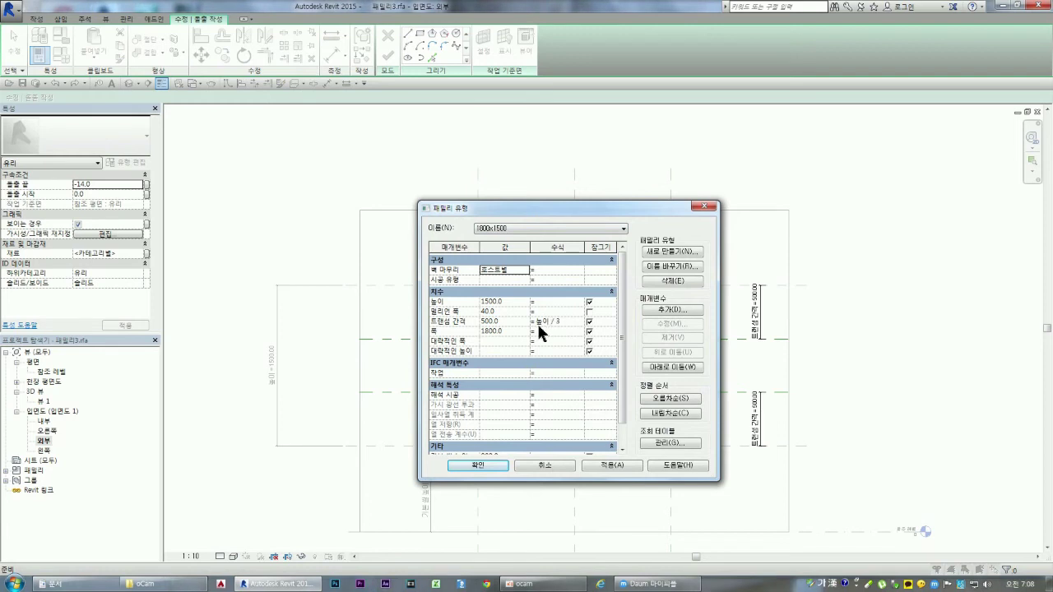
{"action": "left_click", "coordinate": [520, 229]}
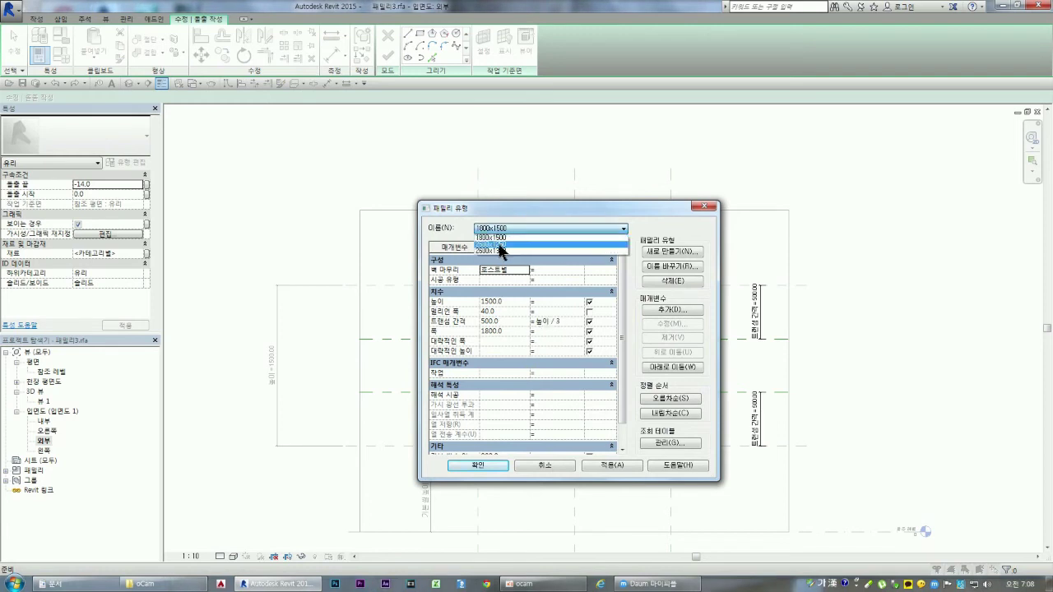
{"action": "left_click", "coordinate": [503, 245]}
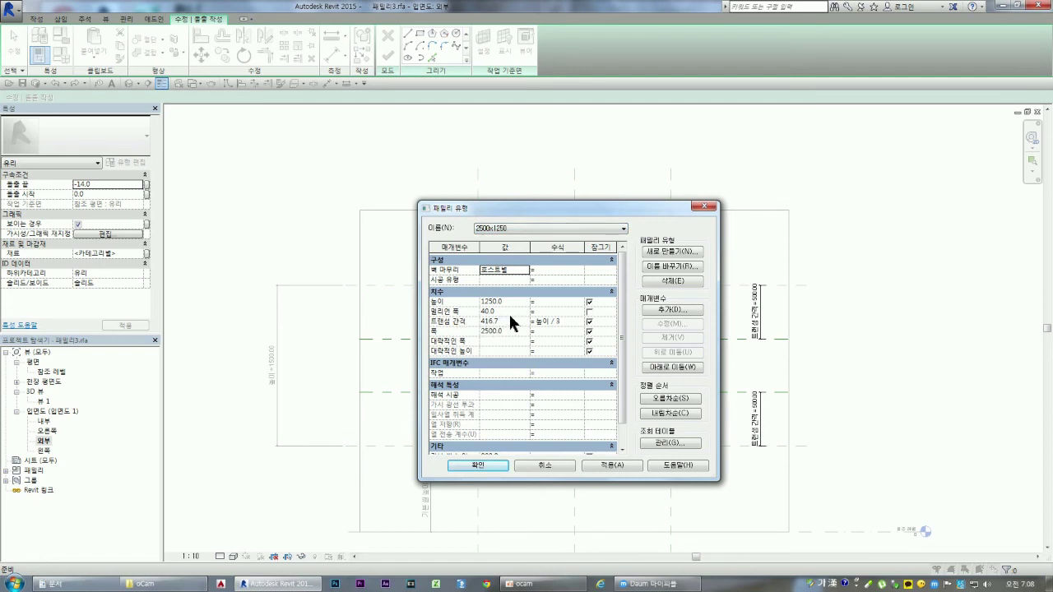
{"action": "left_click", "coordinate": [495, 228]}
{"action": "left_click", "coordinate": [501, 238]}
{"action": "left_click", "coordinate": [550, 321]}
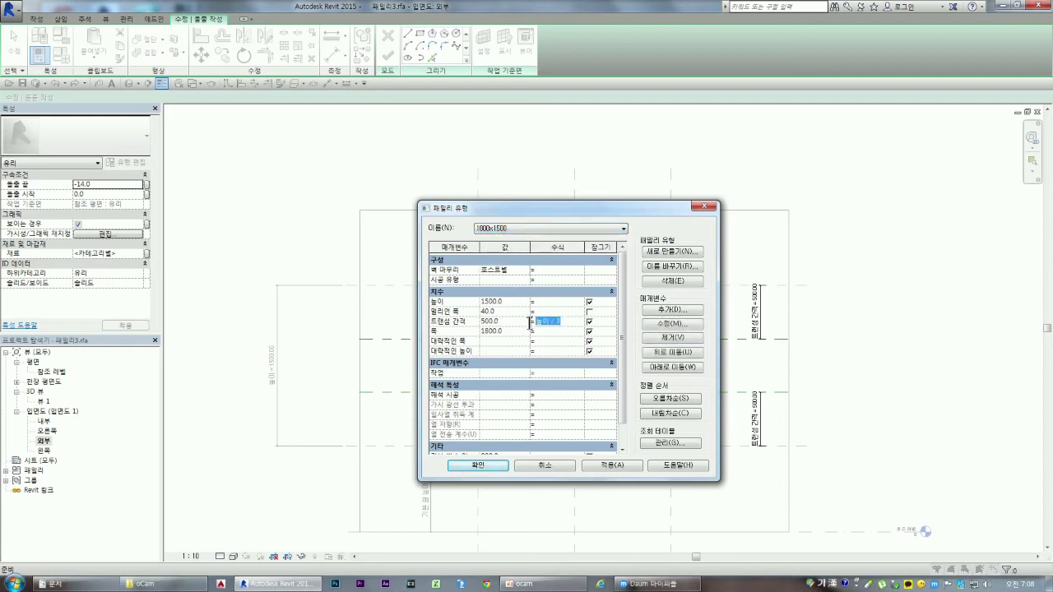
{"action": "key", "text": "Delete"}
{"action": "left_click", "coordinate": [600, 465]}
- Flex the family through 2500x1250 to the 2600x1300 type and apply it
{"action": "left_click", "coordinate": [496, 230]}
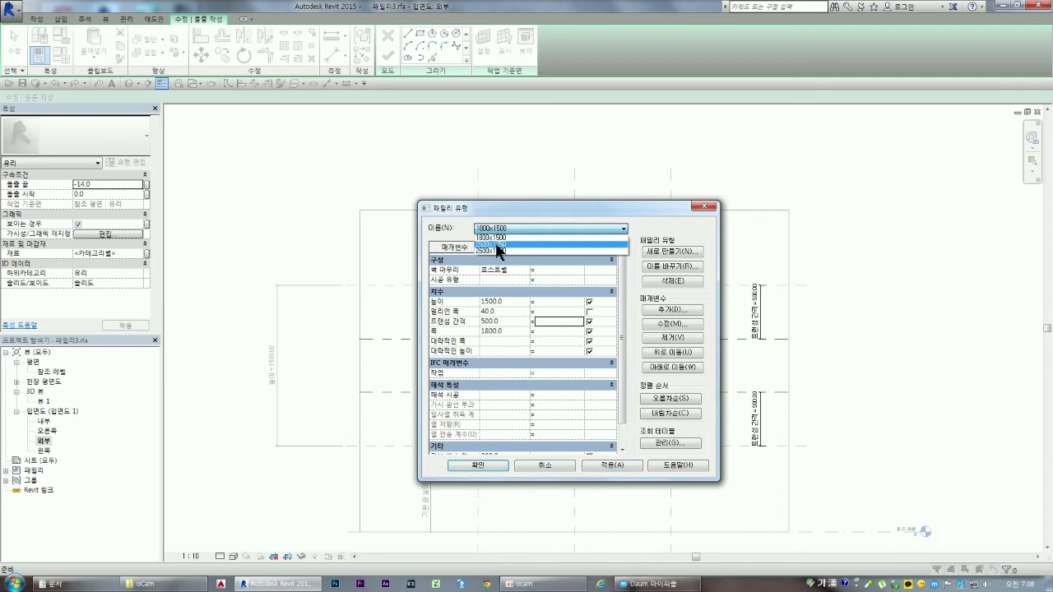
{"action": "left_click", "coordinate": [498, 248]}
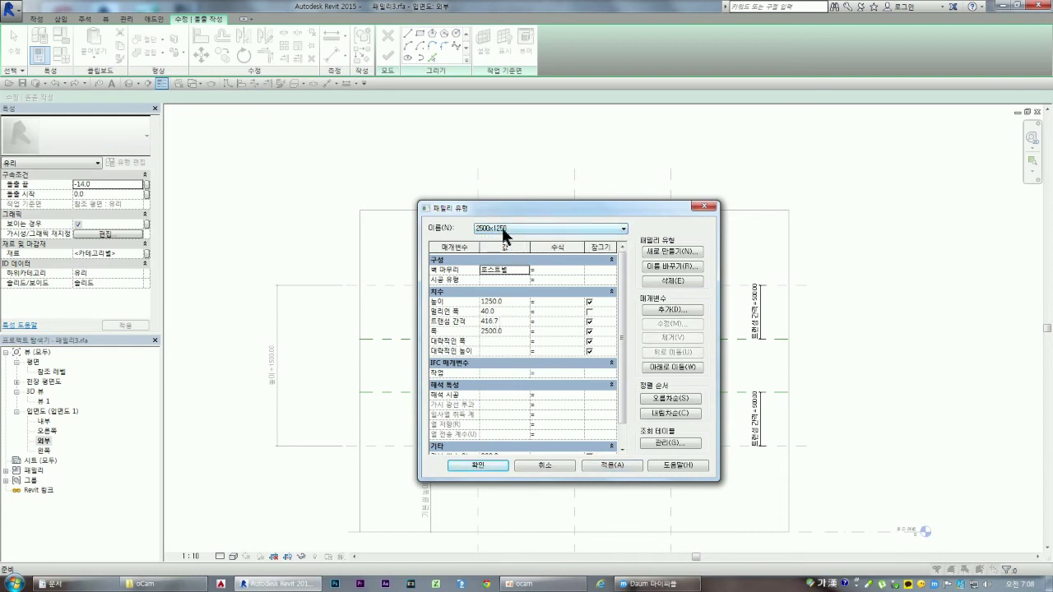
{"action": "left_click", "coordinate": [503, 232]}
{"action": "left_click", "coordinate": [503, 247]}
{"action": "left_click", "coordinate": [616, 462]}
- Return to 1800x1500 and restore the 트랜섬 간격 formula as 높이/3 (500.0)
{"action": "left_click", "coordinate": [511, 229]}
{"action": "left_click", "coordinate": [499, 238]}
{"action": "left_click", "coordinate": [546, 319]}
{"action": "type", "text": "높"}
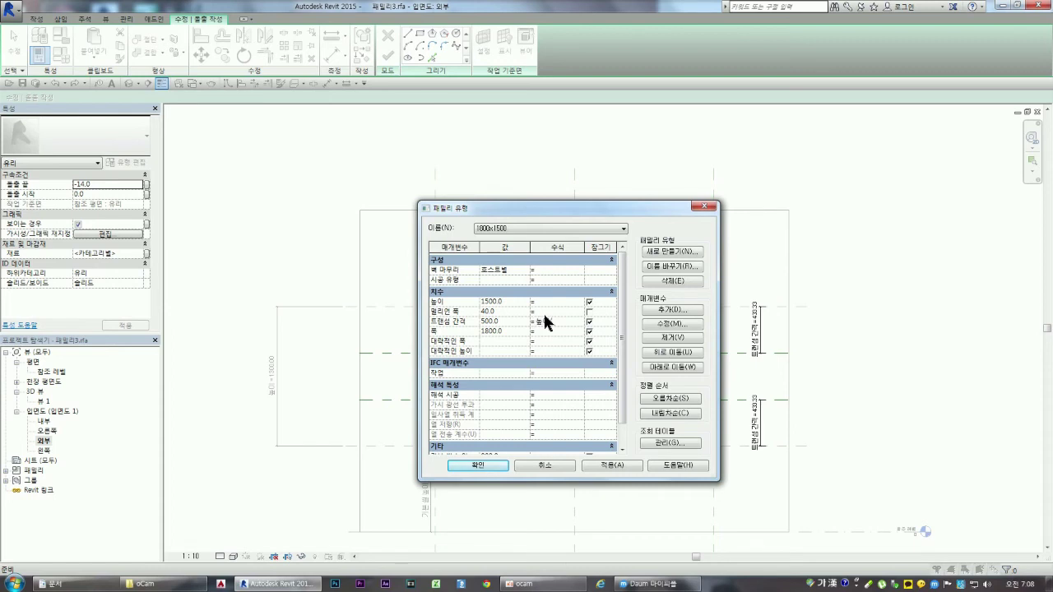
{"action": "type", "text": "이/3"}
{"action": "left_click", "coordinate": [607, 463]}
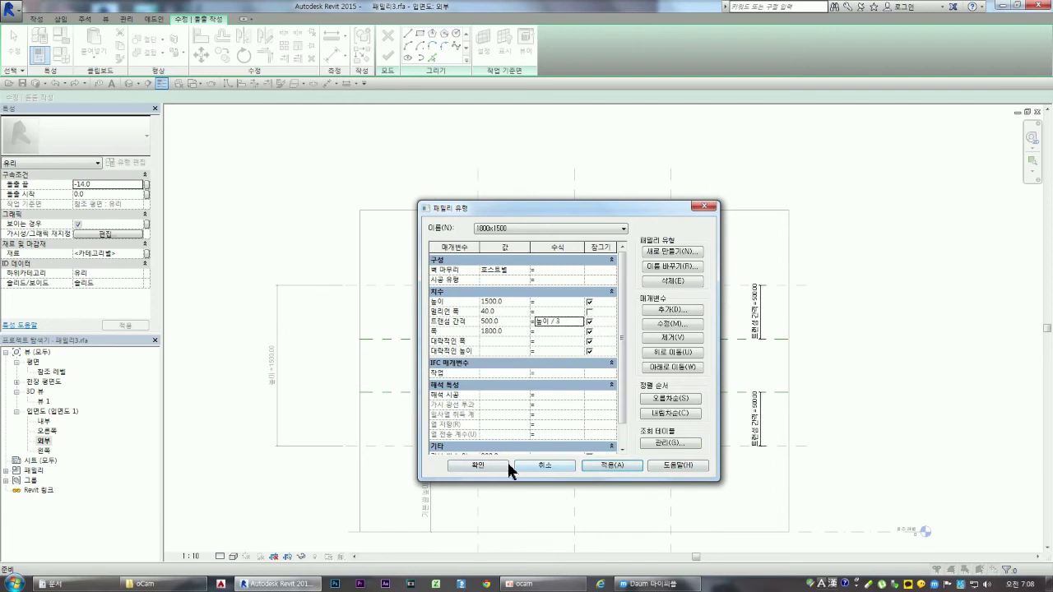
{"action": "left_click", "coordinate": [478, 466]}
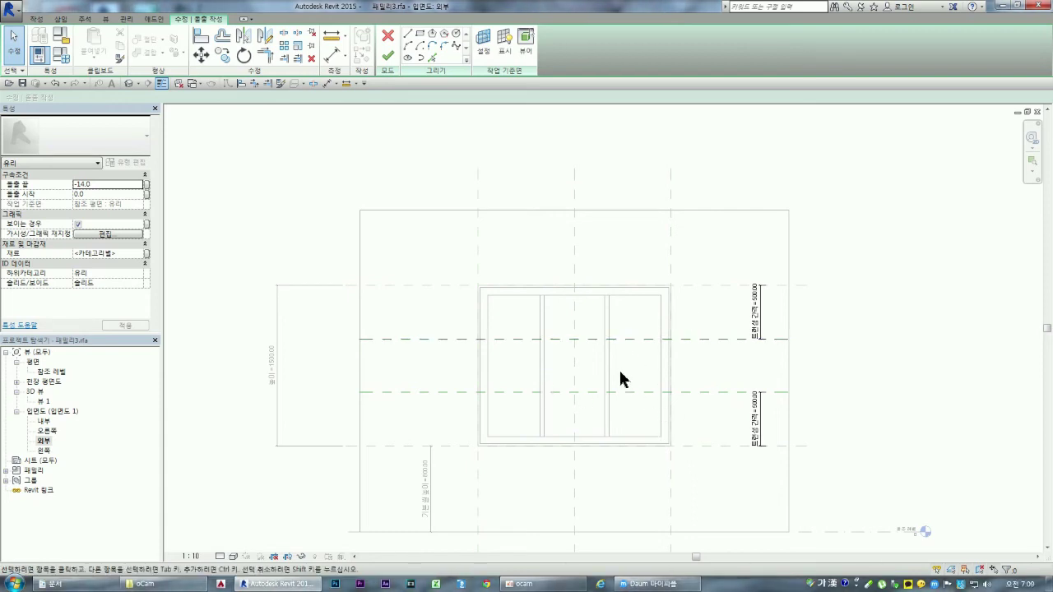
{"action": "left_click", "coordinate": [420, 34]}
- Sketch two thin rectangles on the upper and lower transom lines
{"action": "left_click", "coordinate": [497, 334]}
{"action": "left_click", "coordinate": [653, 346]}
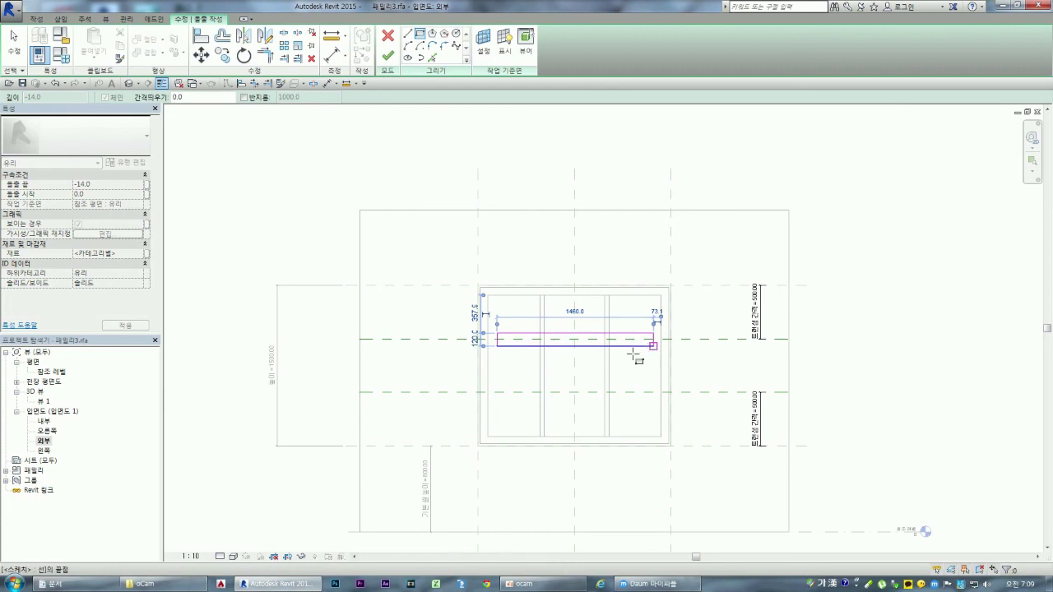
{"action": "left_click", "coordinate": [496, 387]}
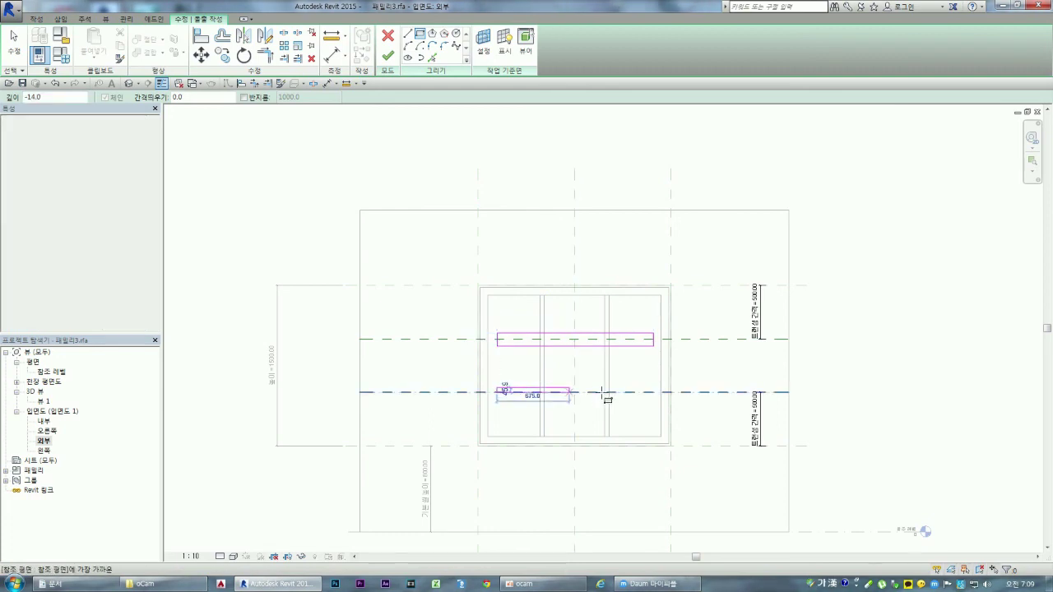
{"action": "left_click", "coordinate": [653, 397]}
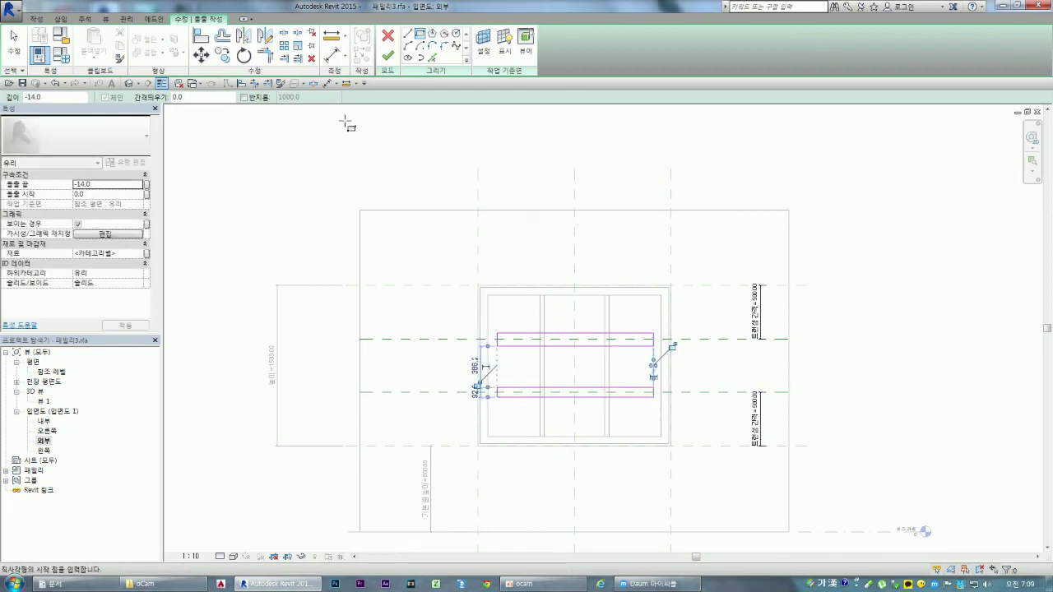
- Align both rectangles' left and right edges to the window's vertical reference lines
{"action": "left_click", "coordinate": [199, 36]}
{"action": "scroll", "coordinate": [446, 231], "scroll_direction": "up", "scroll_amount": 1}
{"action": "left_click", "coordinate": [495, 370]}
{"action": "left_click", "coordinate": [504, 357]}
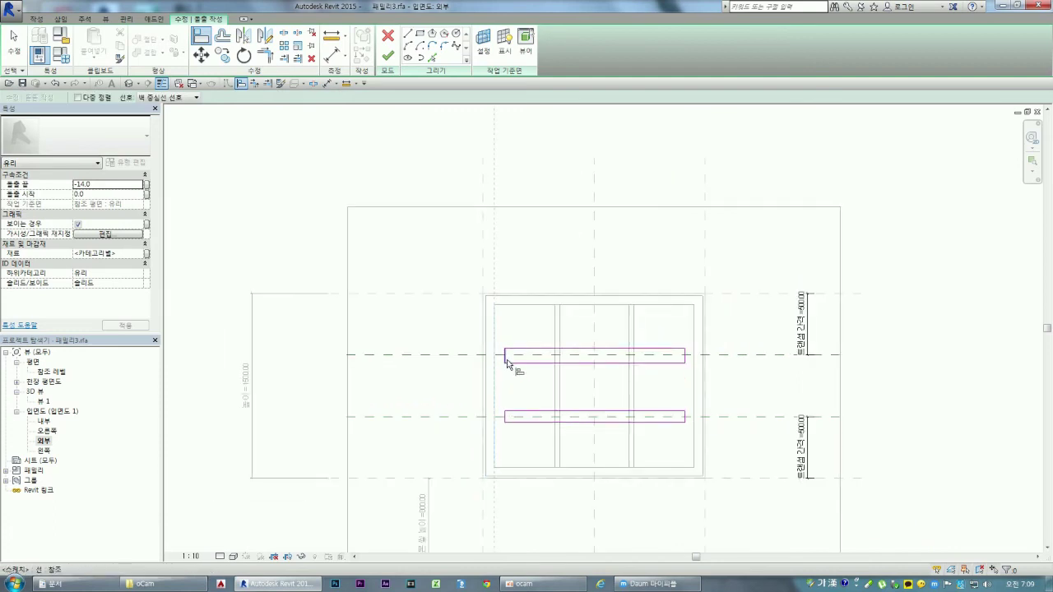
{"action": "left_click", "coordinate": [494, 415]}
{"action": "left_click", "coordinate": [495, 428]}
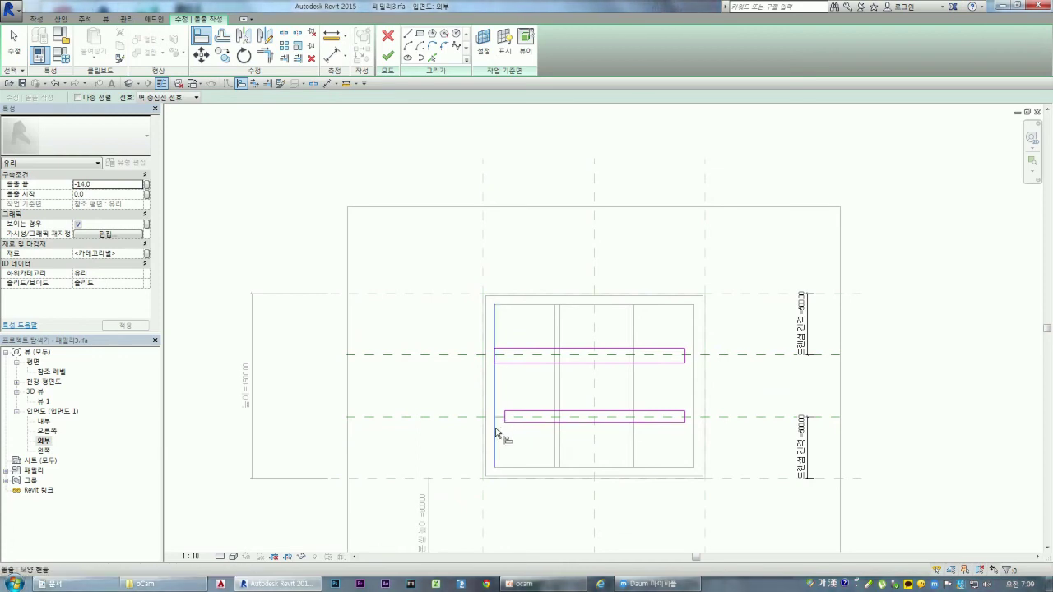
{"action": "left_click", "coordinate": [504, 417]}
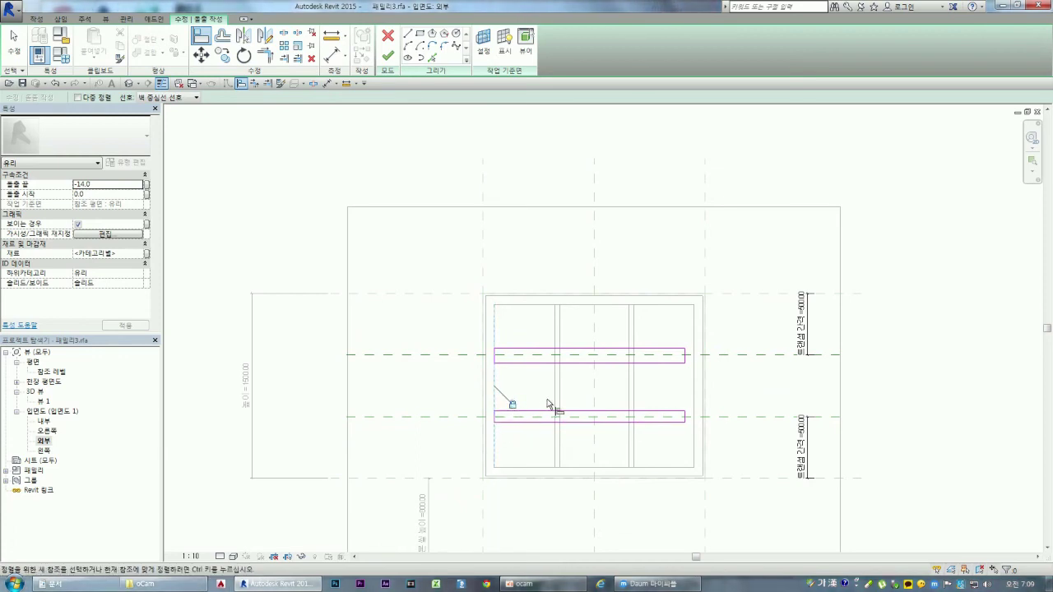
{"action": "left_click", "coordinate": [685, 360]}
{"action": "left_click", "coordinate": [685, 359]}
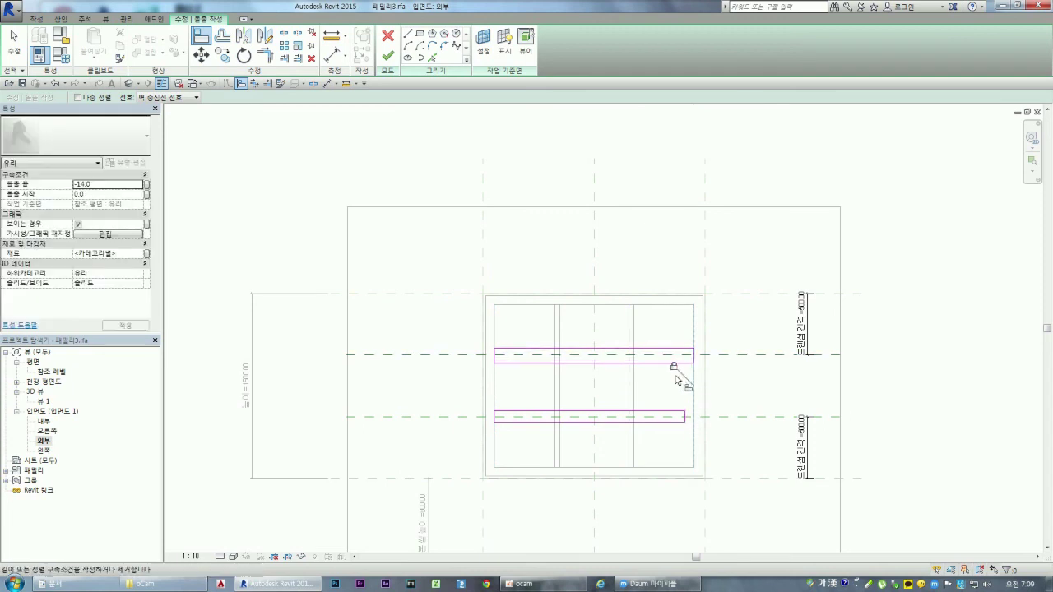
{"action": "left_click", "coordinate": [693, 425]}
{"action": "left_click", "coordinate": [685, 419]}
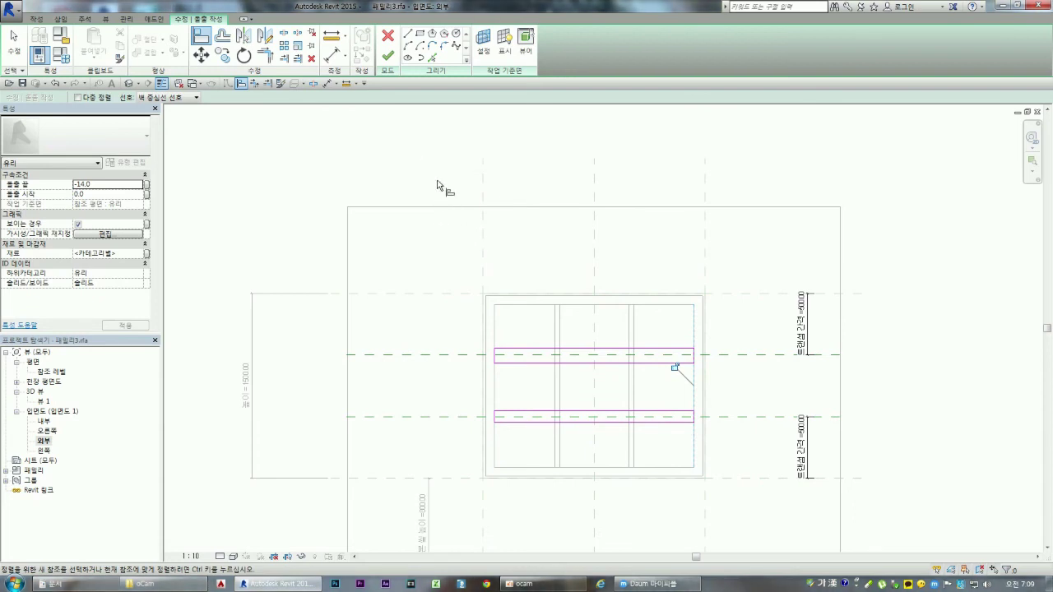
- Add EQ aligned dimensions centring each transom rectangle on its reference plane
{"action": "left_click", "coordinate": [333, 54]}
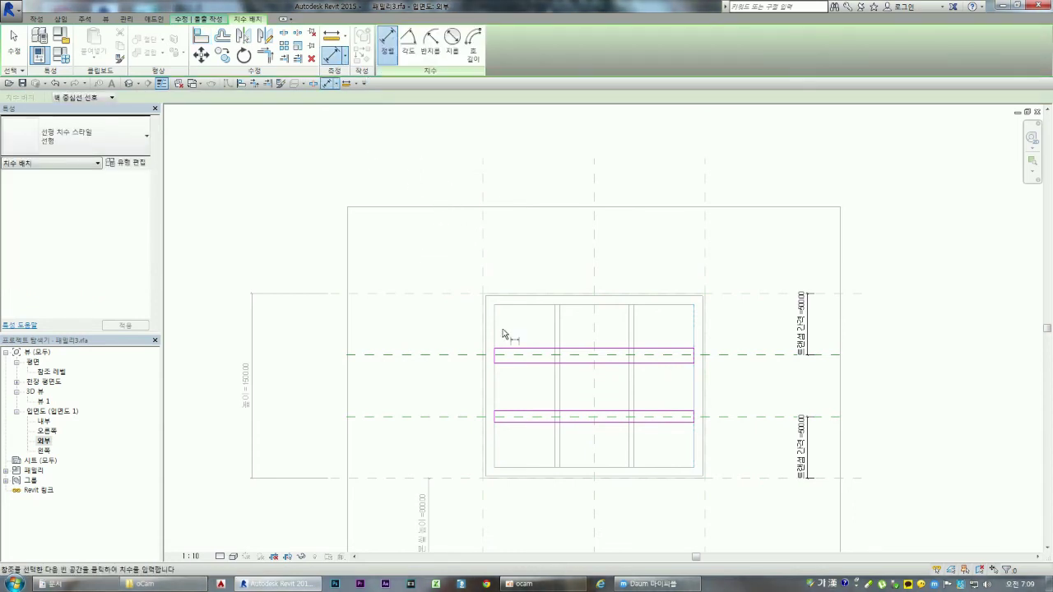
{"action": "scroll", "coordinate": [515, 355], "scroll_direction": "up", "scroll_amount": 5}
{"action": "left_click", "coordinate": [524, 354]}
{"action": "left_click", "coordinate": [535, 384]}
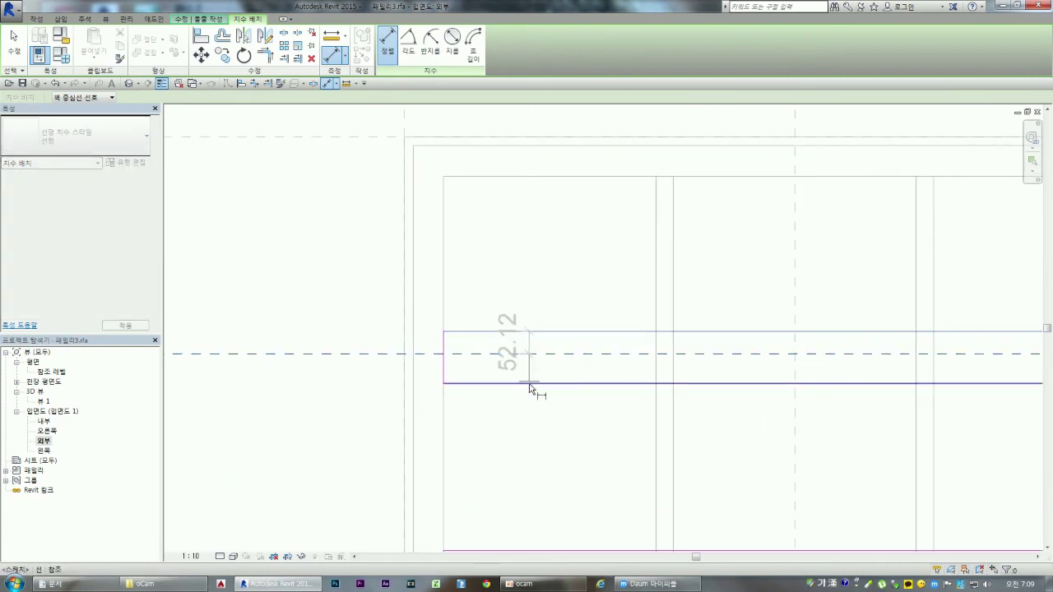
{"action": "left_click", "coordinate": [321, 399]}
{"action": "scroll", "coordinate": [413, 282], "scroll_direction": "down", "scroll_amount": 3}
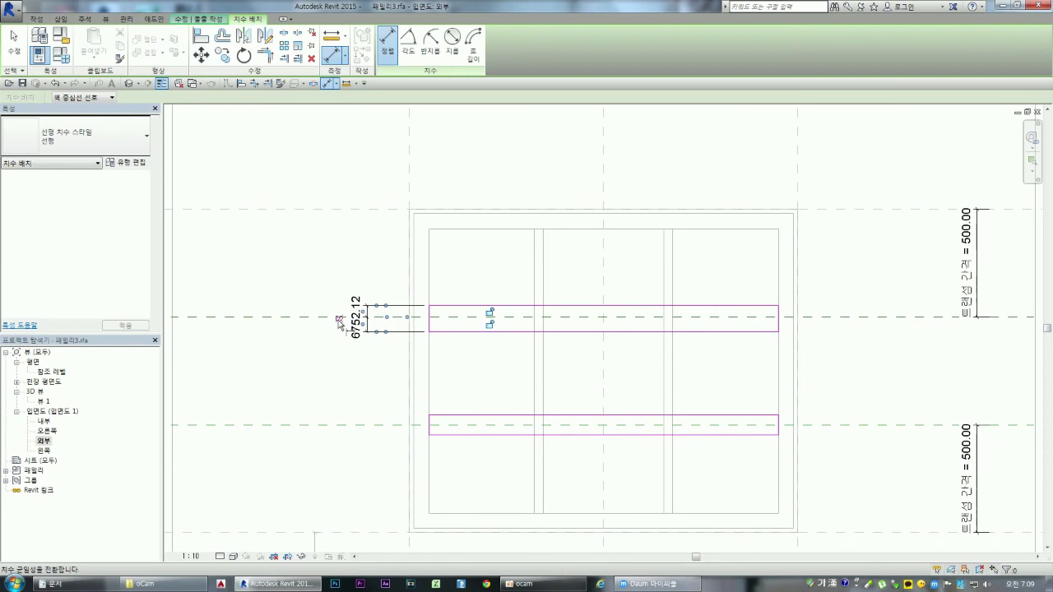
{"action": "left_click", "coordinate": [340, 321]}
{"action": "left_click", "coordinate": [474, 425]}
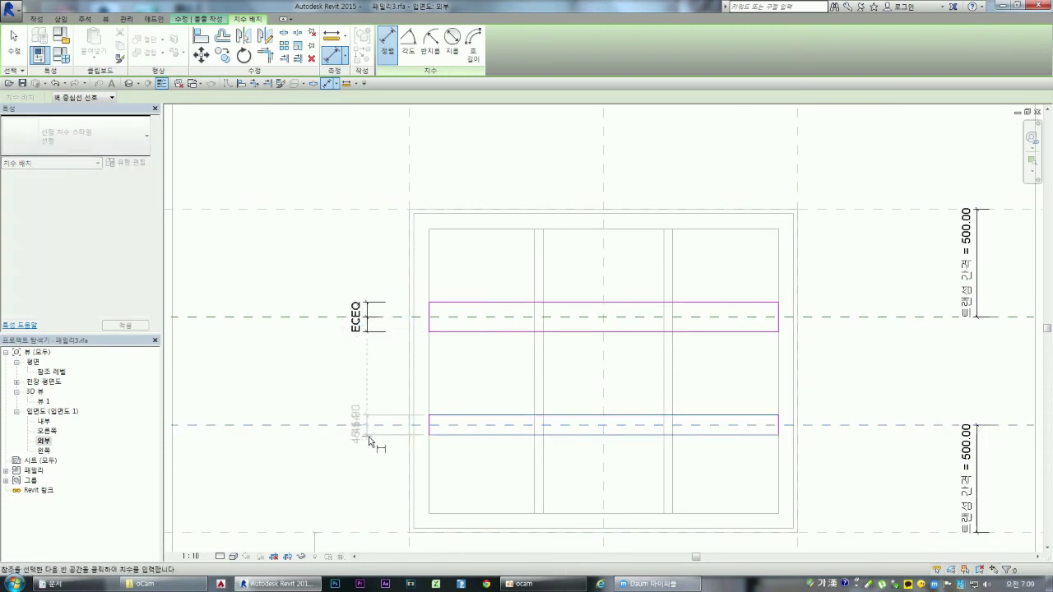
{"action": "left_click", "coordinate": [369, 441]}
{"action": "left_click", "coordinate": [338, 424]}
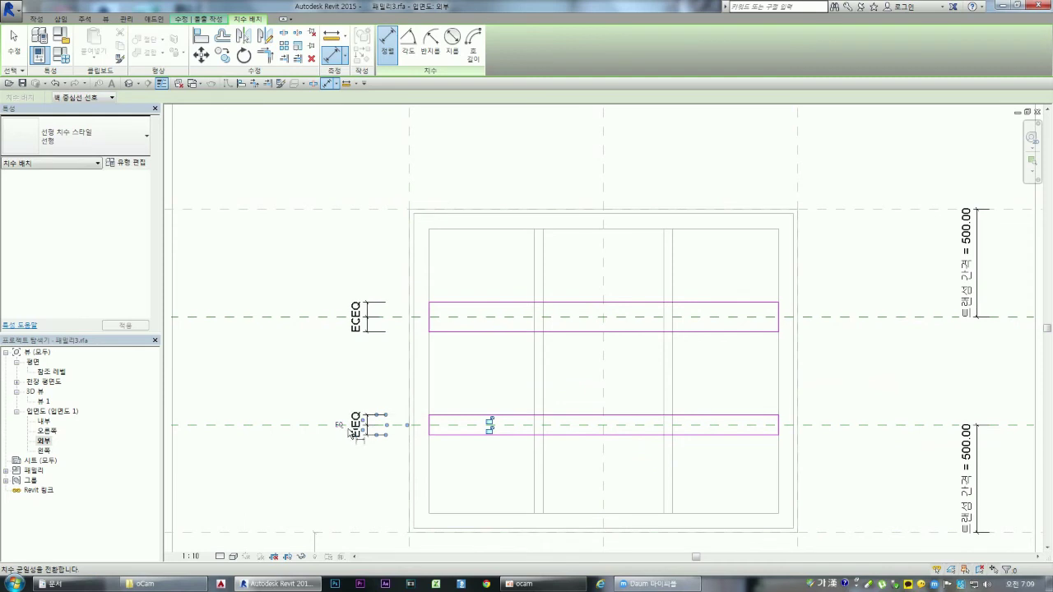
{"action": "scroll", "coordinate": [529, 419], "scroll_direction": "down", "scroll_amount": 2}
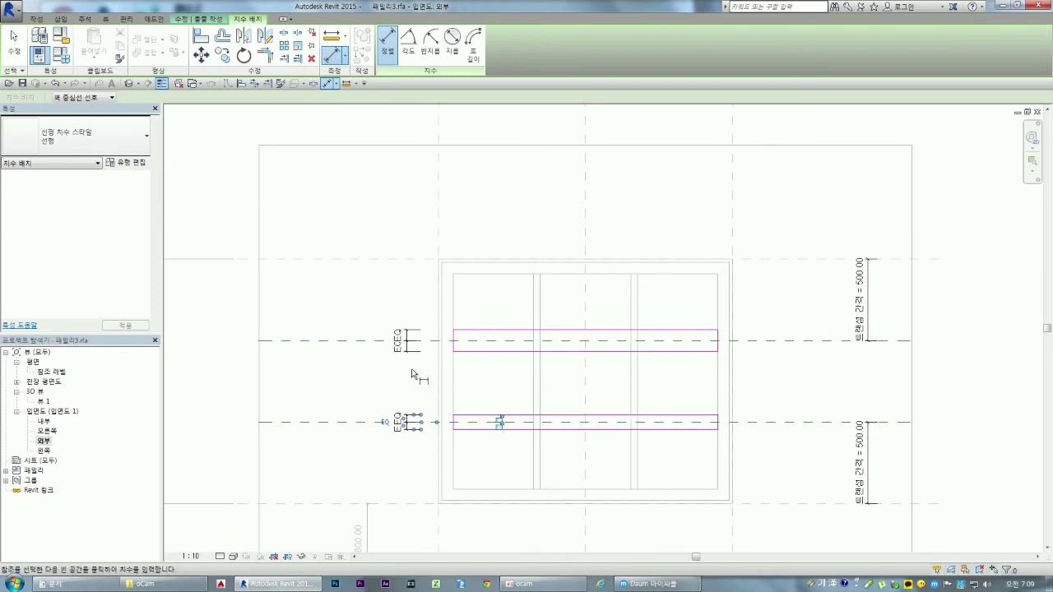
{"action": "key", "text": "Escape"}
{"action": "key", "text": "Escape"}
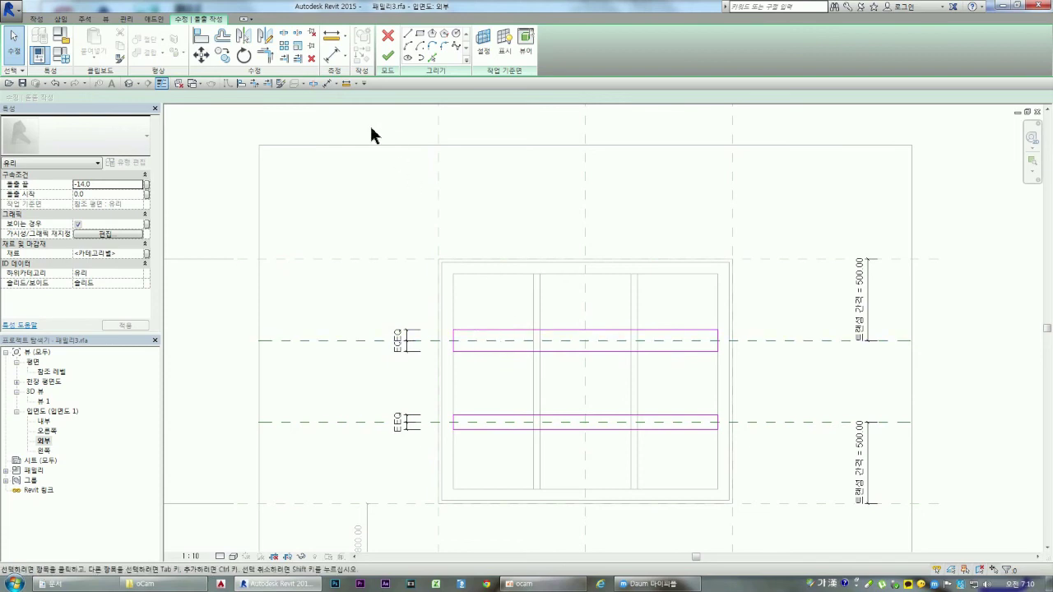
- Dimension both bars' thickness (135.77 and 91.80) and select both dimensions
{"action": "left_click", "coordinate": [335, 59]}
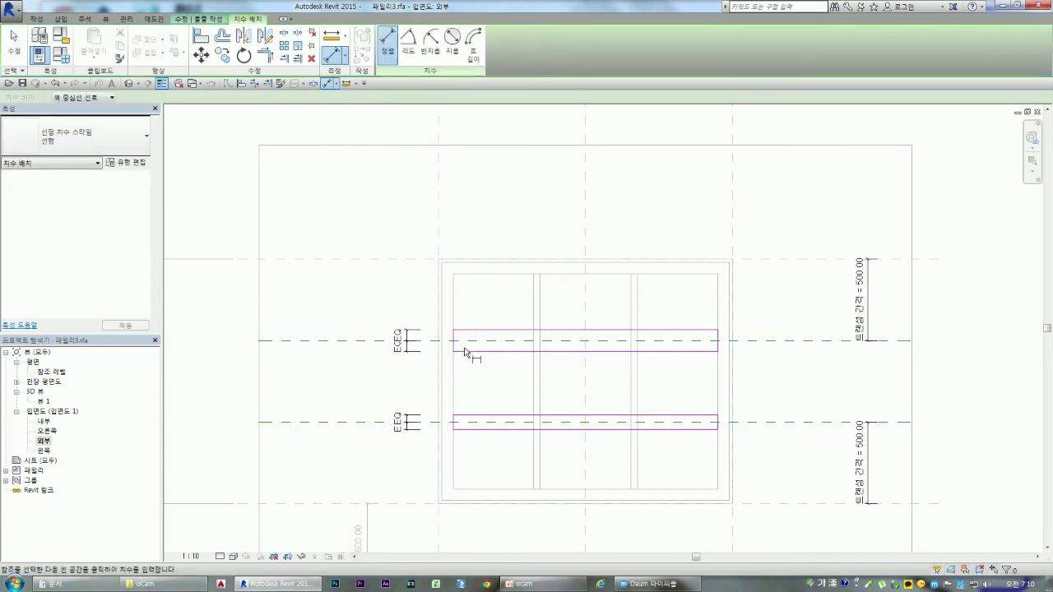
{"action": "left_click", "coordinate": [383, 317]}
{"action": "left_click", "coordinate": [485, 420]}
{"action": "left_click", "coordinate": [393, 387]}
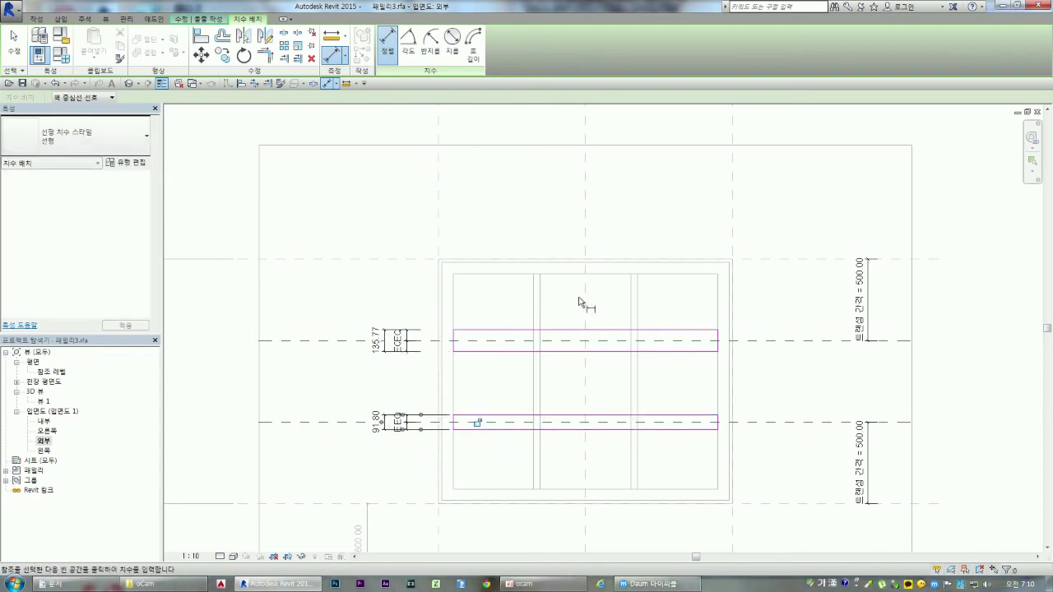
{"action": "key", "text": "Escape"}
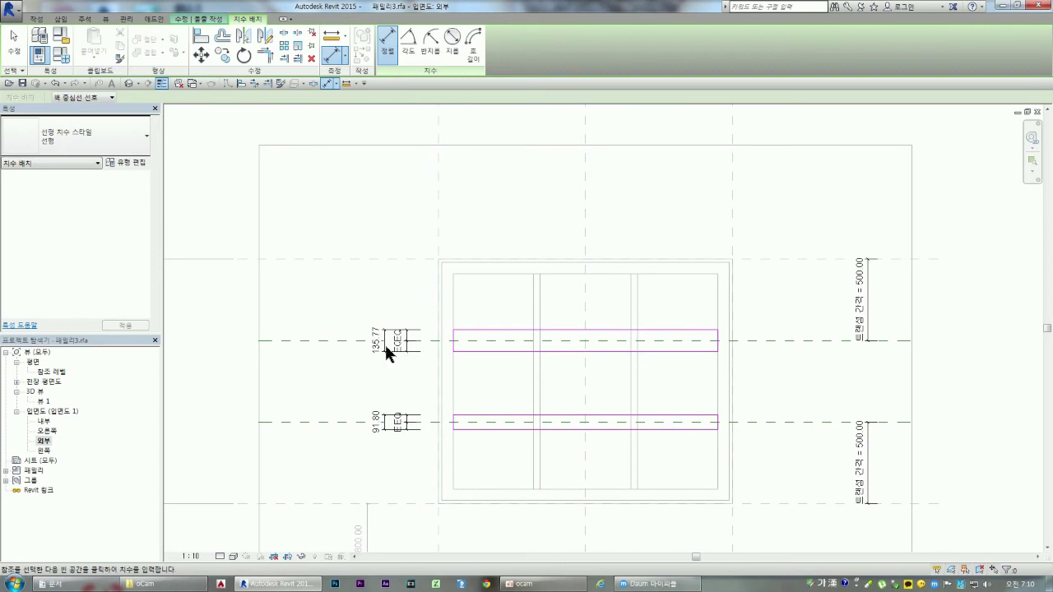
{"action": "key", "text": "Escape"}
{"action": "left_click", "coordinate": [380, 352]}
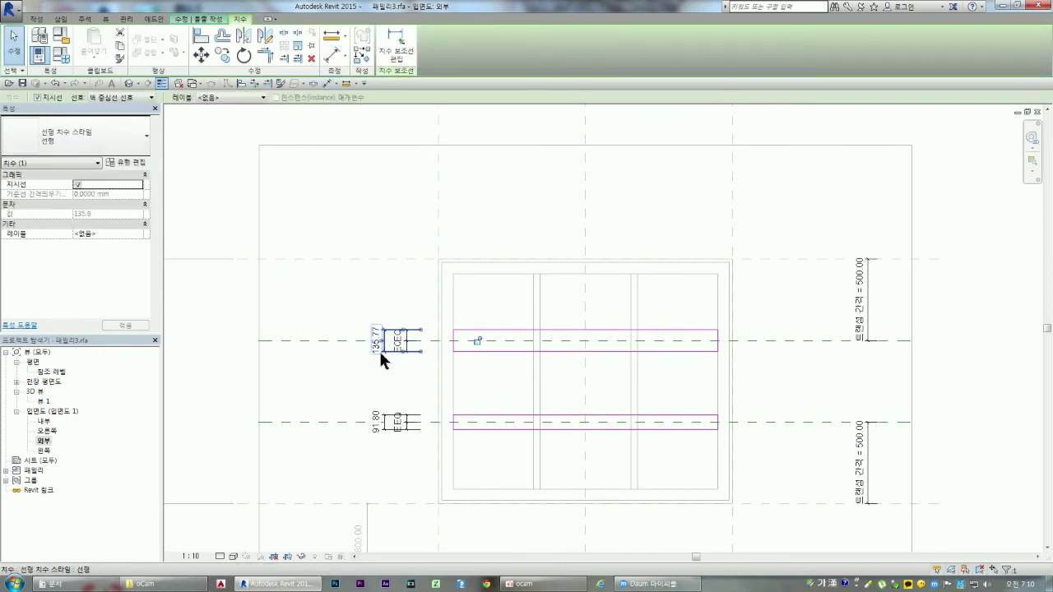
{"action": "left_click", "coordinate": [387, 421], "text": "ctrl"}
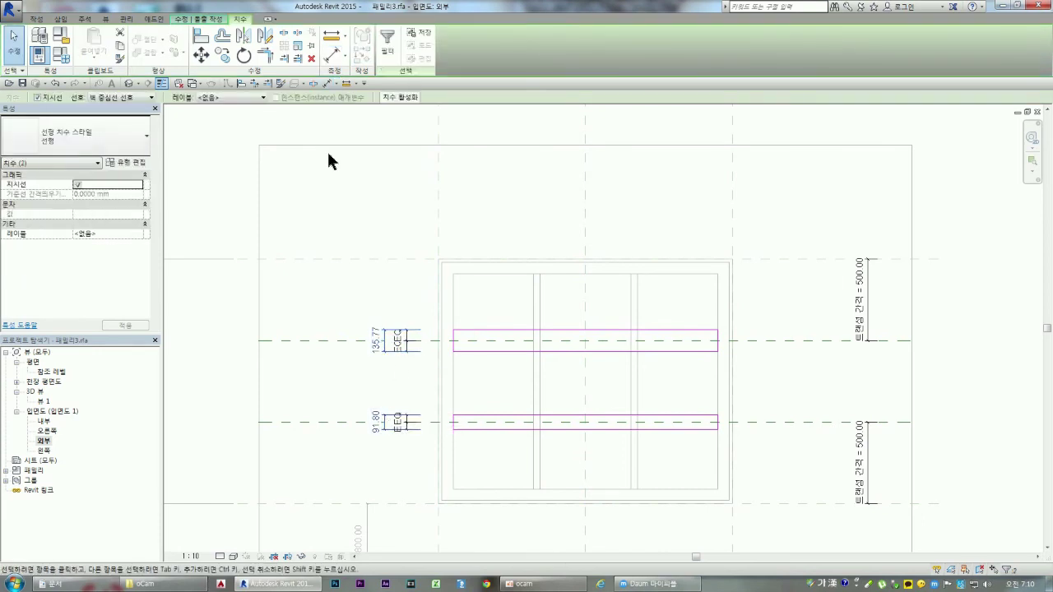
{"action": "left_click", "coordinate": [242, 97]}
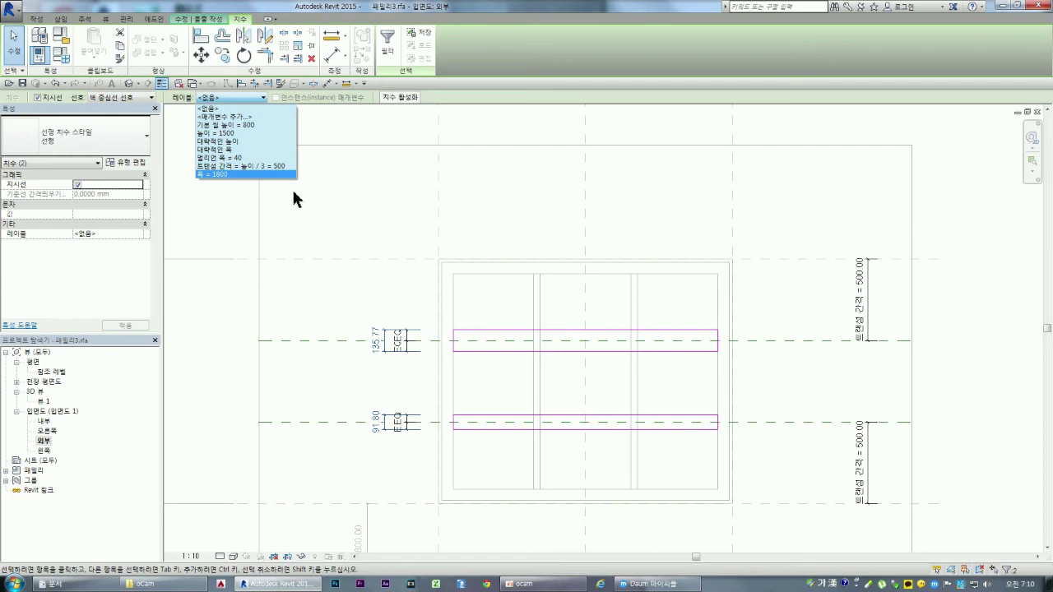
- Label both bar-thickness dimensions with 멀리언 폭, making the bars 40 thick
{"action": "left_click", "coordinate": [233, 155]}
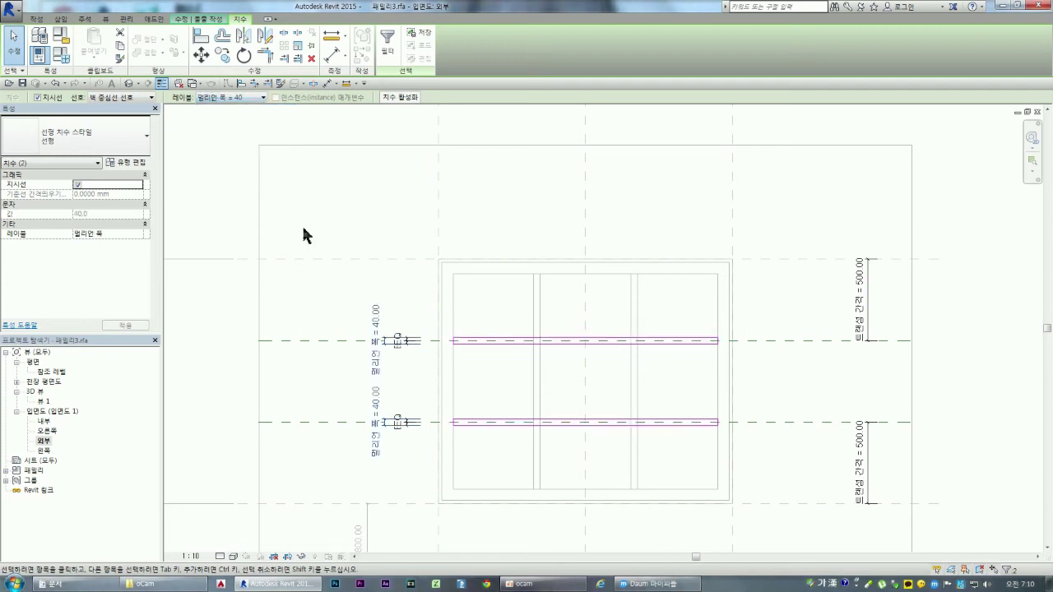
{"action": "left_click", "coordinate": [402, 370]}
{"action": "left_click", "coordinate": [862, 327]}
{"action": "left_click", "coordinate": [812, 340]}
{"action": "left_click", "coordinate": [863, 329]}
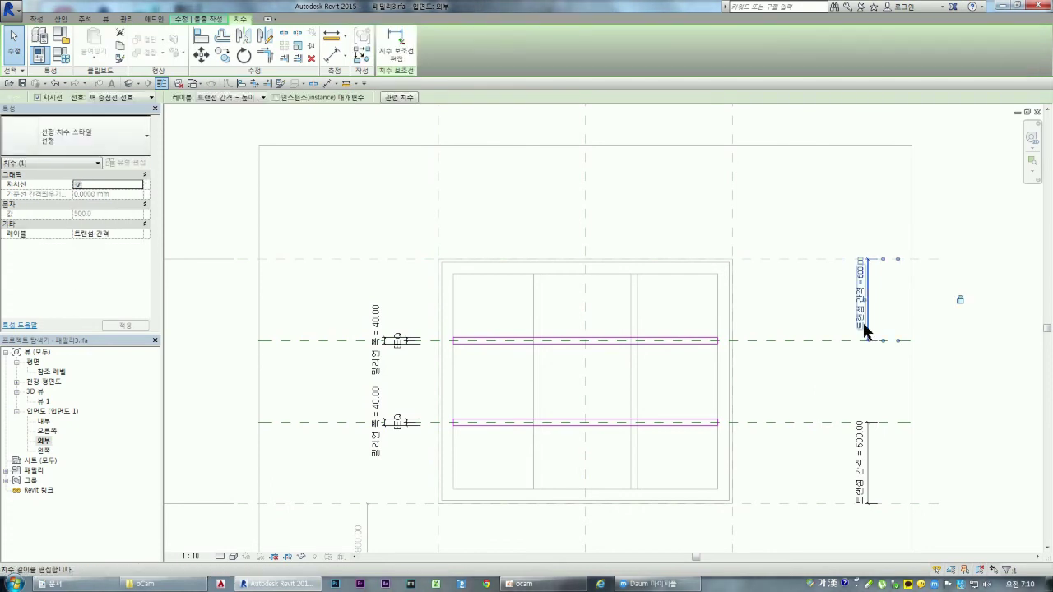
- Check Family Types, then finish the transom bar extrusion sketch
{"action": "left_click", "coordinate": [63, 56]}
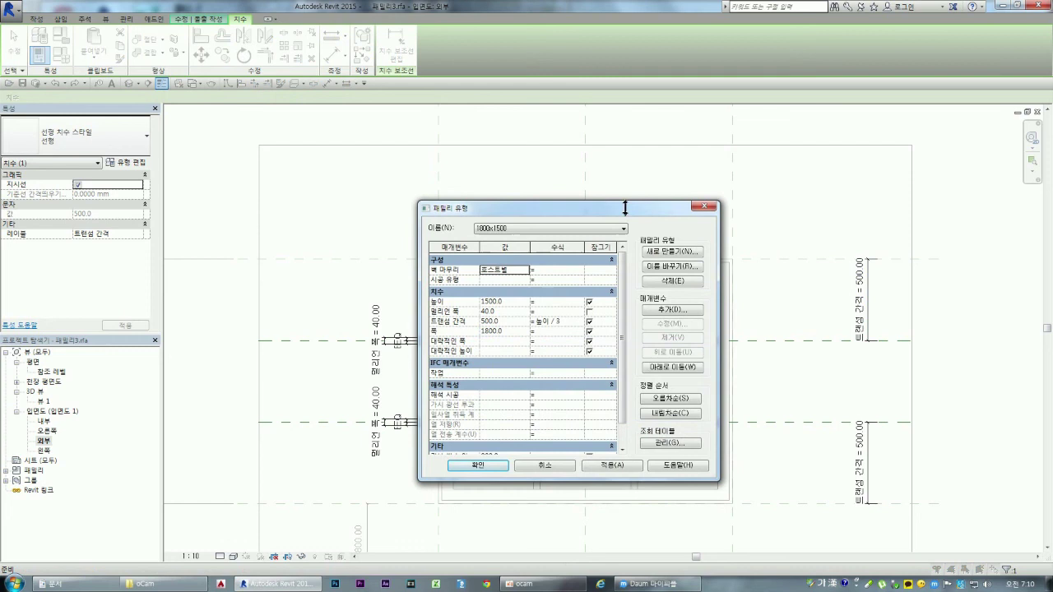
{"action": "left_click", "coordinate": [696, 207]}
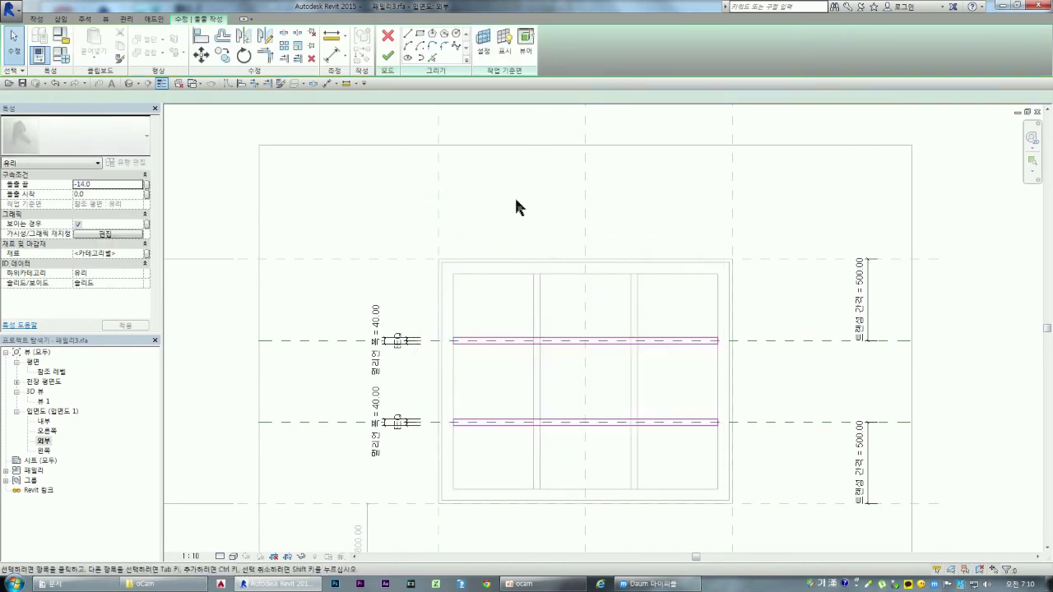
{"action": "left_click", "coordinate": [387, 57]}
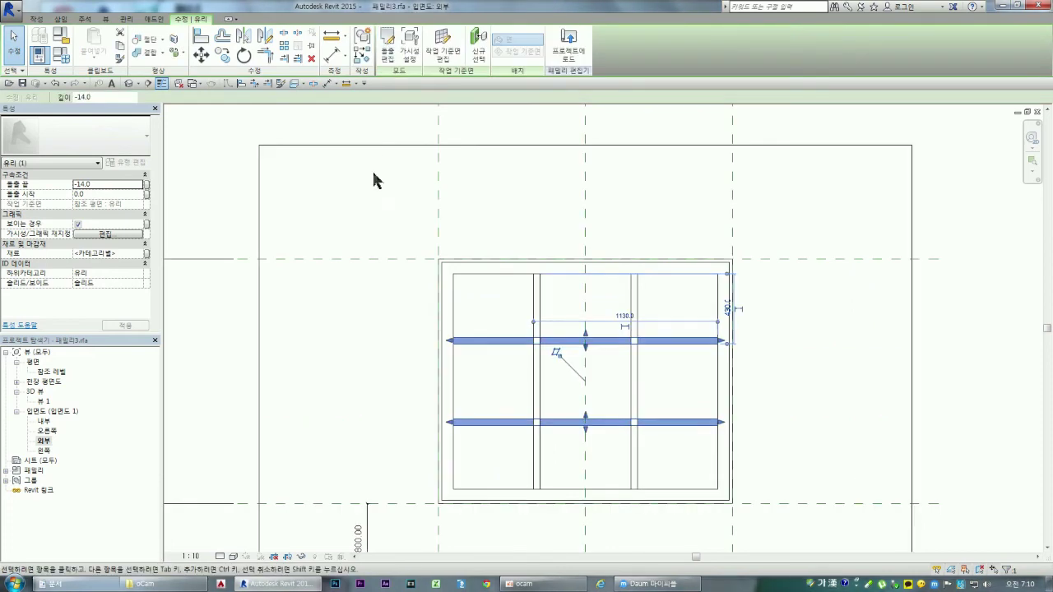
{"action": "left_click", "coordinate": [380, 208]}
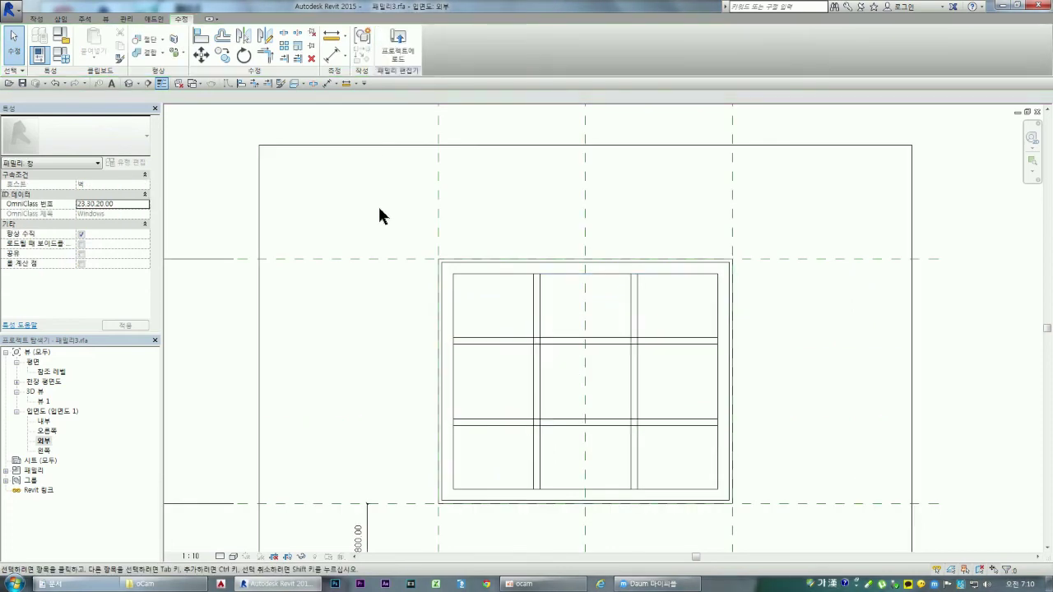
{"action": "double_click", "coordinate": [43, 401]}
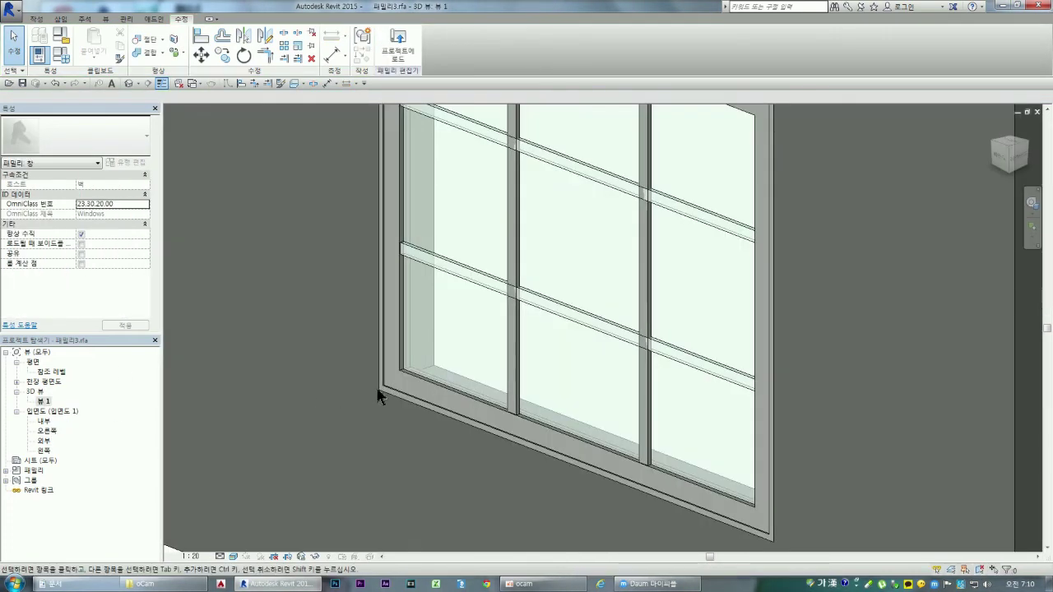
- Assign the transom bar extrusion to the 프레임/멀리언 subcategory and save the project
{"action": "scroll", "coordinate": [374, 393], "scroll_direction": "down", "scroll_amount": 3}
{"action": "scroll", "coordinate": [449, 323], "scroll_direction": "up", "scroll_amount": 2}
{"action": "left_click", "coordinate": [449, 322]}
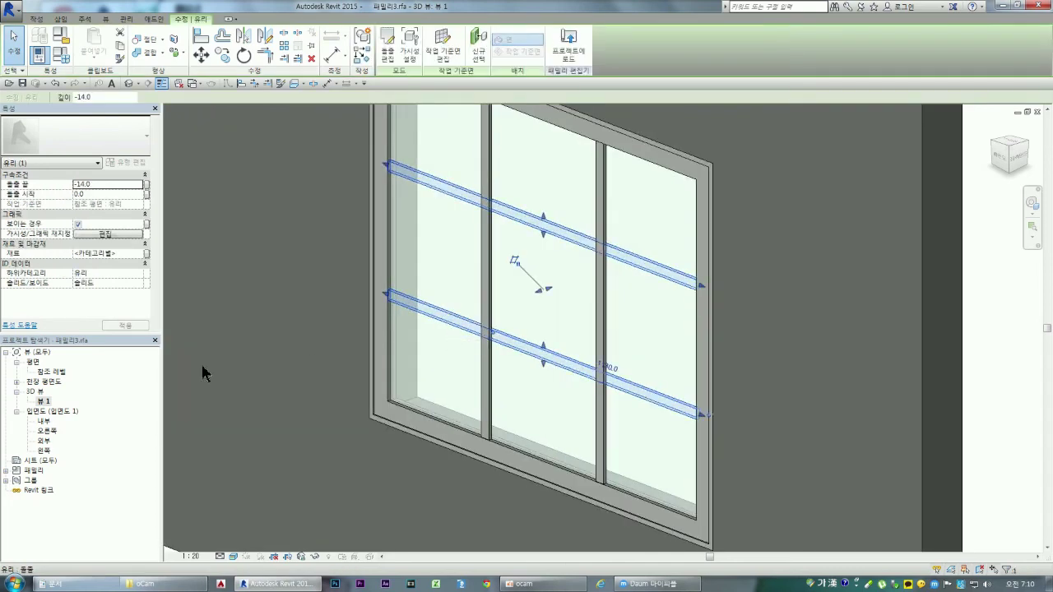
{"action": "left_click", "coordinate": [141, 275]}
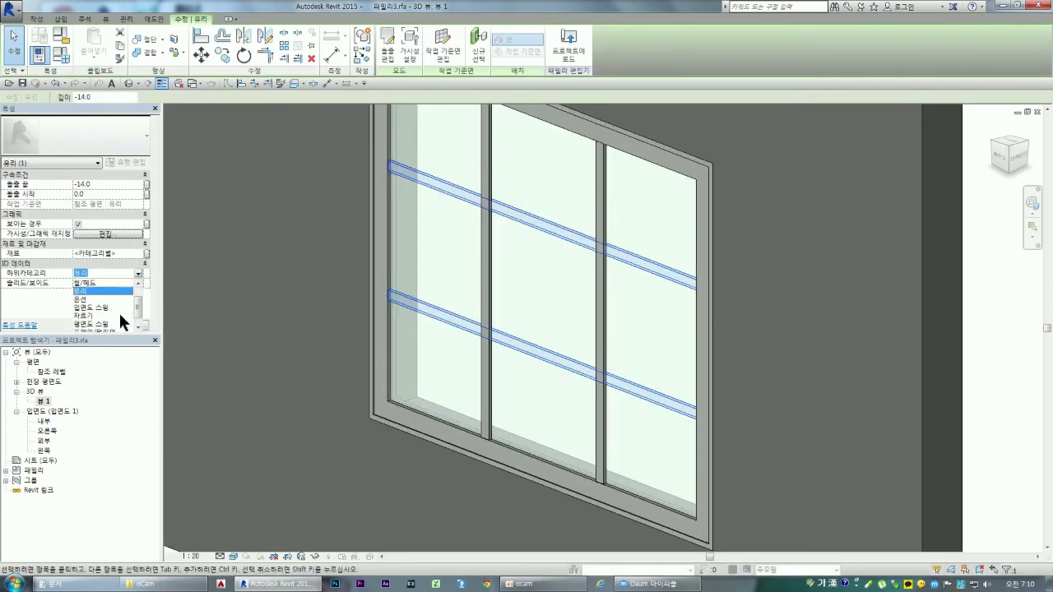
{"action": "left_click", "coordinate": [105, 329]}
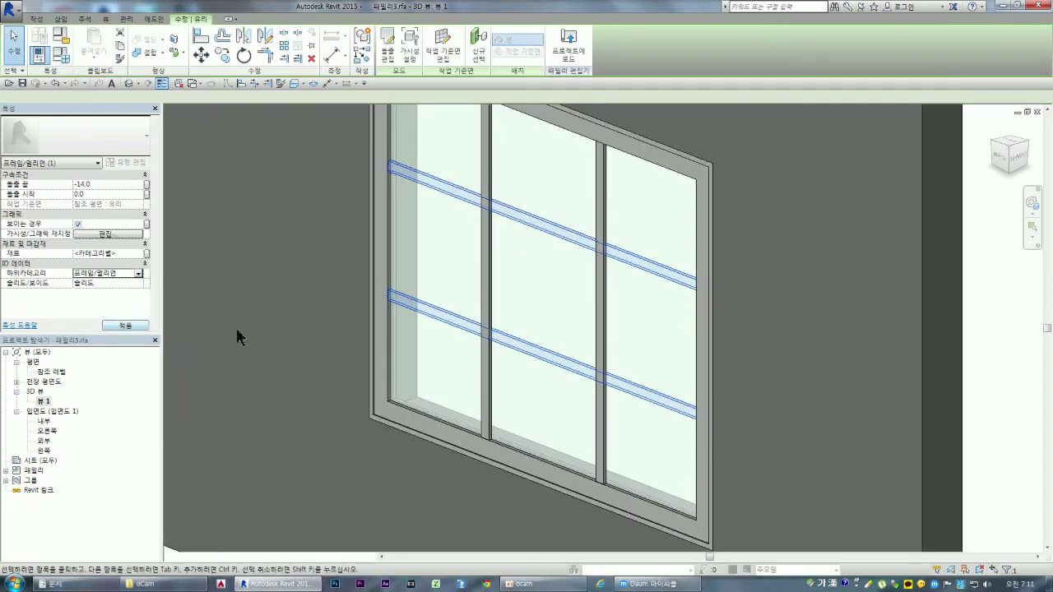
{"action": "key", "text": "Escape"}
{"action": "scroll", "coordinate": [247, 326], "scroll_direction": "down", "scroll_amount": 3}
{"action": "scroll", "coordinate": [448, 364], "scroll_direction": "down", "scroll_amount": 2}
{"action": "scroll", "coordinate": [329, 296], "scroll_direction": "down", "scroll_amount": 2}
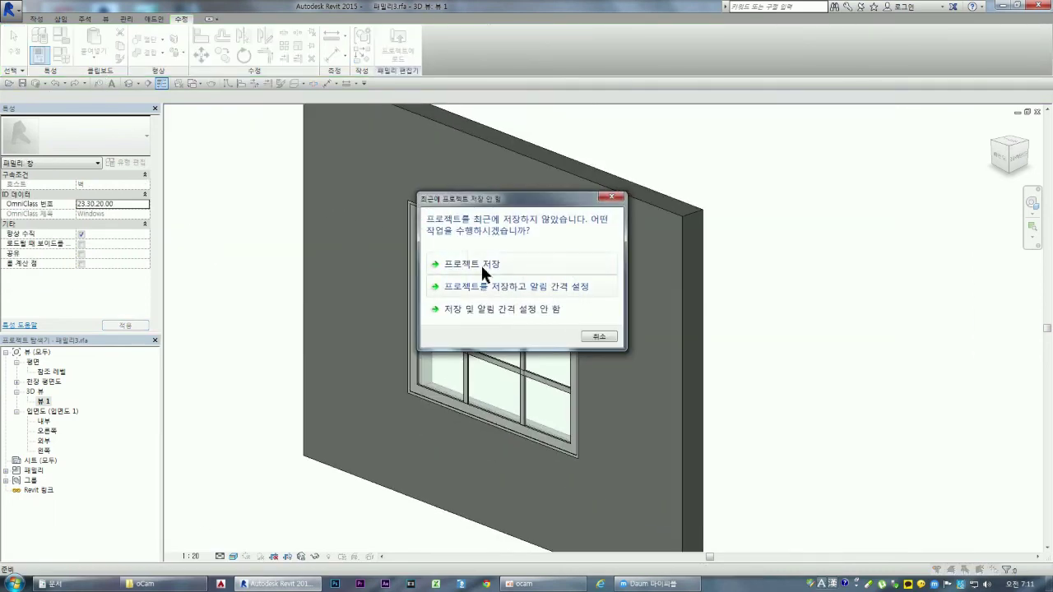
{"action": "left_click", "coordinate": [482, 265]}
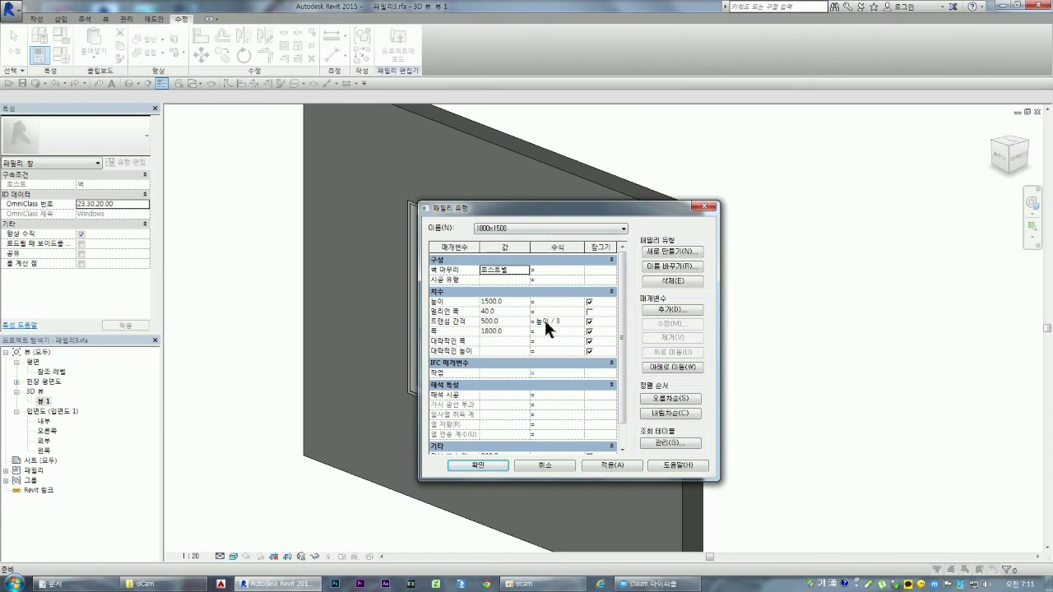
- Flex the family through 2500x1250, 2600x1300 and 1800x1500, then cancel Family Types
{"action": "left_click", "coordinate": [498, 229]}
{"action": "left_click", "coordinate": [518, 247]}
{"action": "left_click", "coordinate": [518, 227]}
{"action": "left_click", "coordinate": [513, 245]}
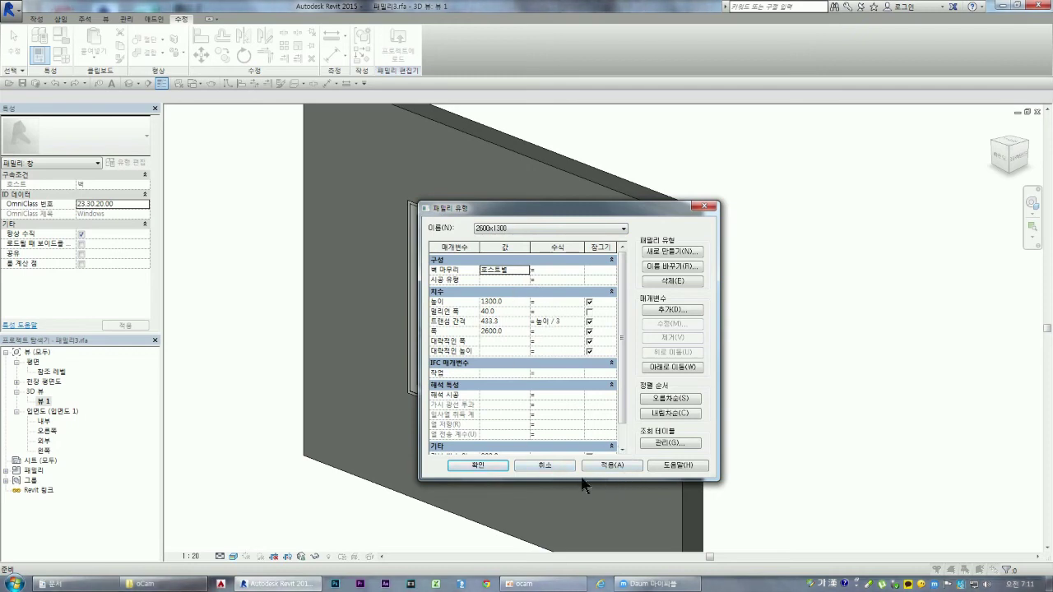
{"action": "left_click", "coordinate": [511, 230]}
{"action": "left_click", "coordinate": [504, 238]}
{"action": "left_click", "coordinate": [546, 466]}
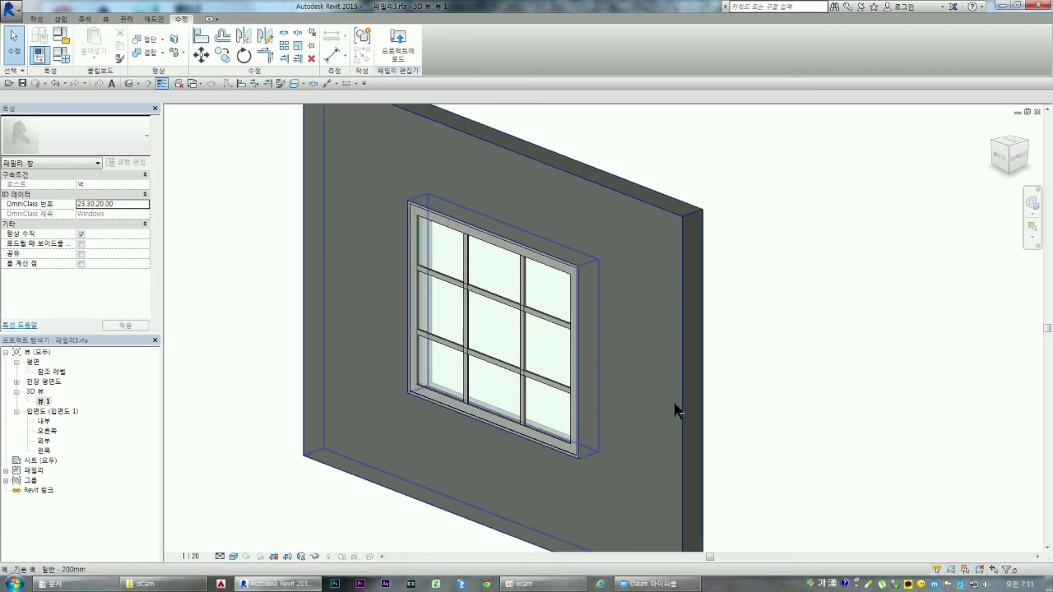
{"action": "scroll", "coordinate": [469, 358], "scroll_direction": "up", "scroll_amount": 3}
{"action": "scroll", "coordinate": [477, 362], "scroll_direction": "up", "scroll_amount": 2}
{"action": "scroll", "coordinate": [480, 362], "scroll_direction": "up", "scroll_amount": 2}
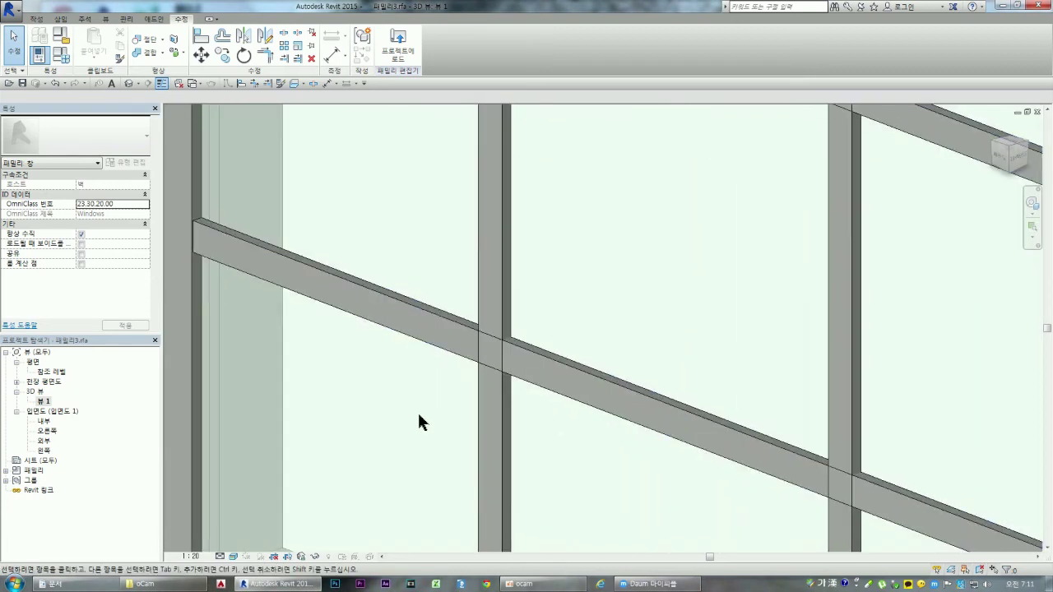
{"action": "left_click", "coordinate": [511, 341]}
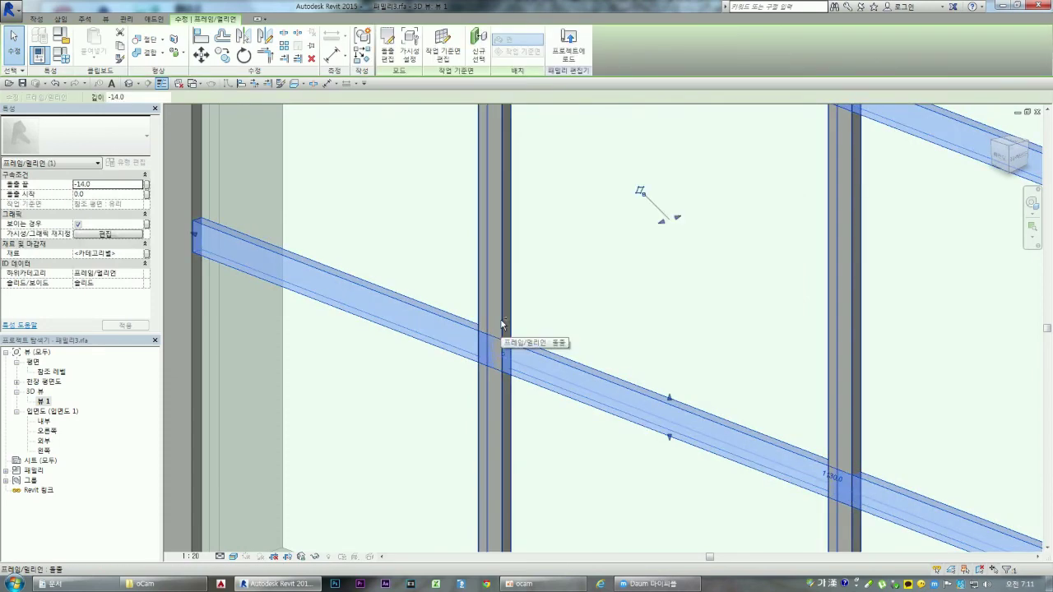
- Join the transom bar's geometry with the vertical mullion it crosses
{"action": "left_click", "coordinate": [375, 390]}
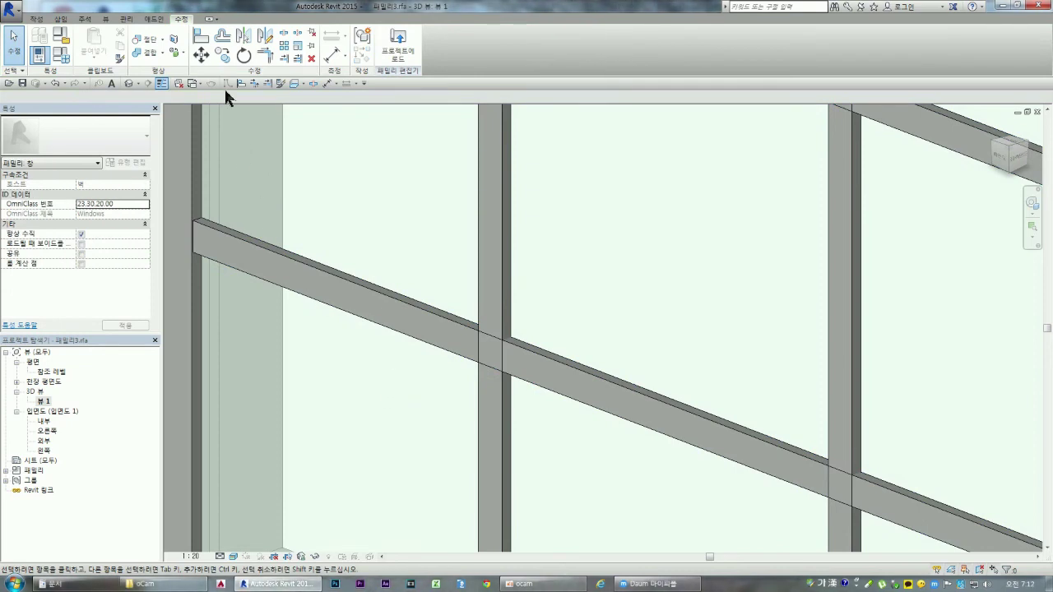
{"action": "left_click", "coordinate": [149, 55]}
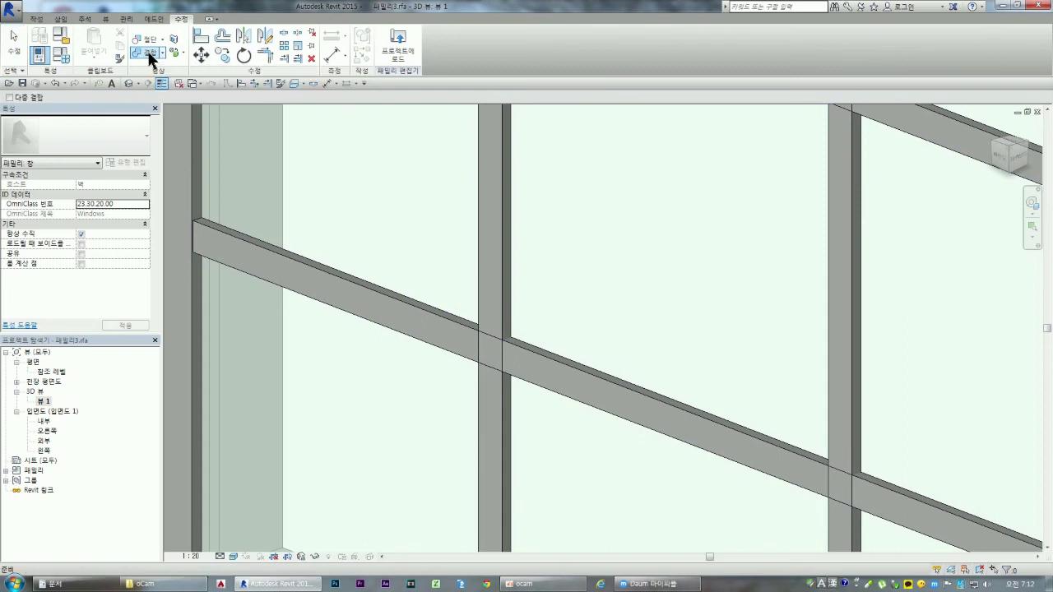
{"action": "left_click", "coordinate": [441, 323]}
{"action": "left_click", "coordinate": [504, 322]}
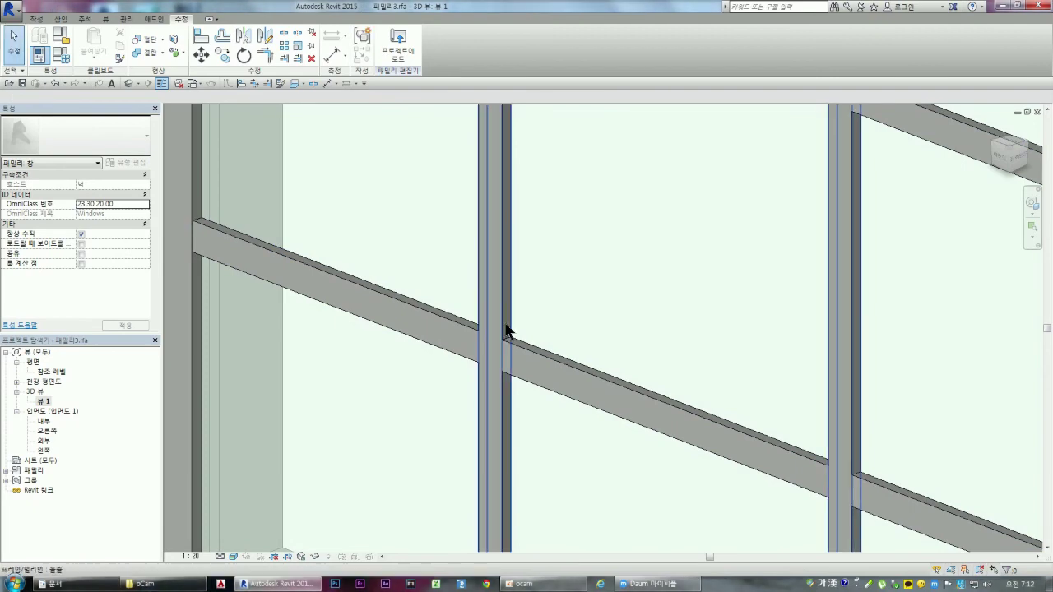
{"action": "key", "text": "Escape"}
{"action": "left_click", "coordinate": [508, 329]}
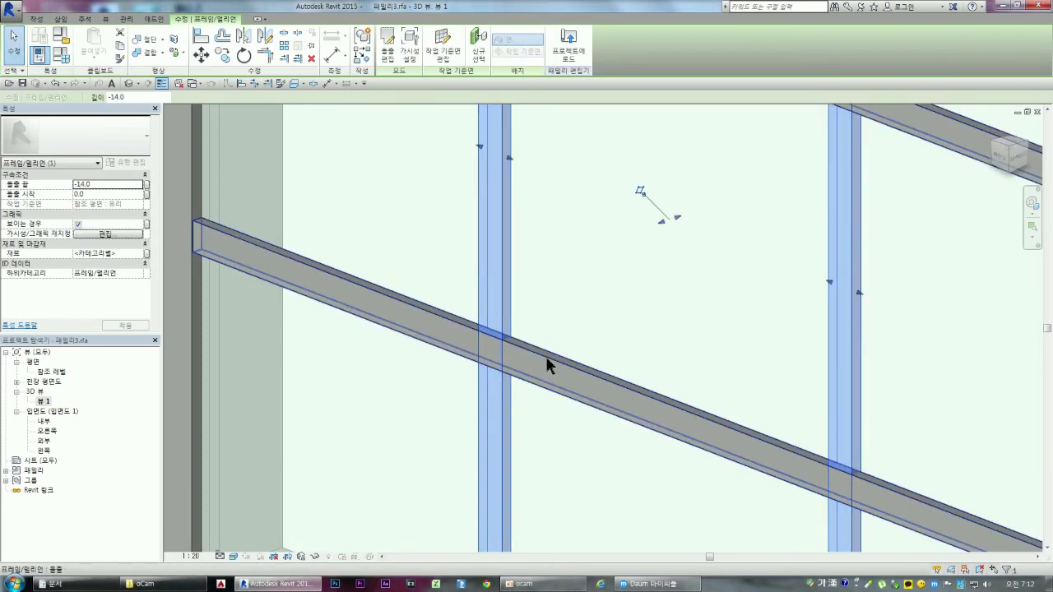
{"action": "left_click", "coordinate": [422, 340]}
{"action": "key", "text": "Escape"}
- Open the 외부 exterior elevation from the Project Browser
{"action": "scroll", "coordinate": [529, 319], "scroll_direction": "down", "scroll_amount": 3}
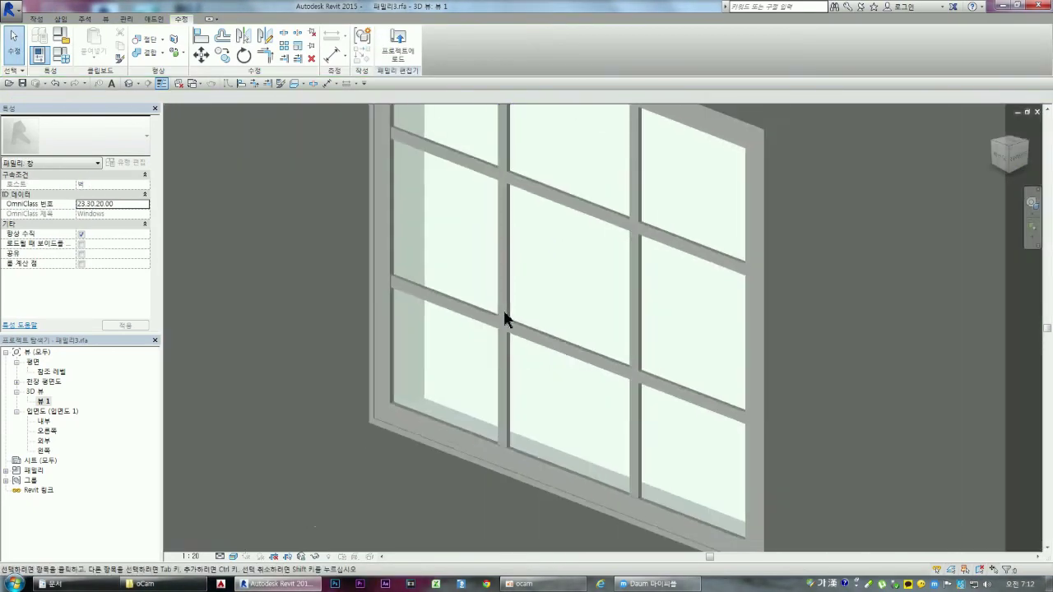
{"action": "scroll", "coordinate": [571, 282], "scroll_direction": "down", "scroll_amount": 1}
{"action": "scroll", "coordinate": [571, 282], "scroll_direction": "up", "scroll_amount": 3}
{"action": "scroll", "coordinate": [598, 264], "scroll_direction": "up", "scroll_amount": 2}
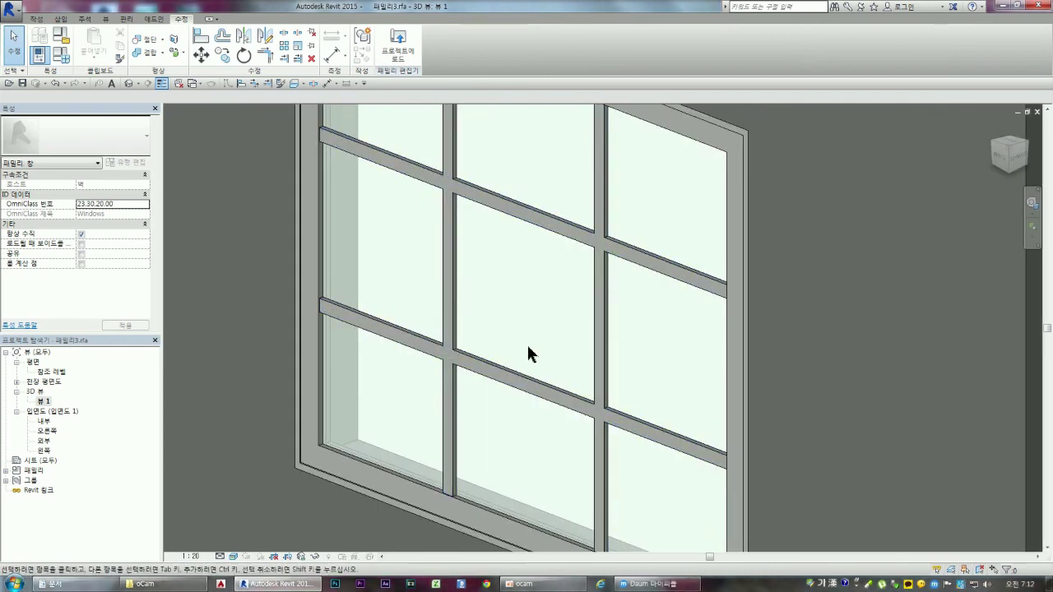
{"action": "left_click", "coordinate": [46, 442]}
{"action": "double_click", "coordinate": [46, 441]}
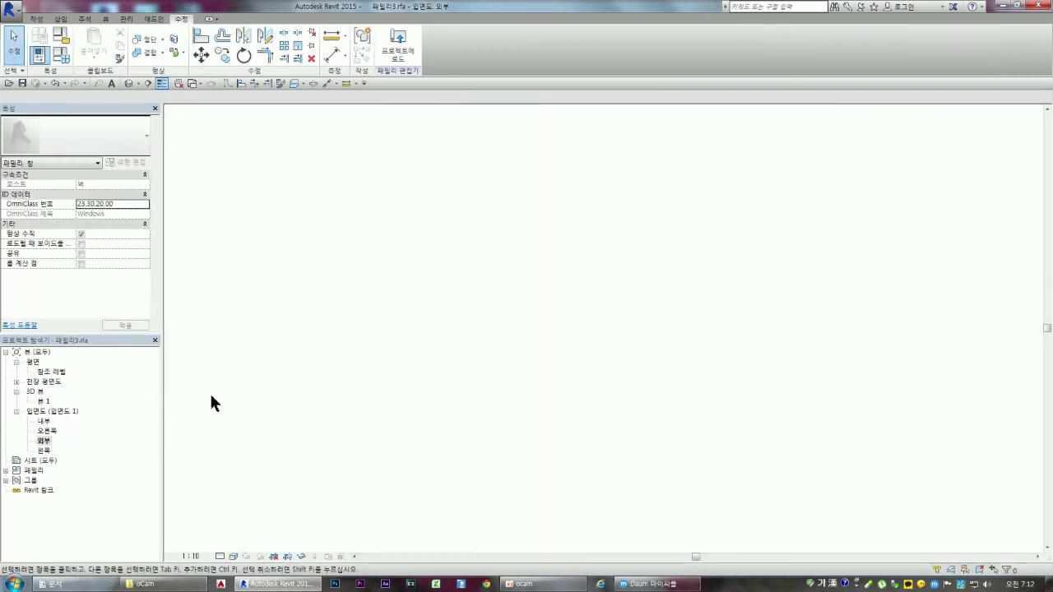
- Inspect the transom bars in the 외부 elevation, then list the open views
{"action": "scroll", "coordinate": [527, 343], "scroll_direction": "up", "scroll_amount": 2}
{"action": "scroll", "coordinate": [537, 339], "scroll_direction": "up", "scroll_amount": 3}
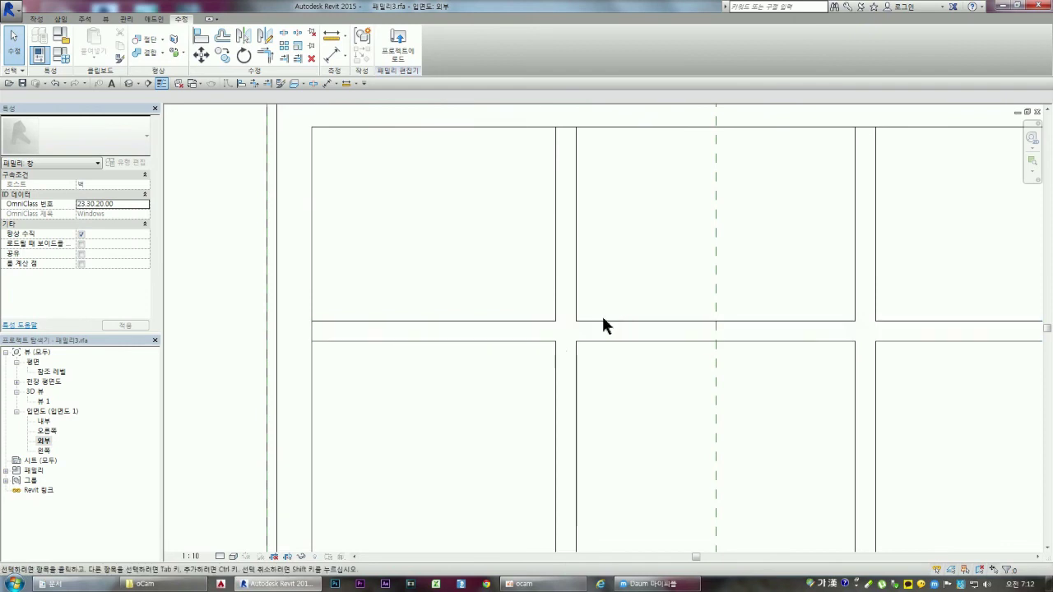
{"action": "scroll", "coordinate": [507, 347], "scroll_direction": "down", "scroll_amount": 1}
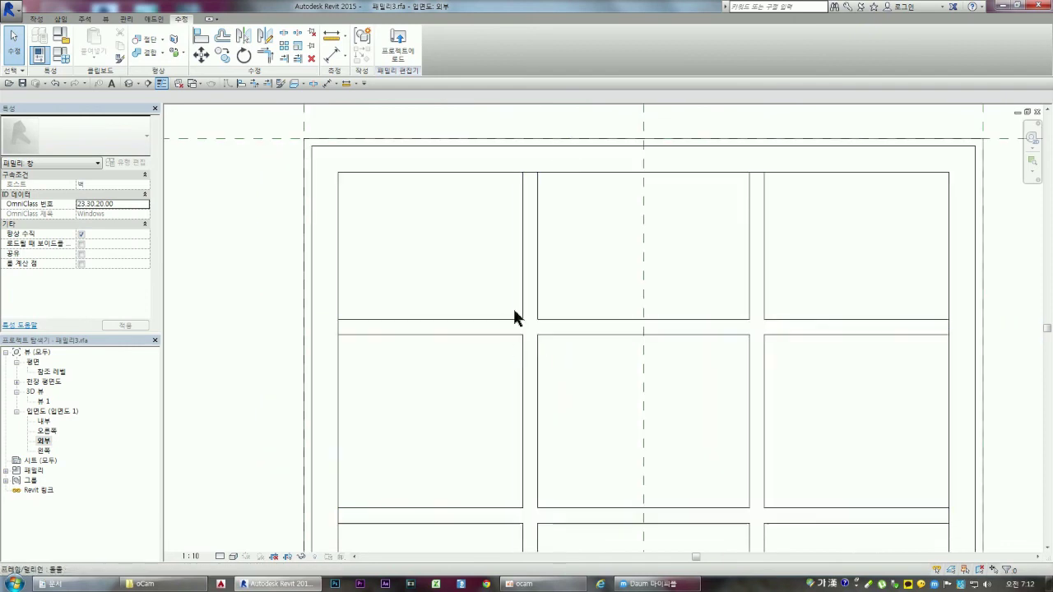
{"action": "scroll", "coordinate": [530, 353], "scroll_direction": "down", "scroll_amount": 1}
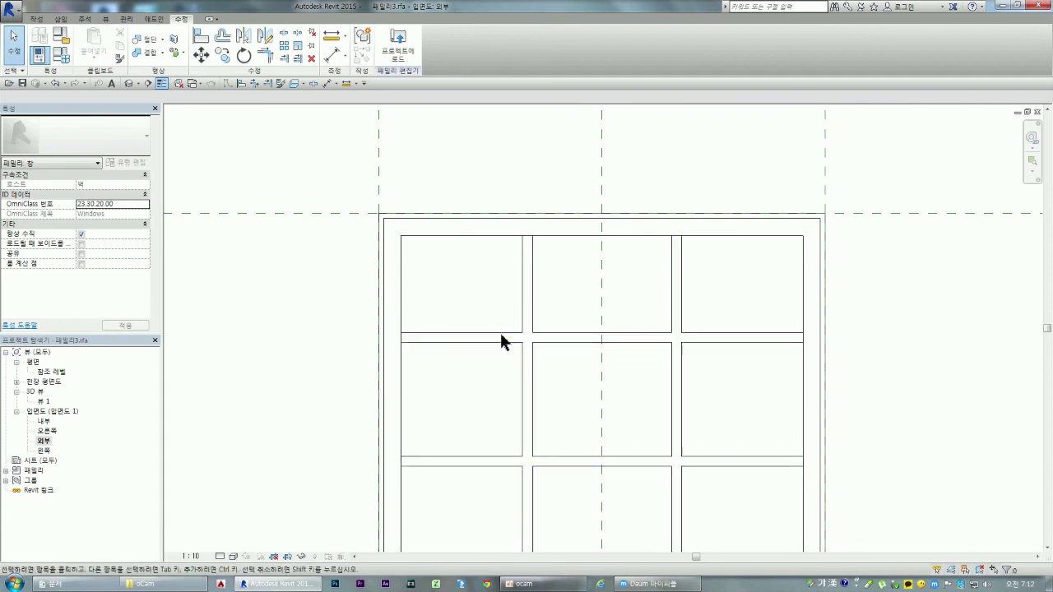
{"action": "scroll", "coordinate": [468, 250], "scroll_direction": "down", "scroll_amount": 1}
{"action": "scroll", "coordinate": [481, 262], "scroll_direction": "down", "scroll_amount": 1}
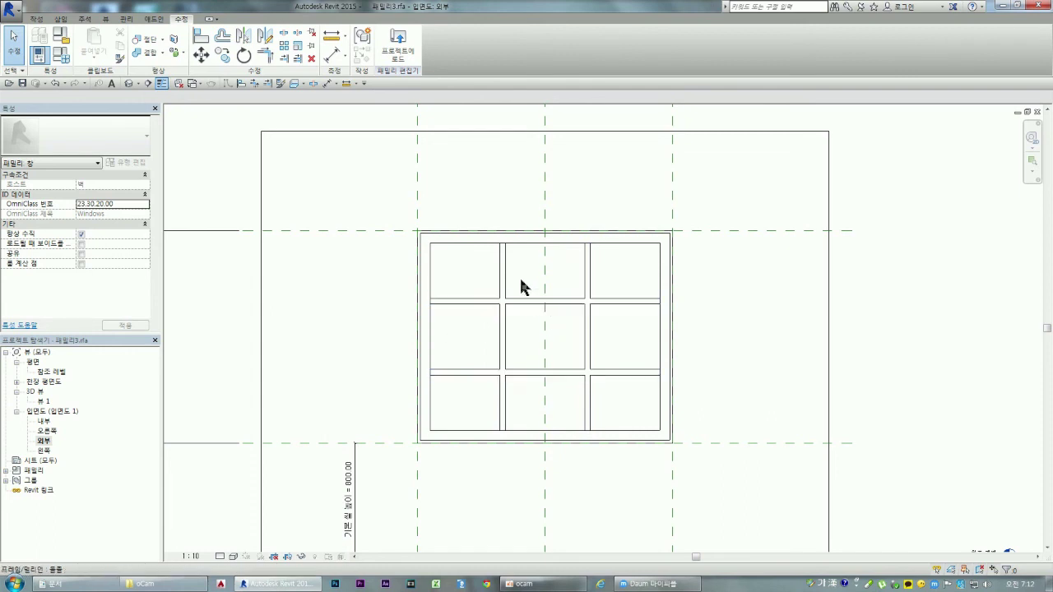
{"action": "scroll", "coordinate": [505, 245], "scroll_direction": "up", "scroll_amount": 1}
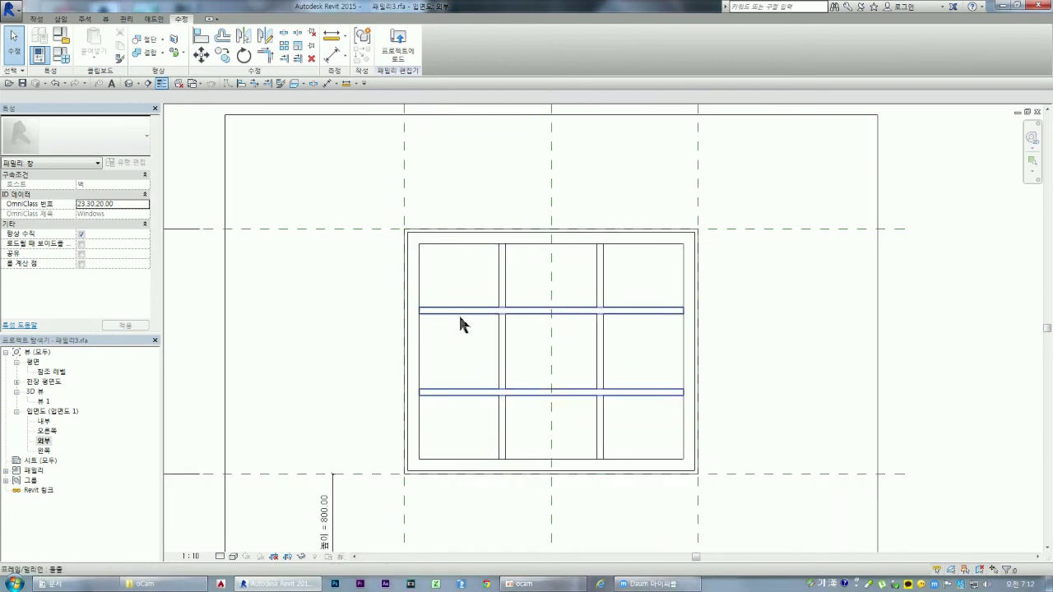
{"action": "left_click", "coordinate": [496, 394]}
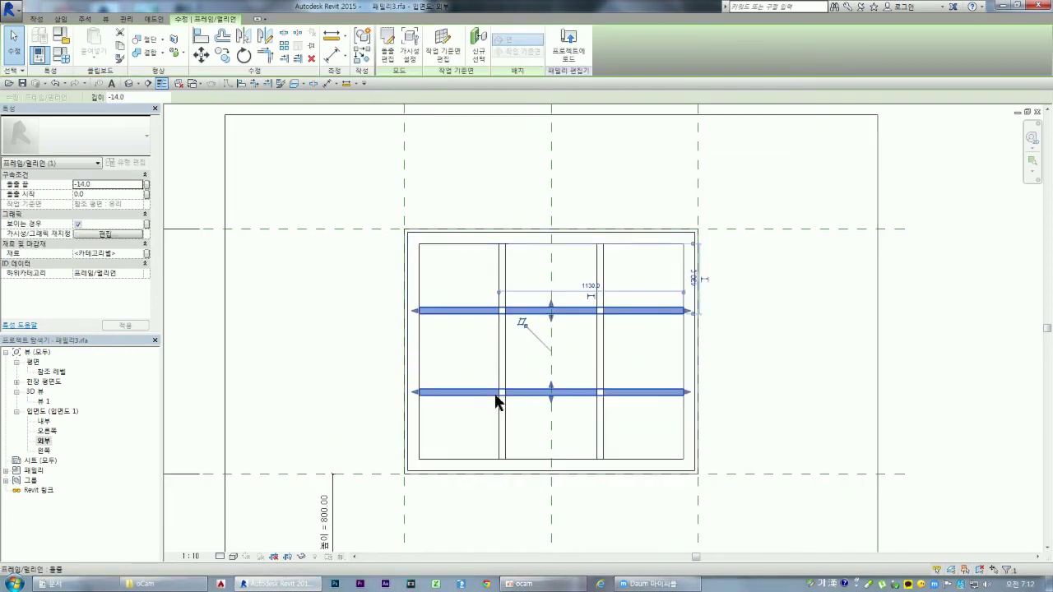
{"action": "left_click", "coordinate": [456, 164]}
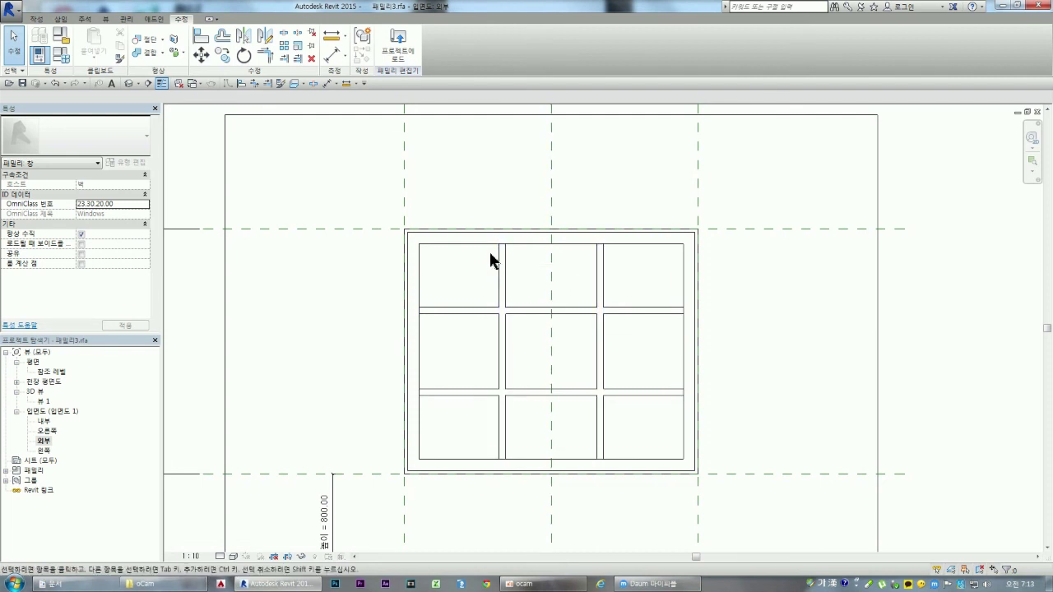
{"action": "left_click", "coordinate": [195, 85]}
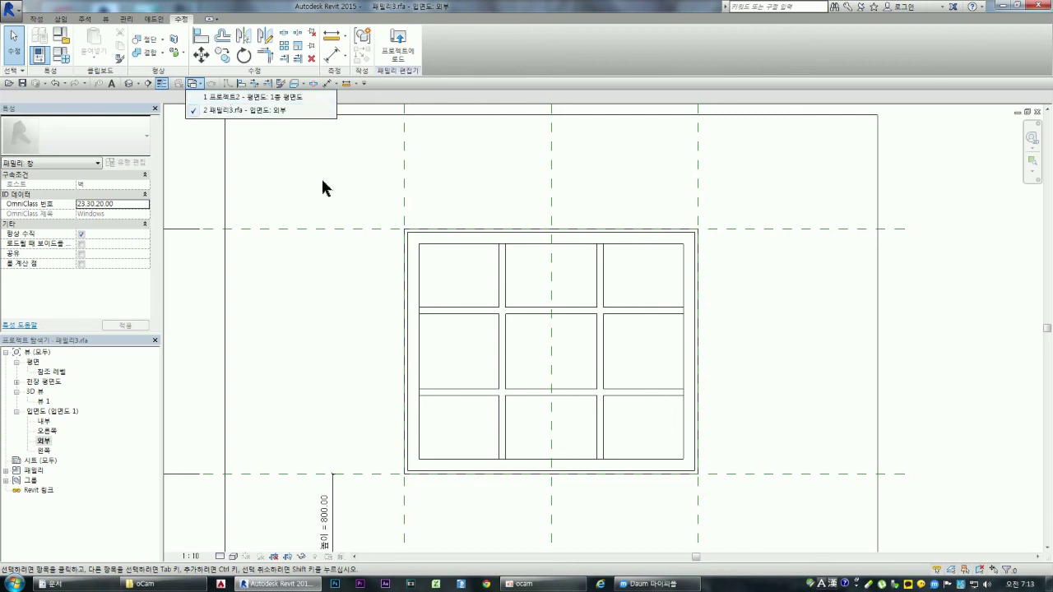
- Load the edited window family into the project, overwriting the existing version and its parameter values
{"action": "left_click", "coordinate": [394, 45]}
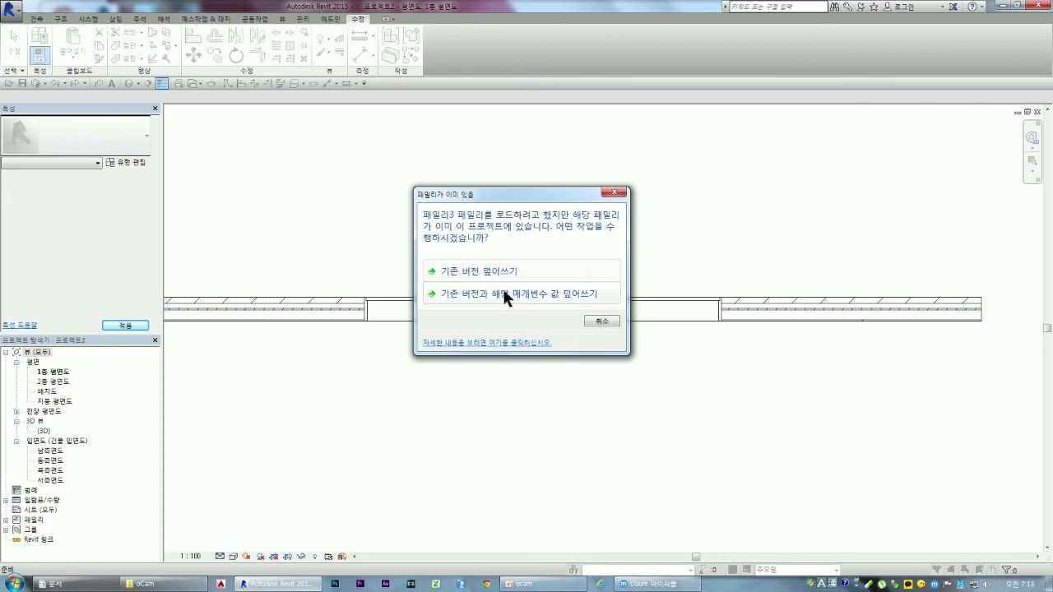
{"action": "left_click", "coordinate": [470, 293]}
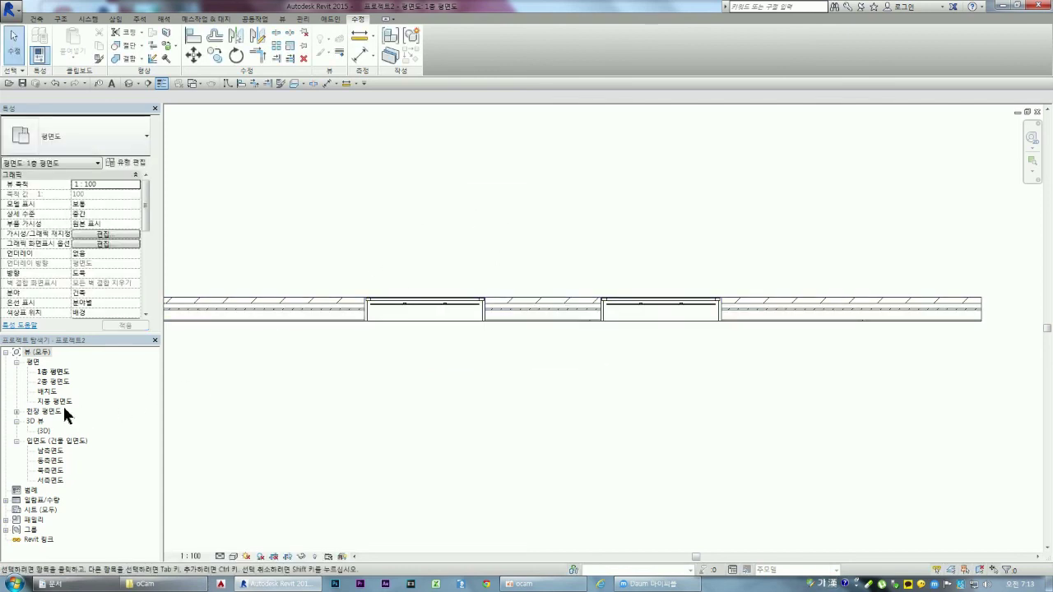
- Open the project's {3D} view and orbit to face the brick wall with both windows
{"action": "scroll", "coordinate": [387, 296], "scroll_direction": "up", "scroll_amount": 2}
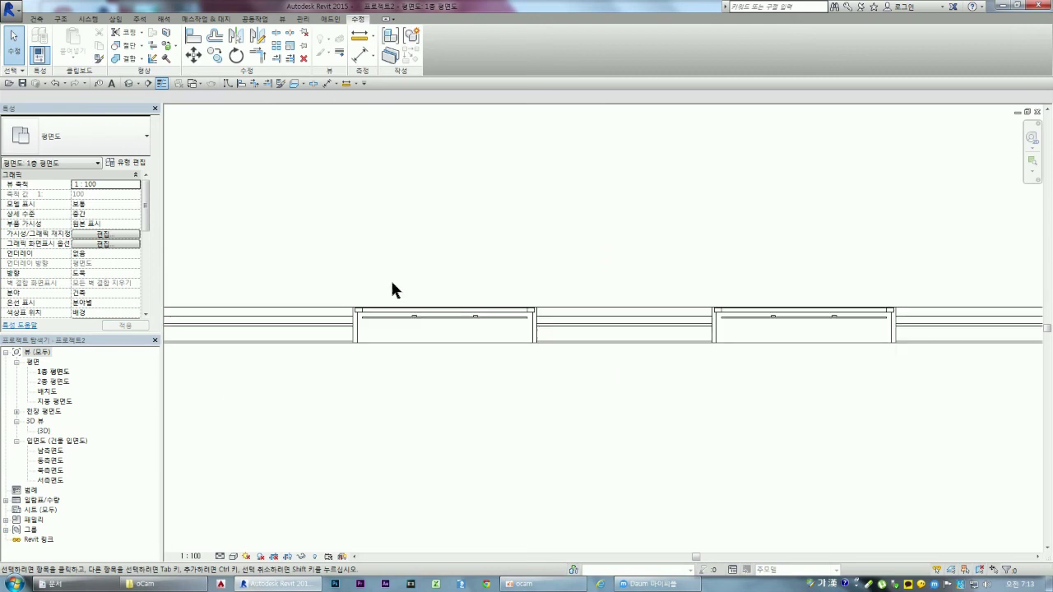
{"action": "scroll", "coordinate": [392, 289], "scroll_direction": "up", "scroll_amount": 2}
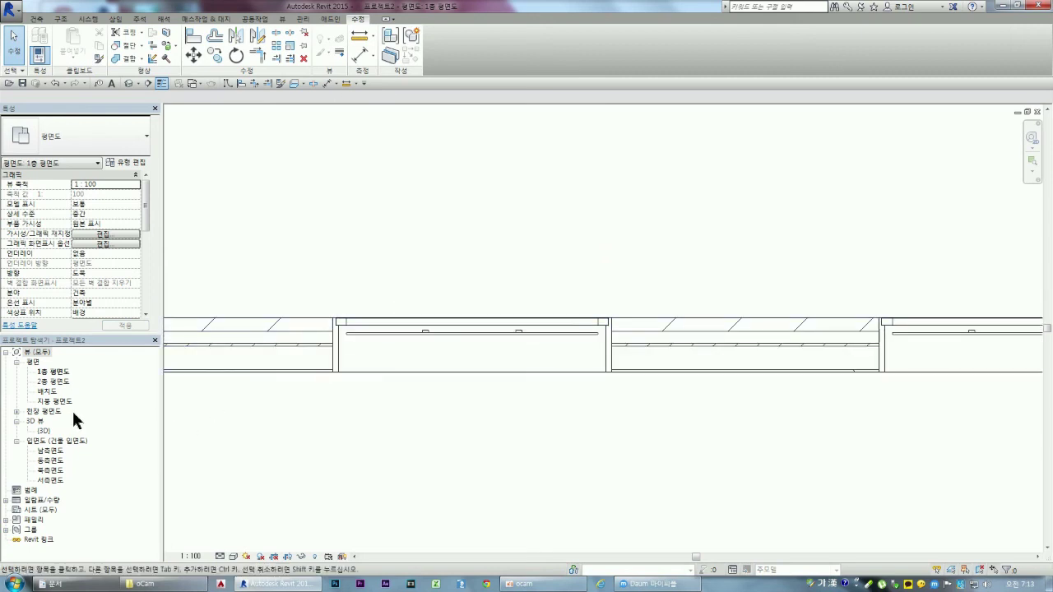
{"action": "double_click", "coordinate": [48, 427]}
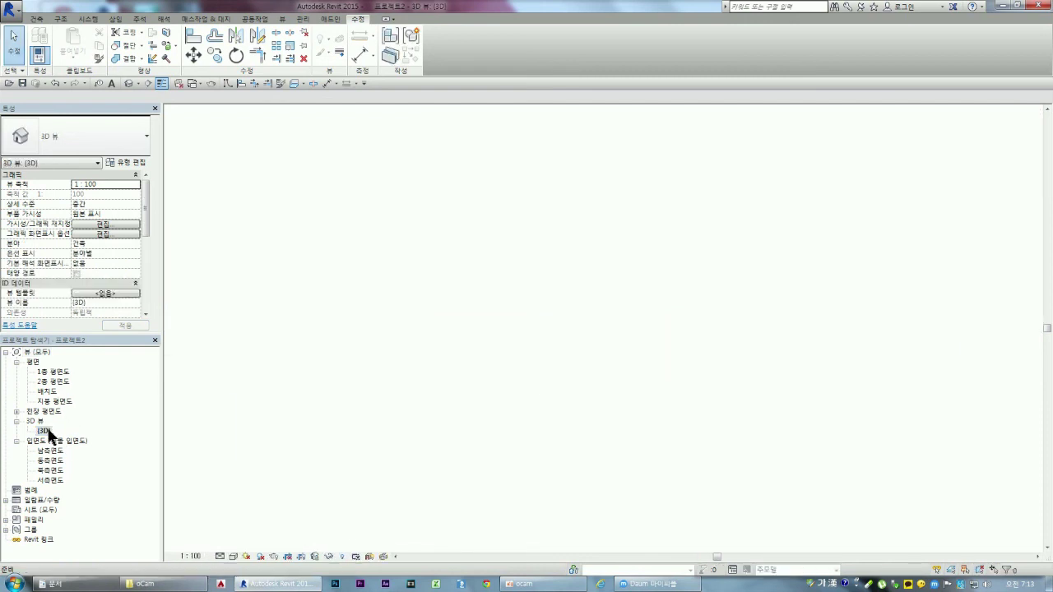
{"action": "scroll", "coordinate": [671, 494], "scroll_direction": "up", "scroll_amount": 2}
{"action": "scroll", "coordinate": [672, 494], "scroll_direction": "up", "scroll_amount": 2}
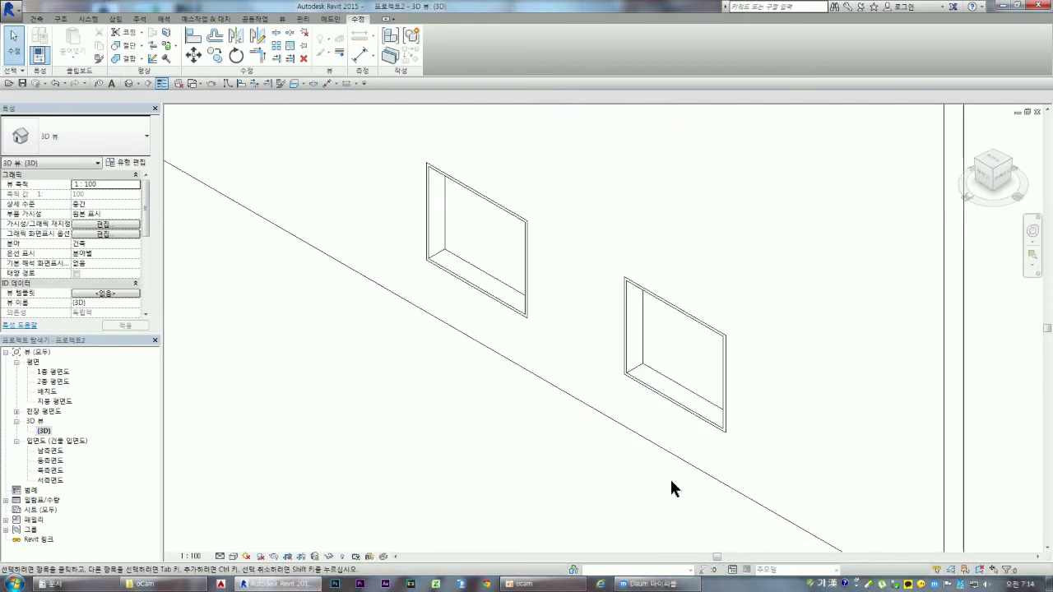
{"action": "scroll", "coordinate": [670, 486], "scroll_direction": "up", "scroll_amount": 1}
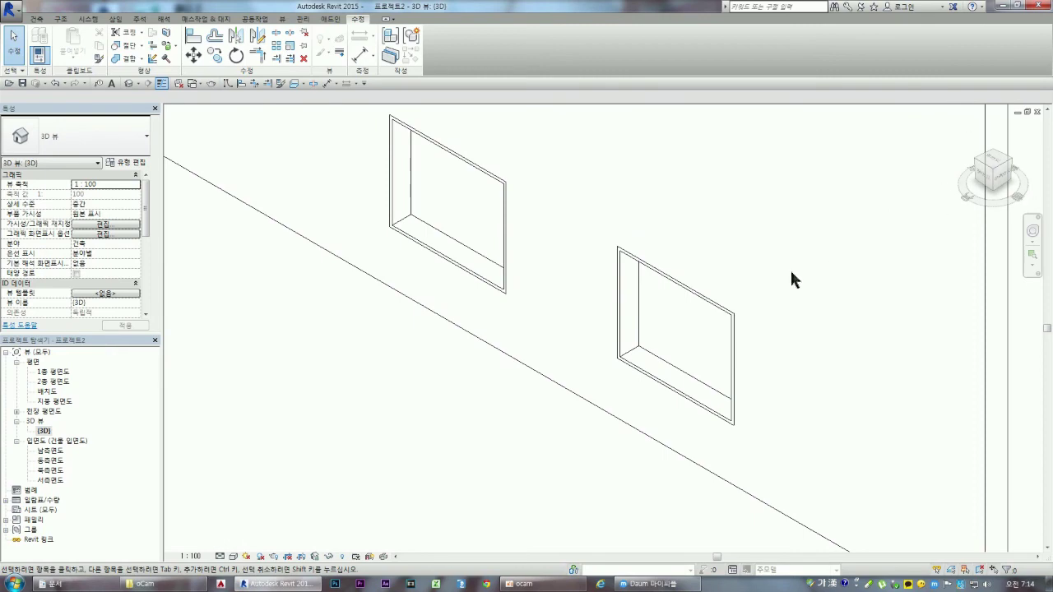
{"action": "mouse_move", "coordinate": [994, 171]}
{"action": "left_click", "coordinate": [1017, 164]}
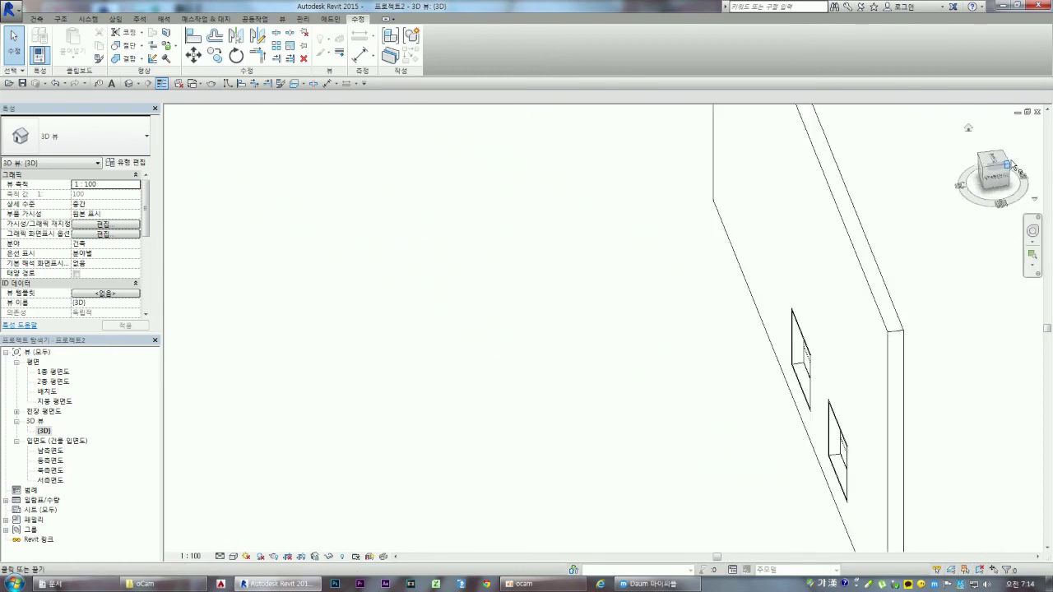
{"action": "scroll", "coordinate": [619, 390], "scroll_direction": "up", "scroll_amount": 3}
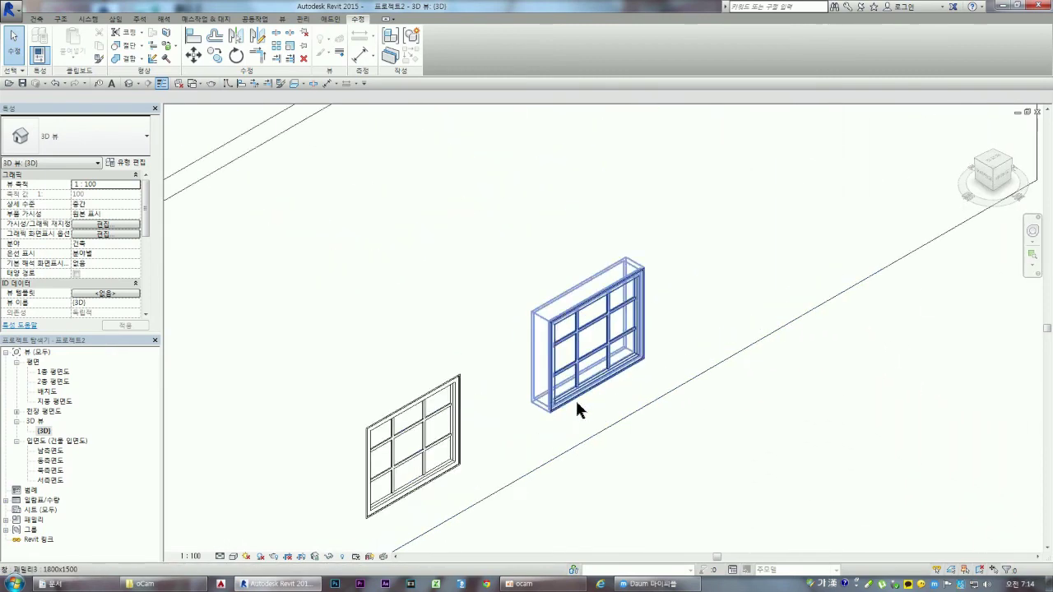
{"action": "scroll", "coordinate": [575, 399], "scroll_direction": "up", "scroll_amount": 1}
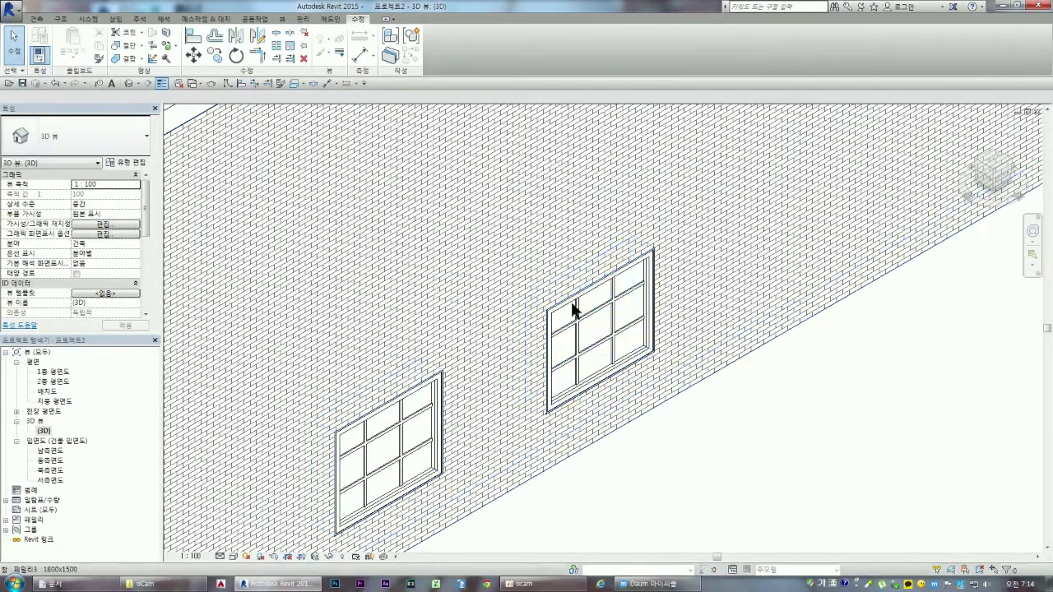
{"action": "left_click", "coordinate": [1002, 168]}
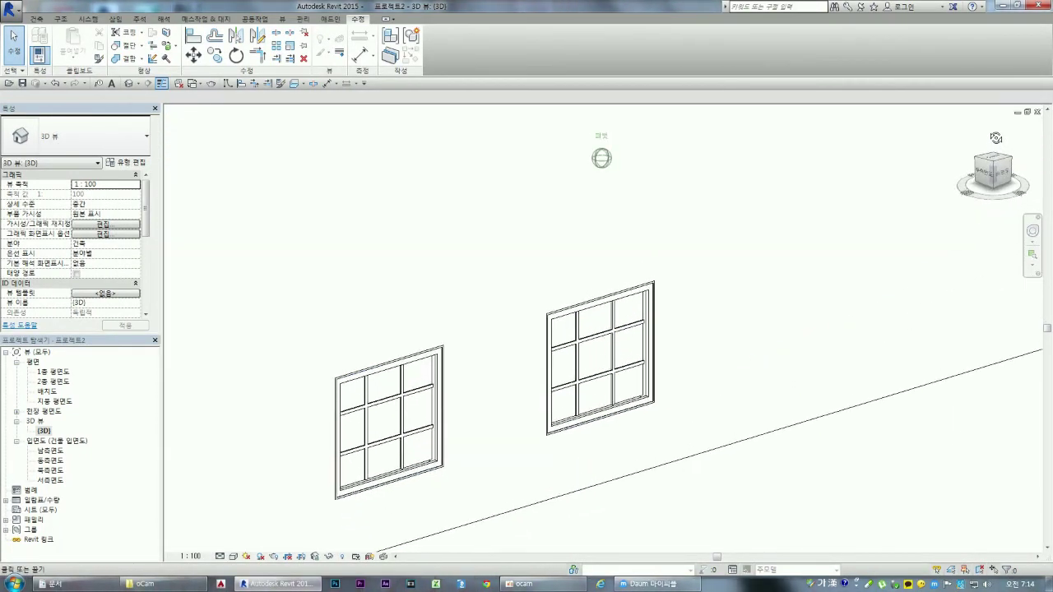
- Switch the 3D view to the Realistic visual style
{"action": "scroll", "coordinate": [778, 284], "scroll_direction": "up", "scroll_amount": 2}
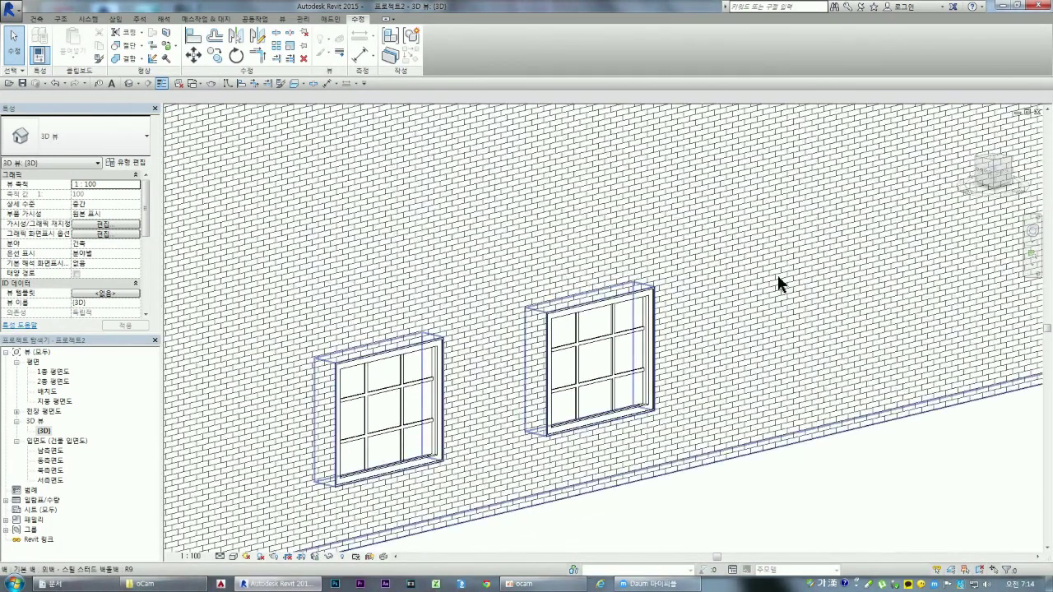
{"action": "left_click", "coordinate": [234, 557]}
{"action": "left_click", "coordinate": [255, 535]}
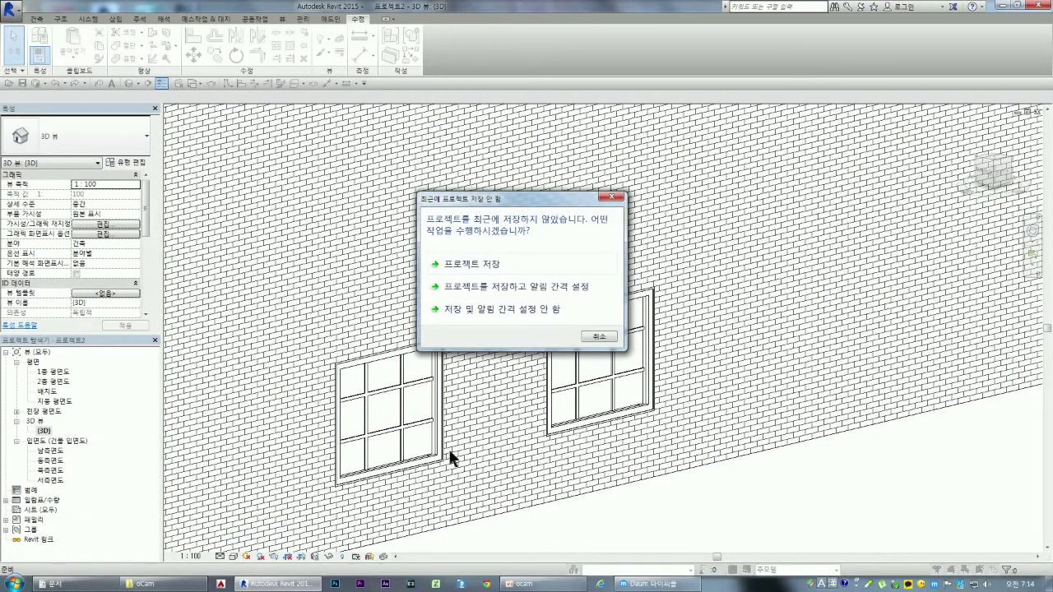
- Dismiss the save reminder by cancelling the Save As dialog, leaving the project unsaved
{"action": "left_click", "coordinate": [485, 262]}
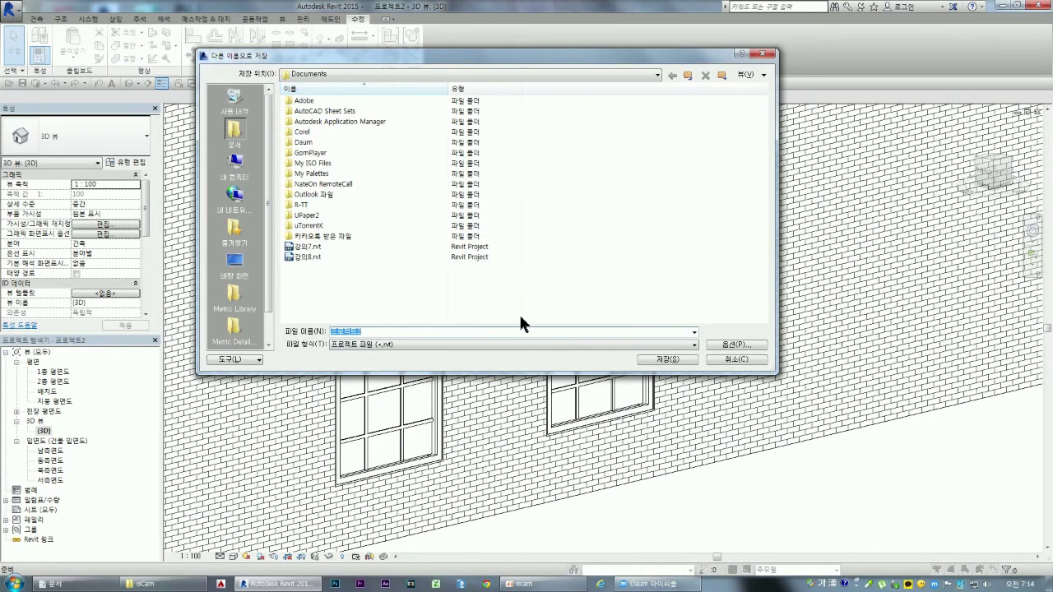
{"action": "left_click", "coordinate": [732, 361]}
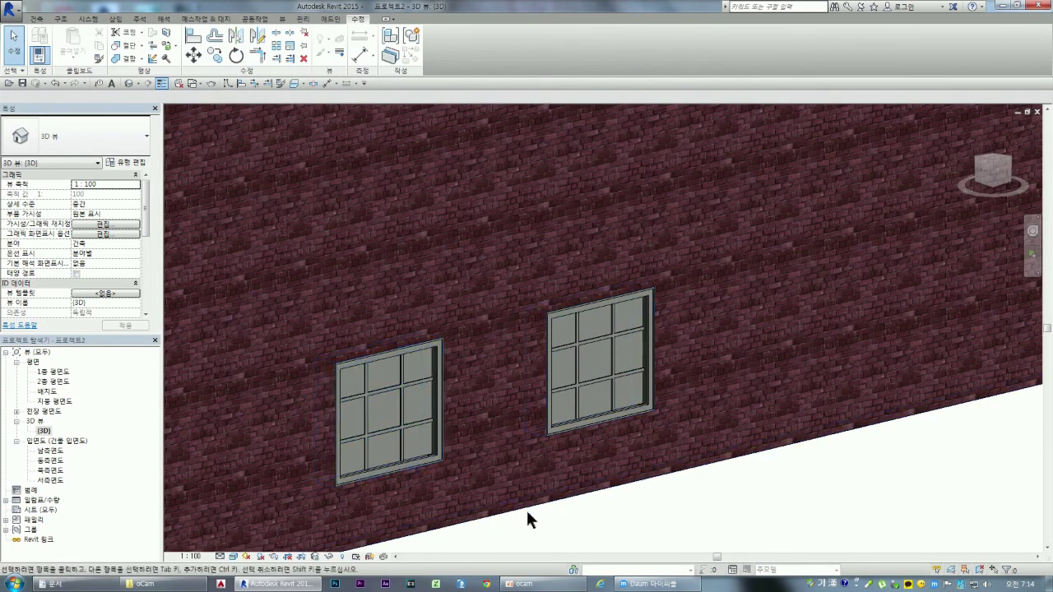
- Return to the 패밀리3.rfa exterior elevation of the window family and open the Material Browser
{"action": "left_click", "coordinate": [395, 369]}
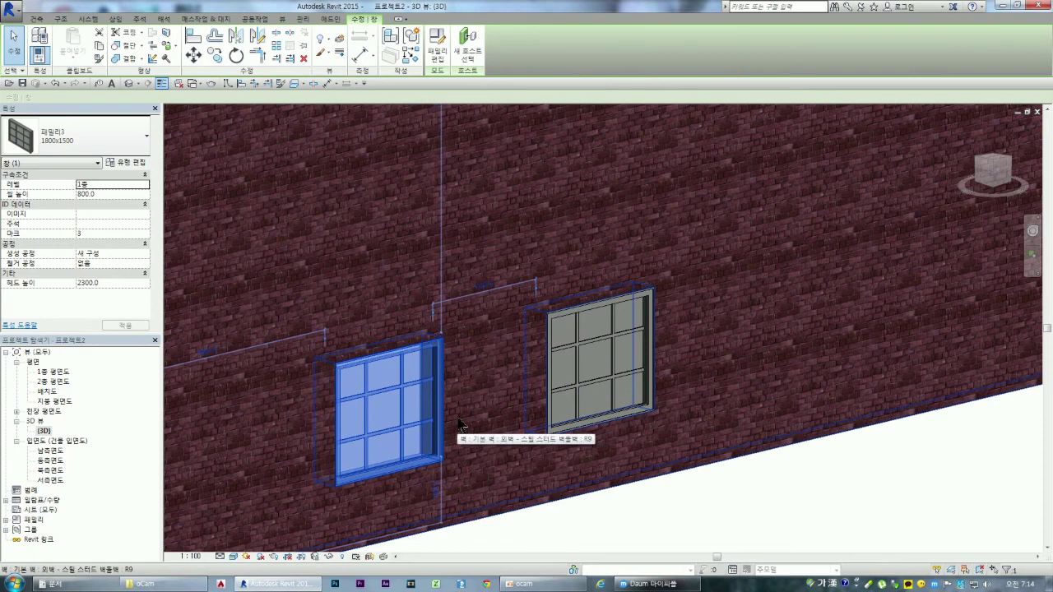
{"action": "left_click", "coordinate": [581, 527]}
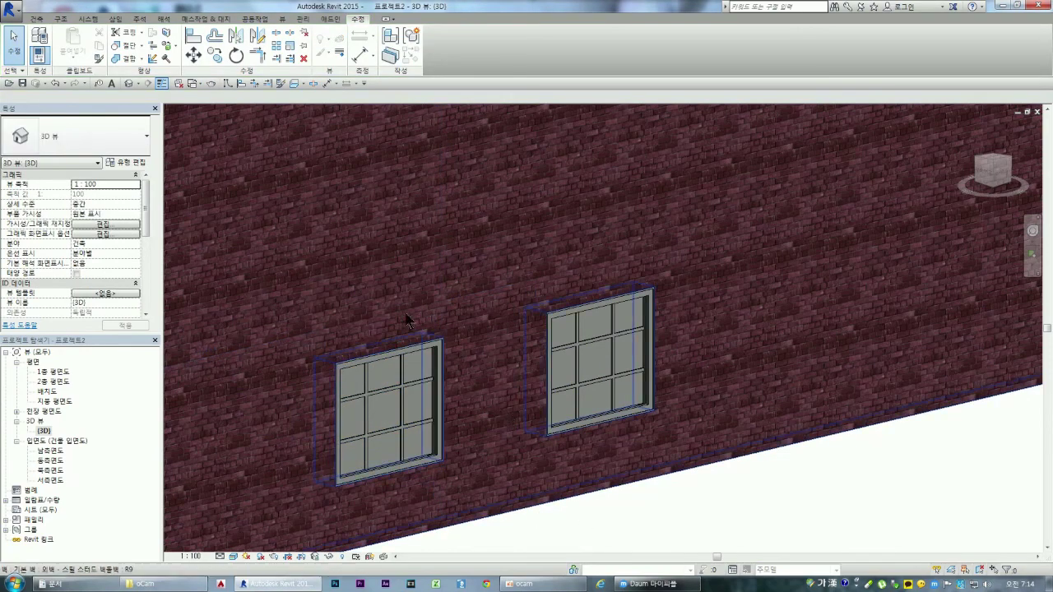
{"action": "left_click", "coordinate": [198, 85]}
{"action": "left_click", "coordinate": [218, 97]}
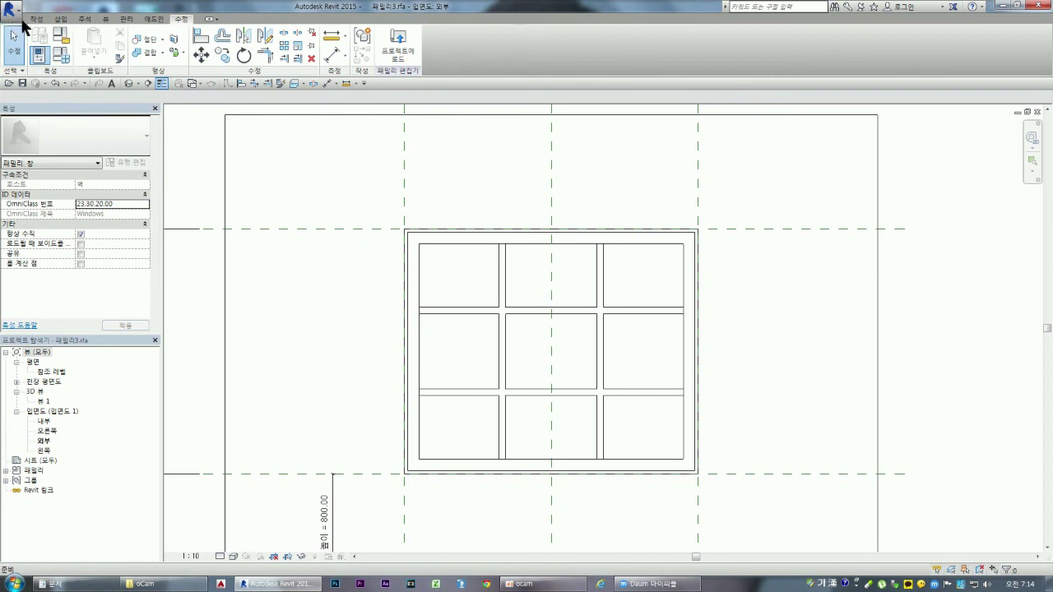
{"action": "left_click", "coordinate": [127, 19]}
{"action": "left_click", "coordinate": [59, 47]}
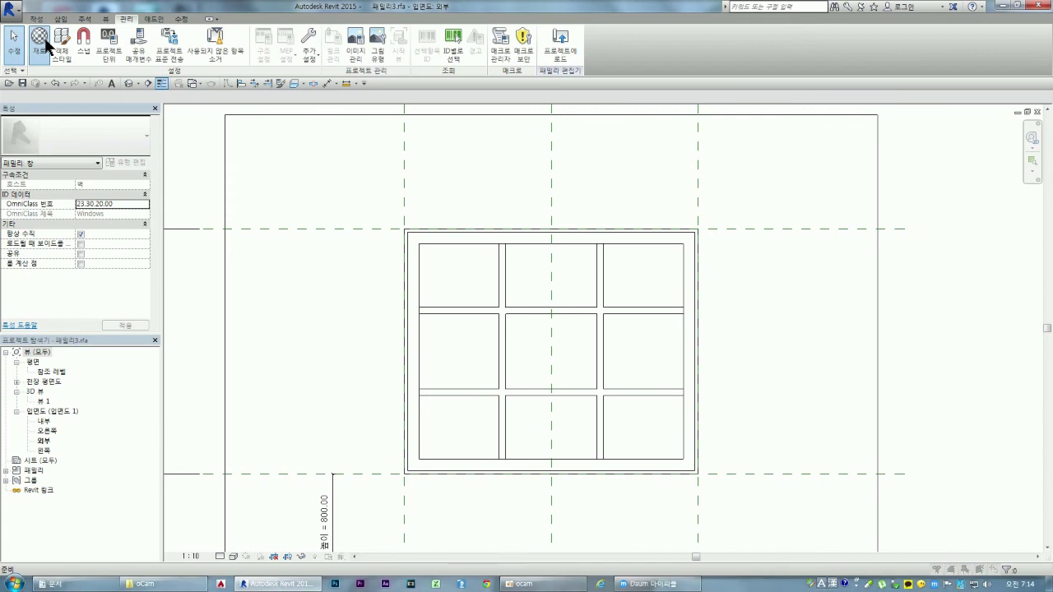
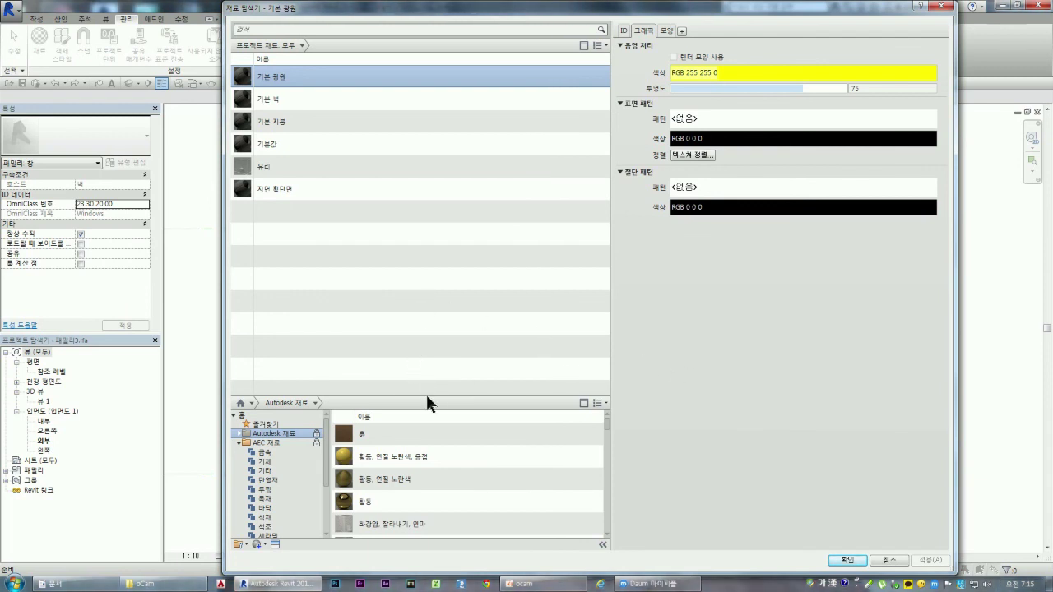
- Preview cherry and birch in the AEC 재료 > 목재 library, then add 자작나무 (birch) to the project
{"action": "left_click_drag", "start_coordinate": [427, 396], "coordinate": [431, 262]}
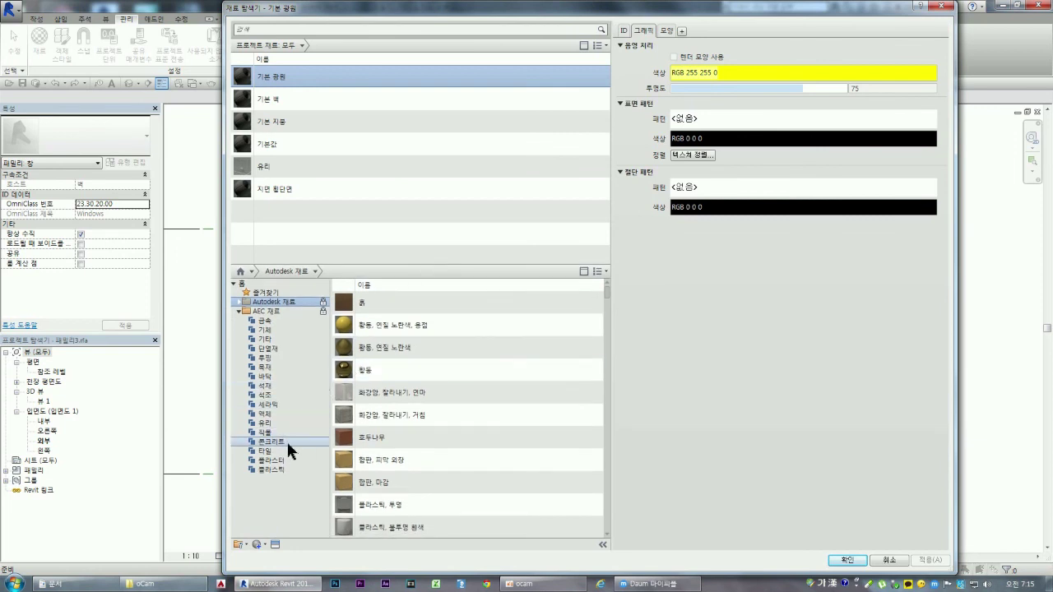
{"action": "left_click", "coordinate": [278, 367]}
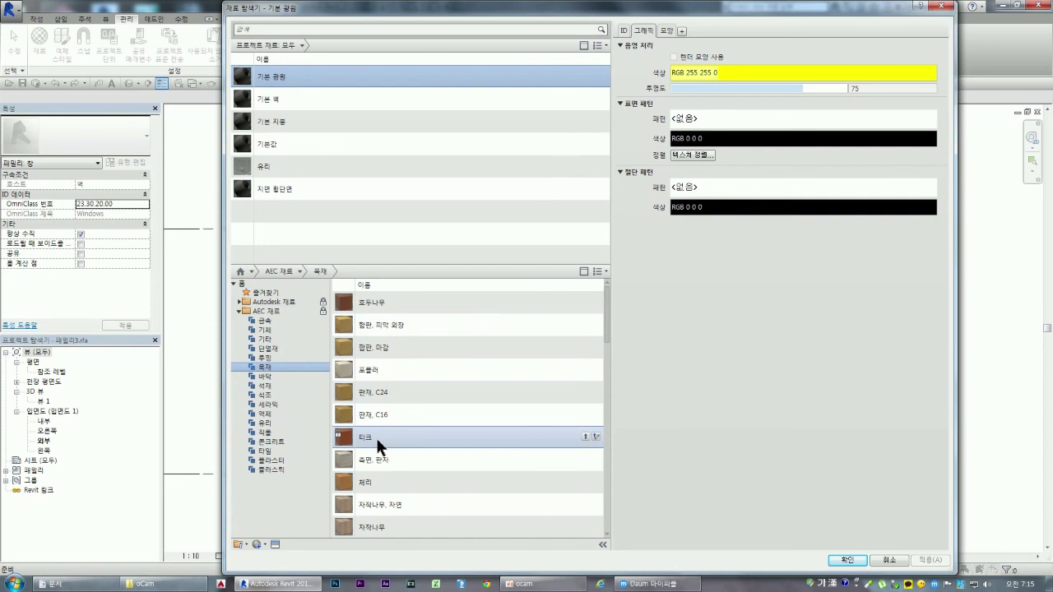
{"action": "left_click", "coordinate": [368, 484]}
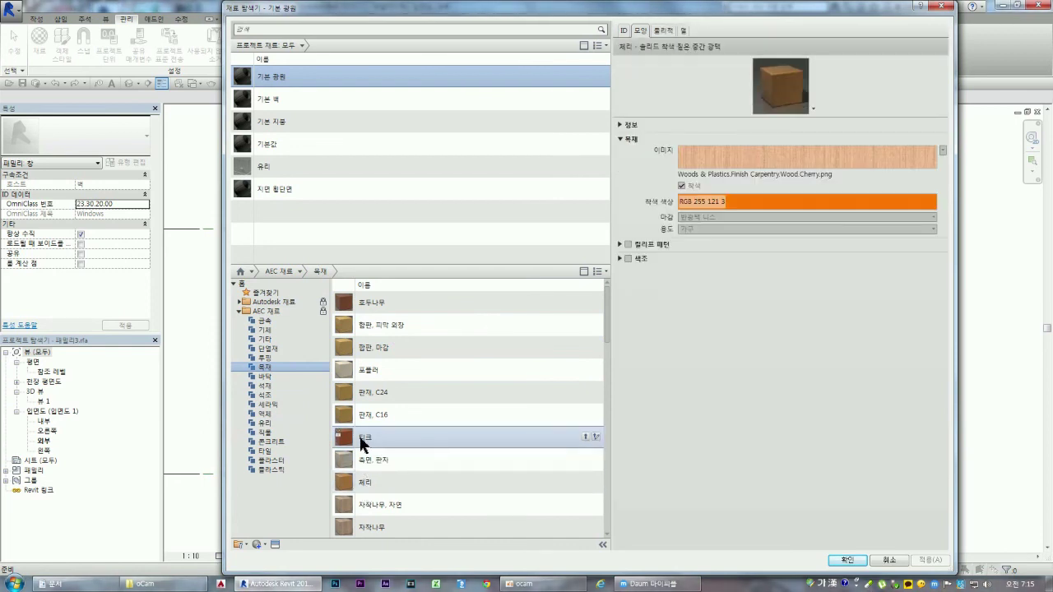
{"action": "left_click", "coordinate": [380, 503]}
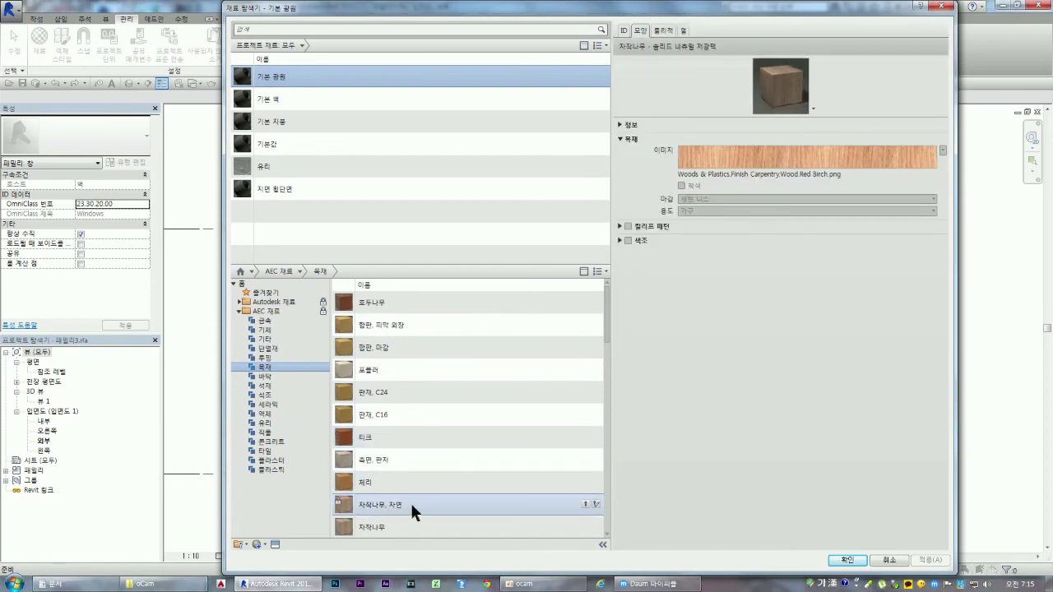
{"action": "scroll", "coordinate": [397, 477], "scroll_direction": "down", "scroll_amount": 5}
{"action": "scroll", "coordinate": [396, 448], "scroll_direction": "down", "scroll_amount": 3}
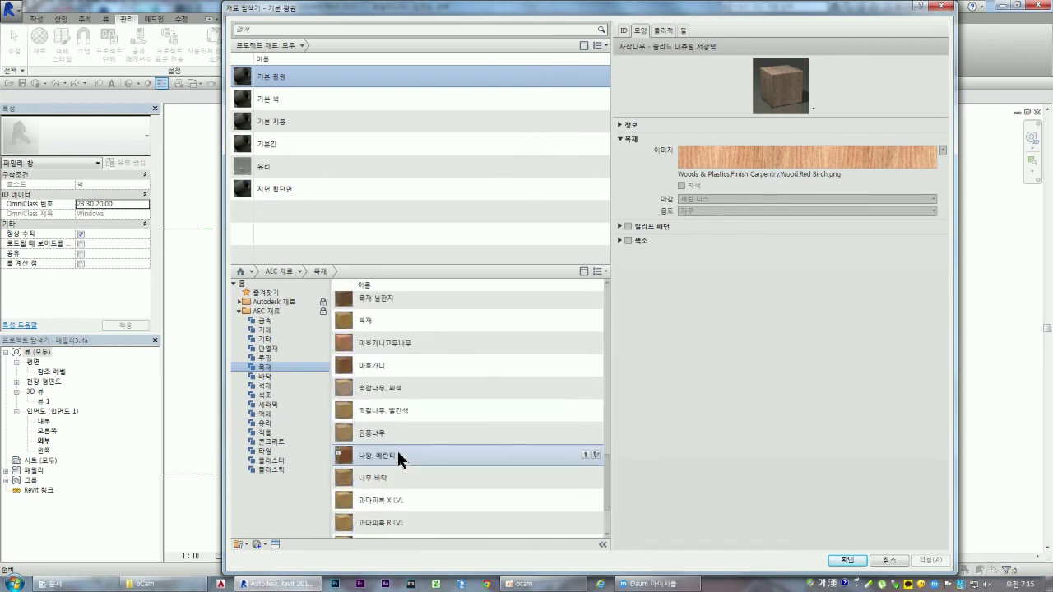
{"action": "scroll", "coordinate": [396, 448], "scroll_direction": "up", "scroll_amount": 3}
{"action": "scroll", "coordinate": [394, 436], "scroll_direction": "up", "scroll_amount": 3}
{"action": "scroll", "coordinate": [390, 423], "scroll_direction": "up", "scroll_amount": 2}
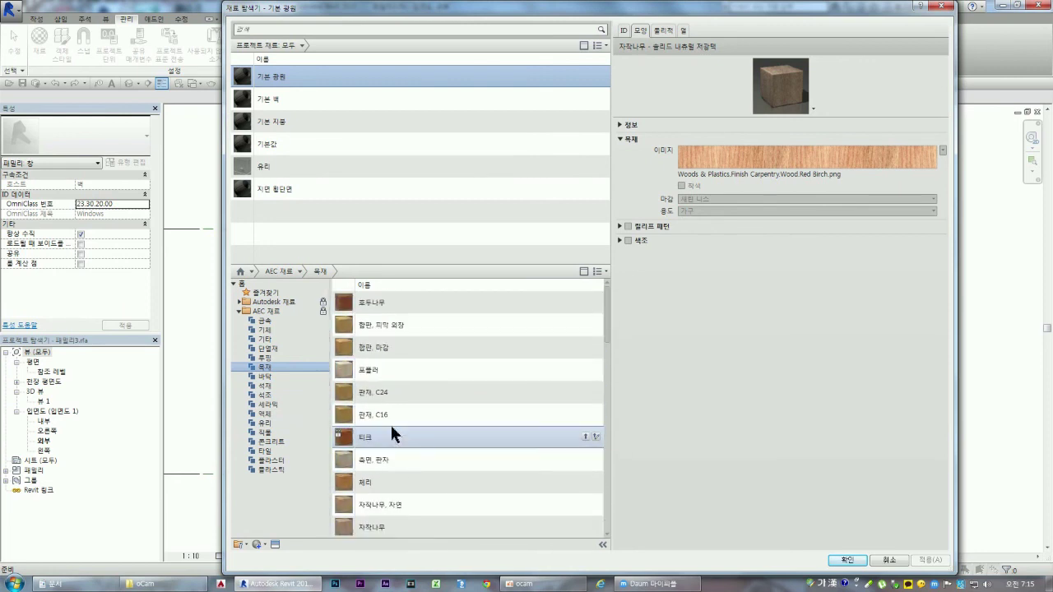
{"action": "double_click", "coordinate": [371, 523]}
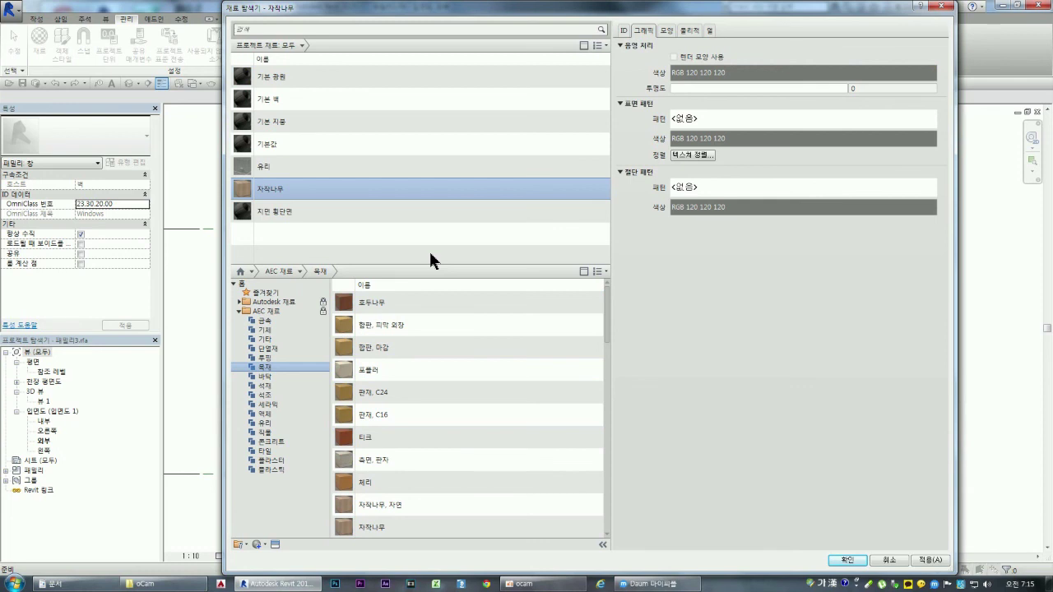
- Add 마호가니 (mahogany) from the wood library, then apply and accept the material changes
{"action": "left_click_drag", "start_coordinate": [606, 312], "coordinate": [608, 485]}
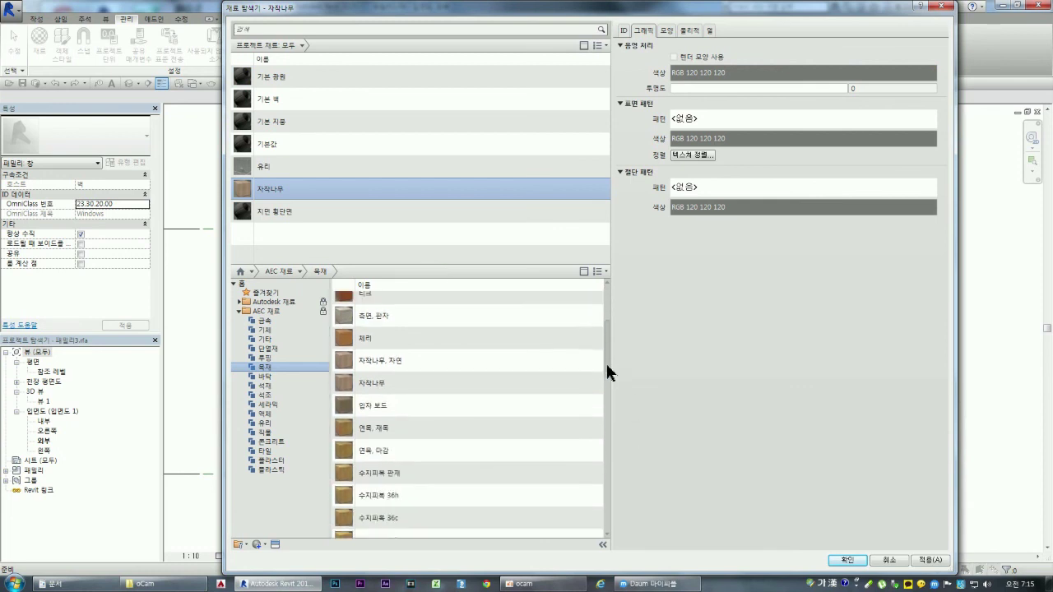
{"action": "scroll", "coordinate": [603, 502], "scroll_direction": "down", "scroll_amount": 2}
{"action": "scroll", "coordinate": [604, 494], "scroll_direction": "down", "scroll_amount": 2}
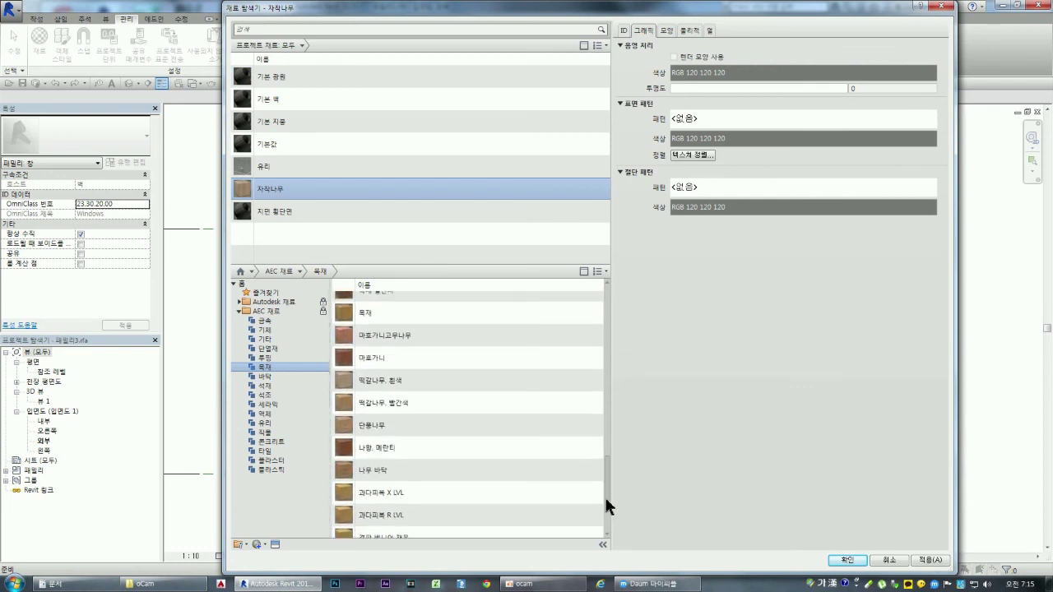
{"action": "double_click", "coordinate": [380, 370]}
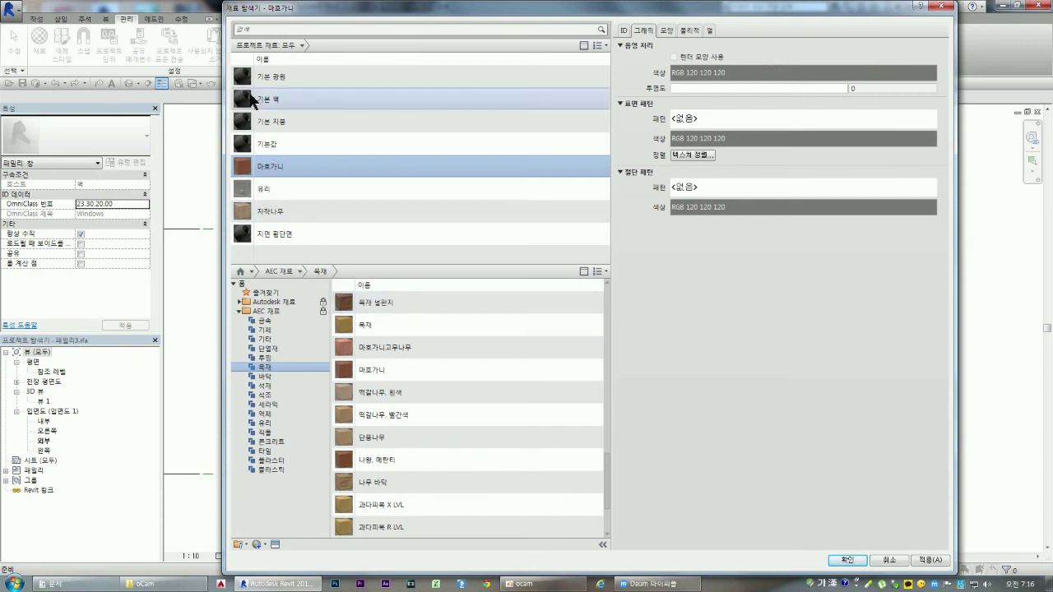
{"action": "left_click", "coordinate": [928, 560]}
{"action": "left_click", "coordinate": [847, 562]}
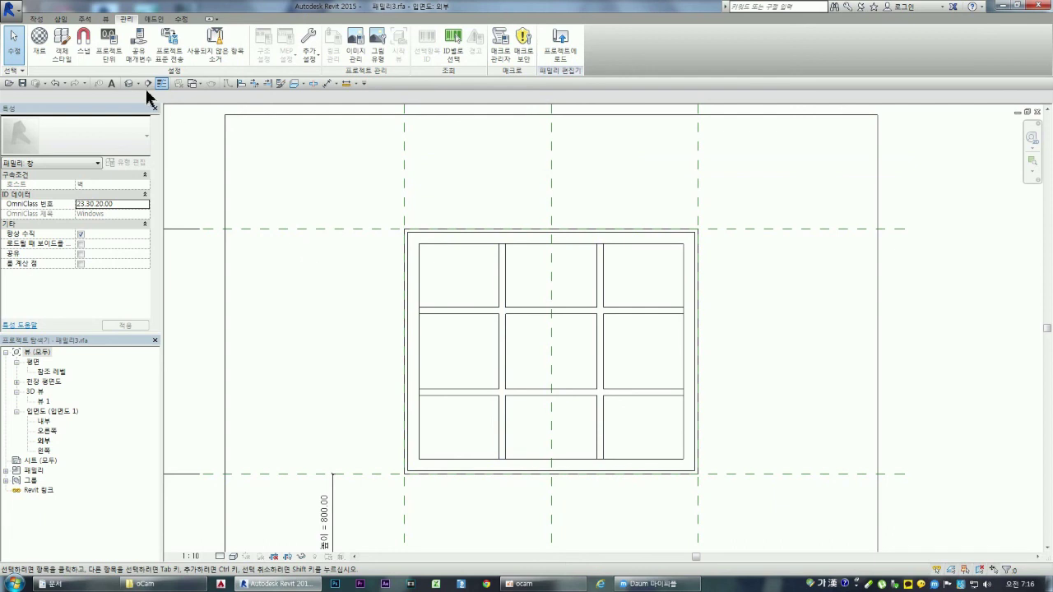
- Open Family Types from the 작성 tab to show the 1800x1500 window type's parameters
{"action": "left_click", "coordinate": [36, 18]}
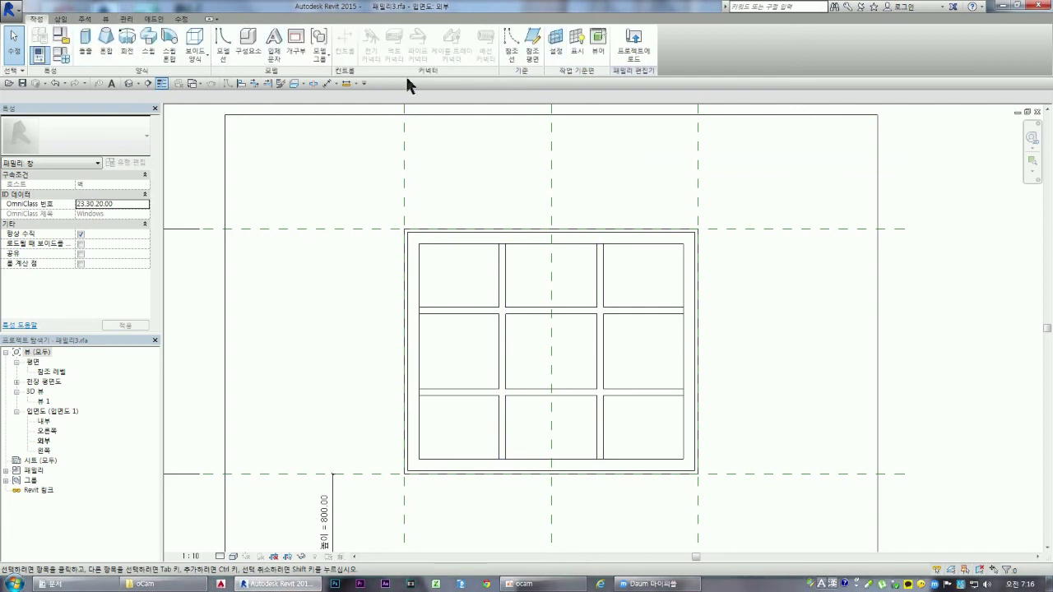
{"action": "left_click", "coordinate": [65, 49]}
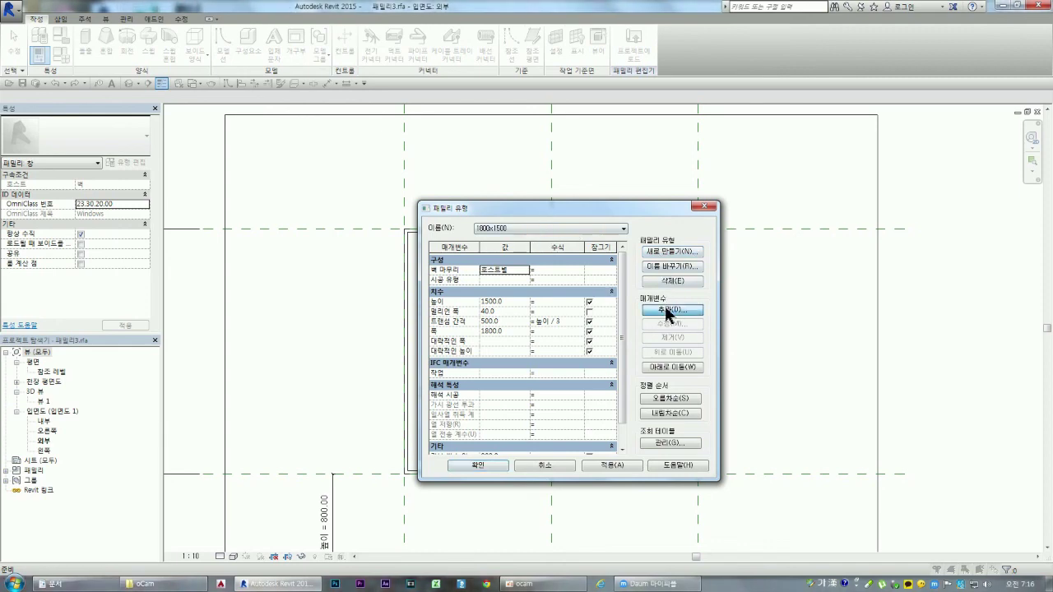
- Create a family parameter named 창틀 with parameter type 재료 (Material)
{"action": "left_click", "coordinate": [664, 310]}
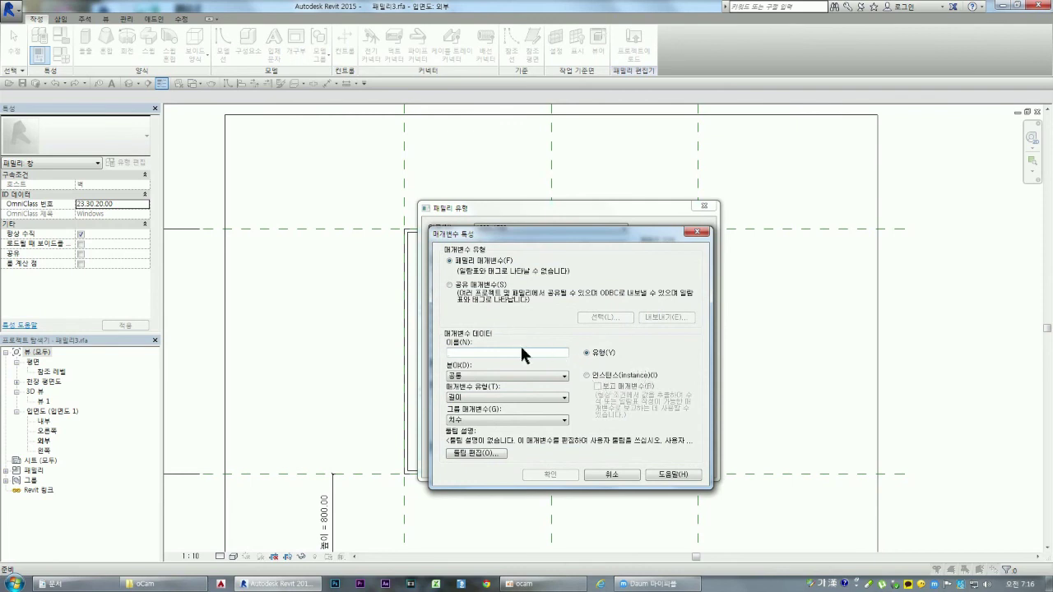
{"action": "type", "text": "창틀"}
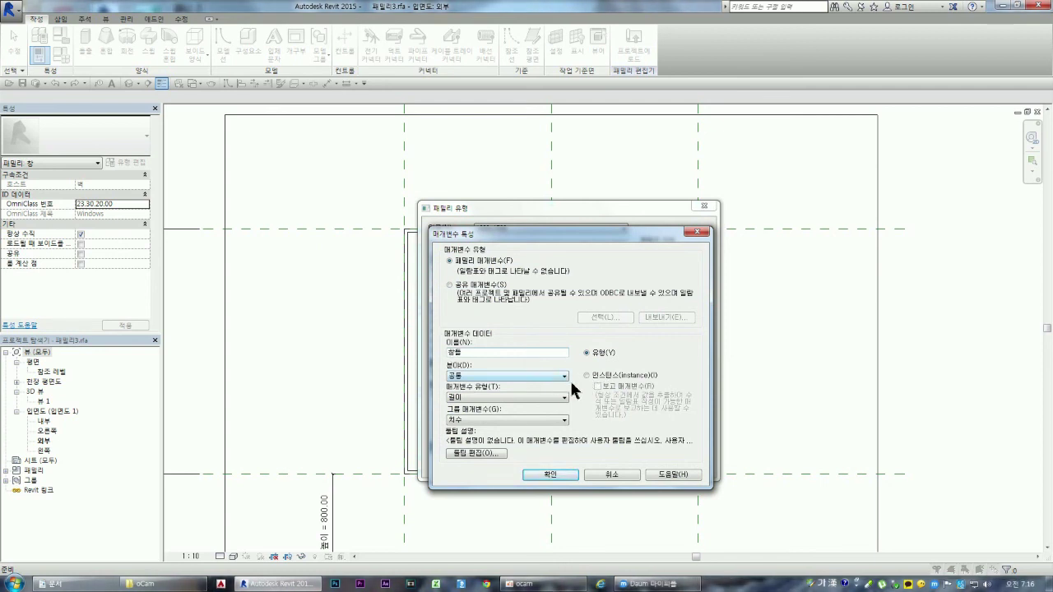
{"action": "left_click", "coordinate": [475, 394]}
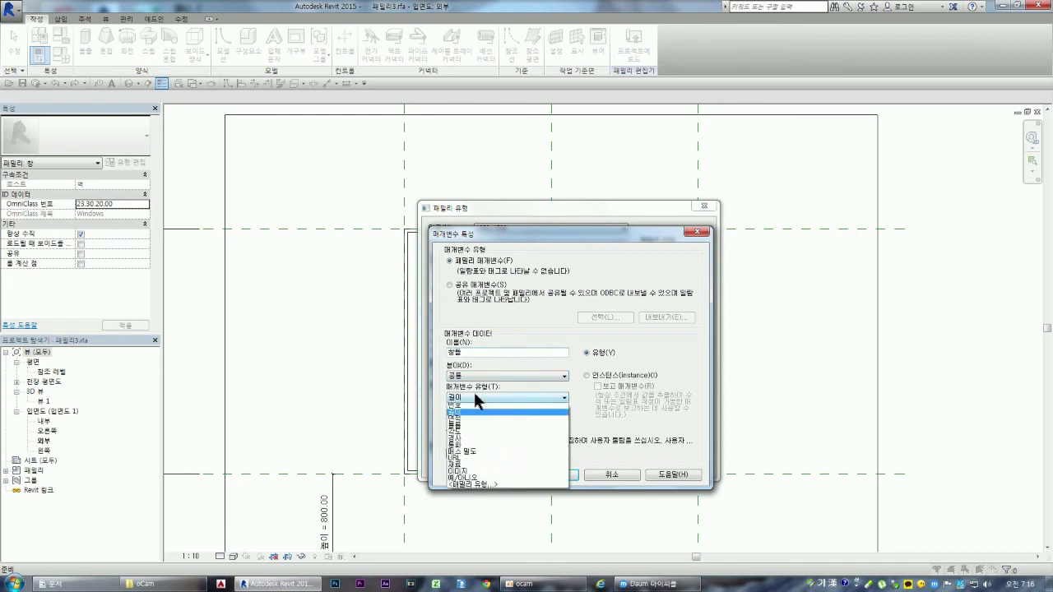
{"action": "left_click", "coordinate": [465, 480]}
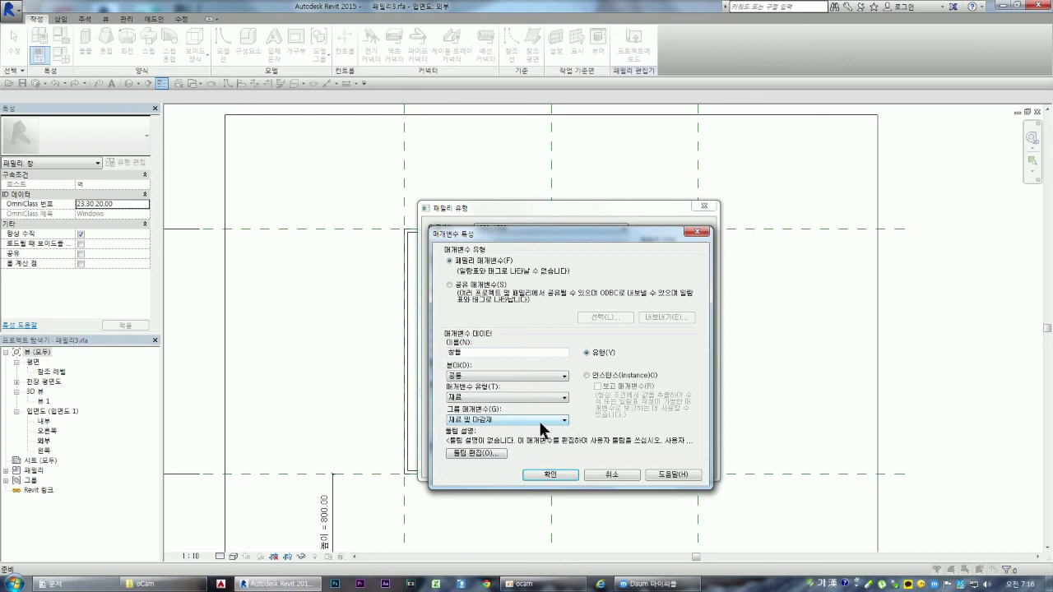
{"action": "left_click", "coordinate": [551, 475]}
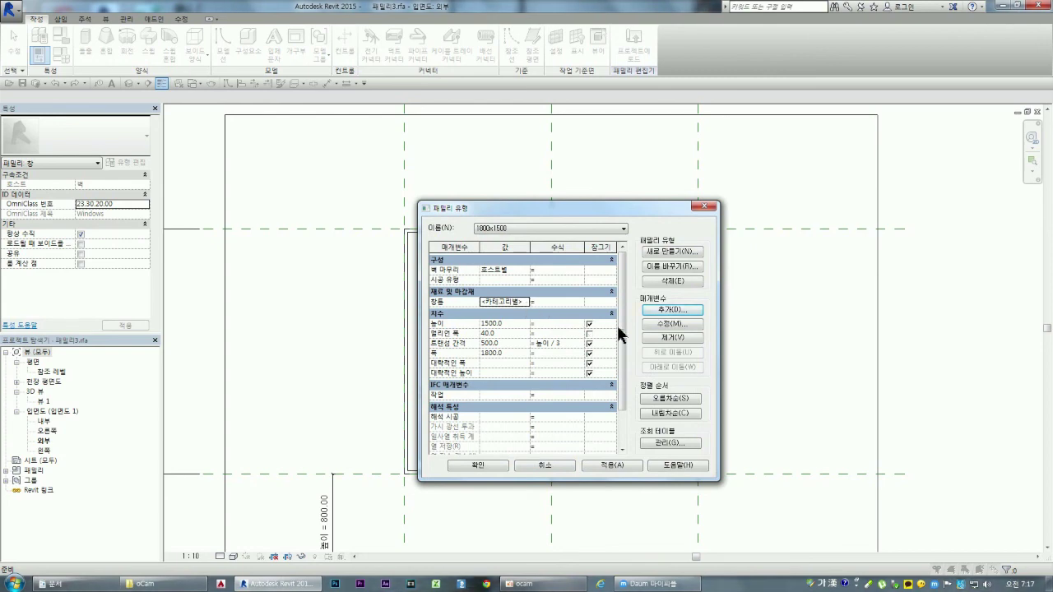
{"action": "left_click", "coordinate": [654, 310]}
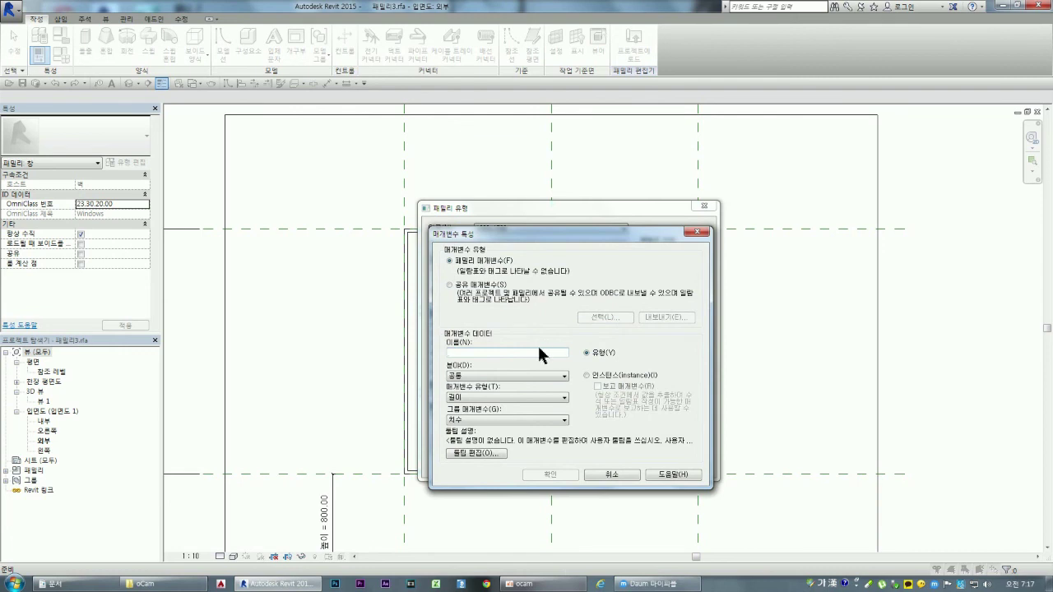
- Add a second material-type family parameter, 창문
{"action": "type", "text": "창틀"}
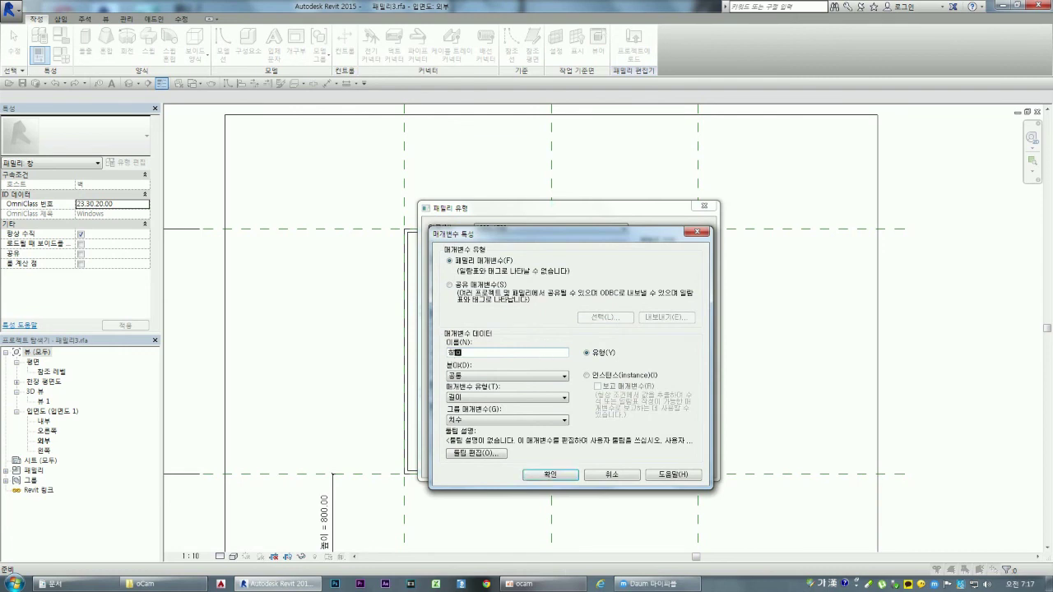
{"action": "left_click", "coordinate": [496, 398]}
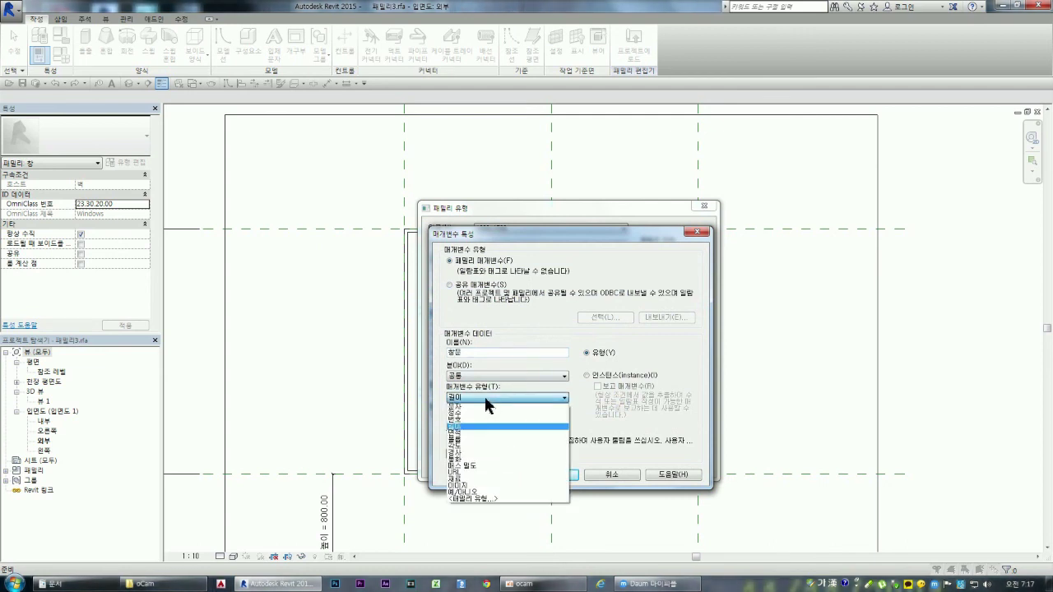
{"action": "left_click", "coordinate": [472, 479]}
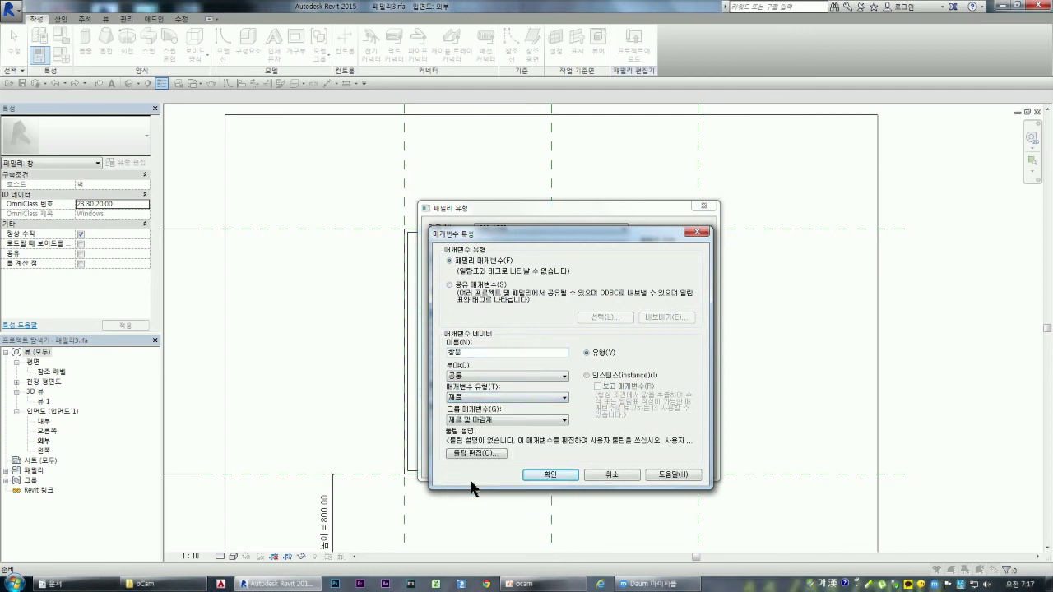
{"action": "left_click", "coordinate": [567, 481]}
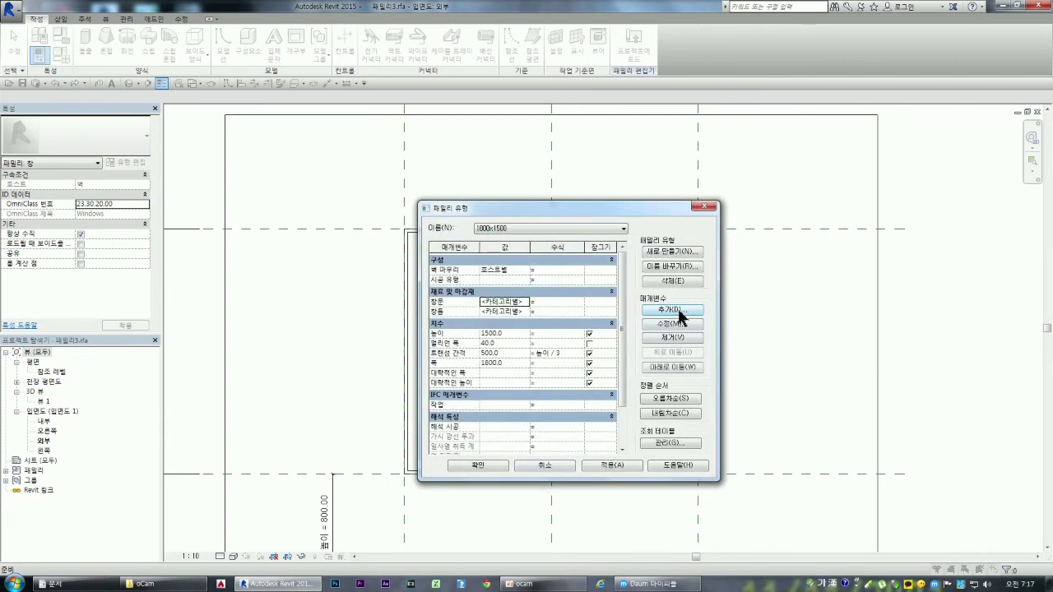
- Add a material-type family parameter named 유리
{"action": "left_click", "coordinate": [671, 312]}
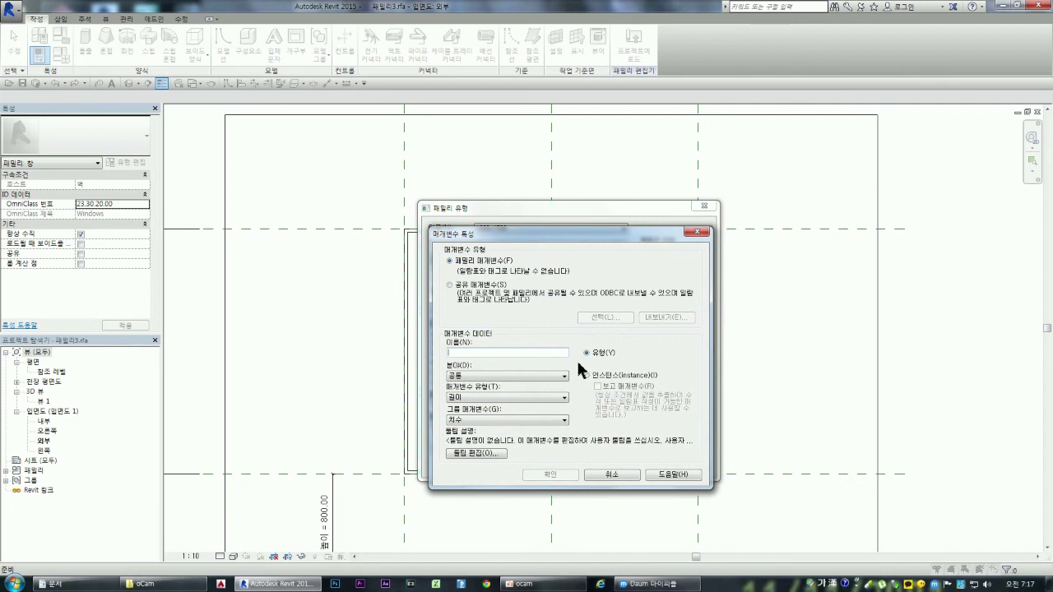
{"action": "type", "text": "유리"}
{"action": "left_click", "coordinate": [495, 397]}
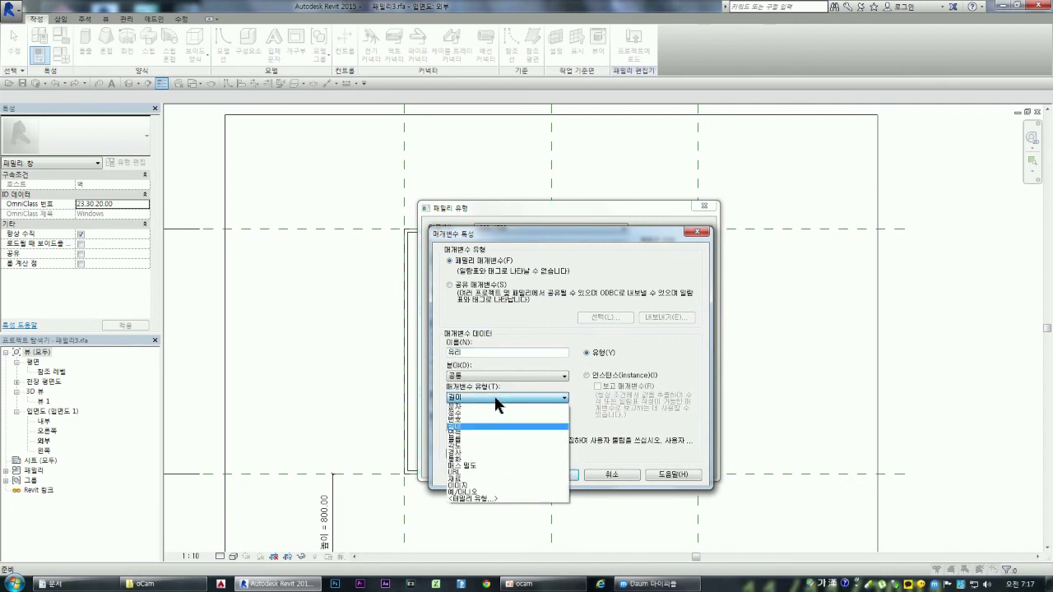
{"action": "left_click", "coordinate": [479, 471]}
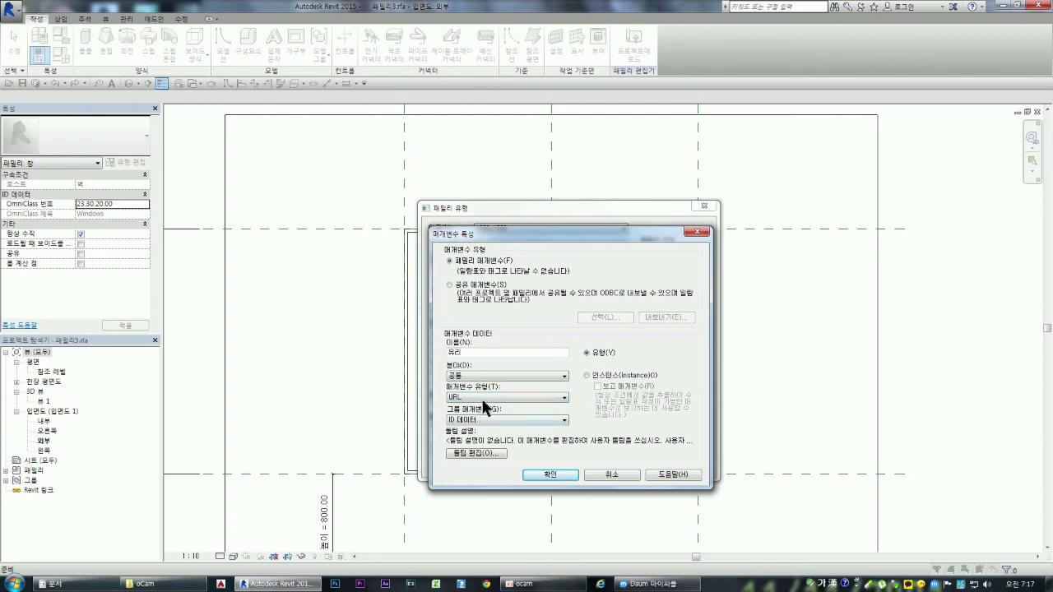
{"action": "left_click", "coordinate": [481, 399]}
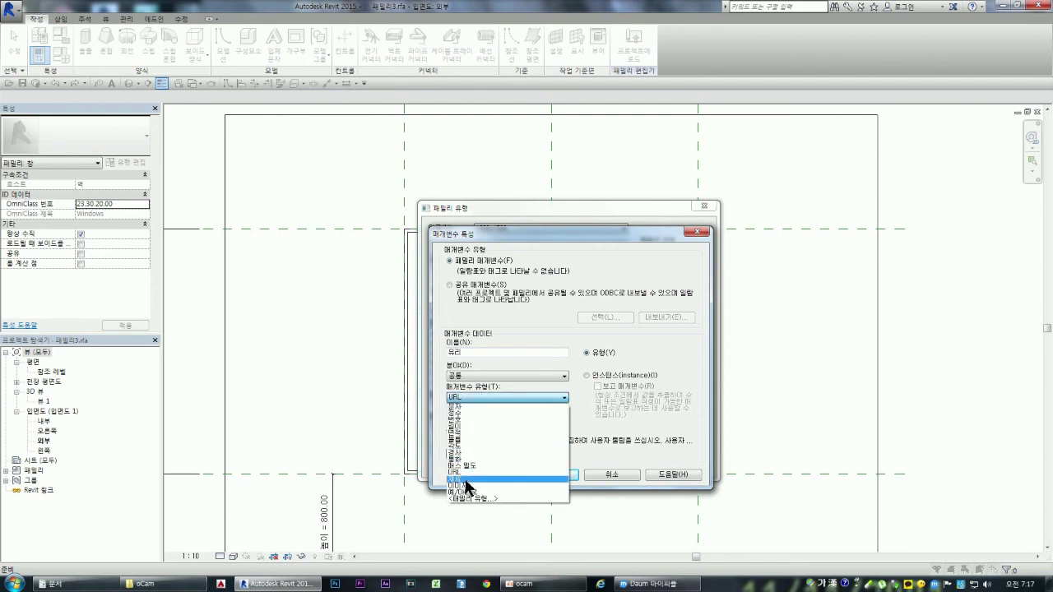
{"action": "left_click", "coordinate": [466, 479]}
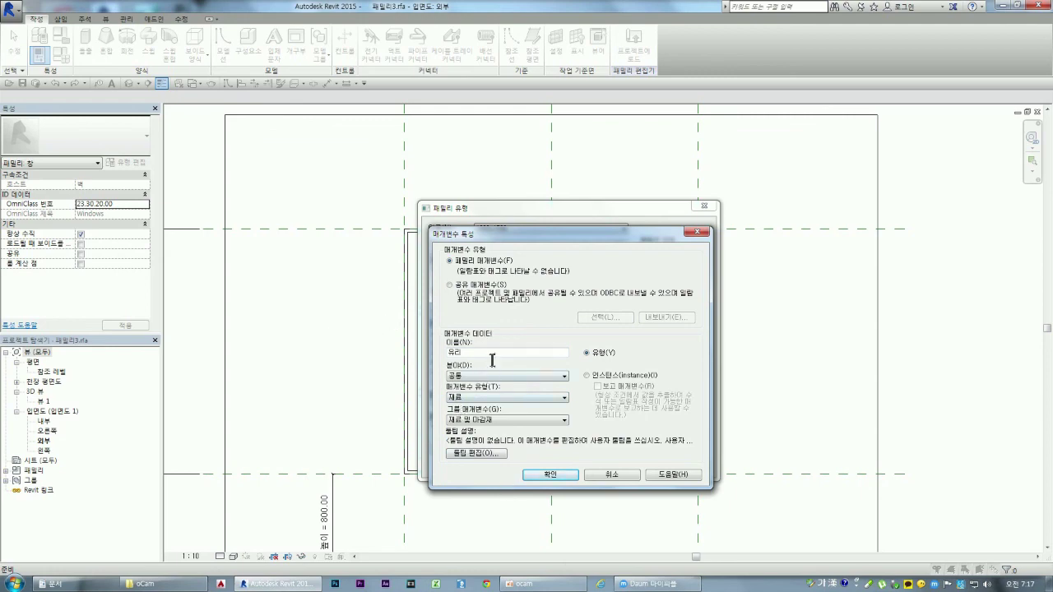
{"action": "left_click", "coordinate": [550, 475]}
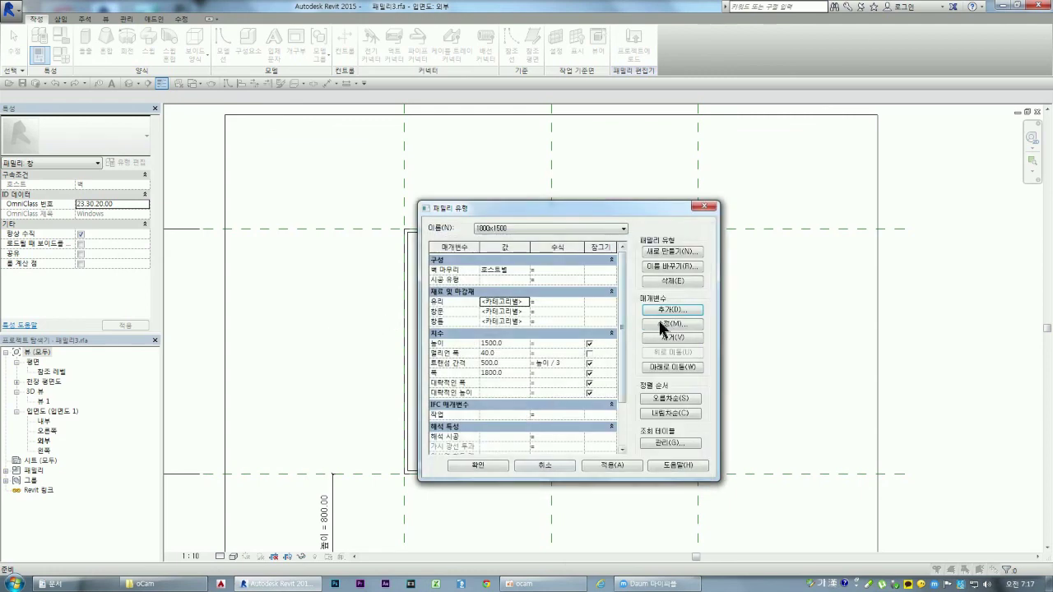
- Replace the mistaken 멀리언 length parameter with a 멀리언 material parameter
{"action": "left_click", "coordinate": [663, 311]}
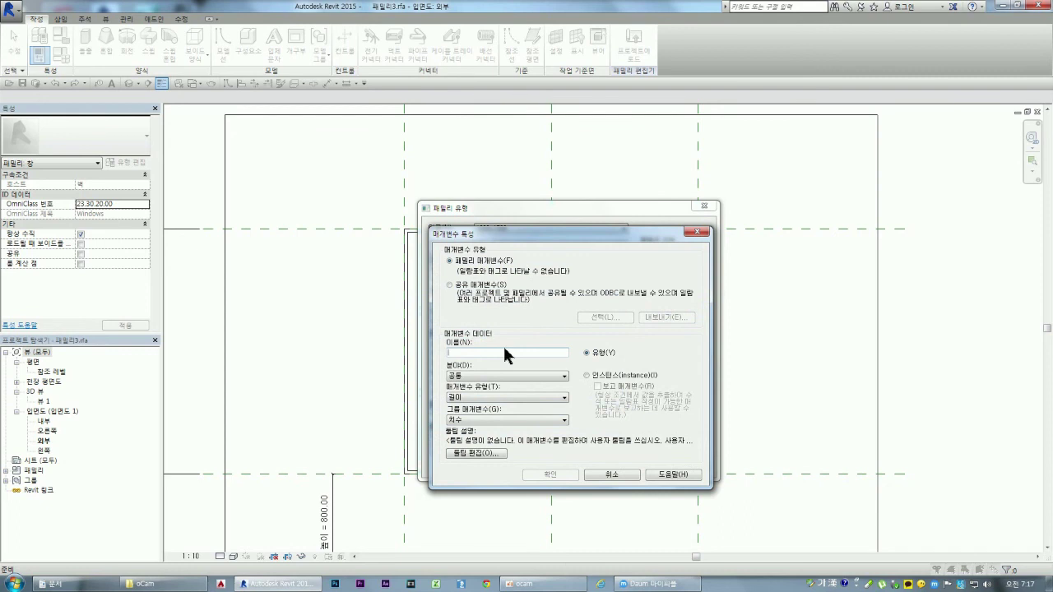
{"action": "type", "text": "일렬"}
{"action": "type", "text": "언"}
{"action": "left_click", "coordinate": [546, 473]}
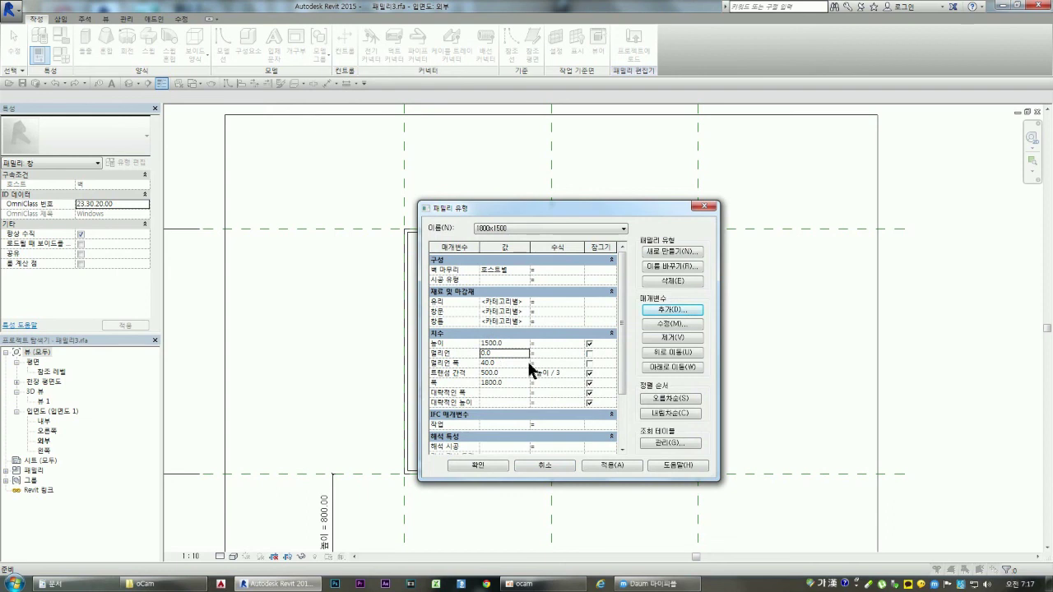
{"action": "left_click", "coordinate": [437, 354]}
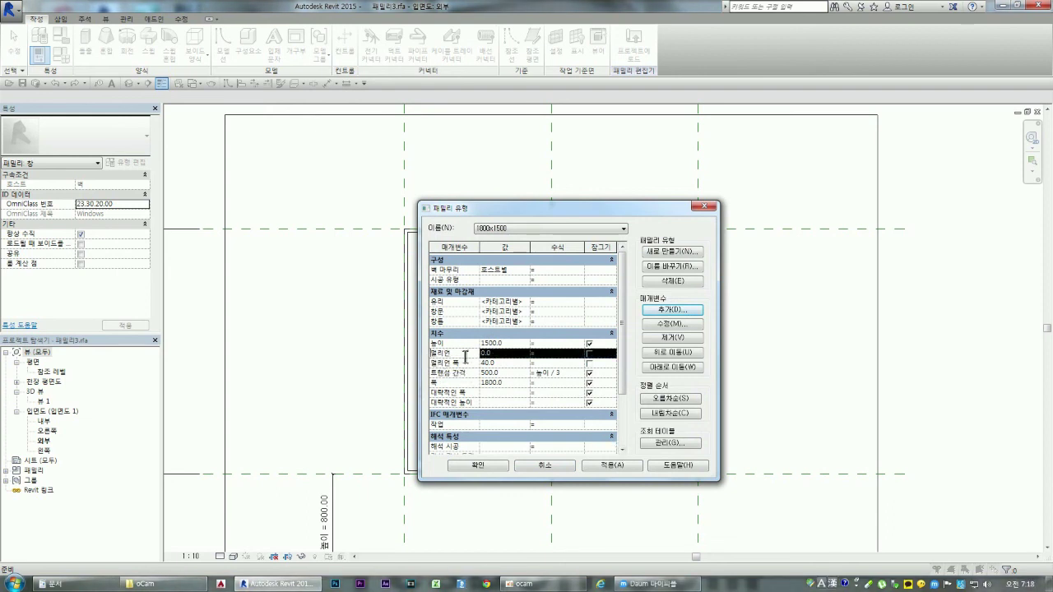
{"action": "left_click", "coordinate": [669, 335]}
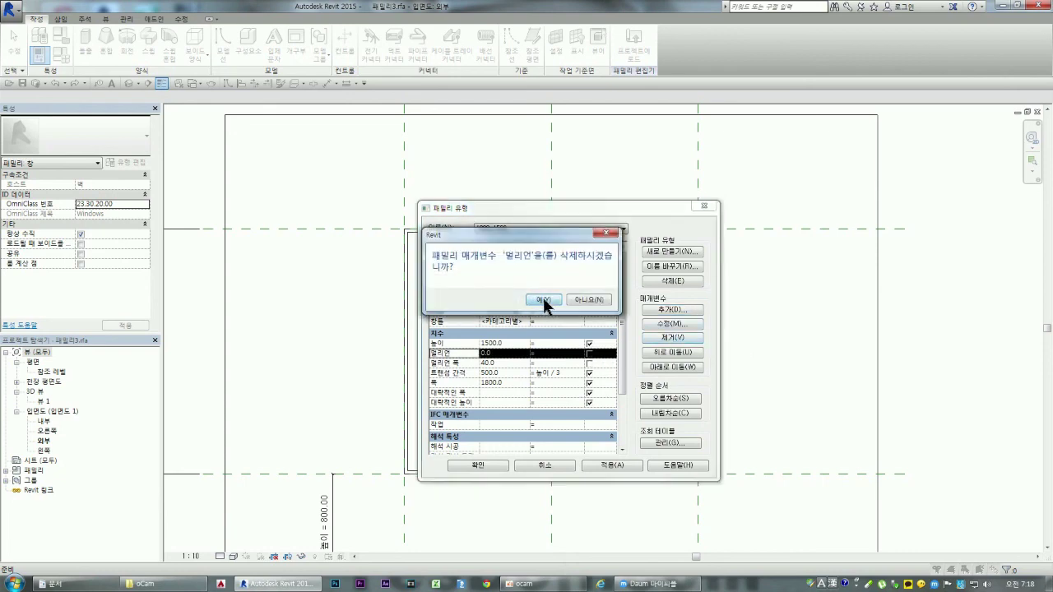
{"action": "left_click", "coordinate": [543, 300]}
{"action": "left_click", "coordinate": [656, 311]}
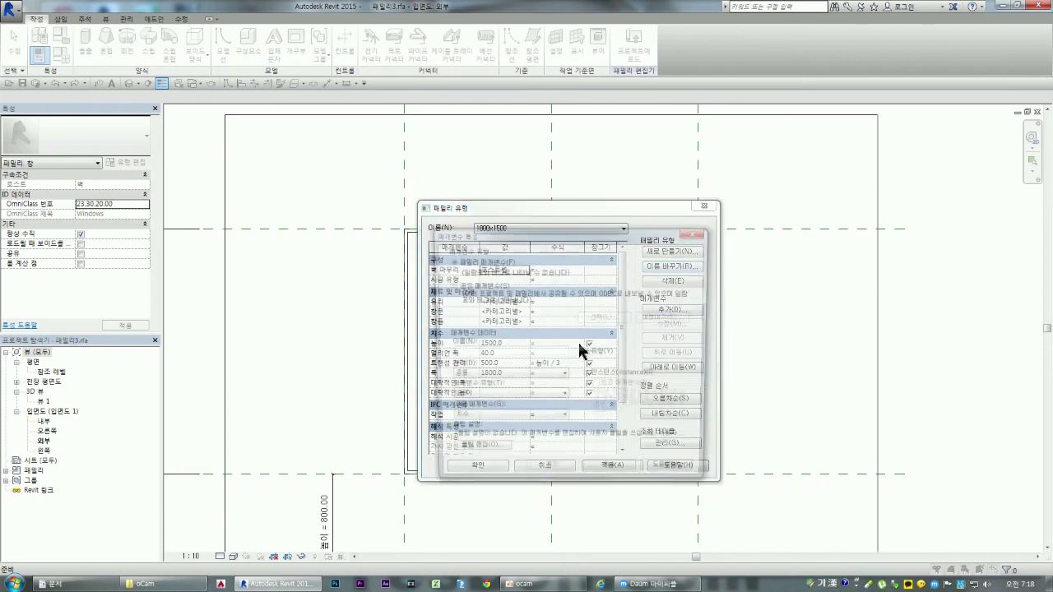
{"action": "type", "text": "멀리언"}
{"action": "left_click", "coordinate": [471, 398]}
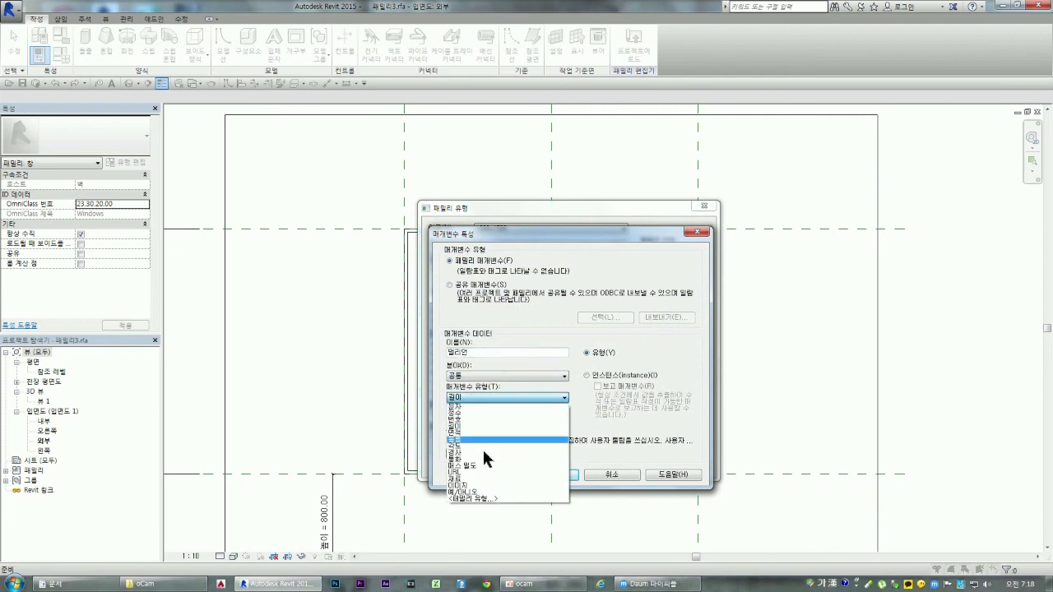
{"action": "left_click", "coordinate": [462, 483]}
{"action": "left_click", "coordinate": [552, 475]}
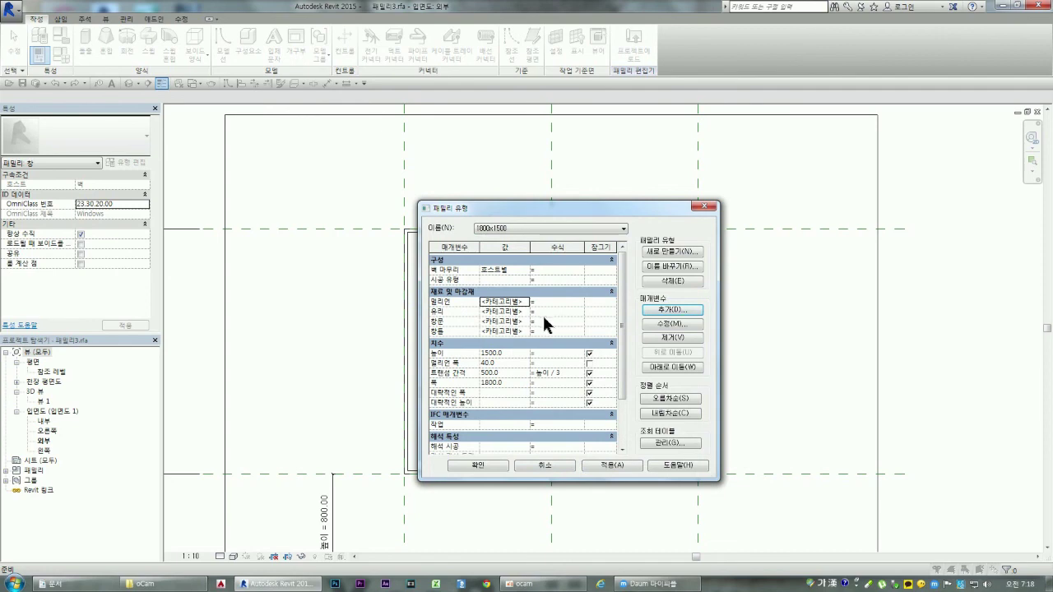
- Assign 마호가니 to the 멀리언 parameter and 유리 glass to the 유리 parameter
{"action": "left_click", "coordinate": [525, 302]}
{"action": "left_click", "coordinate": [525, 302]}
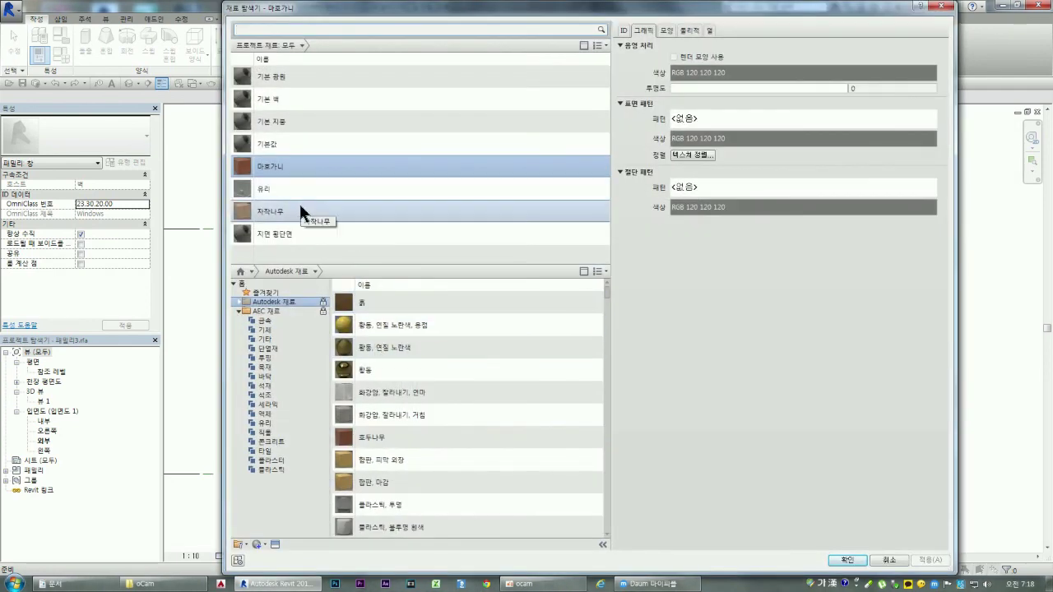
{"action": "double_click", "coordinate": [273, 170]}
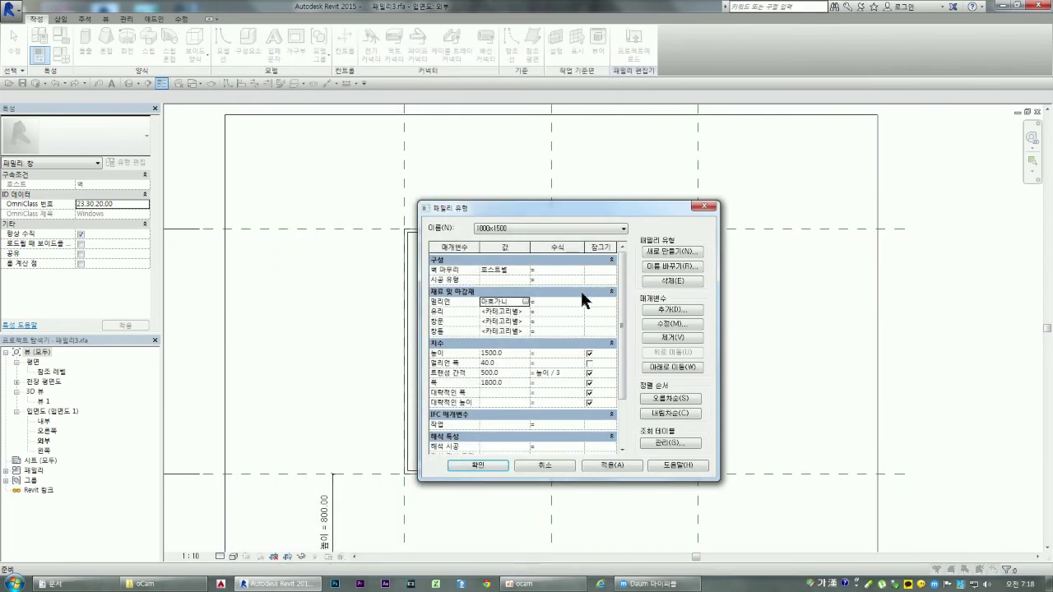
{"action": "left_click", "coordinate": [522, 312]}
{"action": "left_click", "coordinate": [525, 311]}
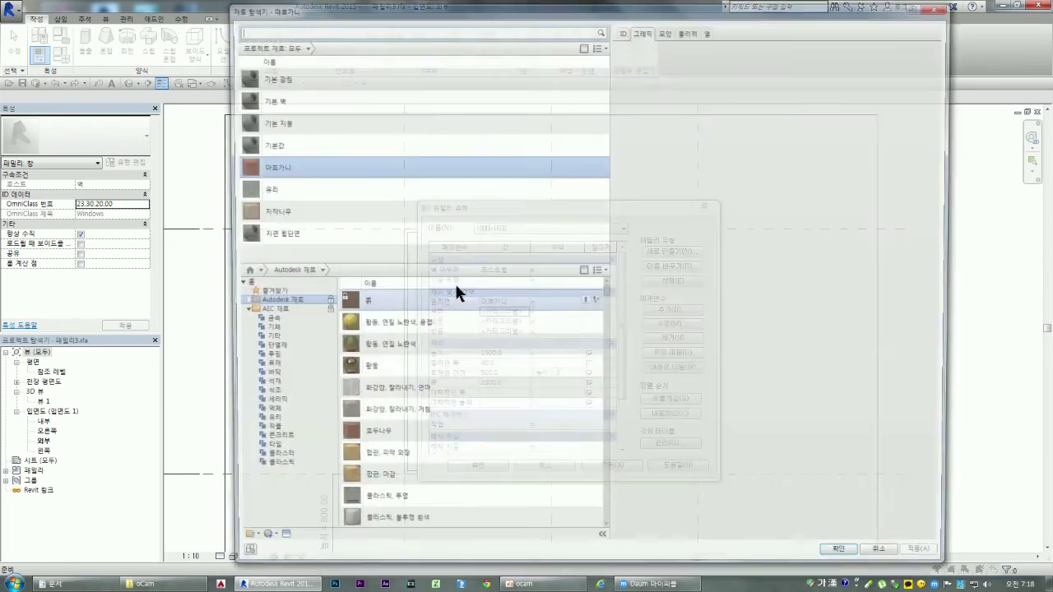
{"action": "left_click", "coordinate": [262, 191]}
{"action": "double_click", "coordinate": [265, 192]}
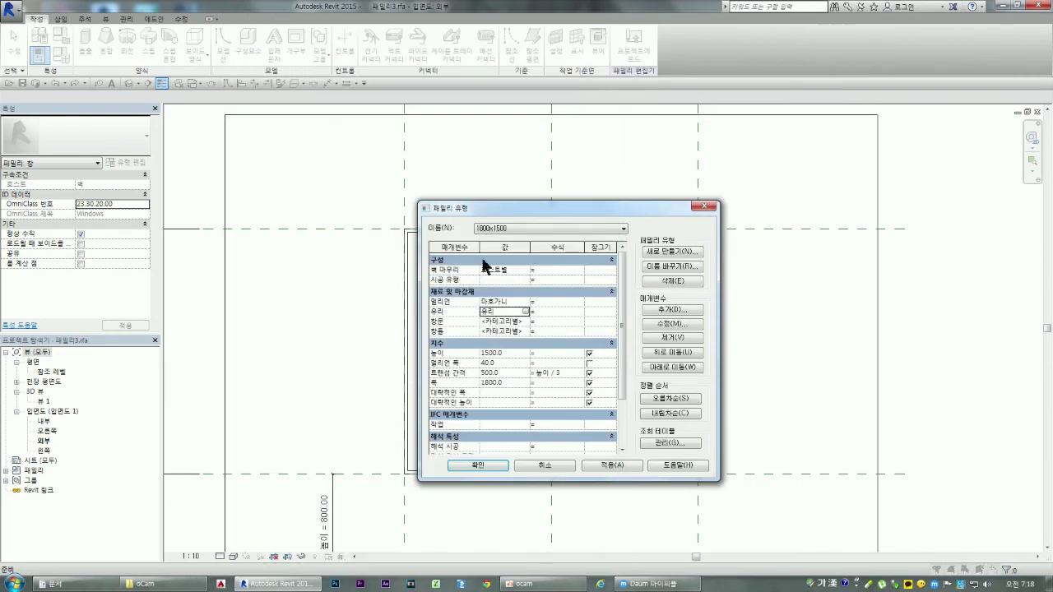
- Assign 자작나무 (birch) to both the 창문 and 창틀 parameters
{"action": "left_click", "coordinate": [525, 320]}
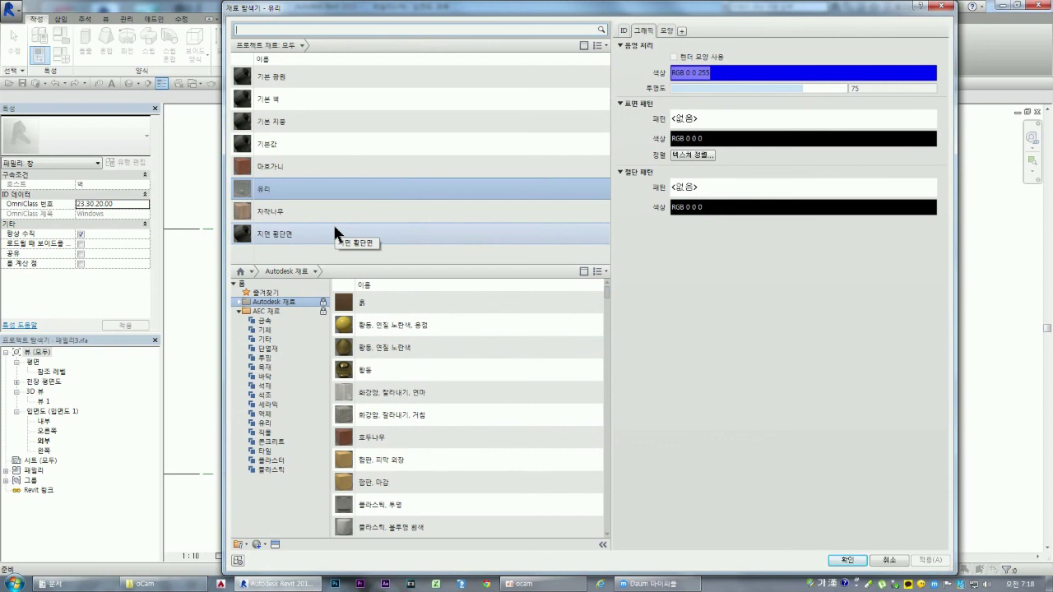
{"action": "left_click", "coordinate": [280, 212]}
{"action": "key", "text": "Return"}
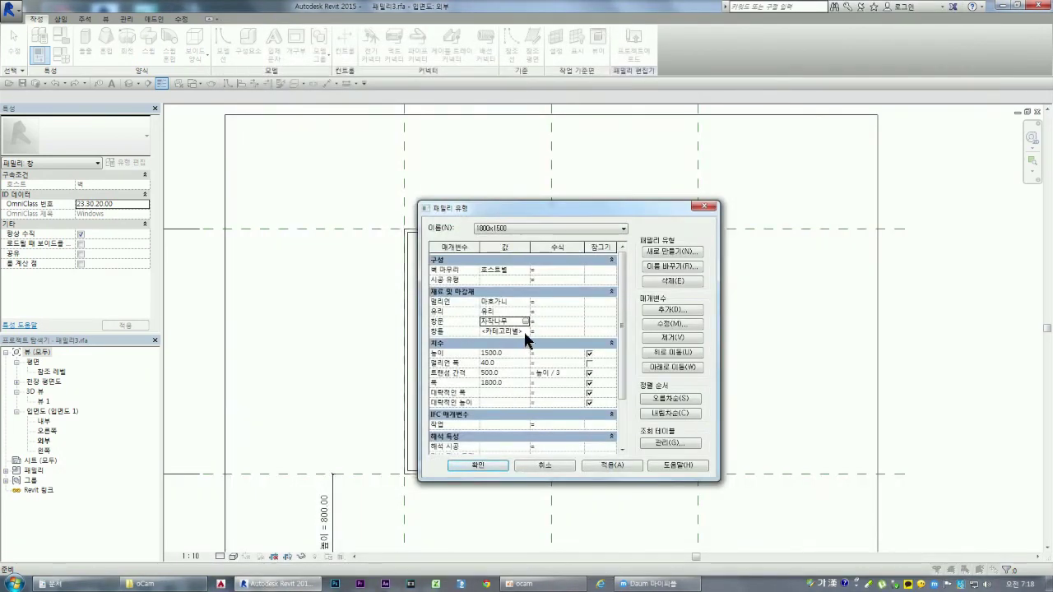
{"action": "left_click", "coordinate": [525, 320]}
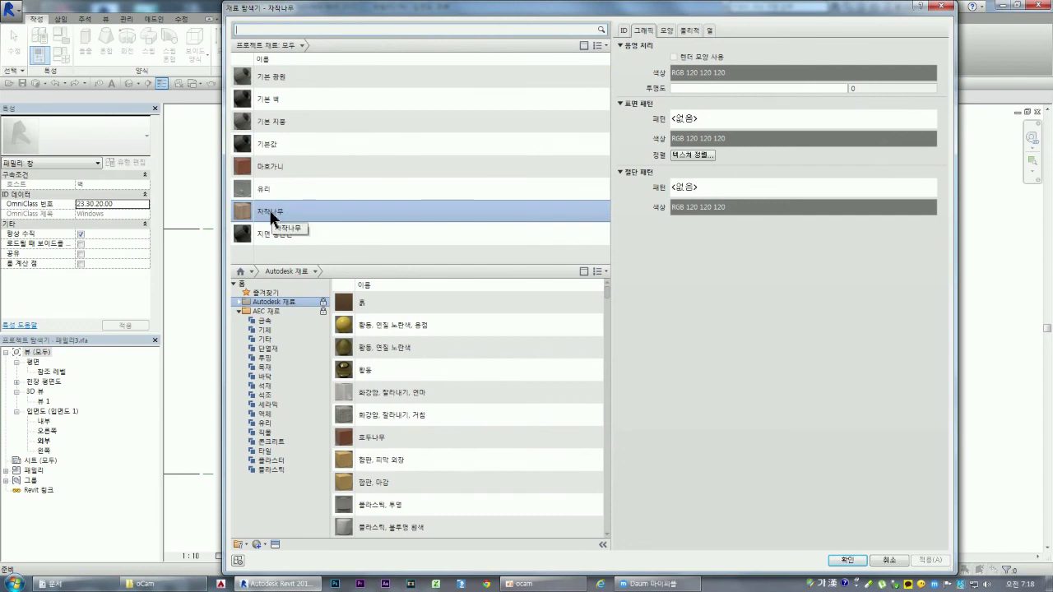
{"action": "key", "text": "Return"}
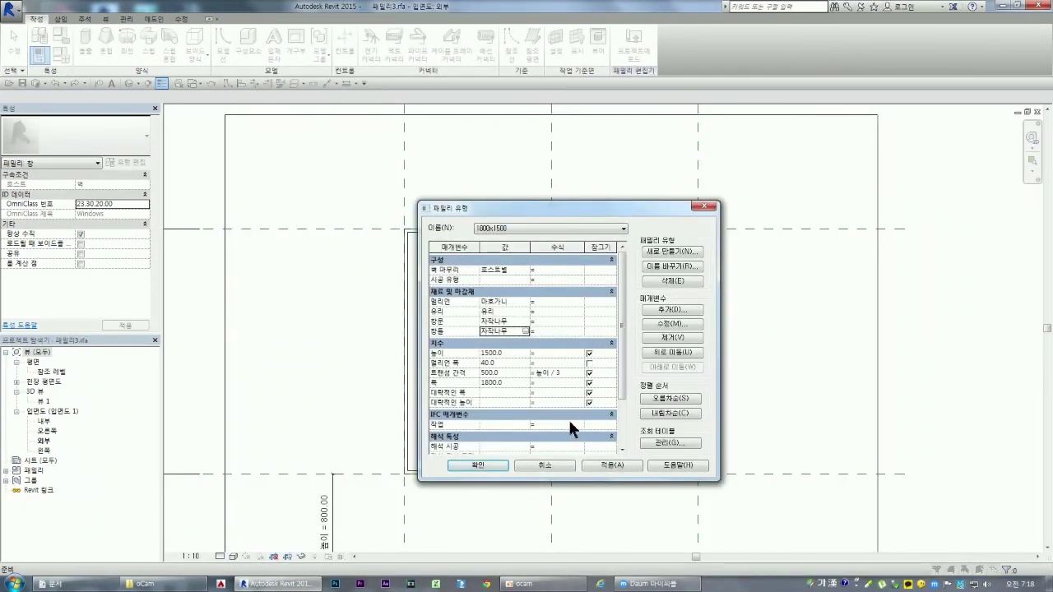
- Close Family Types, switch to 3D view 뷰 1, and select the window's frame sweep
{"action": "left_click", "coordinate": [480, 465]}
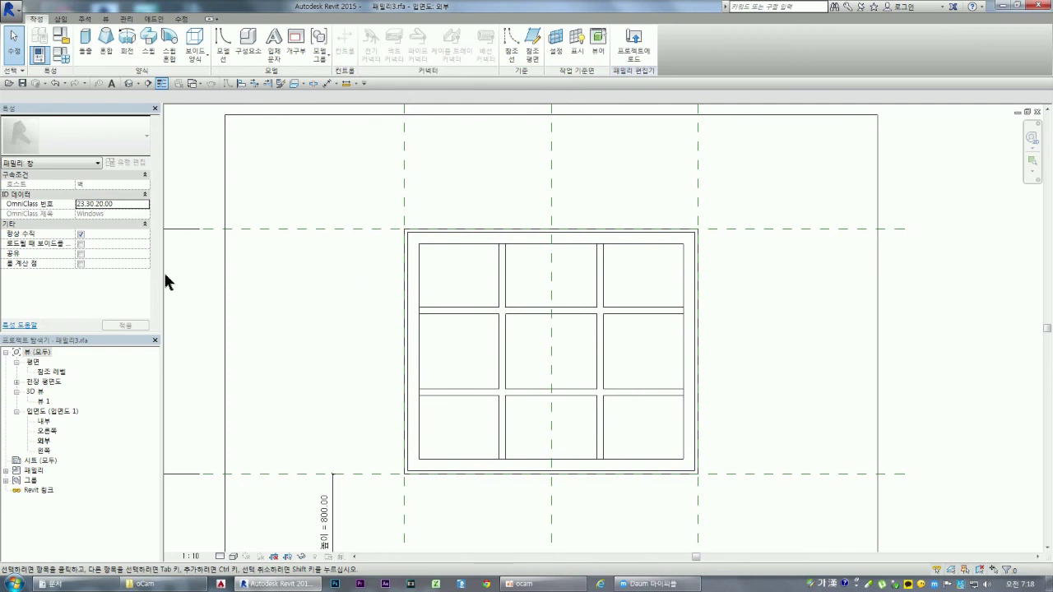
{"action": "double_click", "coordinate": [43, 402]}
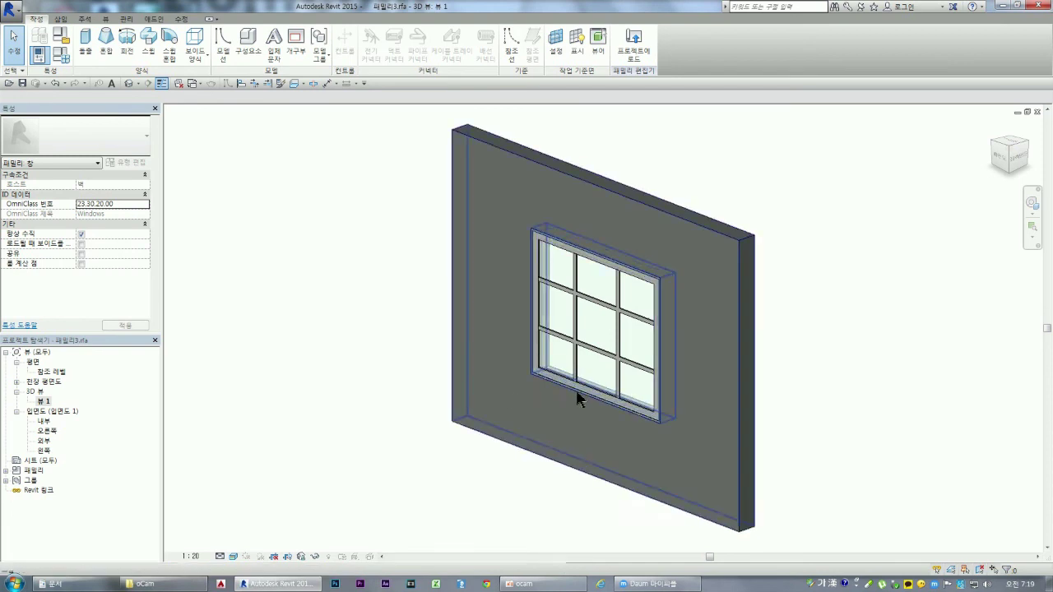
{"action": "scroll", "coordinate": [617, 379], "scroll_direction": "up", "scroll_amount": 5}
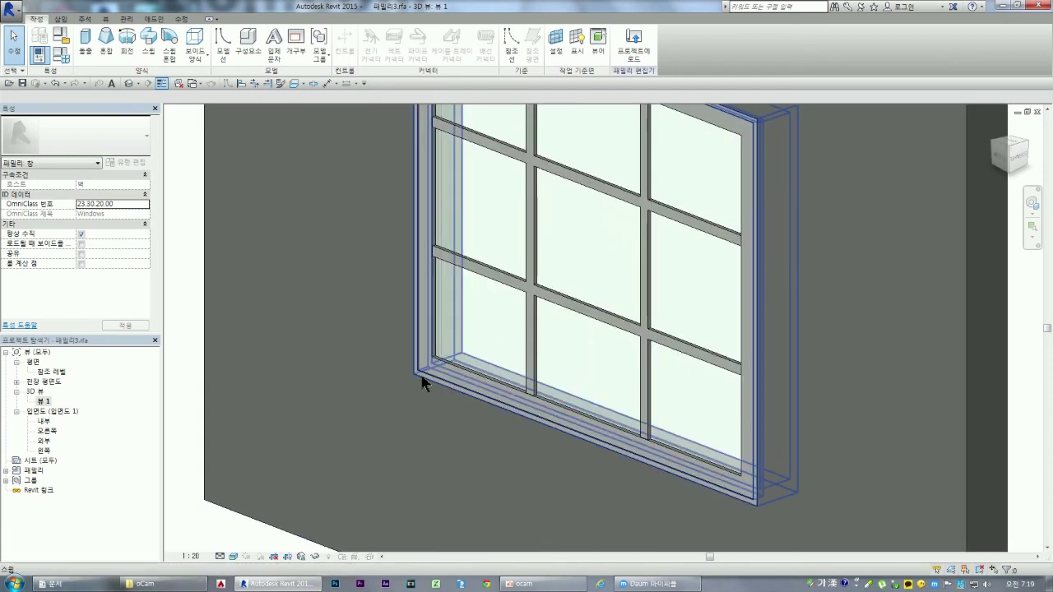
{"action": "left_click", "coordinate": [420, 377]}
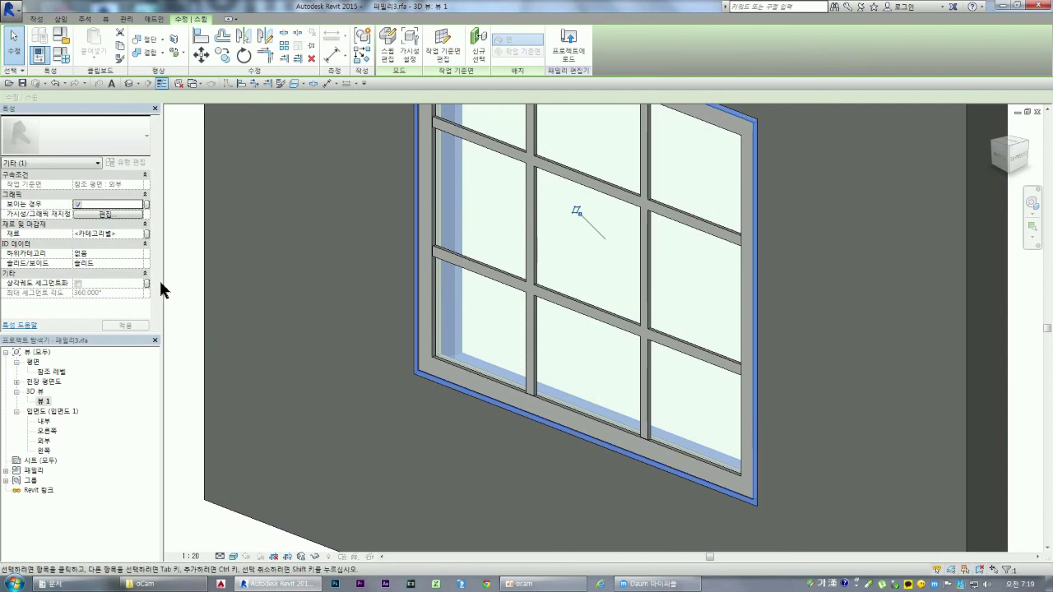
- Associate the frame sweep's material with the fourth material parameter
{"action": "left_click", "coordinate": [146, 235]}
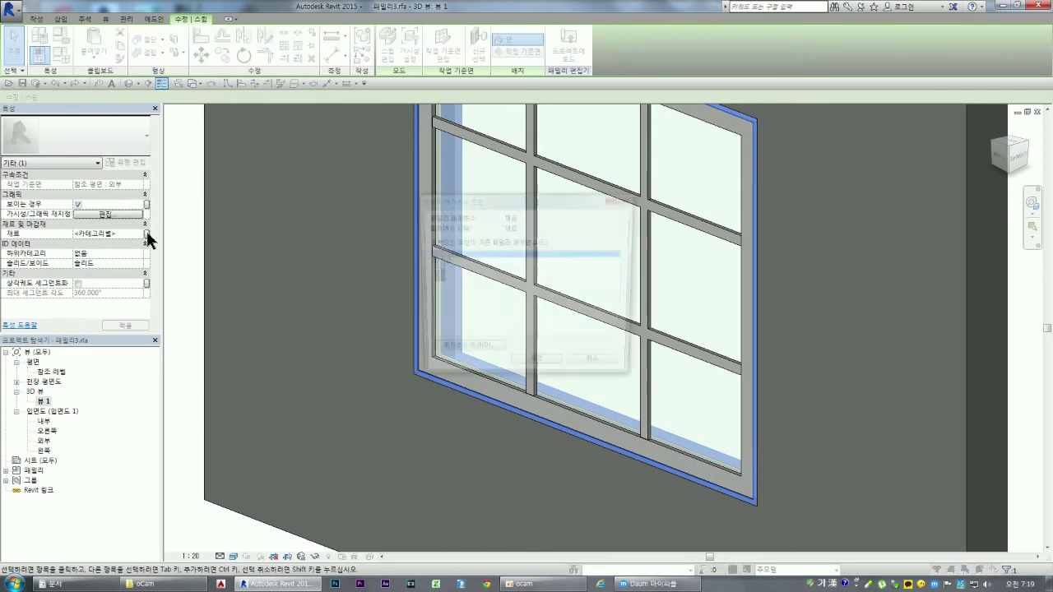
{"action": "left_click", "coordinate": [438, 281]}
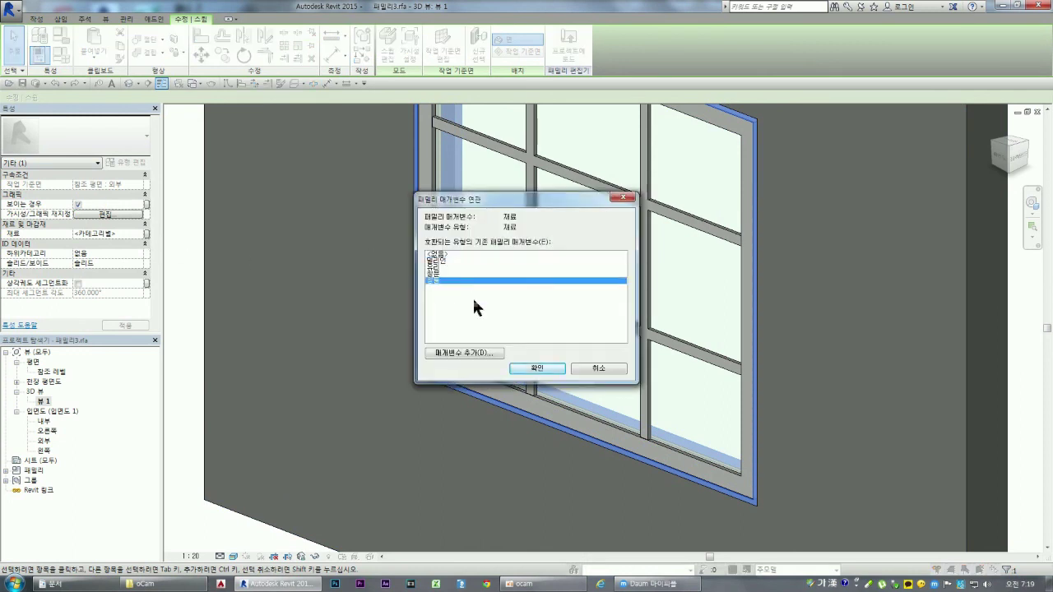
{"action": "left_click", "coordinate": [538, 368]}
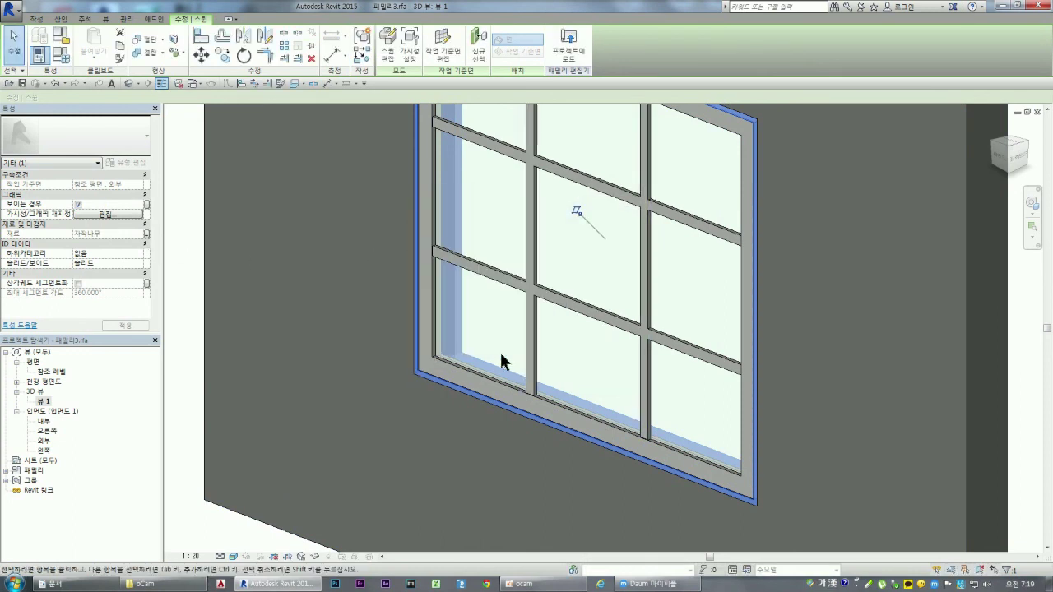
{"action": "left_click", "coordinate": [179, 290]}
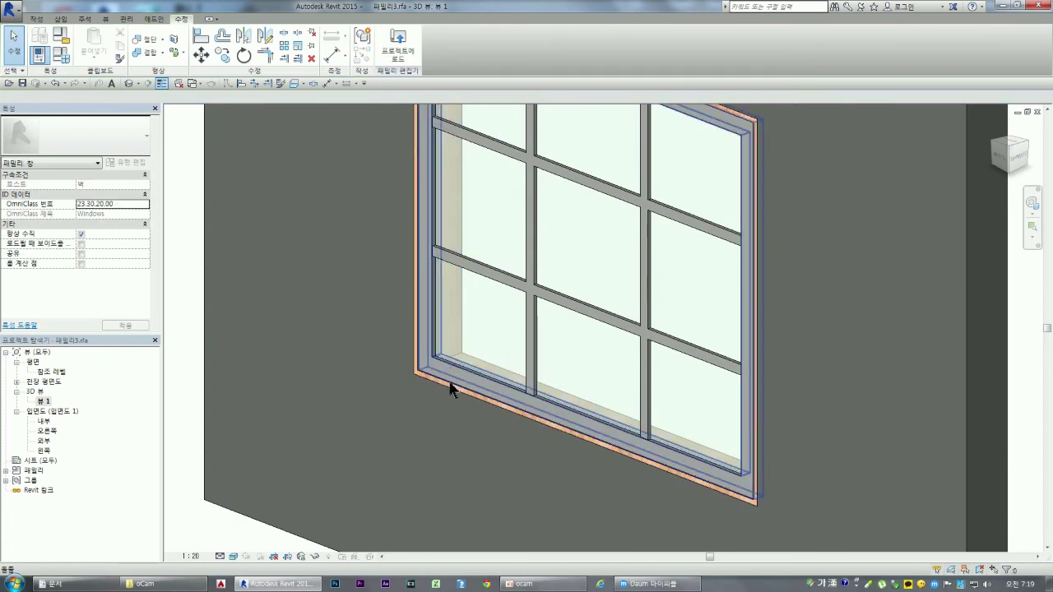
{"action": "left_click", "coordinate": [418, 375]}
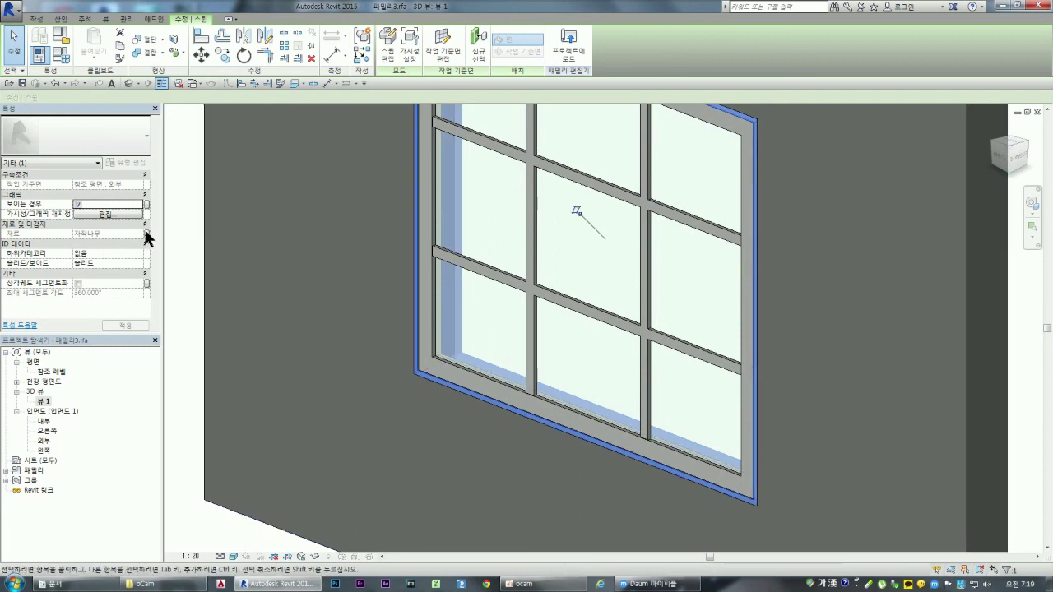
{"action": "left_click", "coordinate": [146, 234]}
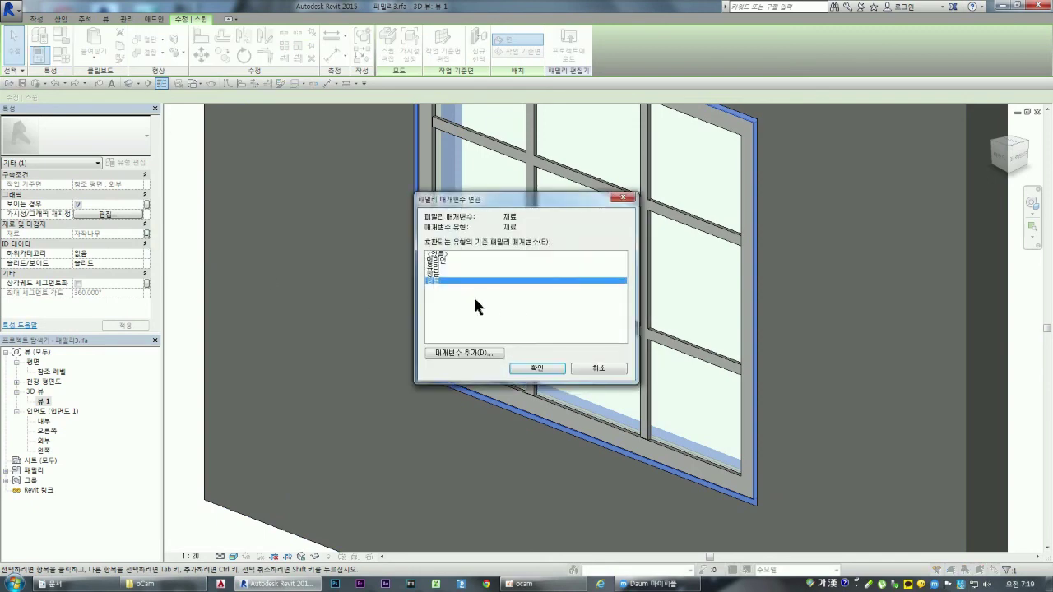
{"action": "left_click", "coordinate": [537, 368]}
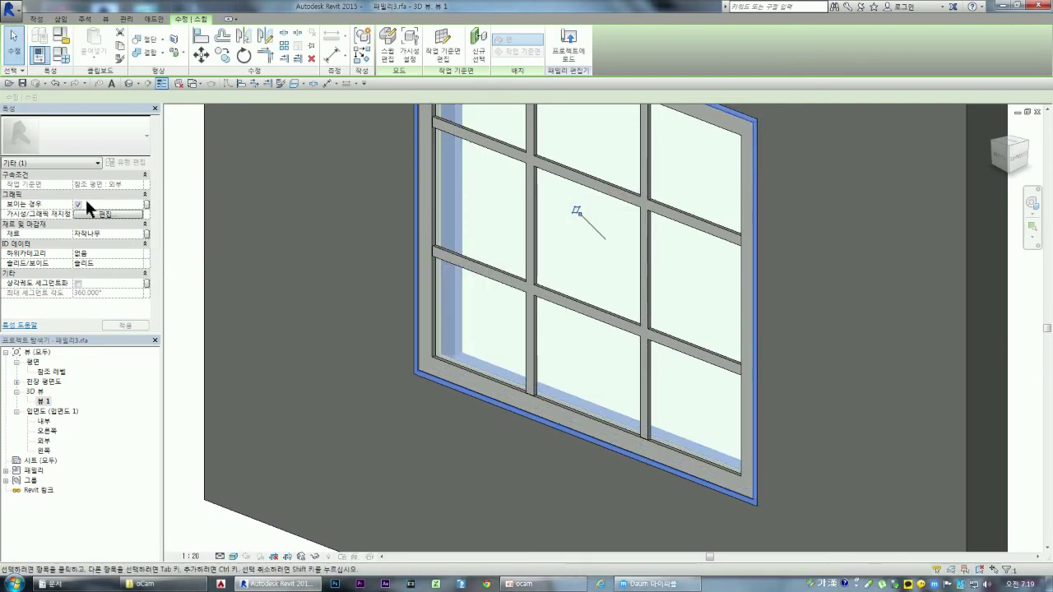
{"action": "left_click", "coordinate": [141, 234]}
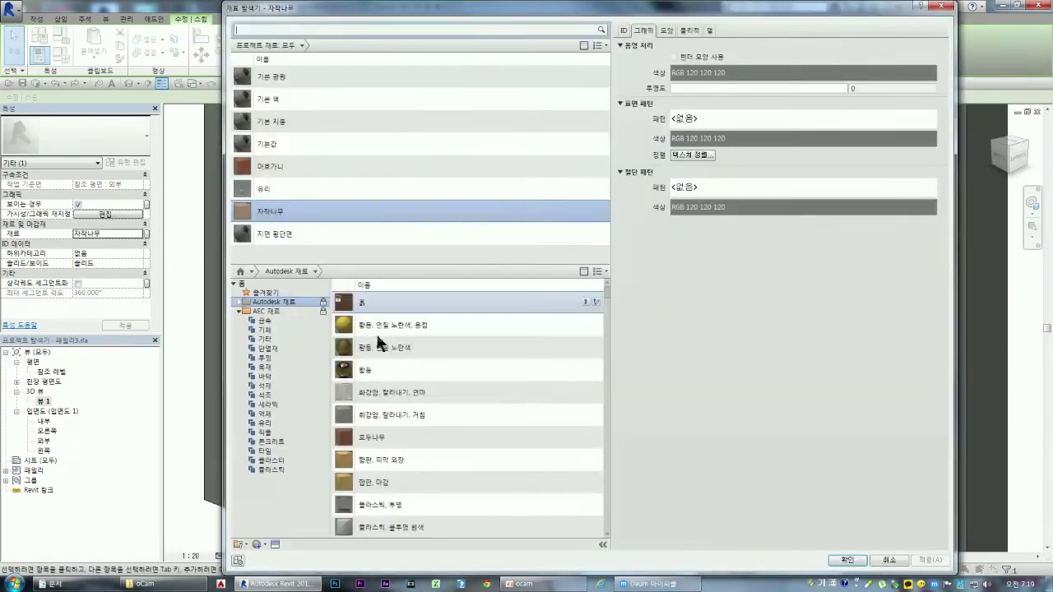
{"action": "double_click", "coordinate": [264, 212]}
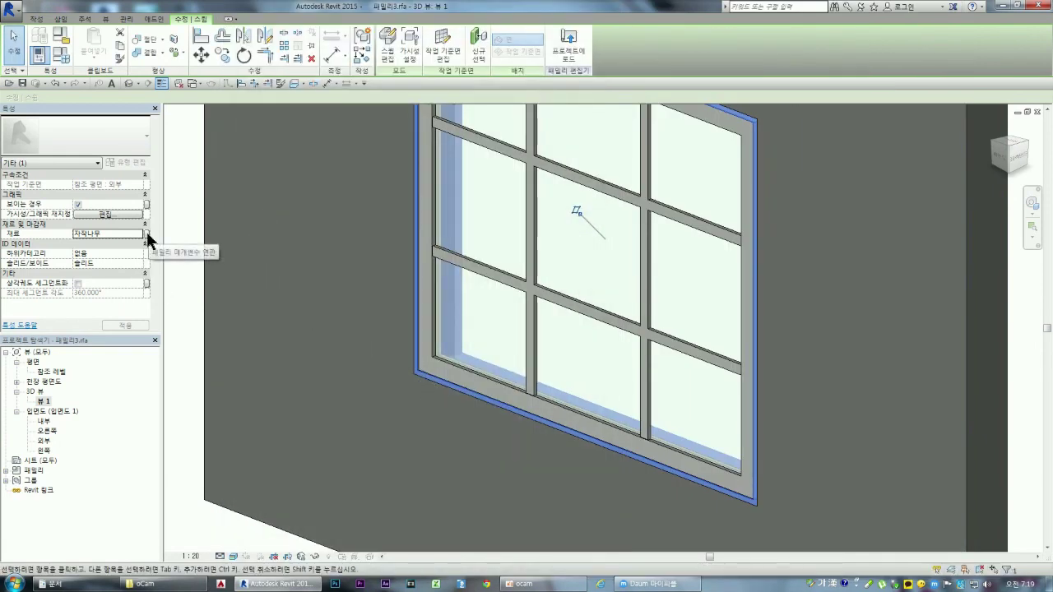
{"action": "left_click", "coordinate": [147, 235]}
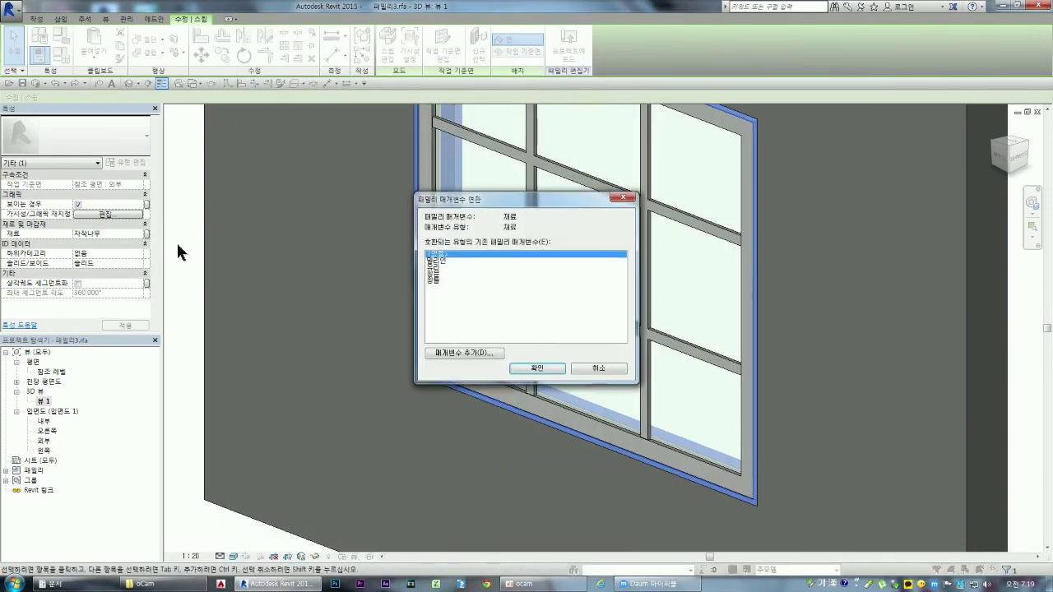
{"action": "left_click", "coordinate": [435, 280]}
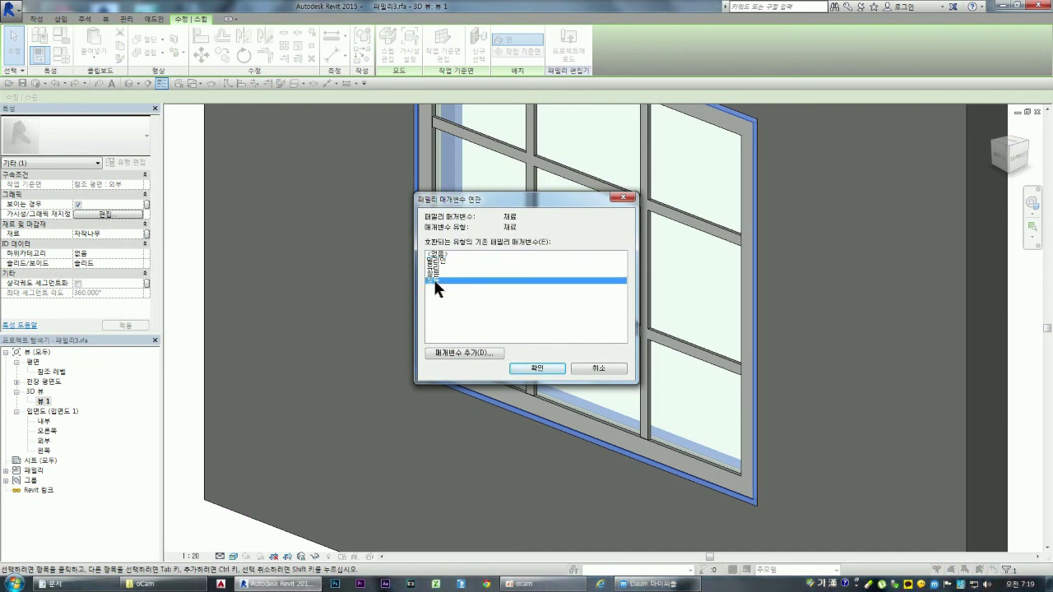
{"action": "left_click", "coordinate": [533, 368]}
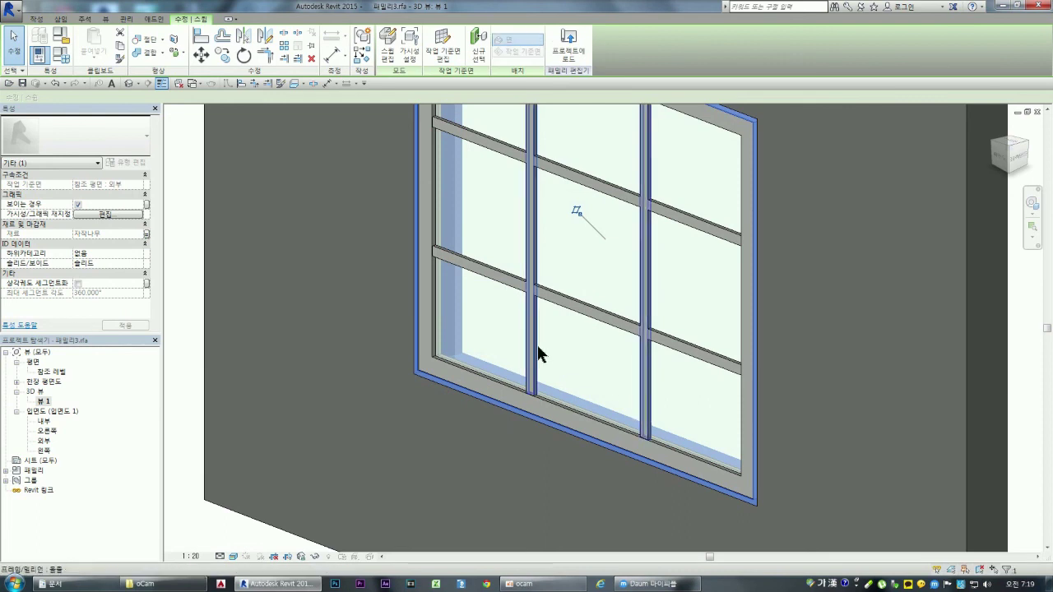
{"action": "left_click", "coordinate": [341, 324]}
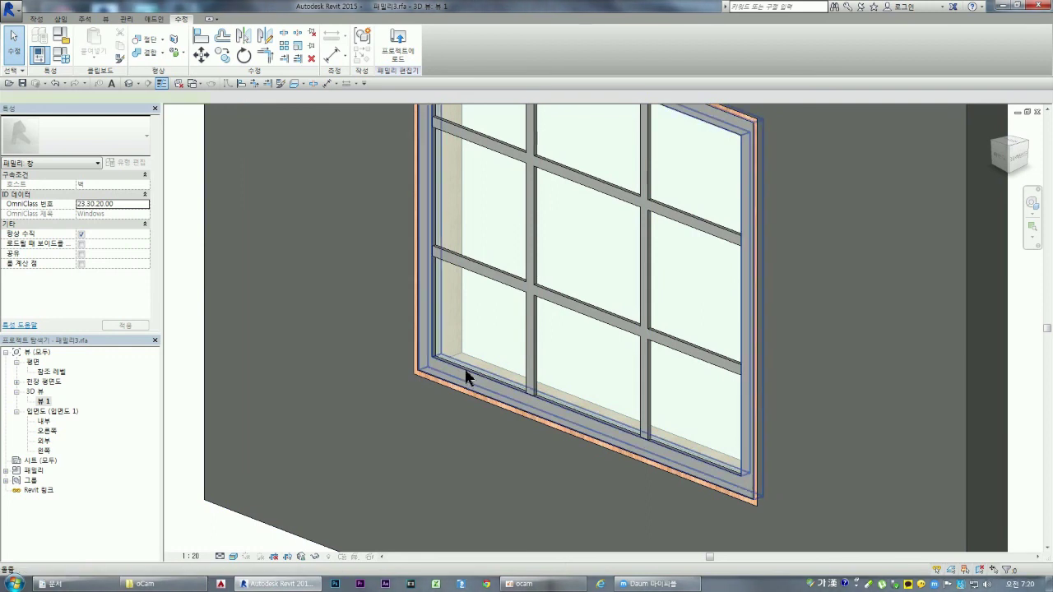
- Link the frame extrusion's material to the same fourth material parameter
{"action": "left_click", "coordinate": [467, 383]}
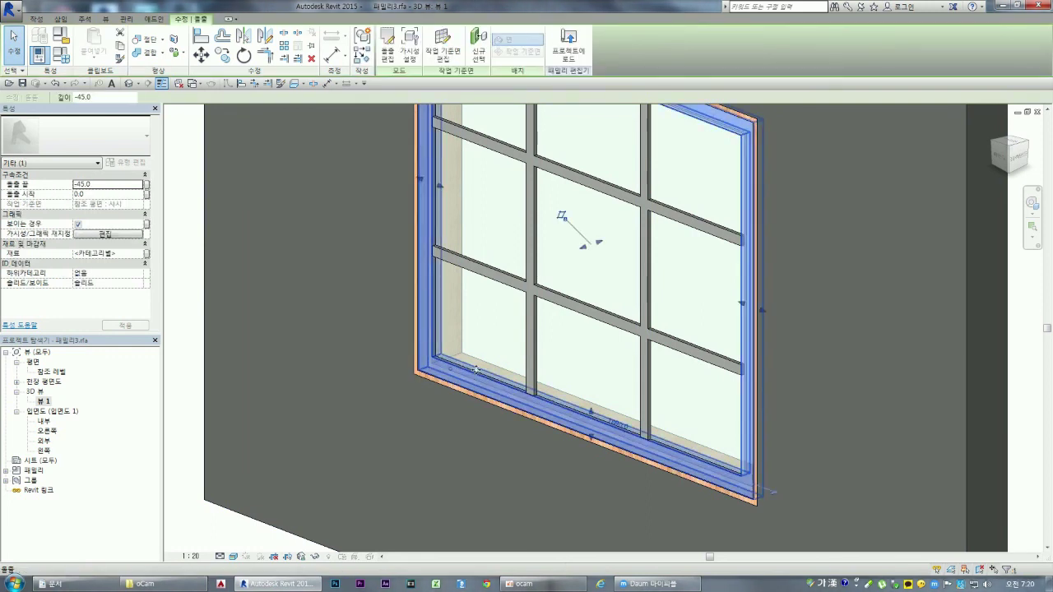
{"action": "left_click", "coordinate": [145, 253]}
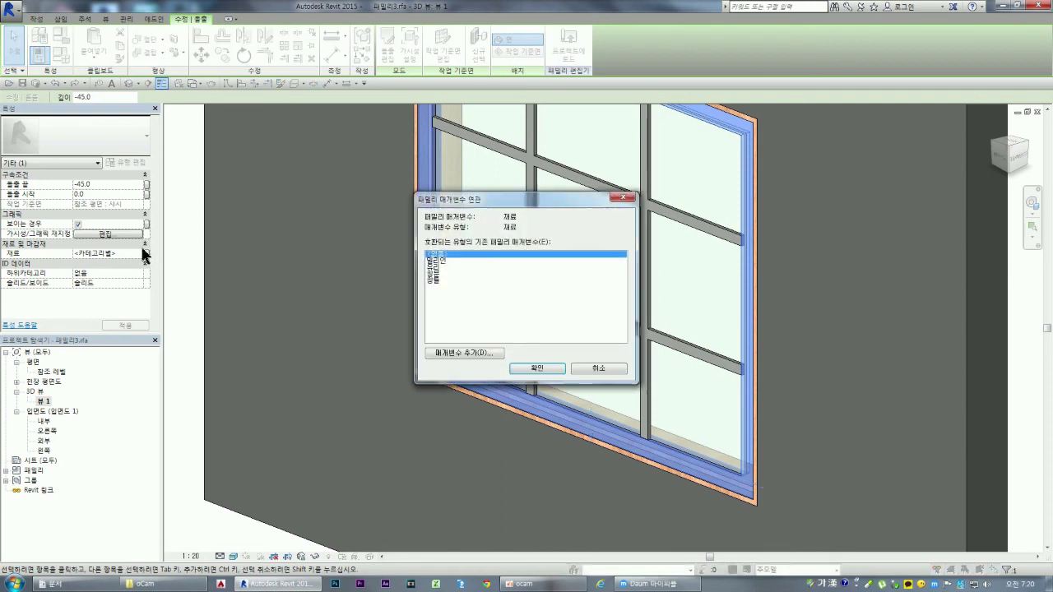
{"action": "left_click", "coordinate": [432, 275]}
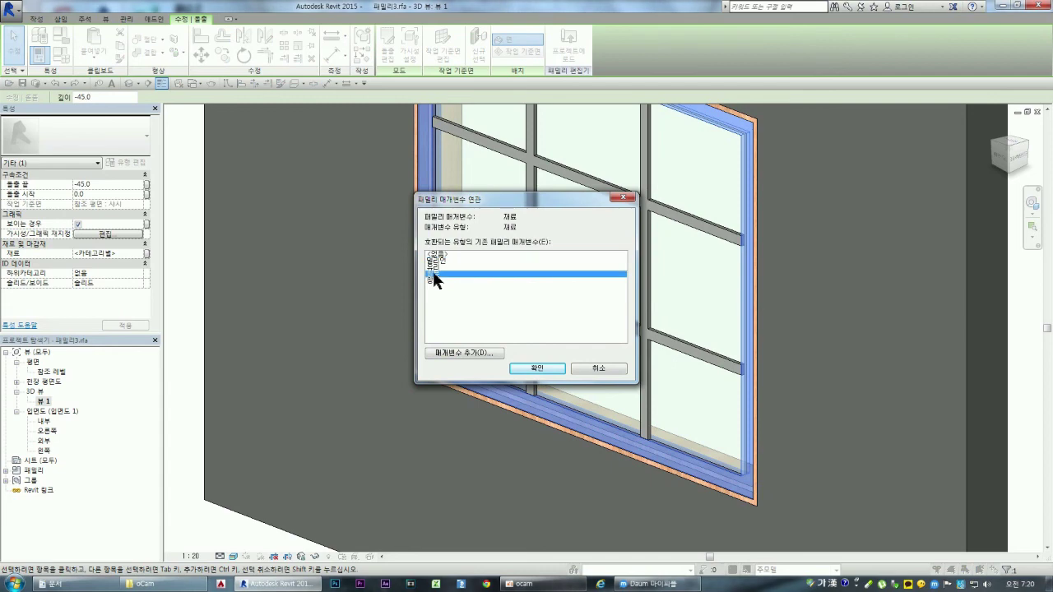
{"action": "left_click", "coordinate": [539, 369]}
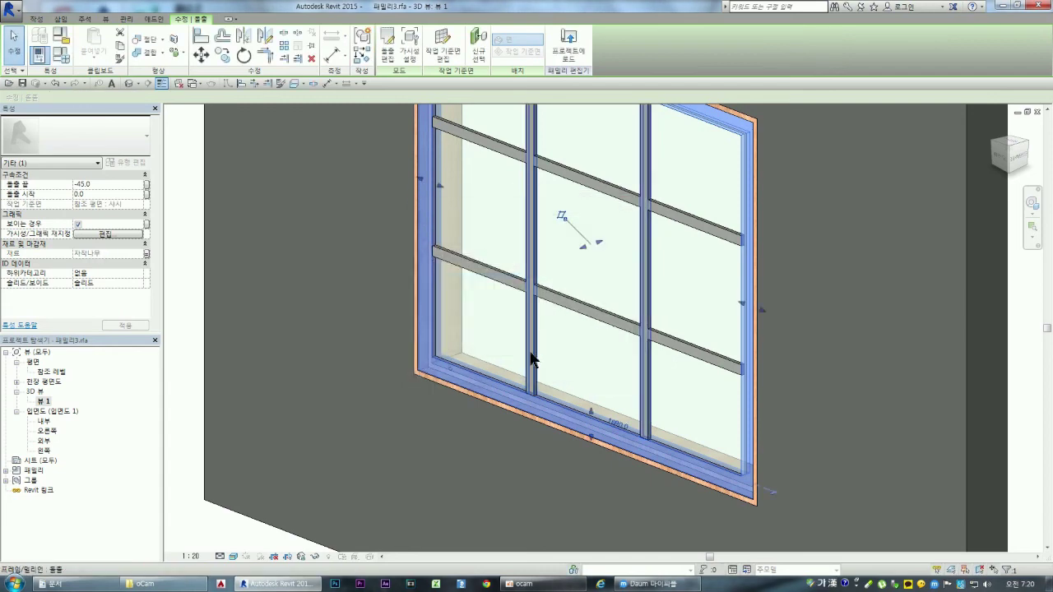
{"action": "left_click", "coordinate": [351, 302]}
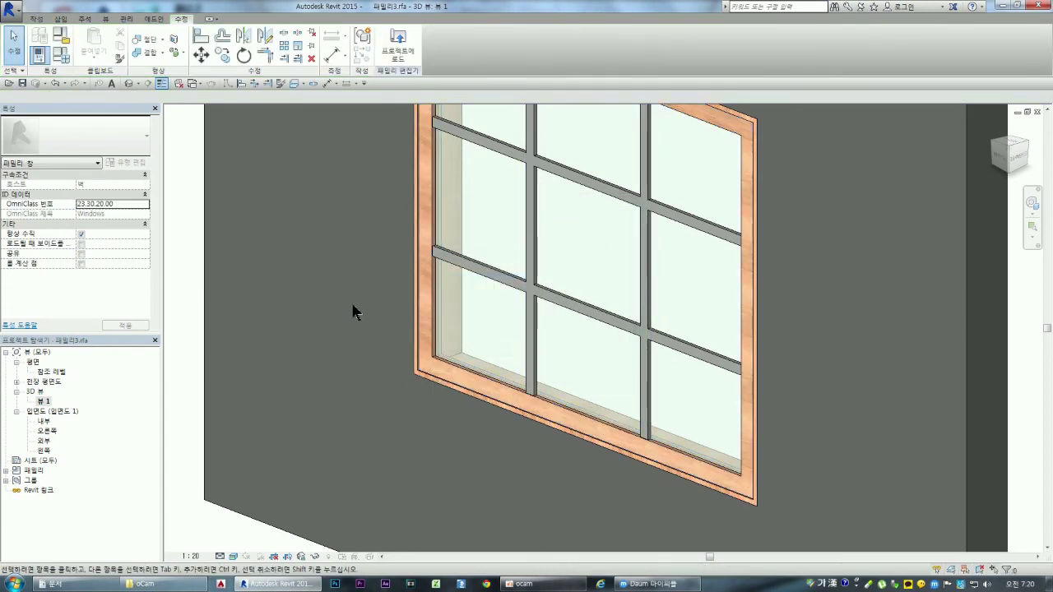
- Link the horizontal mullions' material to the second material parameter
{"action": "left_click", "coordinate": [458, 266]}
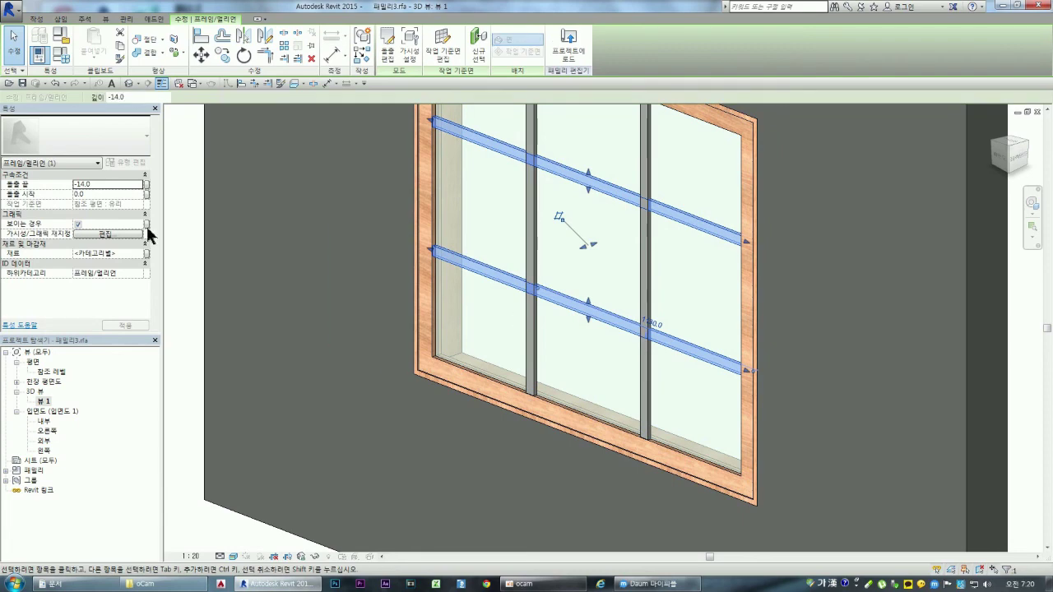
{"action": "left_click", "coordinate": [146, 254]}
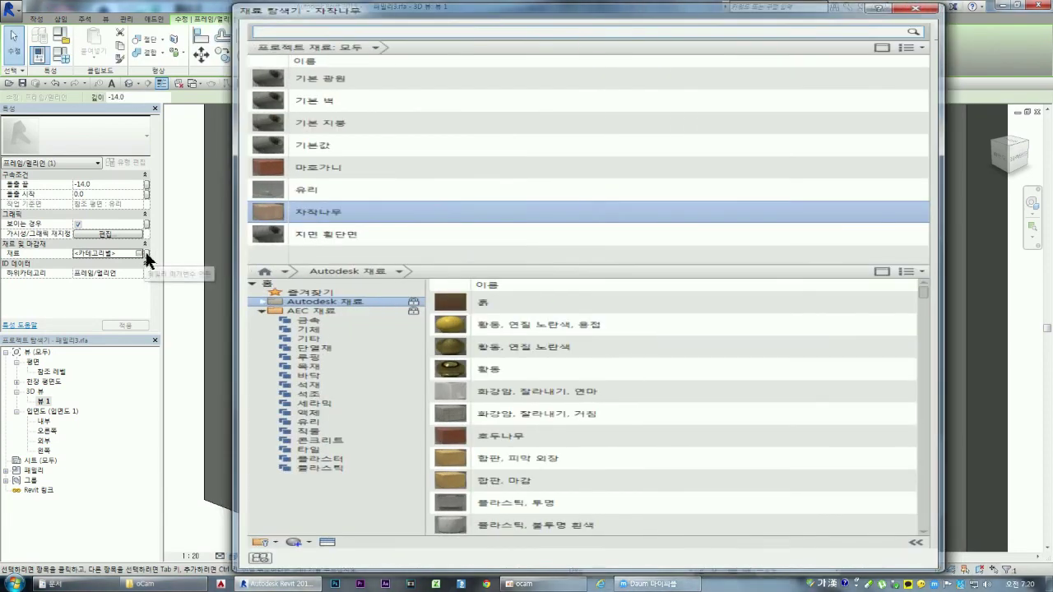
{"action": "key", "text": "Escape"}
{"action": "left_click", "coordinate": [146, 254]}
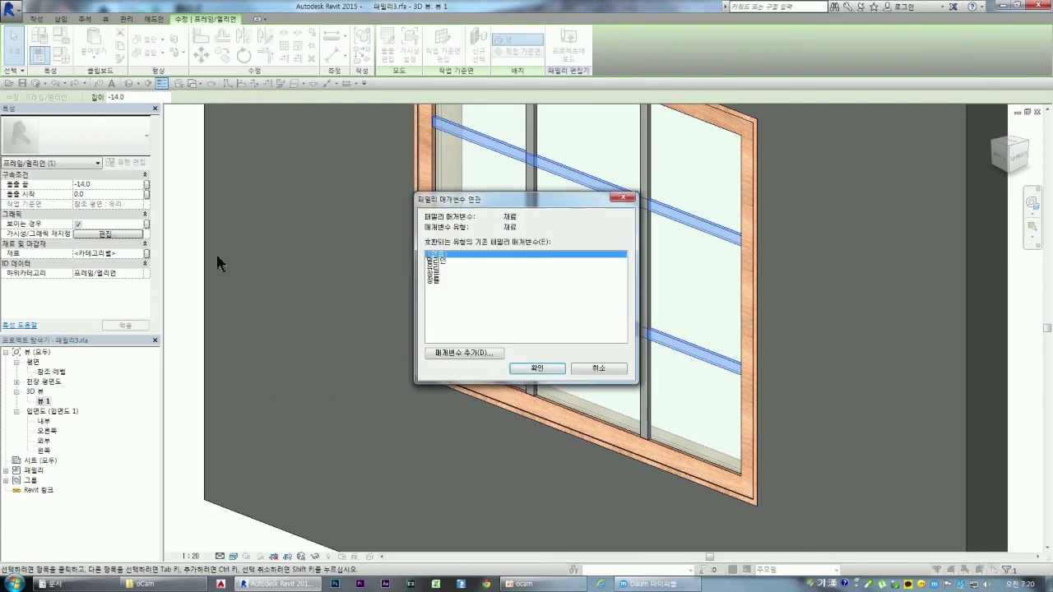
{"action": "left_click", "coordinate": [443, 261]}
{"action": "left_click", "coordinate": [547, 368]}
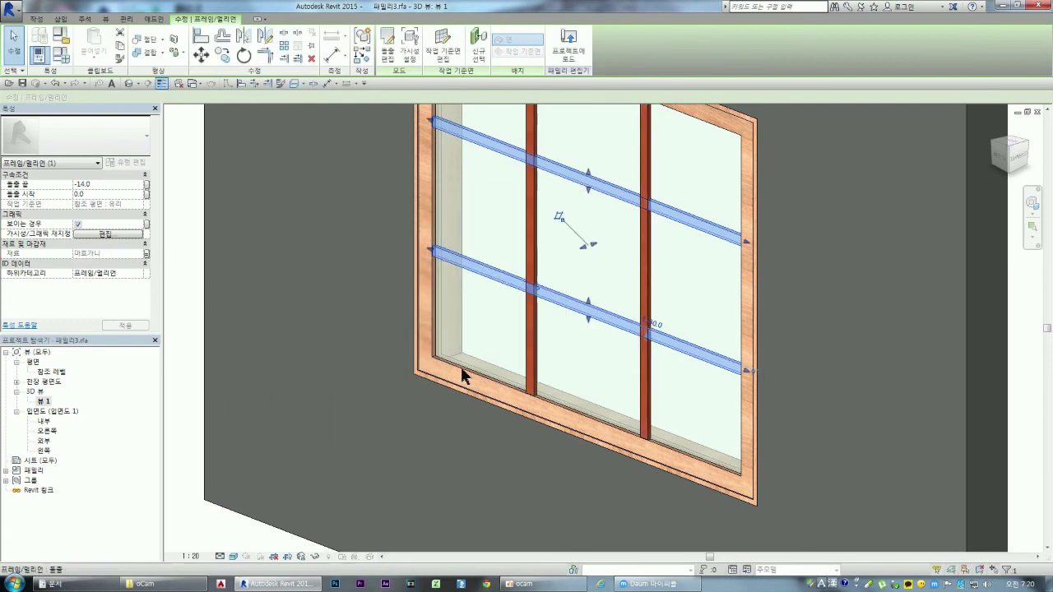
{"action": "key", "text": "Escape"}
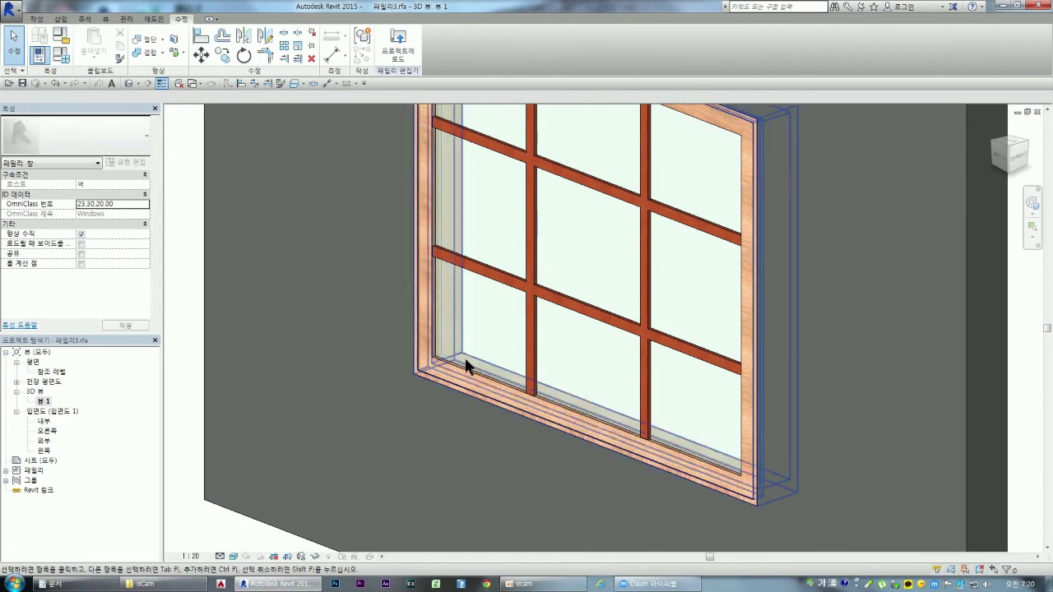
- Link the glass pane's material to the 유리 parameter and load the family into the project
{"action": "left_click", "coordinate": [458, 366]}
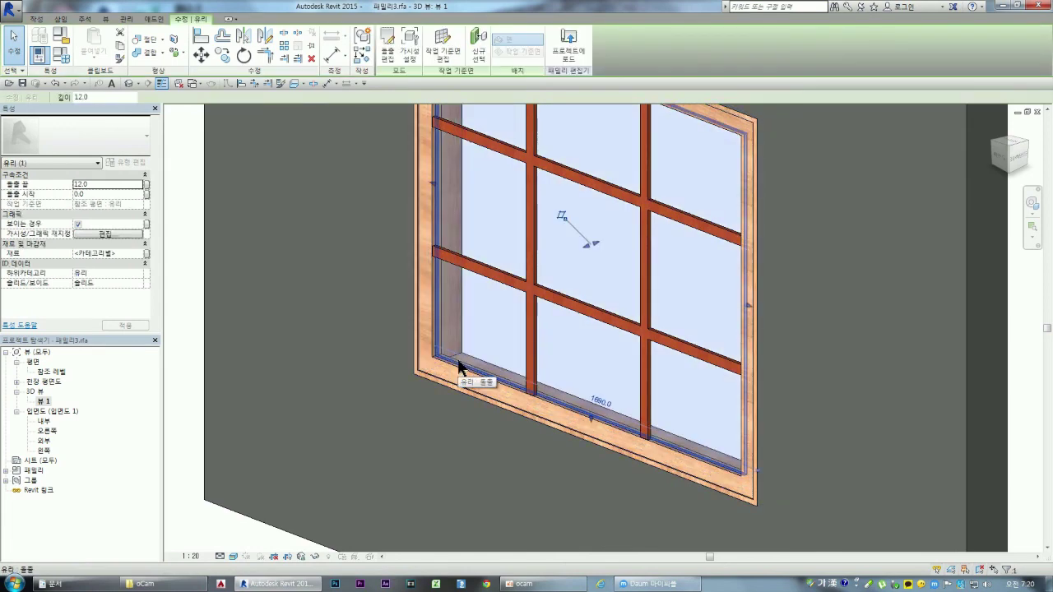
{"action": "left_click", "coordinate": [148, 257]}
{"action": "left_click", "coordinate": [444, 265]}
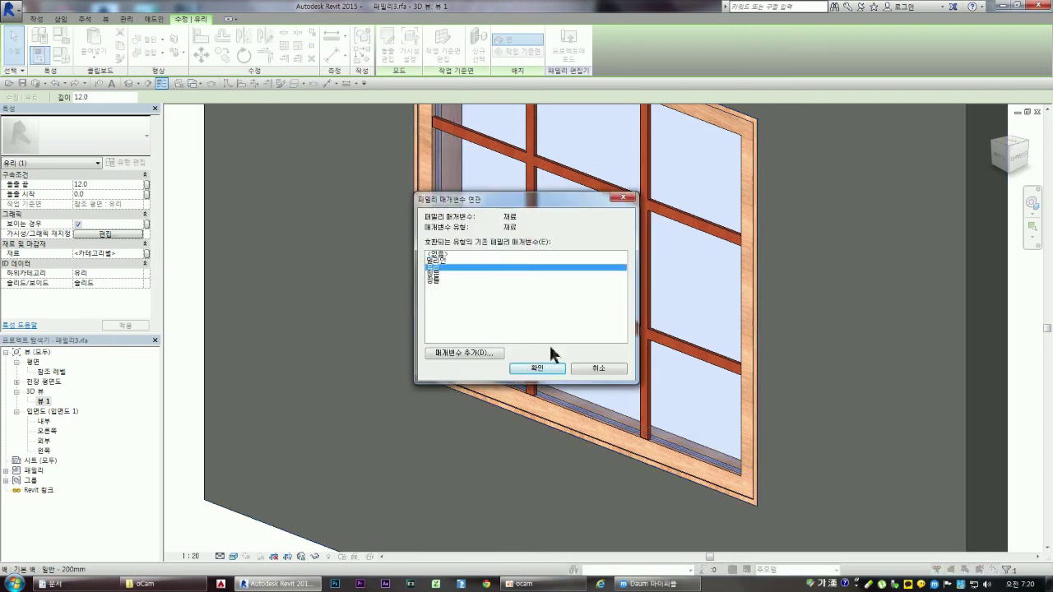
{"action": "left_click", "coordinate": [555, 369]}
{"action": "left_click", "coordinate": [301, 228]}
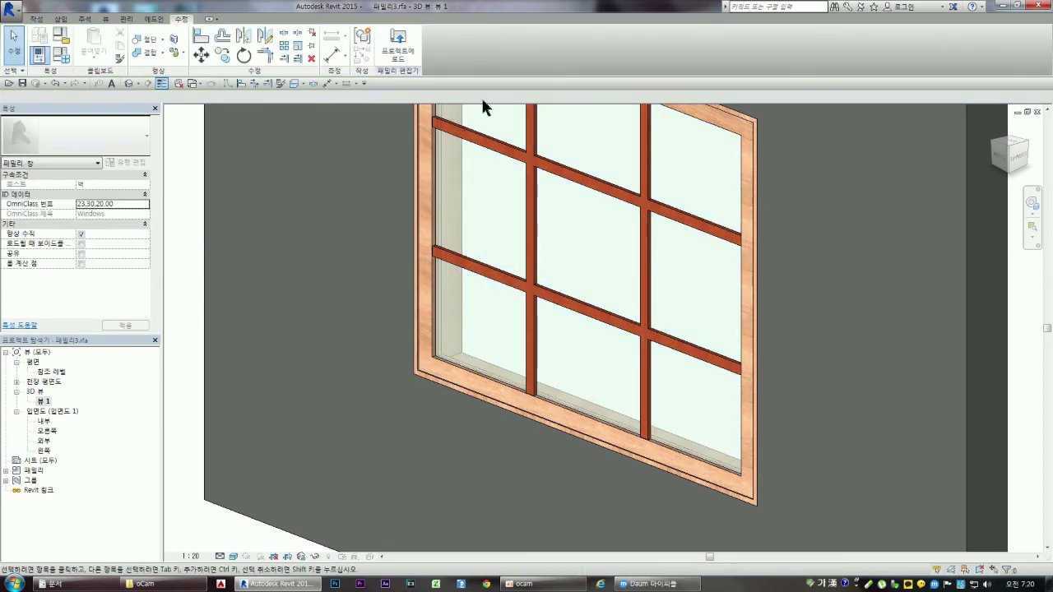
{"action": "left_click", "coordinate": [396, 50]}
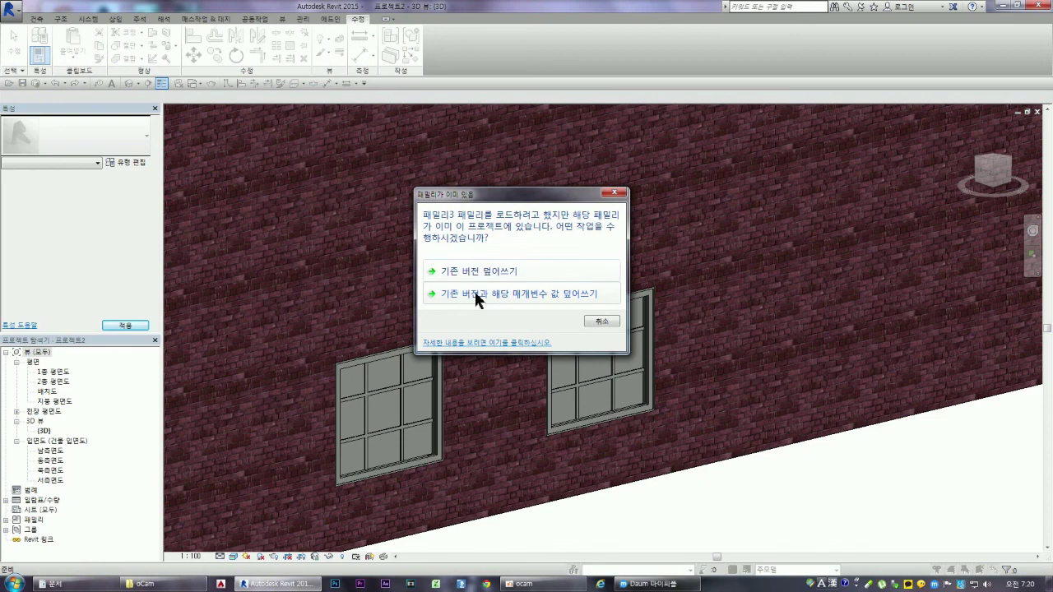
- Overwrite the existing family version and its parameter values in the project
{"action": "left_click", "coordinate": [466, 272]}
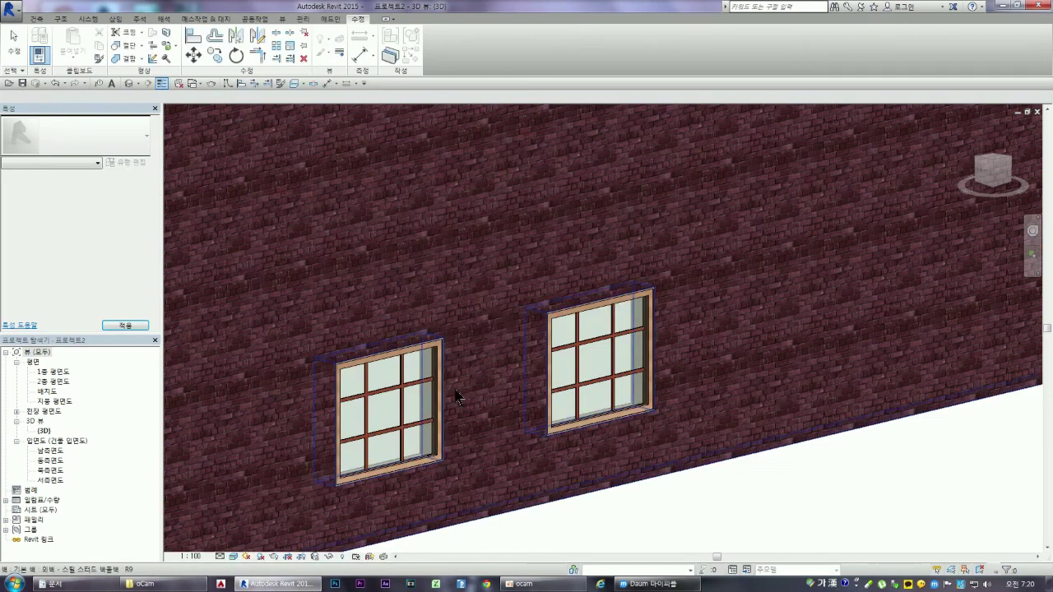
{"action": "scroll", "coordinate": [362, 436], "scroll_direction": "up", "scroll_amount": 3}
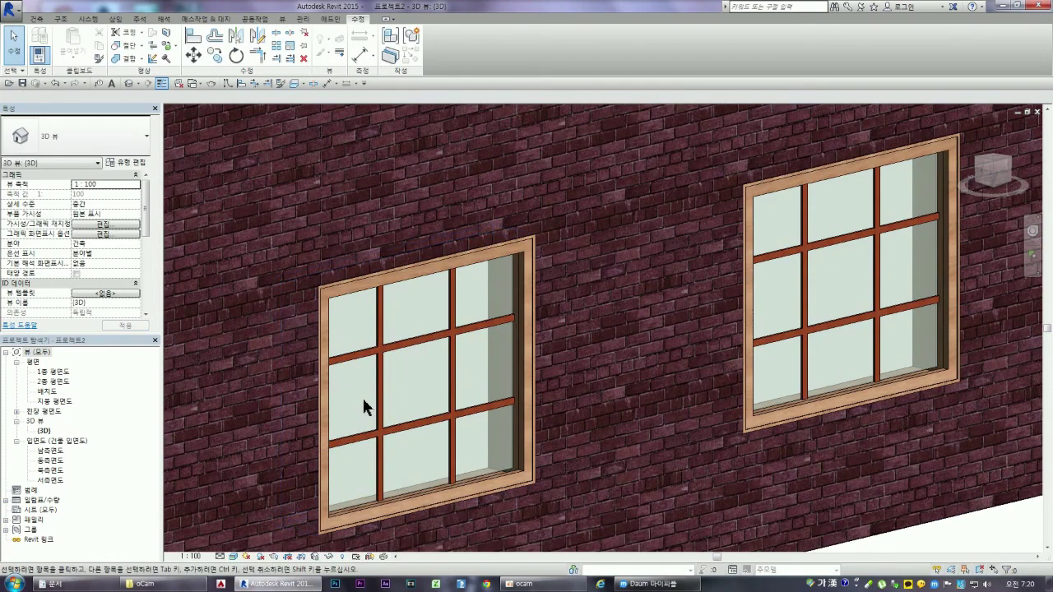
{"action": "left_click", "coordinate": [373, 282]}
{"action": "scroll", "coordinate": [413, 336], "scroll_direction": "down", "scroll_amount": 2}
{"action": "scroll", "coordinate": [413, 337], "scroll_direction": "down", "scroll_amount": 2}
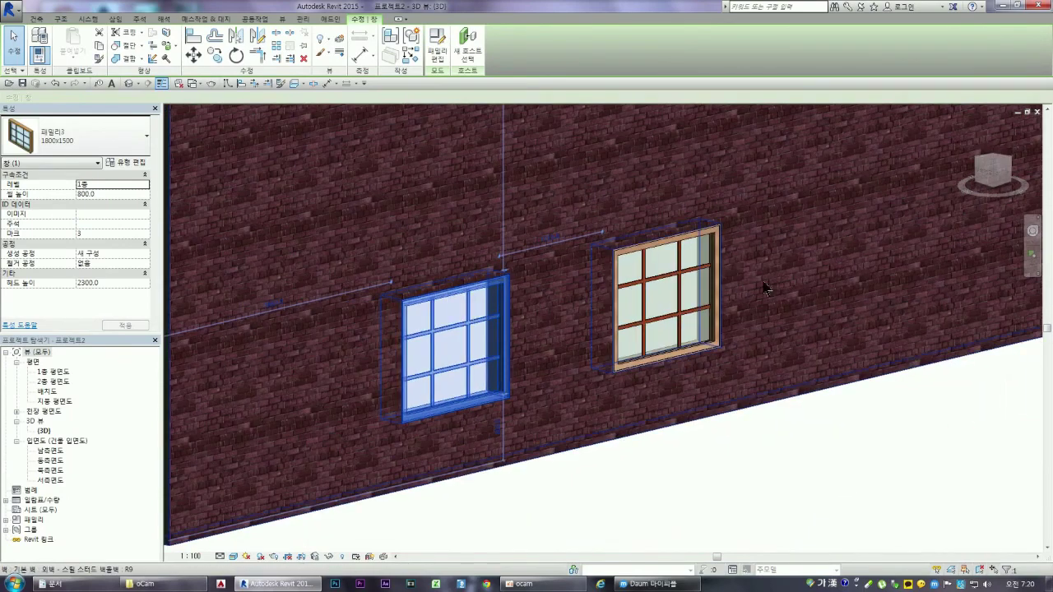
- Inspect the windows from a straight-on front view, then return to the family's 3D view
{"action": "left_click_drag", "start_coordinate": [978, 183], "coordinate": [1020, 184]}
{"action": "left_click", "coordinate": [992, 172]}
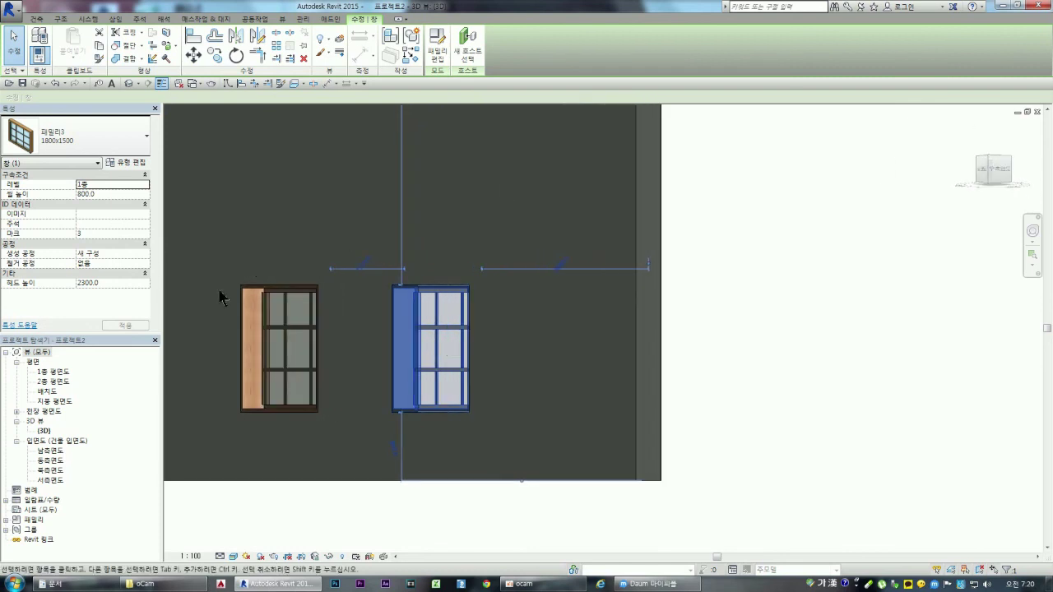
{"action": "scroll", "coordinate": [224, 296], "scroll_direction": "up", "scroll_amount": 3}
{"action": "scroll", "coordinate": [294, 281], "scroll_direction": "up", "scroll_amount": 3}
{"action": "scroll", "coordinate": [290, 311], "scroll_direction": "up", "scroll_amount": 3}
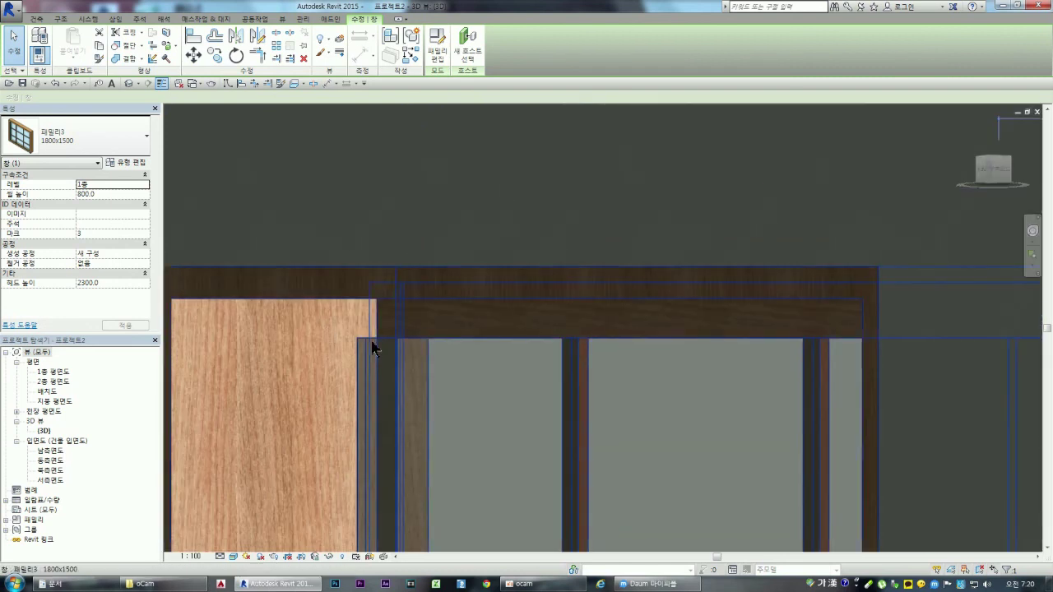
{"action": "left_click", "coordinate": [372, 348]}
{"action": "scroll", "coordinate": [329, 265], "scroll_direction": "down", "scroll_amount": 2}
{"action": "scroll", "coordinate": [329, 265], "scroll_direction": "down", "scroll_amount": 2}
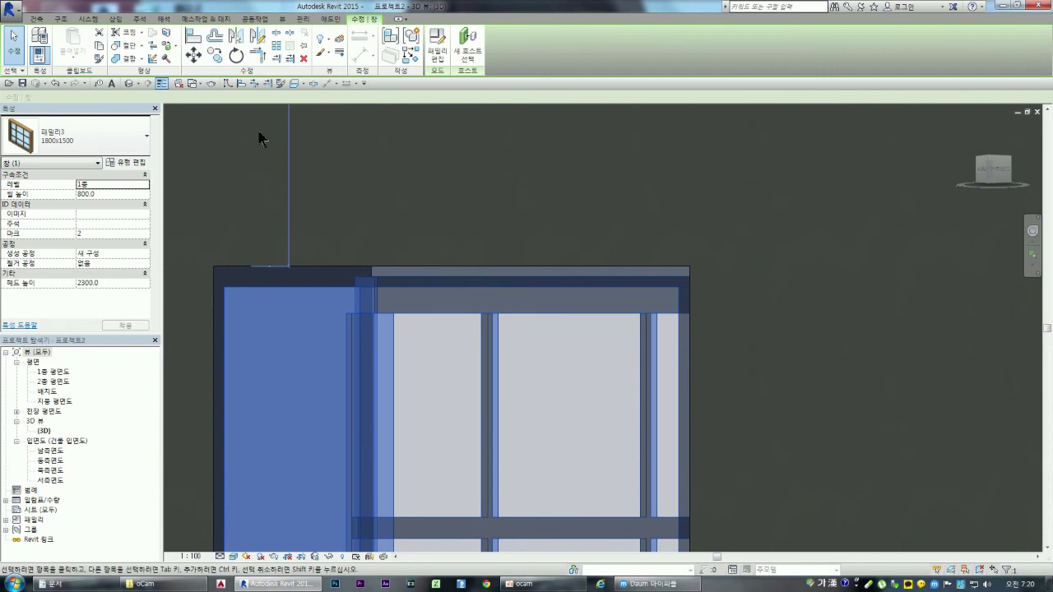
{"action": "left_click", "coordinate": [200, 83]}
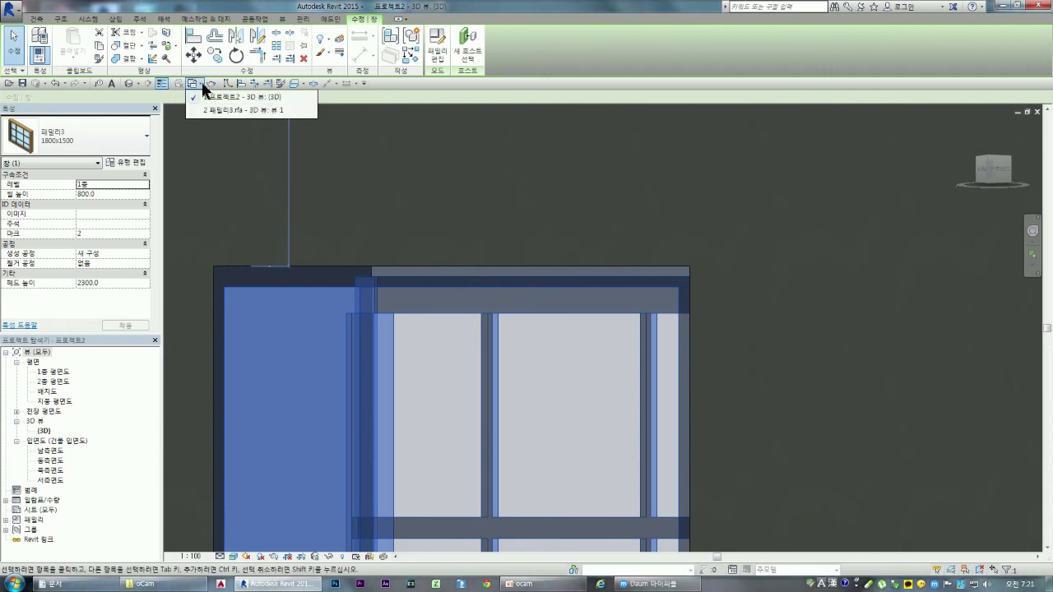
{"action": "left_click", "coordinate": [215, 109]}
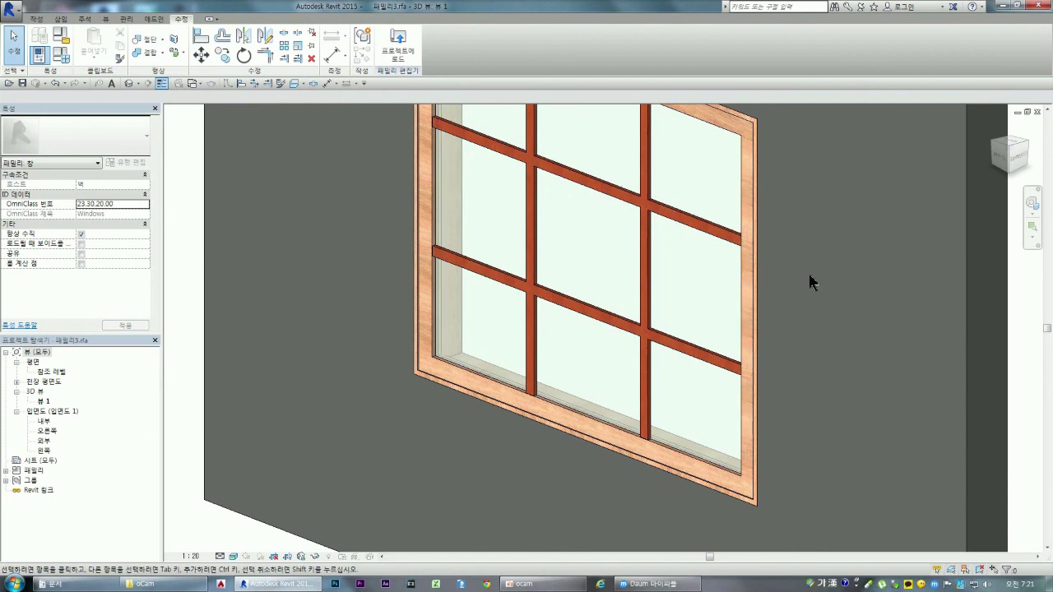
- Inspect the window's birch sill extrusion from a corner angle in the family 3D view
{"action": "left_click", "coordinate": [1005, 148]}
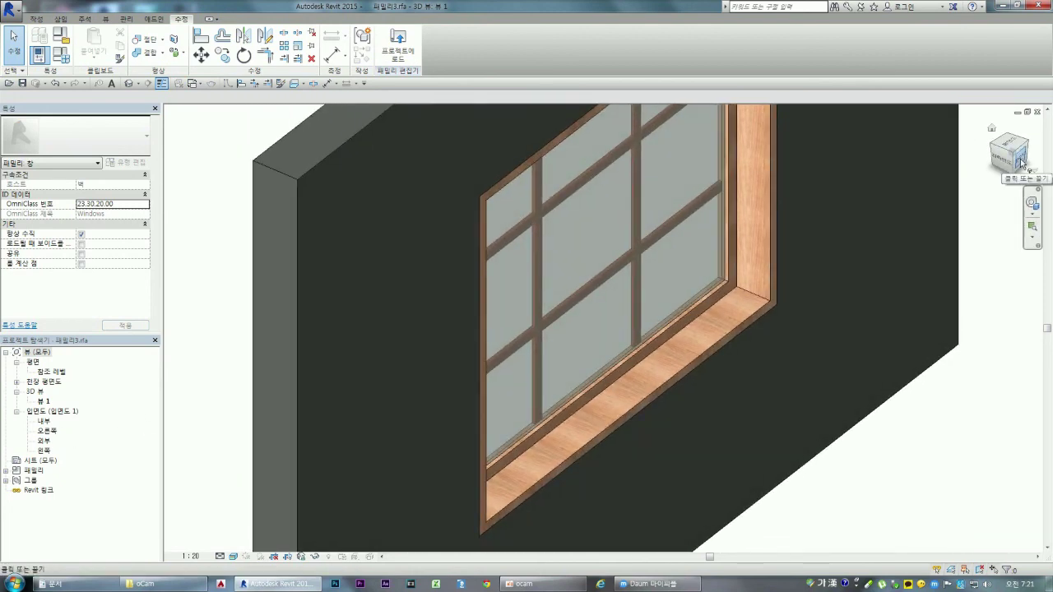
{"action": "scroll", "coordinate": [776, 263], "scroll_direction": "up", "scroll_amount": 3}
{"action": "scroll", "coordinate": [665, 321], "scroll_direction": "up", "scroll_amount": 2}
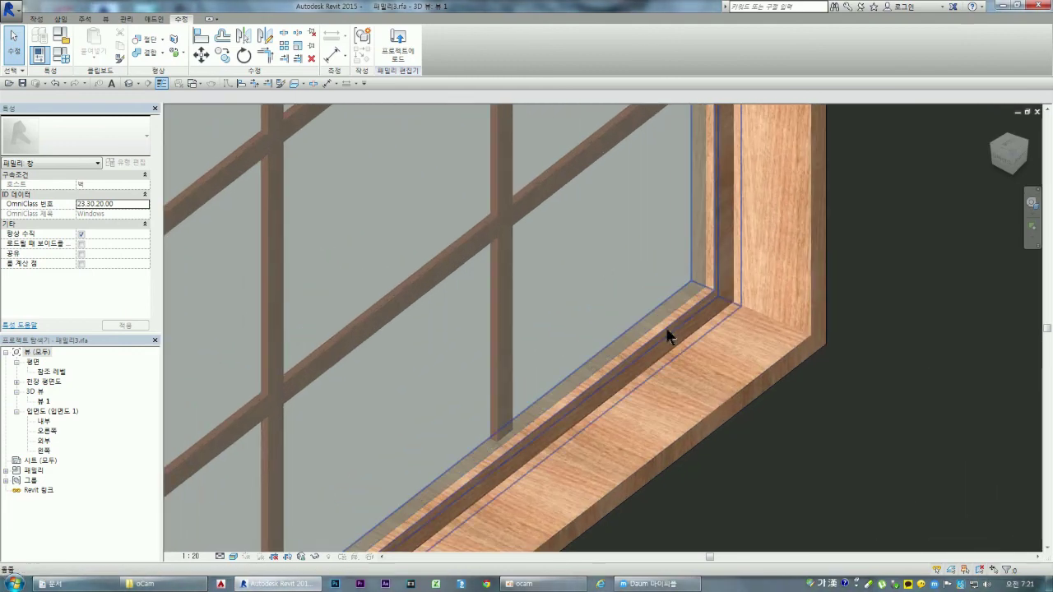
{"action": "left_click", "coordinate": [669, 333]}
{"action": "left_click", "coordinate": [905, 393]}
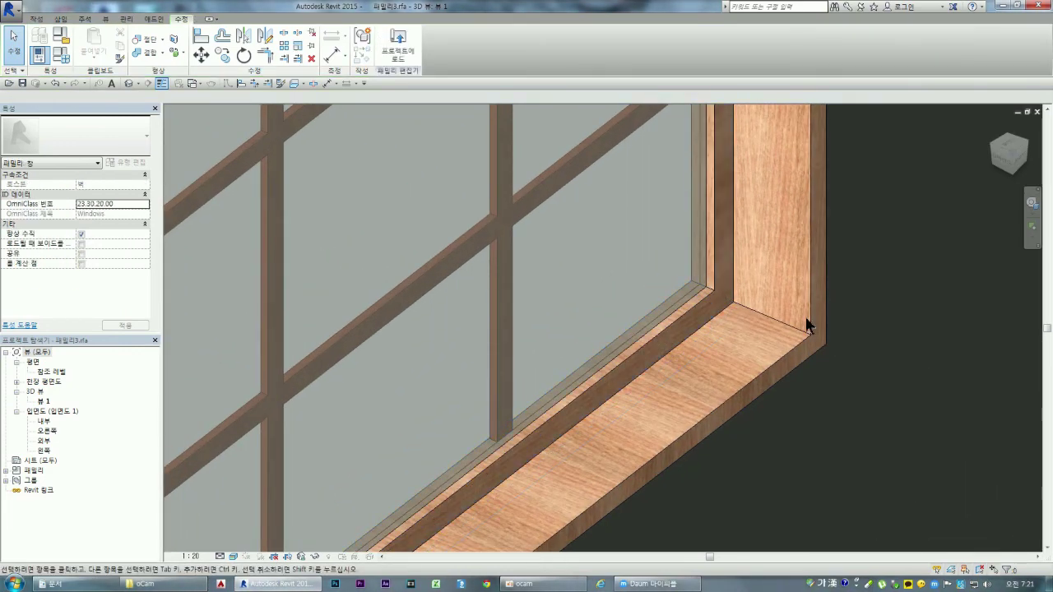
{"action": "scroll", "coordinate": [740, 270], "scroll_direction": "down", "scroll_amount": 3}
{"action": "scroll", "coordinate": [729, 271], "scroll_direction": "down", "scroll_amount": 1}
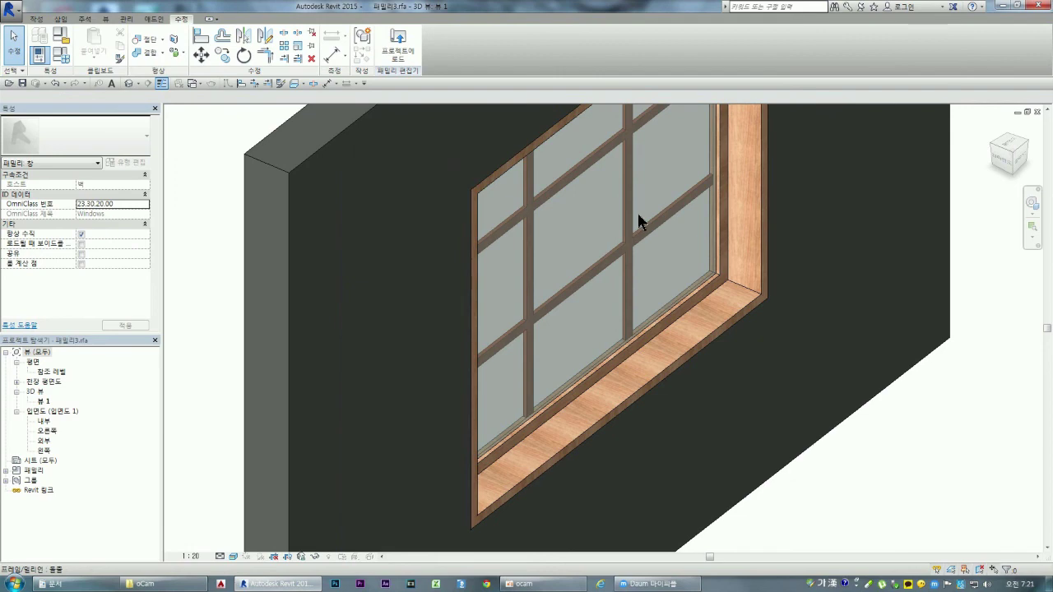
- Back in the project's 3D view, select the left window and edit its family
{"action": "left_click", "coordinate": [400, 45]}
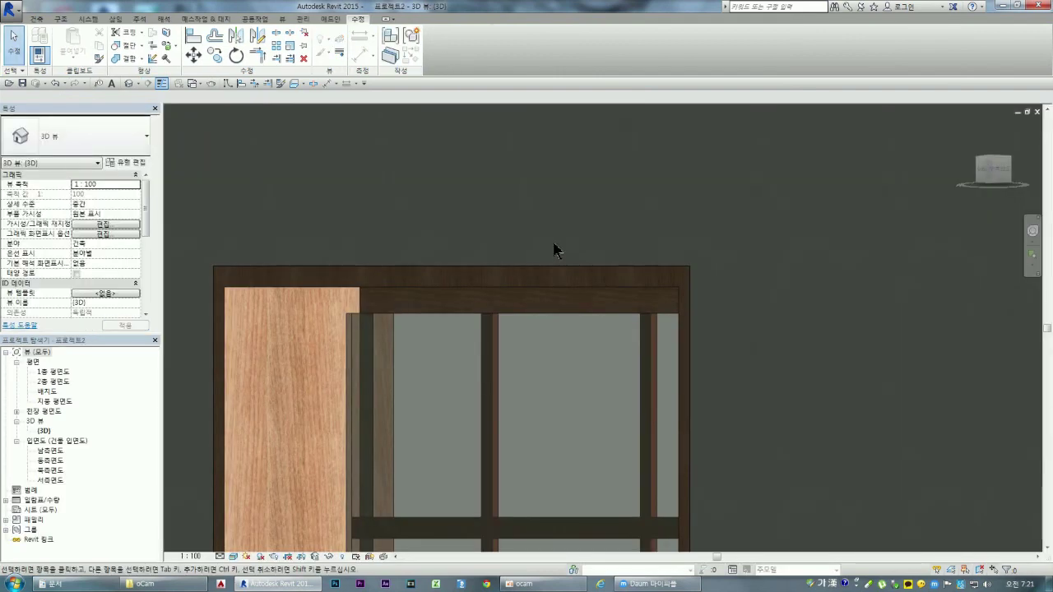
{"action": "scroll", "coordinate": [602, 275], "scroll_direction": "down", "scroll_amount": 1}
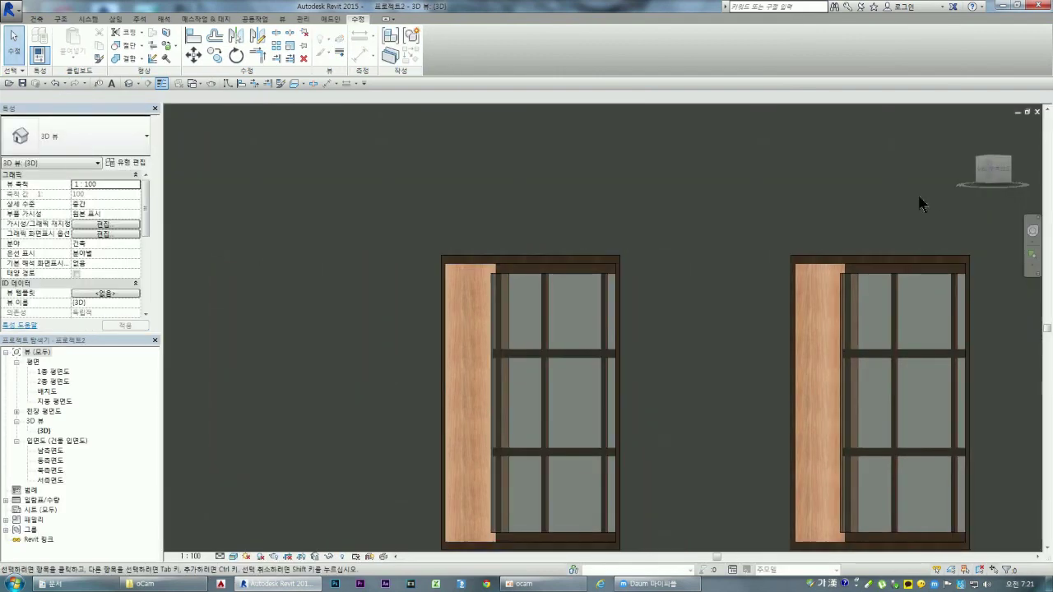
{"action": "left_click", "coordinate": [989, 160]}
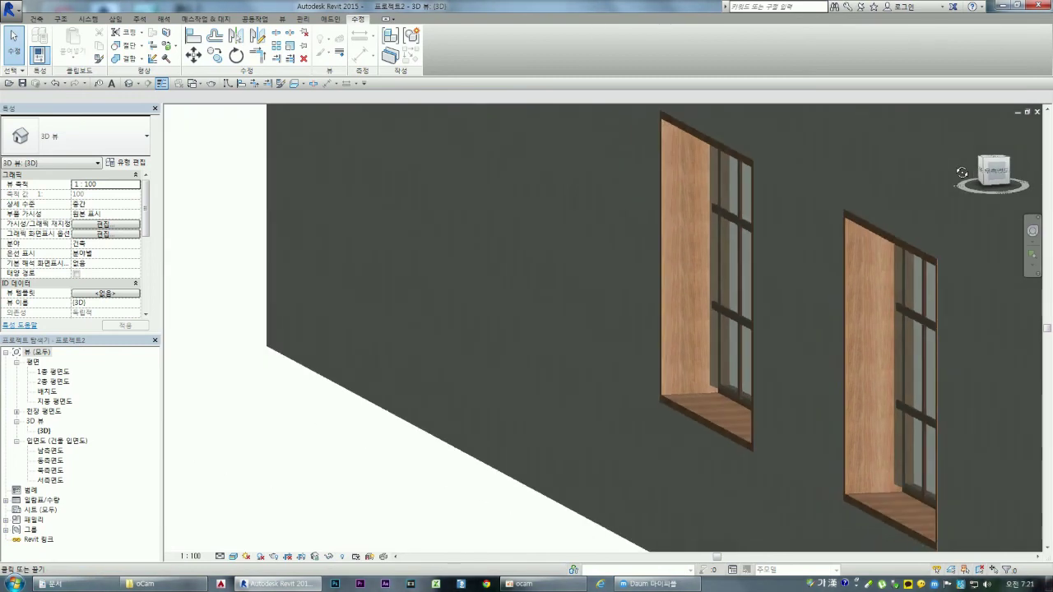
{"action": "left_click", "coordinate": [713, 377]}
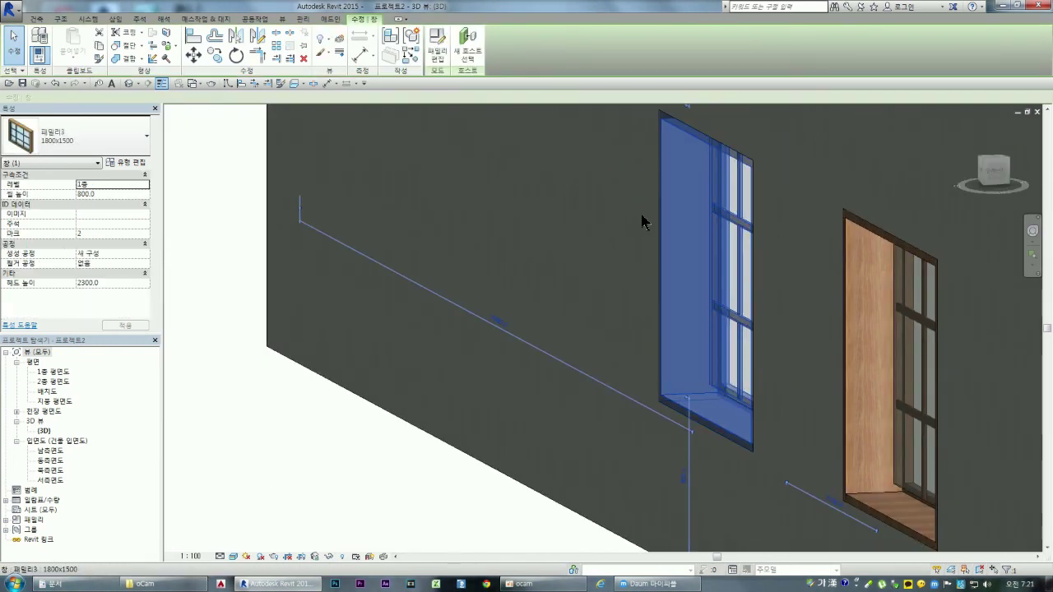
{"action": "left_click", "coordinate": [438, 55]}
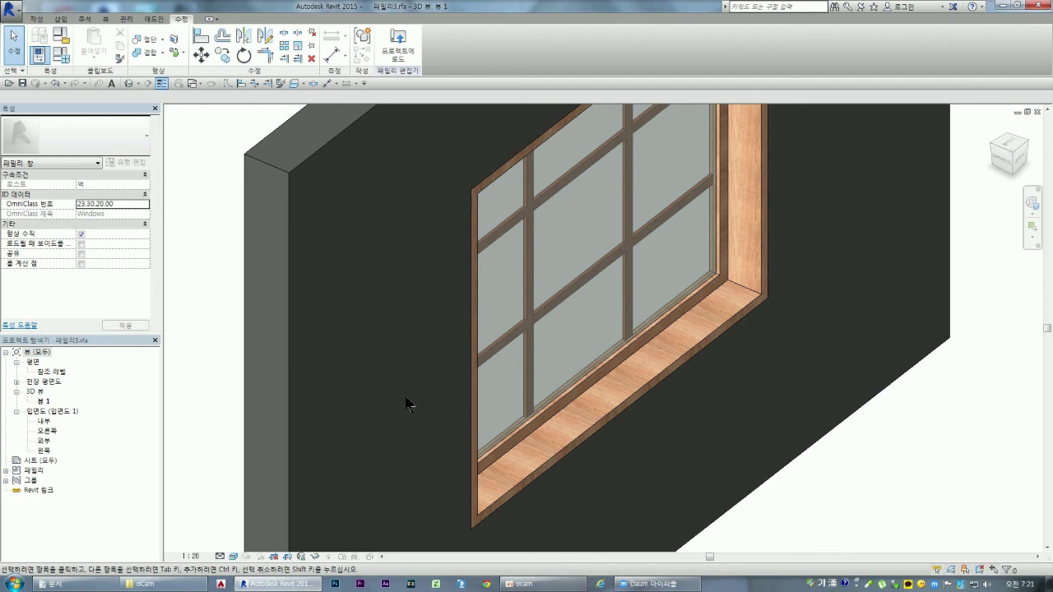
{"action": "scroll", "coordinate": [405, 403], "scroll_direction": "down", "scroll_amount": 3}
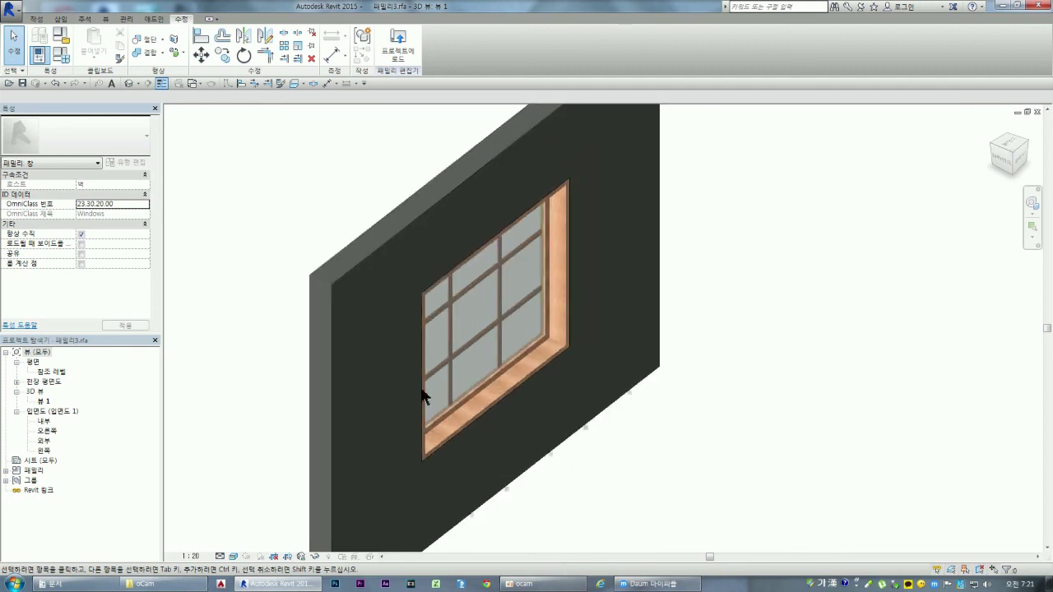
{"action": "left_click", "coordinate": [992, 148]}
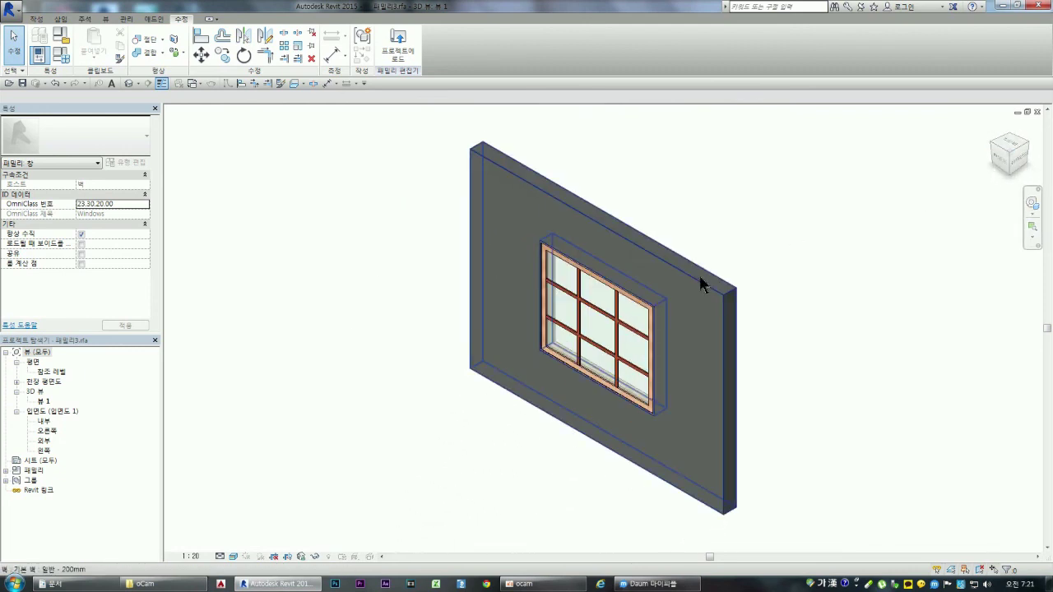
{"action": "scroll", "coordinate": [627, 352], "scroll_direction": "up", "scroll_amount": 1}
{"action": "scroll", "coordinate": [629, 353], "scroll_direction": "up", "scroll_amount": 1}
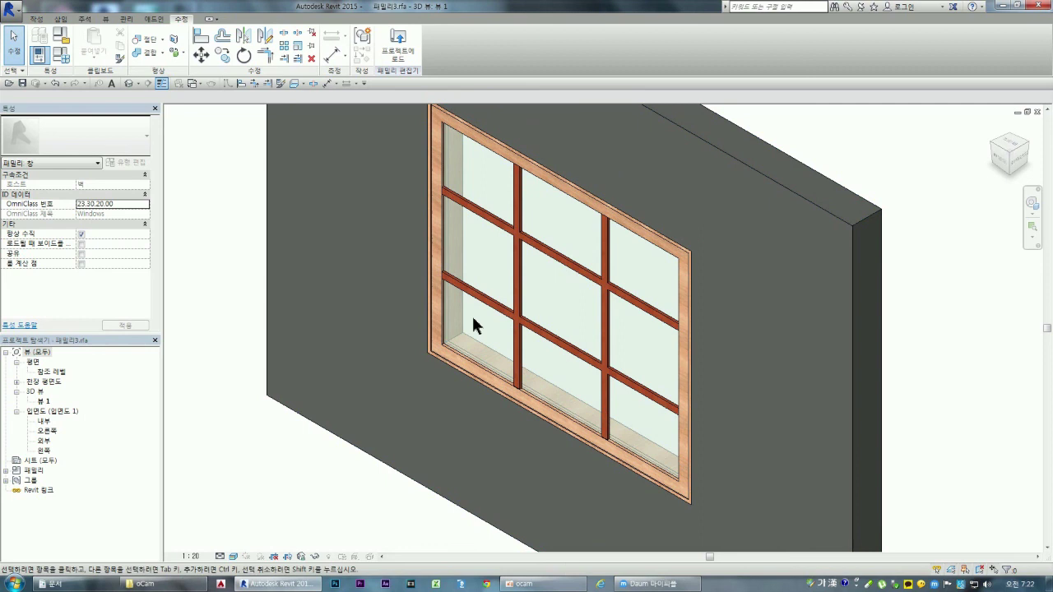
{"action": "scroll", "coordinate": [448, 353], "scroll_direction": "down", "scroll_amount": 2}
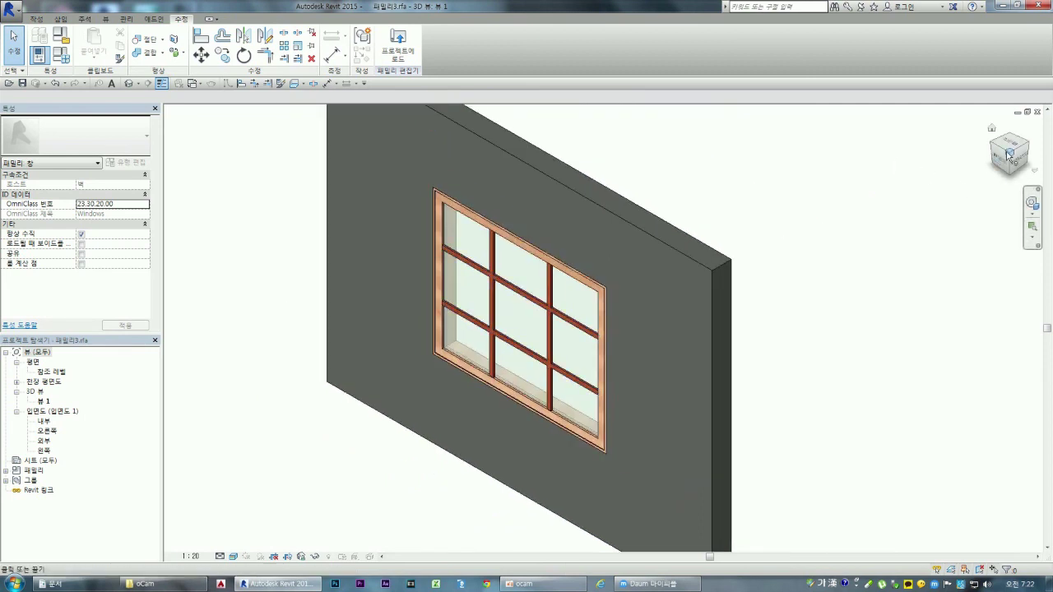
{"action": "middle_click_drag", "start_coordinate": [609, 345], "coordinate": [671, 352], "text": "shift"}
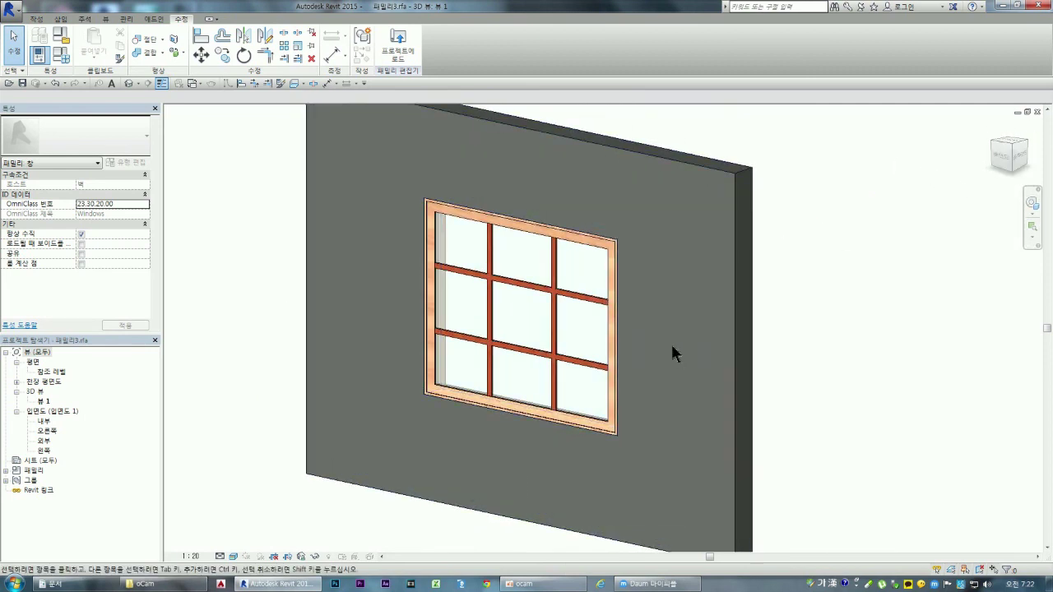